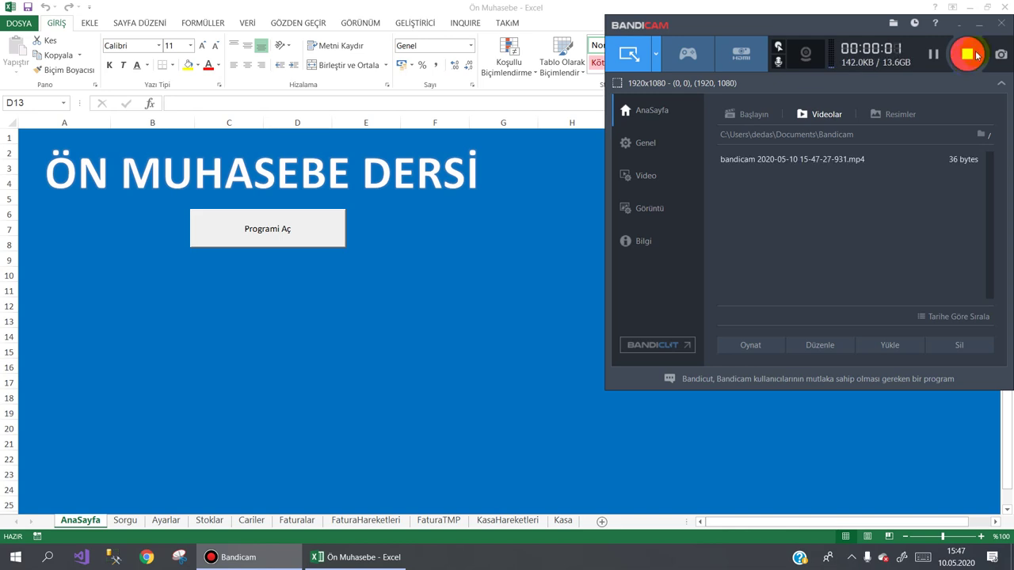
Hide Bandicam and launch the EXCEL İLE ÖN MUHASEBE PROGRAMI main form via Programı Aç
click(979, 30)
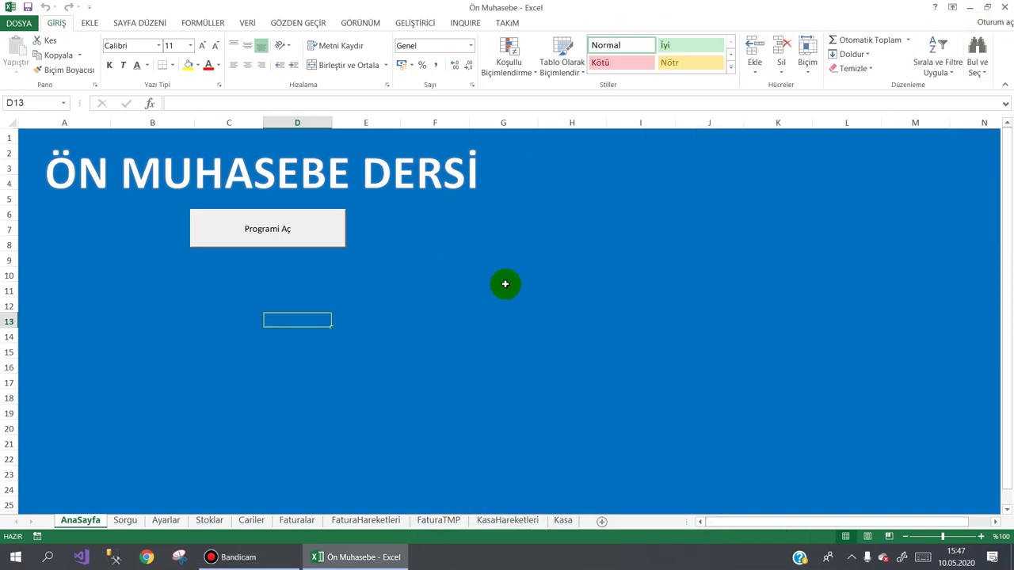
click(219, 300)
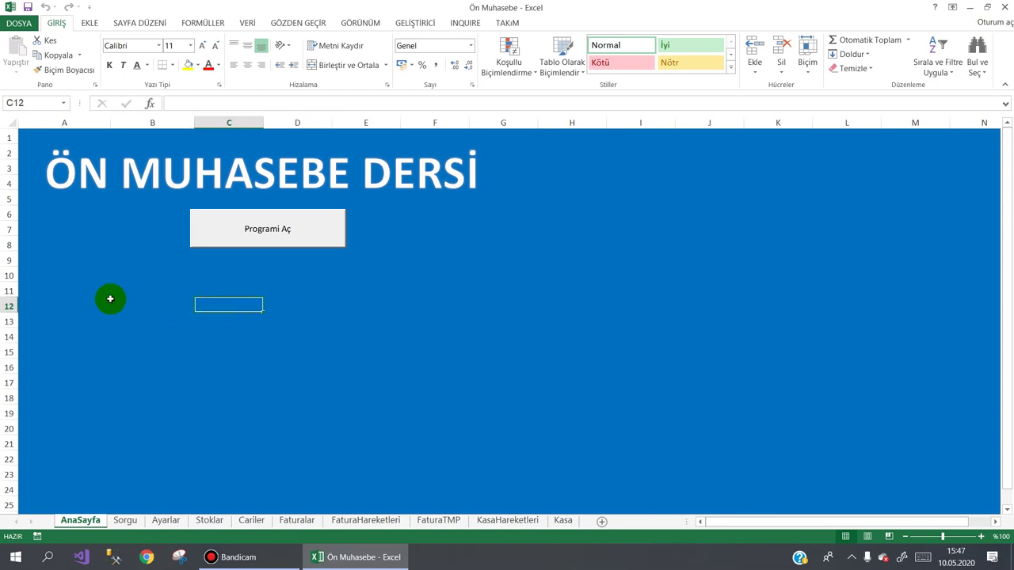
click(42, 266)
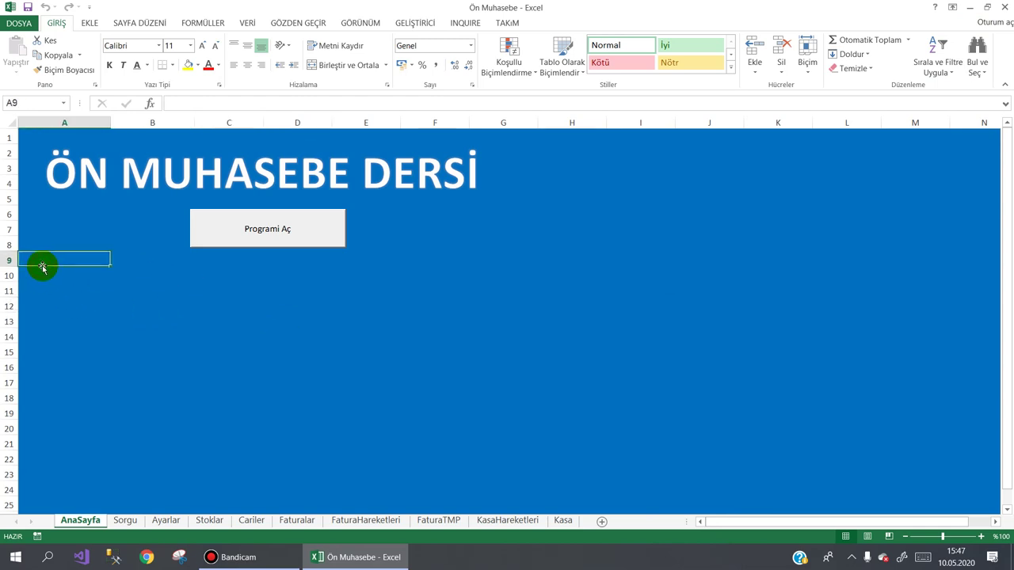
click(34, 276)
click(124, 285)
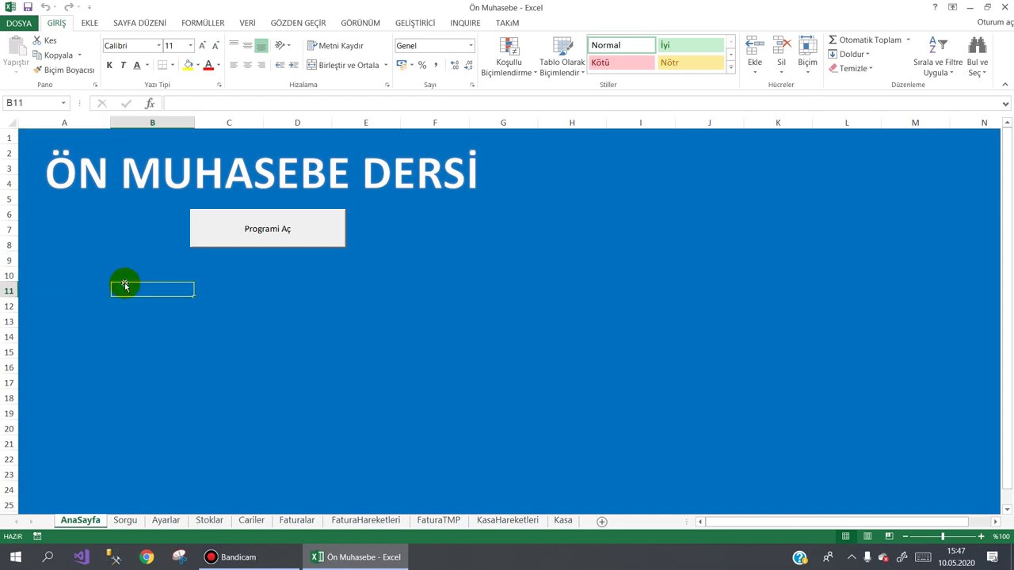
click(293, 229)
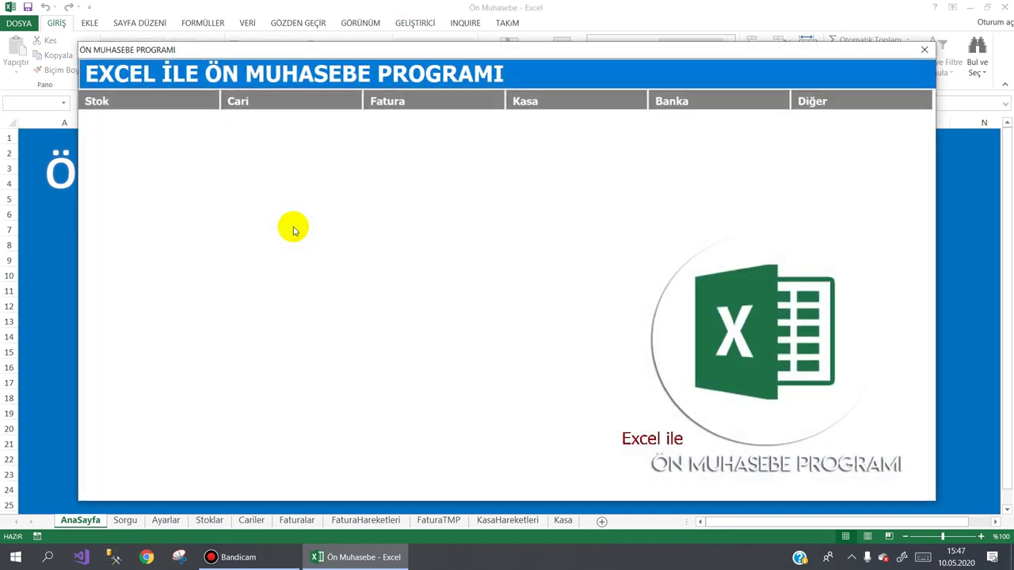
Open Kasa İşlemleri and switch İşlem Türü to Nakit Ödeme, then back to Nakit Tahsilat
mouse_move(254, 114)
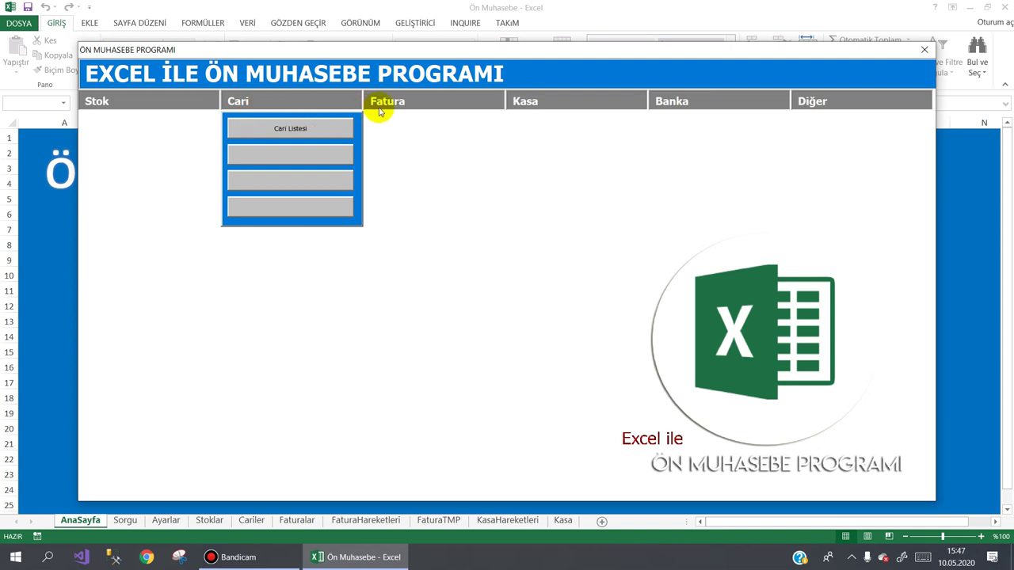
mouse_move(525, 97)
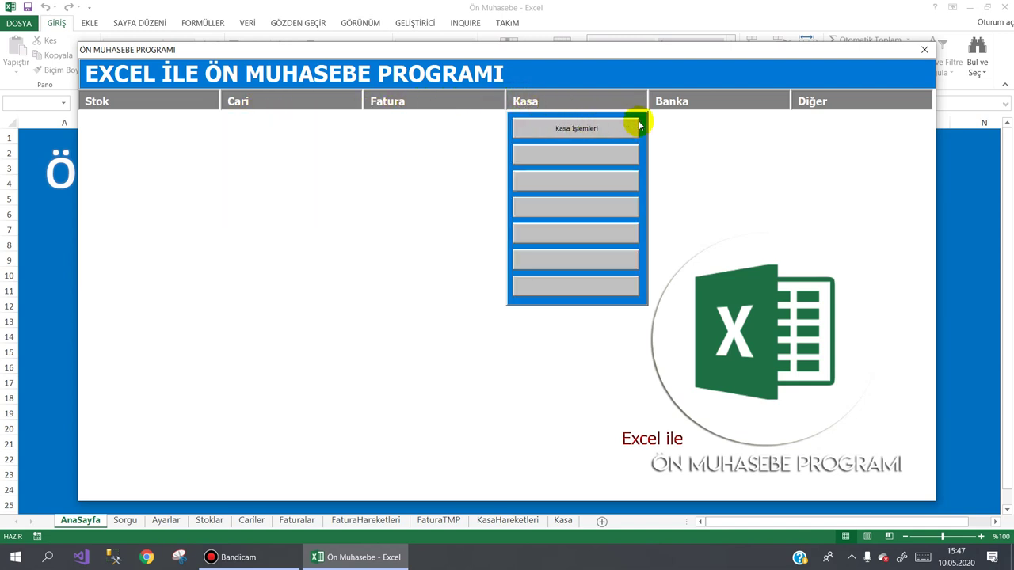
click(590, 129)
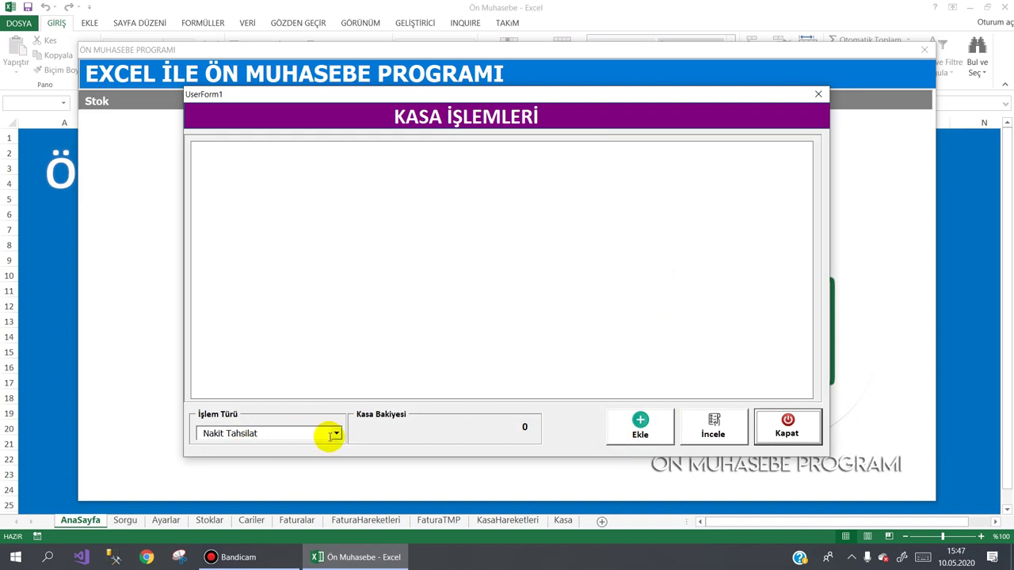
click(336, 434)
click(306, 456)
click(336, 434)
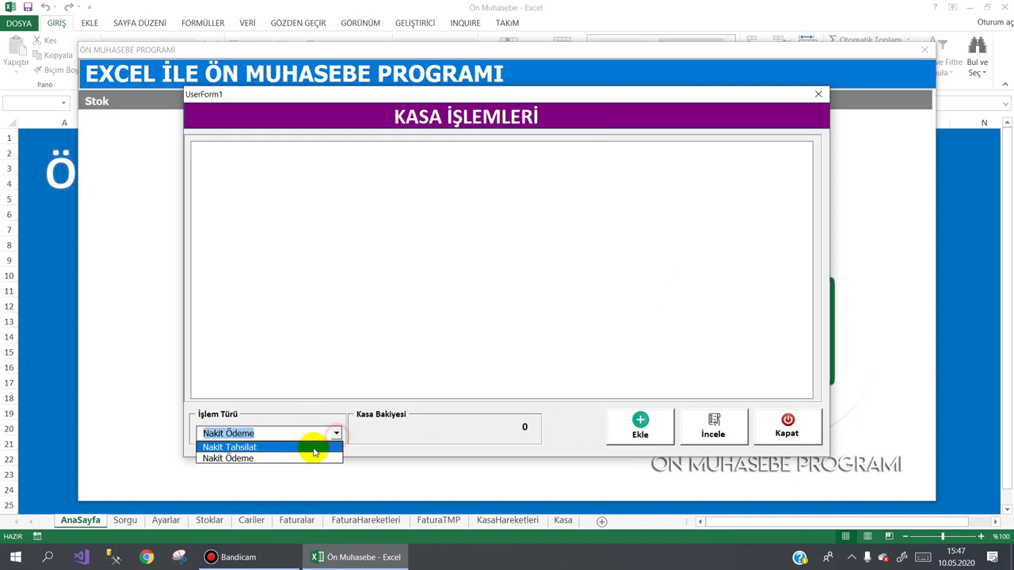
click(309, 447)
Start a new cash collection entry, browse the Cari list, then close every form
click(625, 425)
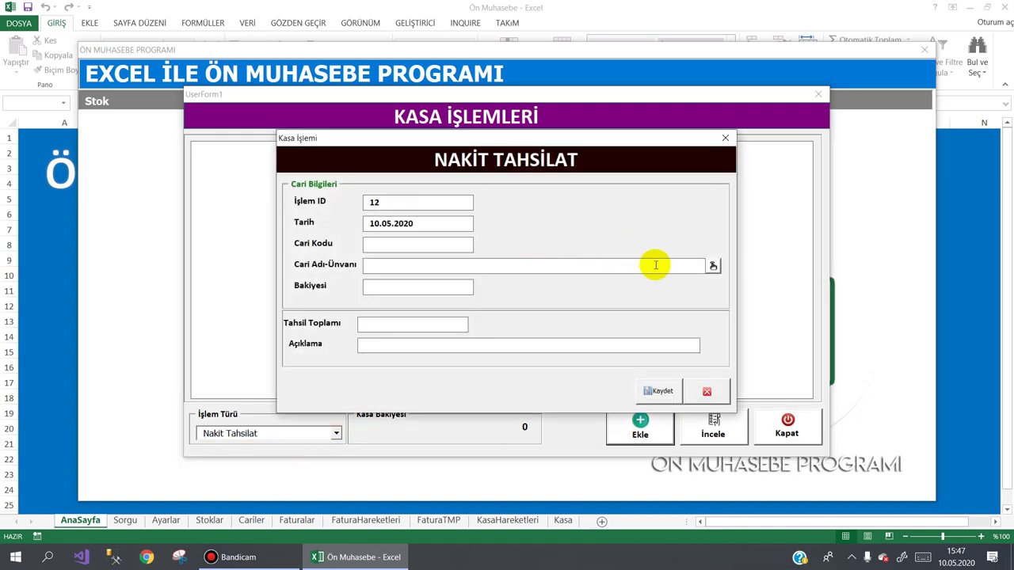
click(712, 266)
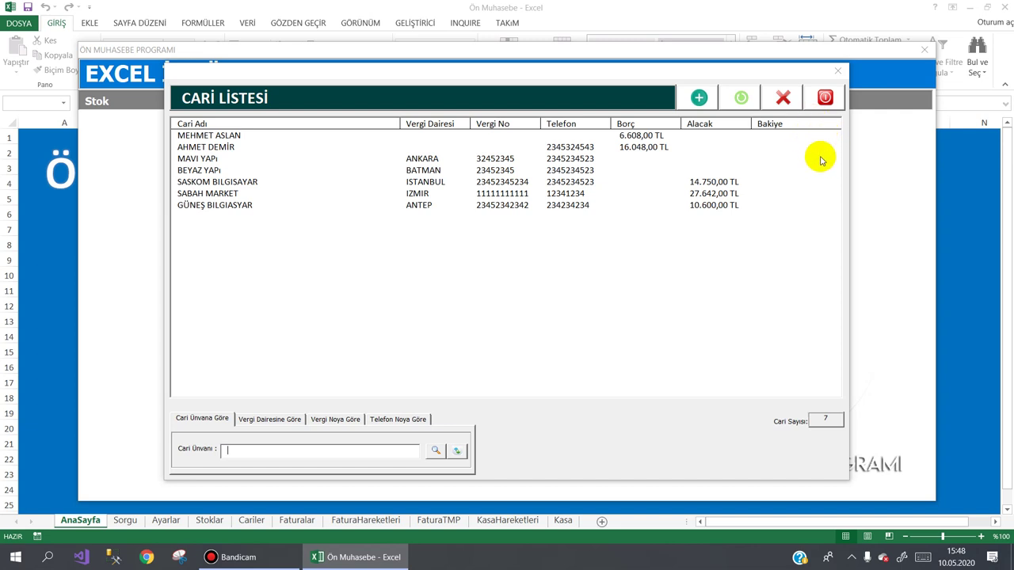
click(825, 98)
click(713, 386)
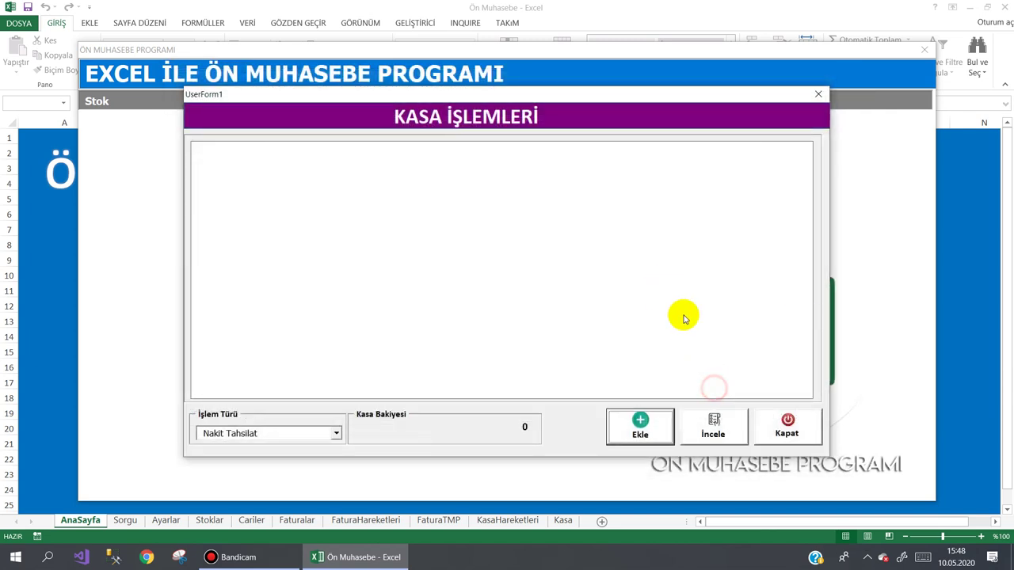
click(786, 424)
click(831, 99)
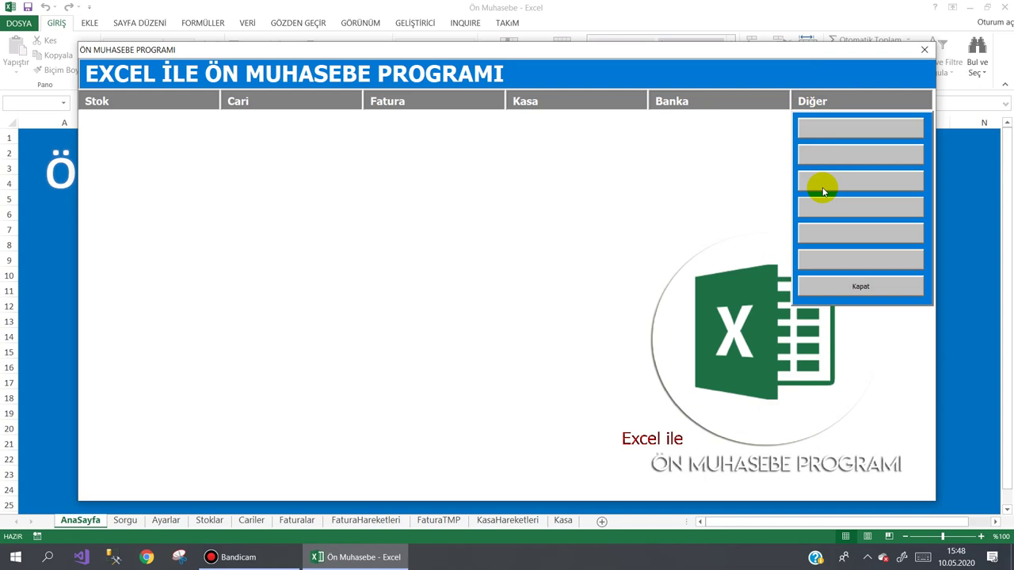
click(849, 288)
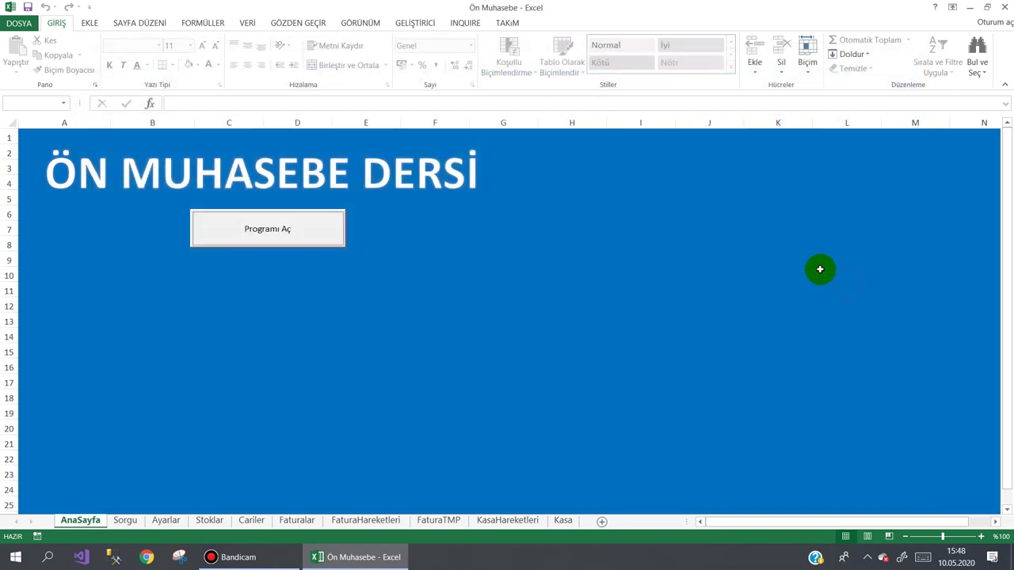
On the Cariler sheet, add a Durum header in J1 and enter B in J2:J3
click(250, 522)
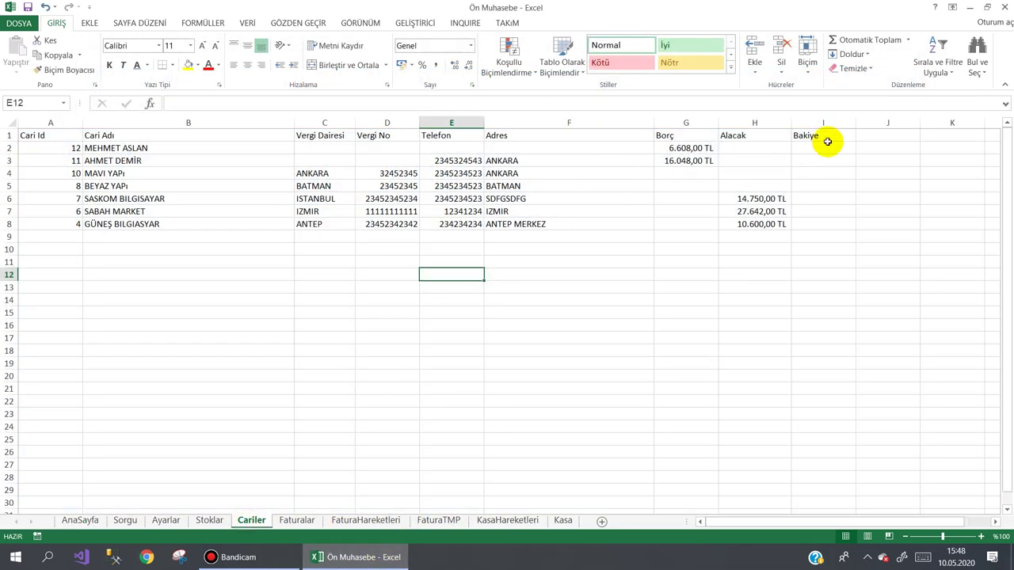
click(873, 135)
drag(913, 123, 887, 124)
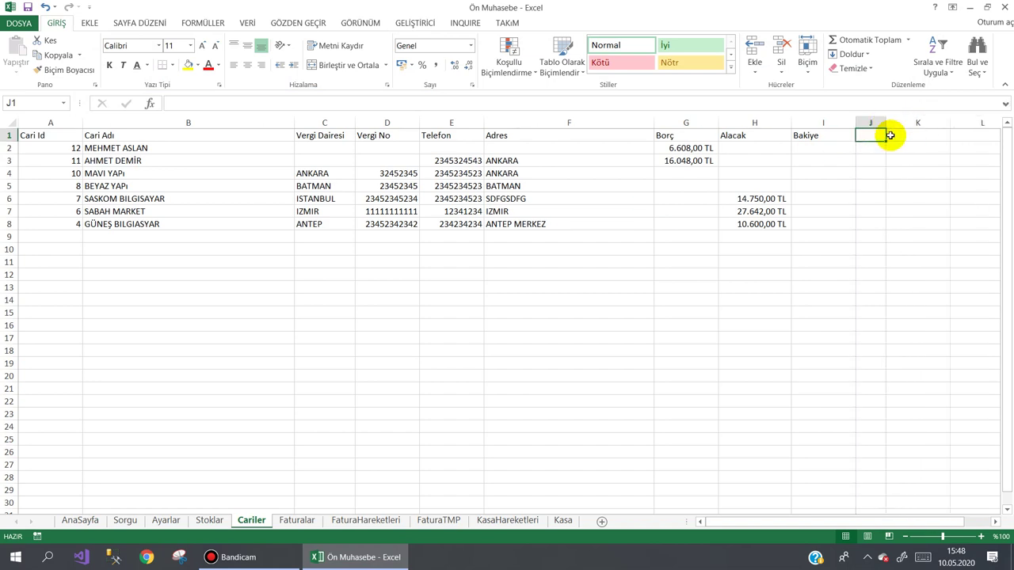
text(Durum)
key(Return)
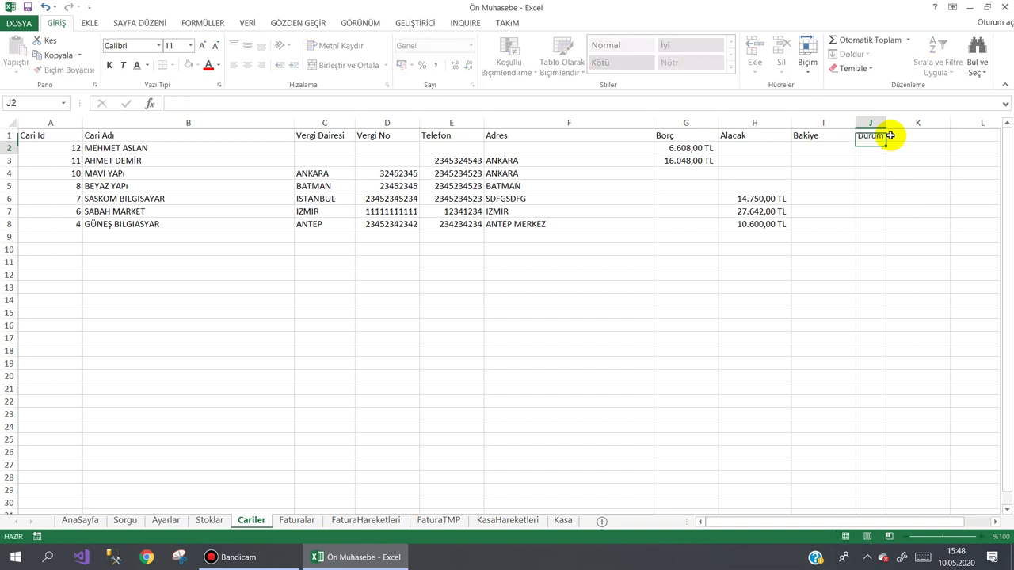
text(B)
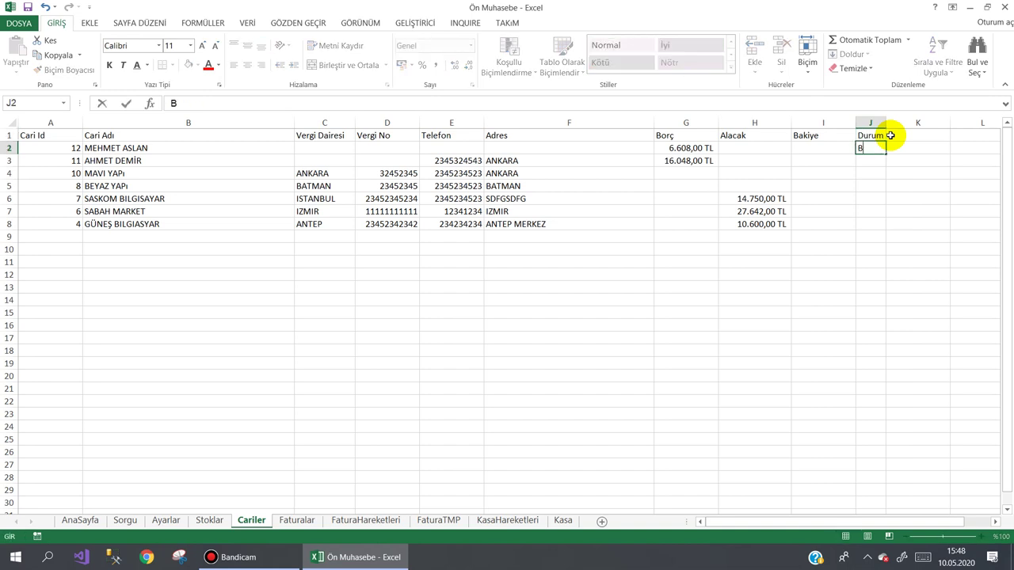
key(Return)
text(B)
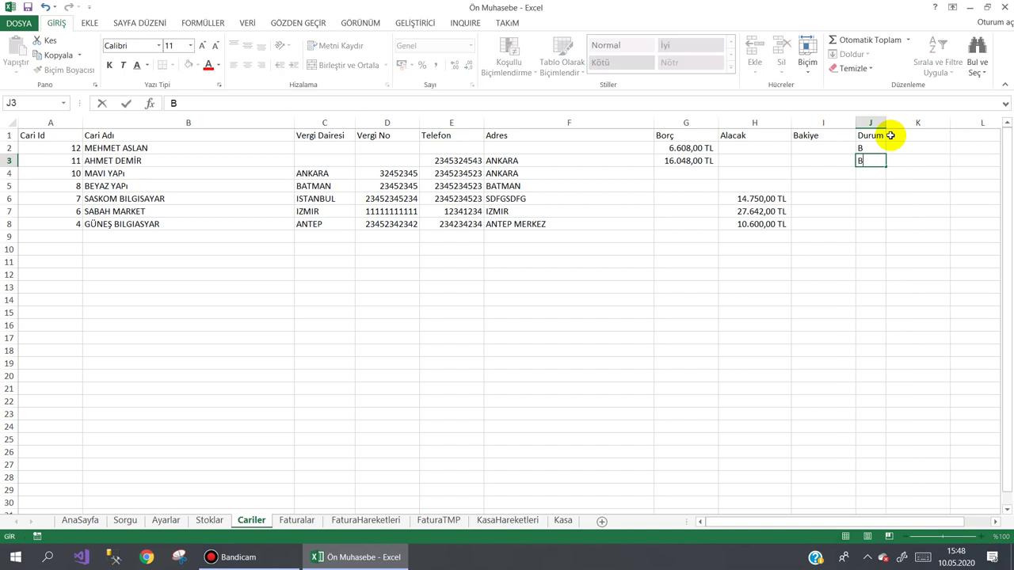
key(Return)
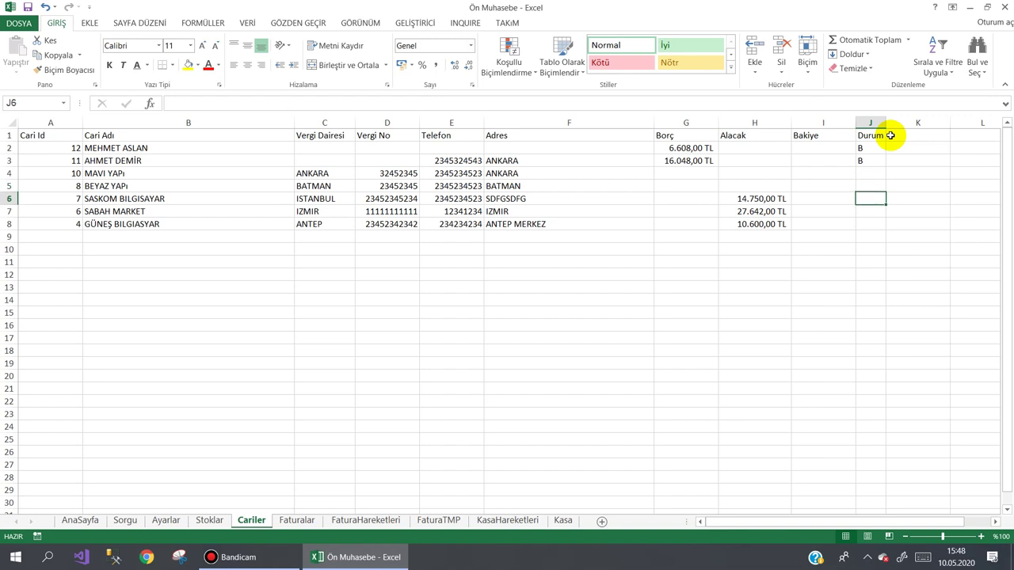
Enter A in J6:J8 for the creditors, leaving J4:J5 unmarked
text(A)
key(Return)
text(A)
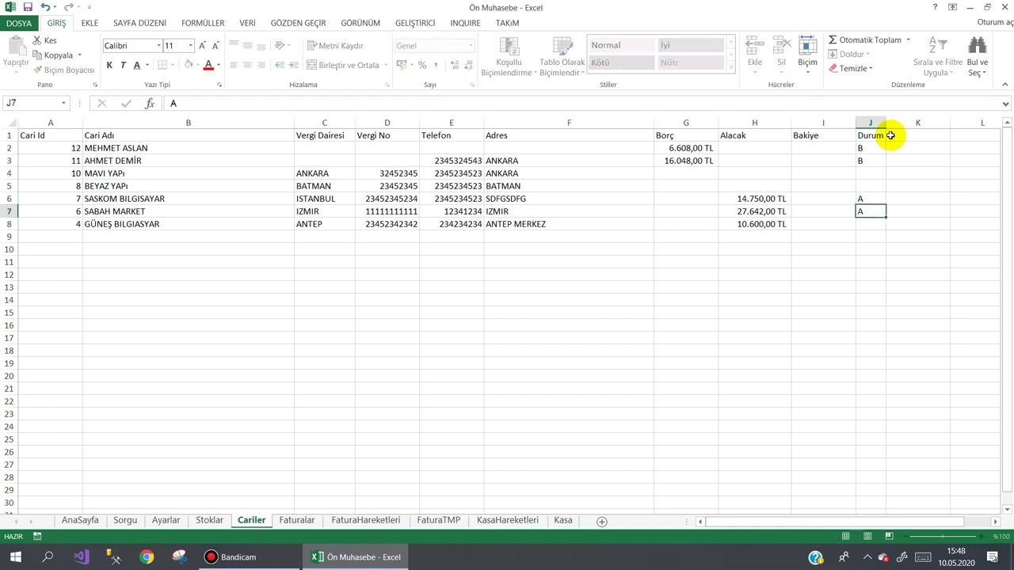
key(Return)
text(A)
key(Return)
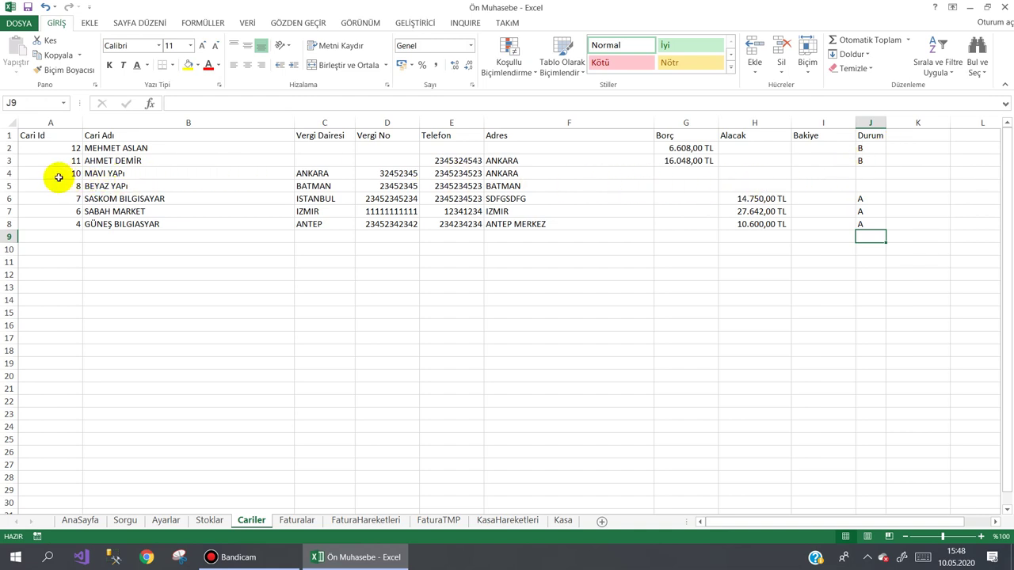
click(869, 174)
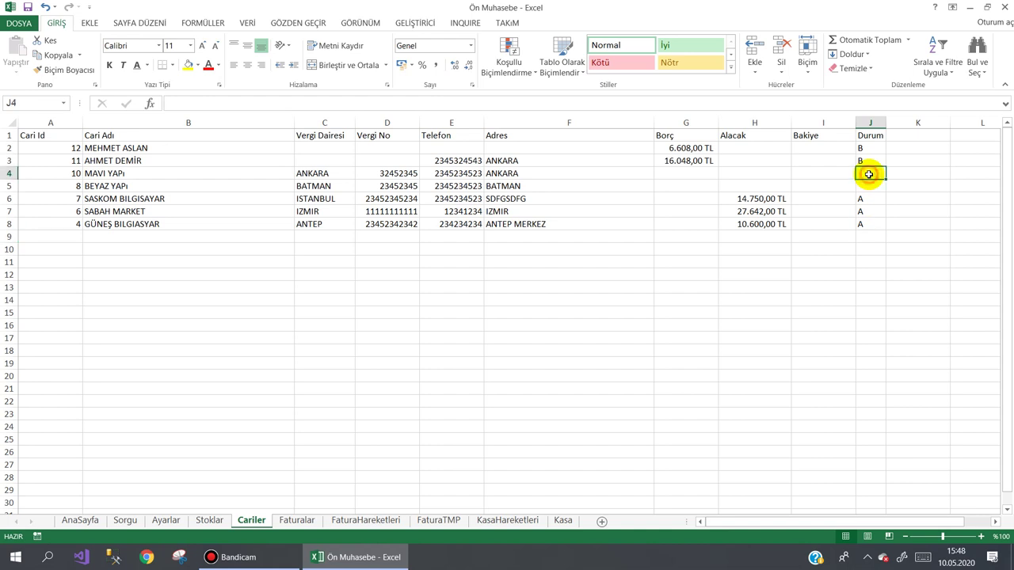
drag(869, 175, 871, 181)
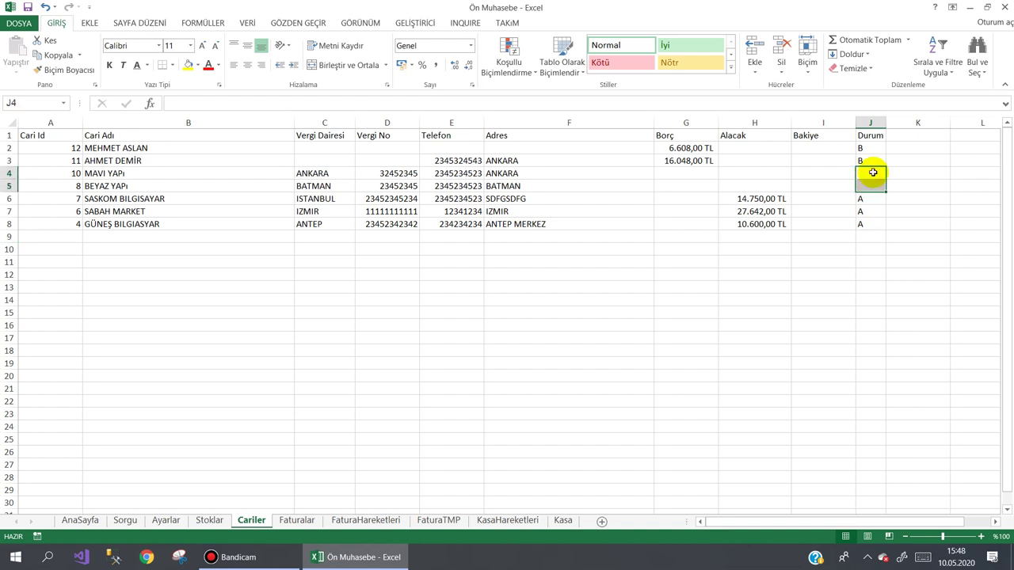
click(879, 148)
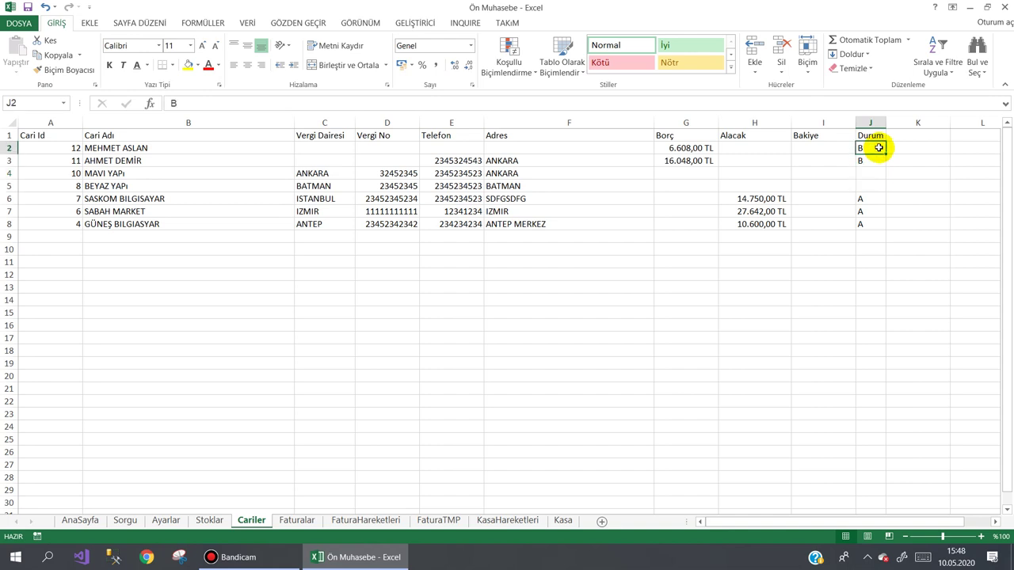
Open the Visual Basic editor from the Developer tab
click(238, 557)
click(239, 557)
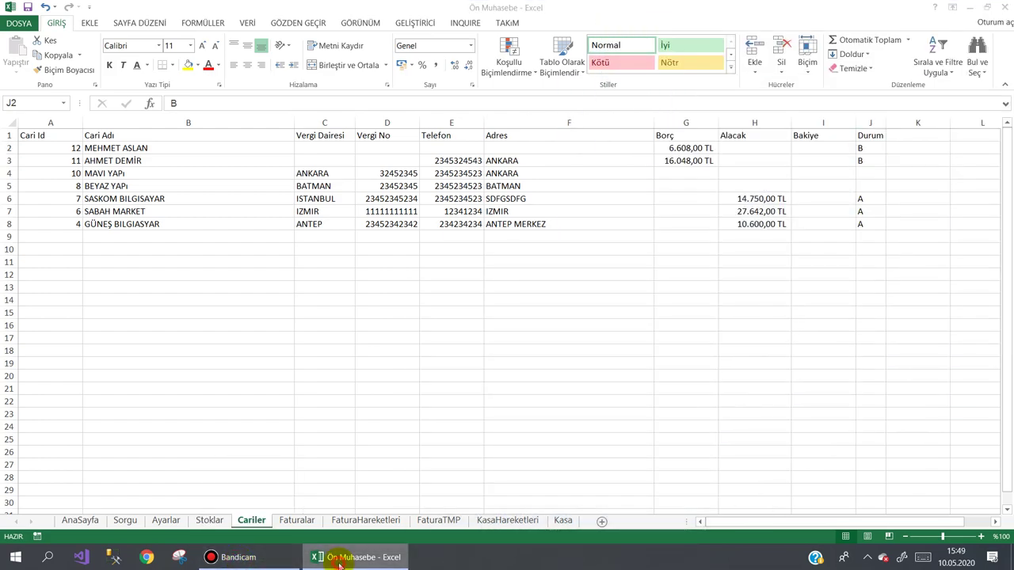
click(327, 557)
click(355, 557)
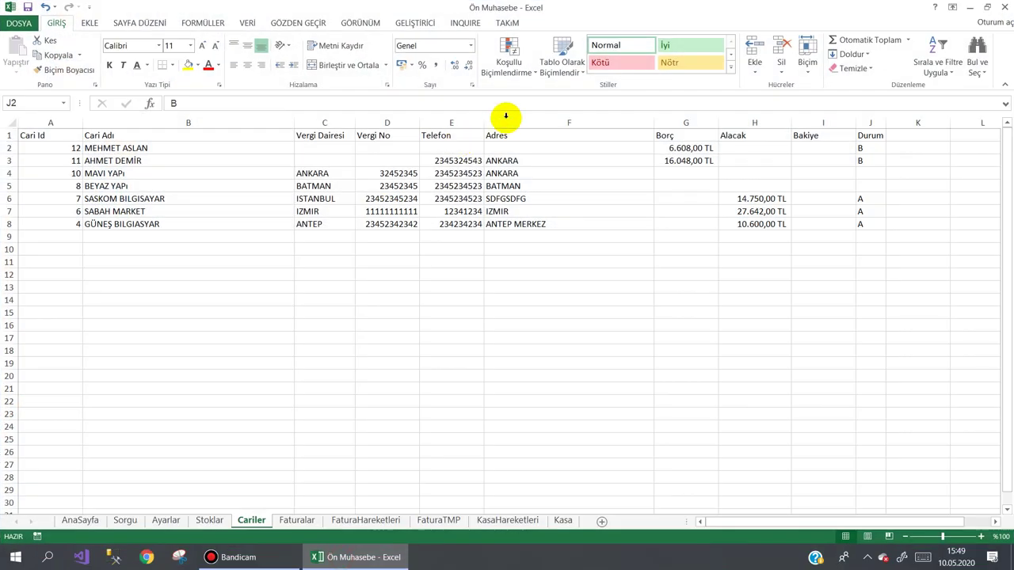
click(415, 23)
click(15, 53)
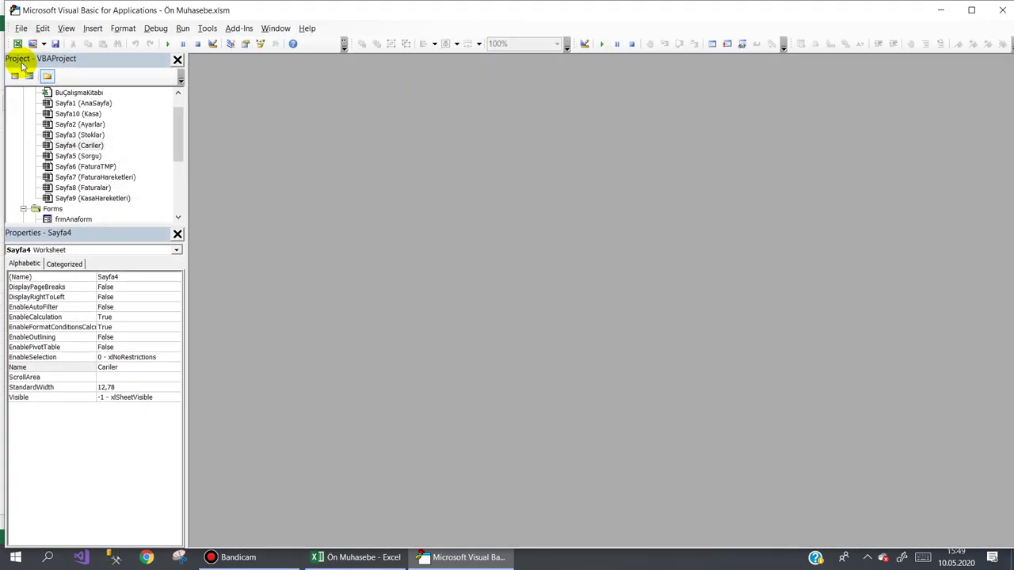
Open FrmKasaTO and view the code behind its balance text box
drag(177, 140, 182, 190)
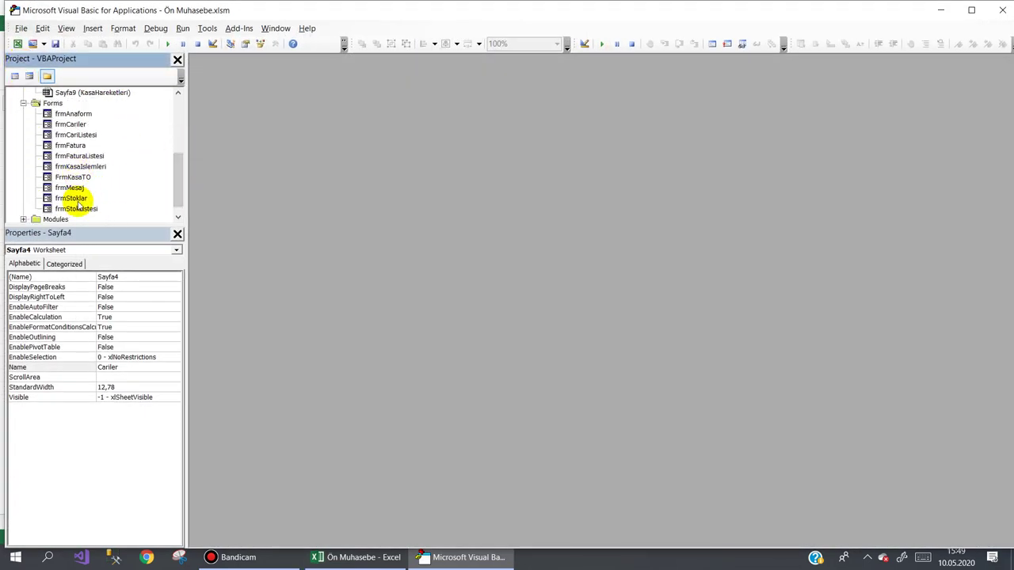
double_click(71, 178)
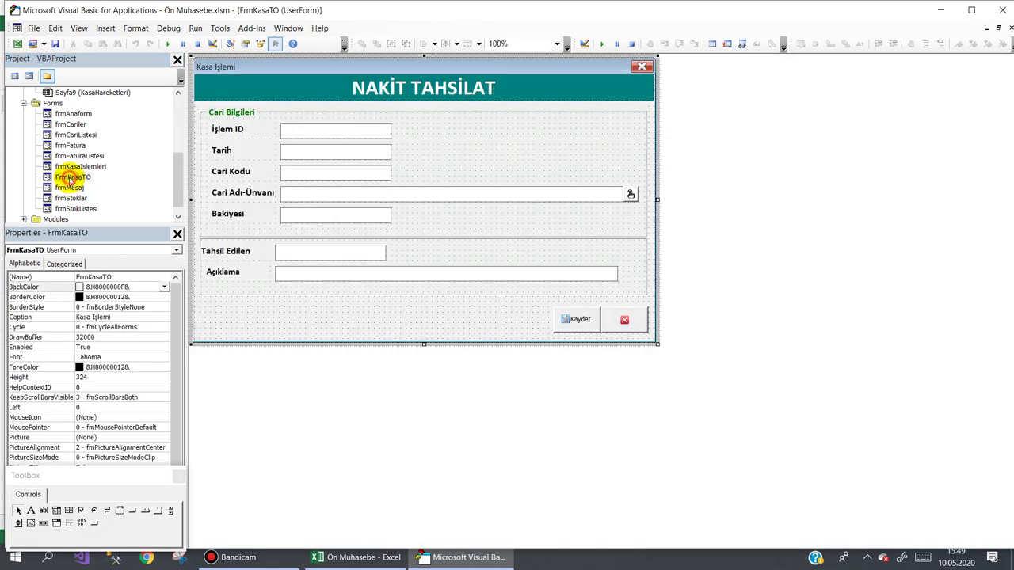
click(320, 221)
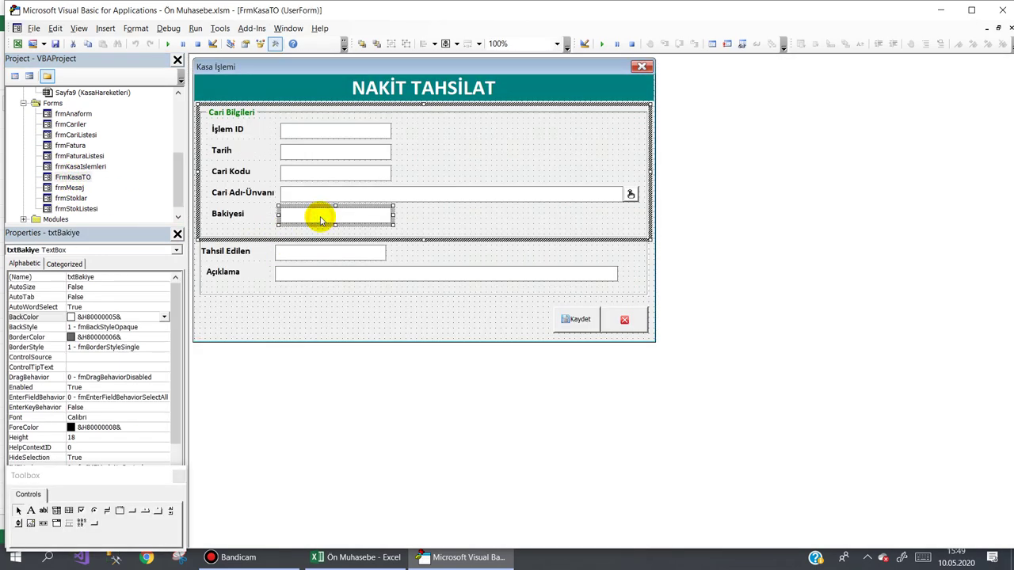
double_click(629, 194)
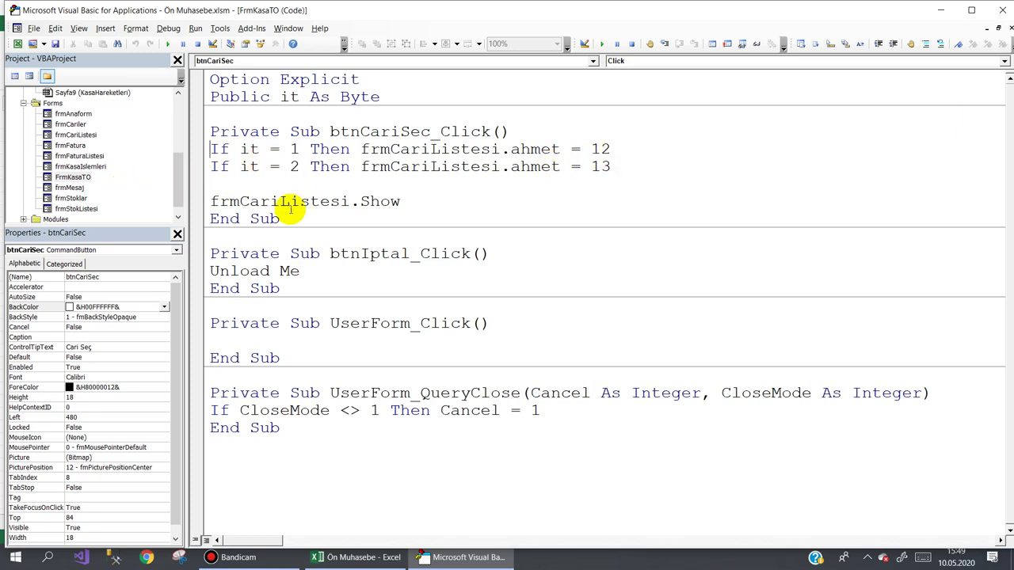
Open frmCariListesi's lstCariler_DblClick code and review the account type 12 block
double_click(75, 135)
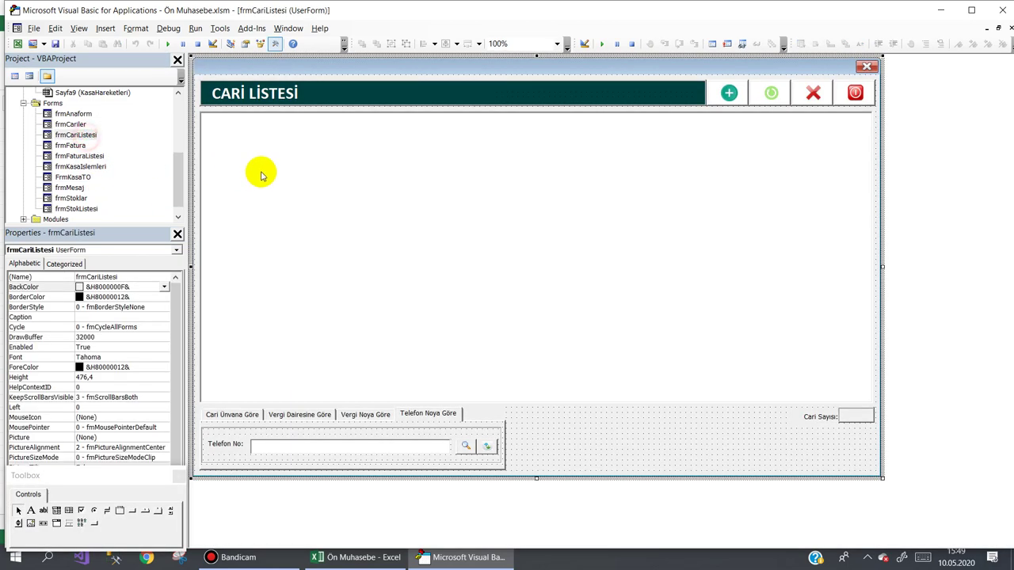
double_click(261, 175)
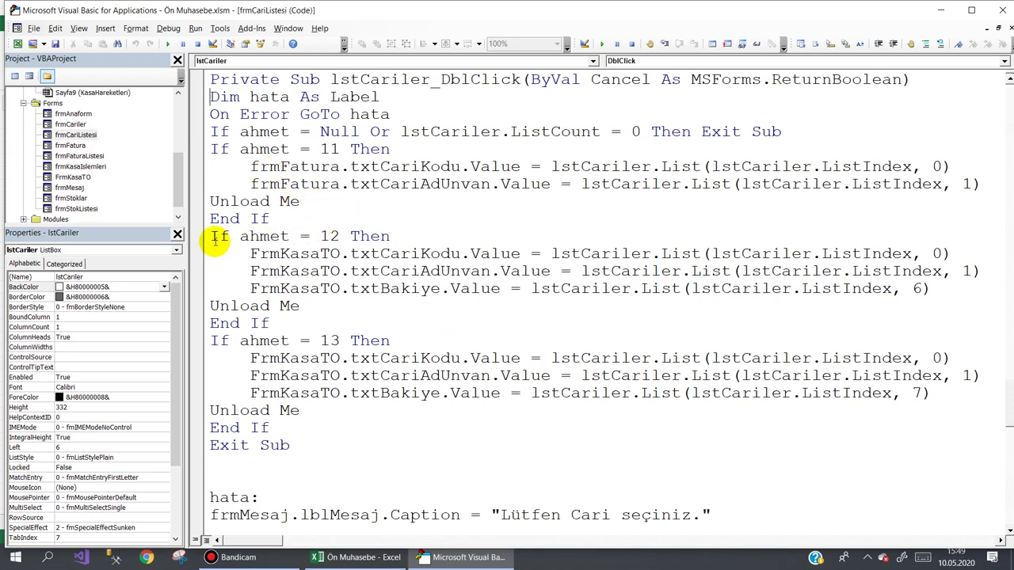
drag(211, 236, 447, 301)
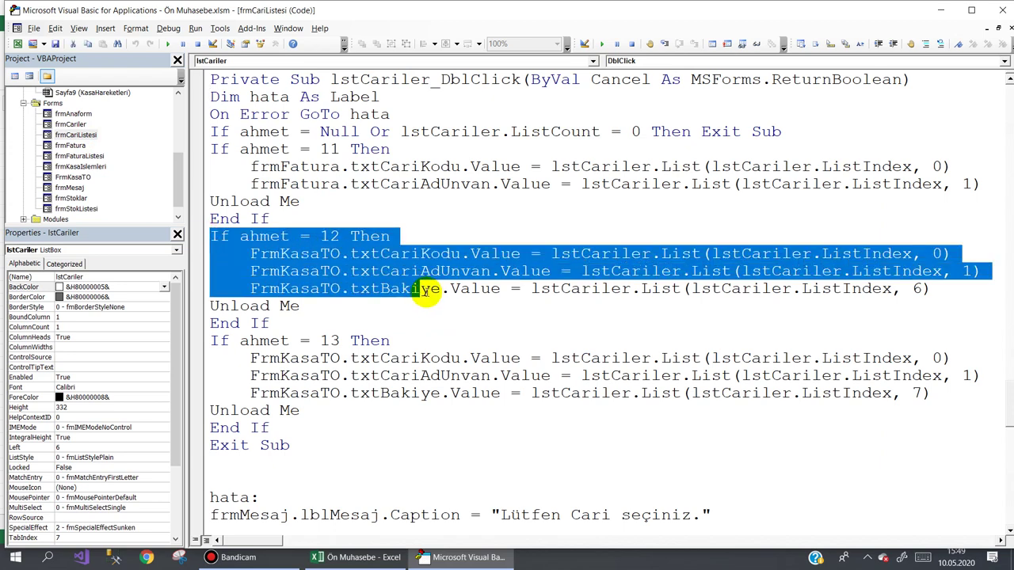
click(820, 289)
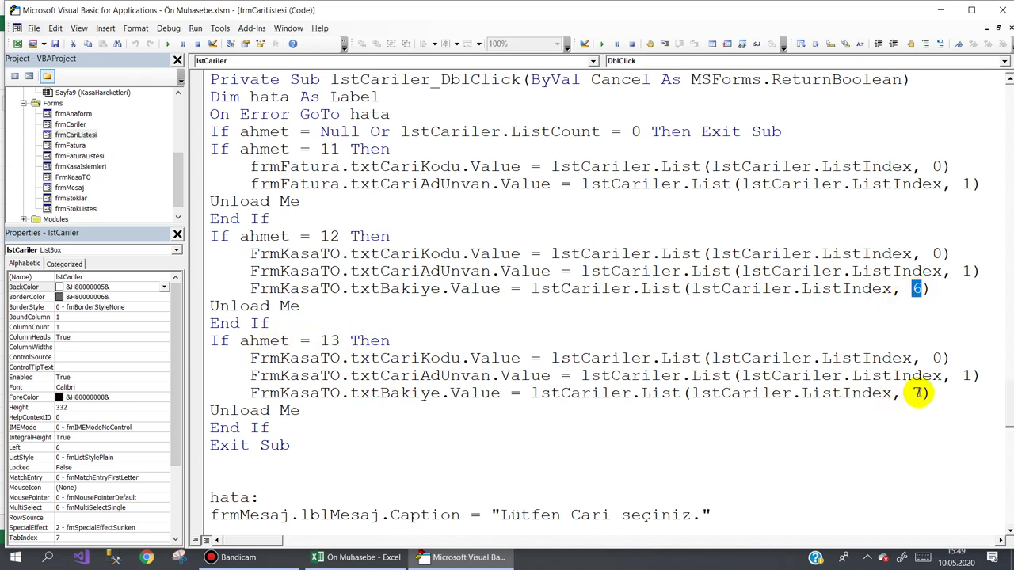
Compare Cariler debtor rows 2–3 (Durum B) with creditor rows 6–8 (Durum A)
click(358, 557)
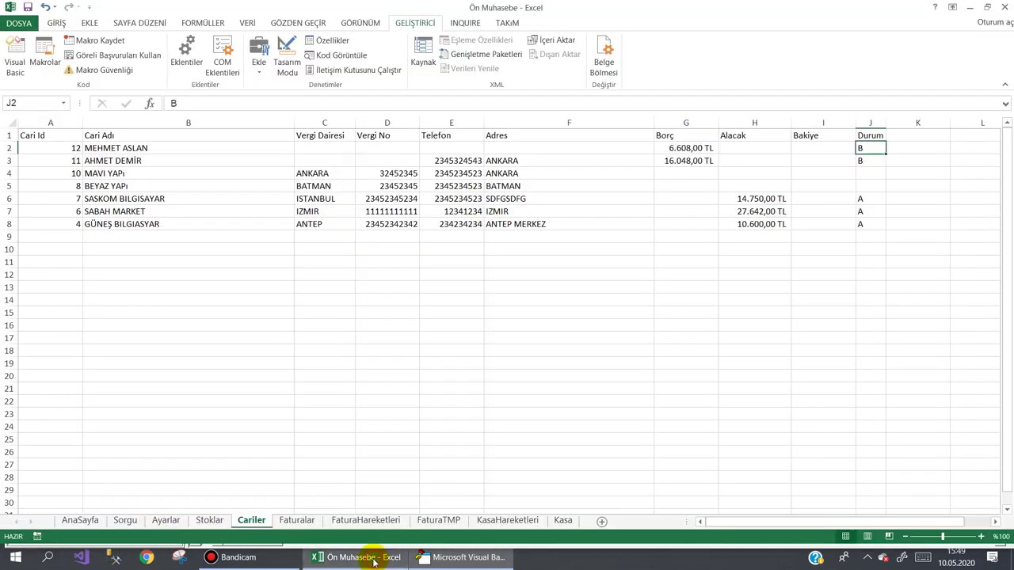
click(672, 150)
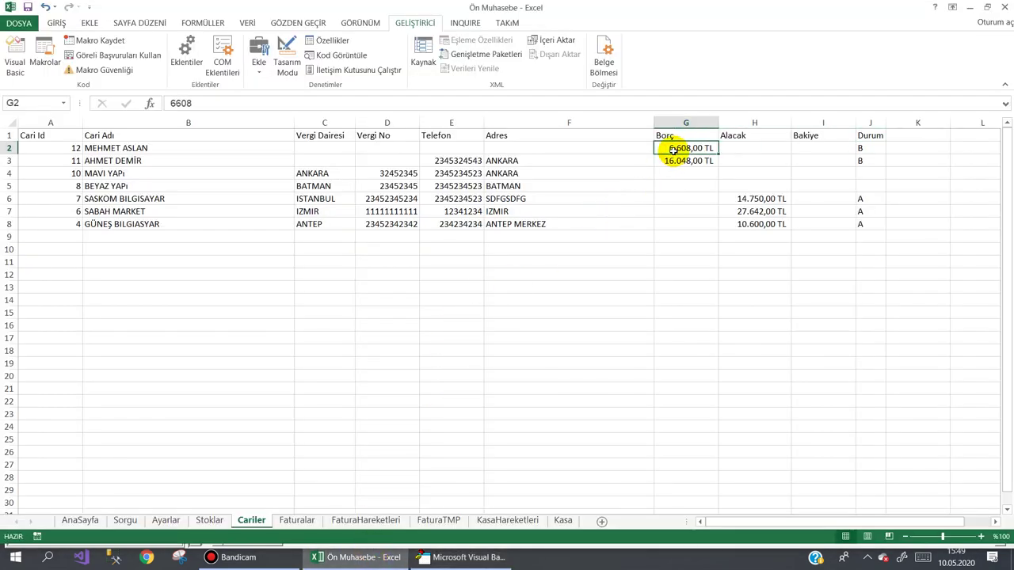
click(745, 199)
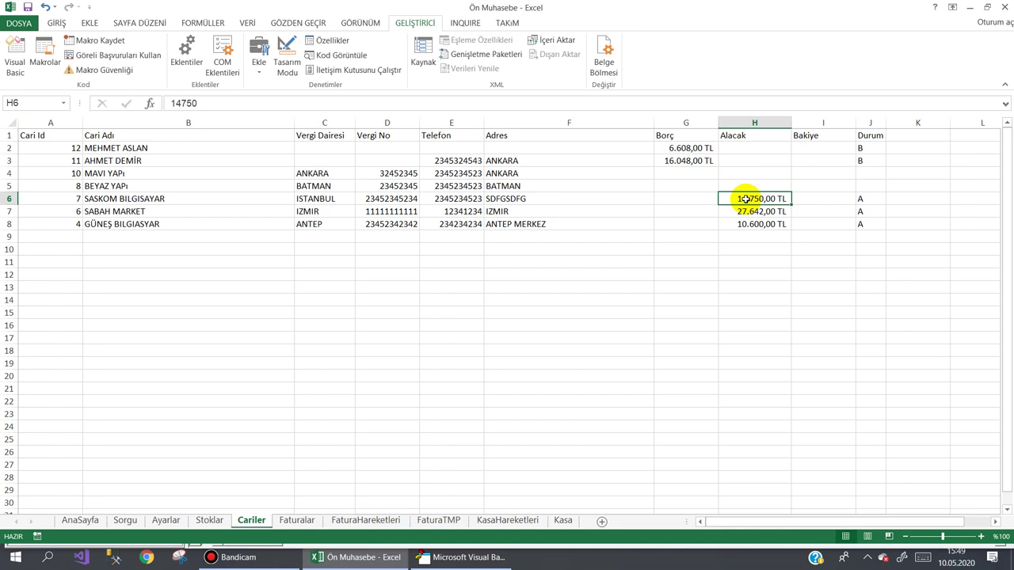
click(873, 148)
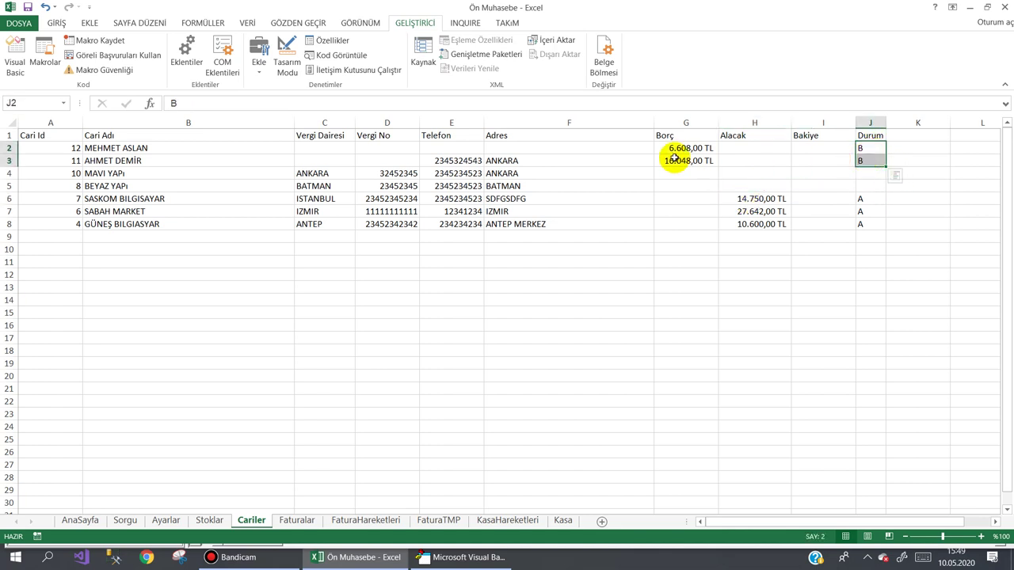
click(871, 147)
mouse_move(813, 159)
mouse_down()
mouse_move(105, 169)
mouse_move(69, 159)
mouse_up()
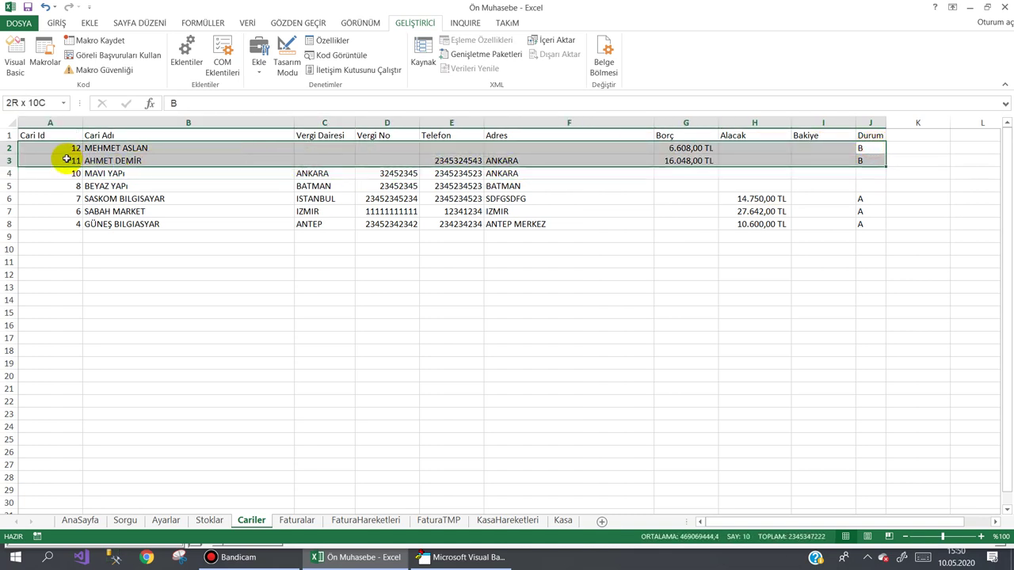
click(869, 199)
drag(719, 214, 48, 225)
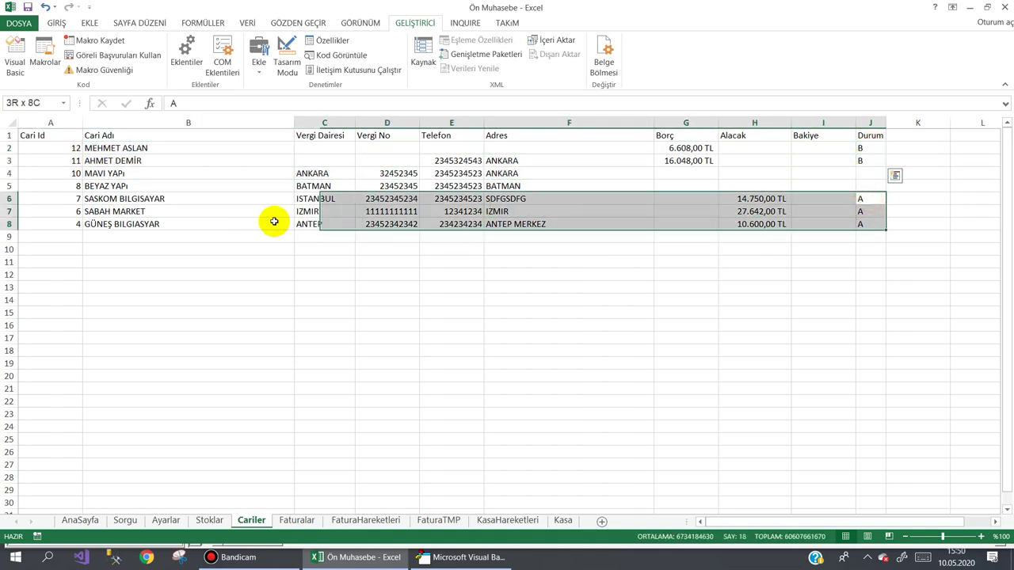
Bring the VBA editor back to the front
click(446, 559)
click(446, 560)
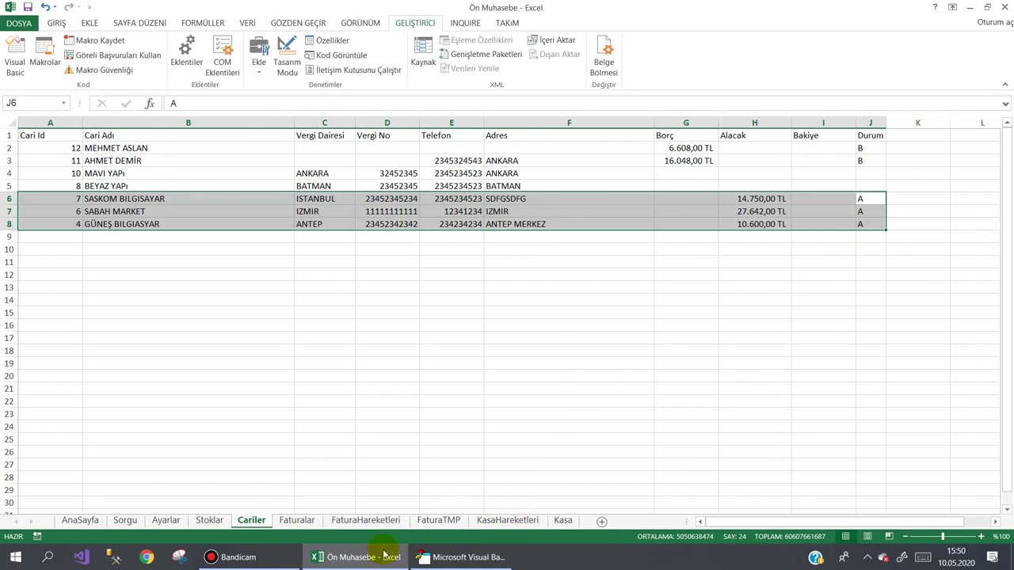
click(348, 557)
click(358, 559)
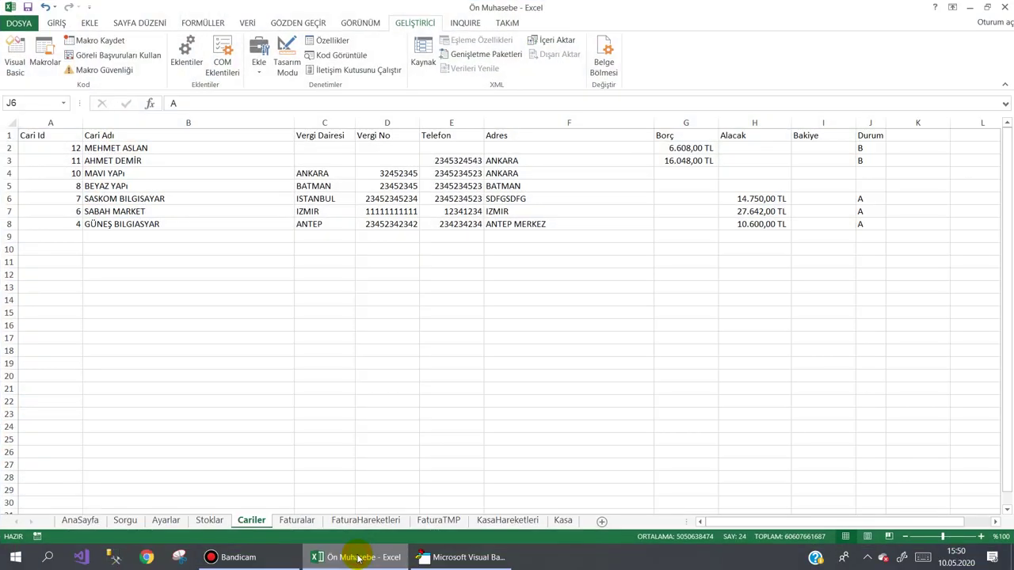
click(456, 558)
Open frmFatura and its Kaydet button's btnKaydet_Click code
double_click(70, 198)
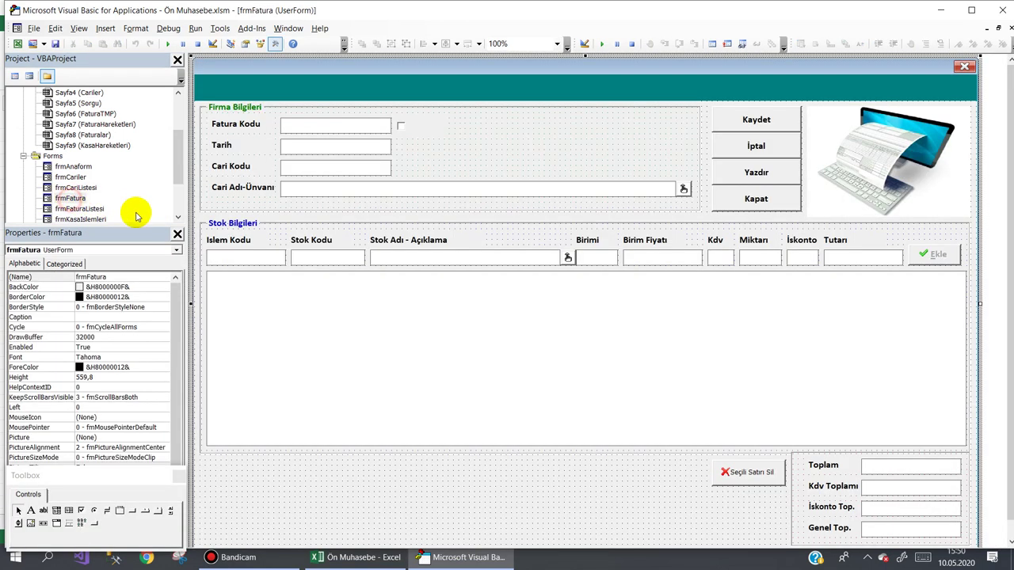
click(755, 119)
double_click(755, 119)
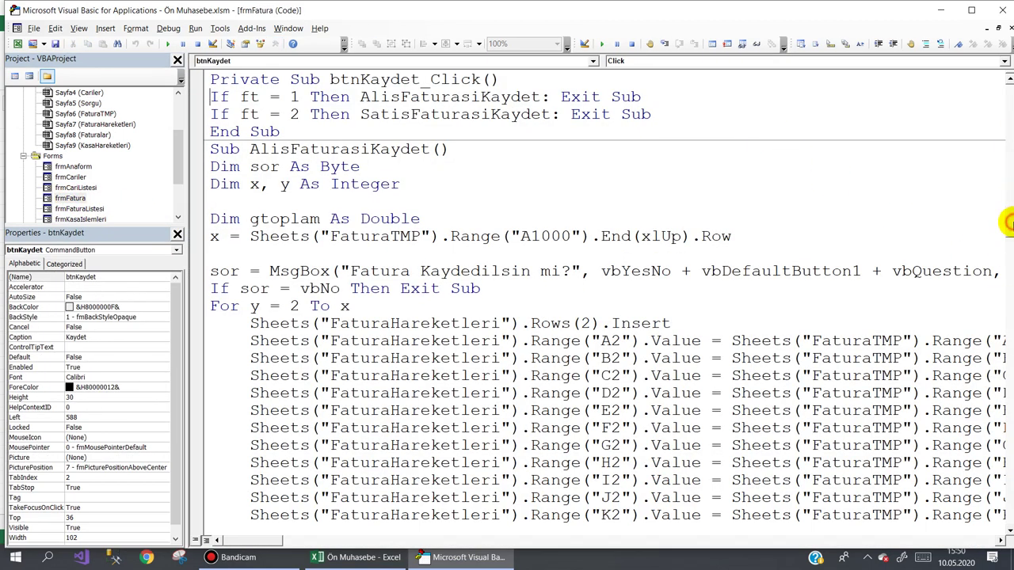
Scroll through AlisFaturasiKaydet to the CariyiAlacaklandir call and its Sub definition
scroll(1008, 224, down, 1)
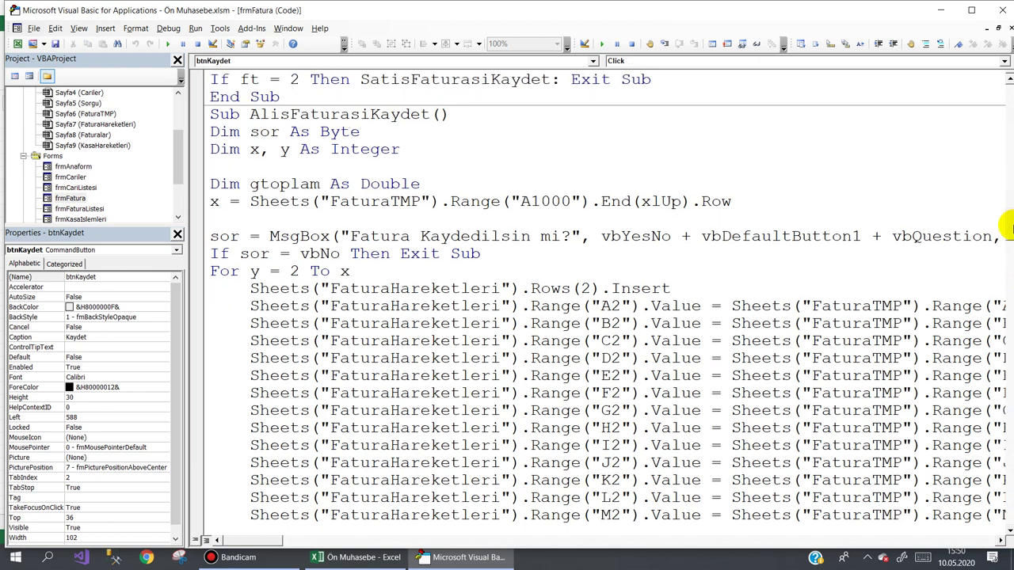
scroll(1008, 228, down, 1)
scroll(1007, 234, down, 1)
scroll(1007, 238, down, 2)
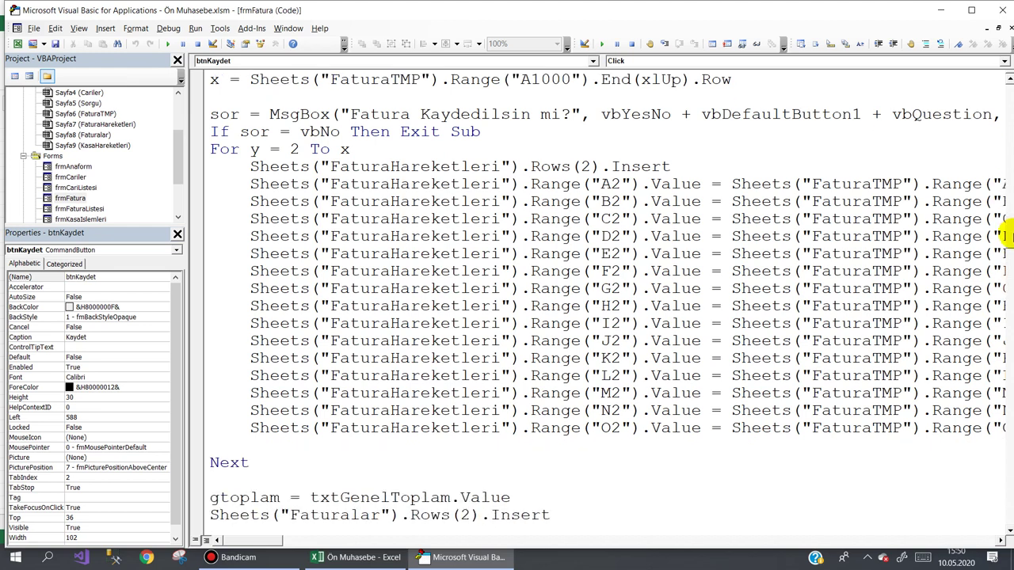
scroll(1008, 230, down, 3)
scroll(1008, 239, down, 1)
scroll(1008, 242, down, 1)
scroll(1008, 245, down, 1)
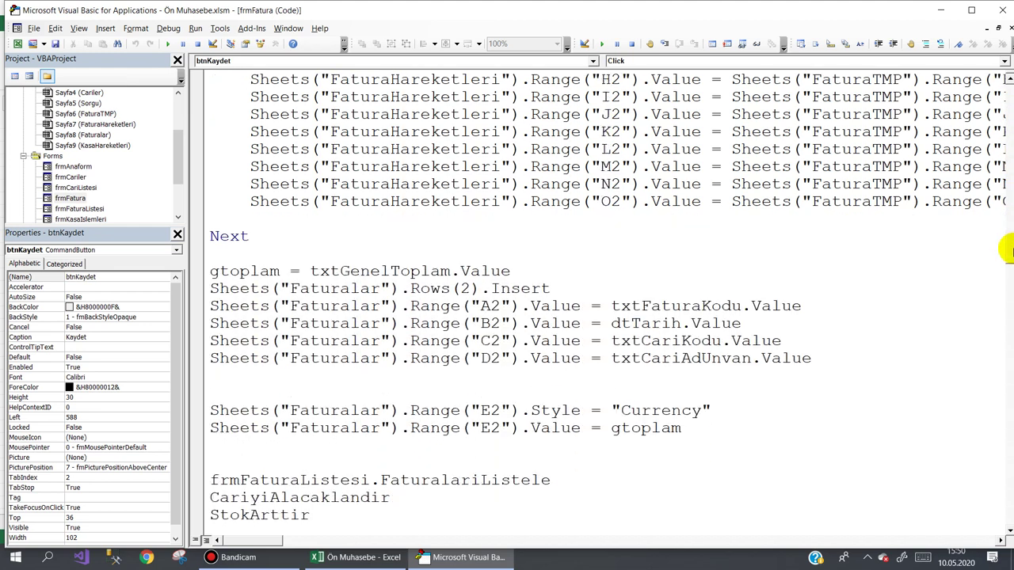
scroll(1007, 252, down, 1)
scroll(1008, 252, down, 1)
scroll(1008, 252, down, 1)
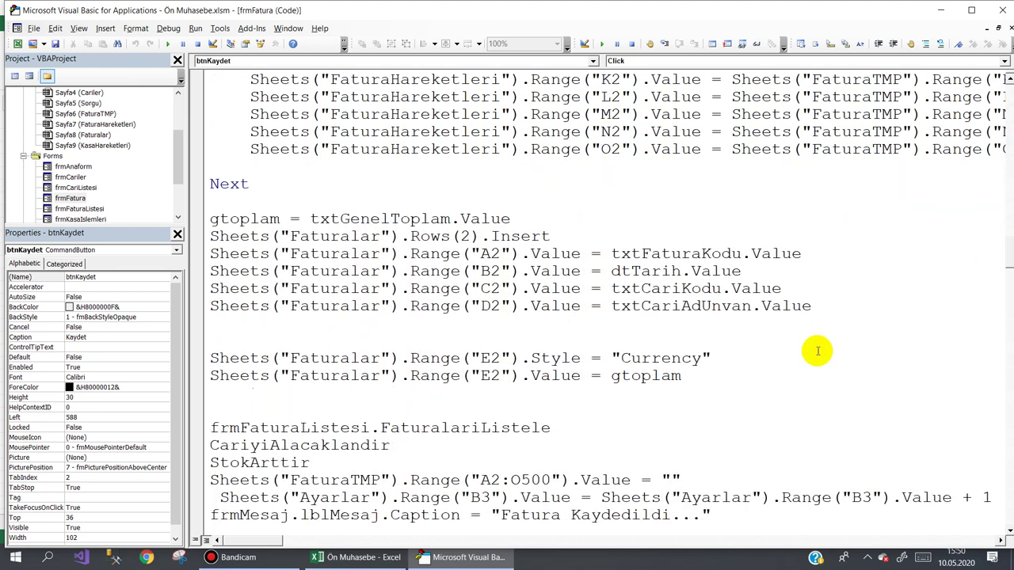
drag(392, 446, 201, 446)
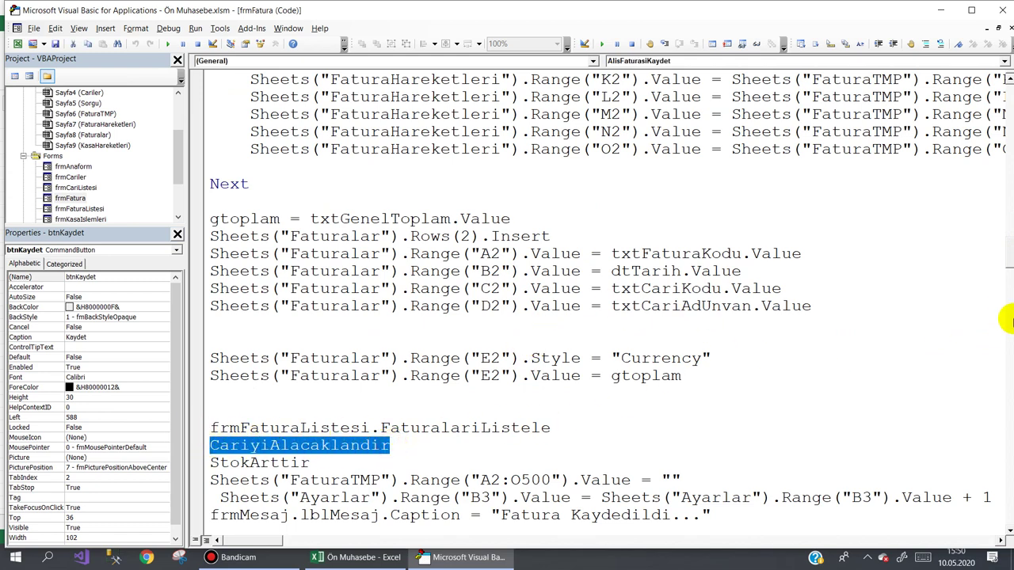
drag(1006, 260, 1009, 400)
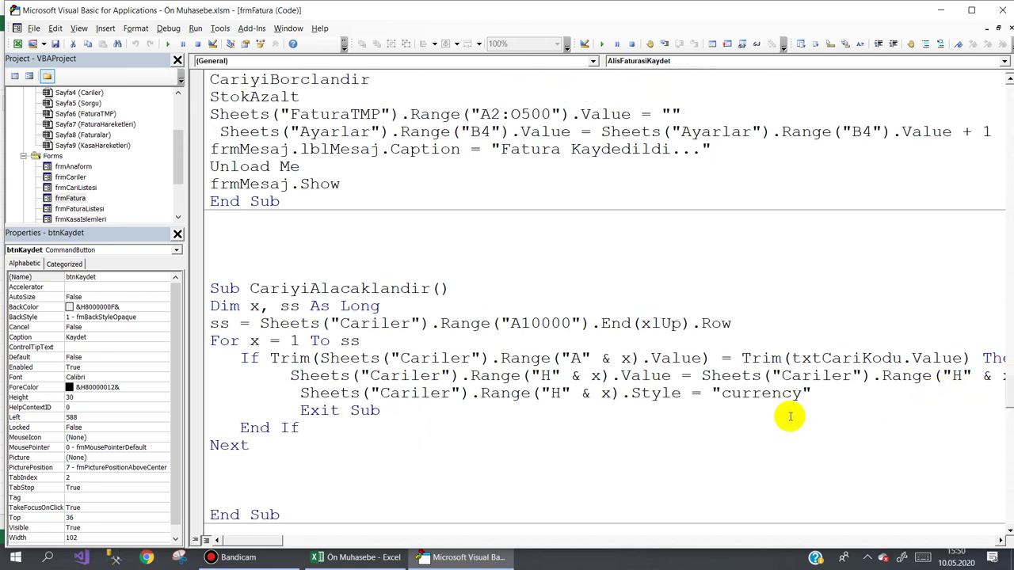
Add a new line below the .Style line and paste the Cariler column H range reference
click(837, 395)
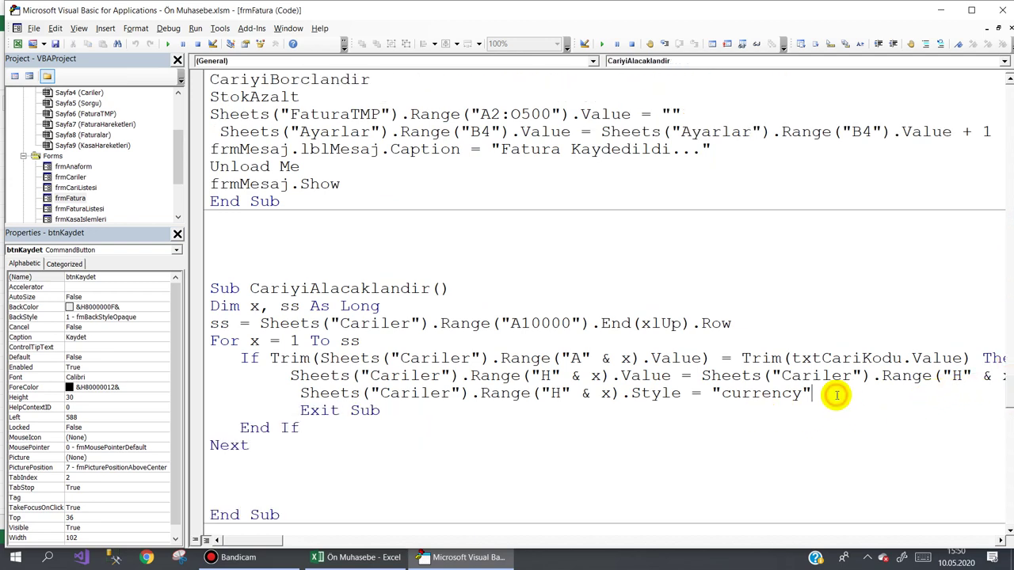
key(Return)
drag(301, 393, 621, 394)
key(ctrl+c)
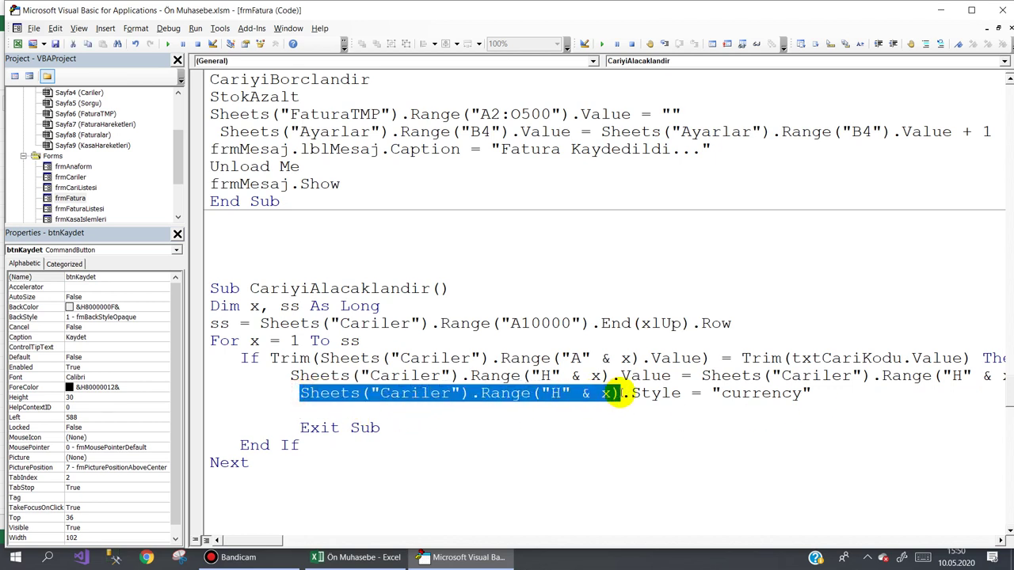
click(303, 411)
key(ctrl+v)
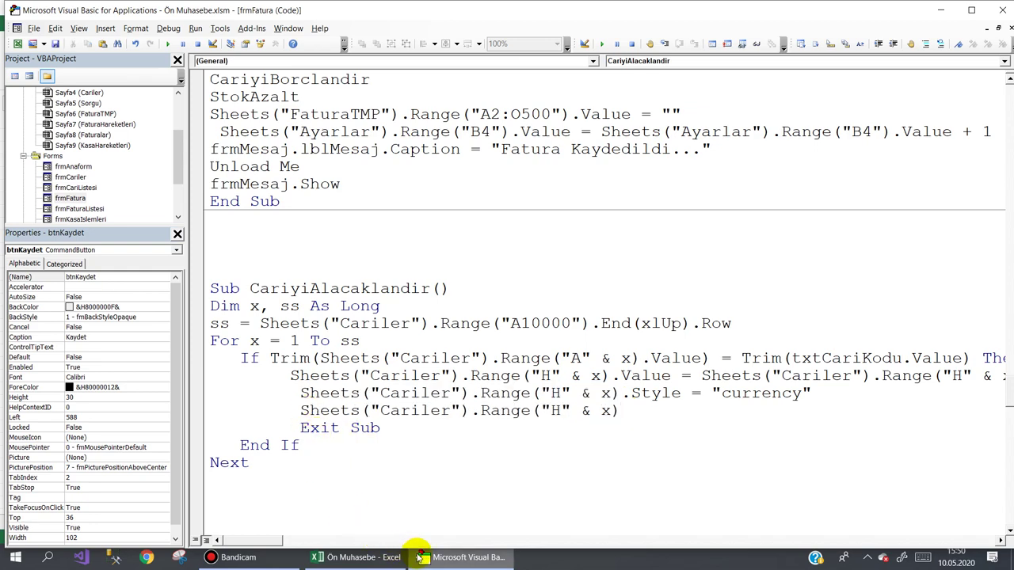
Change the pasted reference to column J so the line sets Durum to "A"
click(348, 557)
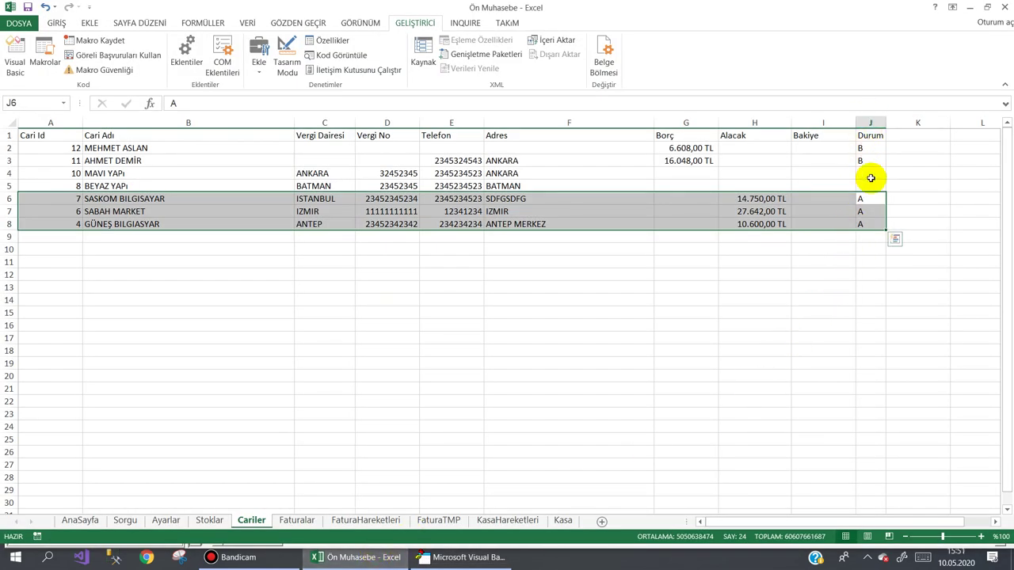
click(466, 554)
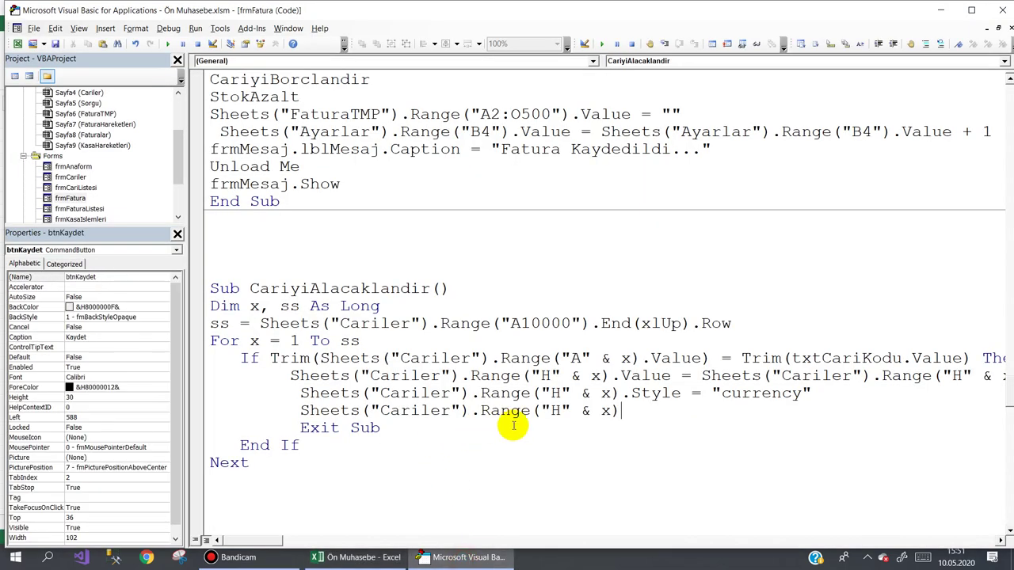
double_click(554, 411)
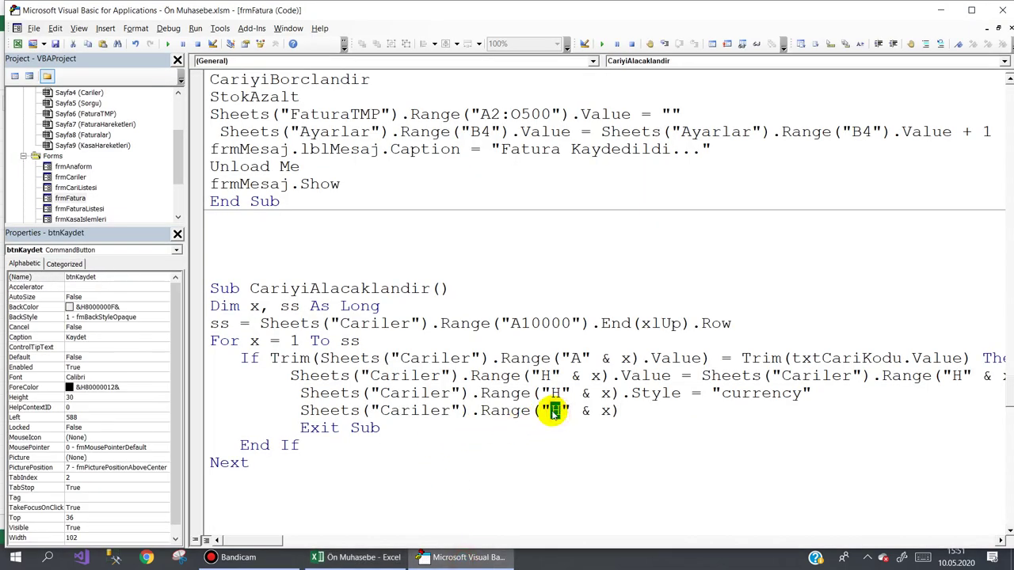
text(J)
click(628, 411)
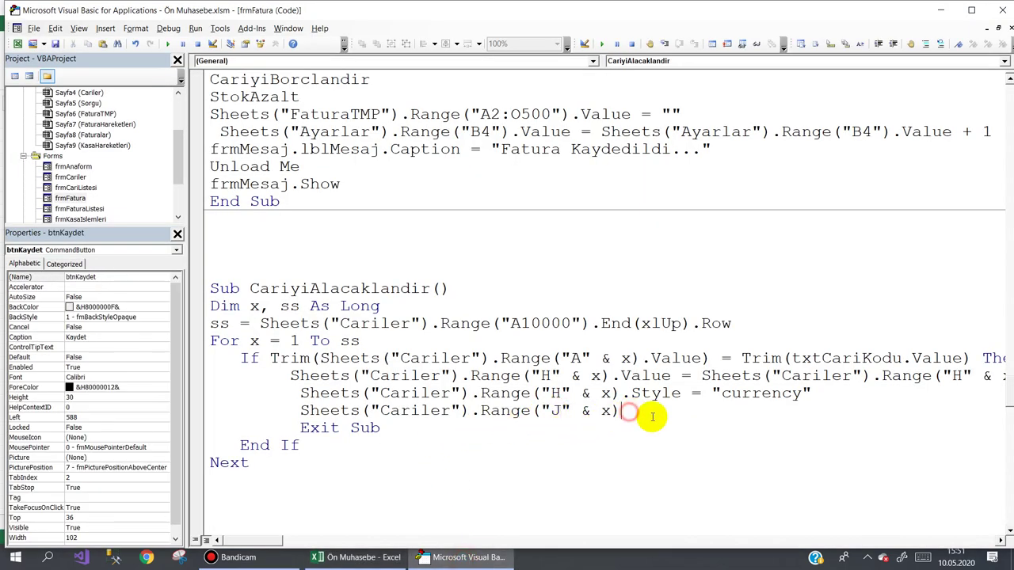
text(.value="A)
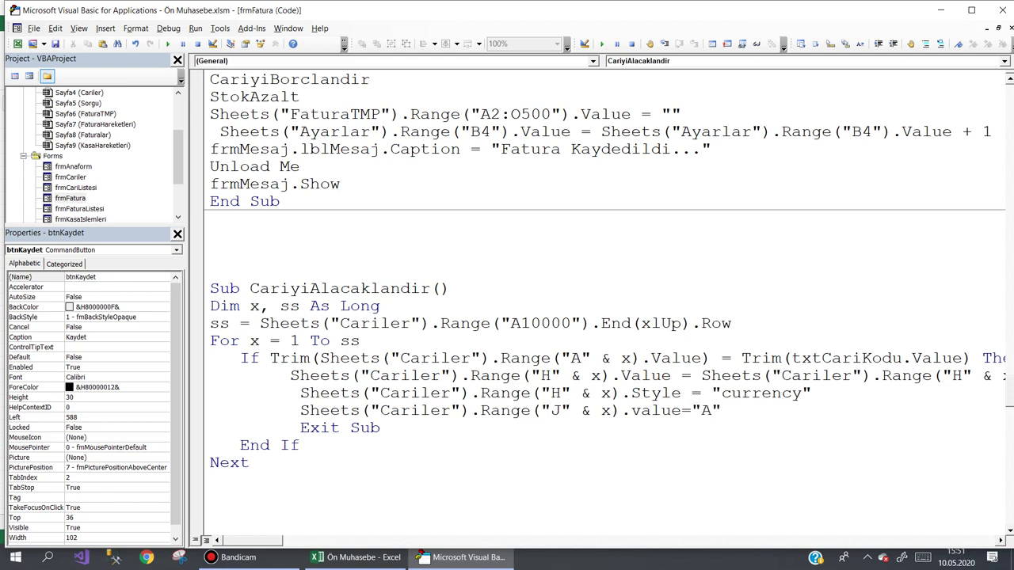
click(381, 428)
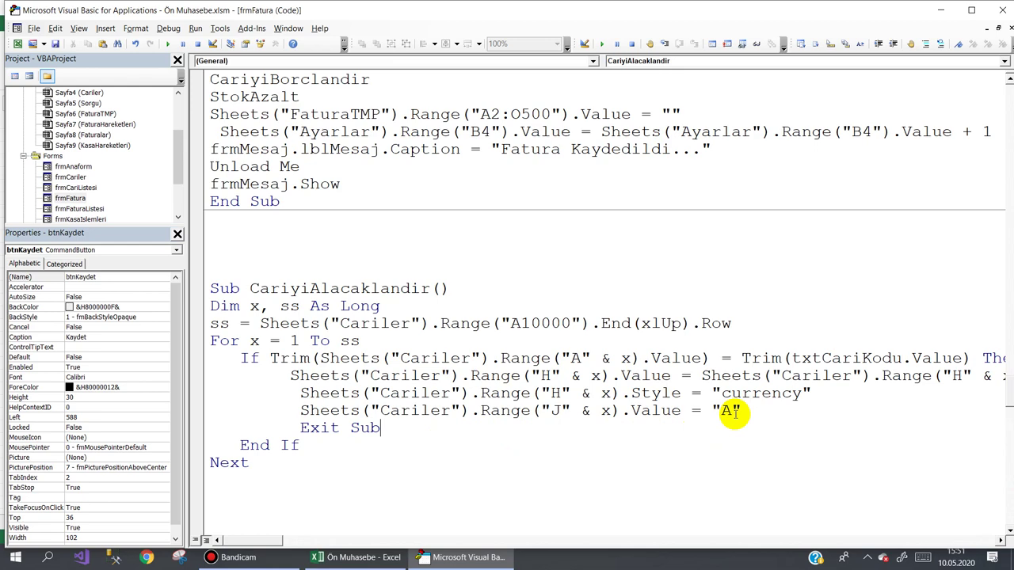
click(376, 561)
Check Cariler row 6 (Alacak 14750, Durum A) and row 2 (Borç 6608), then return to VBA
click(736, 312)
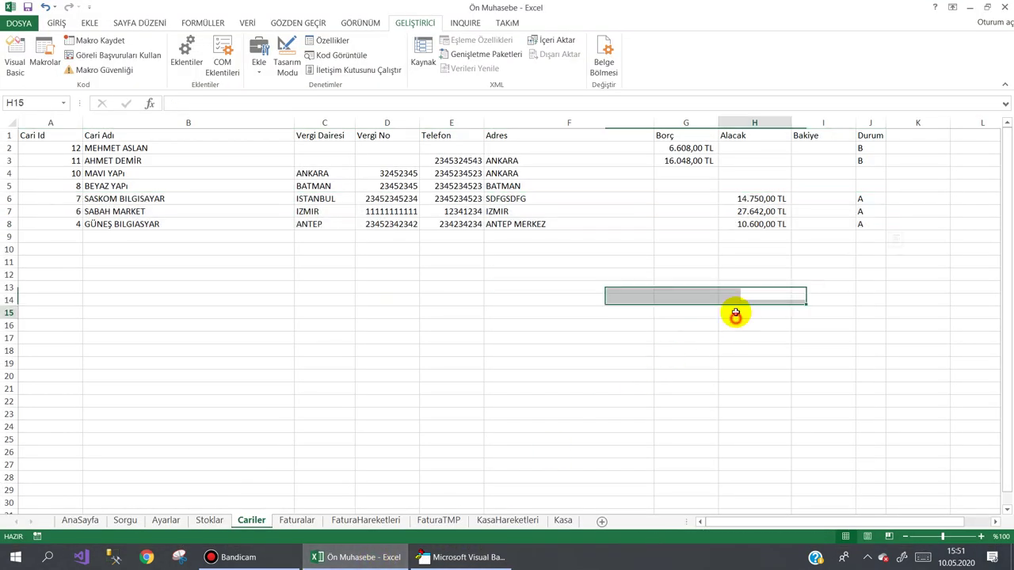
click(752, 201)
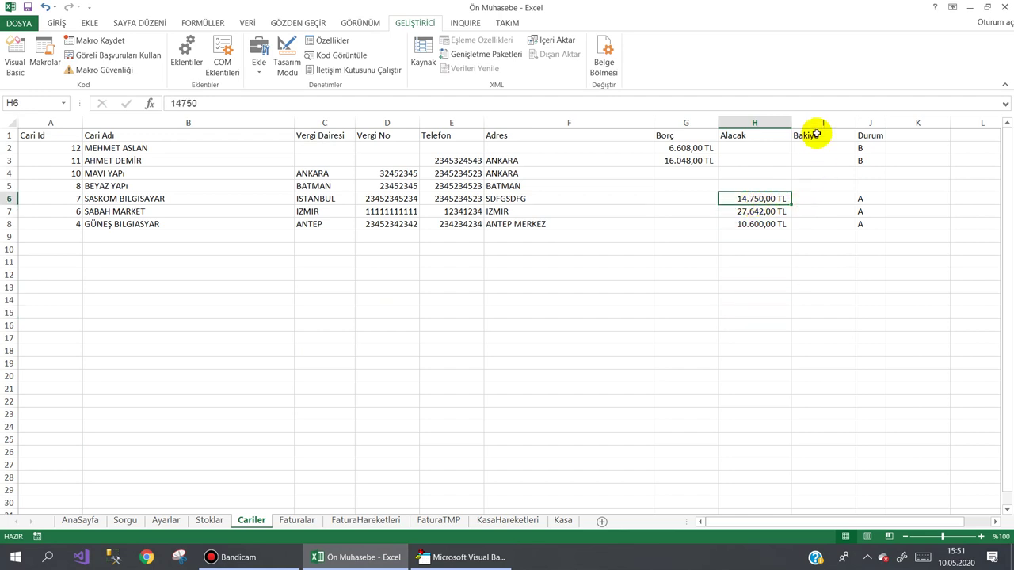
click(820, 198)
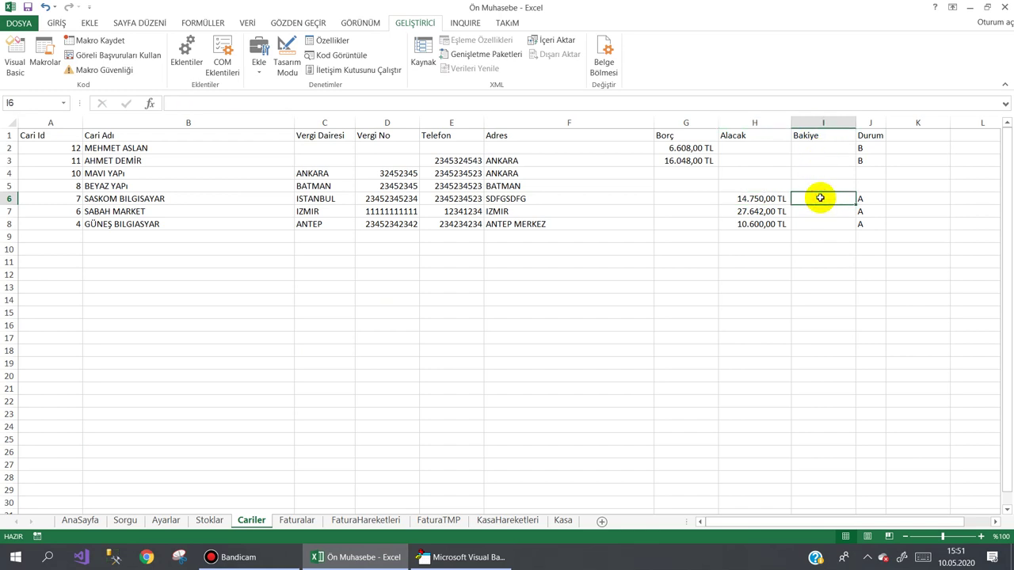
click(677, 195)
click(745, 198)
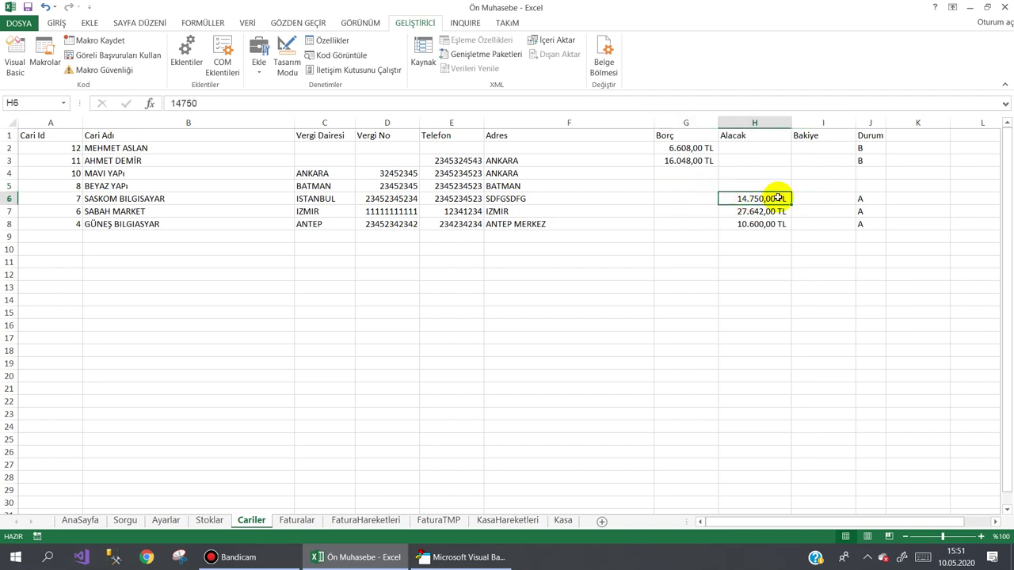
click(863, 199)
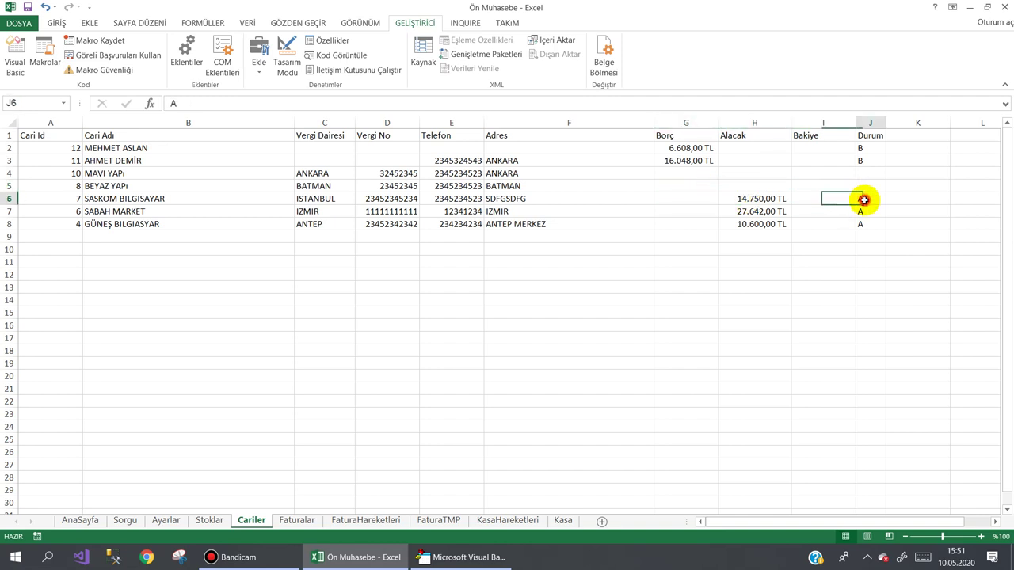
click(686, 149)
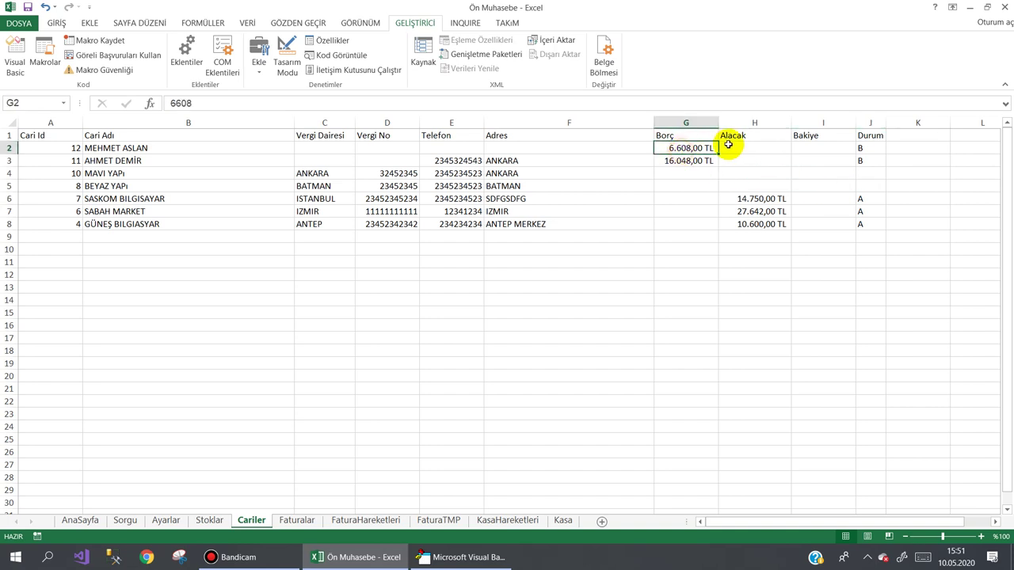
click(734, 145)
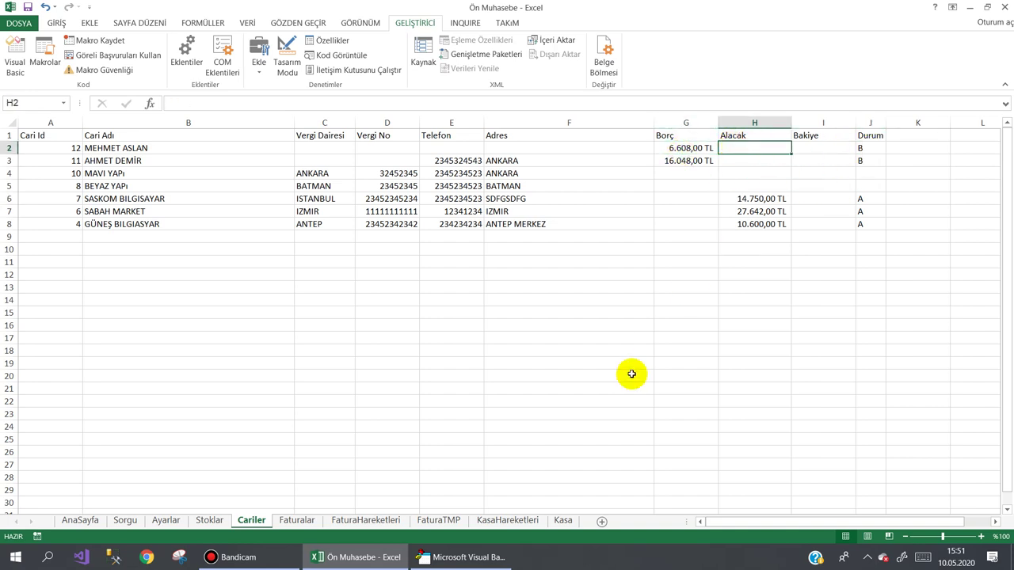
click(459, 558)
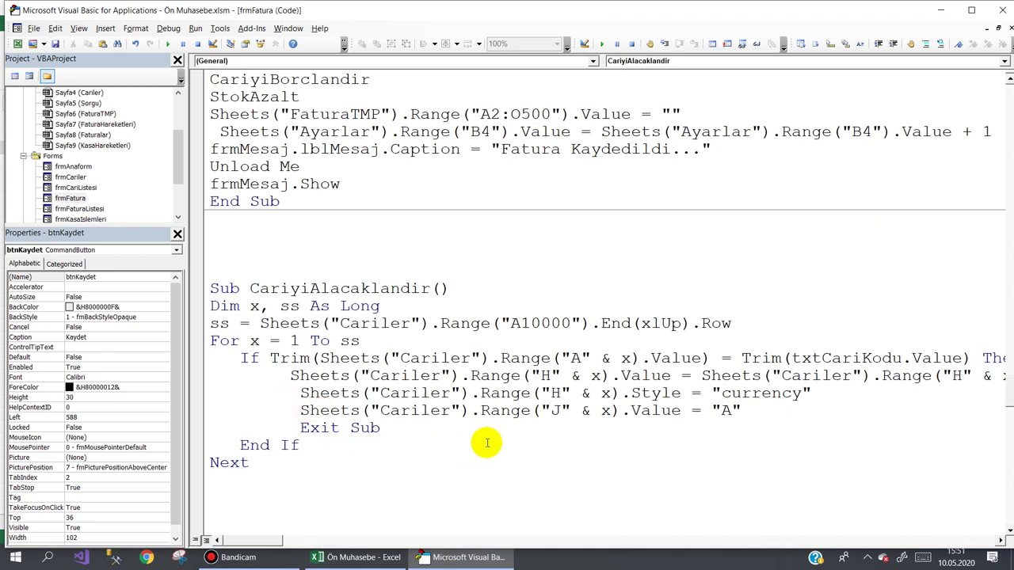
Start an If before the Durum line and copy its column J expression
text(if)
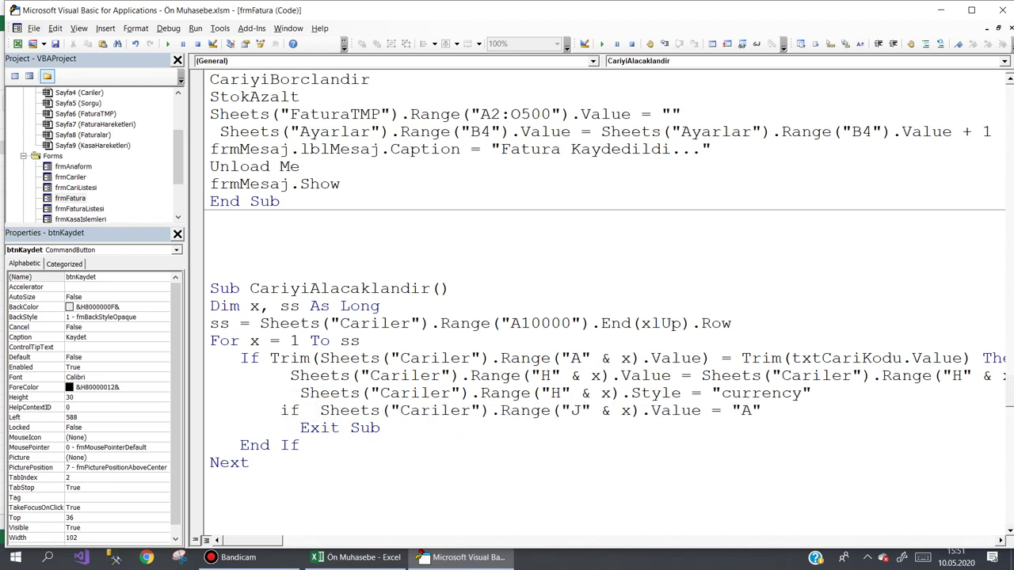
key(ctrl+shift+Right)
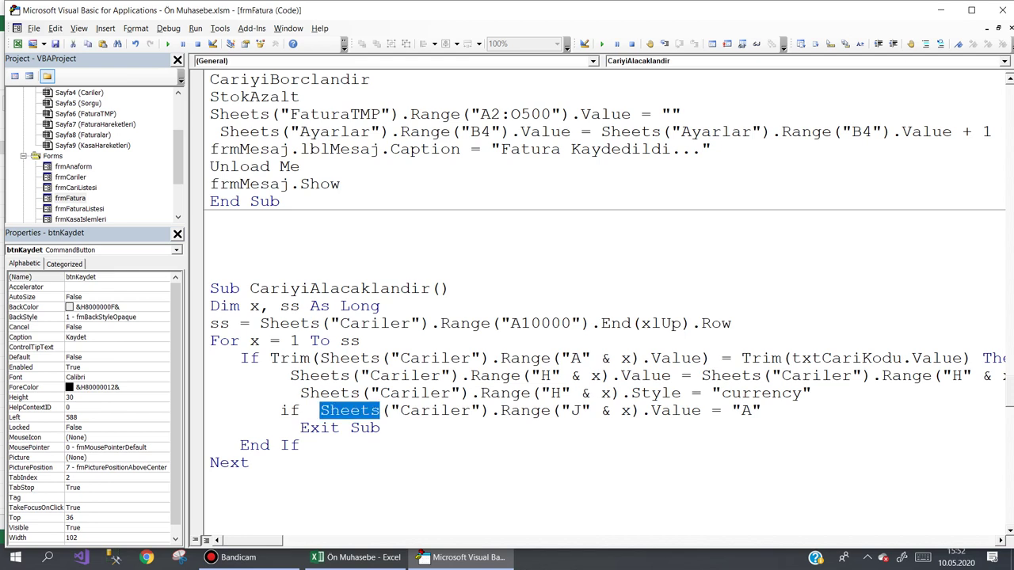
key(ctrl+shift+Right)
key(ctrl+shift+Right)
key(ctrl+shift+Right)
key(ctrl+shift+Right)
key(ctrl+shift+Right)
key(ctrl+shift+Right)
key(ctrl+shift+Right)
key(ctrl+shift+Right)
key(ctrl+shift+Right)
key(ctrl+shift+Right)
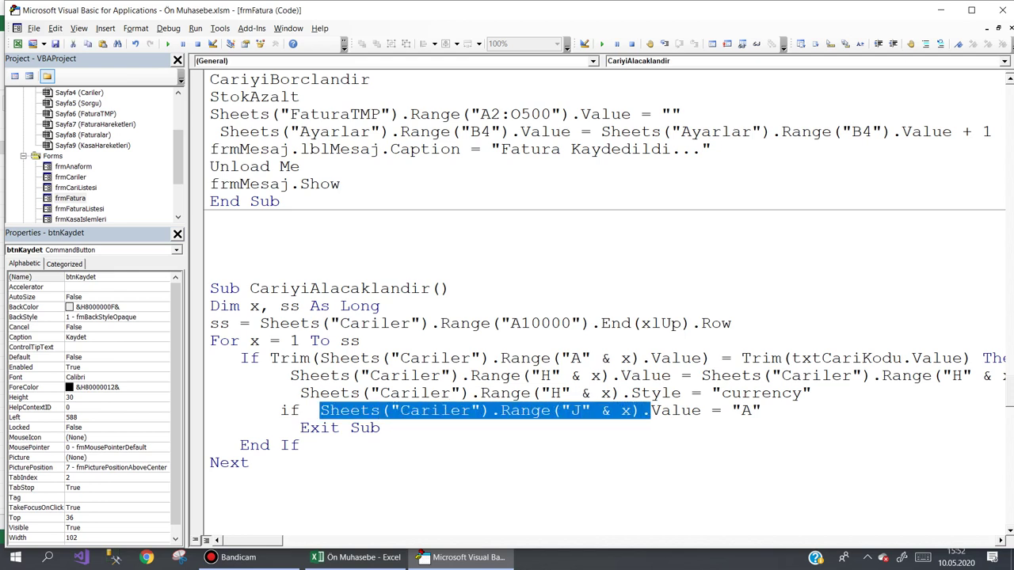
key(ctrl+shift+Right)
key(ctrl+c)
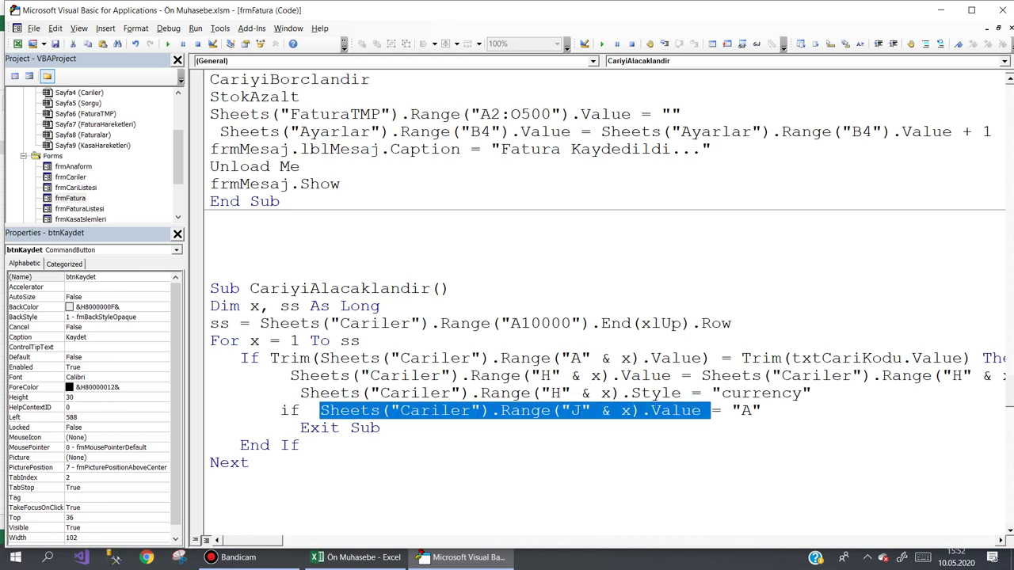
click(651, 410)
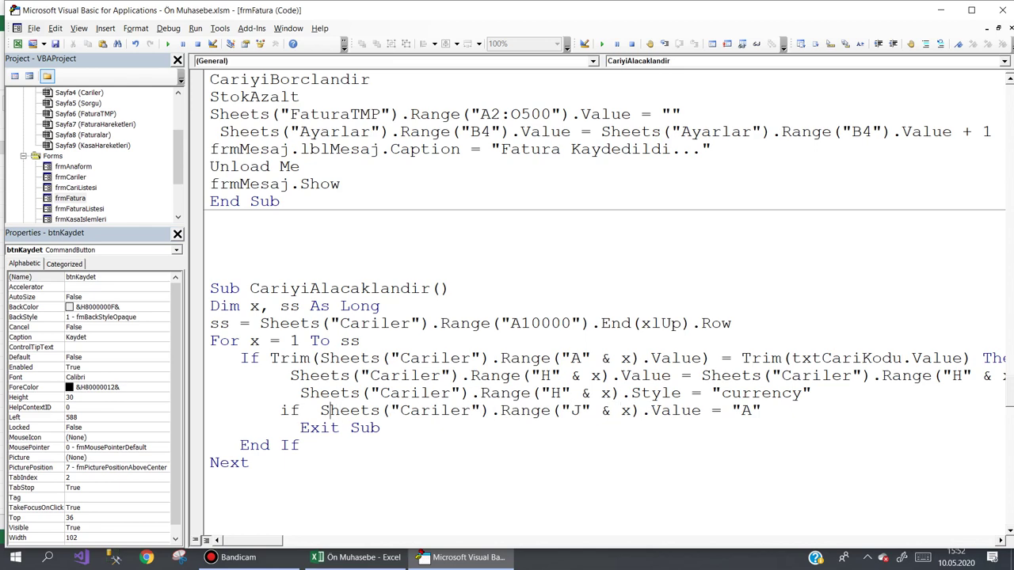
key(alt+F11)
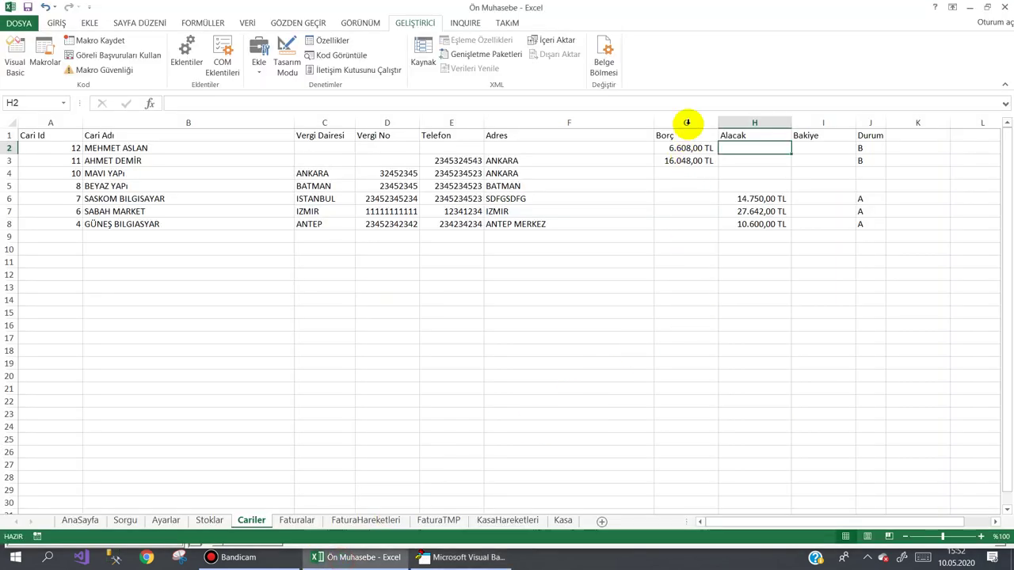
click(446, 558)
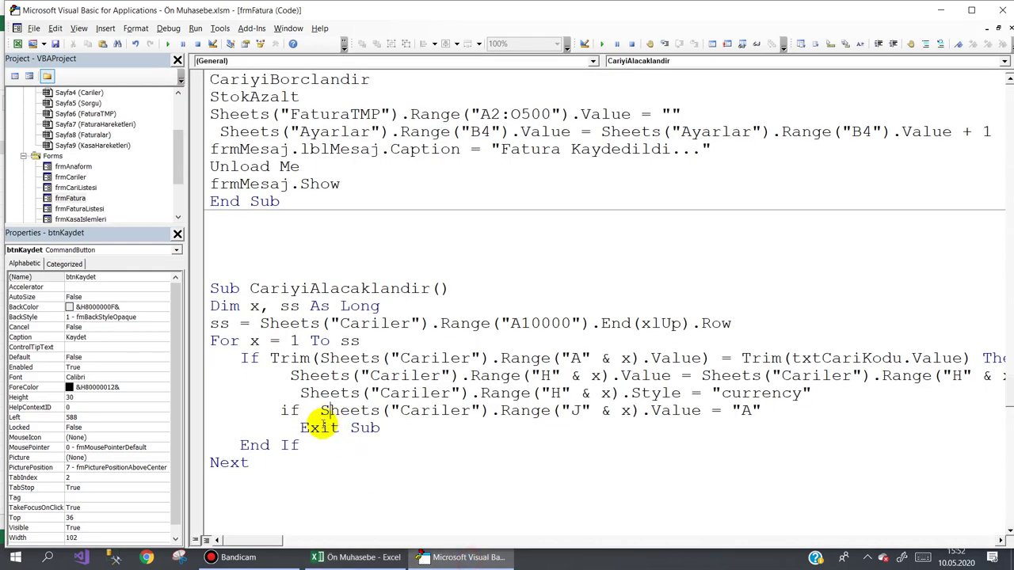
Paste the expression after if to build the G-minus-J condition
click(313, 410)
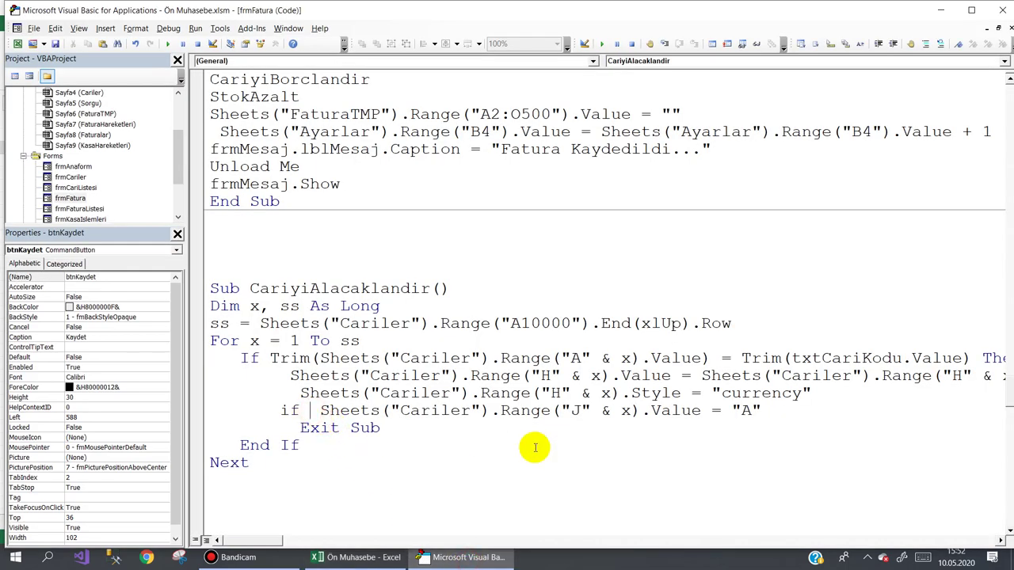
key(ctrl+v)
text(-)
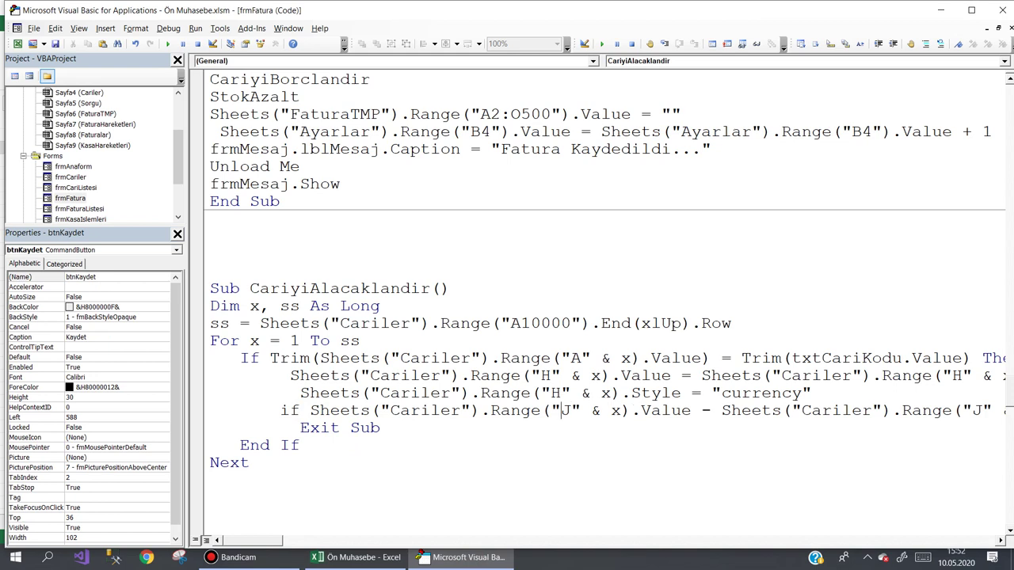
text(G)
key(Delete)
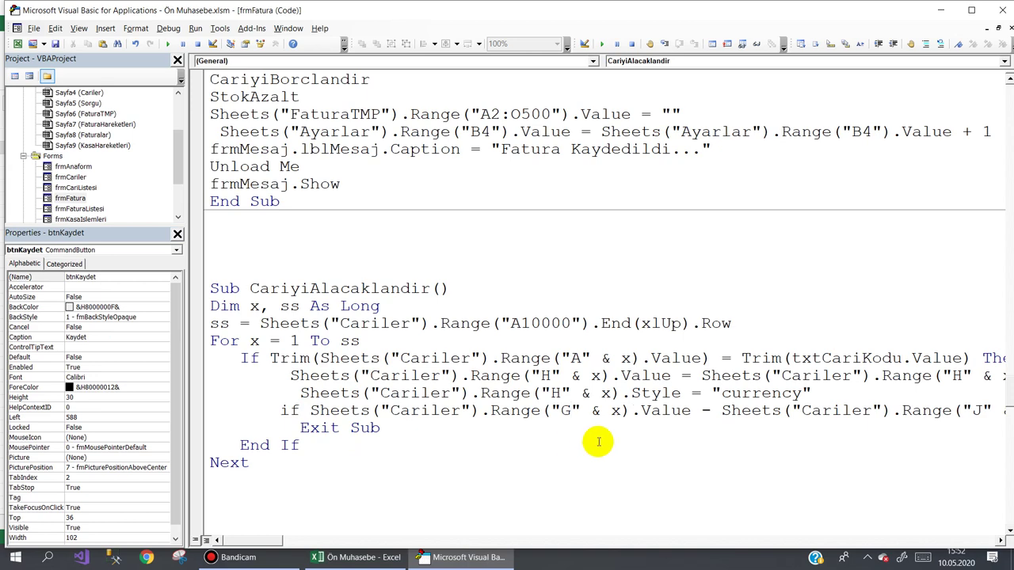
click(257, 542)
drag(268, 547, 288, 549)
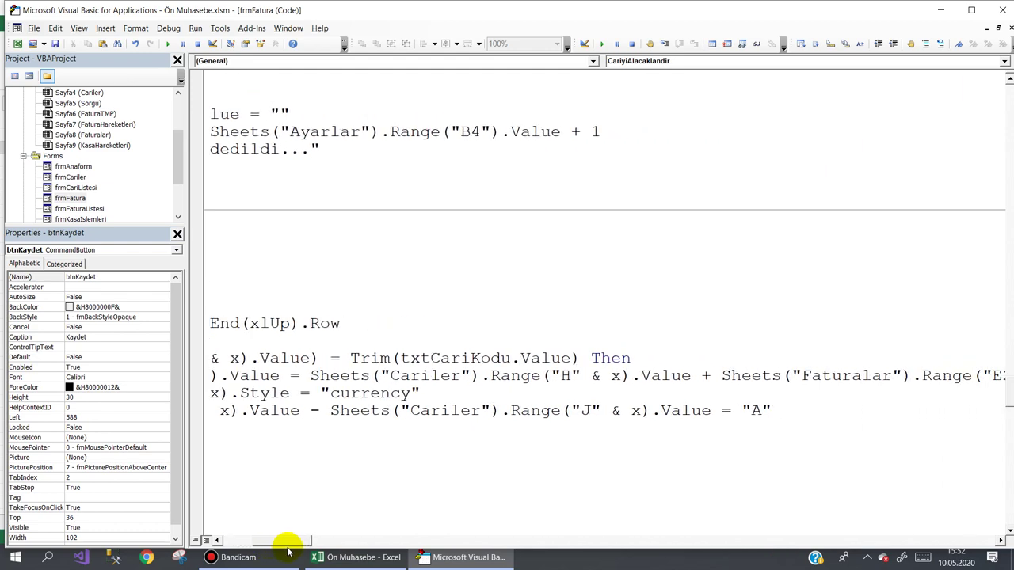
Finish the condition with <0 then and move "A" onto the next line
double_click(727, 410)
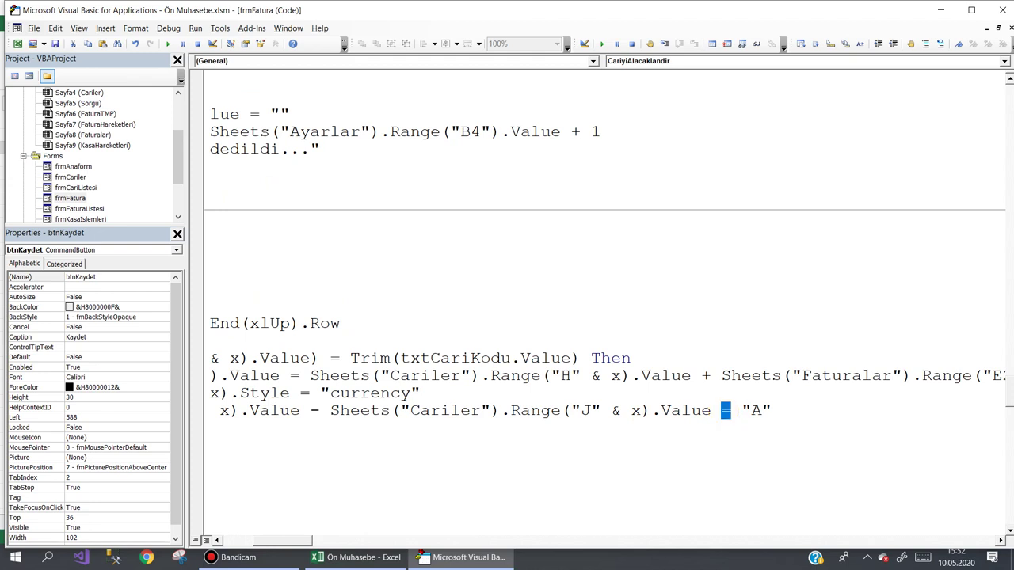
text(<)
text(0 t)
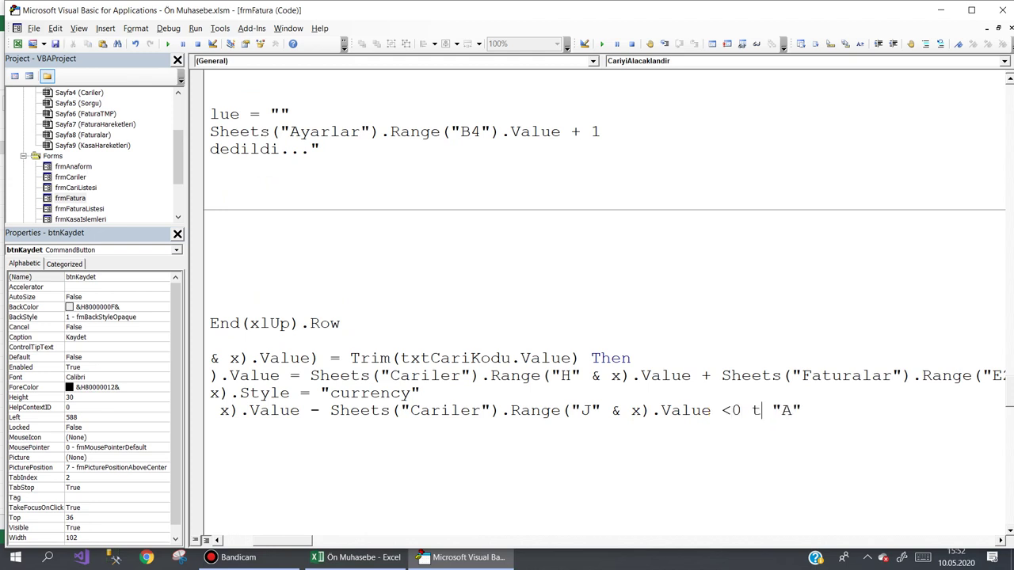
text(hen)
key(Return)
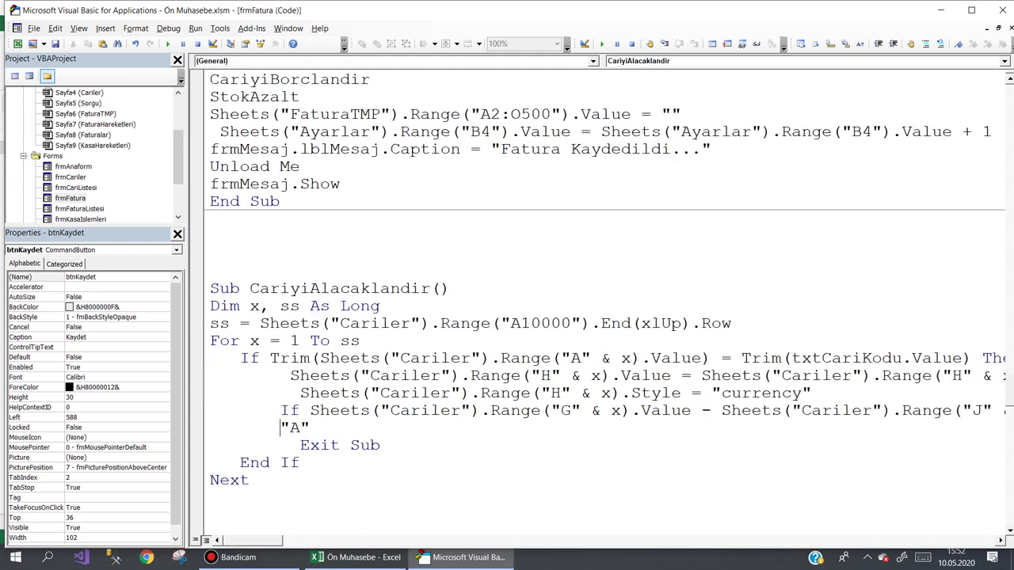
drag(311, 428, 280, 428)
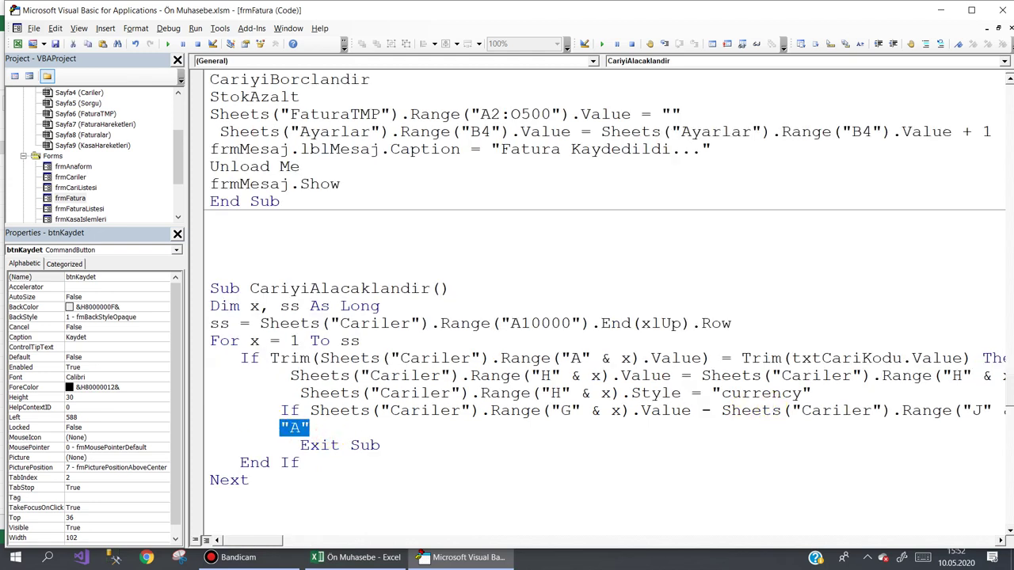
click(360, 557)
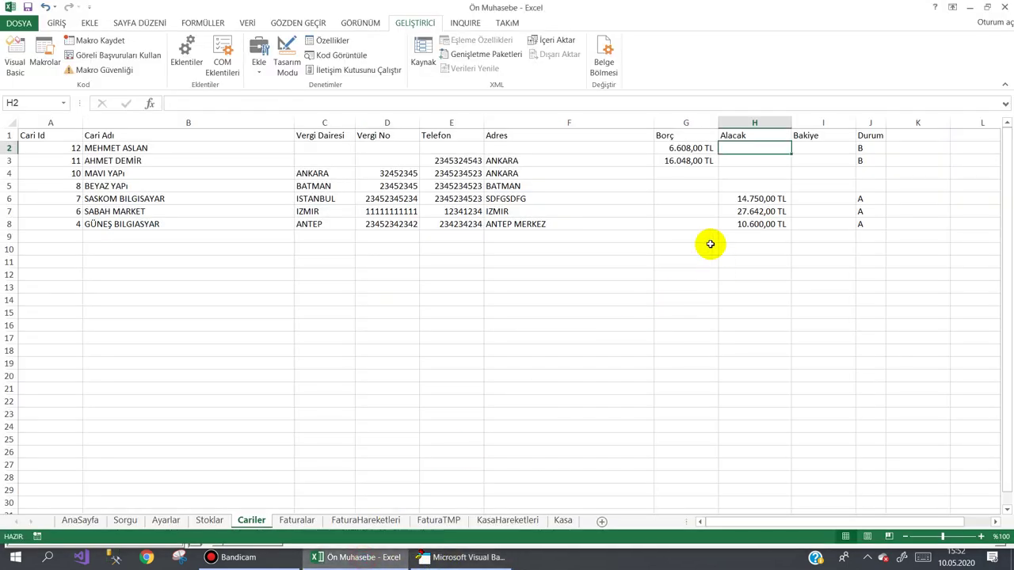
Recheck Cariler's G6 (empty), H6 14750, G2 6608 and H2 (empty), then return to VBA
click(694, 202)
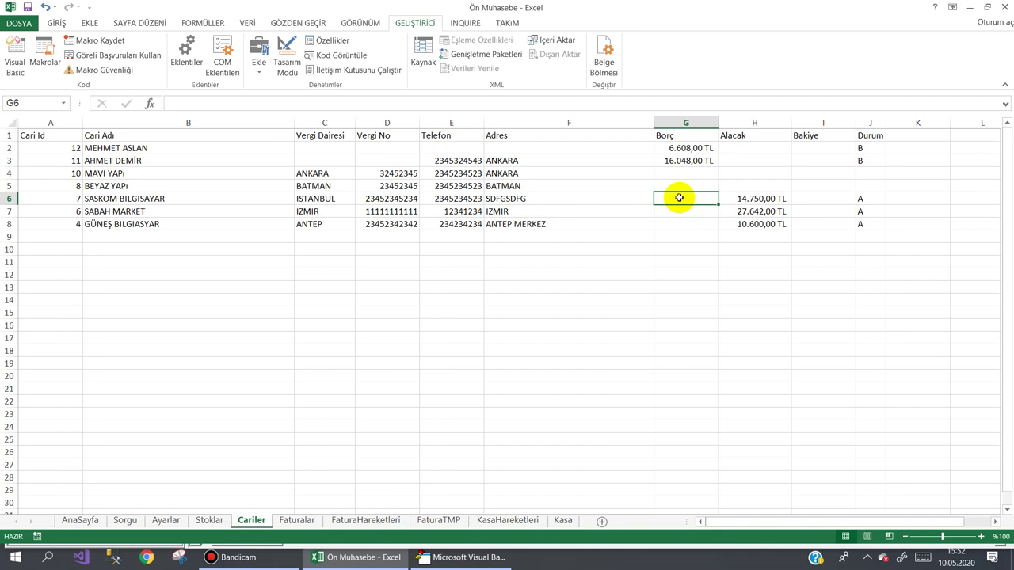
click(754, 199)
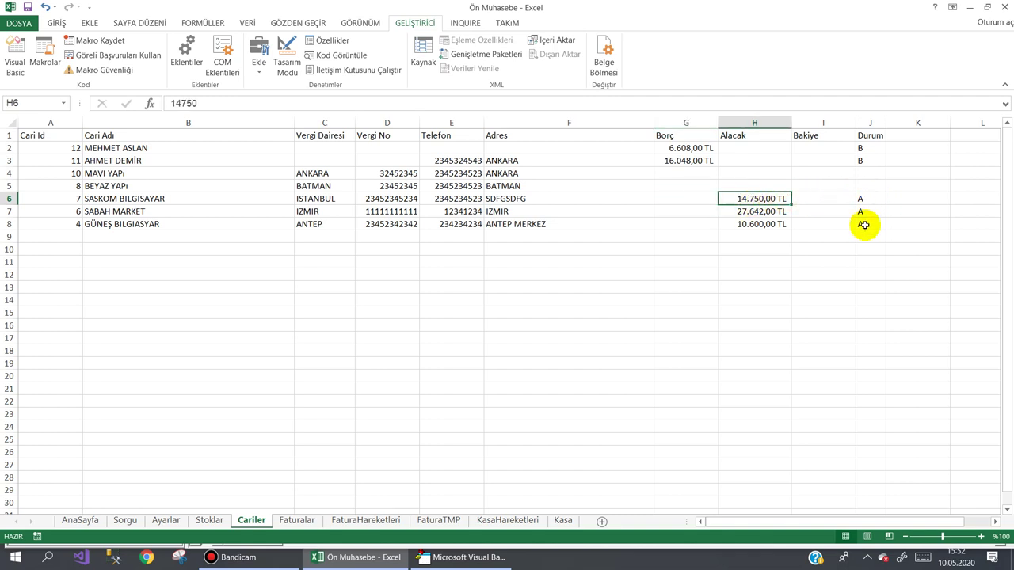
click(686, 148)
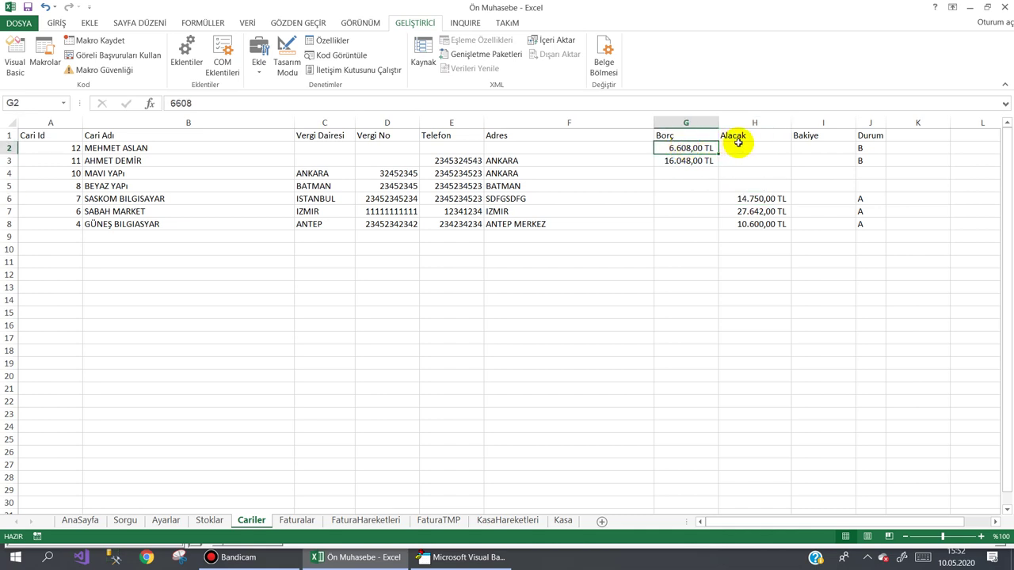
click(738, 144)
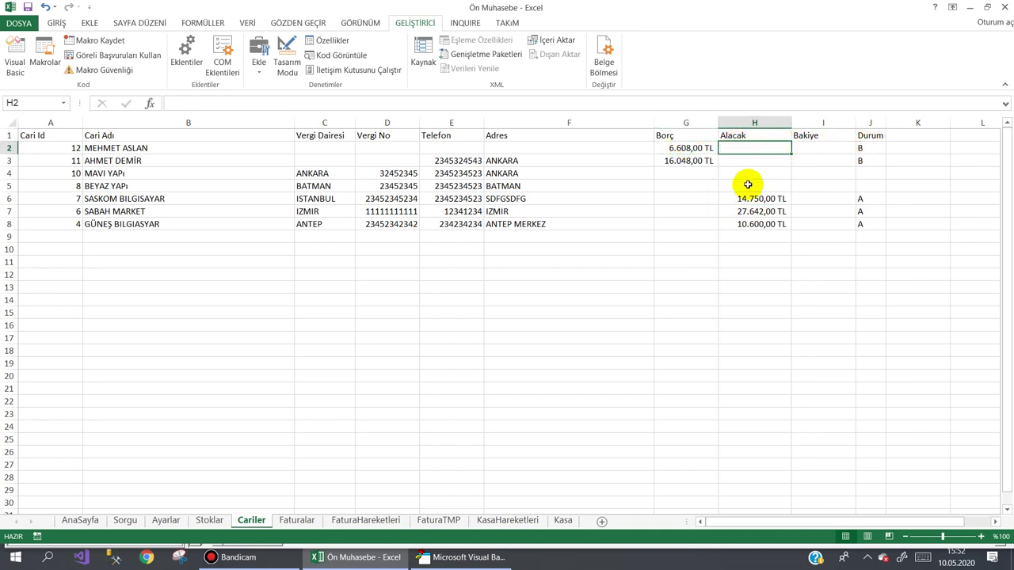
click(462, 560)
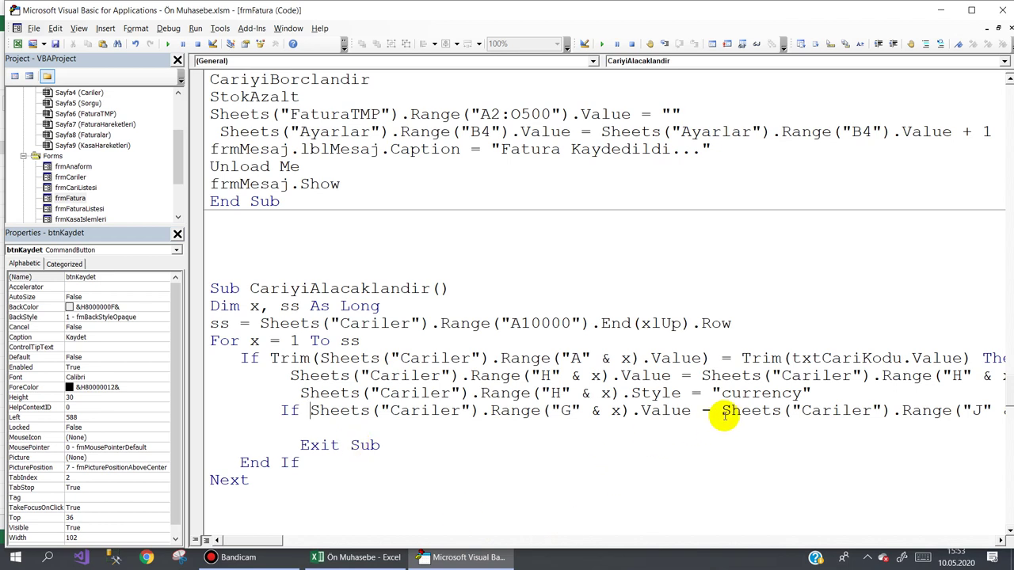
Under the If line in CariyiAlacaklandir, paste the column J Range expression and add '=' to start the Durum assignment
mouse_move(721, 411)
mouse_down()
mouse_move(1001, 407)
mouse_move(906, 409)
mouse_up()
key(ctrl+c)
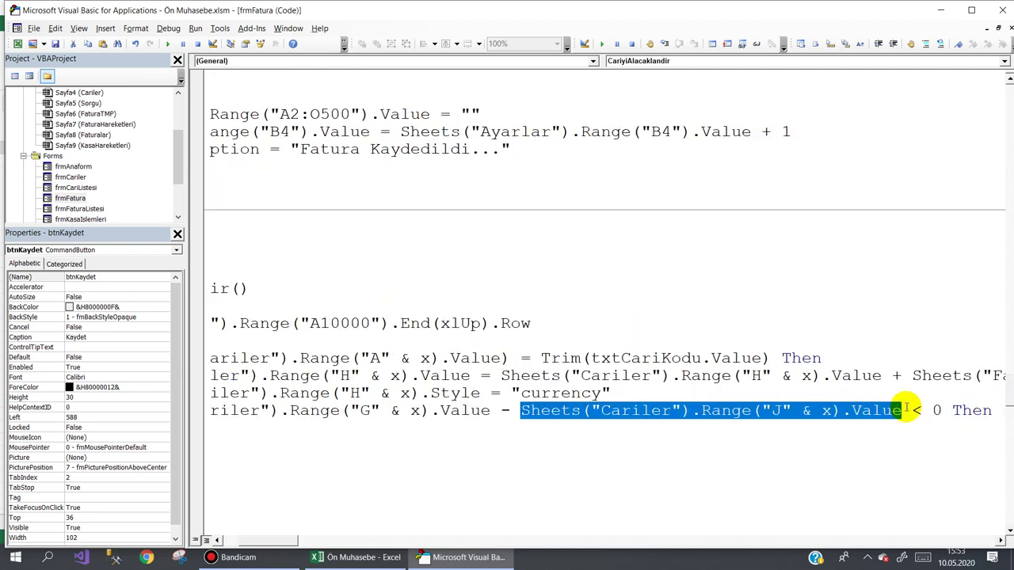
drag(294, 541, 249, 541)
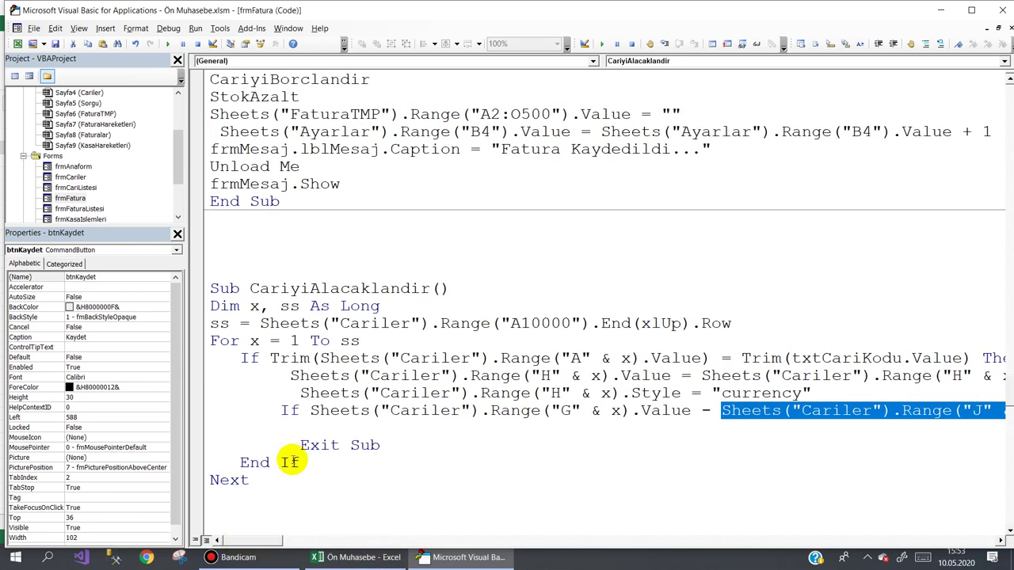
click(292, 428)
key(ctrl+v)
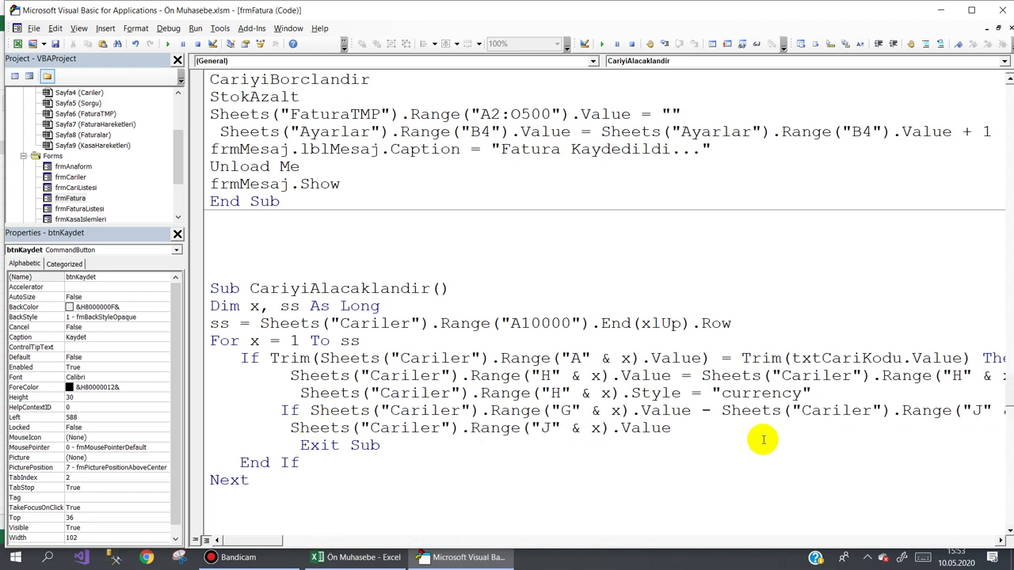
text(="A)
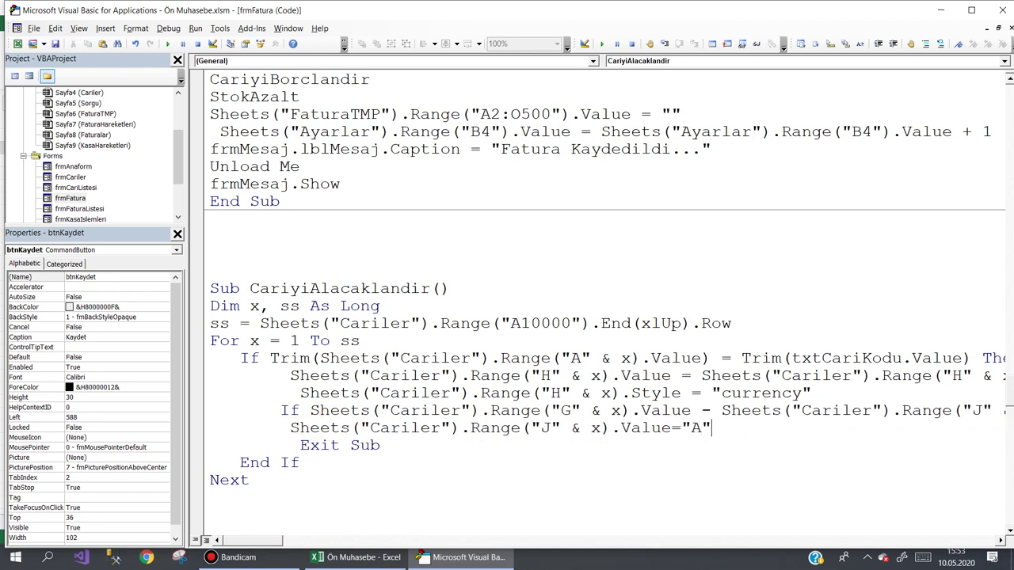
key(Return)
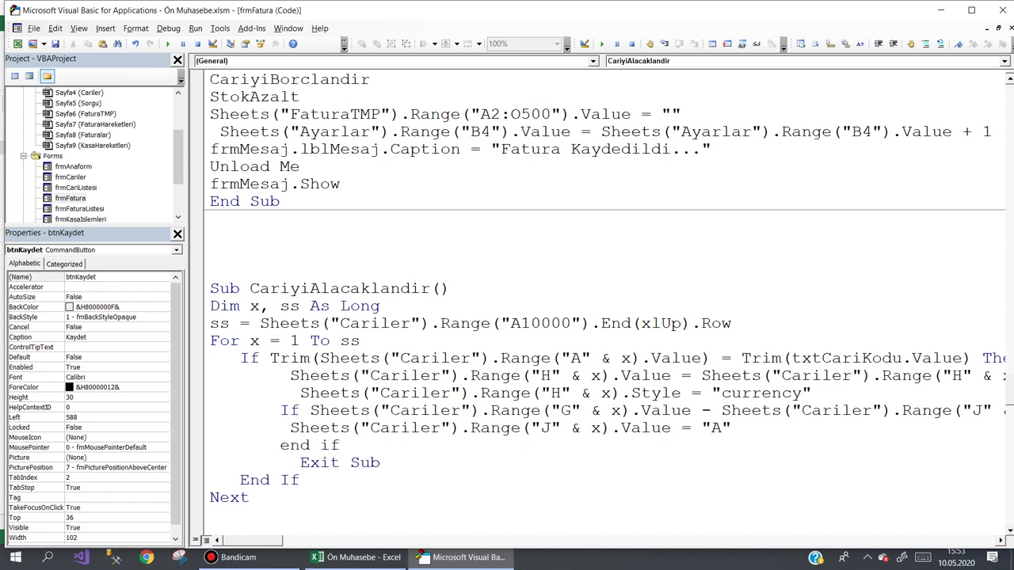
Select the whole inner If…End If block that sets column J to "A"
double_click(339, 446)
drag(299, 428, 268, 412)
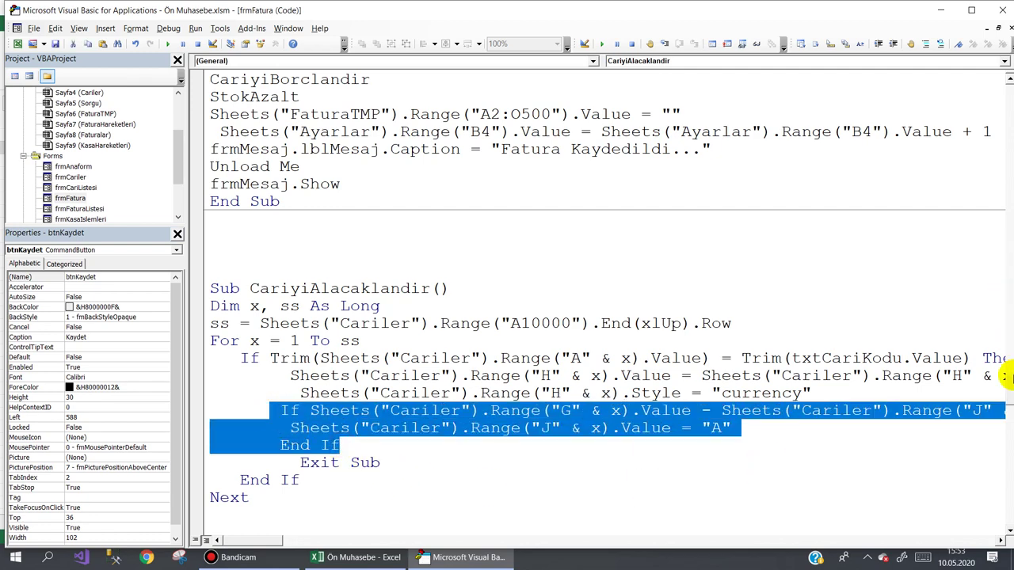
scroll(1005, 380, down, 1)
scroll(1005, 384, down, 1)
scroll(1006, 396, down, 4)
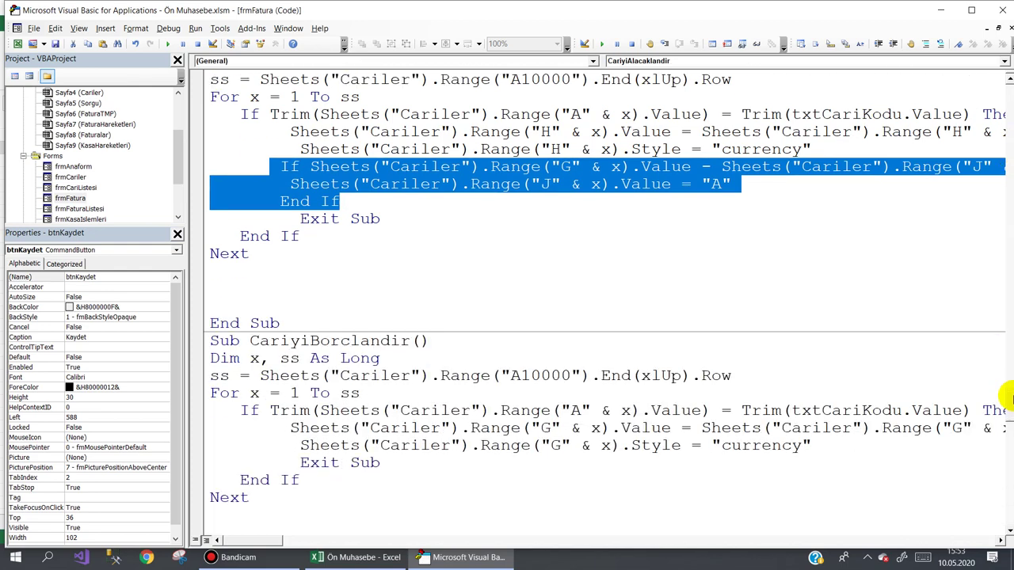
Paste the Durum If block into CariyiBorclandir on a new line after the currency line
click(828, 444)
key(Return)
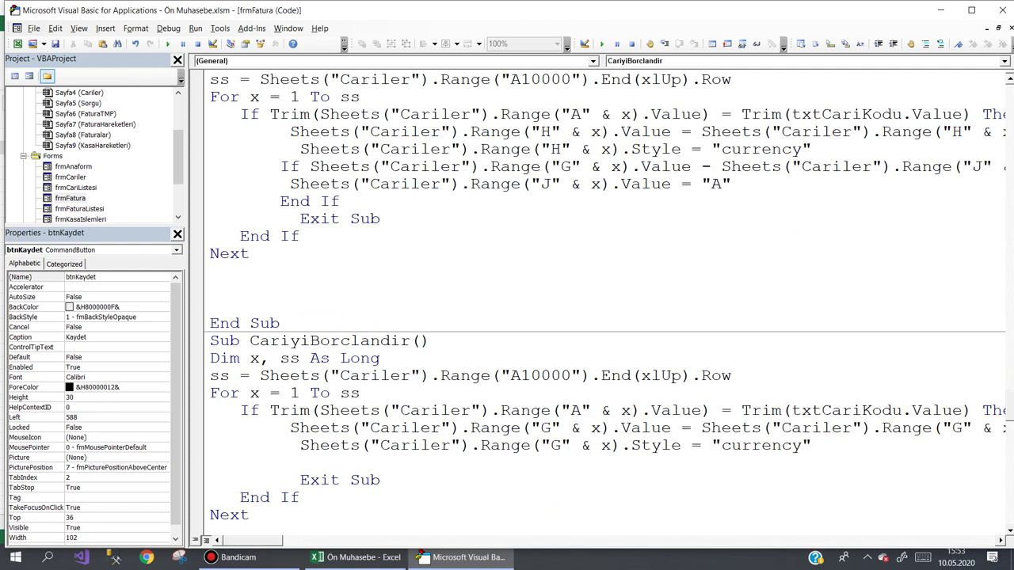
key(ctrl+v)
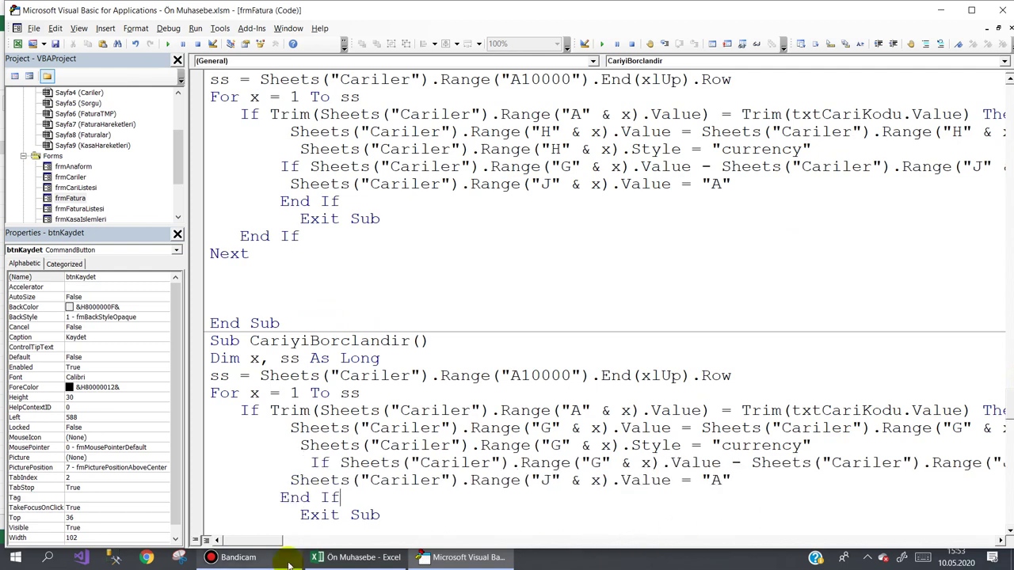
drag(258, 544, 282, 543)
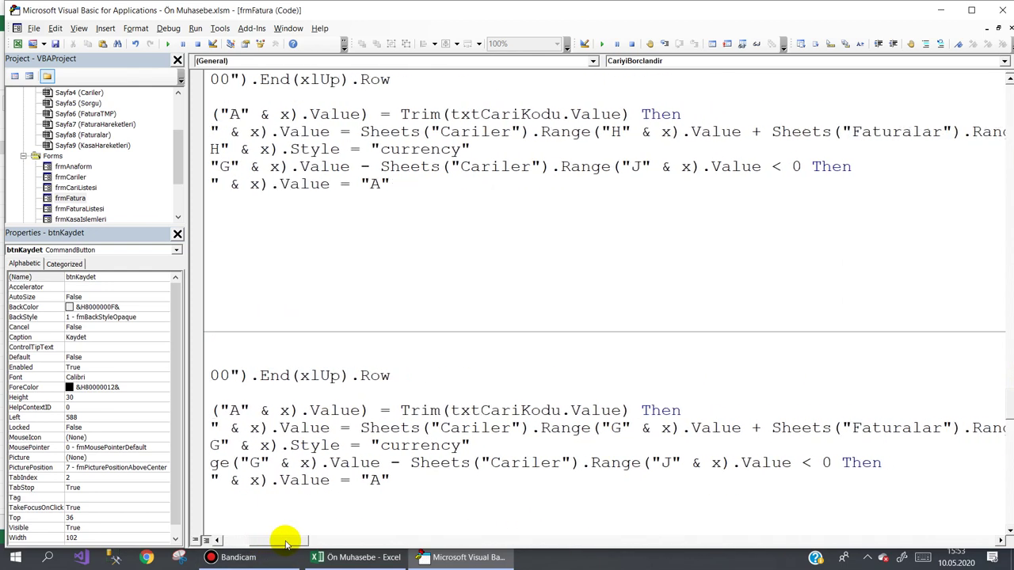
In the pasted block, change the comparison from < to > and the status letter from "A" to "B"
double_click(806, 464)
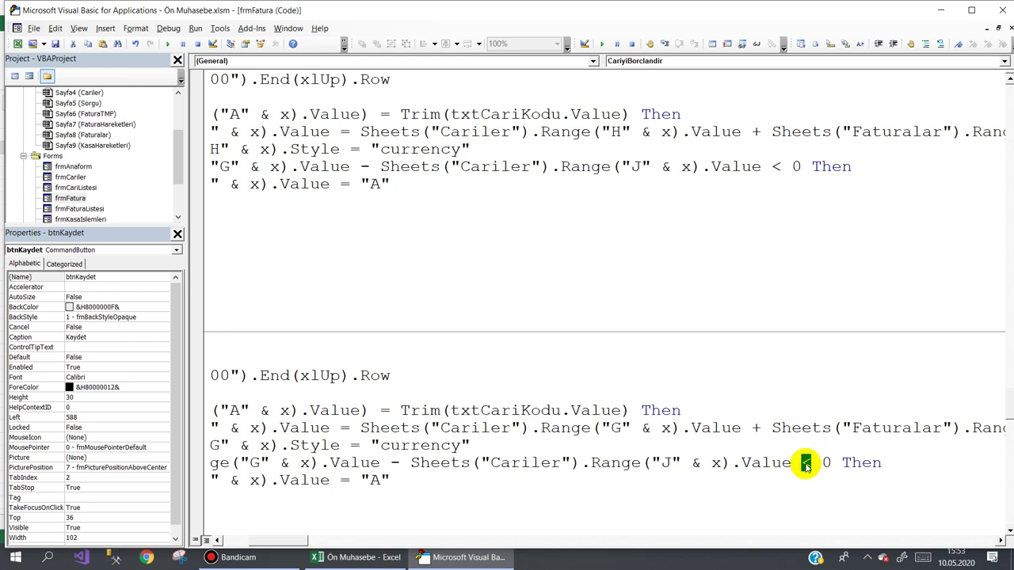
text(Z)
double_click(805, 463)
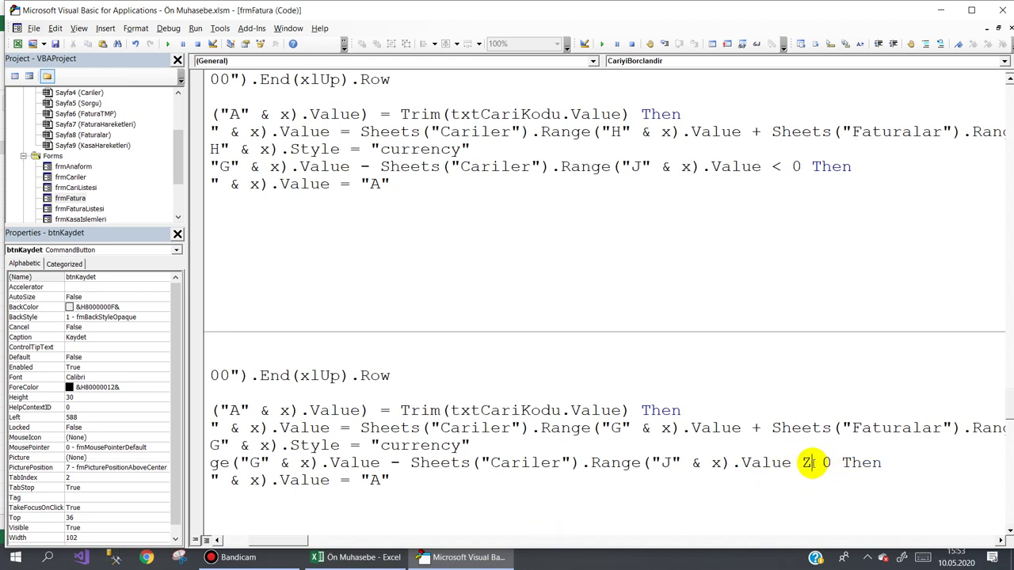
text(>)
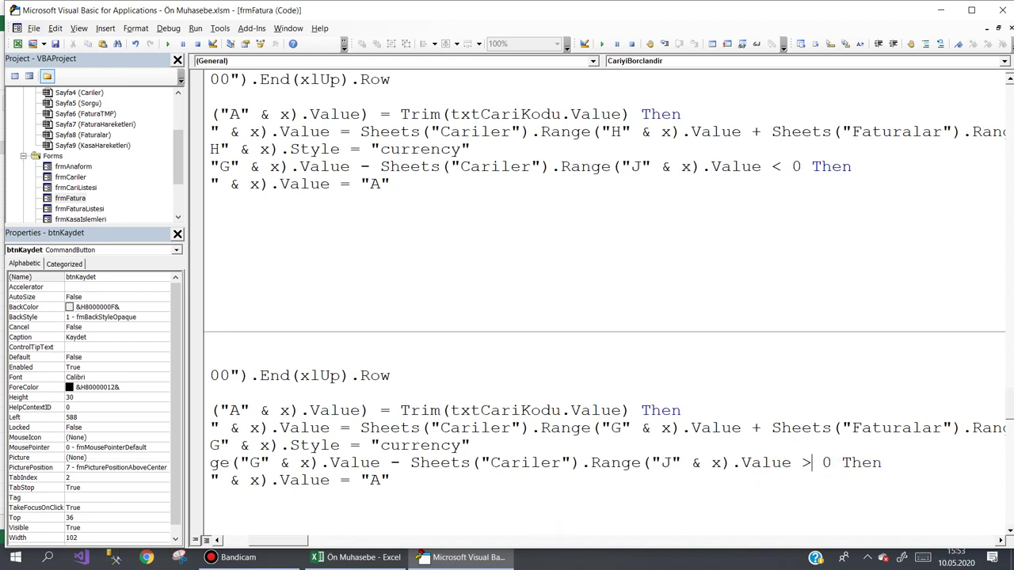
click(789, 496)
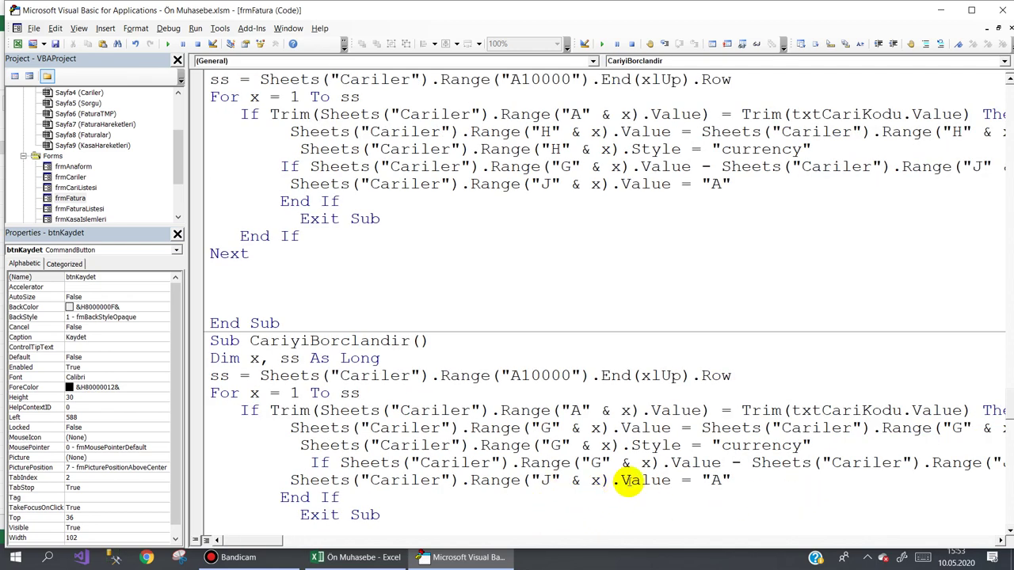
double_click(715, 481)
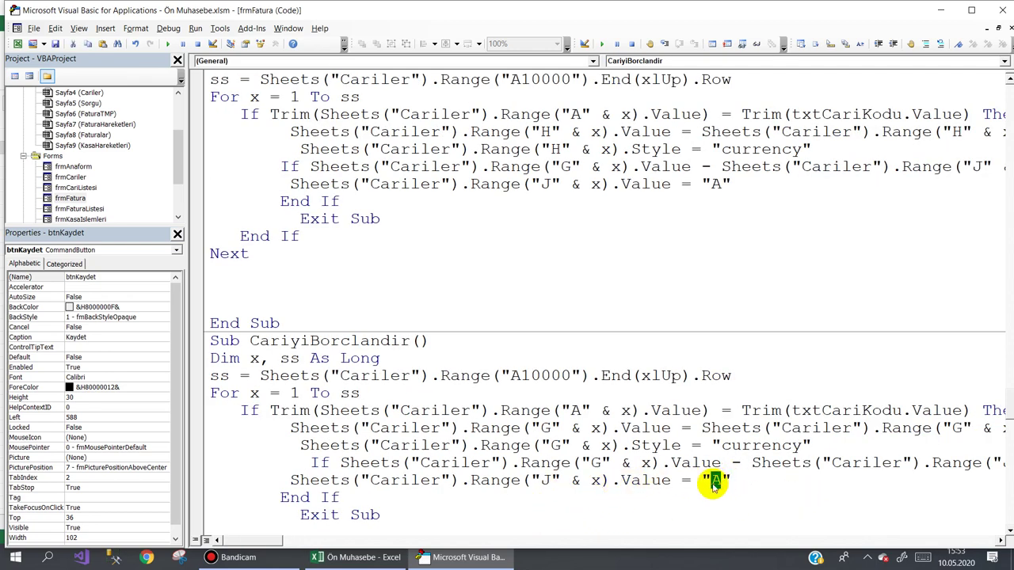
text(B)
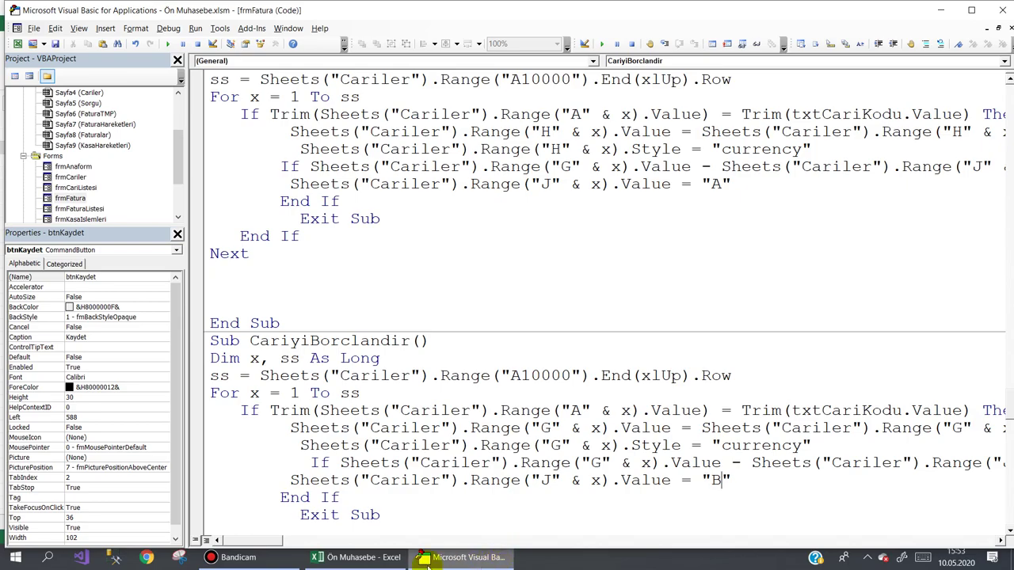
Glance at the Excel workbook, then return to the VBA code and scroll down
click(435, 561)
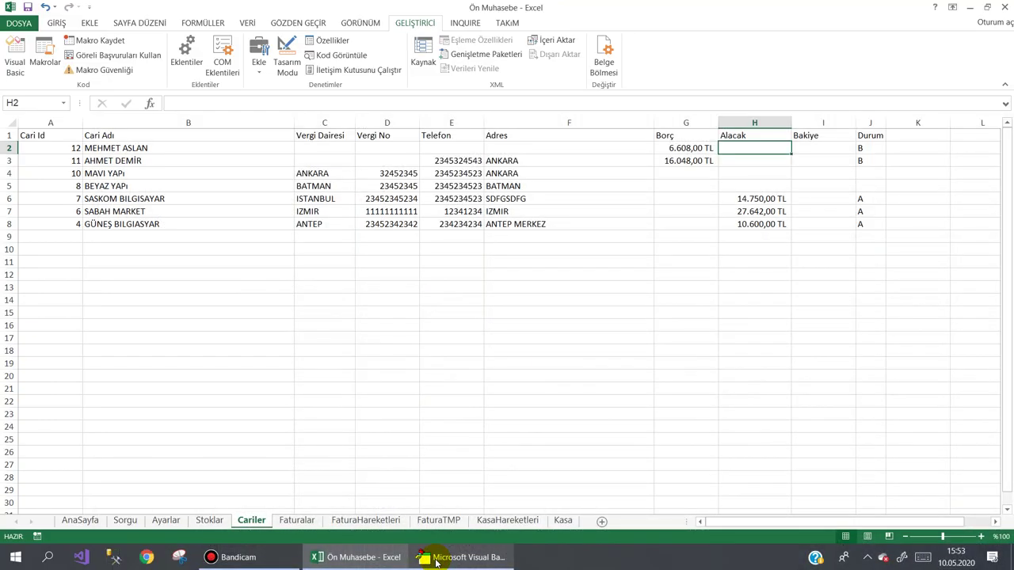
click(435, 561)
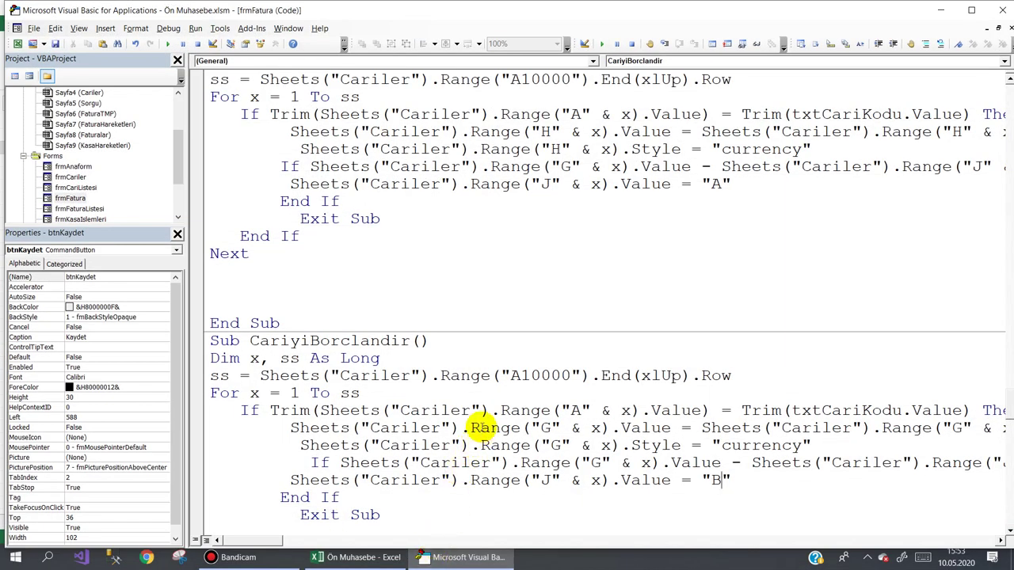
scroll(479, 430, down, 1)
scroll(463, 420, down, 2)
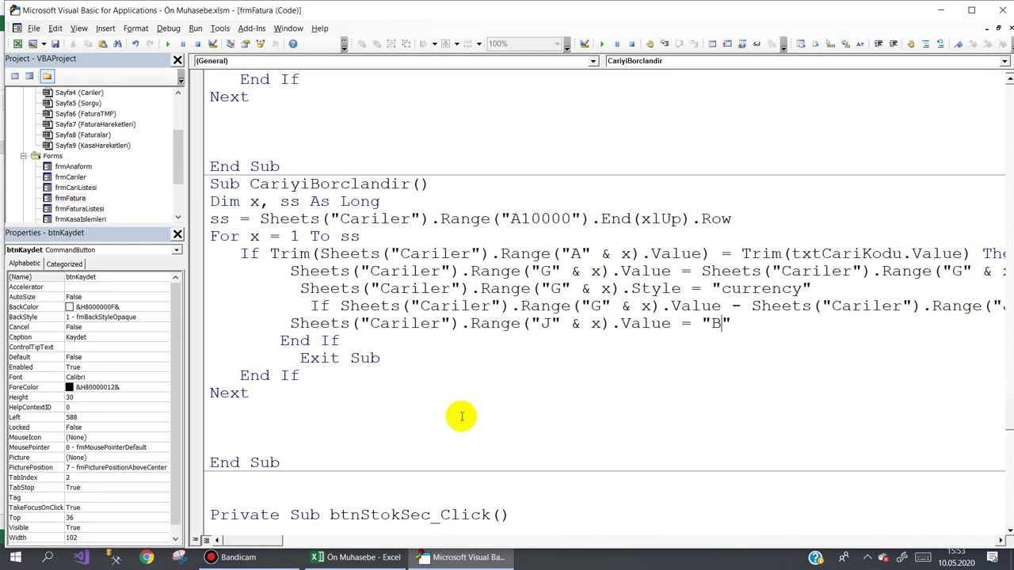
In Excel, browse the Sorgu, Ayarlar, Stoklar and Cariler sheets, ending on Stoklar
click(349, 555)
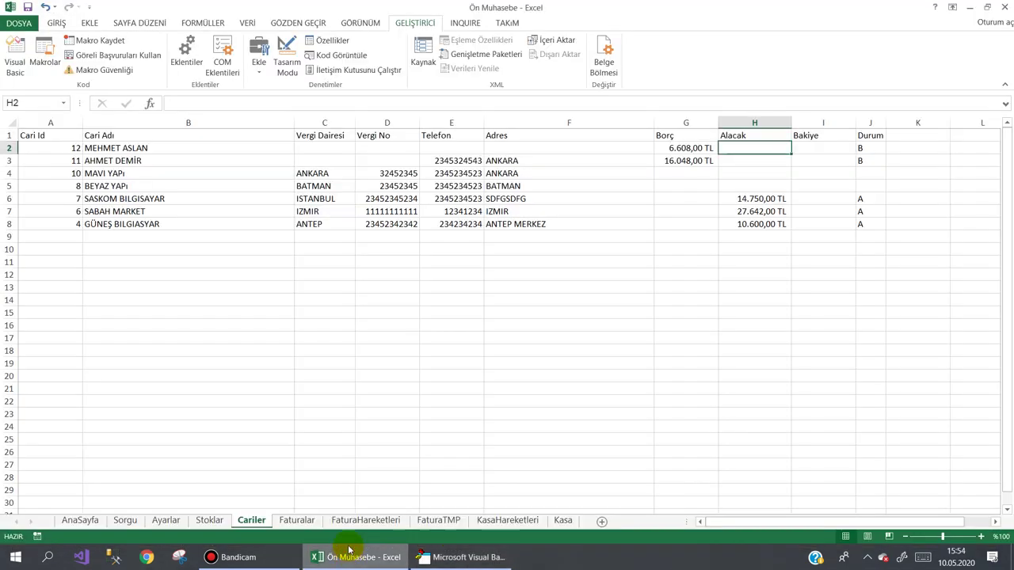
click(184, 310)
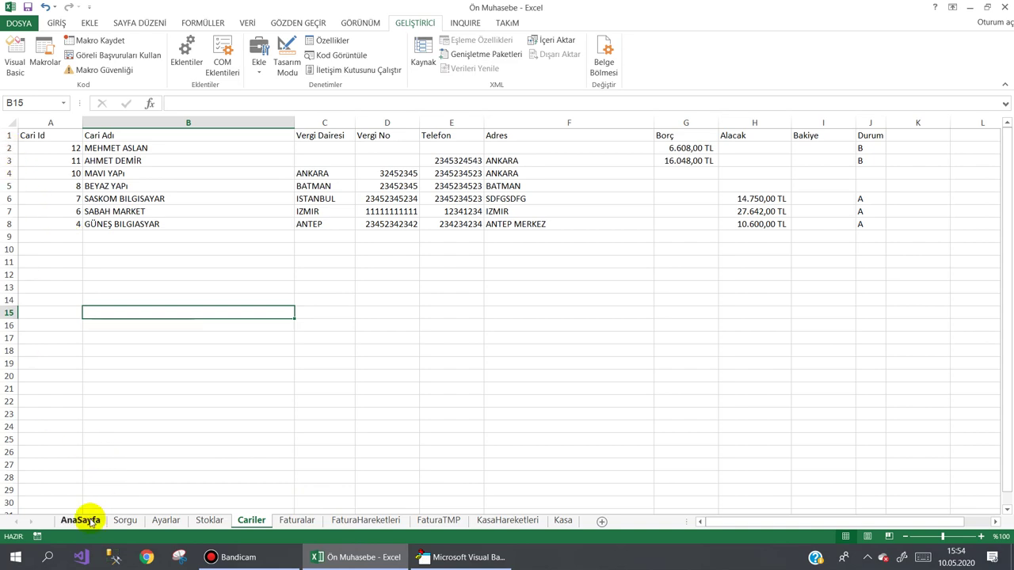
click(123, 521)
click(161, 520)
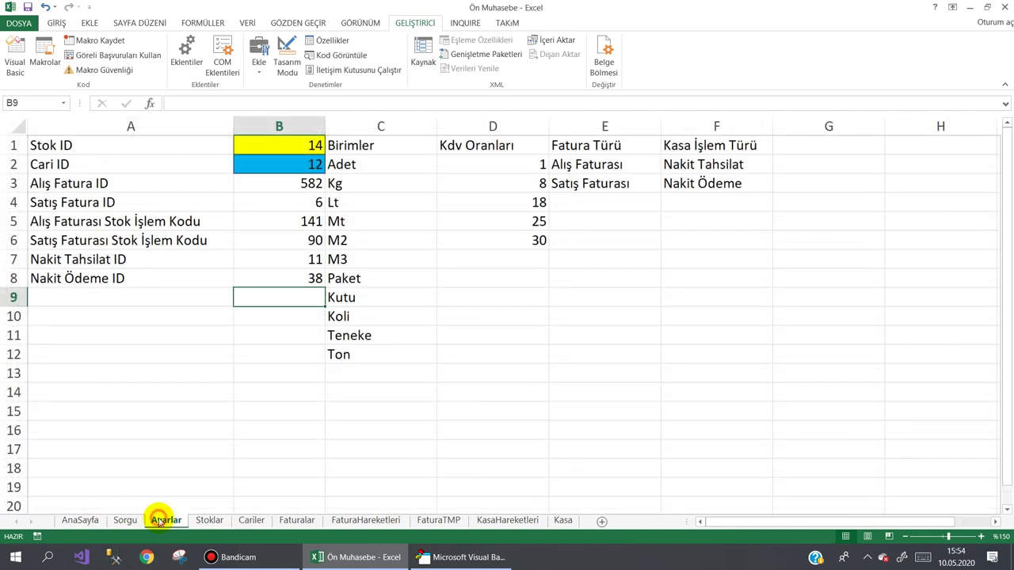
click(209, 520)
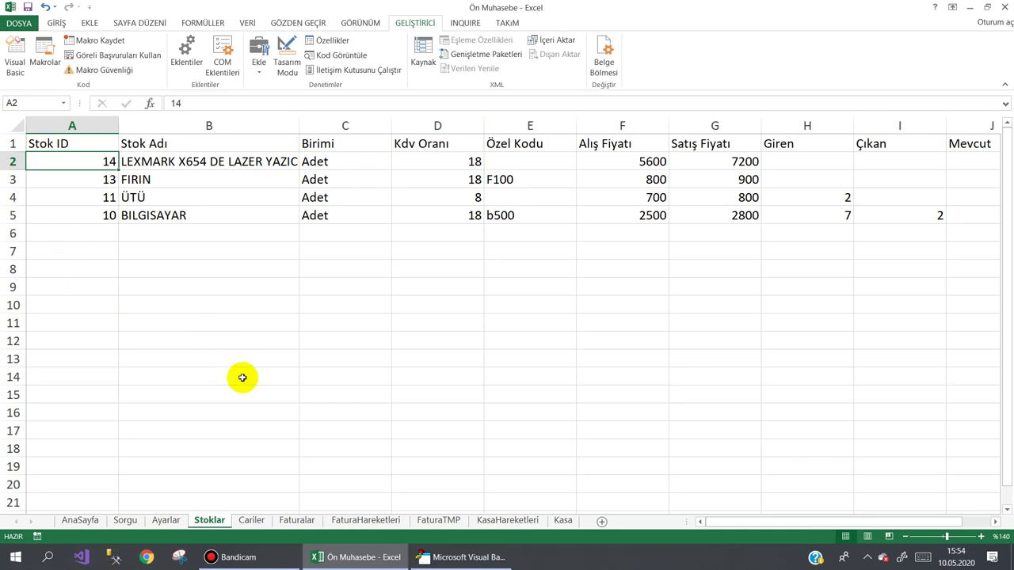
click(252, 522)
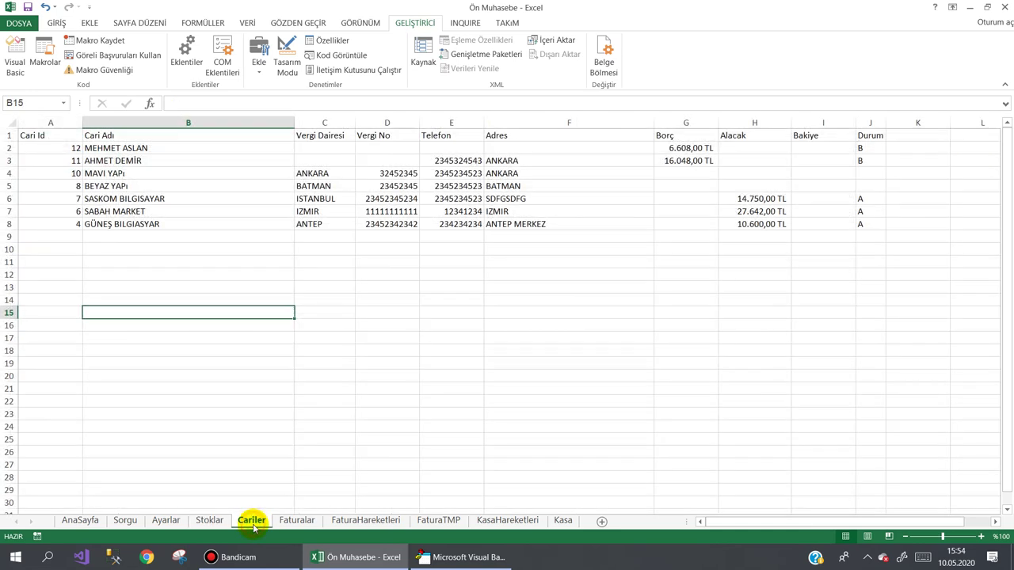
click(210, 521)
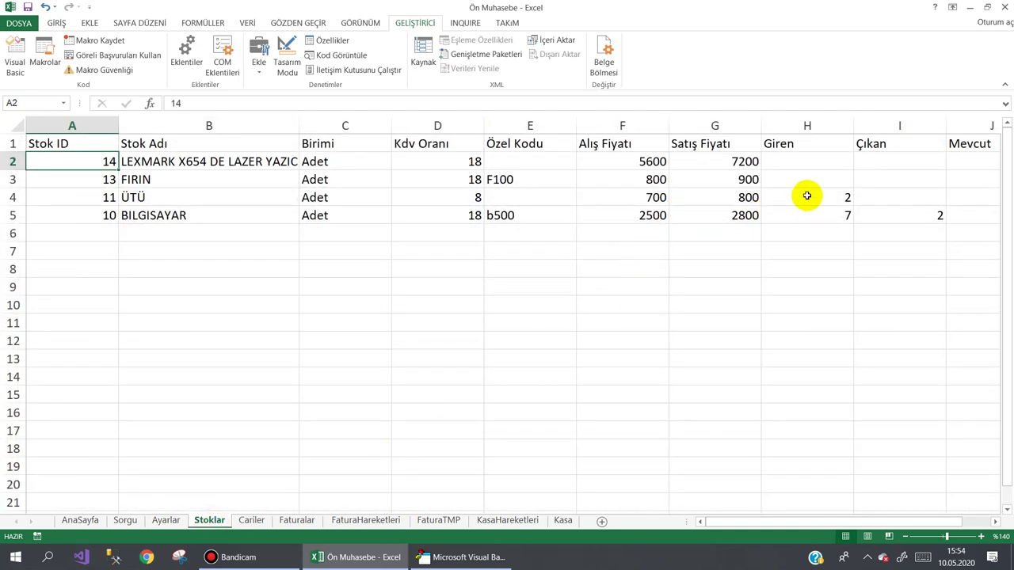
Clear the Giren, Çıkan and Mevcut stock quantities in Stoklar H4:J5
drag(807, 196, 979, 224)
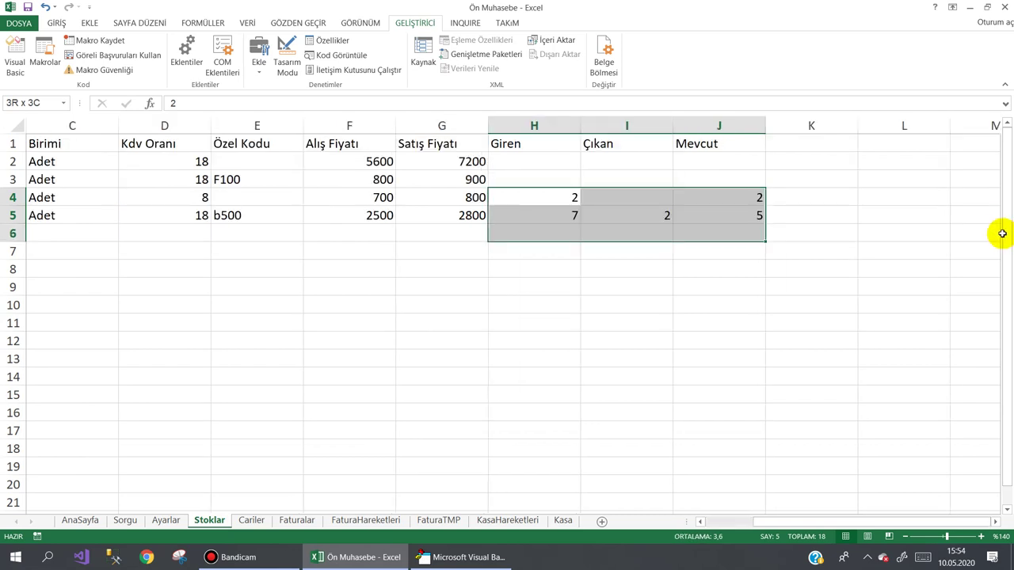
mouse_move(981, 225)
mouse_down()
mouse_move(797, 218)
mouse_move(762, 230)
mouse_move(763, 217)
mouse_up()
key(Delete)
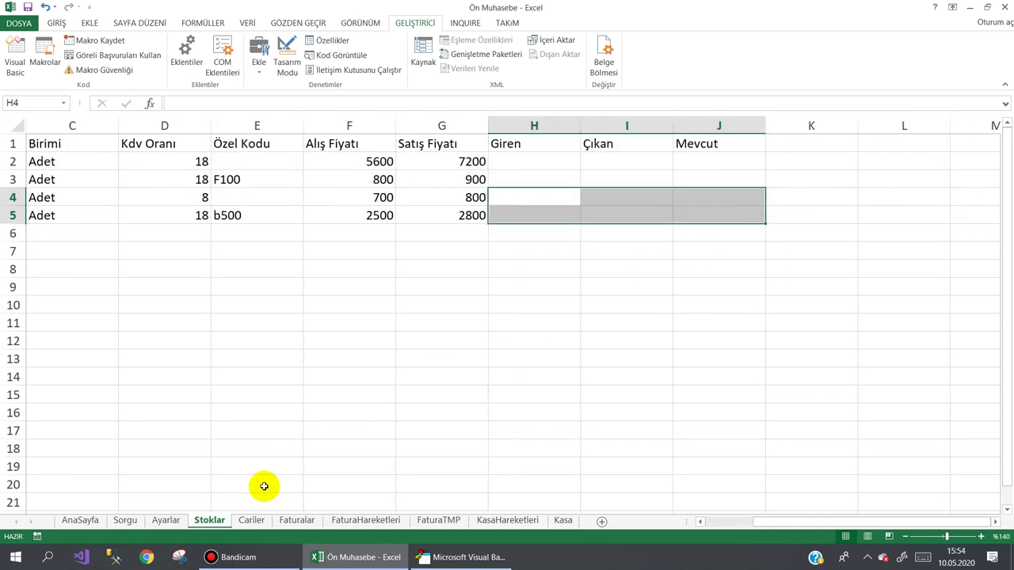
click(264, 449)
Clear the Borç through Durum values for all accounts in Cariler G2:J8
click(252, 521)
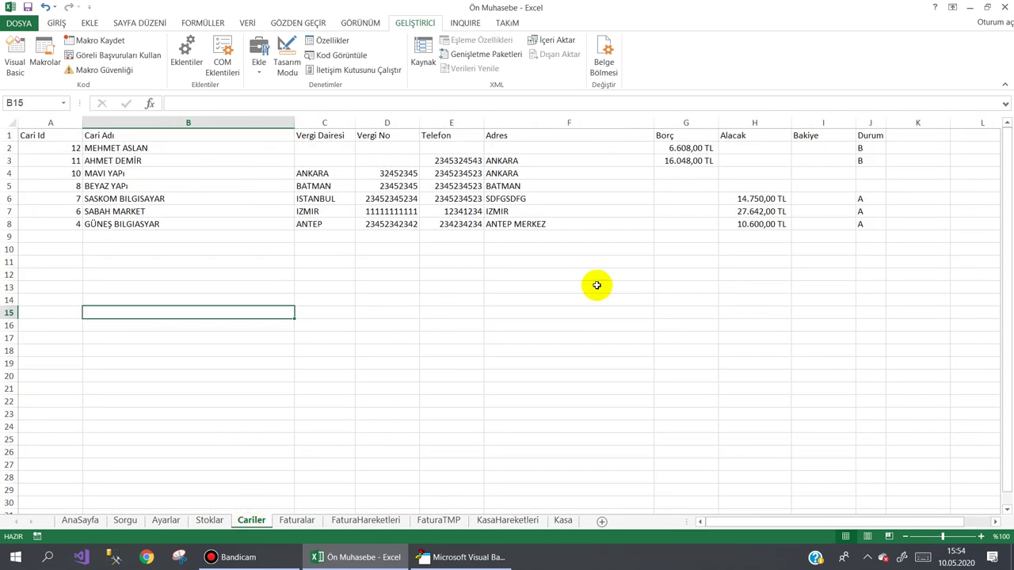
click(682, 152)
drag(682, 152, 864, 230)
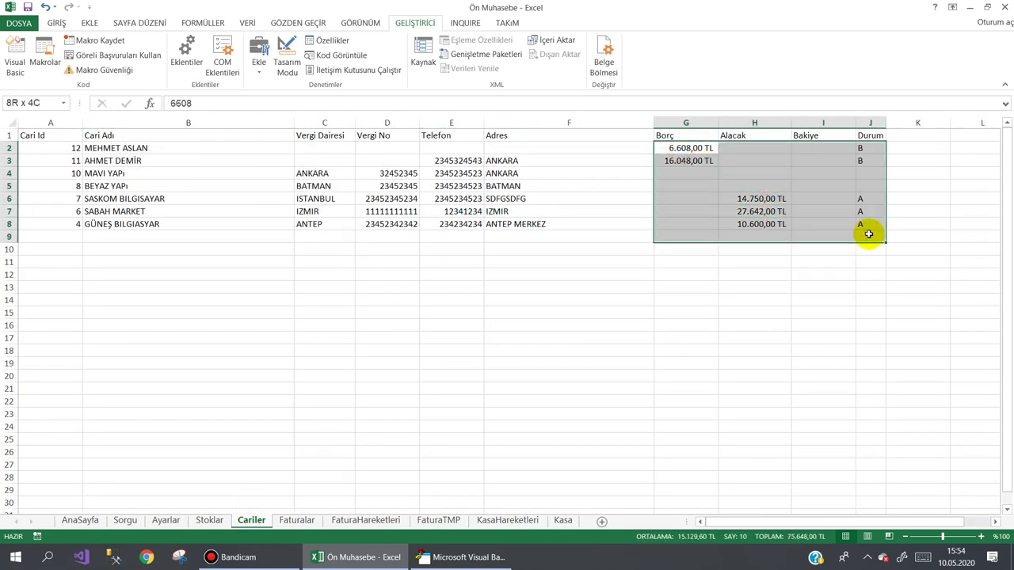
key(Delete)
click(464, 298)
Delete Faturalar rows 2–12 and FaturaHareketleri rows 2–13
click(297, 520)
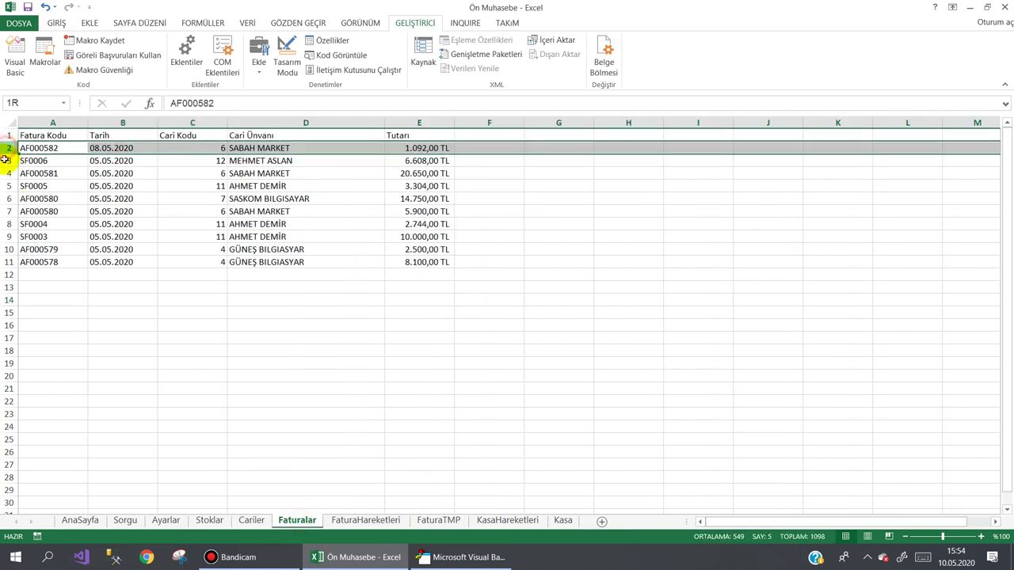
drag(7, 149, 8, 275)
key(Delete)
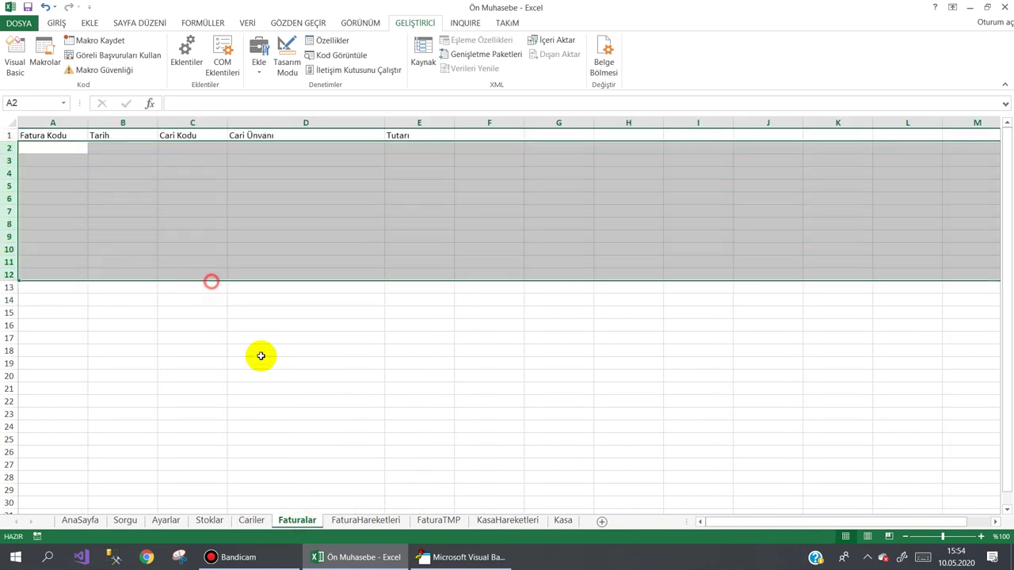
click(357, 521)
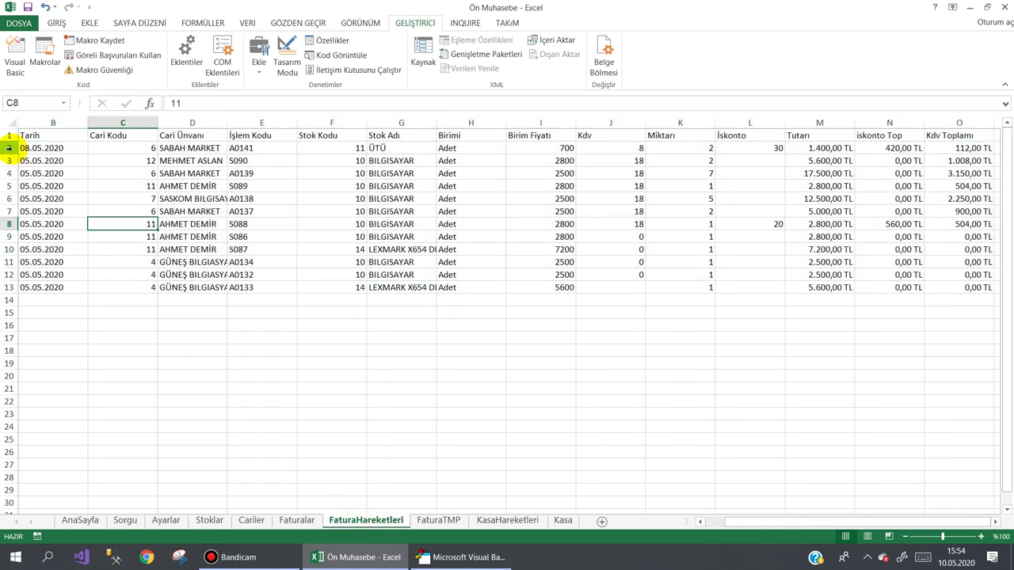
drag(8, 148, 8, 288)
key(Delete)
click(252, 328)
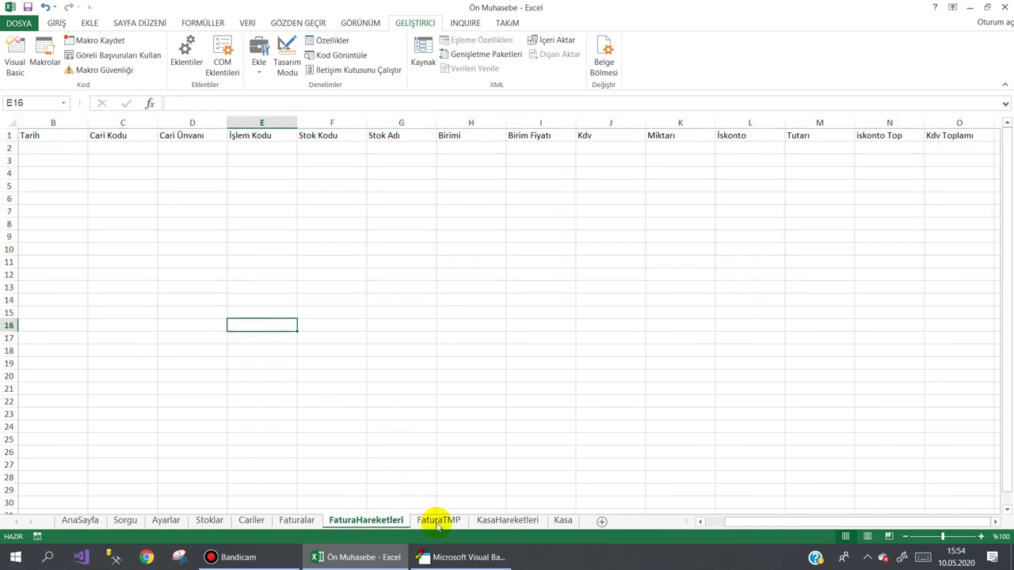
Look through the FaturaTMP, KasaHareketleri and Kasa sheets, then launch ÖN MUHASEBE PROGRAMI from AnaSayfa
click(438, 523)
click(526, 522)
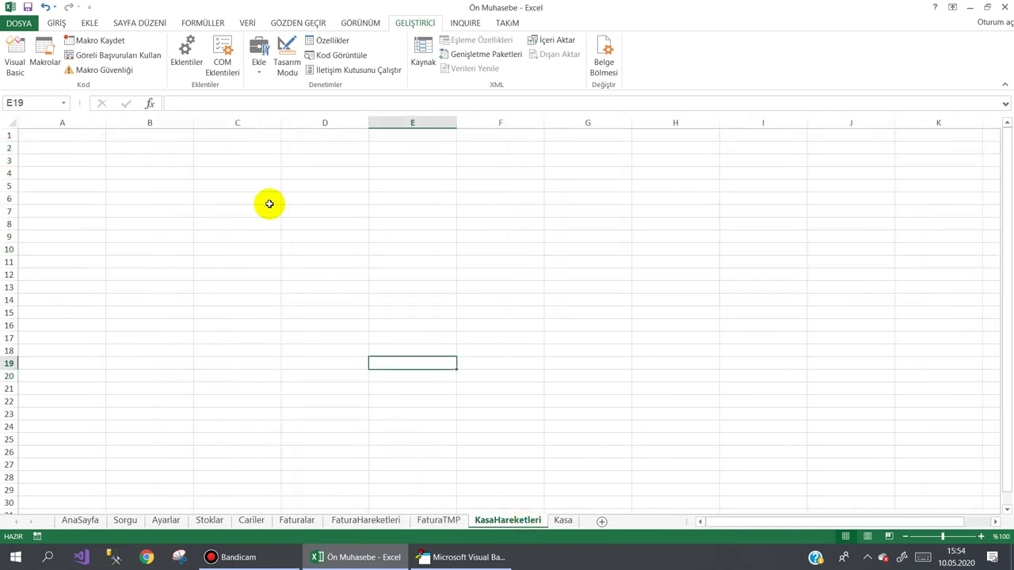
click(563, 522)
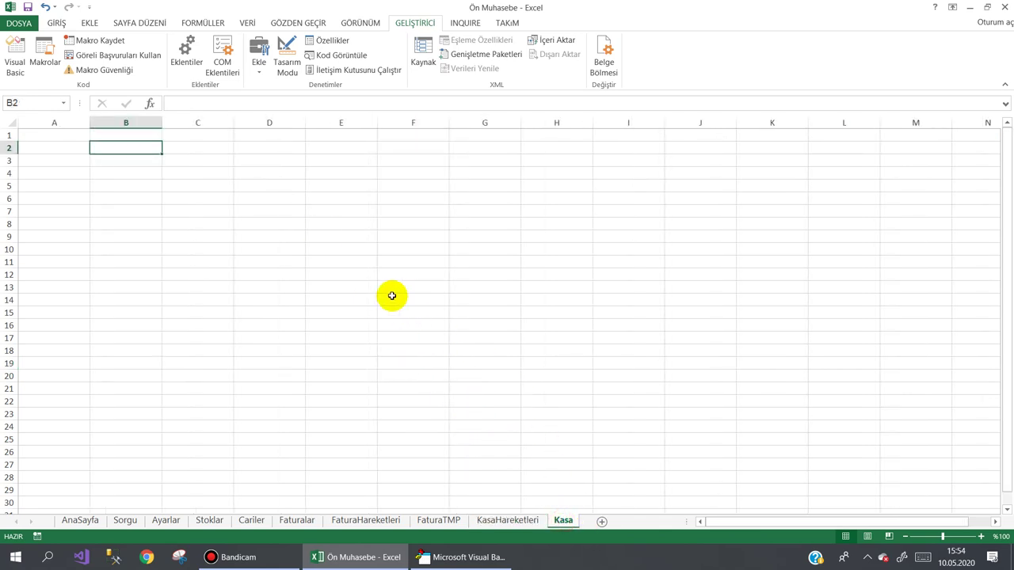
scroll(409, 286, down, 1)
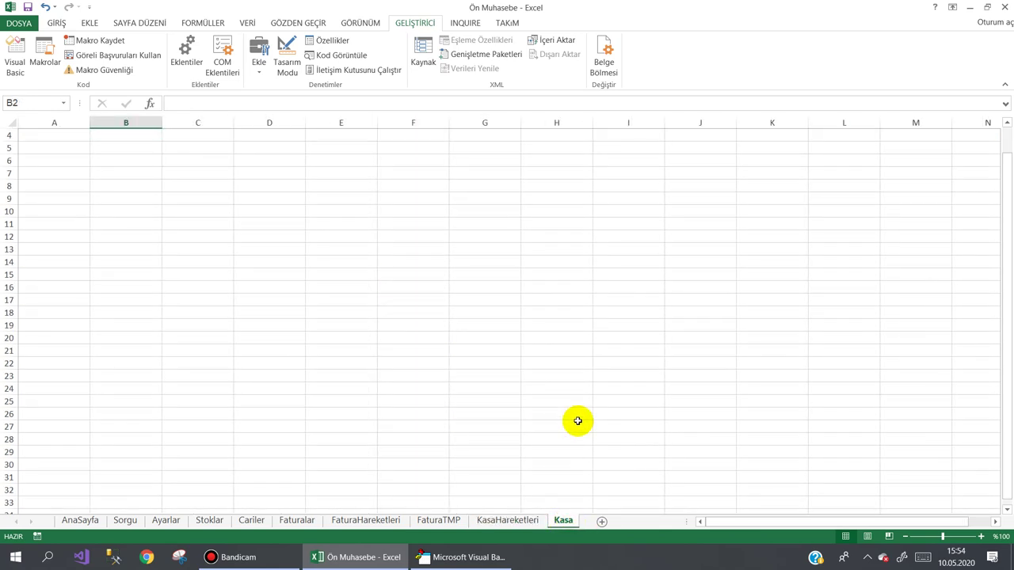
click(511, 523)
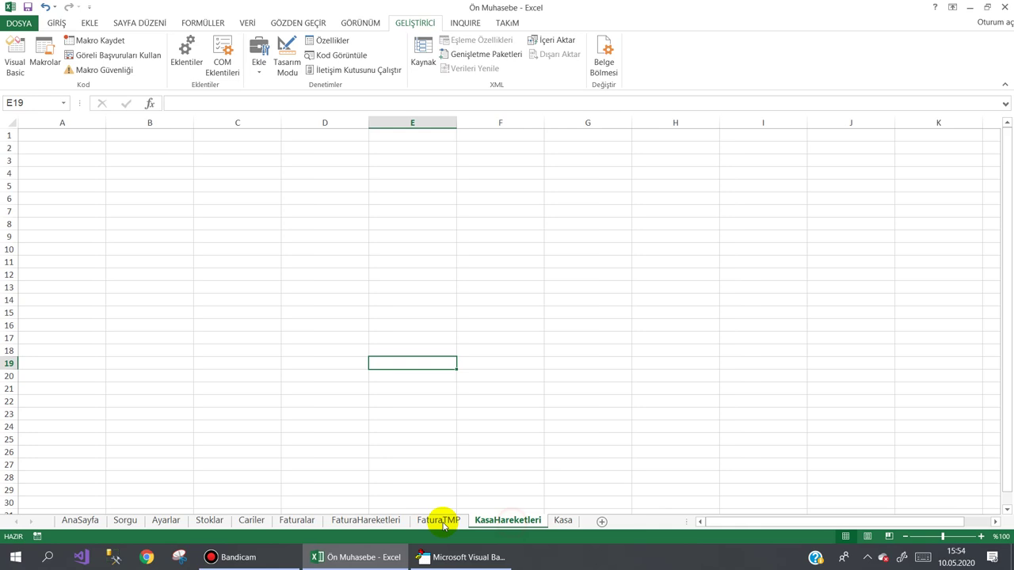
click(81, 520)
click(265, 230)
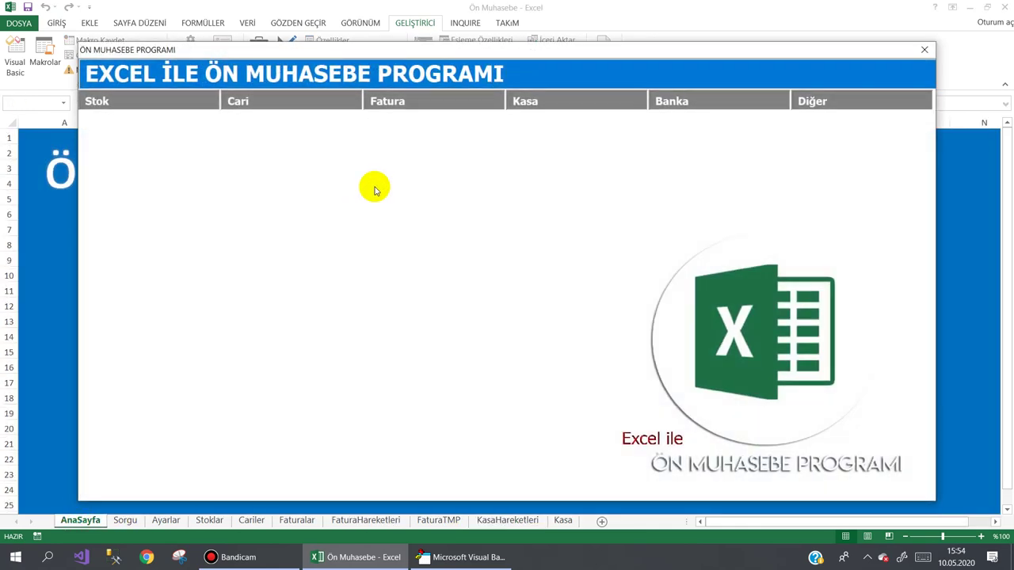
Save purchase invoice AF000583 for the last account with one BILGISAYAR line totalling 4.400,00 TL
click(394, 130)
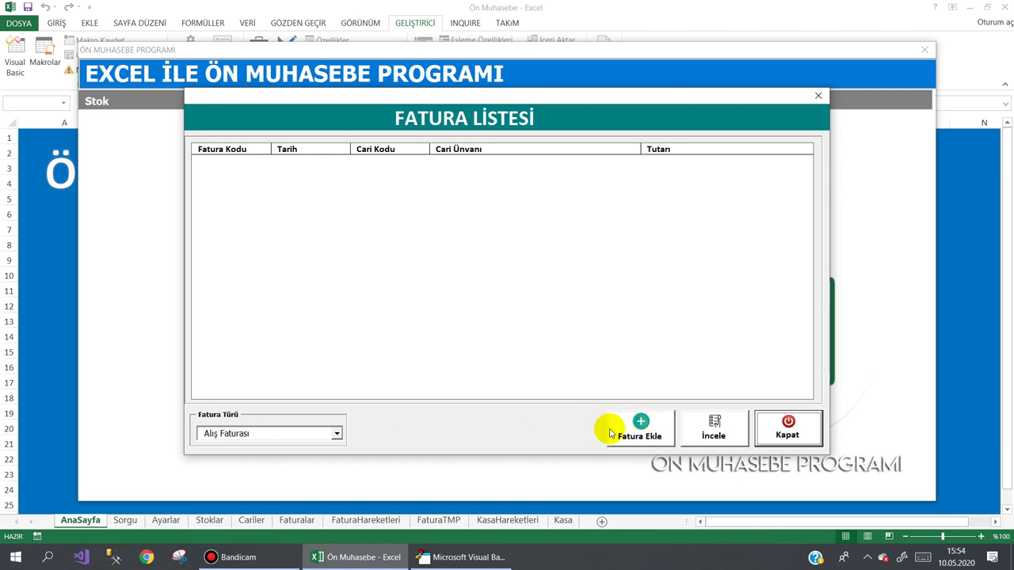
click(634, 428)
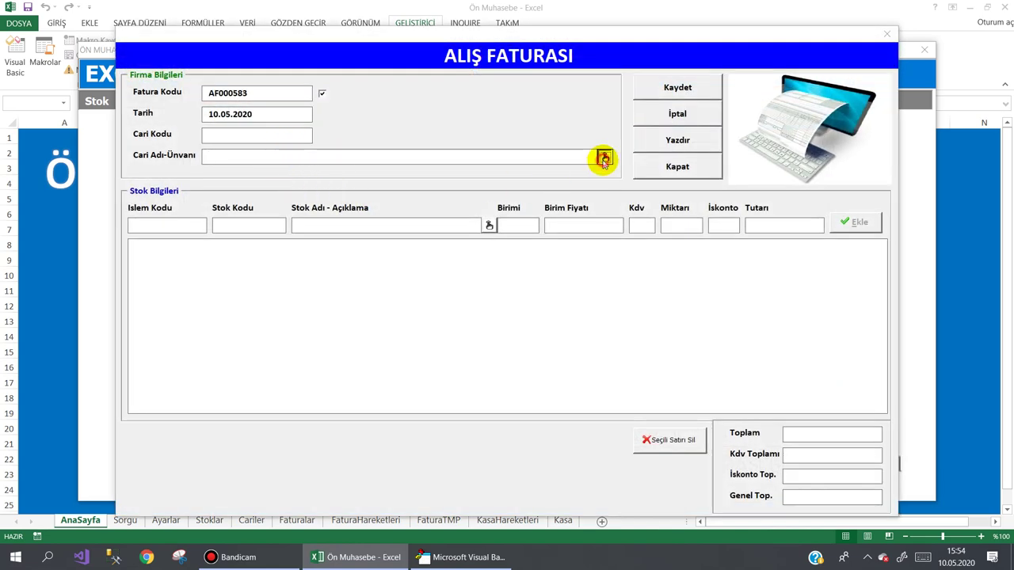
click(603, 159)
double_click(220, 204)
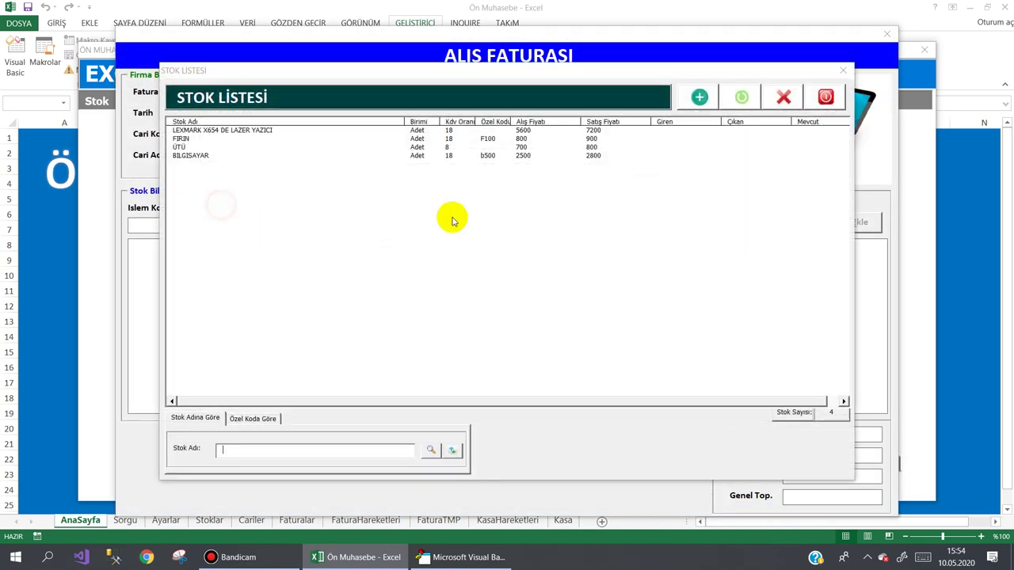
double_click(441, 157)
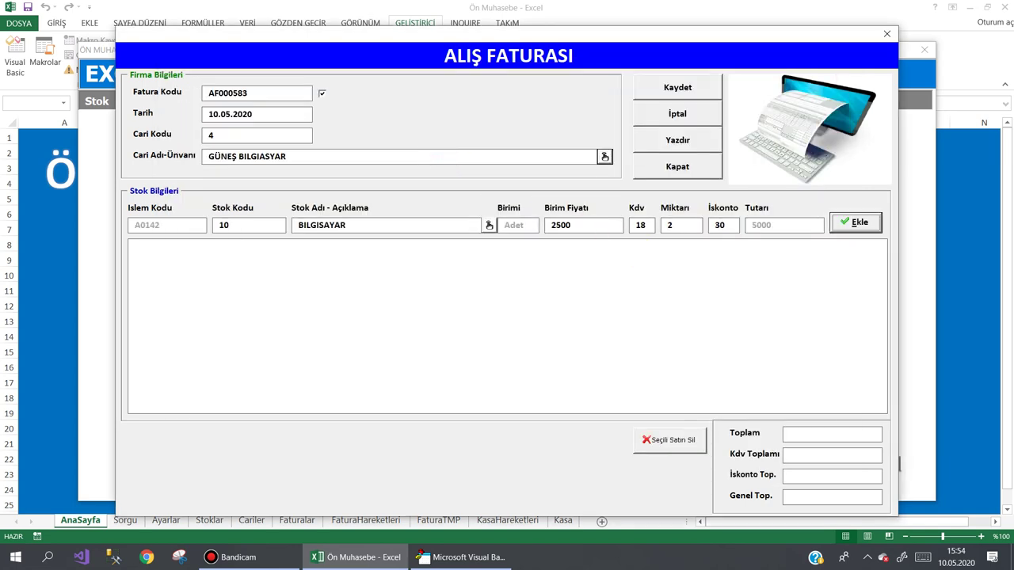
click(856, 223)
click(690, 89)
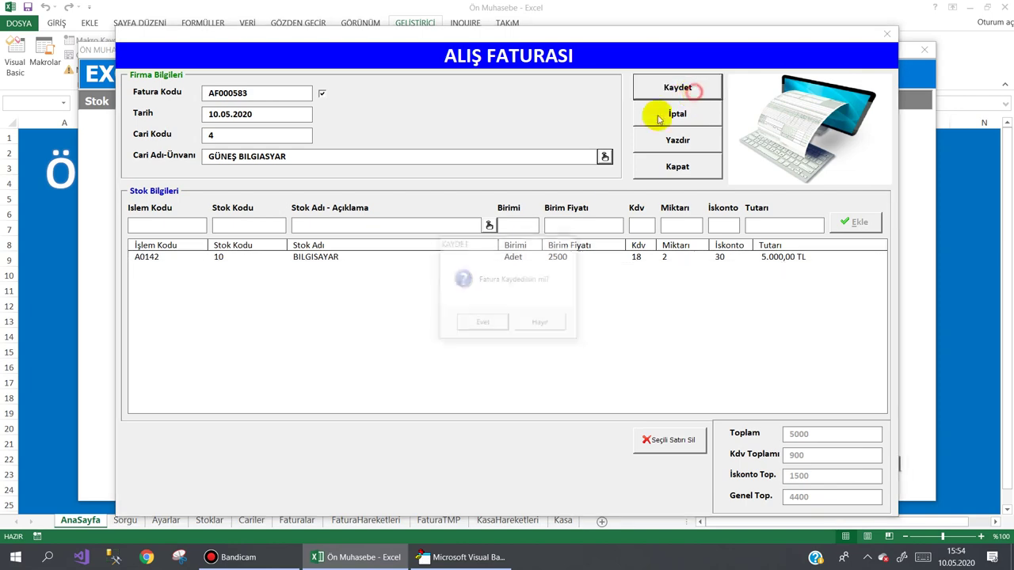
click(490, 325)
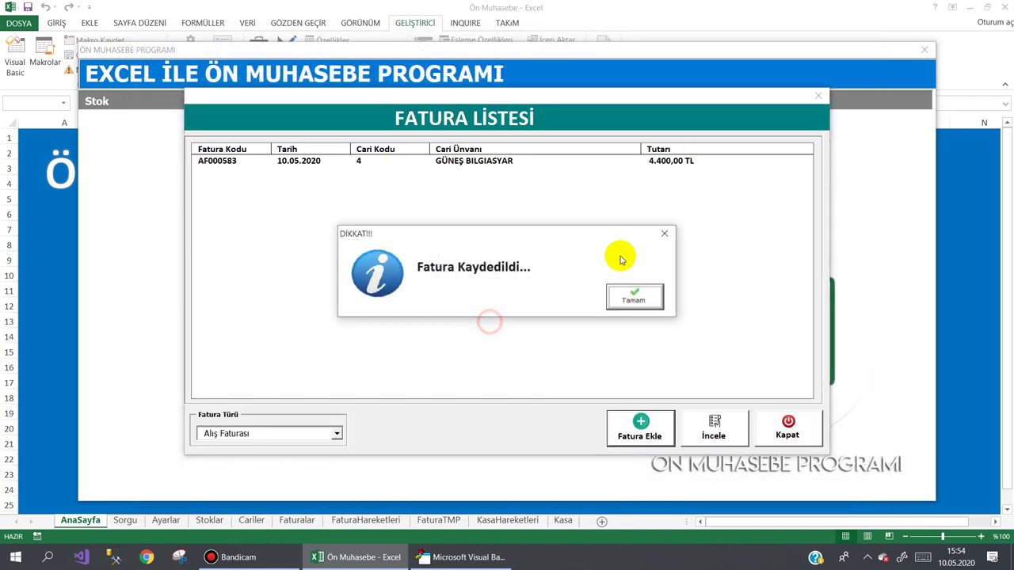
click(636, 297)
Close the invoice list, review the Cari Listesi, and close the program via Diğer > Kapat
click(798, 434)
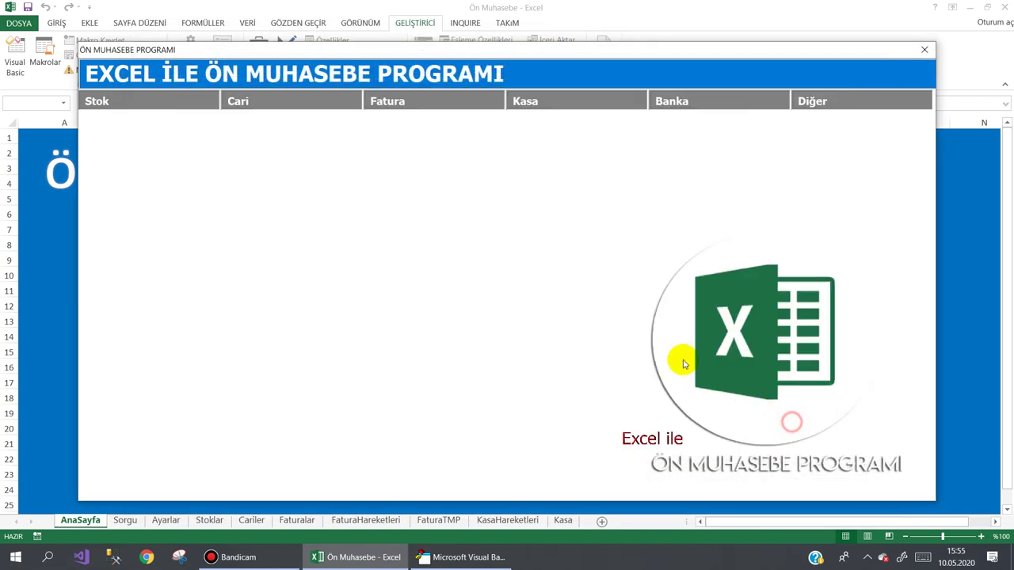
click(238, 109)
click(242, 129)
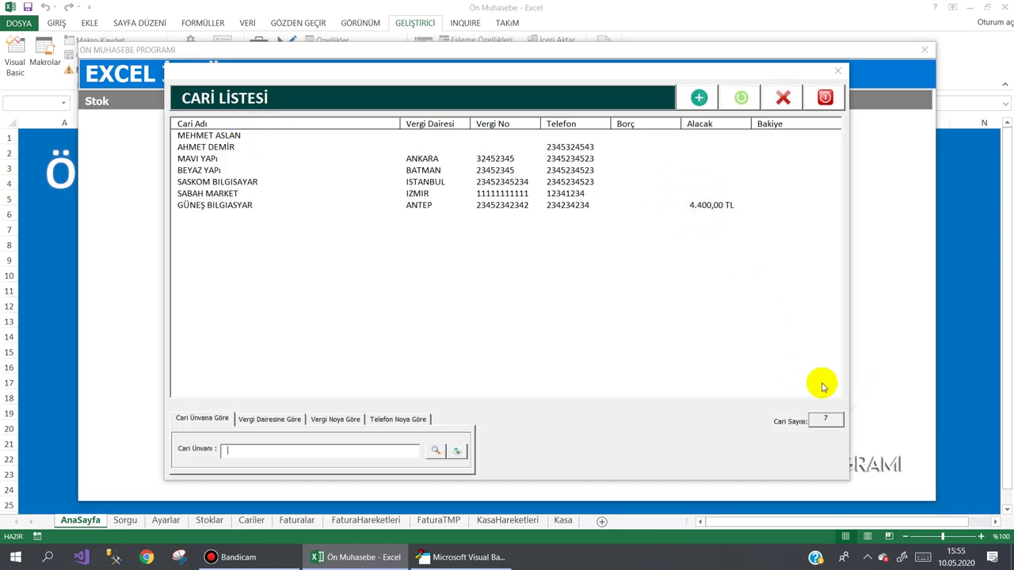
click(834, 95)
click(837, 96)
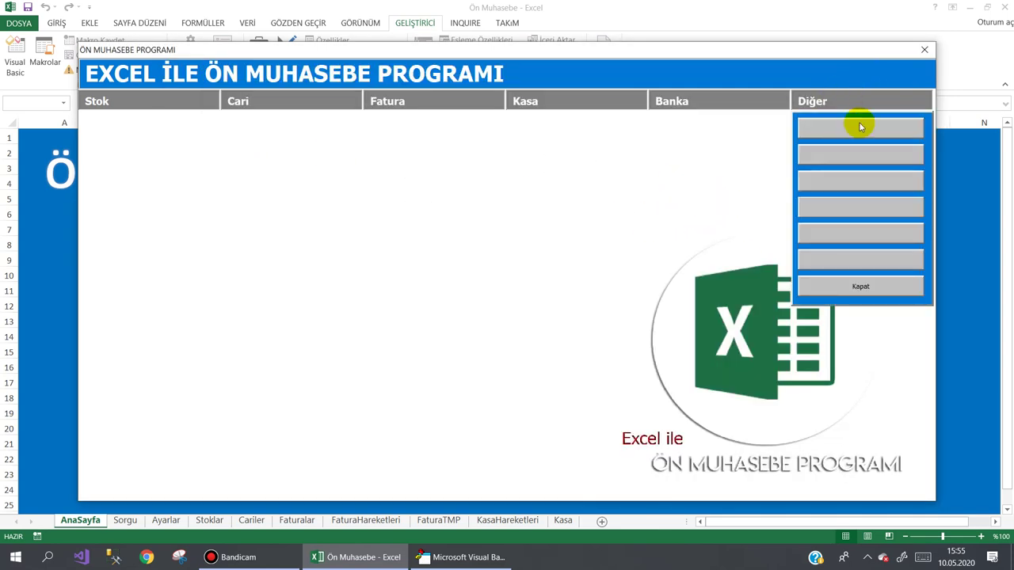
click(865, 285)
On Cariler, check that J8's Durum is still empty beside the 4.400,00 TL Alacak
click(251, 521)
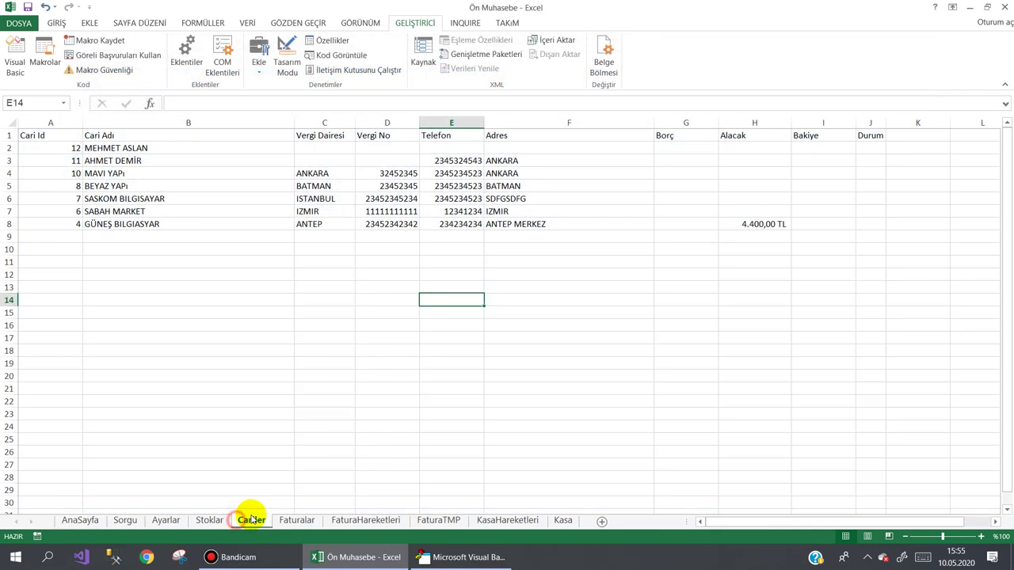
click(875, 225)
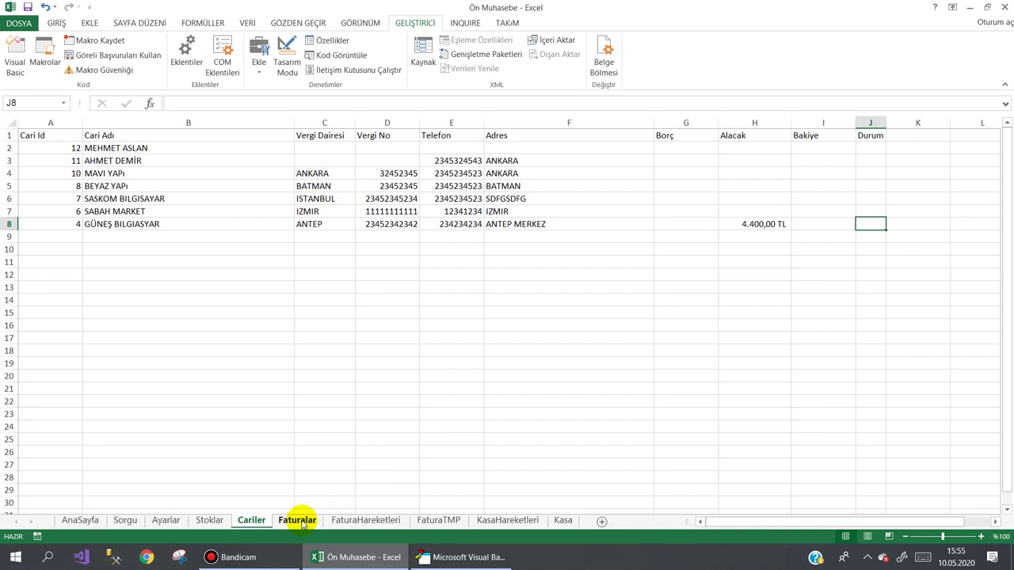
click(459, 557)
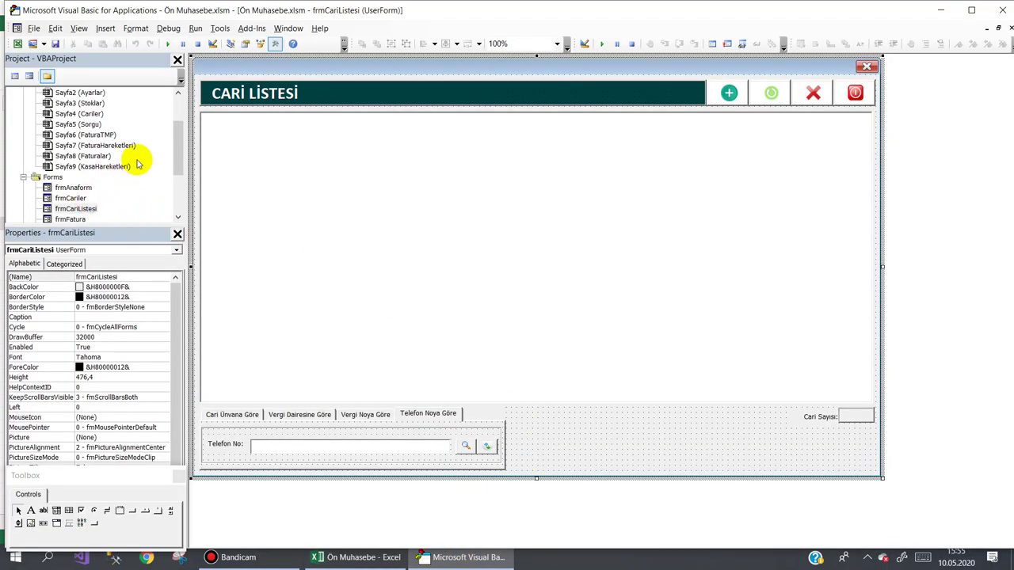
Open the frmFatura form and view the btnKaydet_Click code behind its Kaydet button
drag(177, 136, 181, 165)
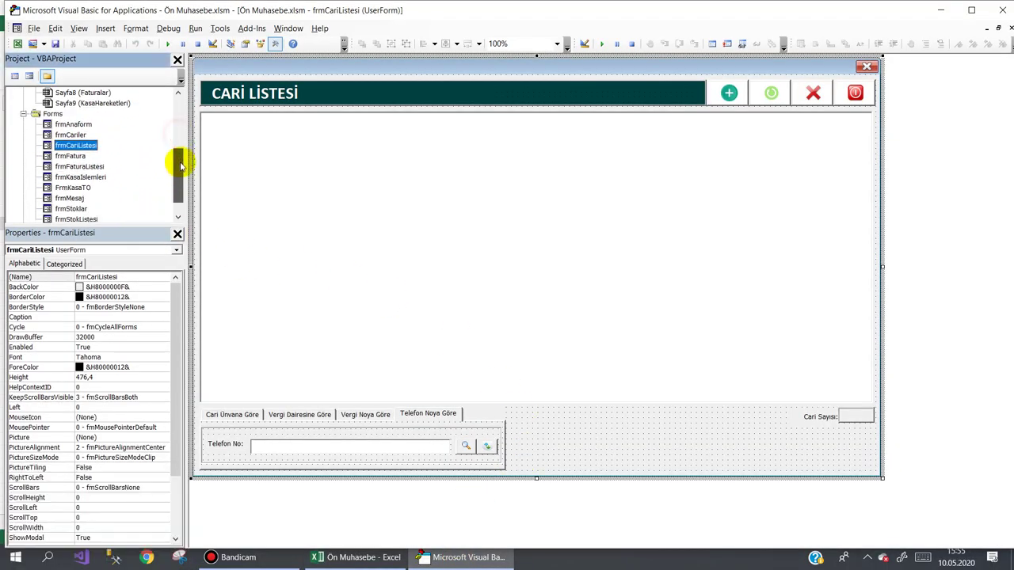
double_click(70, 156)
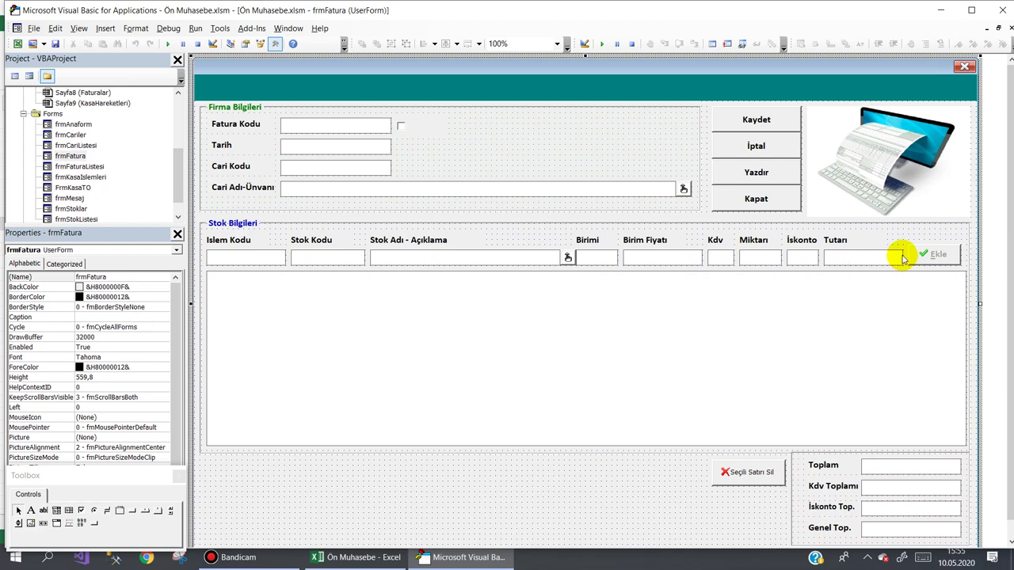
double_click(755, 118)
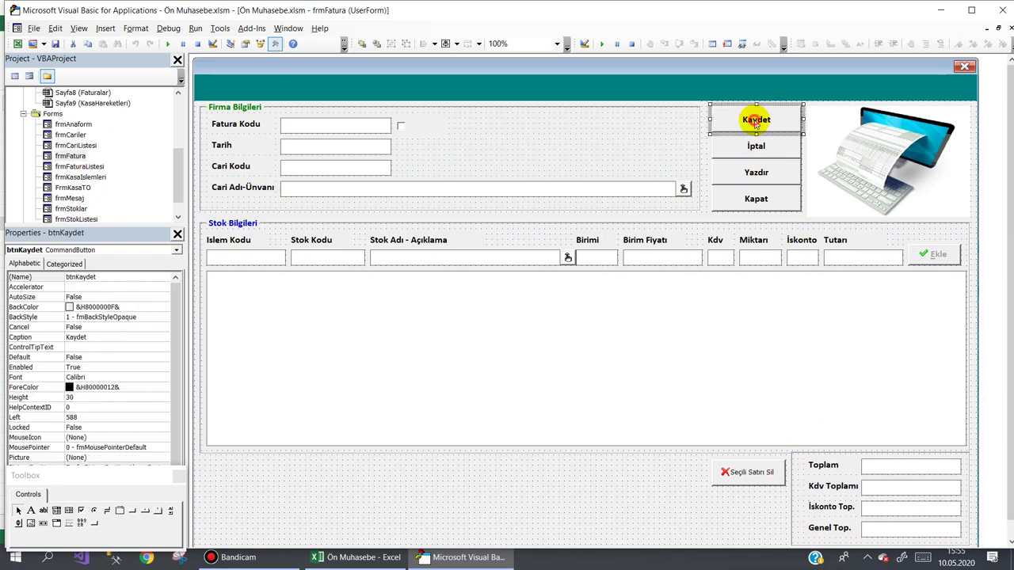
Scroll down to review the CariyiAlacaklandir routine, then bring Excel's Cariler sheet back
scroll(1008, 218, down, 3)
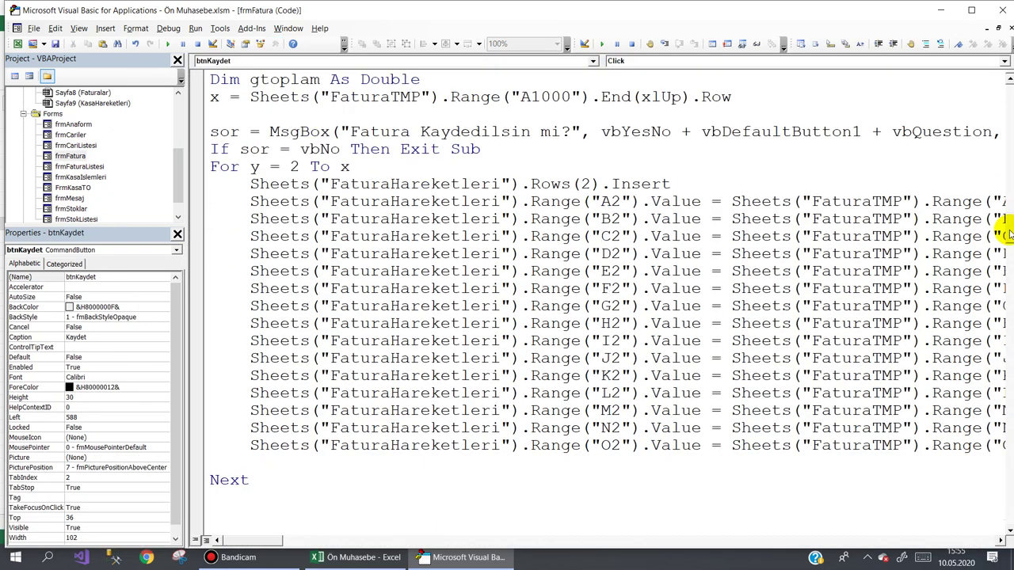
scroll(1005, 238, down, 3)
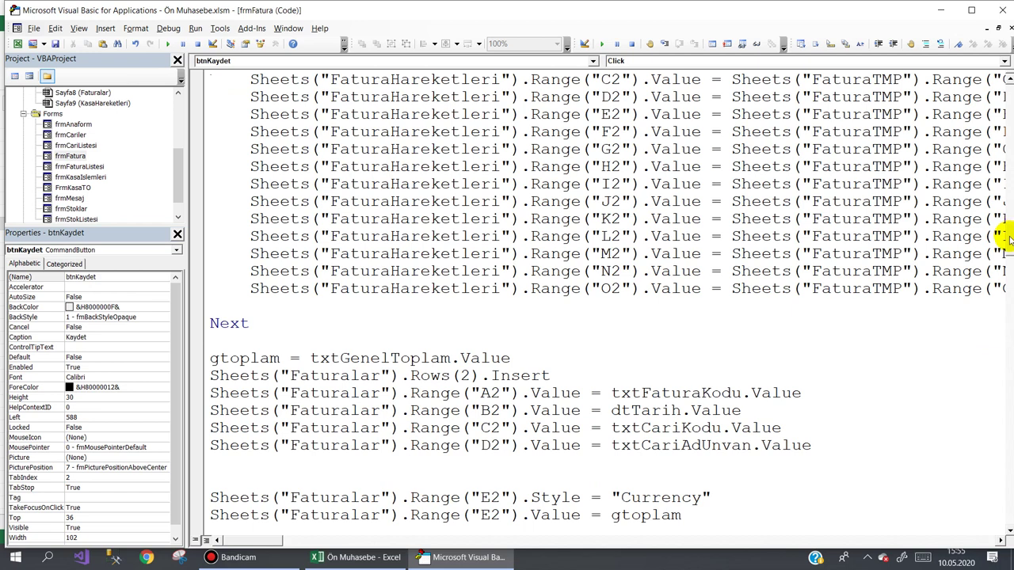
scroll(1005, 238, down, 3)
scroll(1006, 253, down, 1)
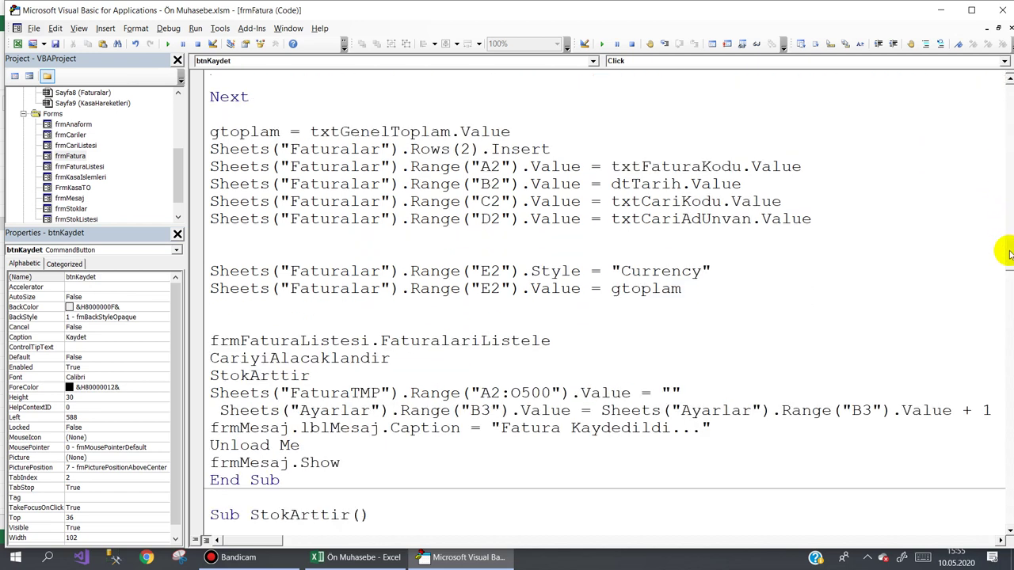
scroll(1008, 255, down, 1)
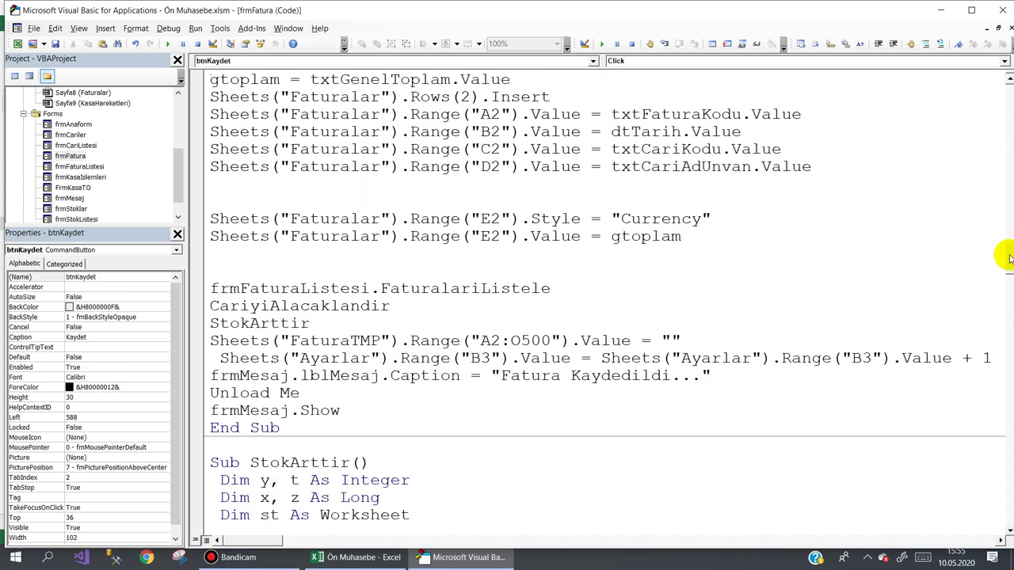
mouse_move(1006, 260)
mouse_down()
mouse_move(1006, 394)
mouse_move(984, 388)
mouse_up()
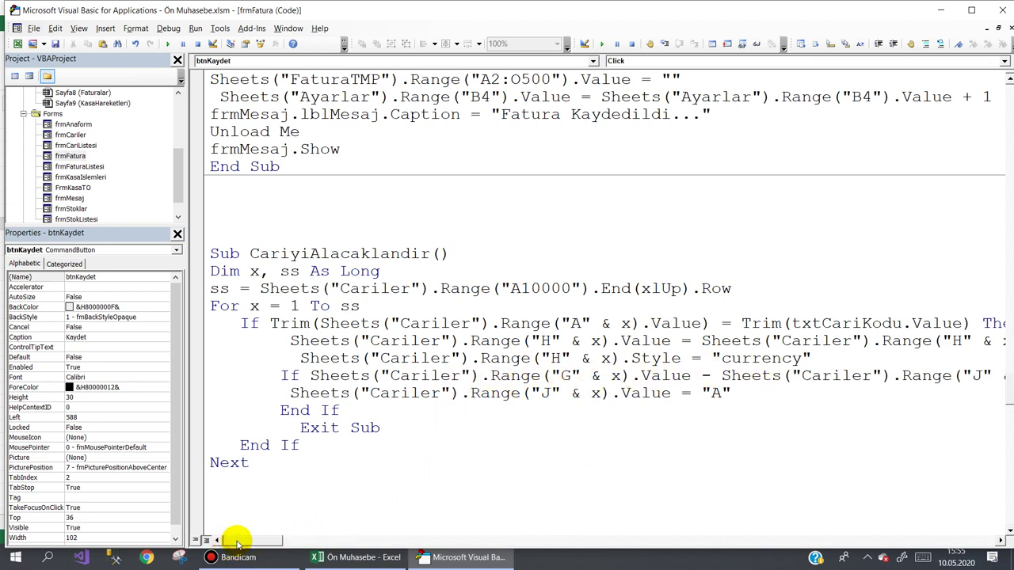
mouse_move(236, 540)
mouse_down()
mouse_move(255, 545)
mouse_move(237, 540)
mouse_up()
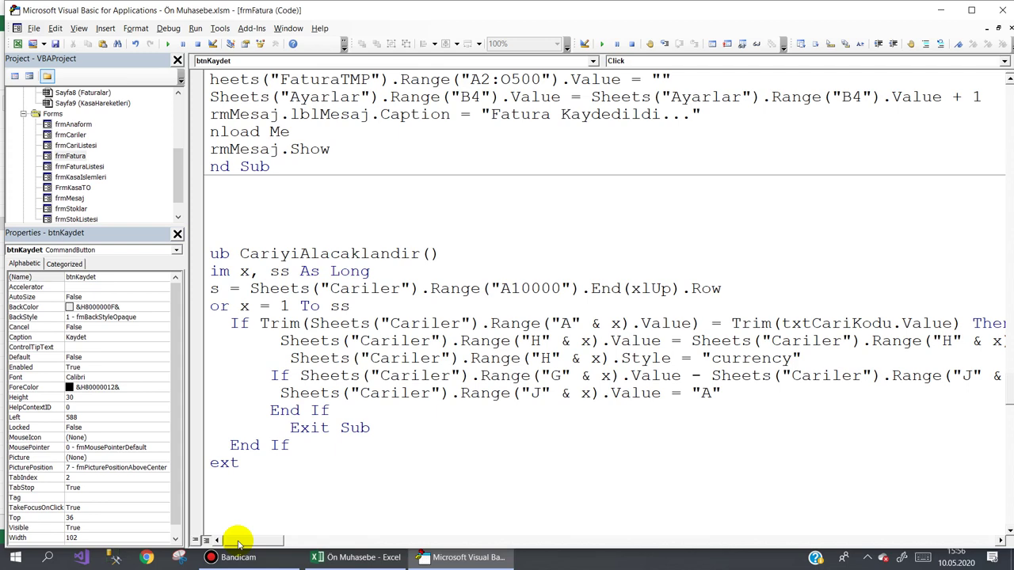
drag(238, 541, 253, 542)
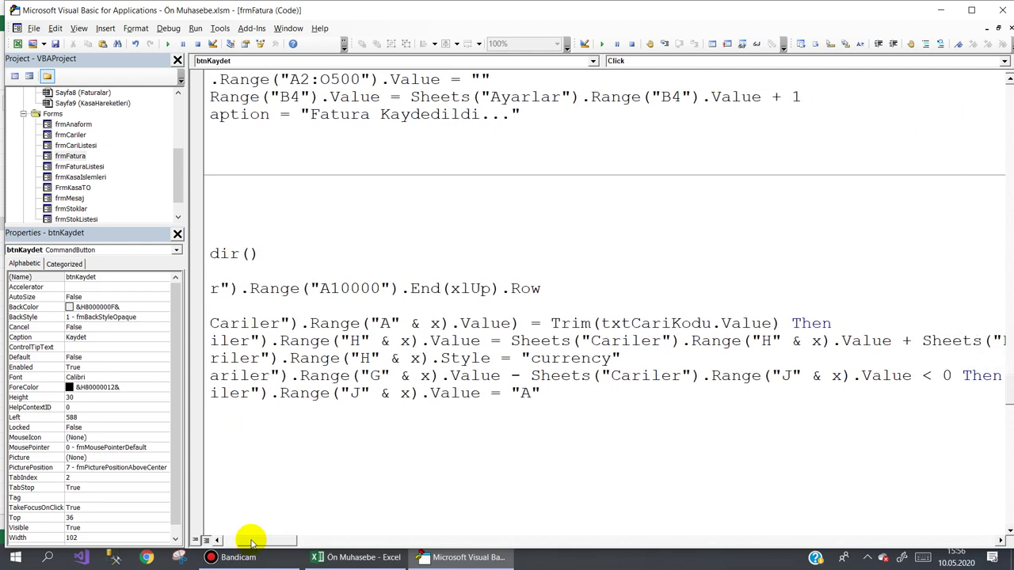
click(386, 557)
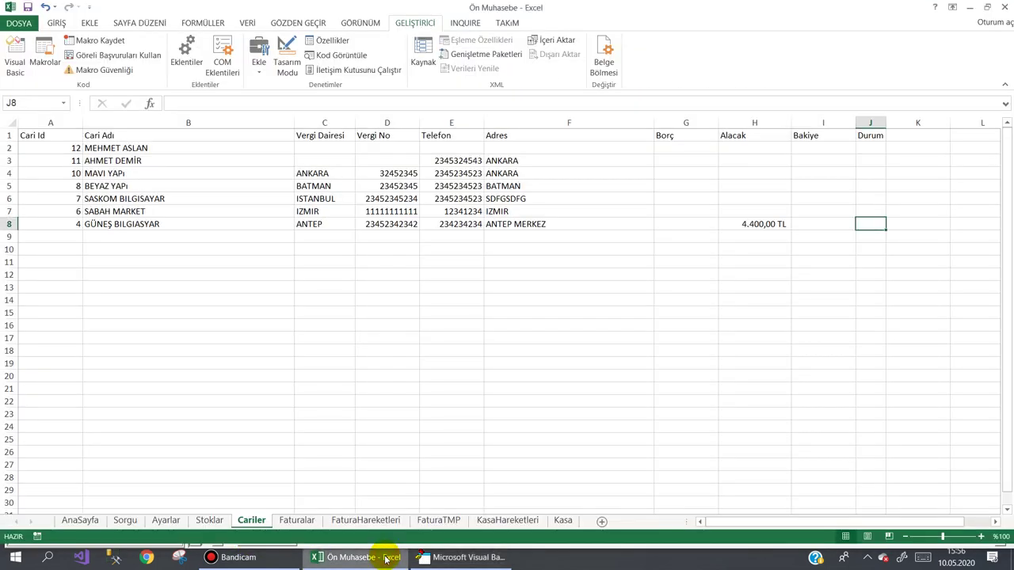
Change Range("J" & x) to Range("H" & x) in both Durum If conditions, then return to Excel
click(458, 558)
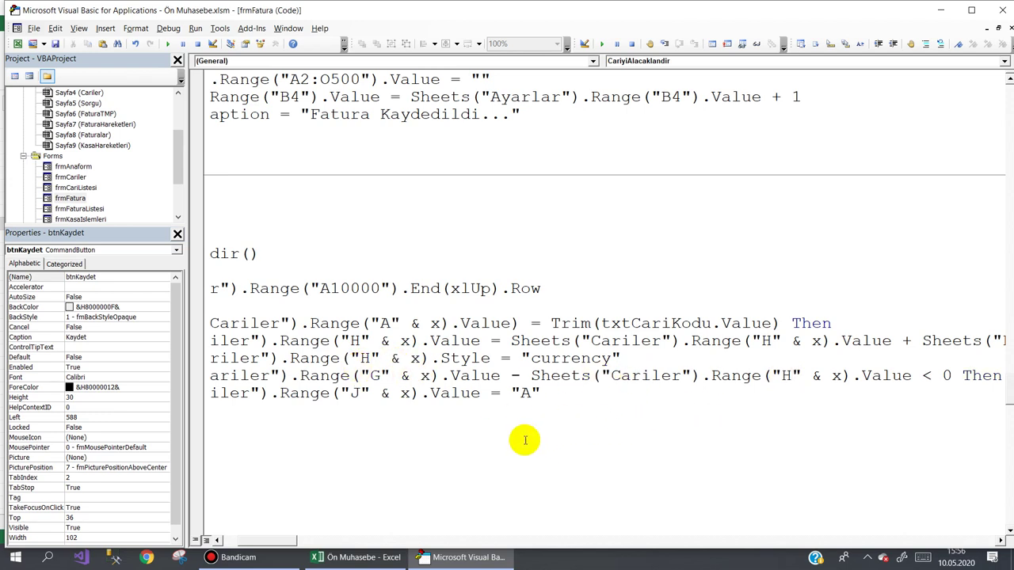
drag(282, 542, 268, 542)
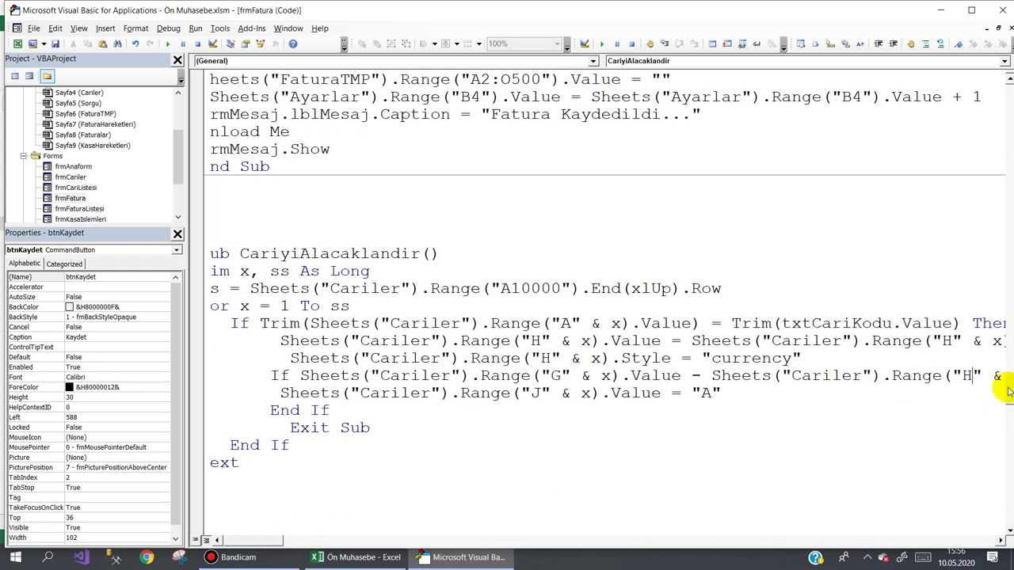
scroll(1007, 392, down, 2)
scroll(1007, 400, down, 3)
scroll(1007, 409, down, 1)
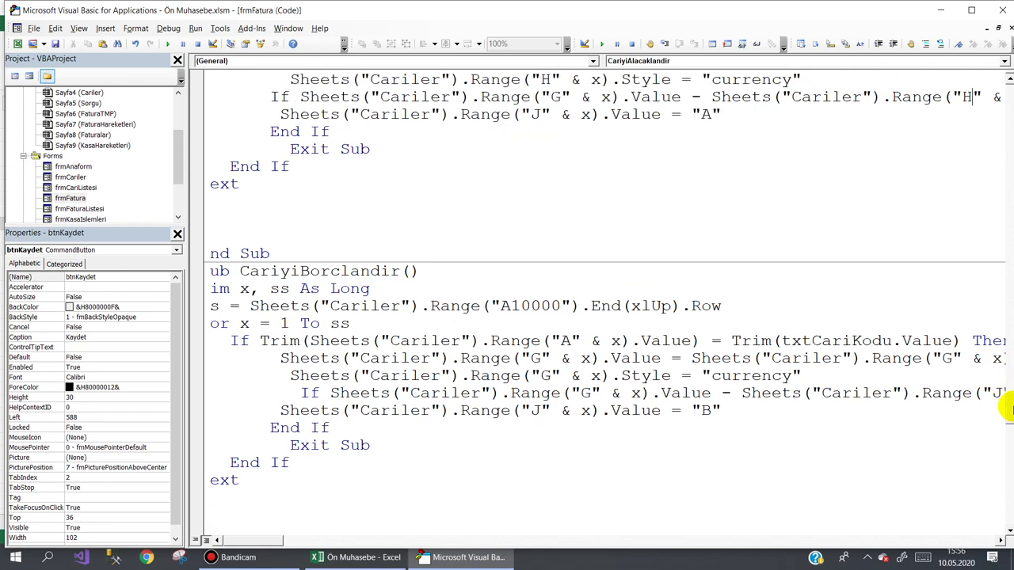
drag(267, 542, 279, 542)
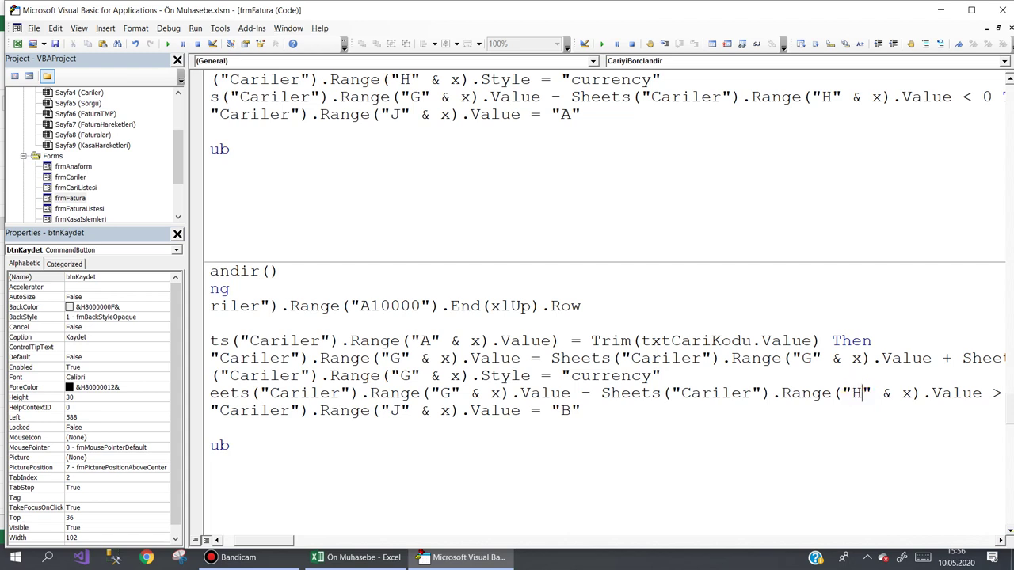
click(54, 43)
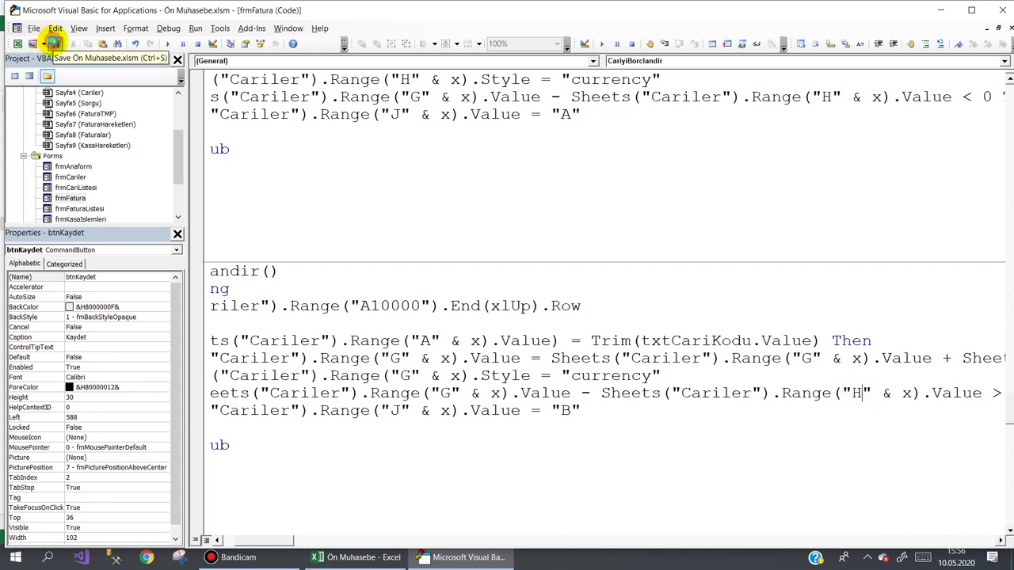
click(357, 553)
Check H8, then clear the Faturalar invoice row and the leftover FaturaHareketleri row 2 line
click(753, 224)
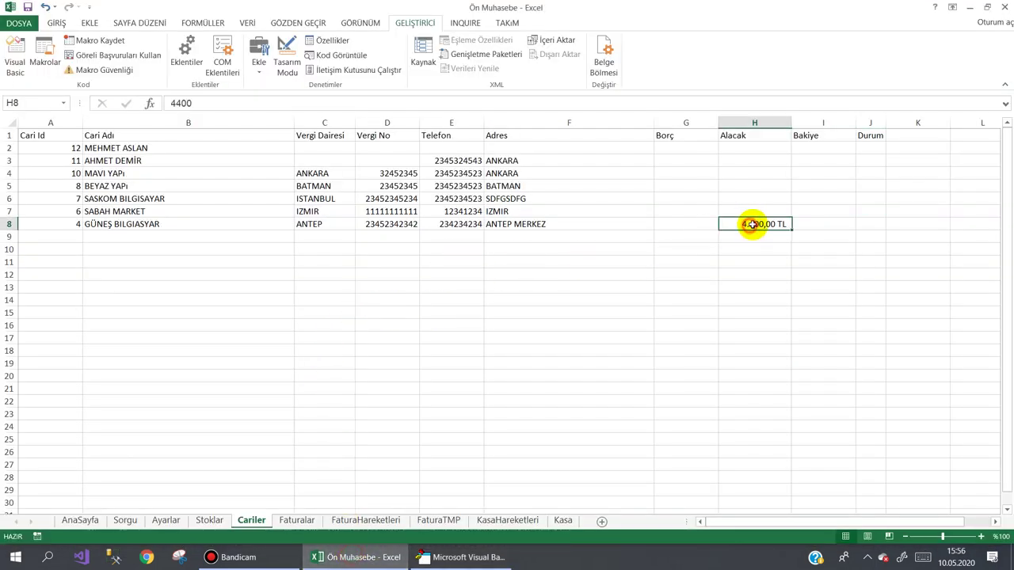
click(451, 314)
click(298, 519)
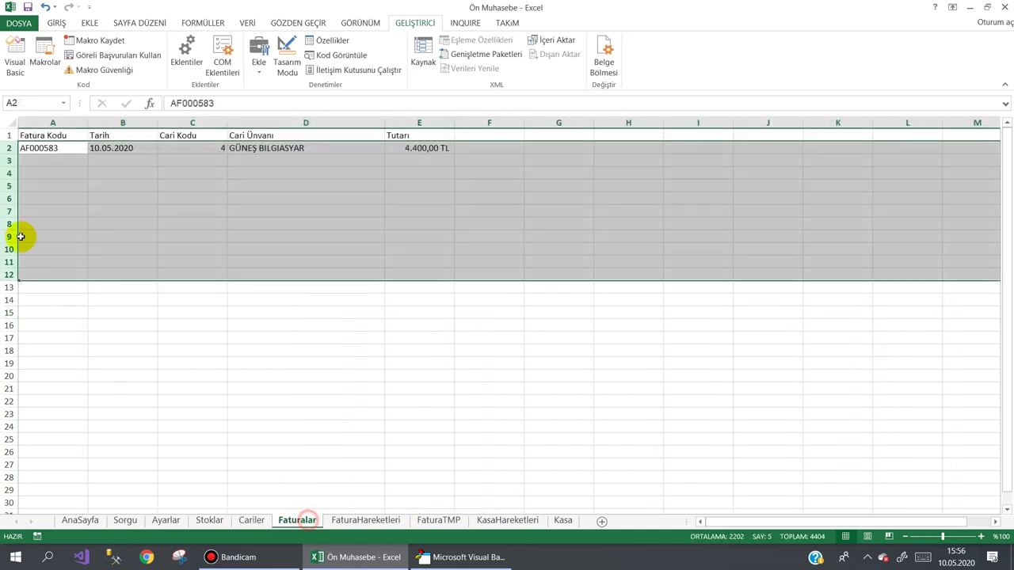
click(142, 262)
click(369, 521)
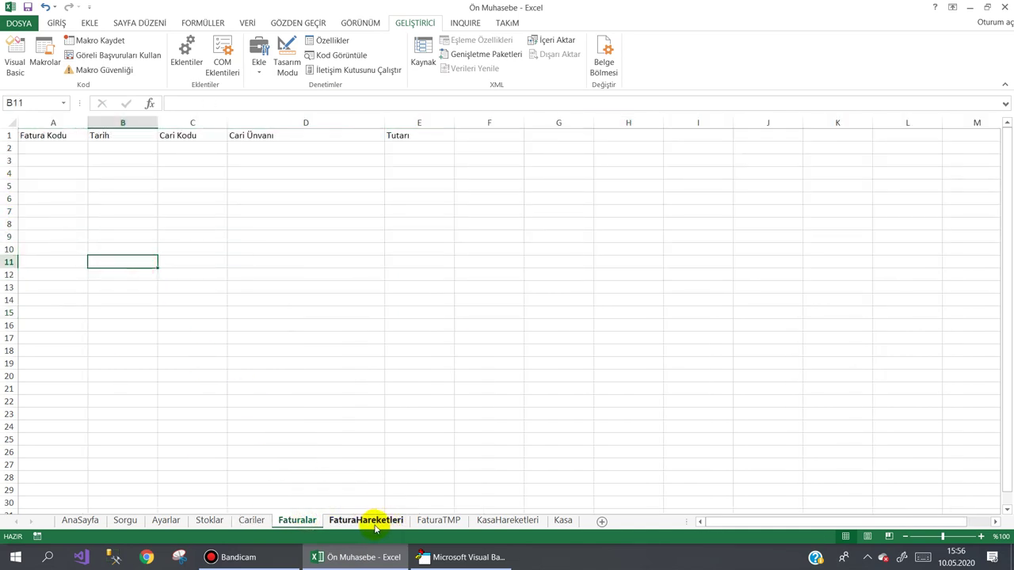
click(6, 148)
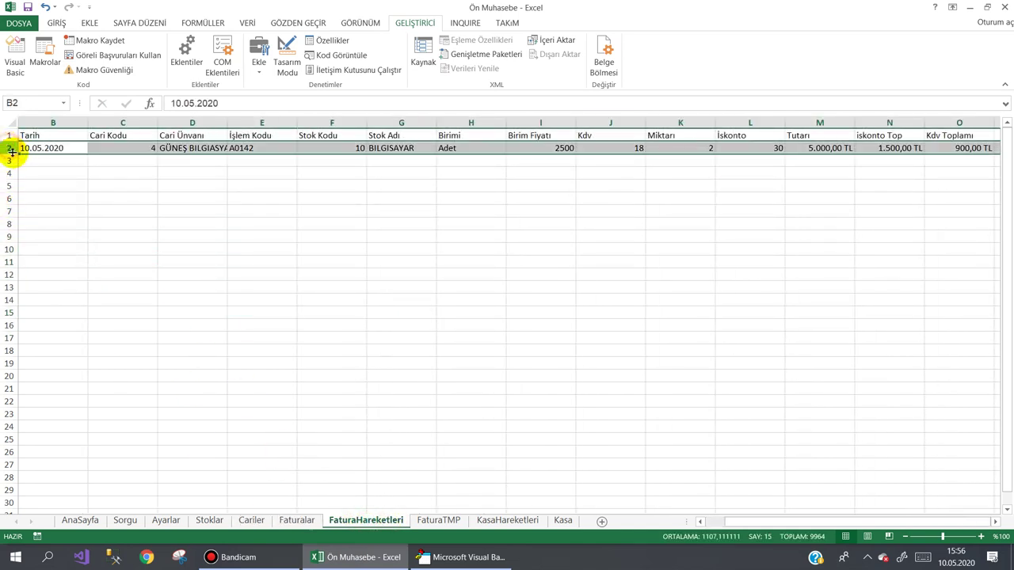
key(Delete)
click(109, 251)
Clear BILGISAYAR's stock counts in Stoklar H5:J5 and relaunch the program from AnaSayfa
click(437, 520)
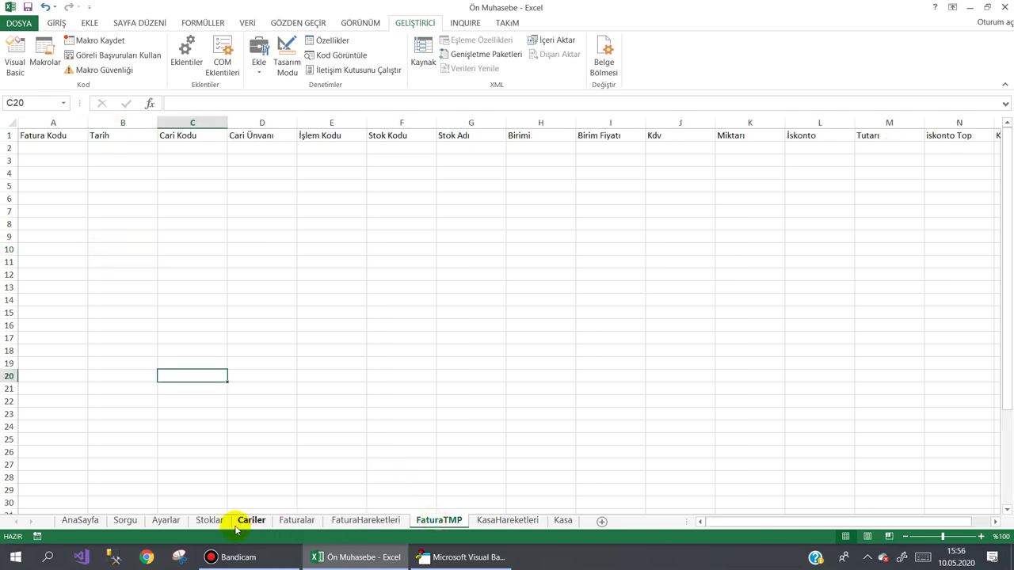
click(250, 521)
click(210, 520)
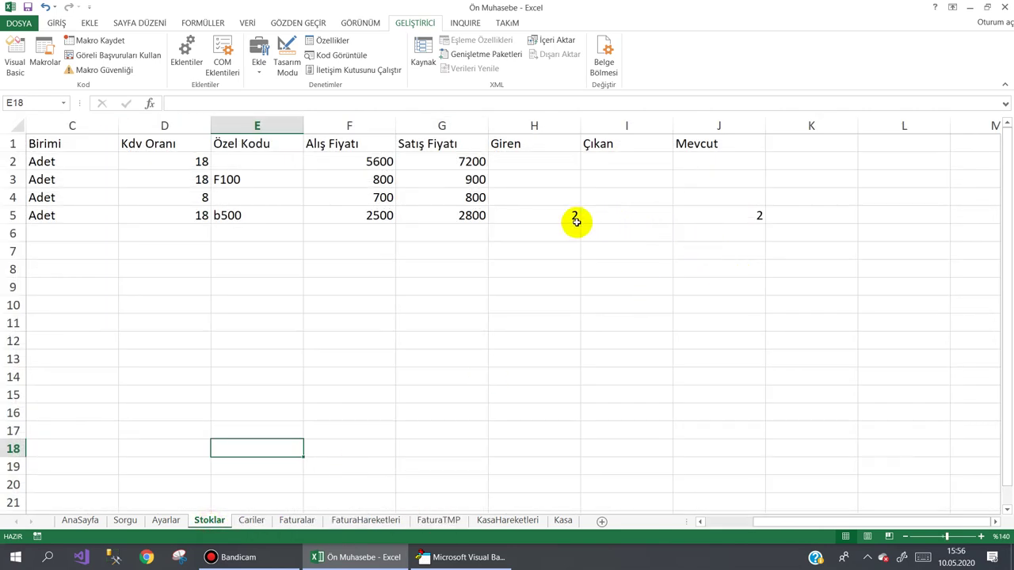
drag(569, 216, 745, 215)
key(Delete)
click(427, 325)
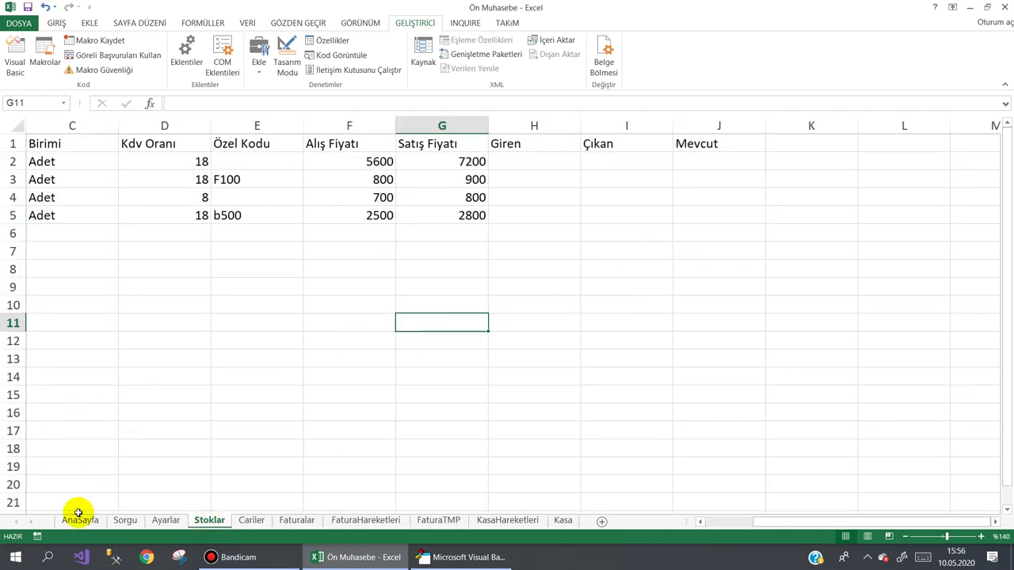
click(79, 520)
click(230, 228)
Start a new purchase invoice for GÜNEŞ BILGIASYAR and add a line of two BILGISAYAR units
mouse_move(384, 107)
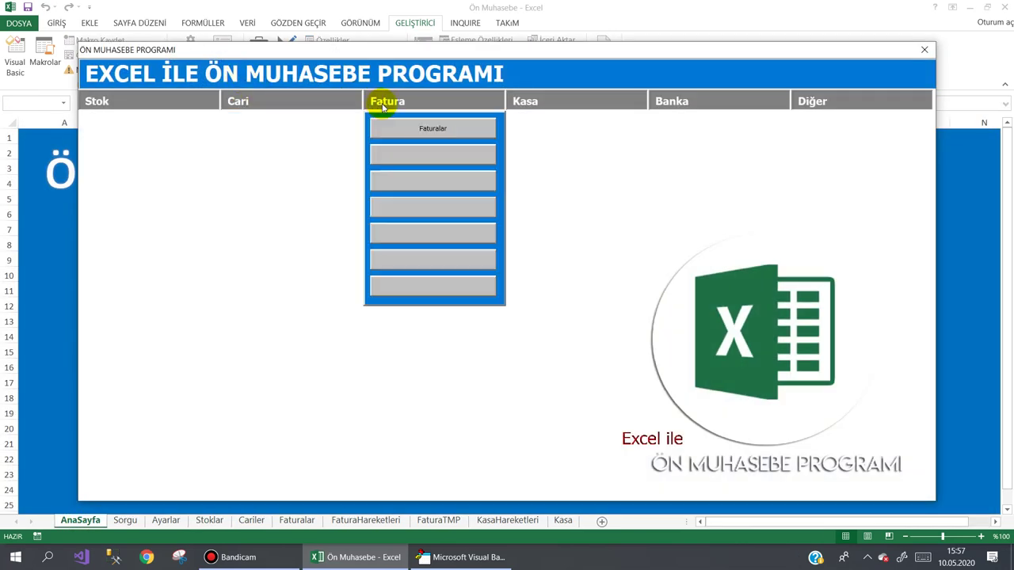
click(423, 132)
click(641, 422)
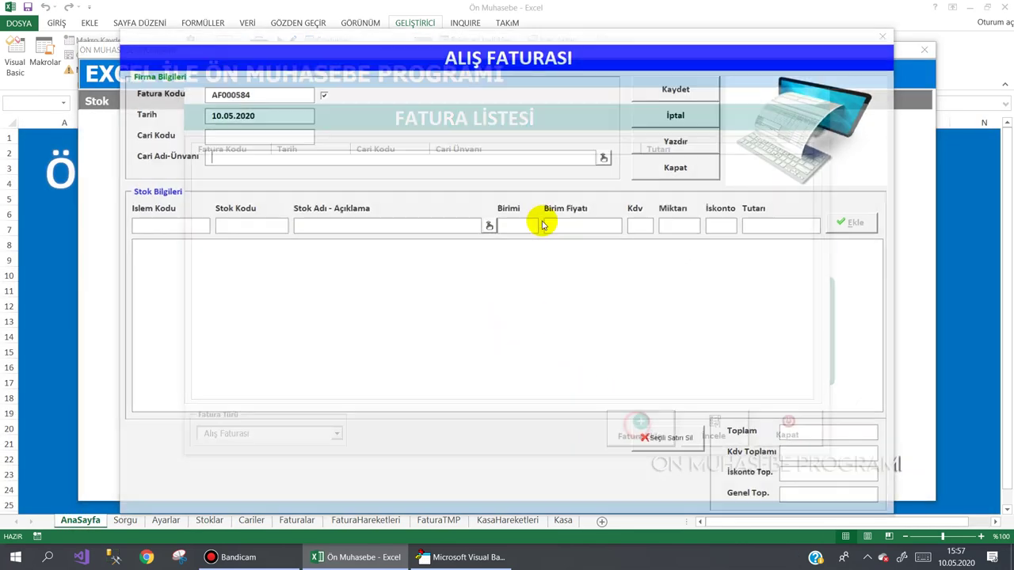
click(604, 156)
double_click(233, 200)
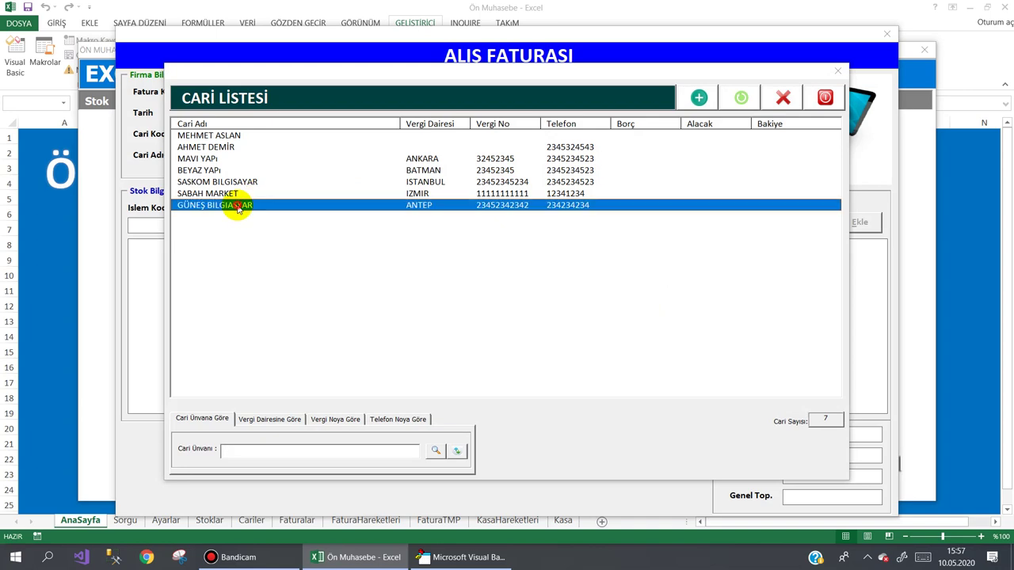
double_click(430, 158)
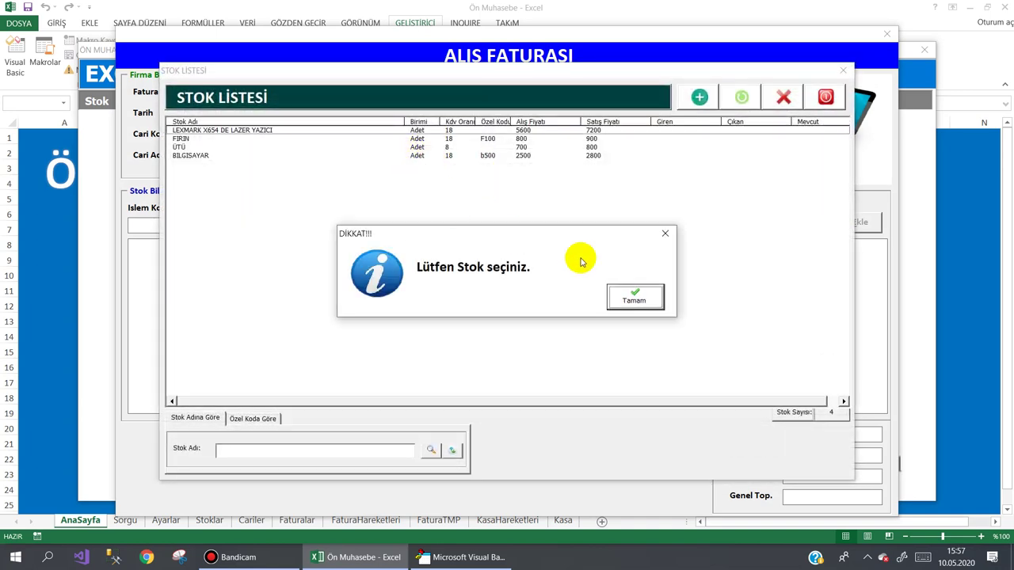
click(620, 295)
double_click(399, 157)
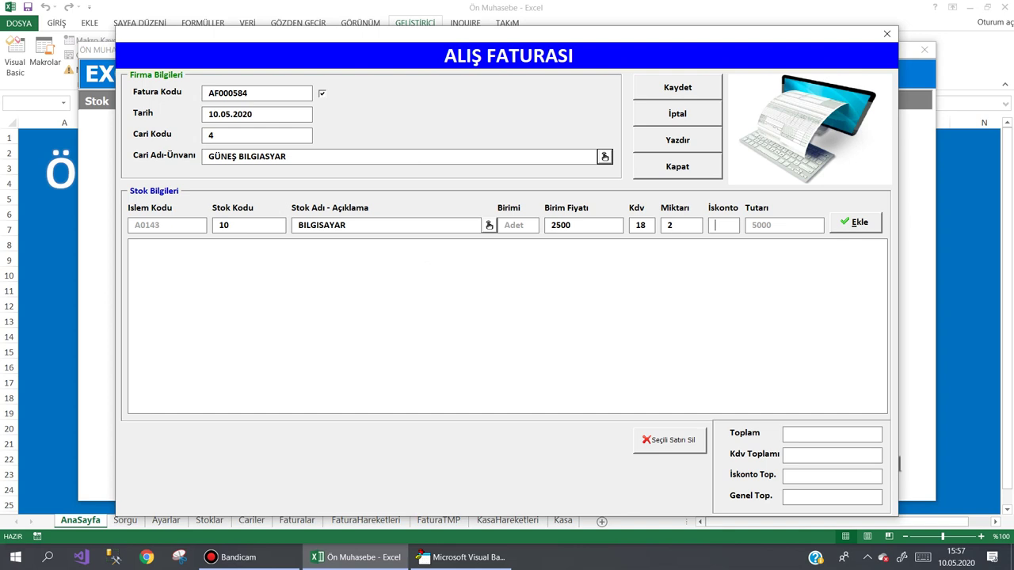
text(30)
key(Return)
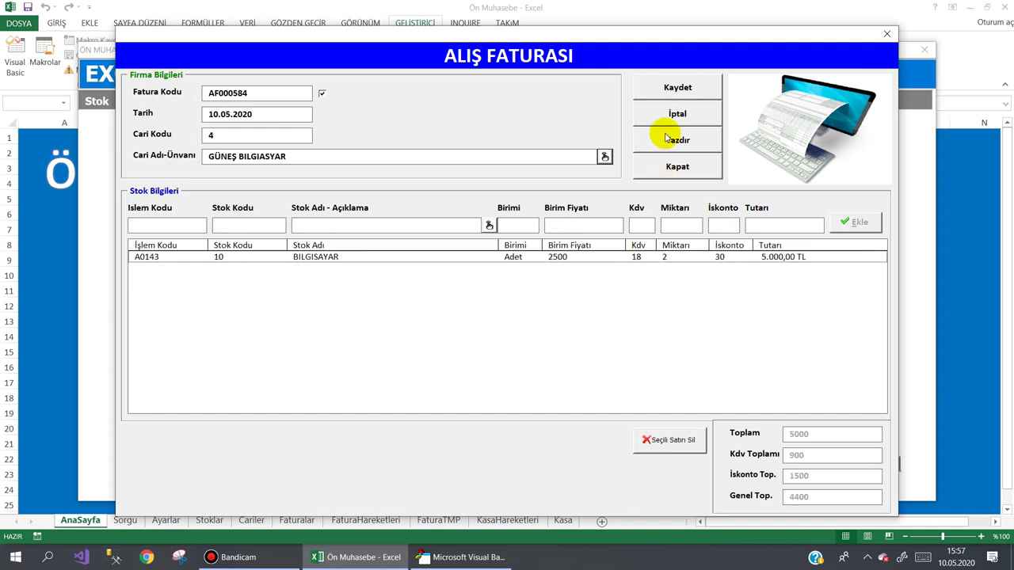
Save invoice AF000584 totalling 4.400,00 TL, confirm it, and close the invoice list
click(658, 86)
click(486, 324)
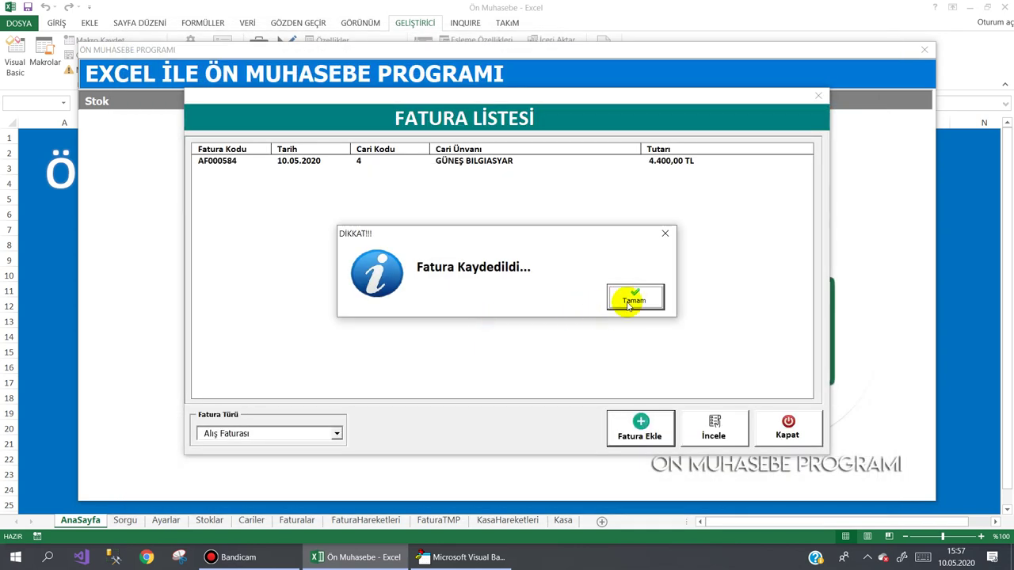
click(631, 297)
click(789, 431)
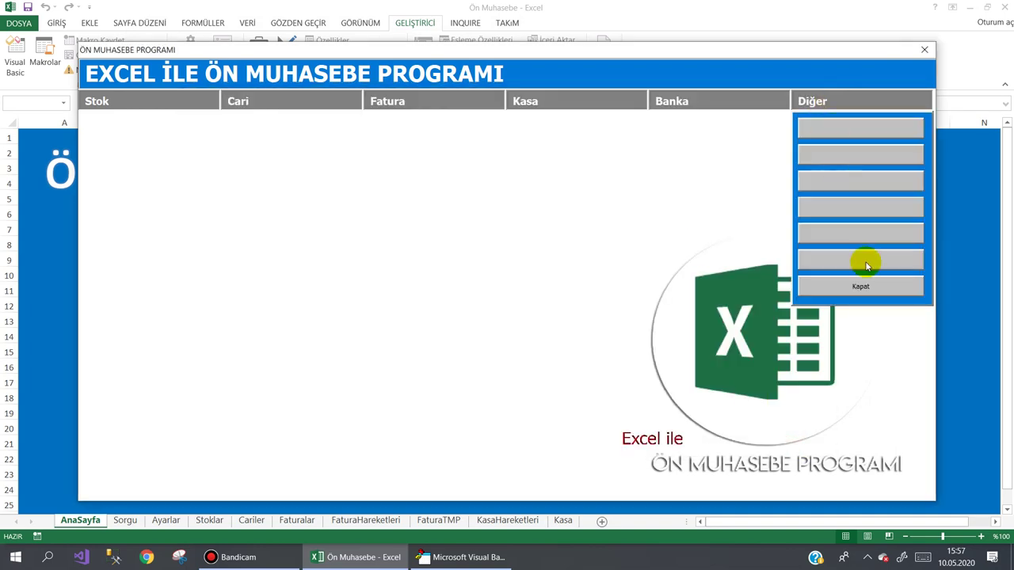
Review the Cari Listesi, then close the program via Diğer > Kapat
mouse_move(237, 96)
click(237, 130)
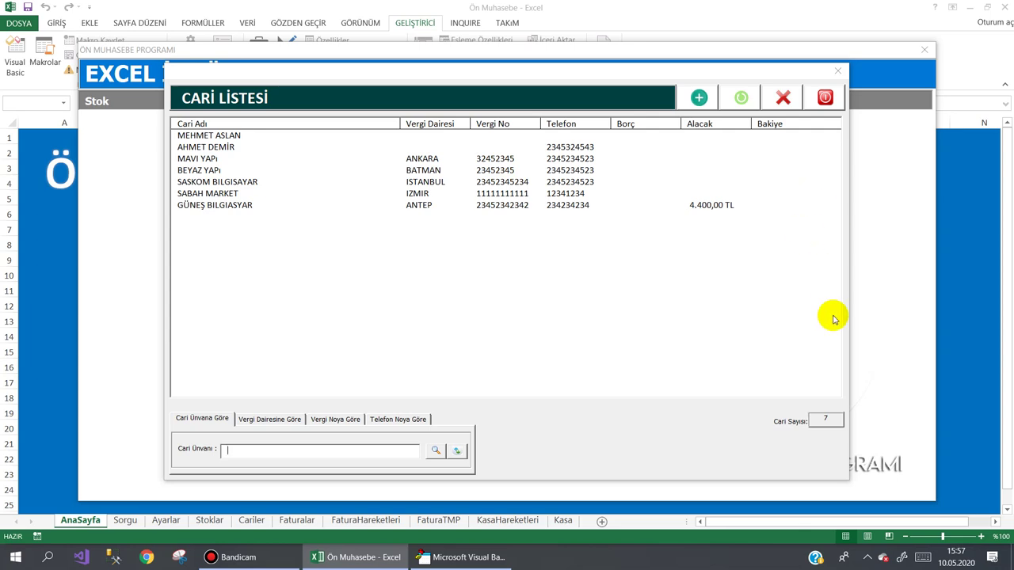
click(816, 106)
mouse_move(840, 114)
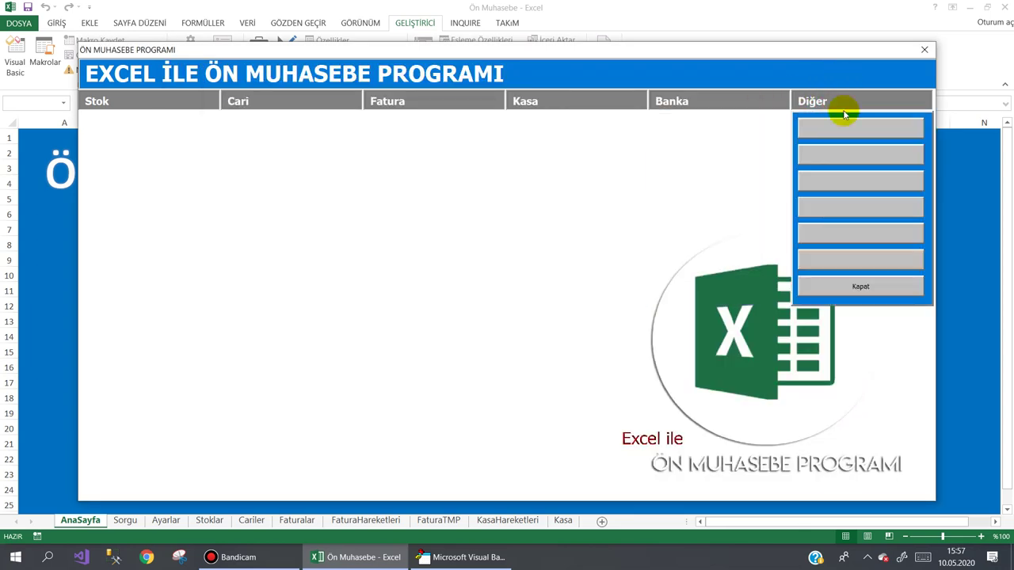
click(883, 287)
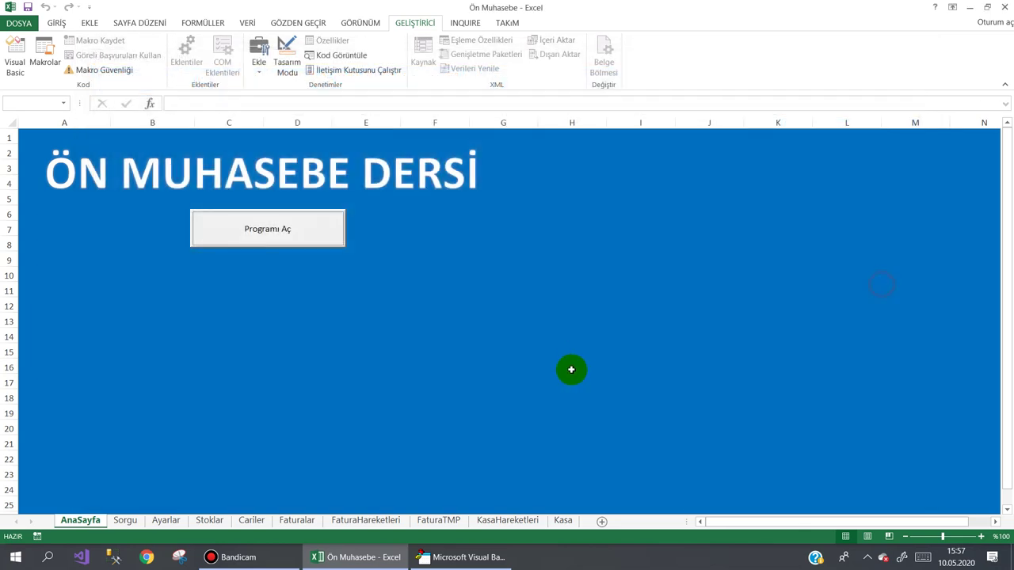
Confirm GÜNEŞ BILGIASYAR's J8 now shows Durum "A", then relaunch the program from AnaSayfa
click(252, 522)
click(877, 224)
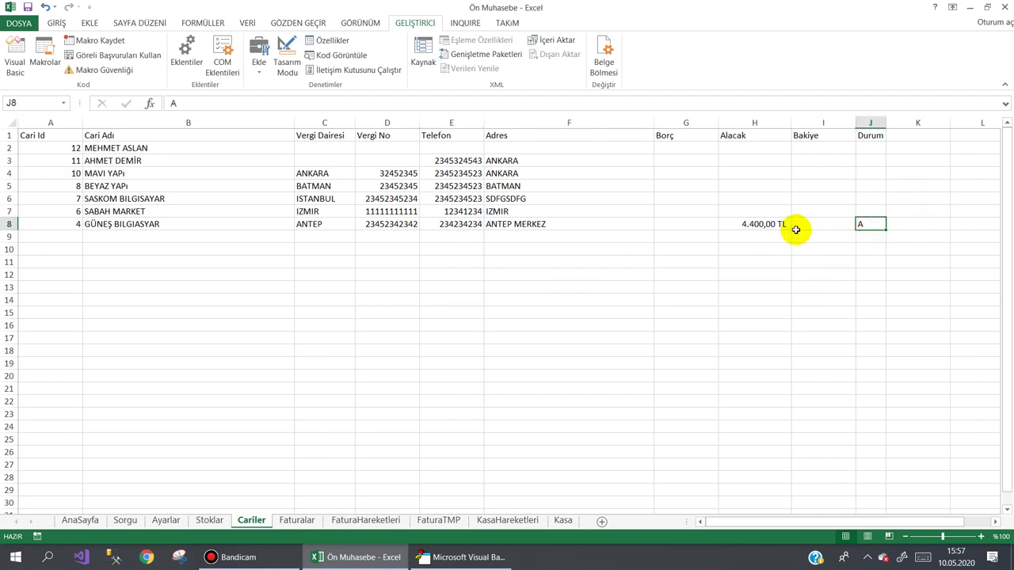
click(81, 522)
click(224, 238)
Start a new Satış Faturası (SF0007) from the invoice list and choose its customer account
click(396, 100)
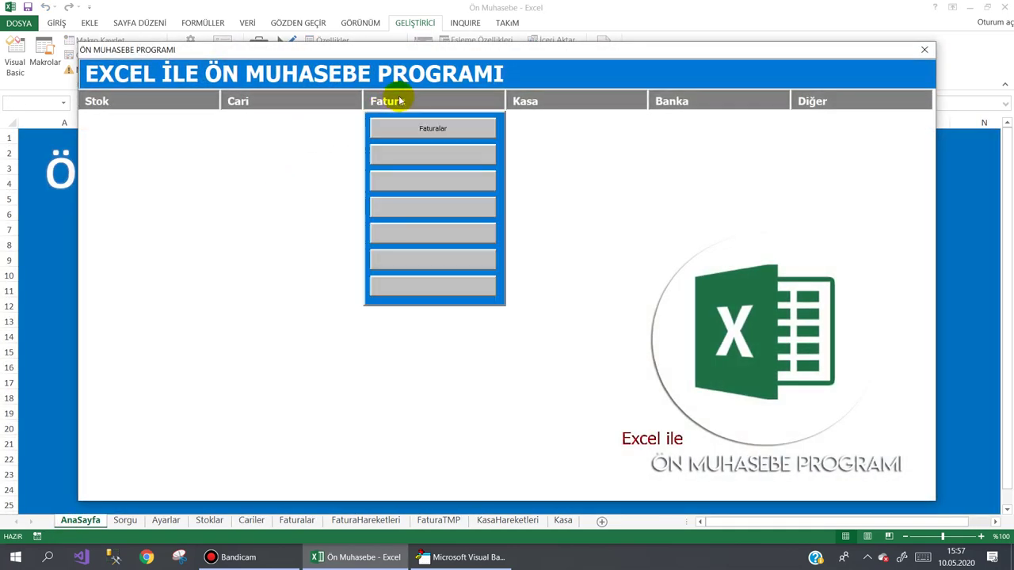
click(420, 127)
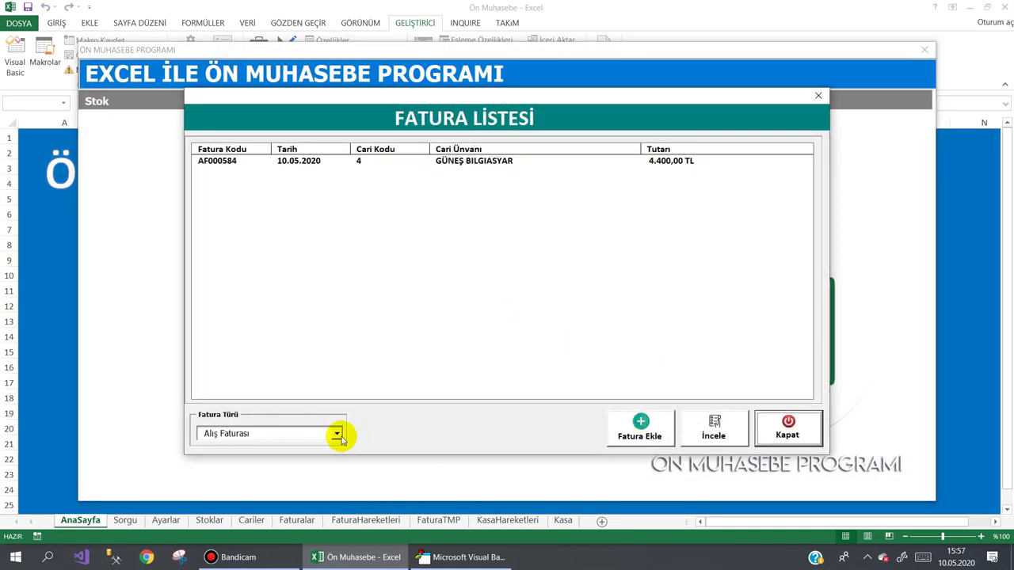
click(337, 434)
click(306, 460)
click(640, 438)
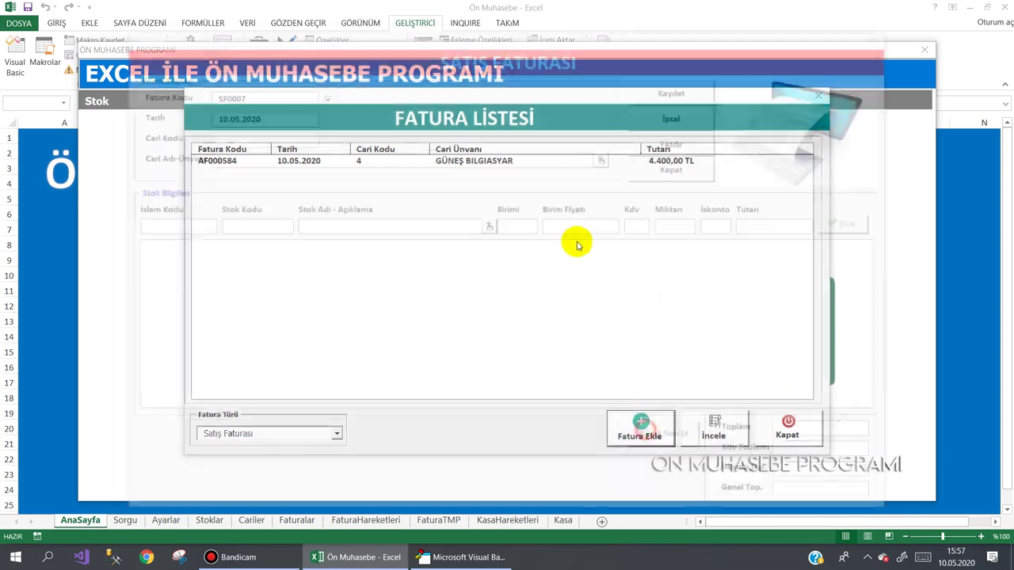
click(606, 156)
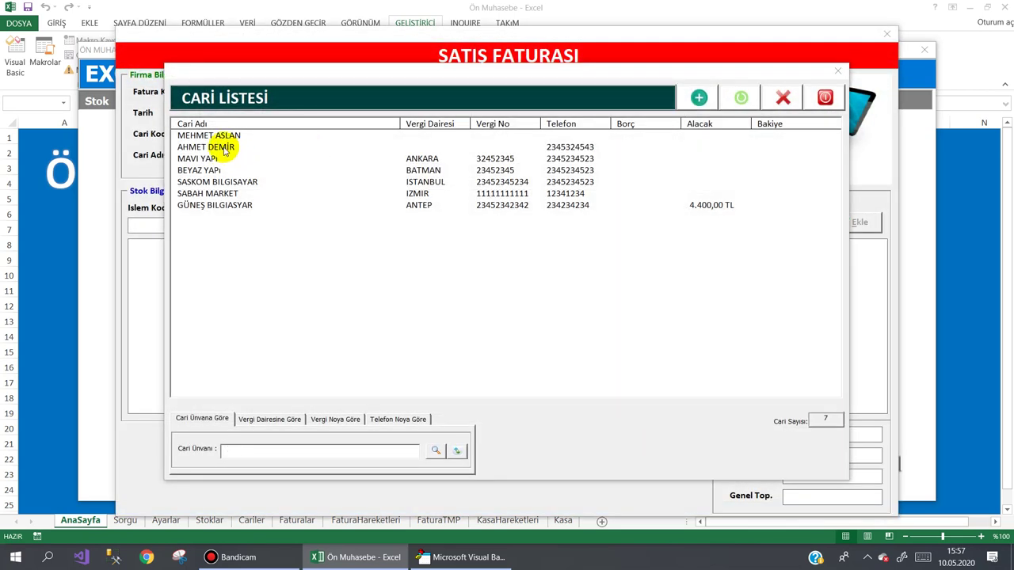
double_click(226, 148)
Add one BILGISAYAR with İskonto 20 to the invoice and save it, confirming with Evet
double_click(451, 156)
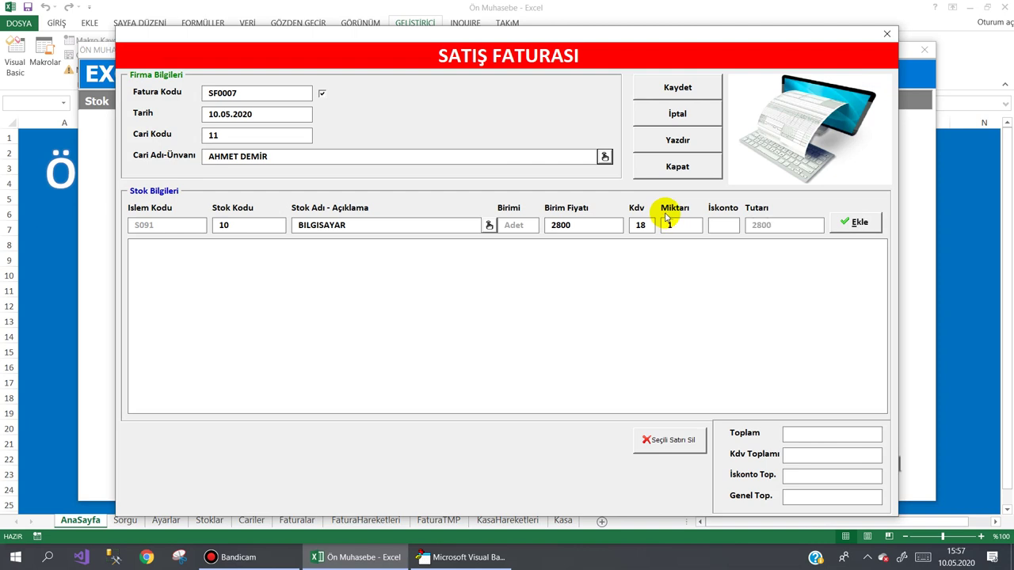
key(Tab)
text(20)
key(Return)
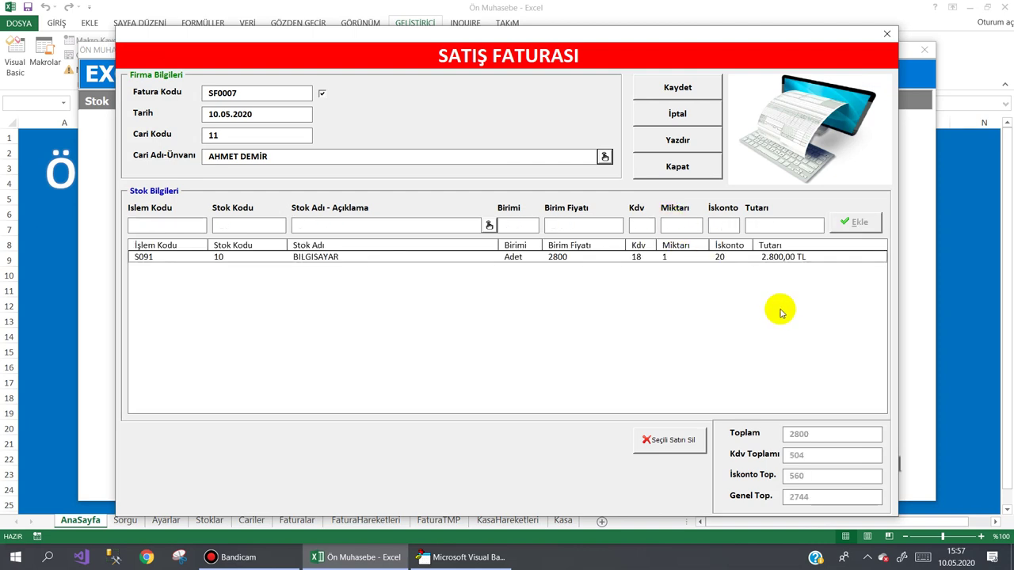
click(648, 97)
click(468, 318)
click(637, 299)
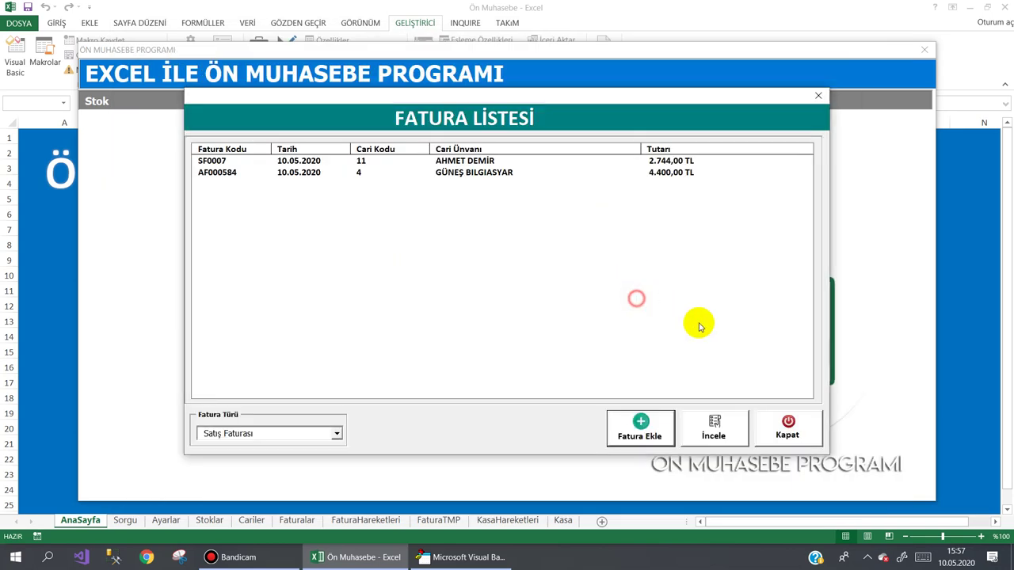
Check BILGISAYAR's updated stock counts in the Stok Listesi
click(790, 421)
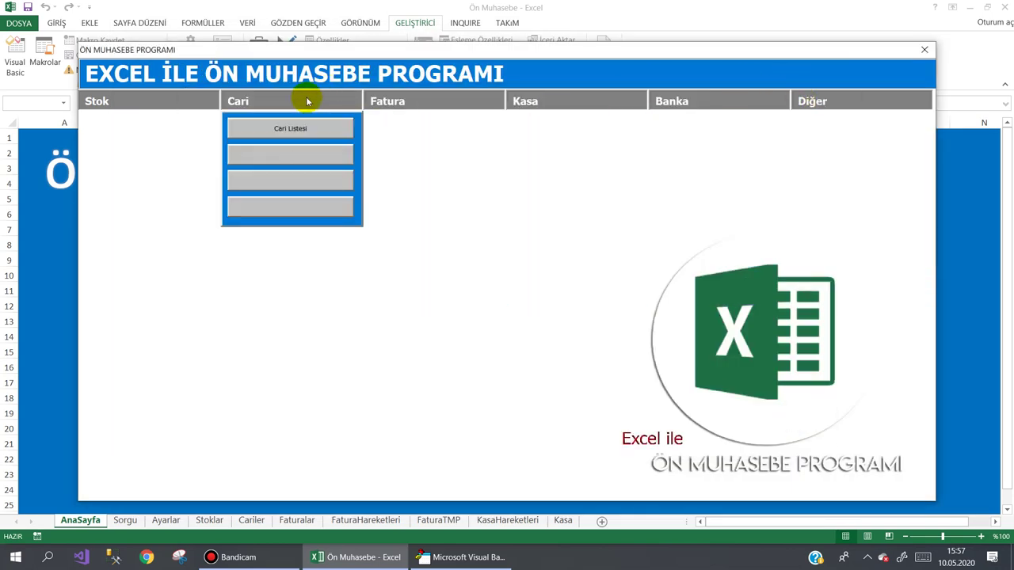
mouse_move(128, 101)
click(131, 129)
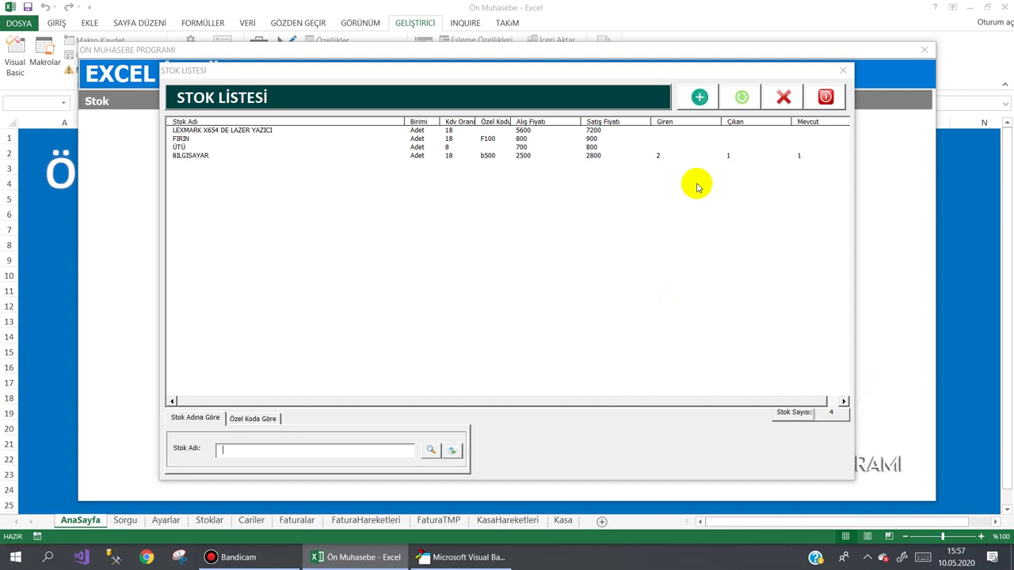
click(657, 155)
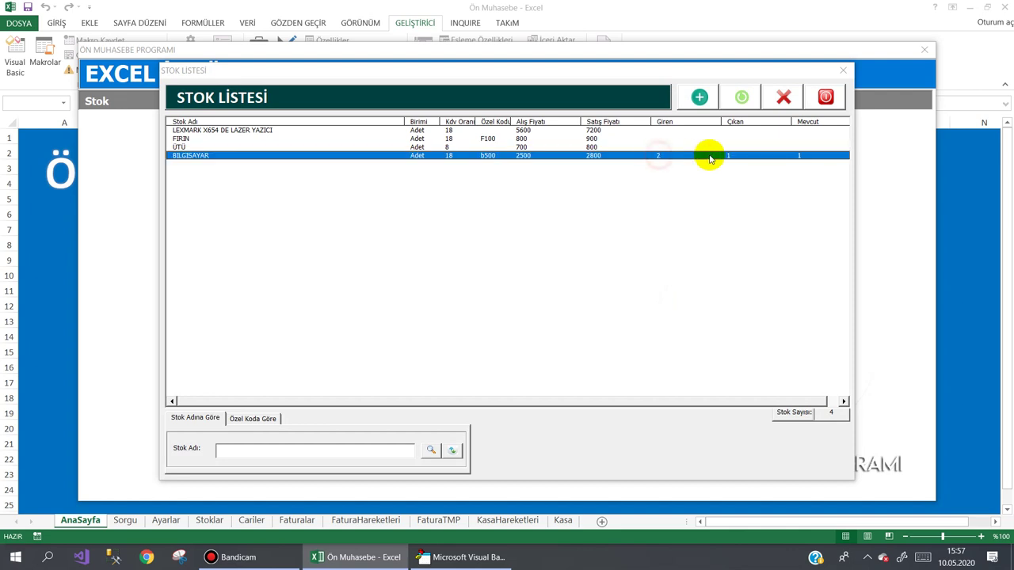
click(828, 97)
Verify the customer's Borç of 2.744,00 TL and Durum B in Cariler cells G3 and J3
mouse_move(819, 99)
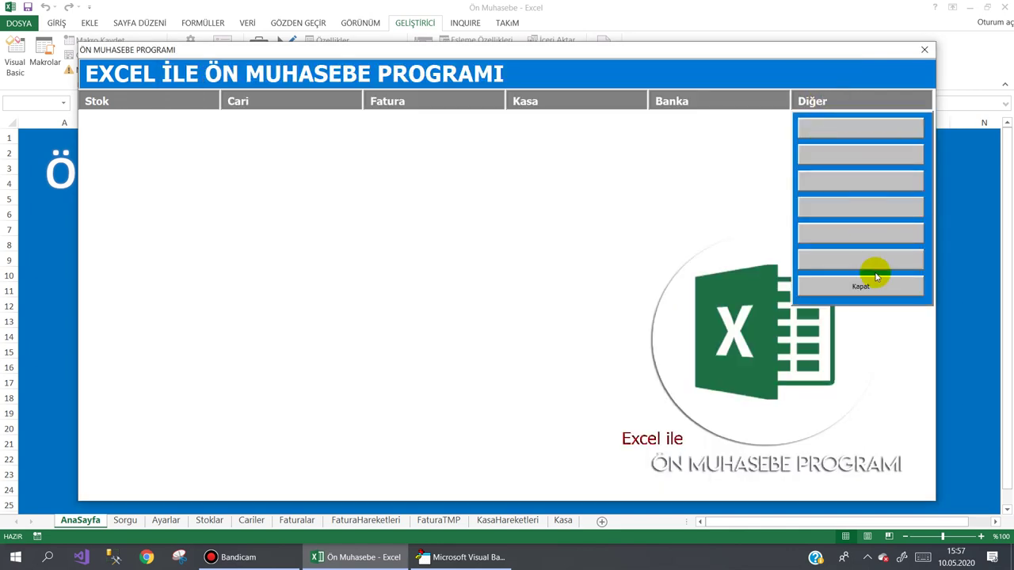
click(828, 288)
click(251, 520)
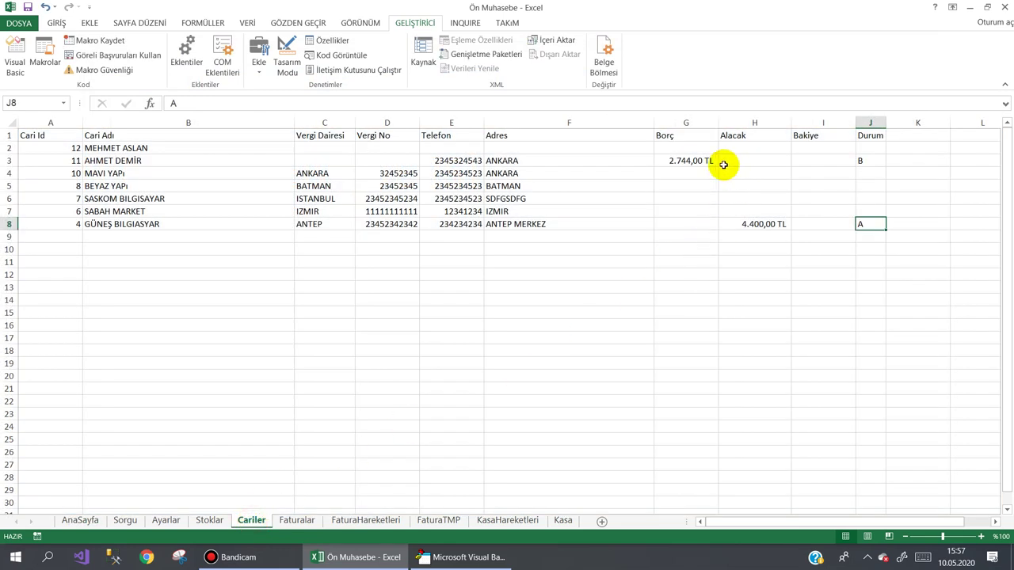
click(683, 163)
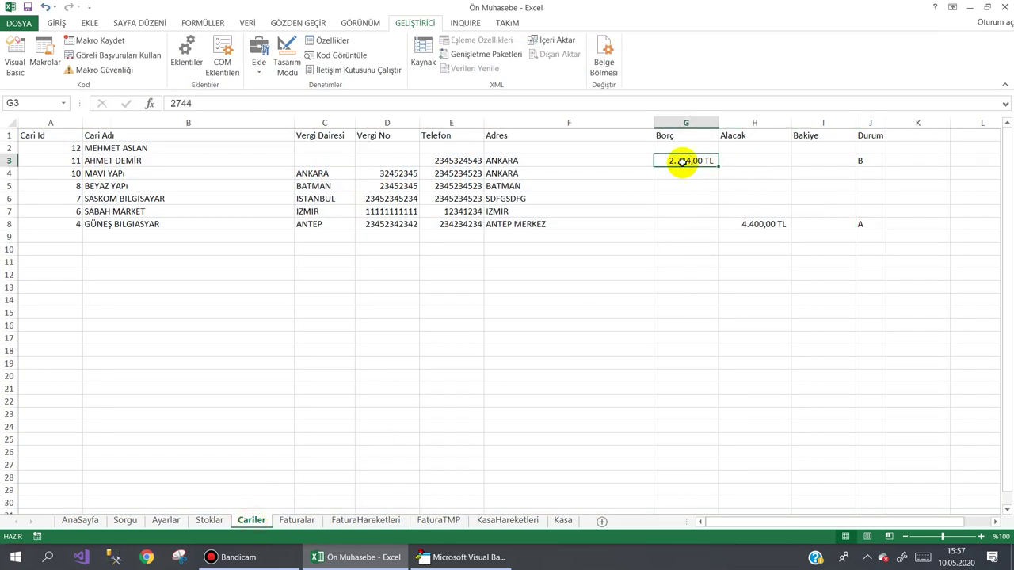
click(873, 164)
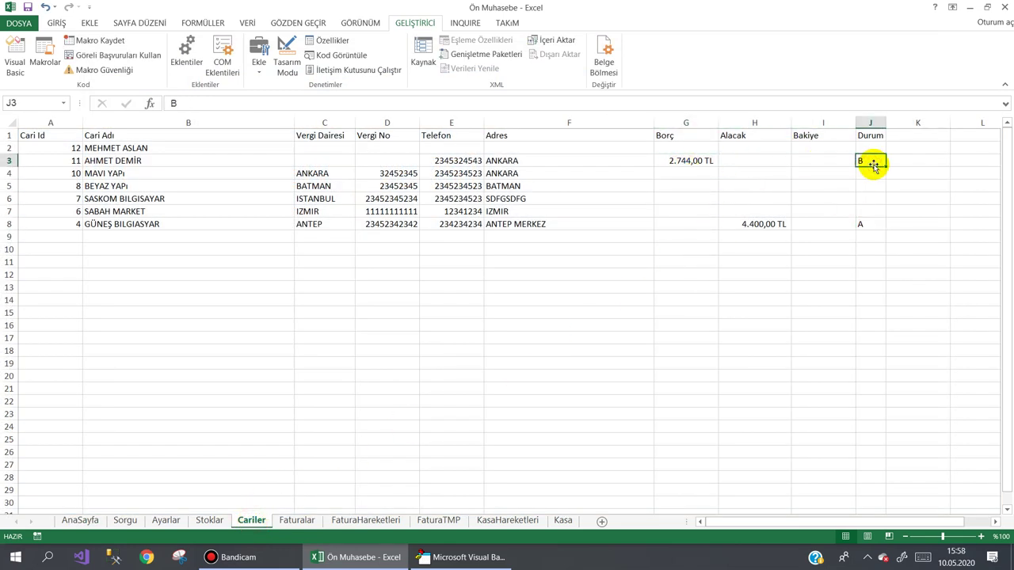
Open the btnEkle_Click code behind frmKasaIslemleri's Ekle button in the VBA editor
click(426, 558)
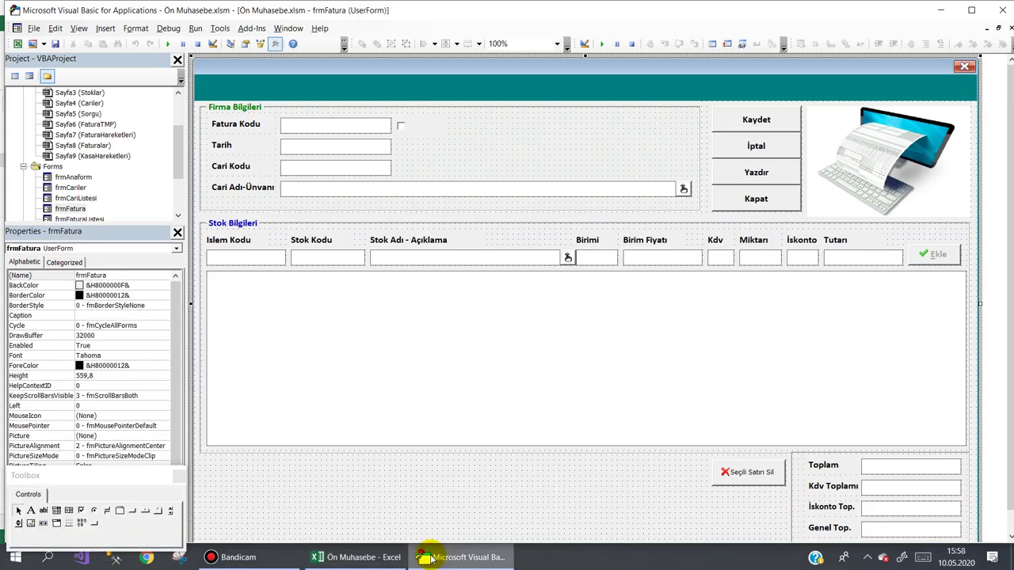
drag(176, 156, 180, 182)
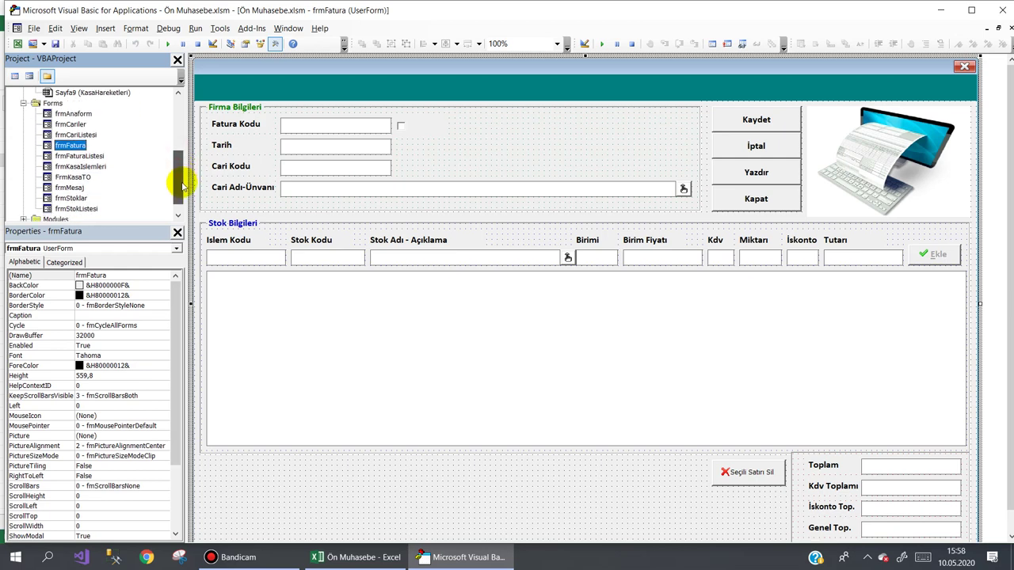
click(83, 166)
double_click(84, 167)
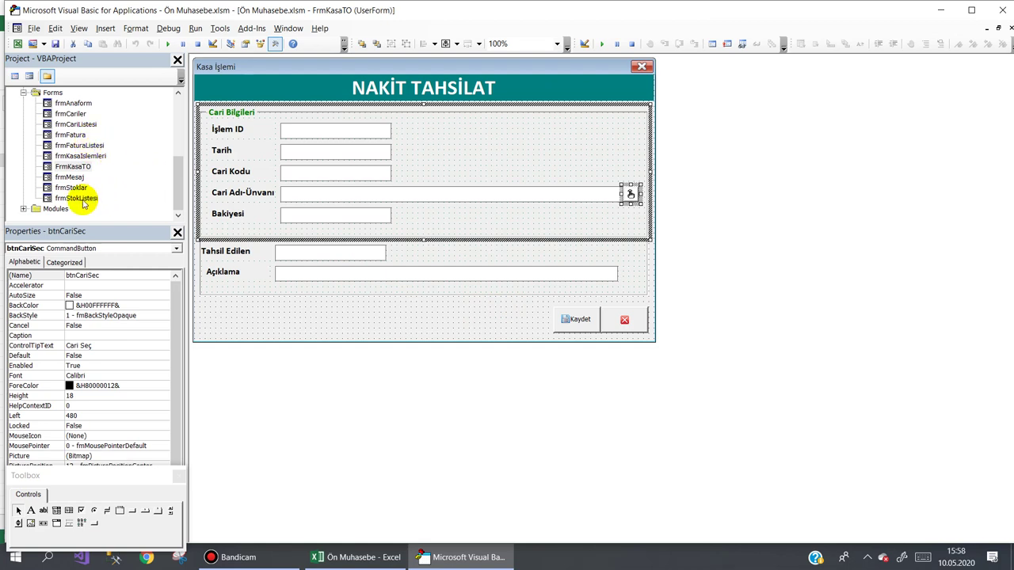
click(79, 198)
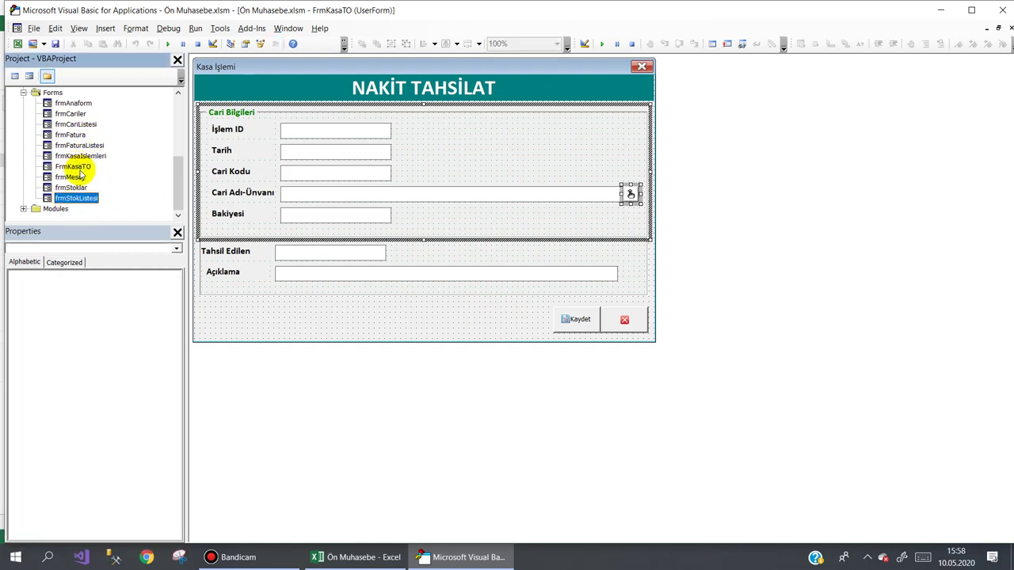
double_click(76, 156)
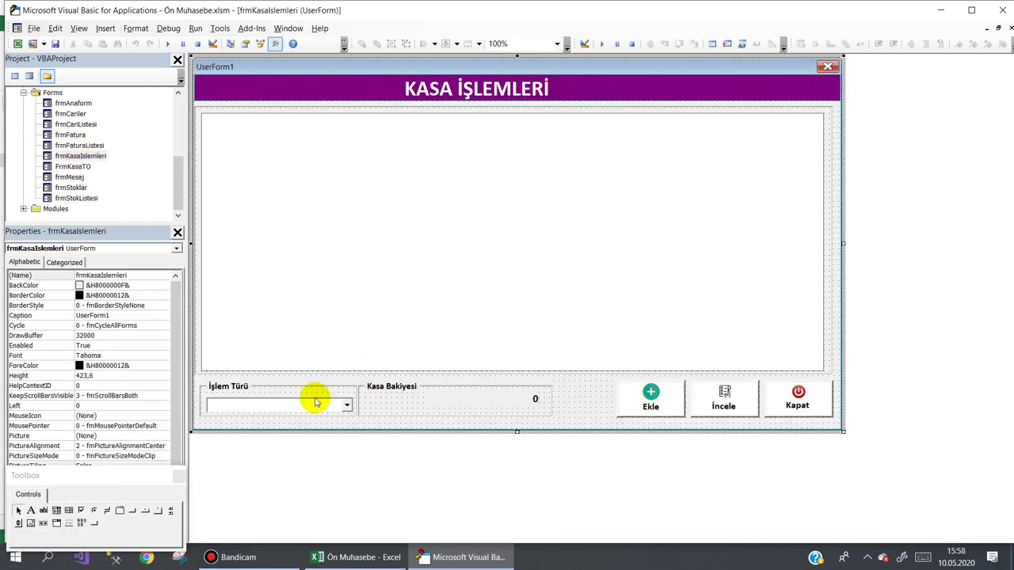
double_click(643, 396)
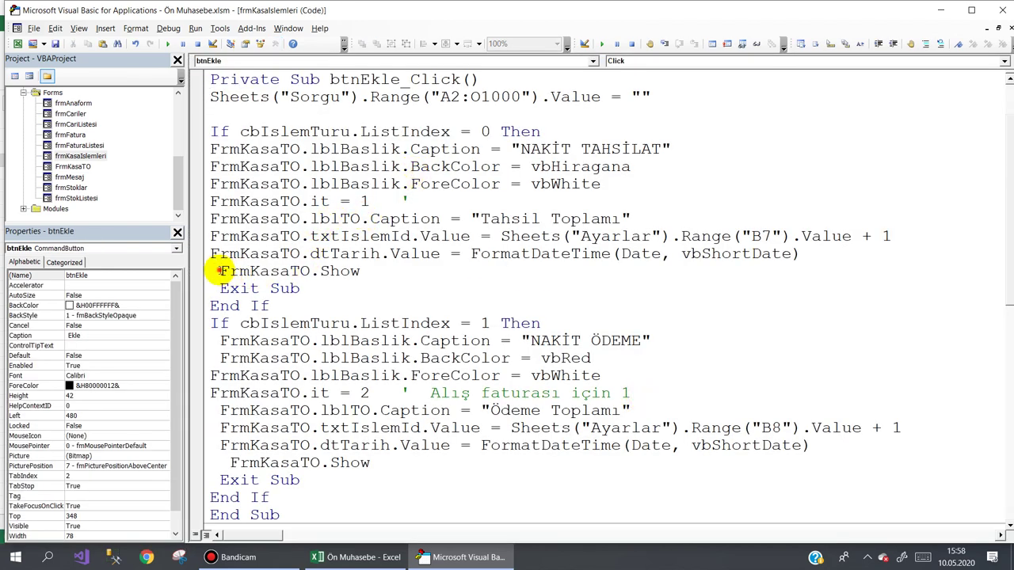
Highlight FrmKasaTO.Show, the NAKİT ÖDEME caption, and the it = 1 and it = 2 assignments in btnEkle_Click
drag(220, 271, 361, 271)
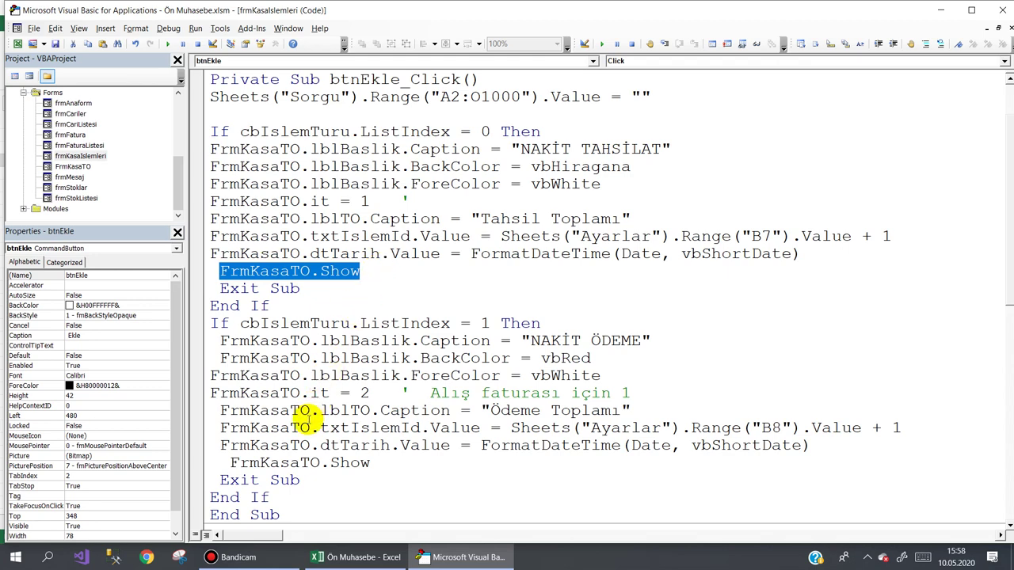
drag(530, 341, 642, 340)
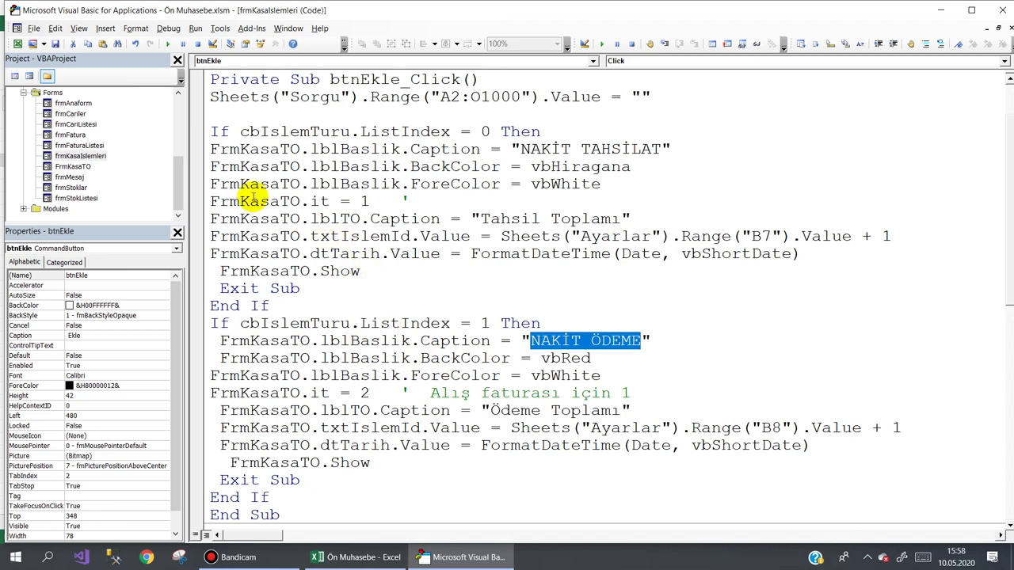
drag(210, 203, 320, 201)
double_click(320, 202)
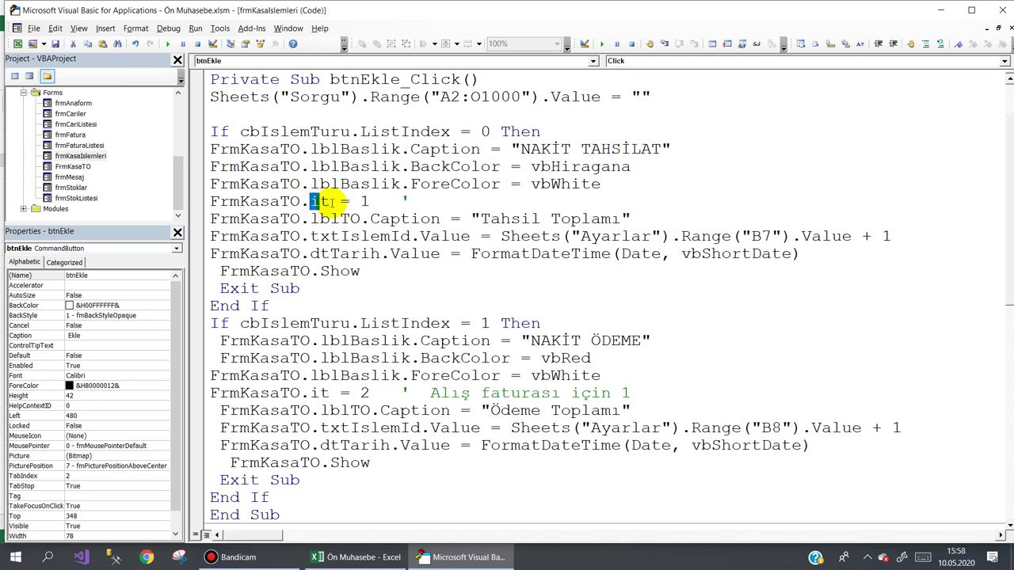
double_click(364, 201)
click(361, 392)
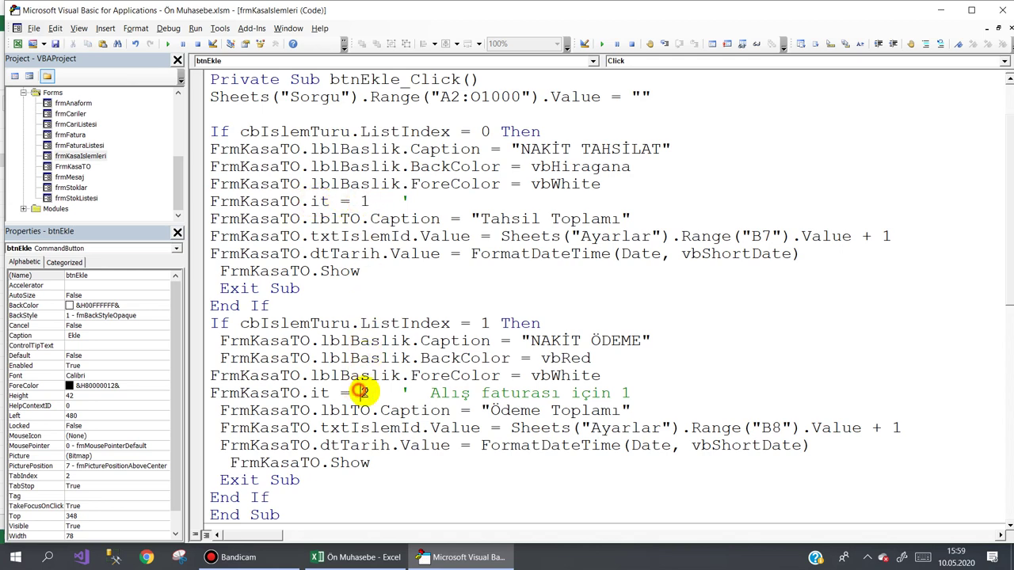
double_click(360, 391)
Open FrmKasaTO's code and add a UserForm_Activate procedure containing MsgBox it
double_click(81, 166)
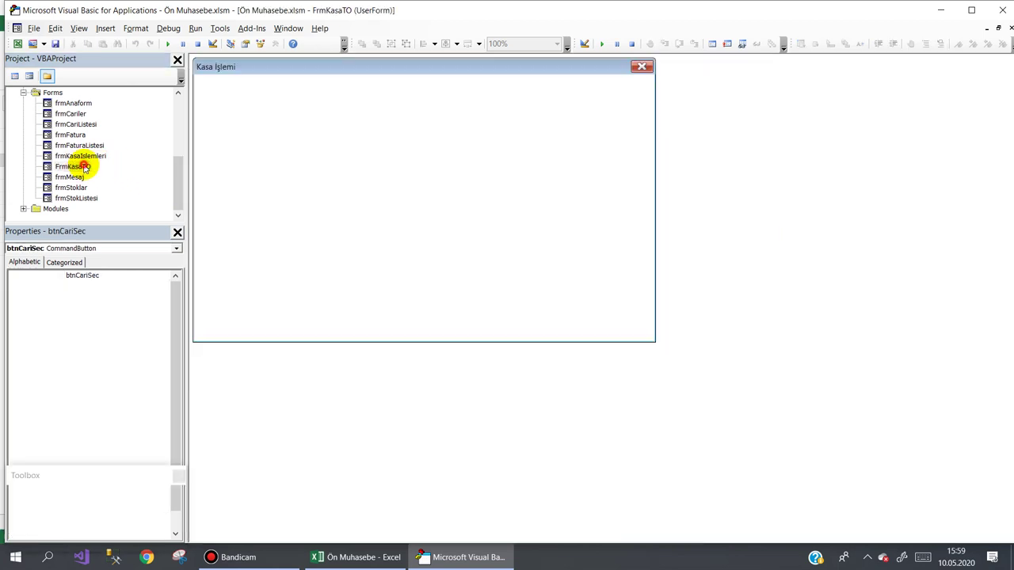
double_click(497, 324)
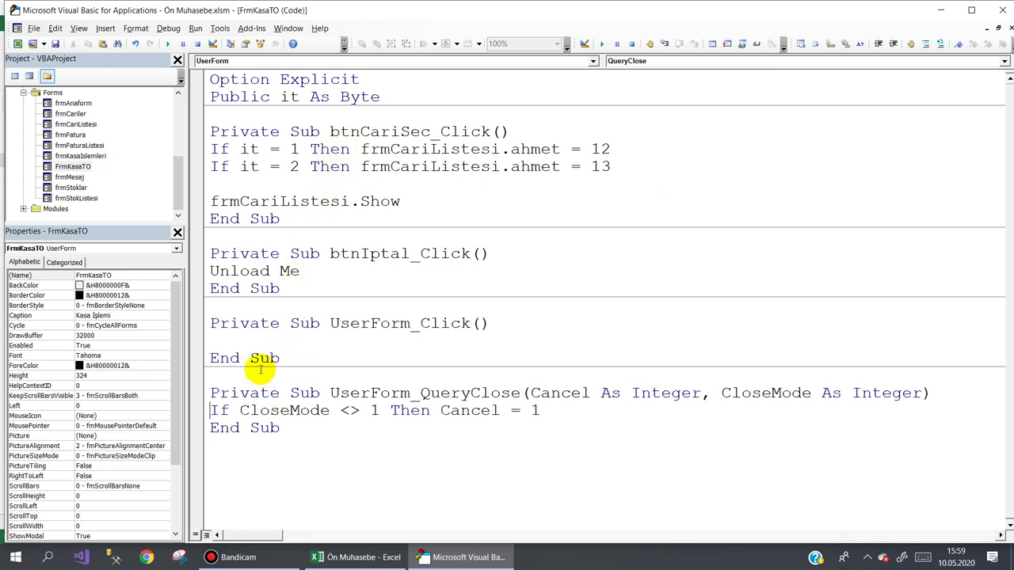
click(255, 340)
click(793, 61)
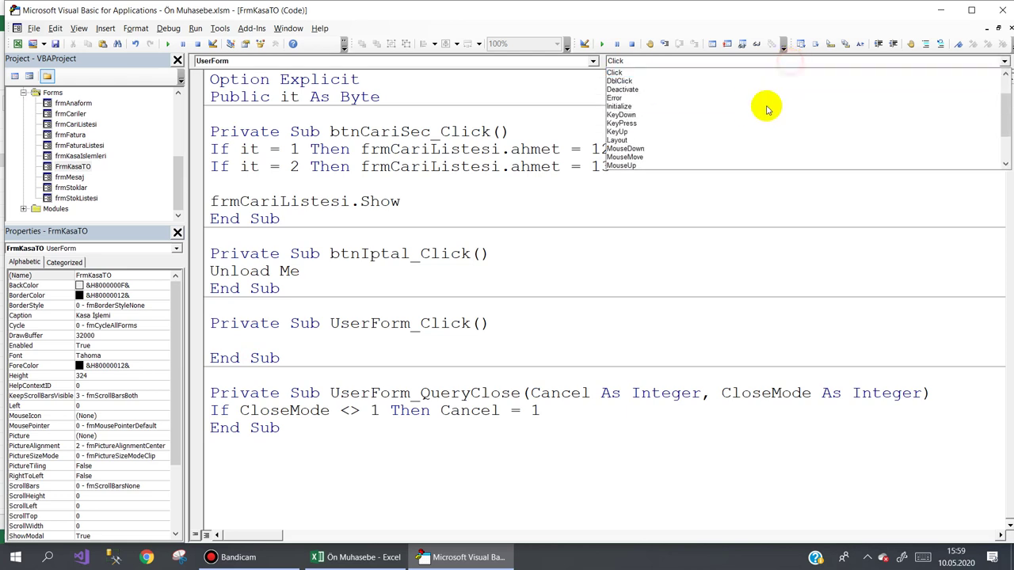
scroll(760, 103, up, 2)
click(648, 74)
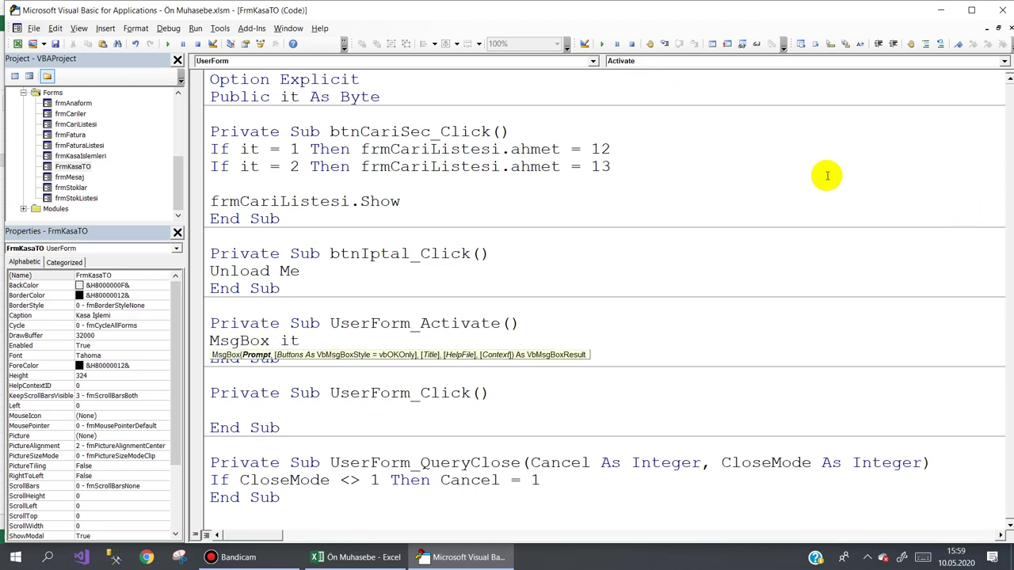
click(286, 388)
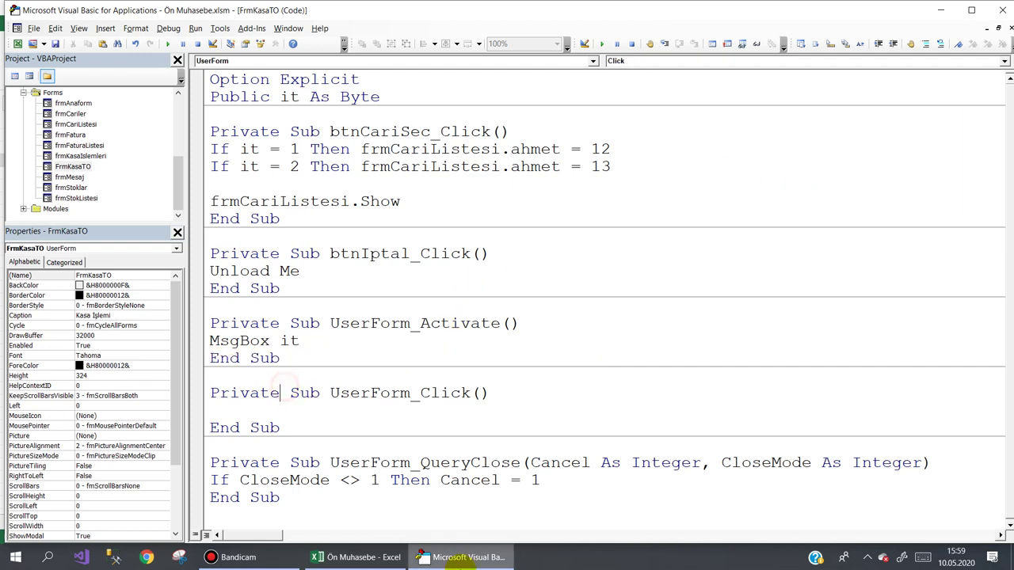
Launch the accounting program from AnaSayfa and test a Nakit Tahsilat, which shows it as 1
click(355, 557)
click(80, 521)
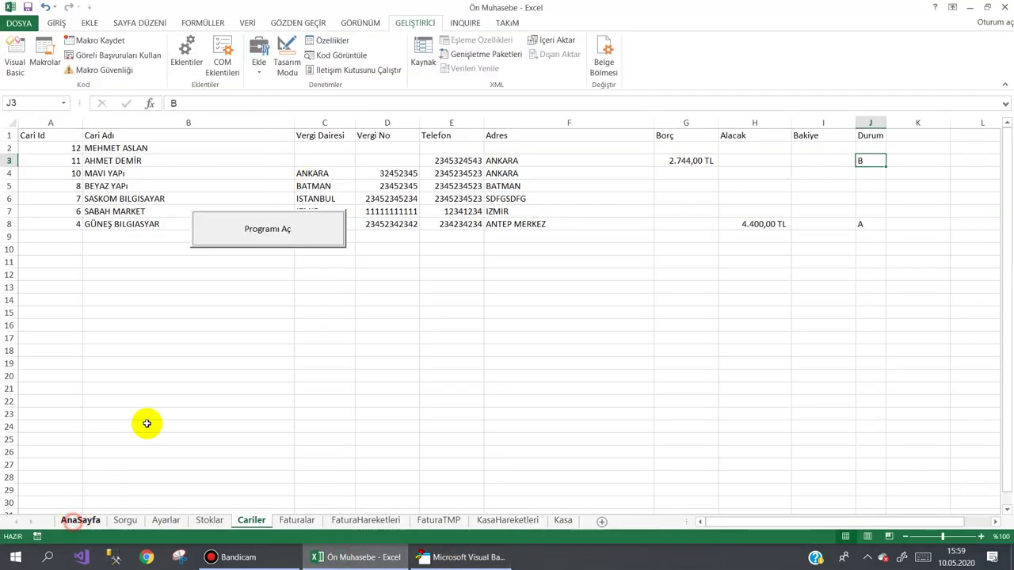
click(310, 229)
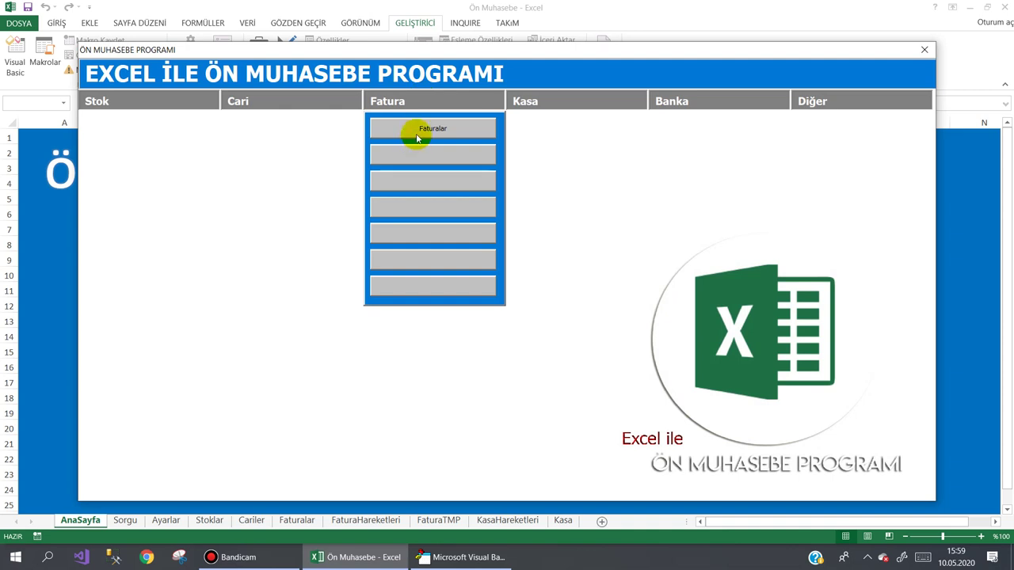
mouse_move(527, 104)
click(552, 126)
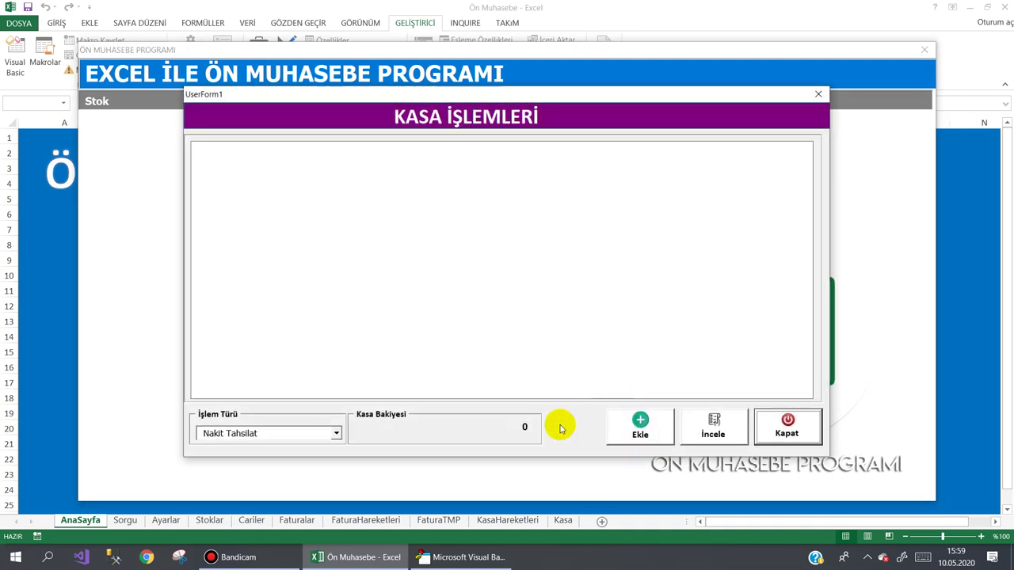
click(638, 427)
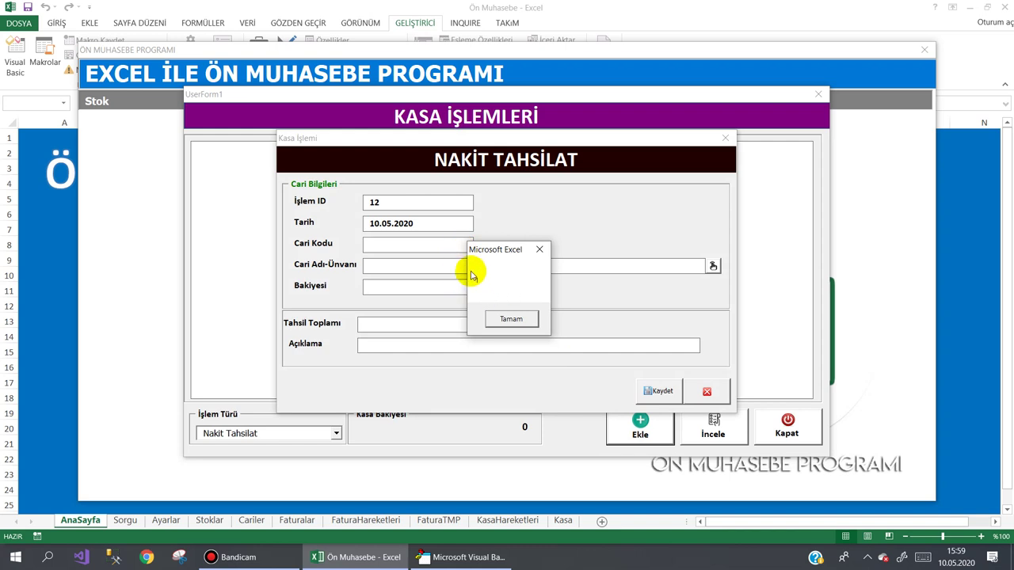
click(513, 319)
click(706, 392)
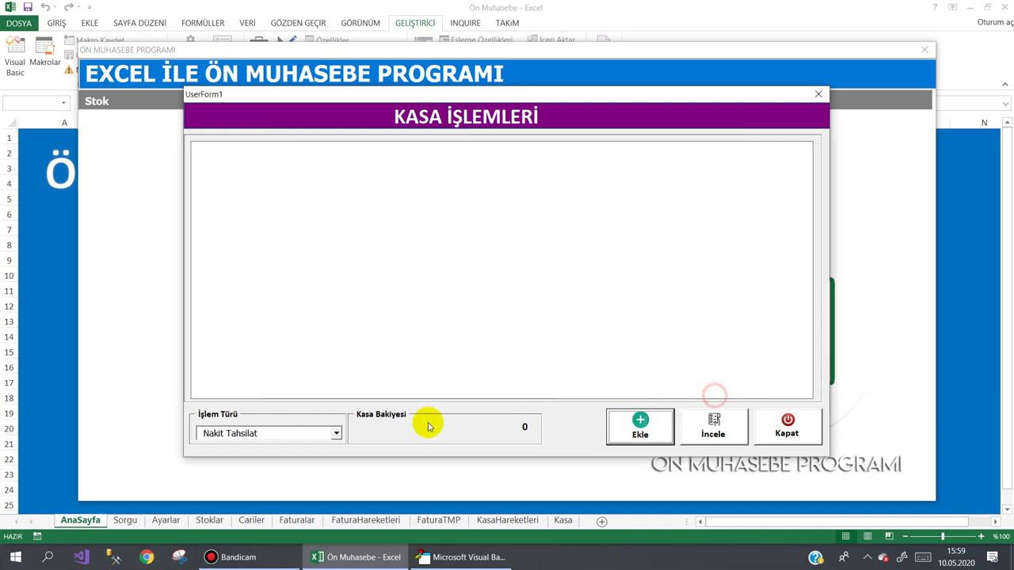
Test a Nakit Ödeme entry, which shows it as 2, then close the cash and program forms
click(336, 434)
click(301, 458)
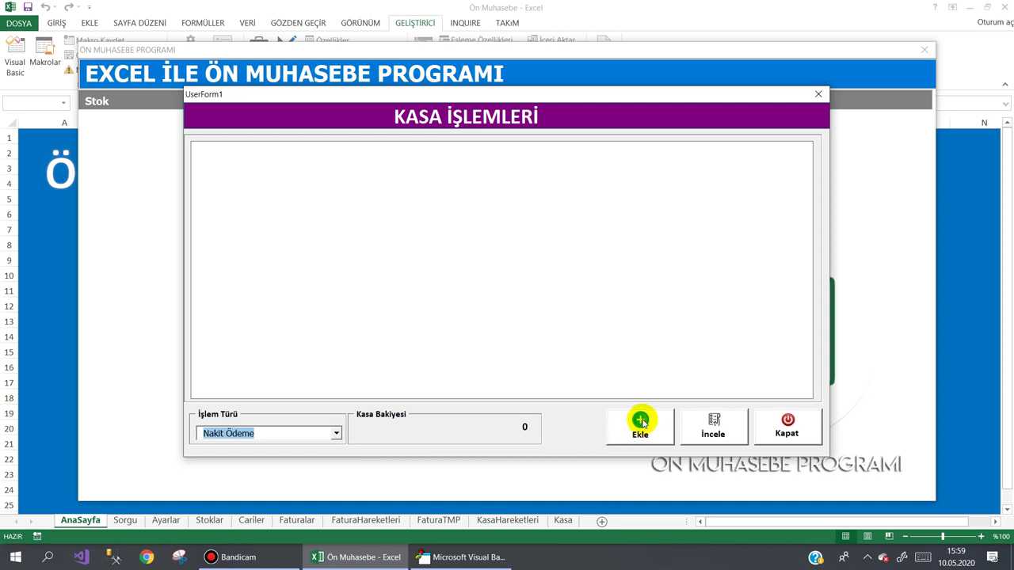
click(633, 435)
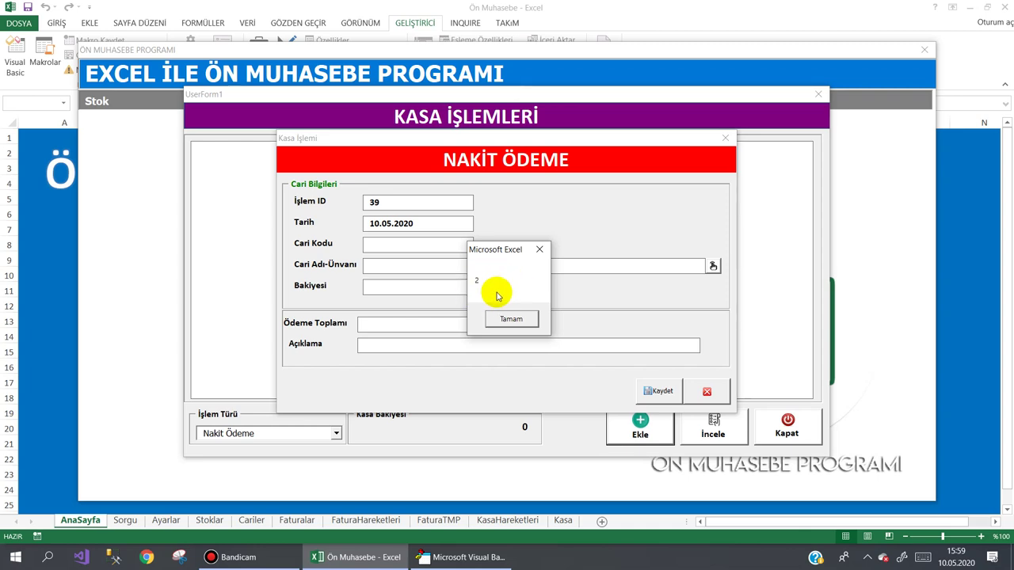
click(509, 320)
click(717, 390)
click(787, 424)
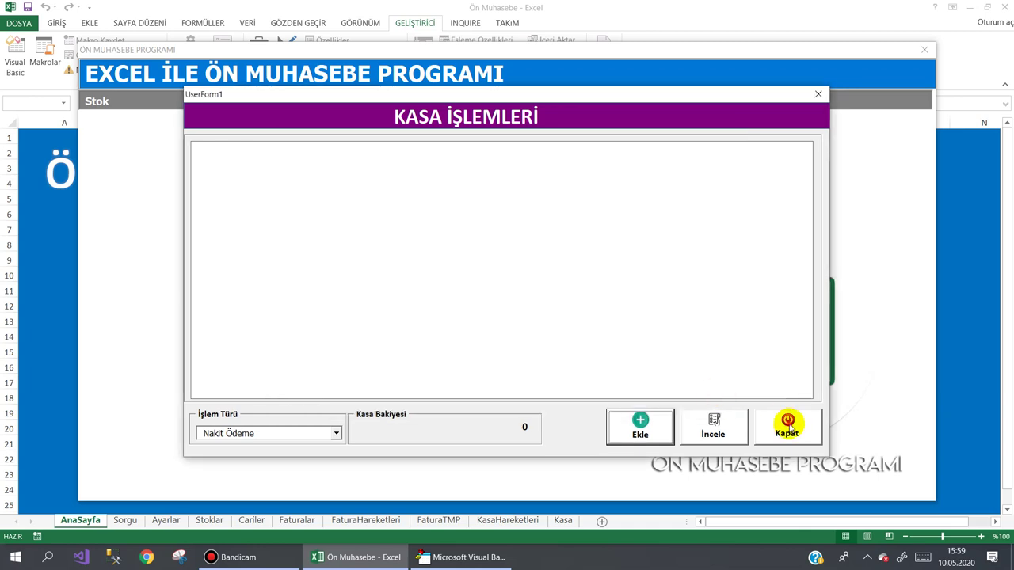
mouse_move(819, 103)
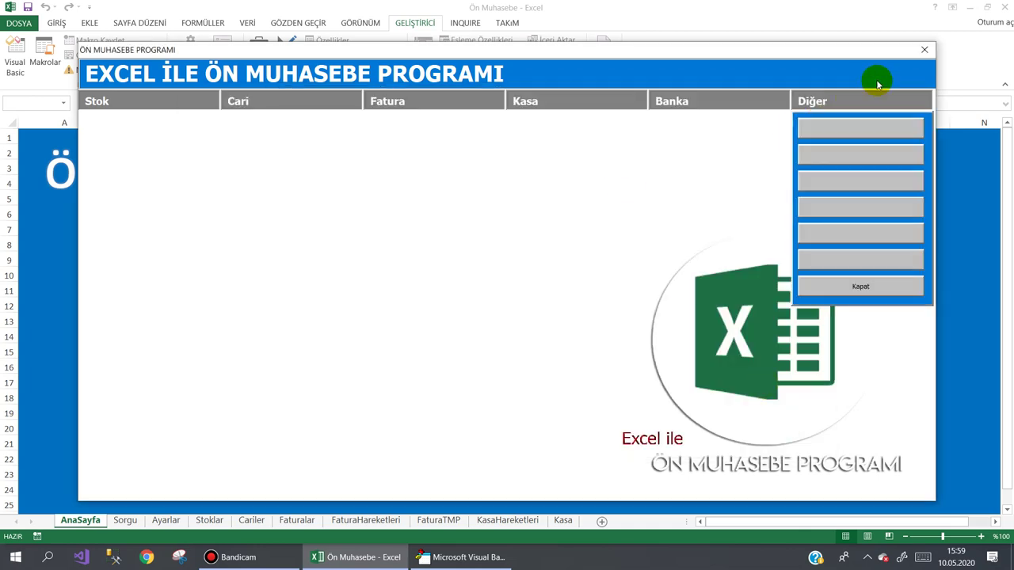
click(864, 286)
Replace MsgBox it with 'If it = 1 Then BorcluCarileriListele: Exit Sub' in UserForm_Activate
click(453, 560)
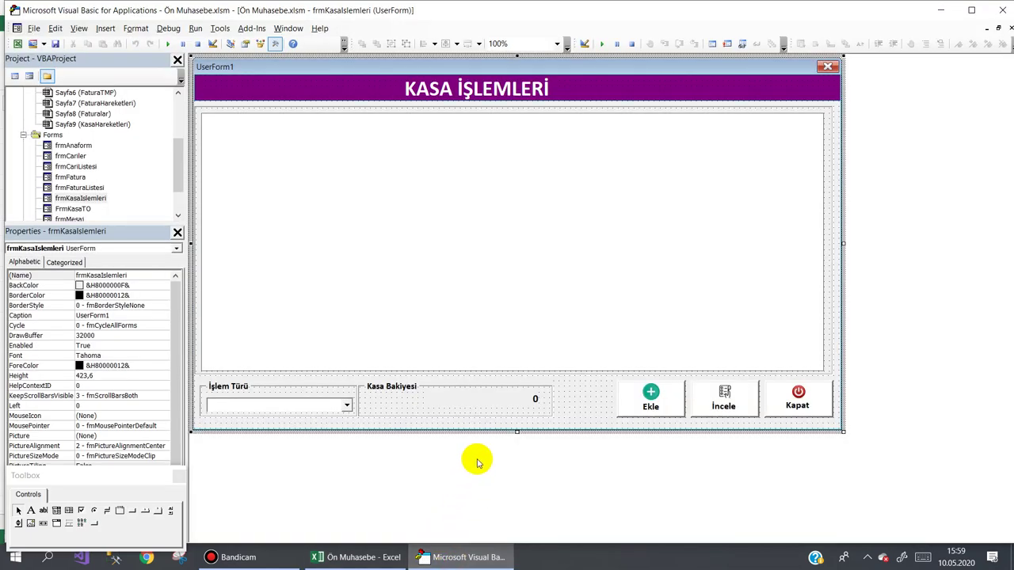
click(83, 210)
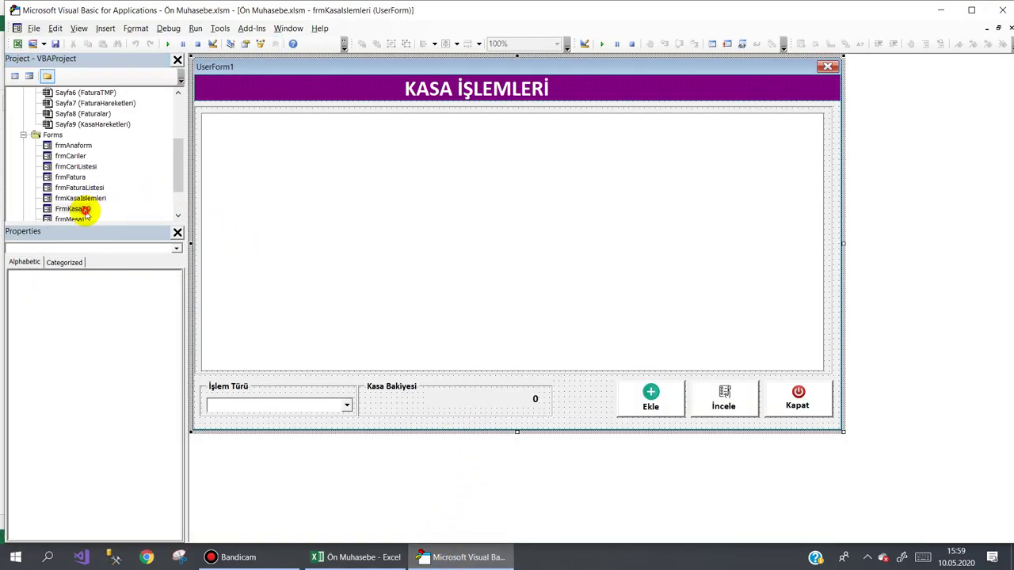
double_click(448, 324)
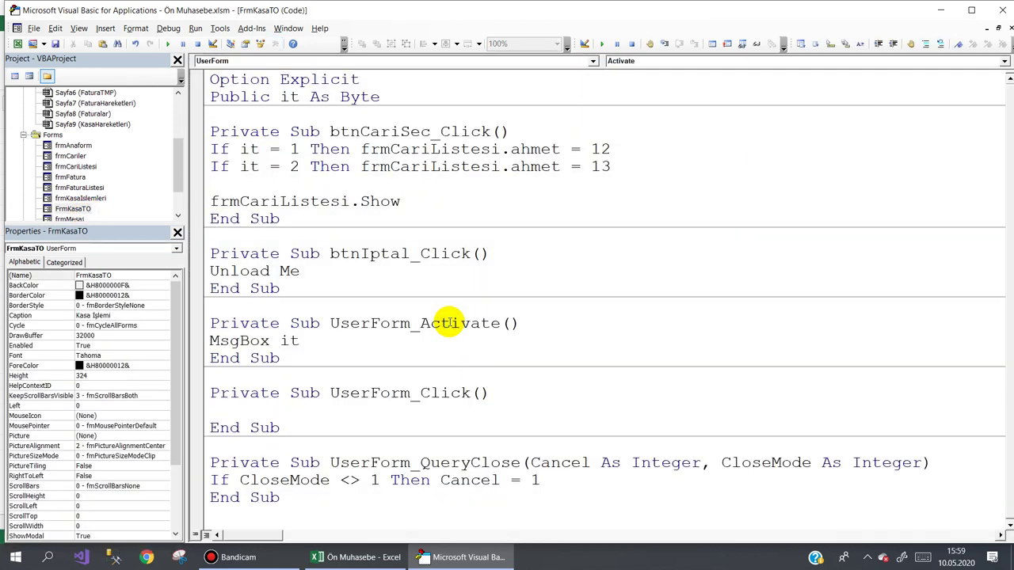
drag(301, 341, 198, 340)
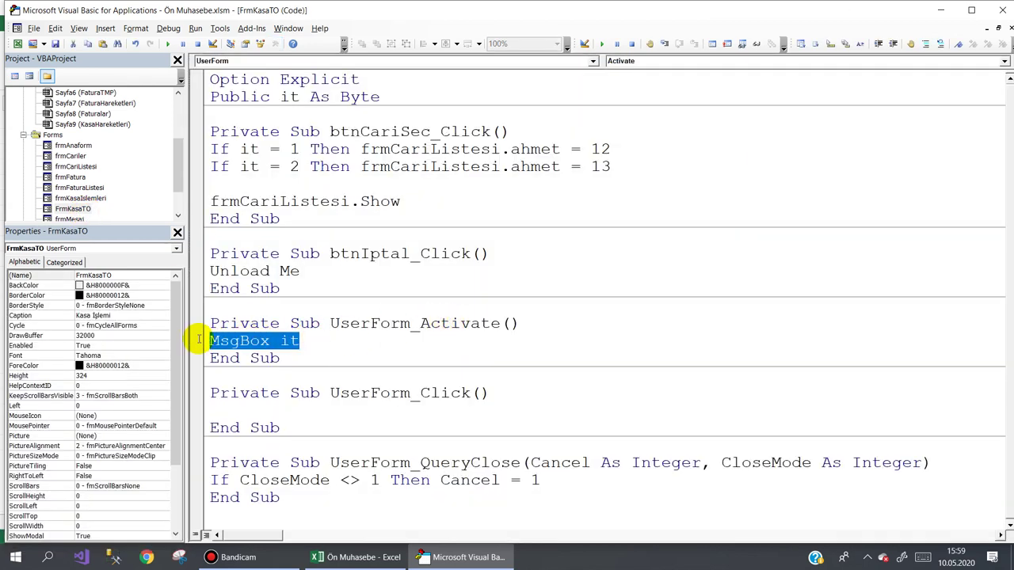
text(i)
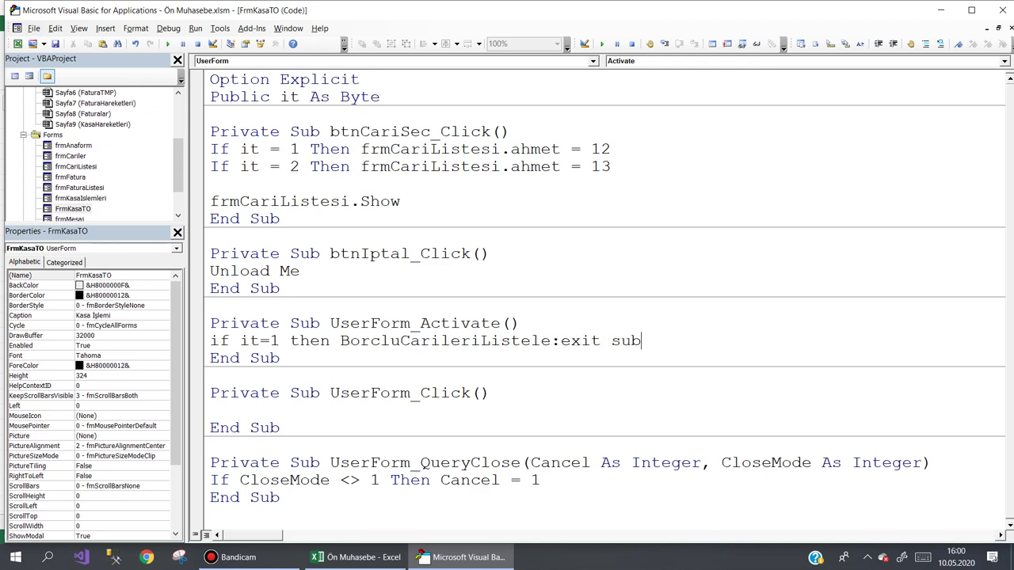
key(Return)
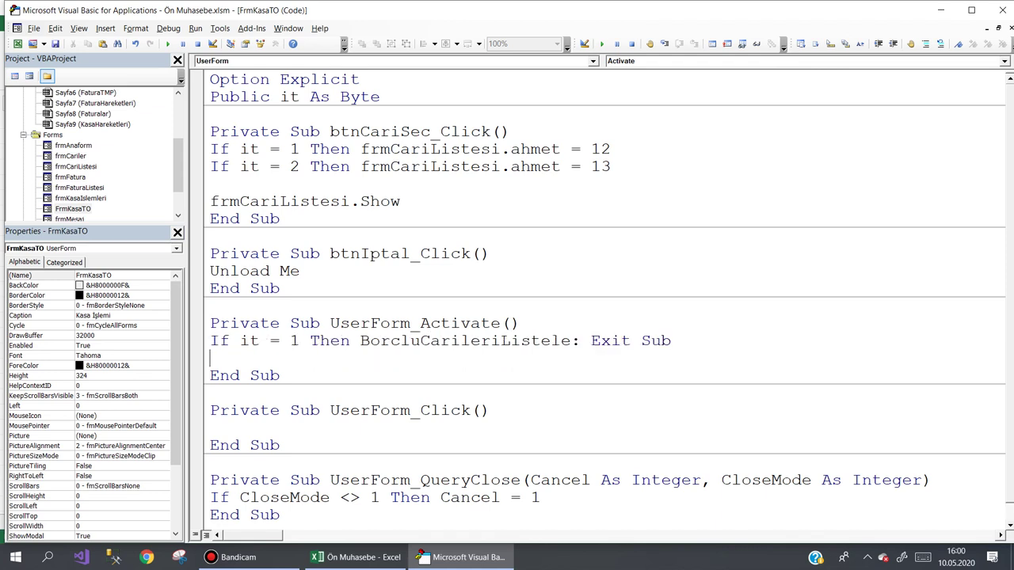
Duplicate the line and change it to it = 2 calling AlacakliCarileriListele
key(shift+Up)
key(ctrl+c)
key(Down)
key(ctrl+v)
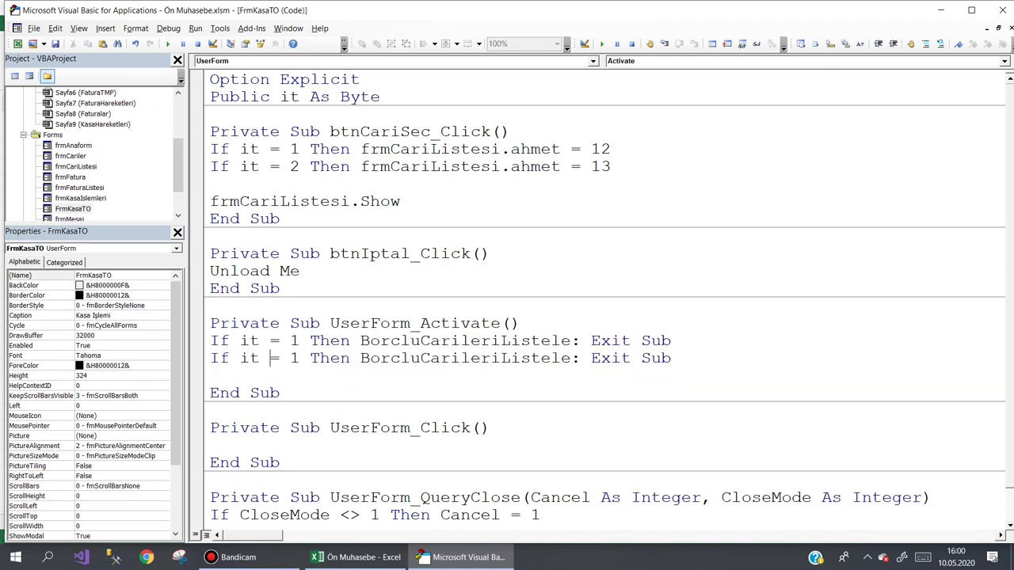
click(290, 358)
key(Delete)
text(2 Then )
text(Alac)
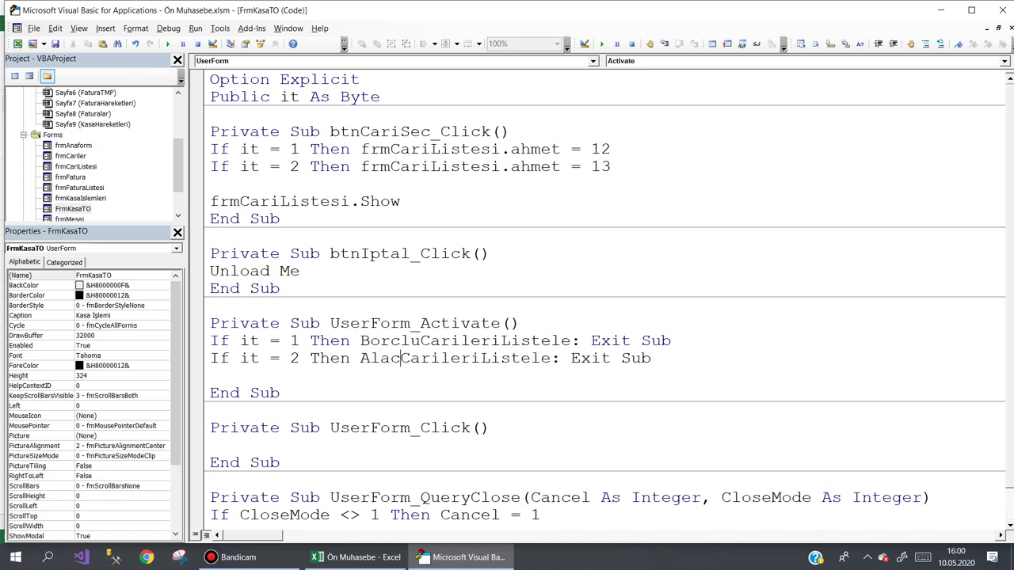
text(akli)
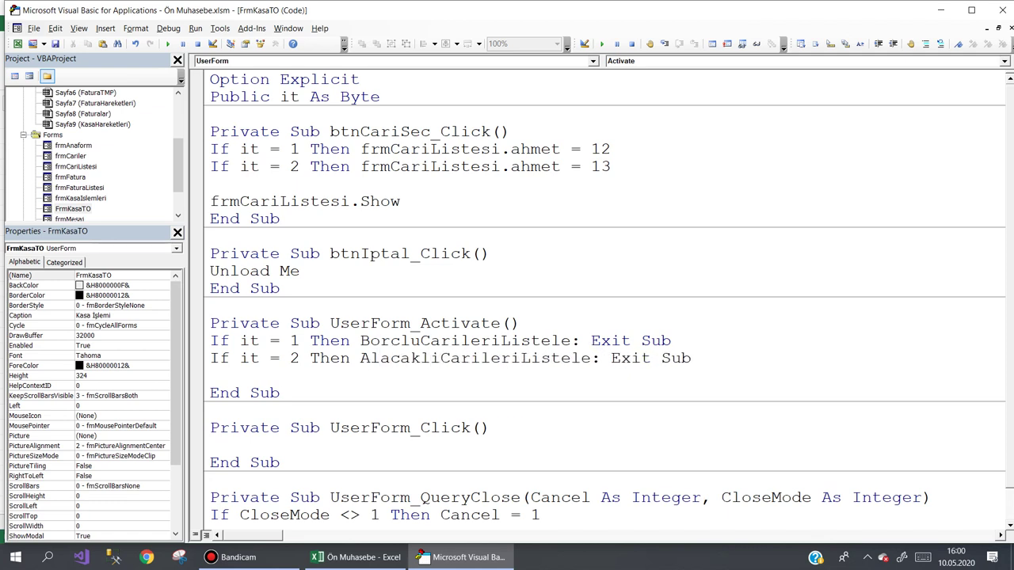
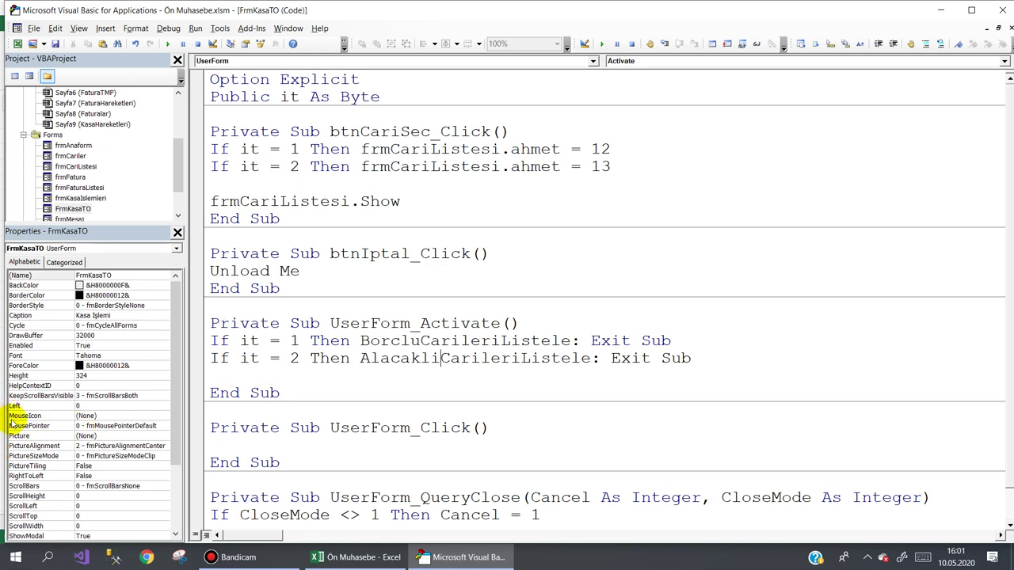
Delete the empty UserForm_Click sub from FrmKasaTO's code
click(712, 362)
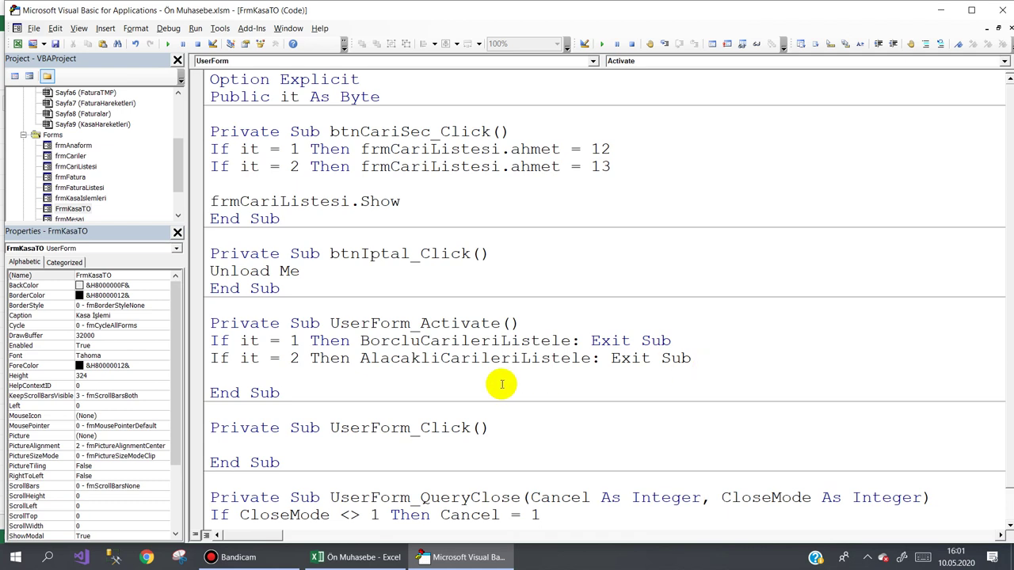
drag(360, 341, 572, 341)
key(ctrl+c)
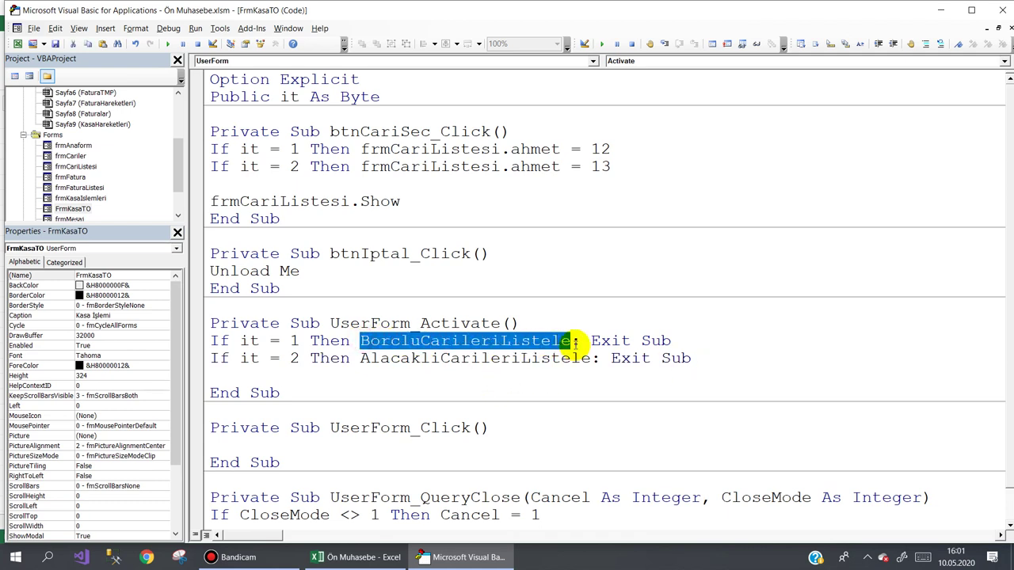
drag(325, 460, 172, 432)
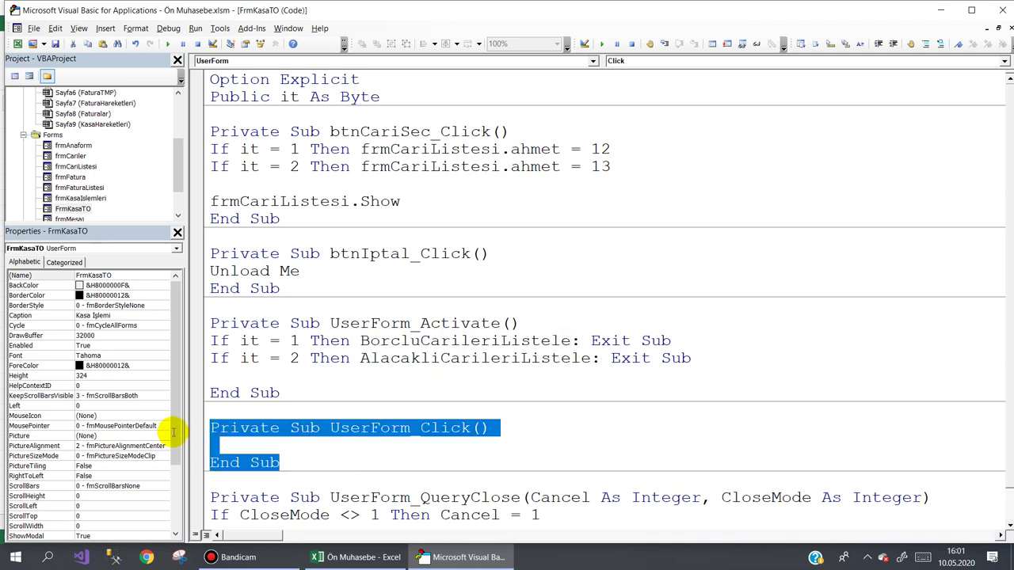
click(380, 451)
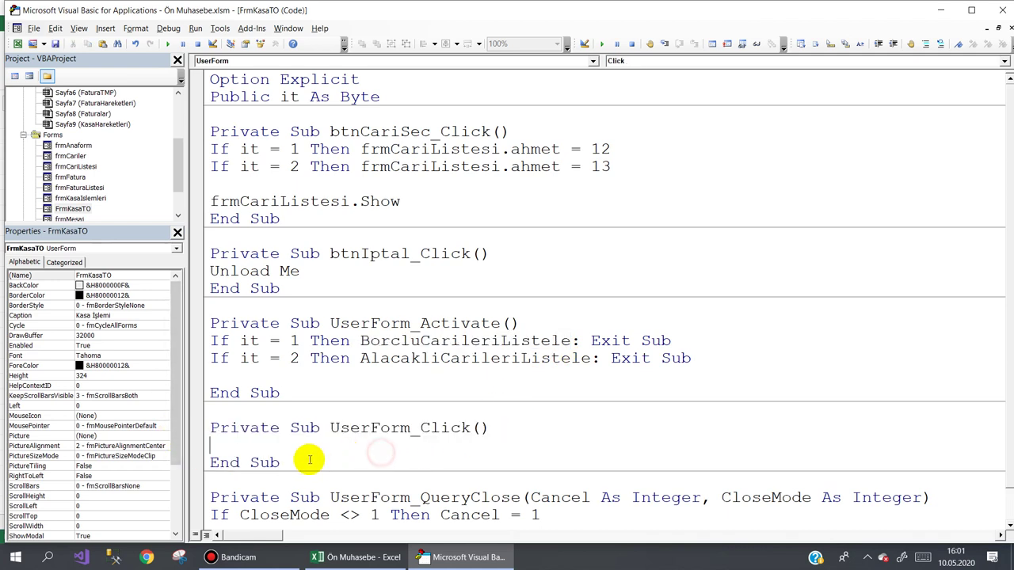
drag(310, 462, 185, 430)
key(Delete)
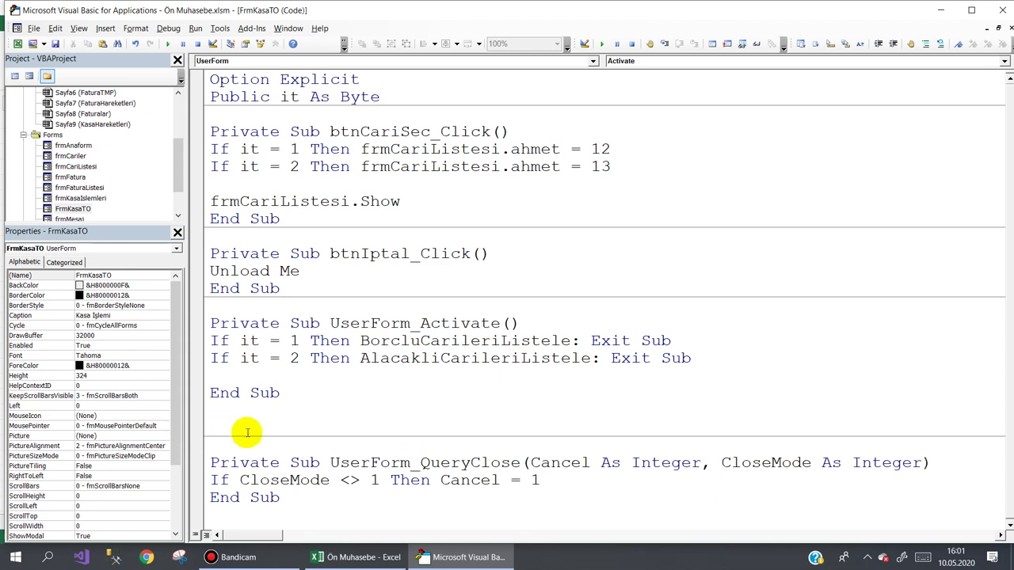
Declare an empty Sub BorcluCarileriListele() below UserForm_Activate
click(218, 418)
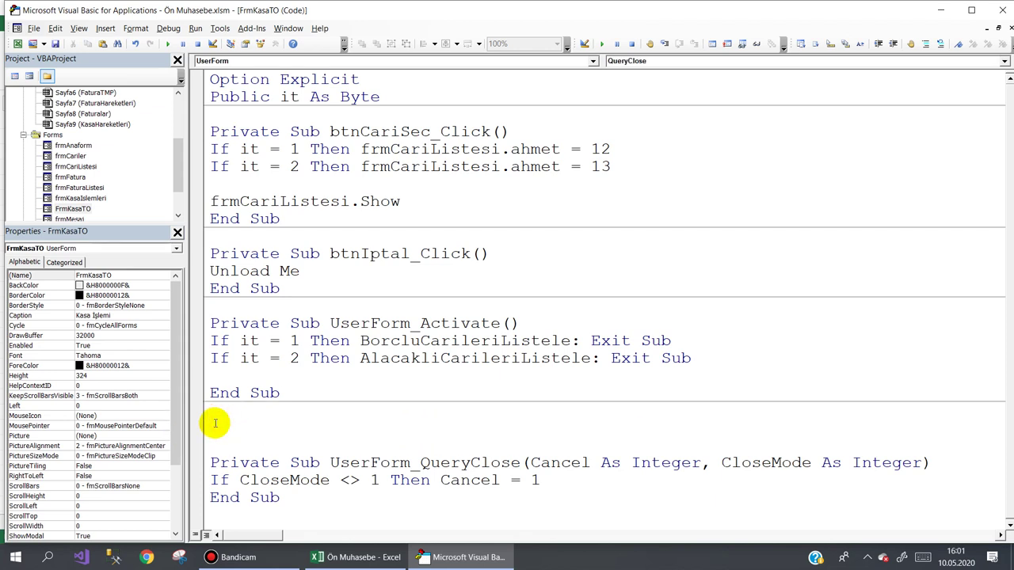
key(ctrl+v)
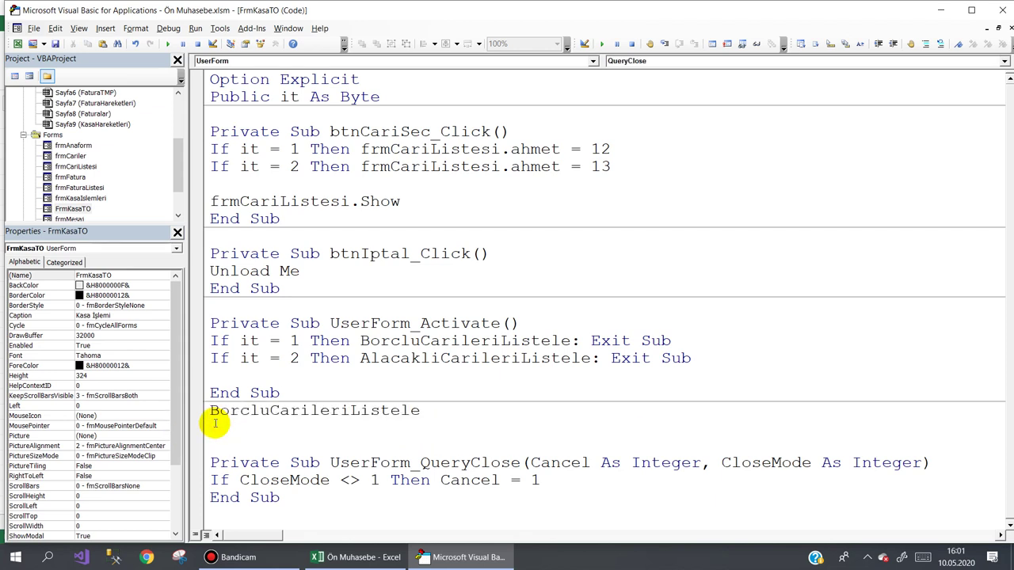
key(shift+Home)
text(su)
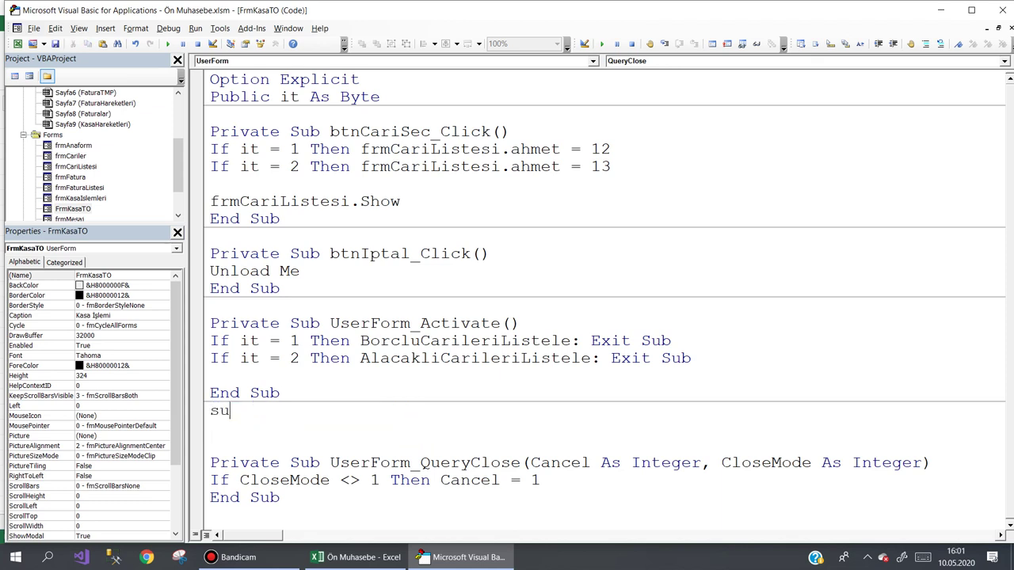
text(b)
key(ctrl+v)
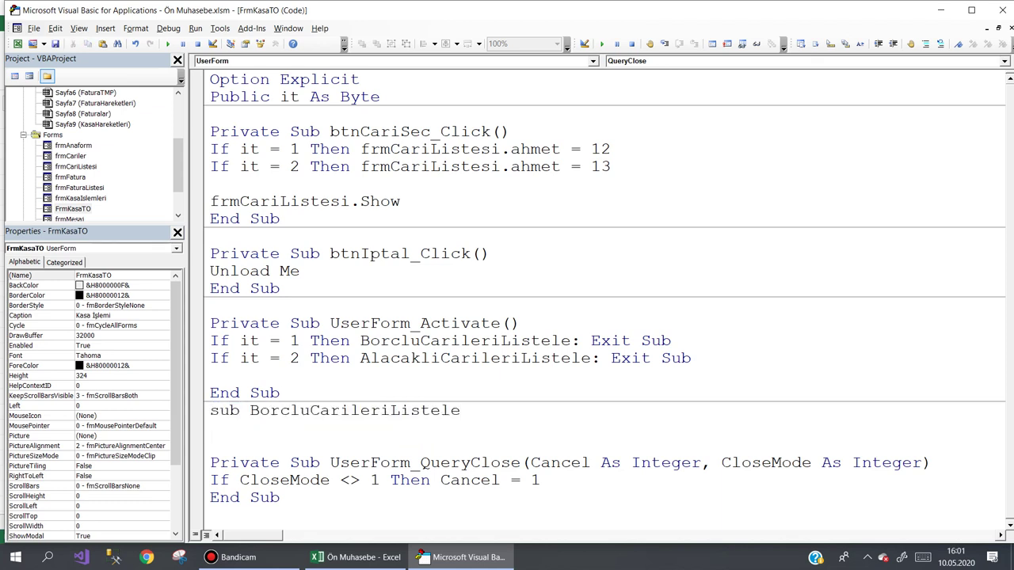
key(Return)
key(Down)
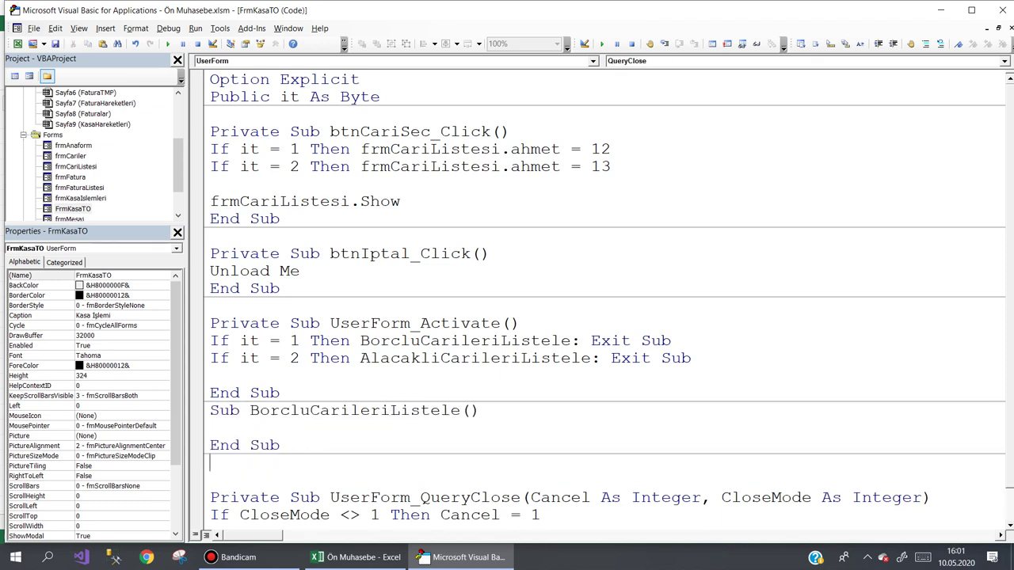
Declare an empty Sub AlacakliCarileriListele() below BorcluCarileriListele
drag(595, 358, 365, 369)
key(ctrl+c)
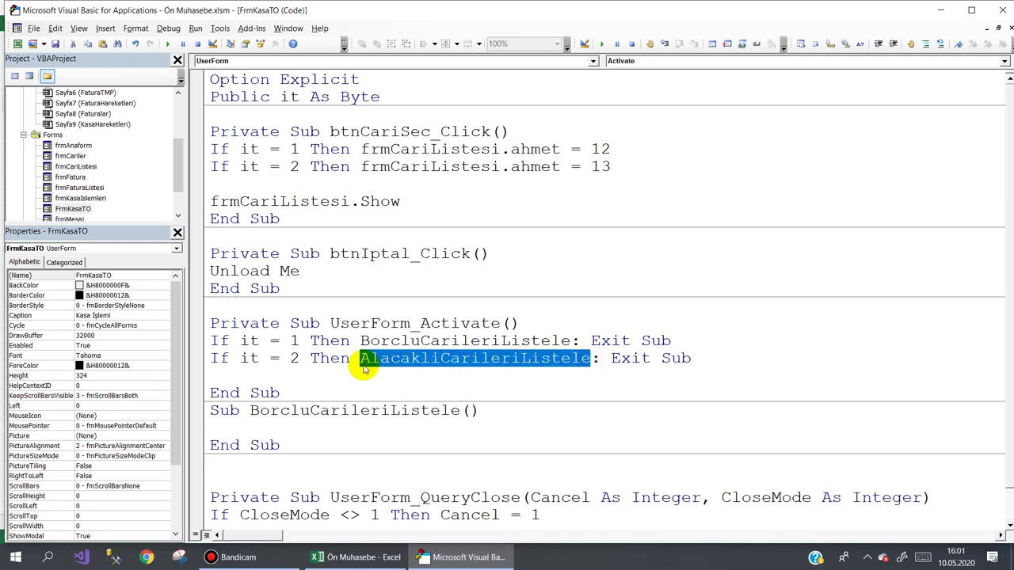
click(269, 463)
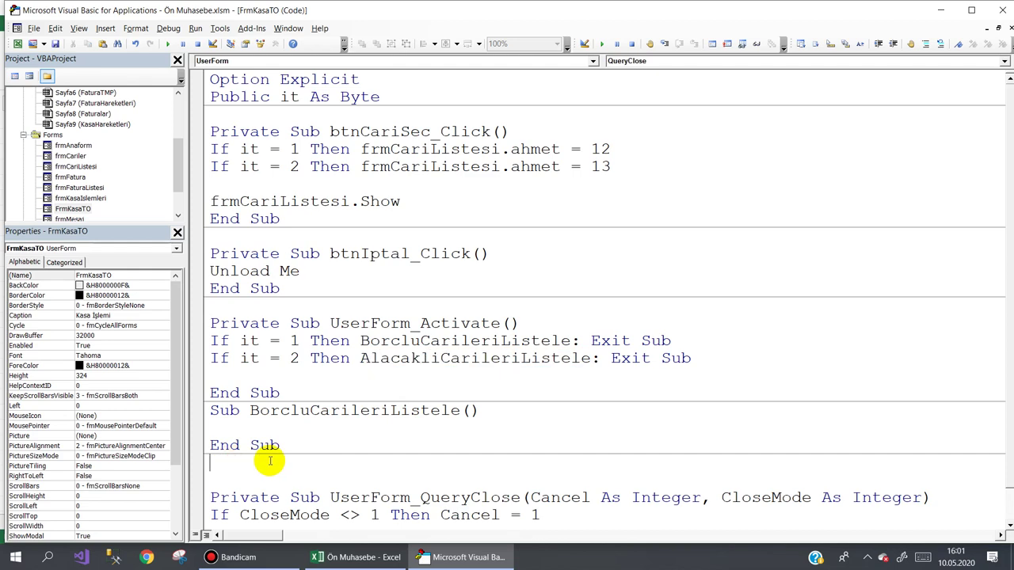
text(sub)
key(ctrl+v)
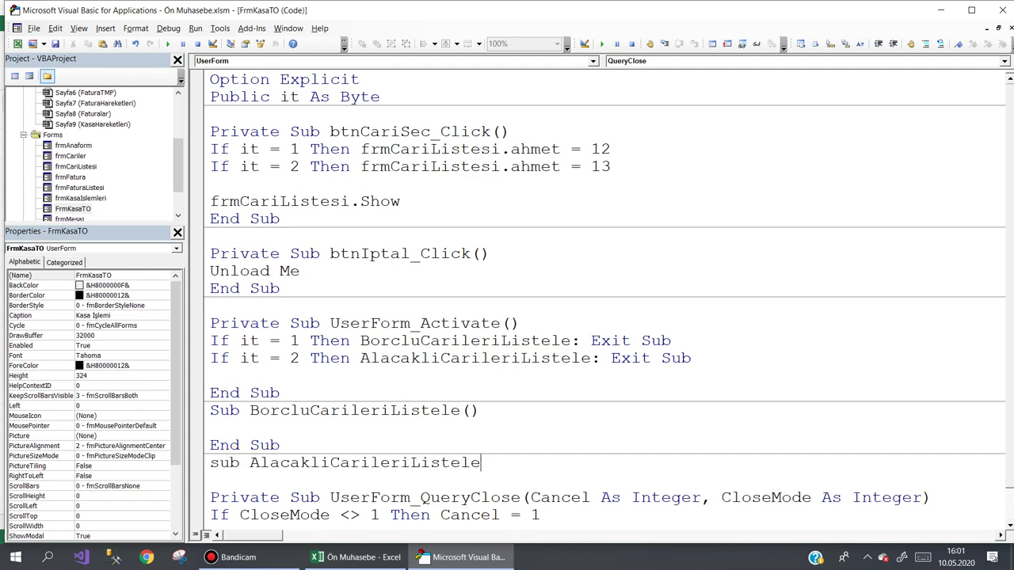
key(Return)
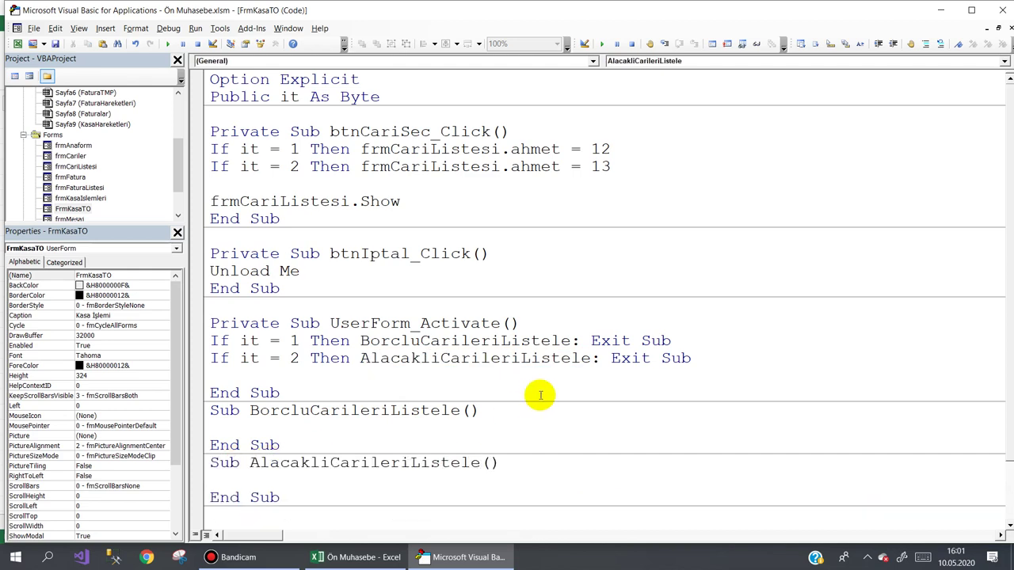
scroll(537, 393, down, 1)
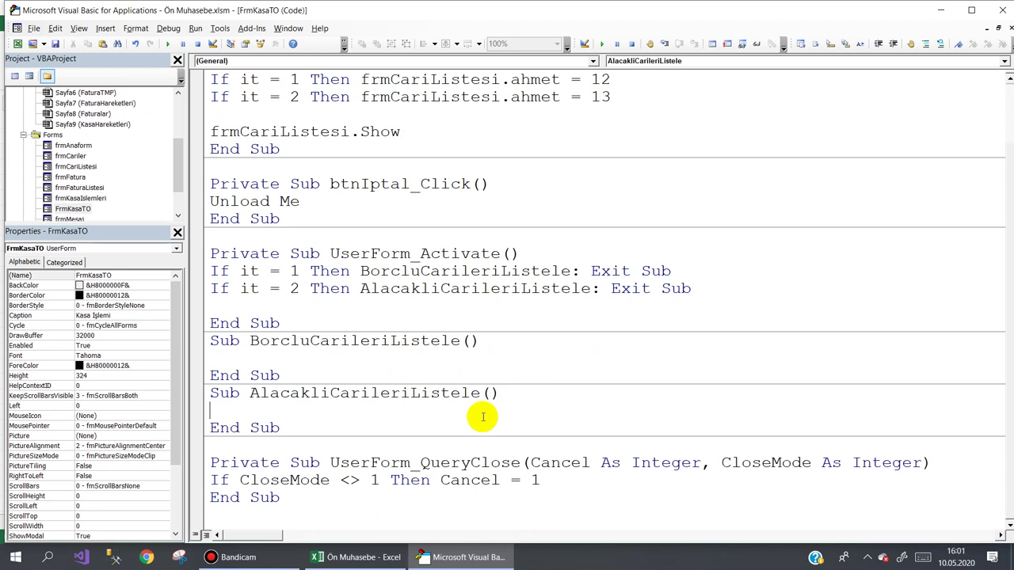
click(290, 429)
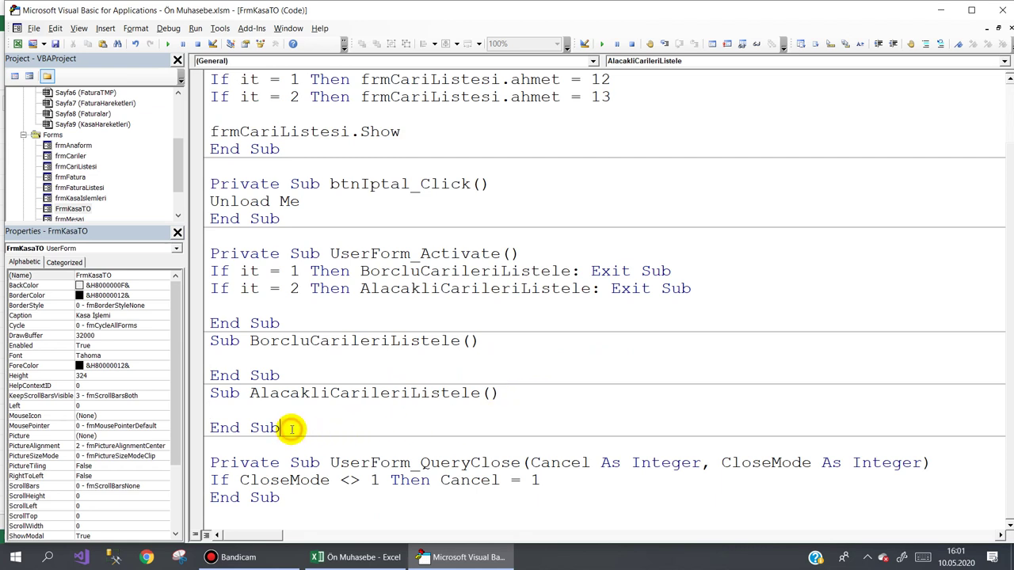
Insert a blank line after the UserForm_Activate sub
click(293, 325)
key(Return)
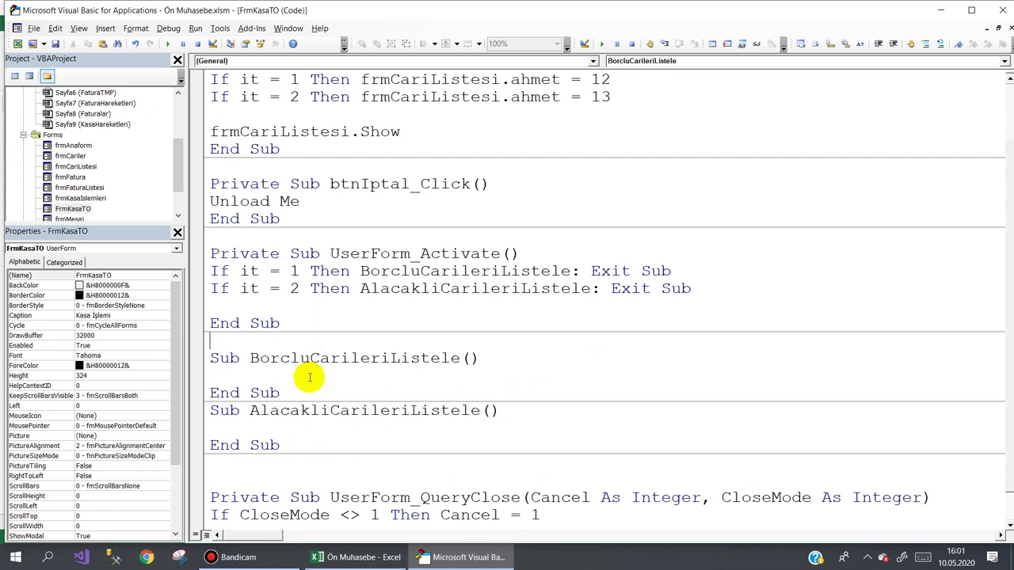
click(239, 377)
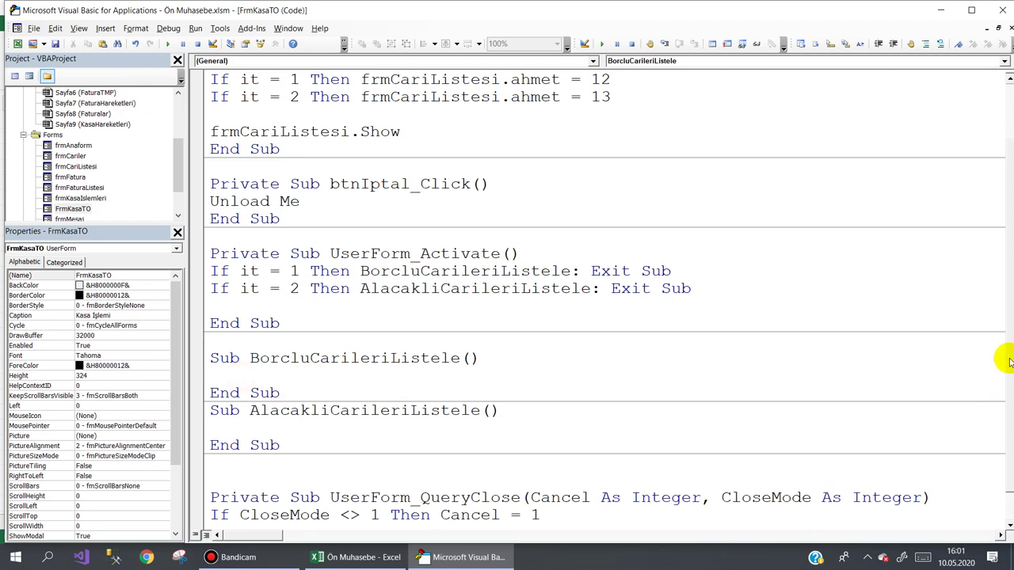
scroll(1010, 438, up, 2)
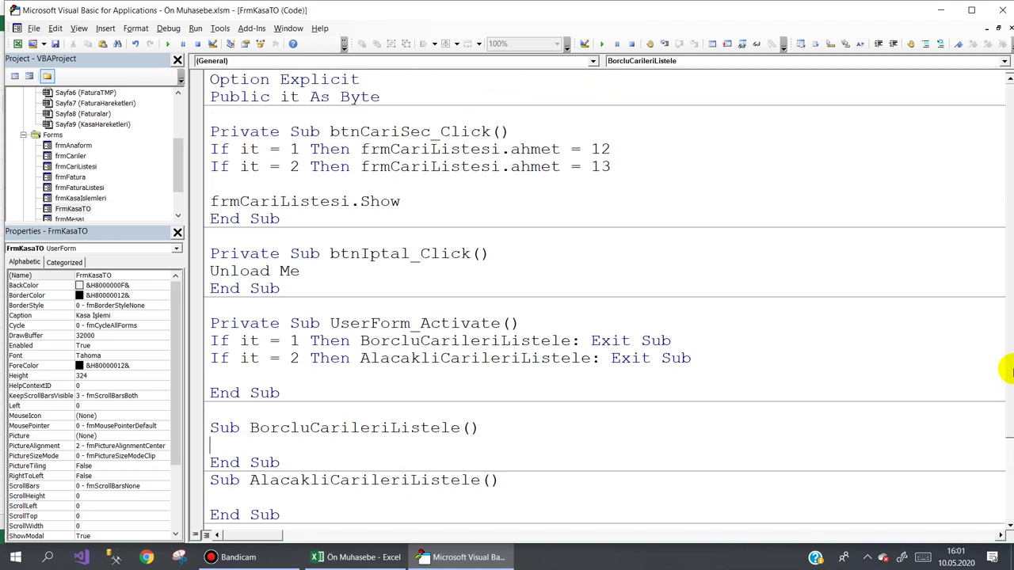
scroll(1006, 354, down, 2)
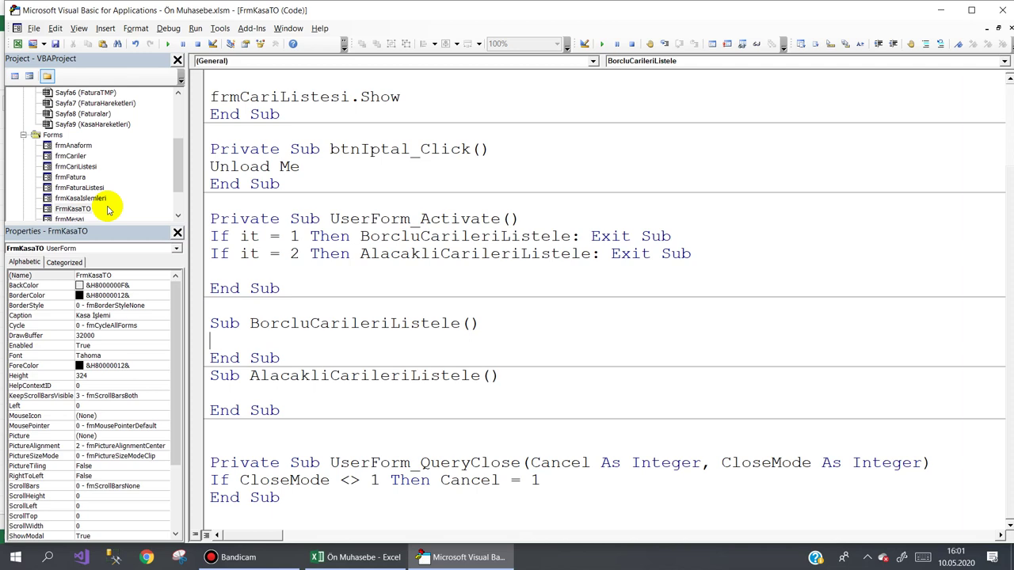
double_click(69, 209)
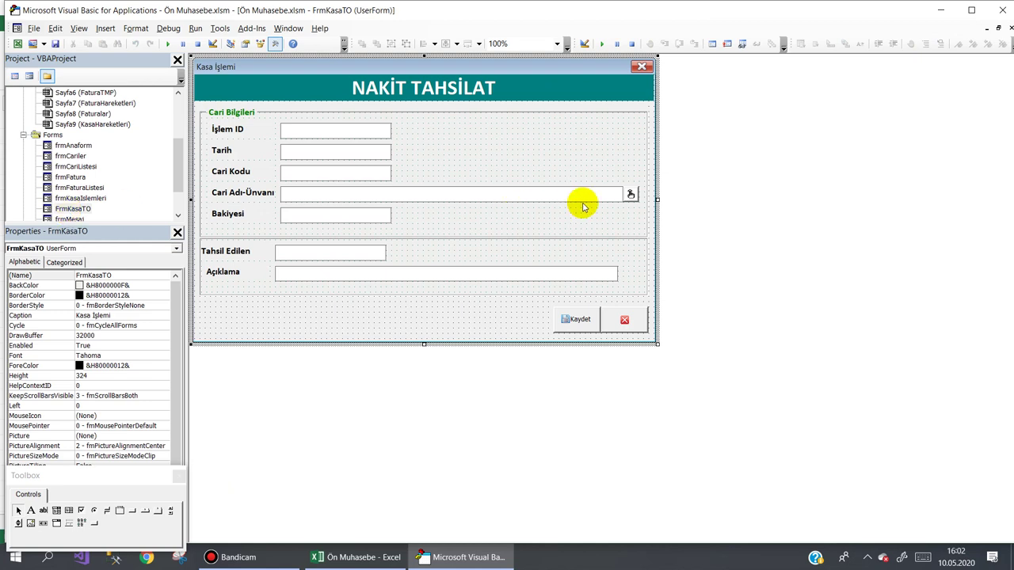
click(631, 194)
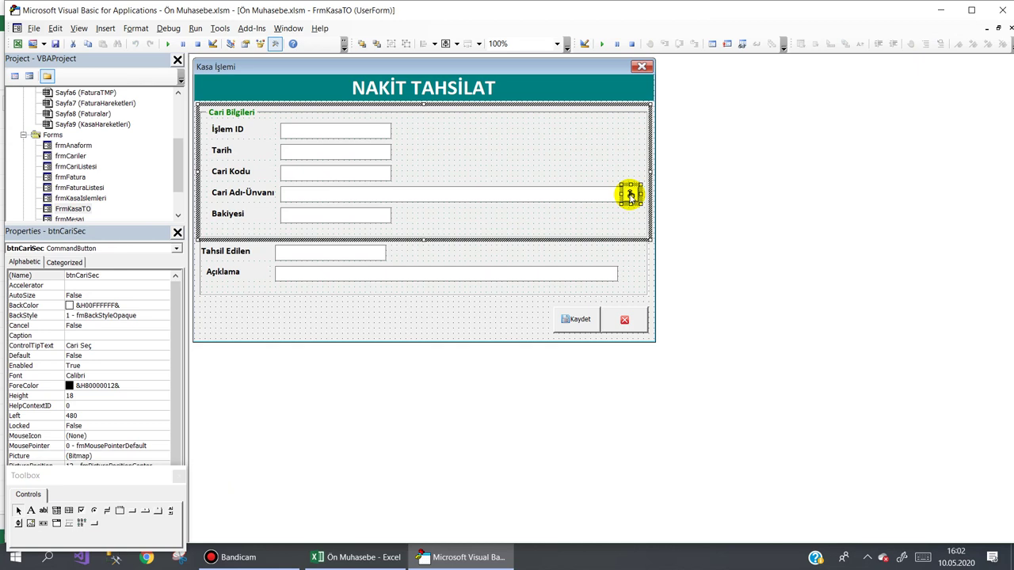
double_click(631, 194)
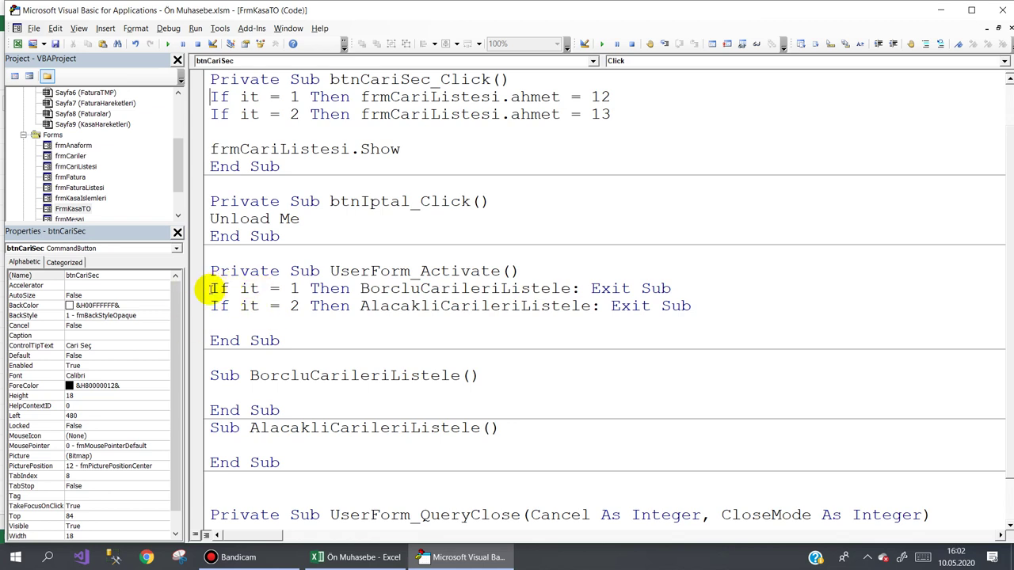
Delete the empty BorcluCarileriListele and AlacakliCarileriListele stubs from FrmKasaTO
click(213, 289)
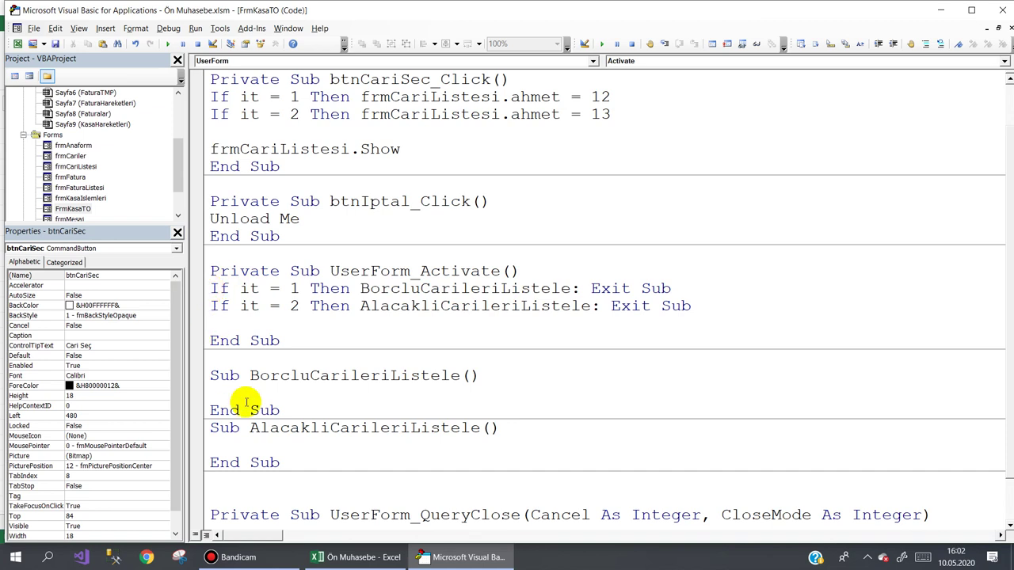
mouse_move(285, 465)
mouse_down()
mouse_move(225, 427)
mouse_move(192, 381)
mouse_up()
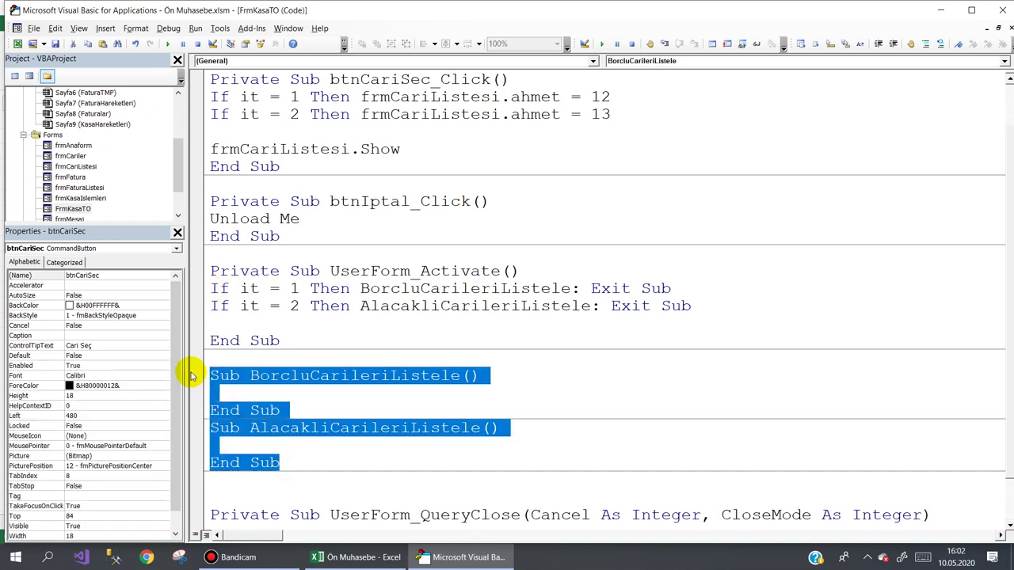
key(Delete)
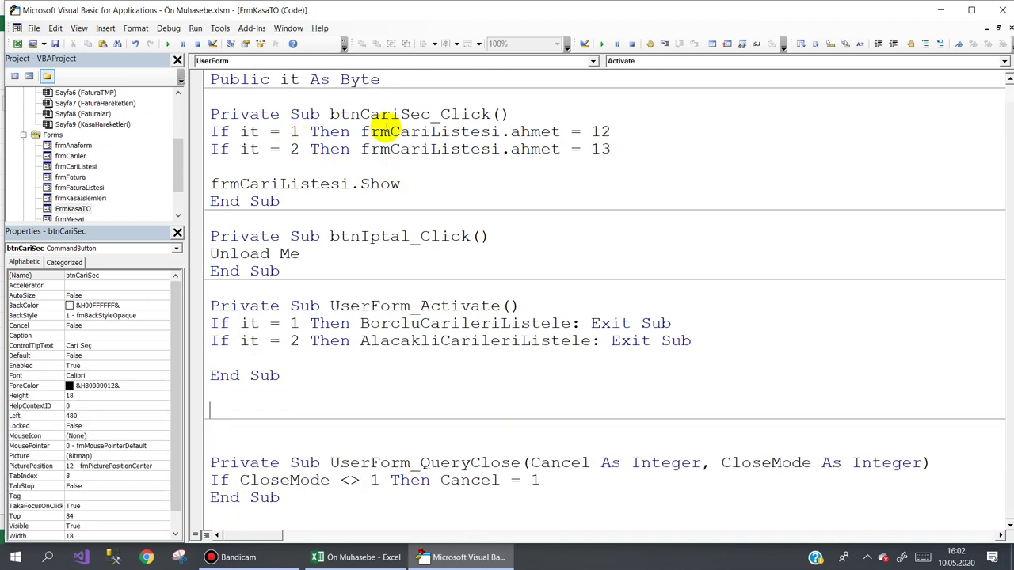
Review the ahmet = 12 and 13 conditions, then delete the UserForm_Activate sub
drag(361, 132, 539, 135)
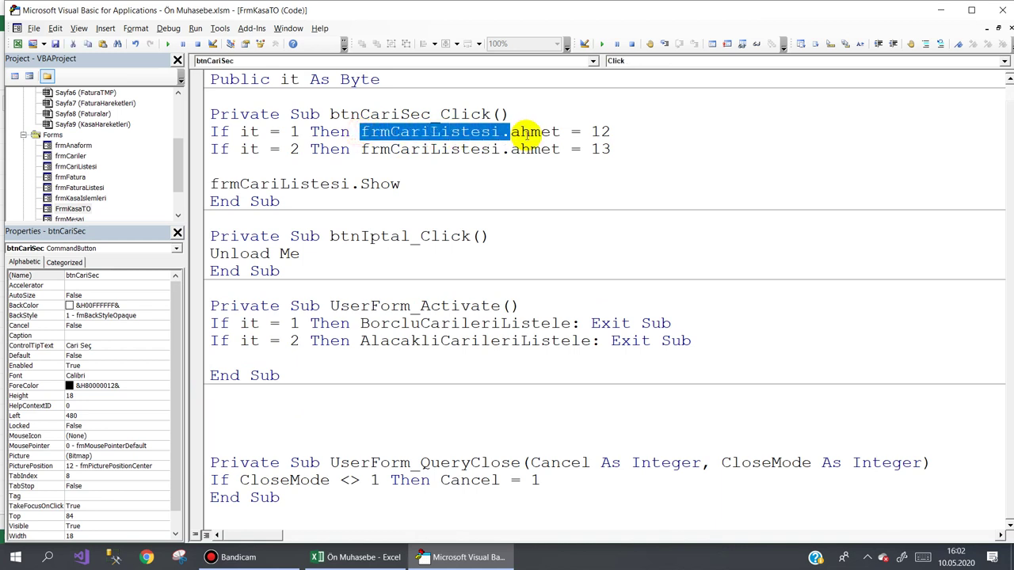
click(561, 132)
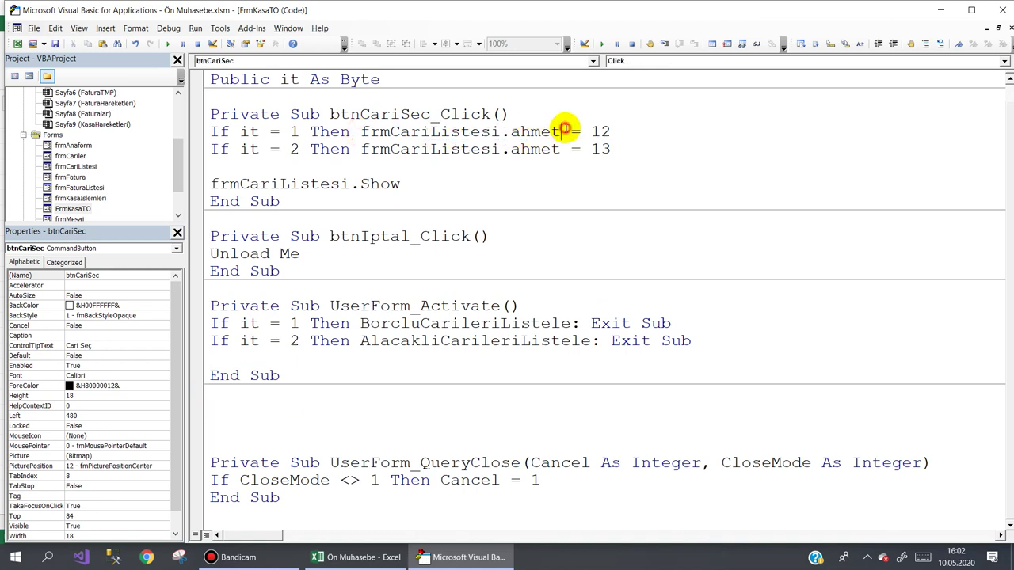
double_click(604, 132)
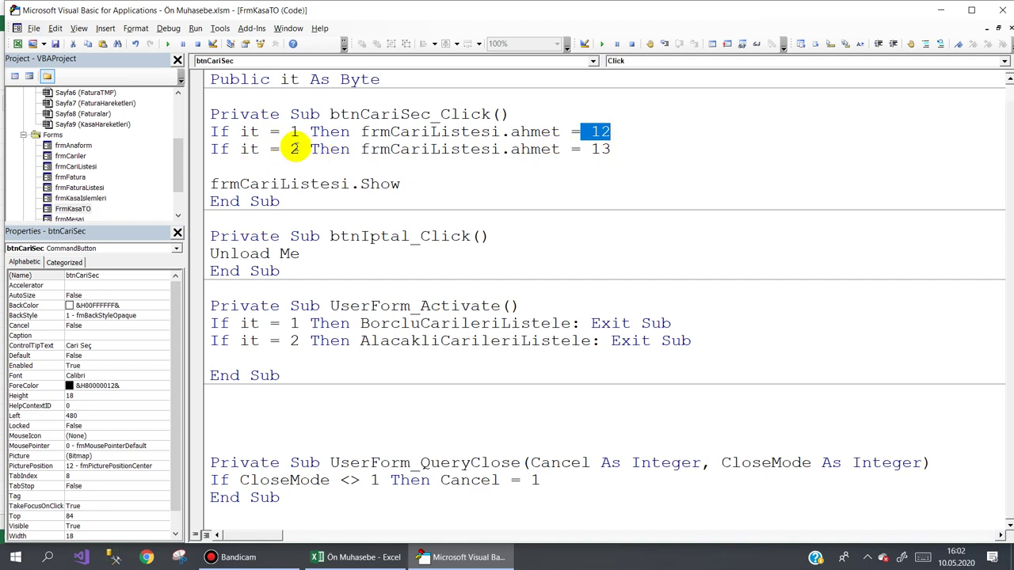
double_click(294, 150)
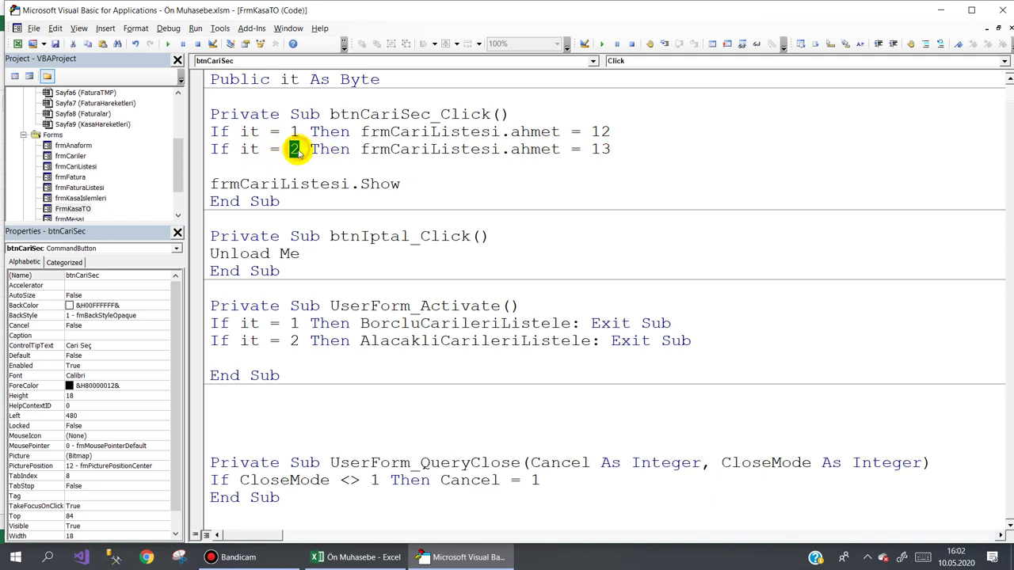
double_click(600, 149)
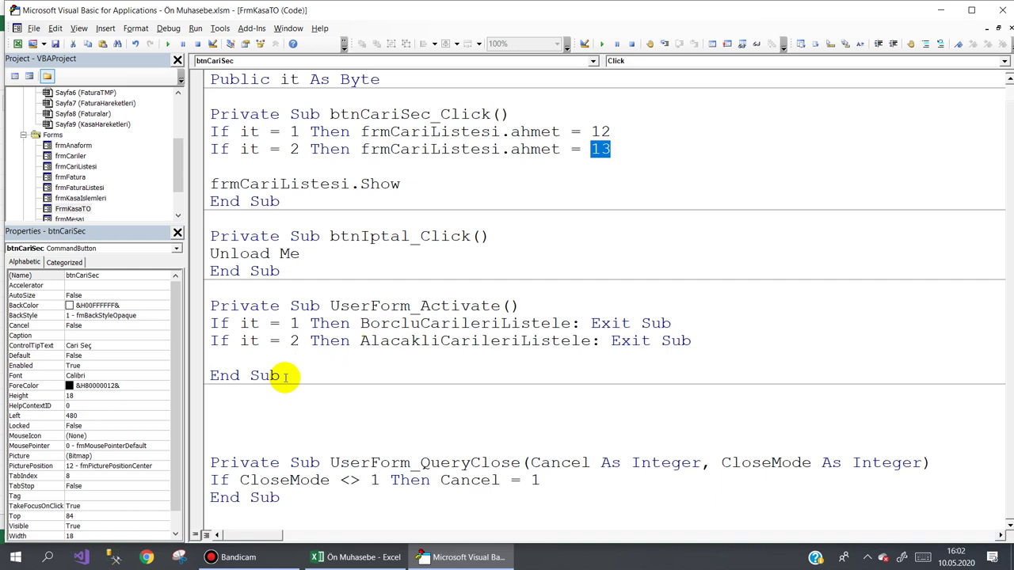
drag(286, 376, 173, 311)
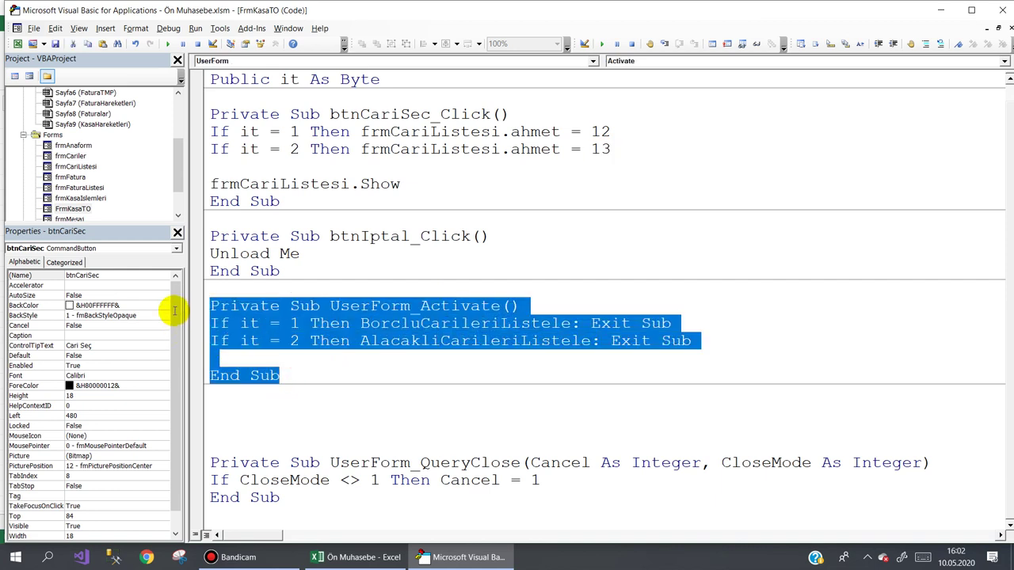
key(Delete)
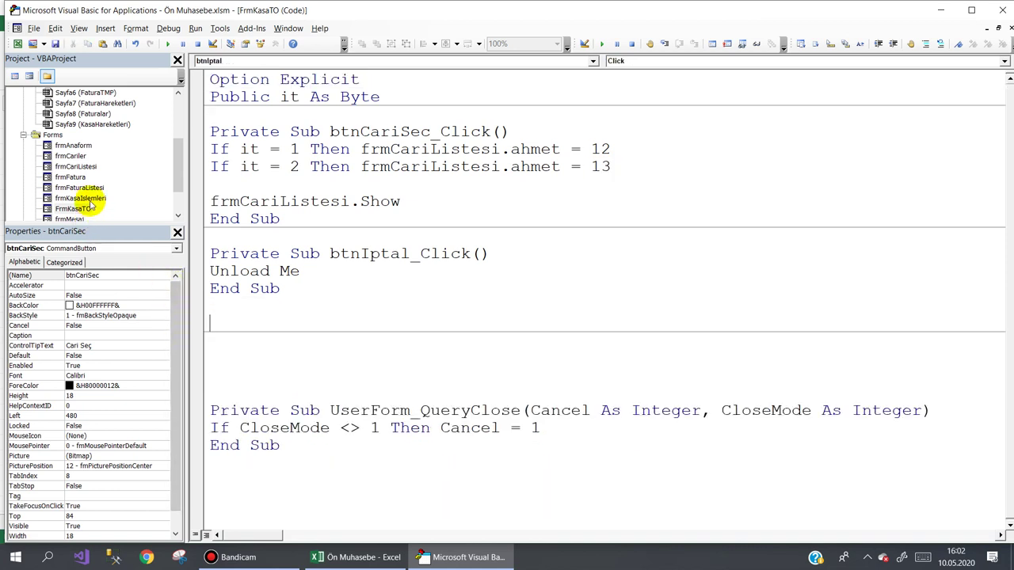
Open frmCariListesi's code and create its UserForm_Activate procedure
double_click(80, 167)
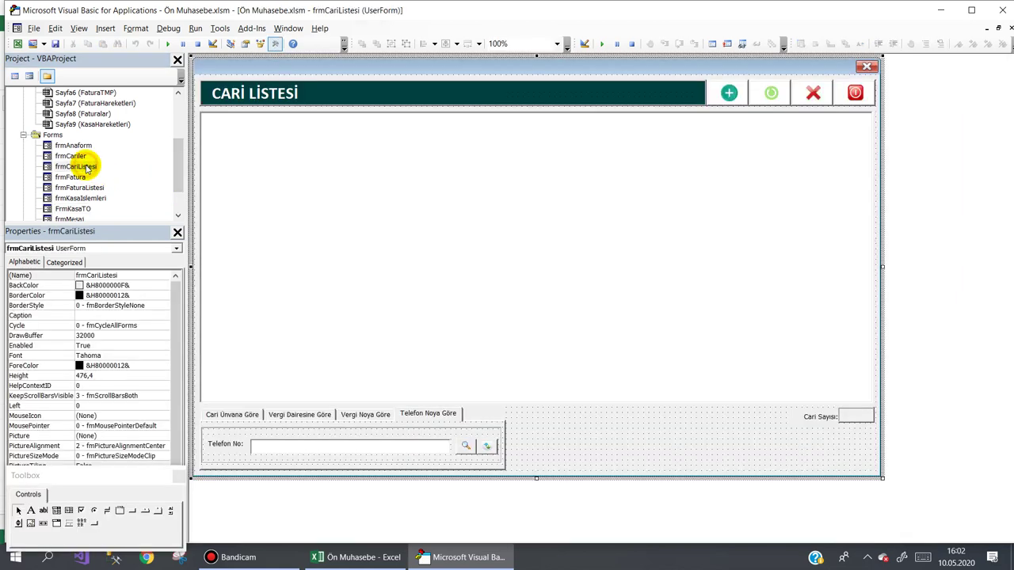
key(F7)
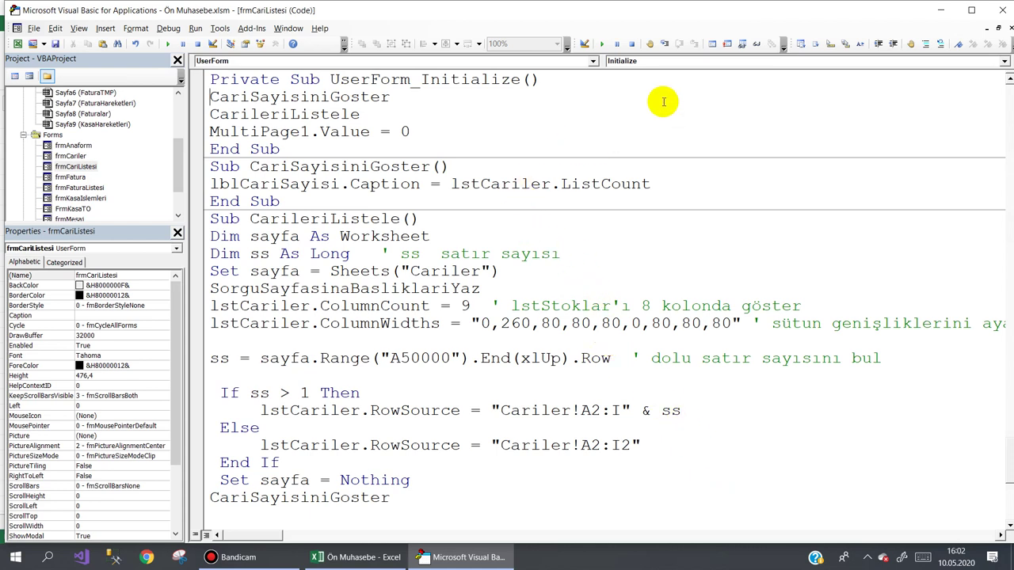
click(679, 62)
scroll(664, 89, up, 3)
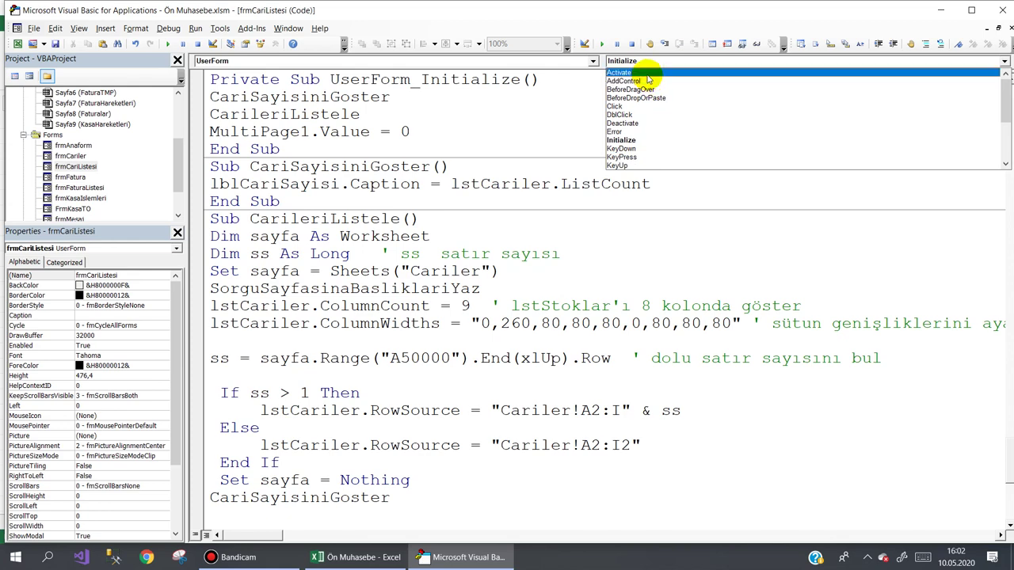
click(643, 73)
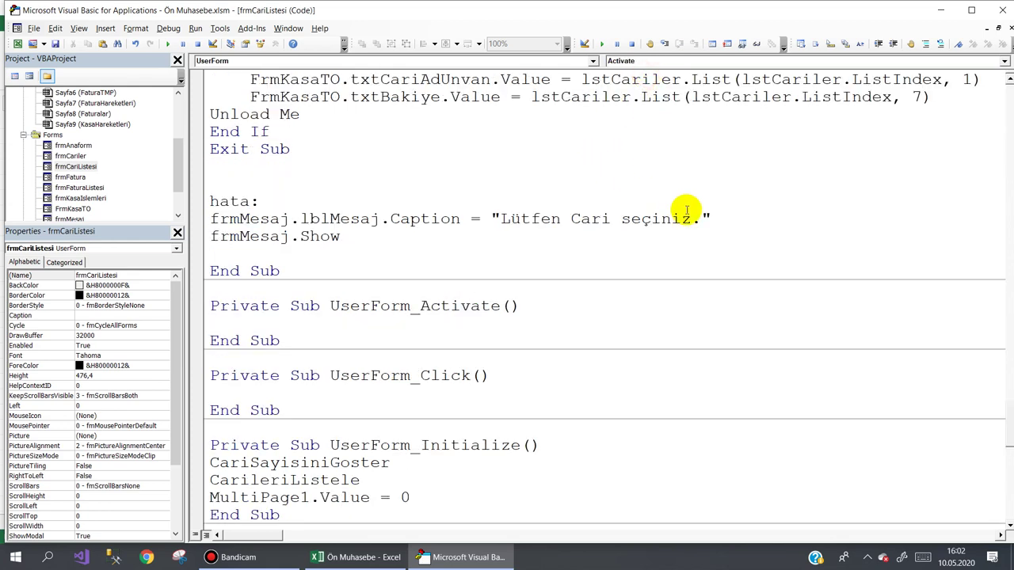
Add If ahmet=12 then BorcluCarileriListele and If ahmet=13 then AlacakliCarileriListele, each with Exit Sub
text(if ah)
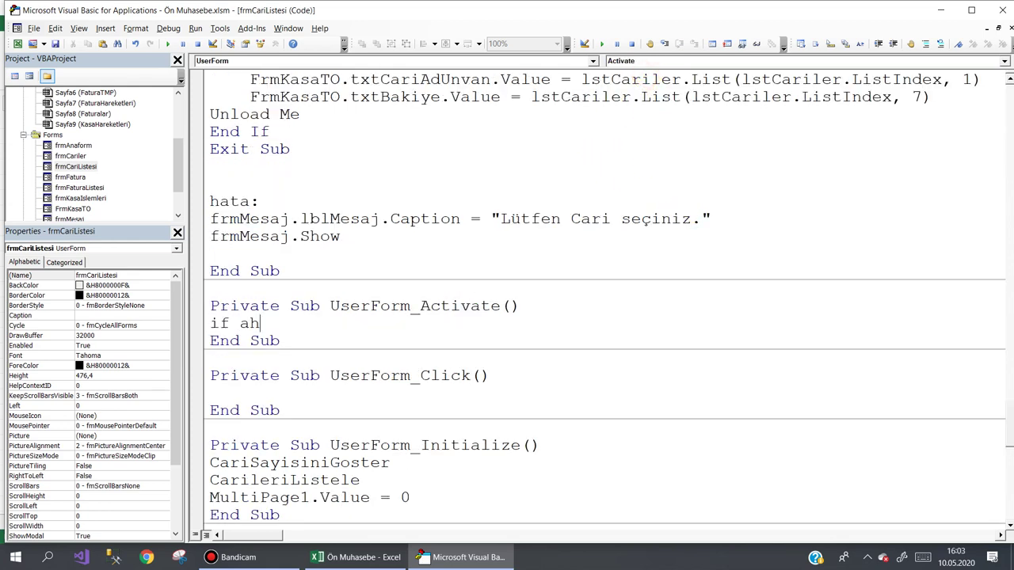
text(met)
text(=)
text(12 then )
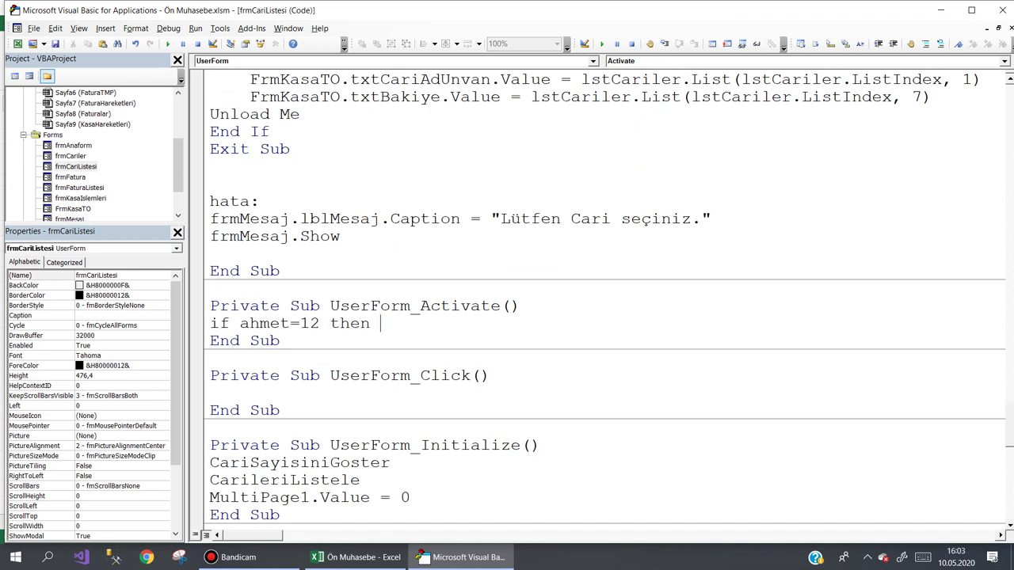
text(AlacakliCarileriListele)
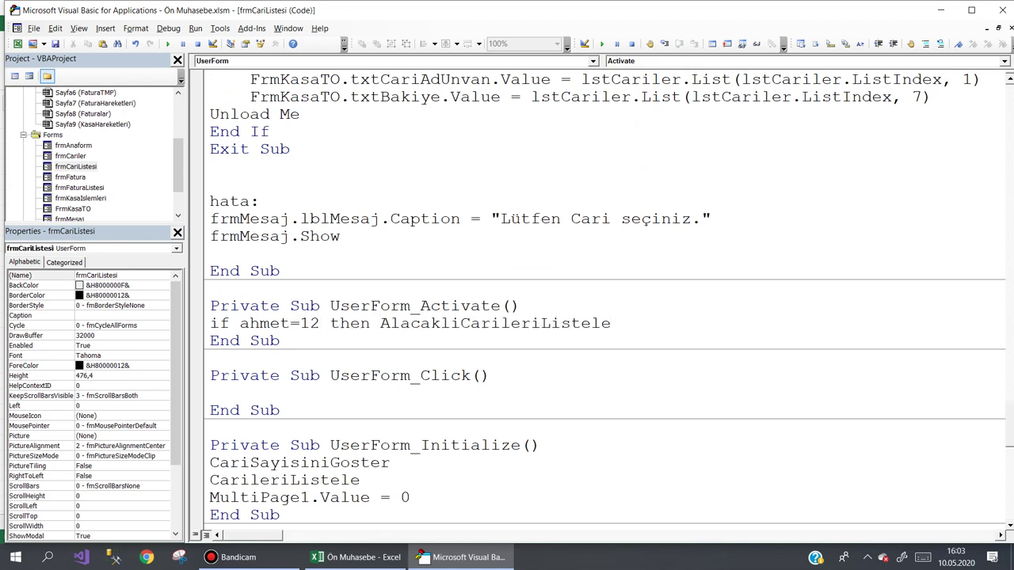
key(shift+Right)
key(shift+Right)
key(shift+Right)
key(shift+Right)
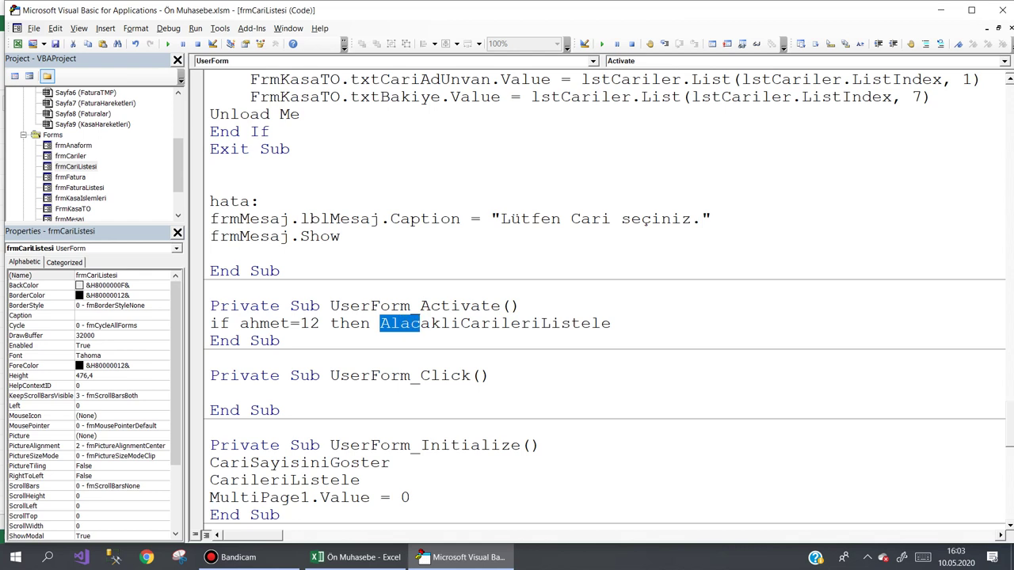
key(shift+Right)
key(shift+Right)
key(shift+Right)
key(shift+Right)
text(B)
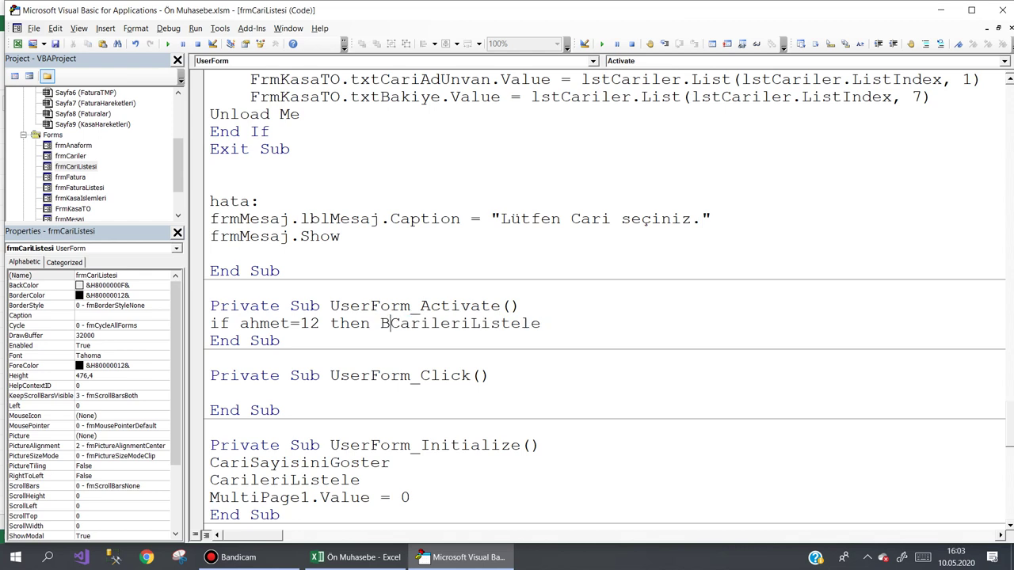
text(orclu)
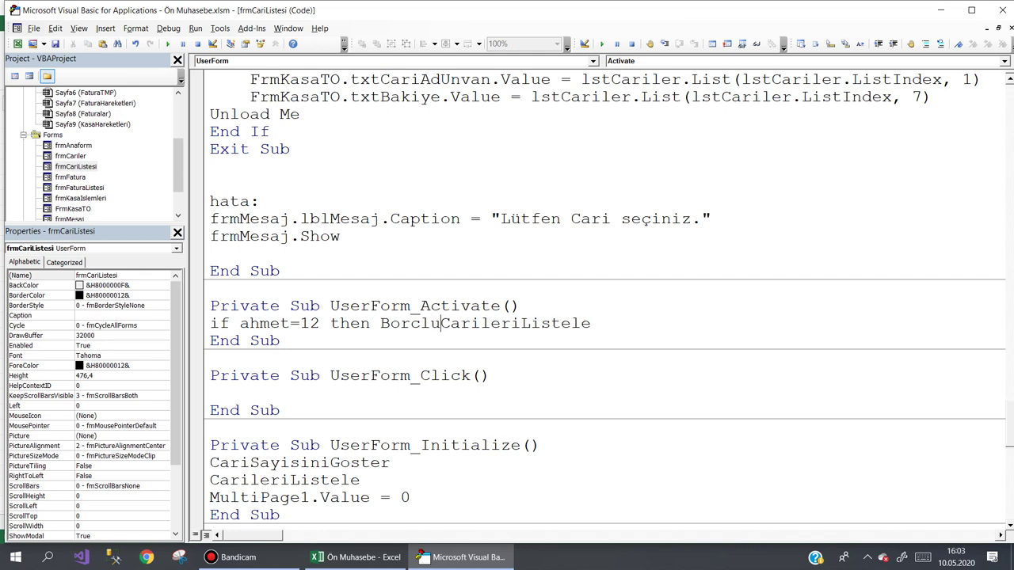
text(ex)
text(it sub)
key(Return)
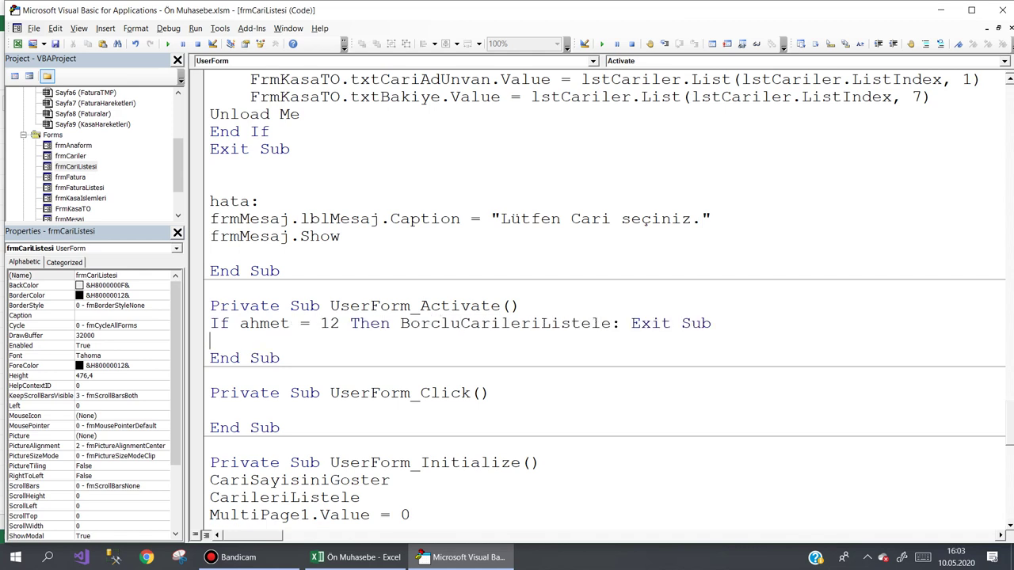
text(if)
text(ahmet=1)
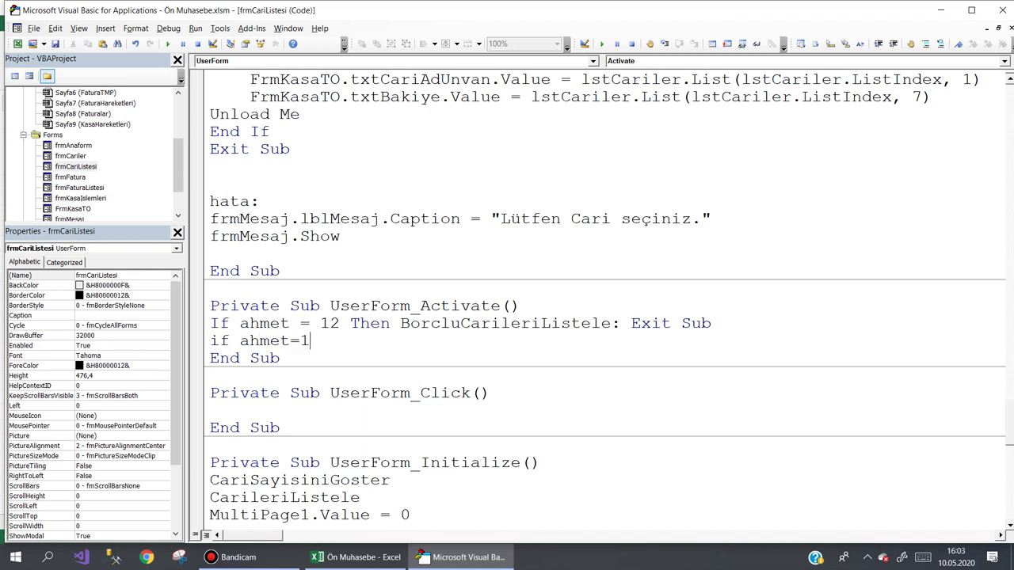
text(3 then )
text(AlacakliCarileriListele:)
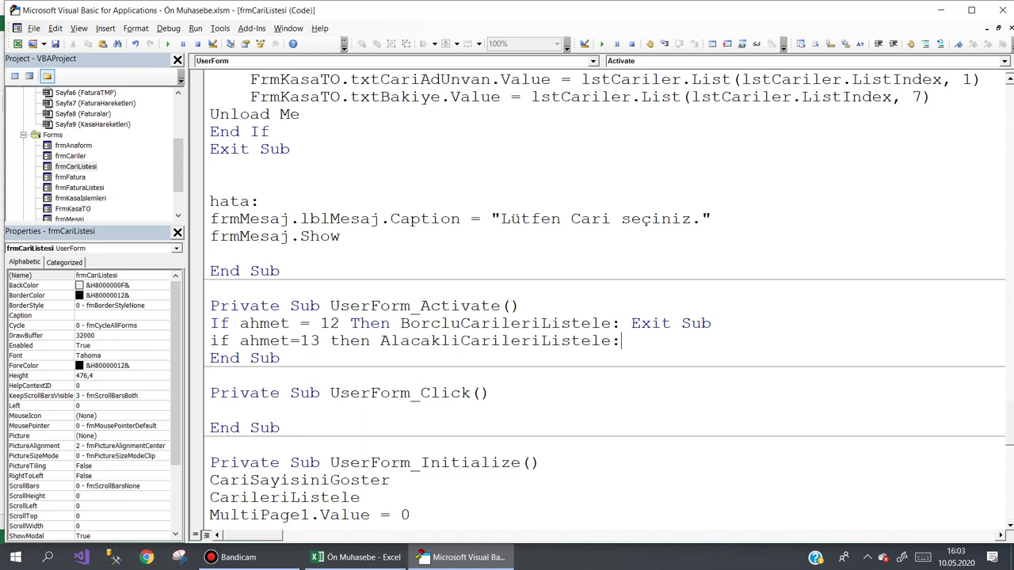
text(exit sub)
key(Up)
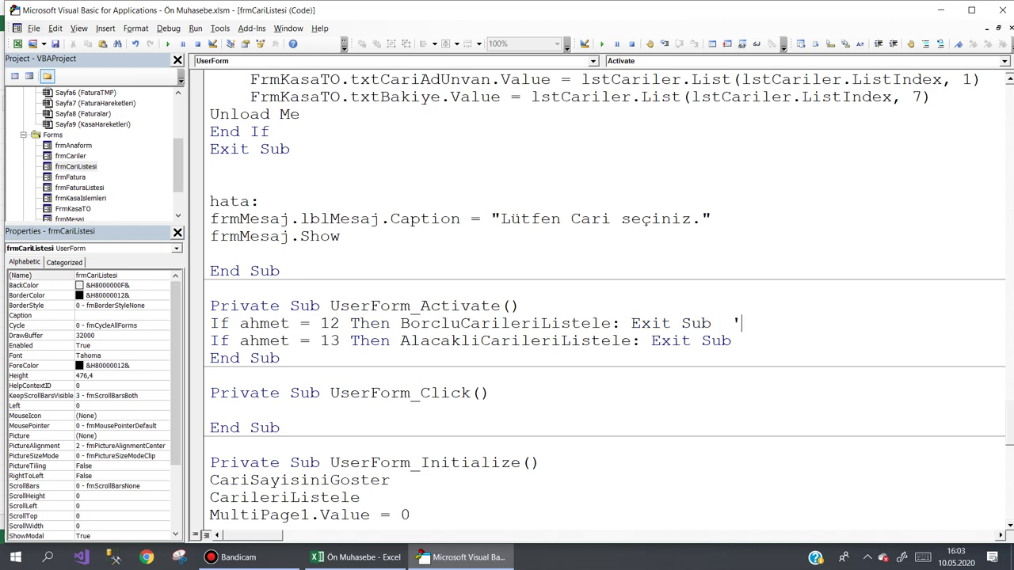
Comment the lines 'Buraya Taksilat için gelindiyse' and 'Buraya Ödeme için gelindiyse', aligning both comments
text( Buraya )
text(Ta)
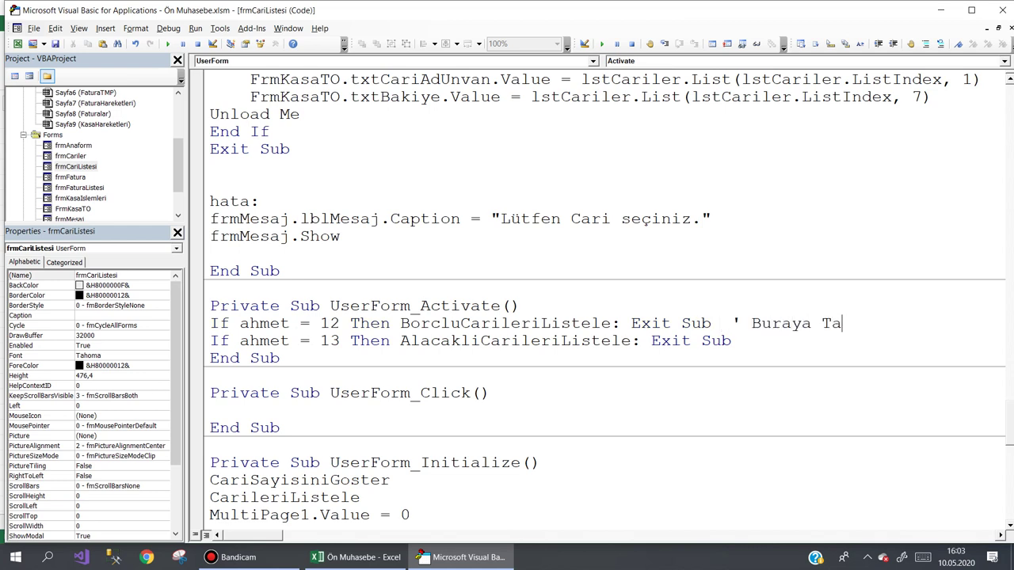
text(ksilat iç)
text(in gelindiy)
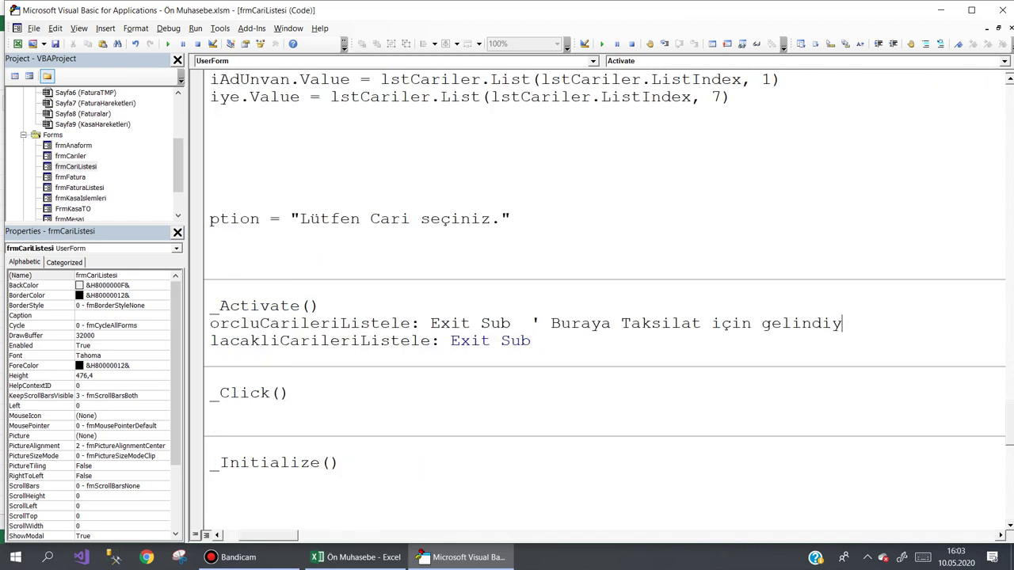
text(se)
click(531, 341)
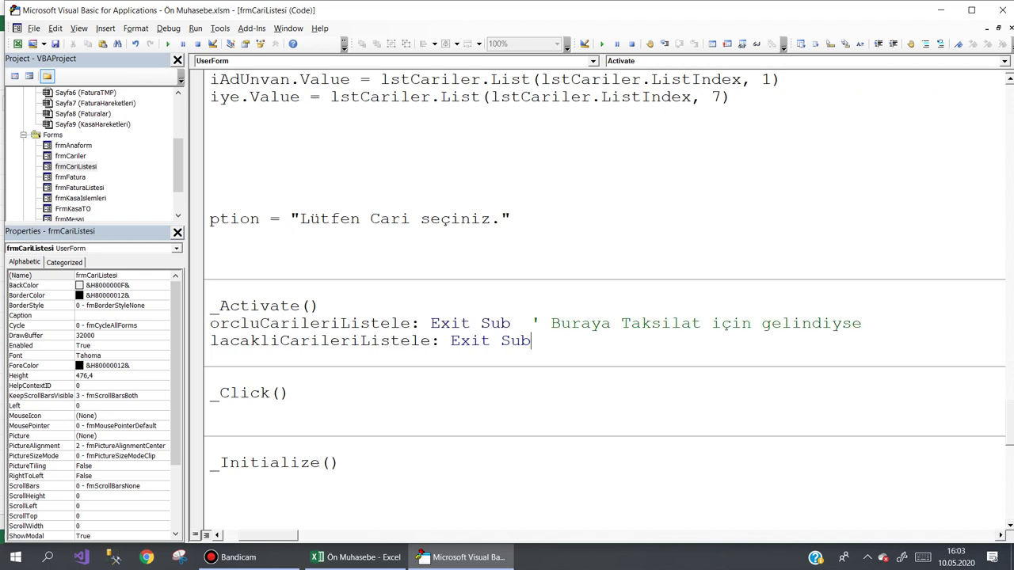
text('B)
text(uraya al)
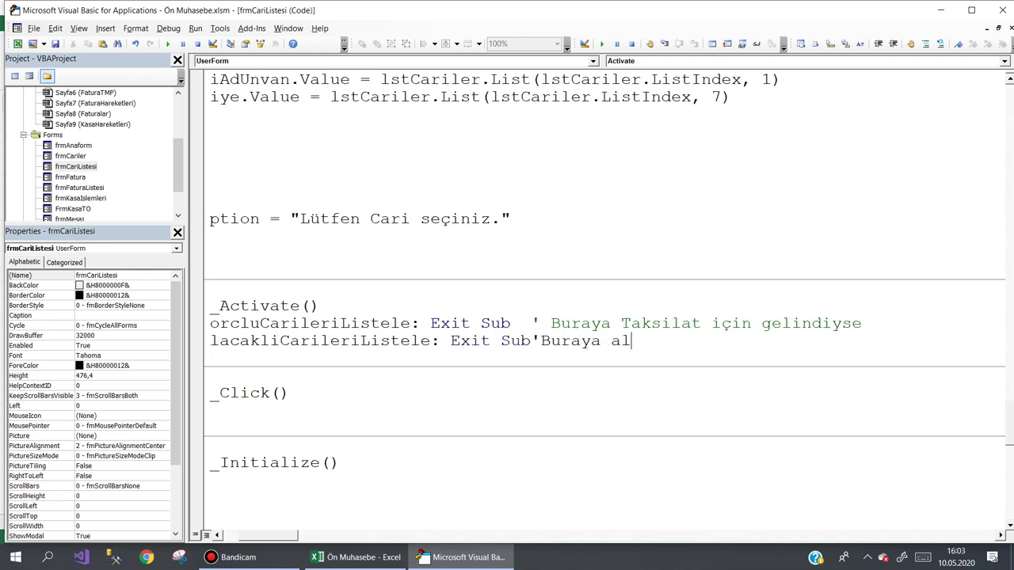
text(acak)
double_click(611, 340)
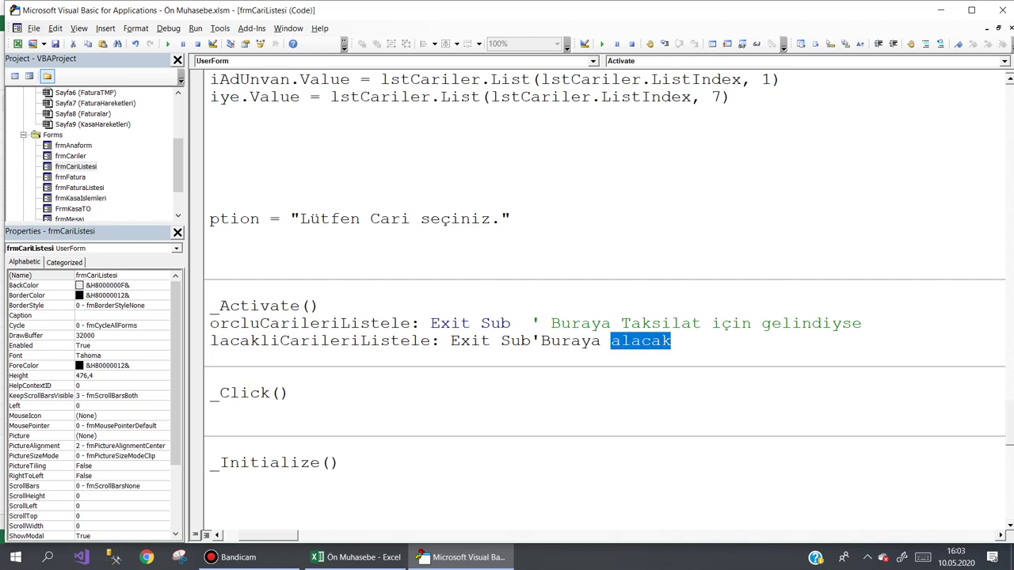
text(Ödeme içi)
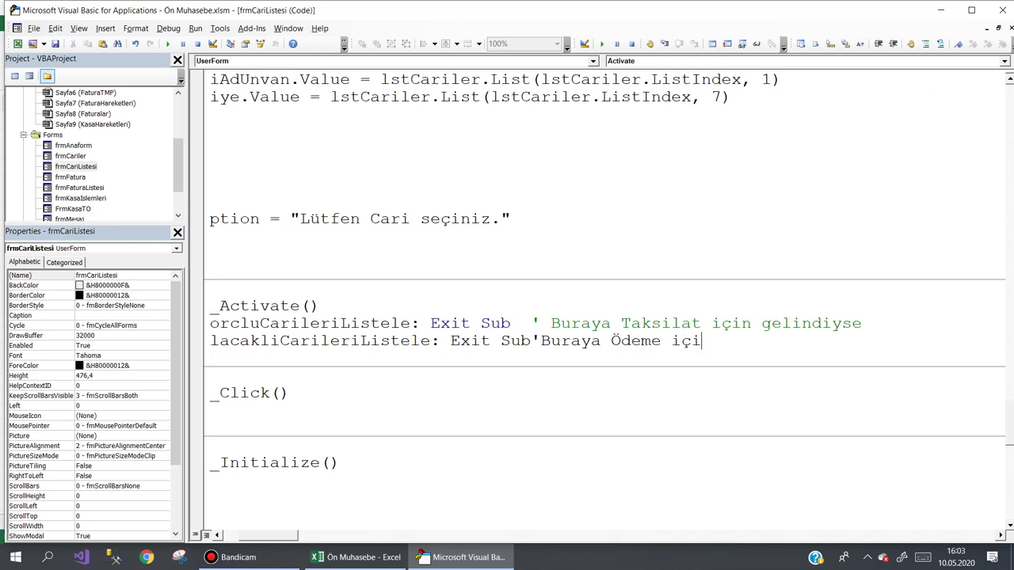
text(n gelindiys)
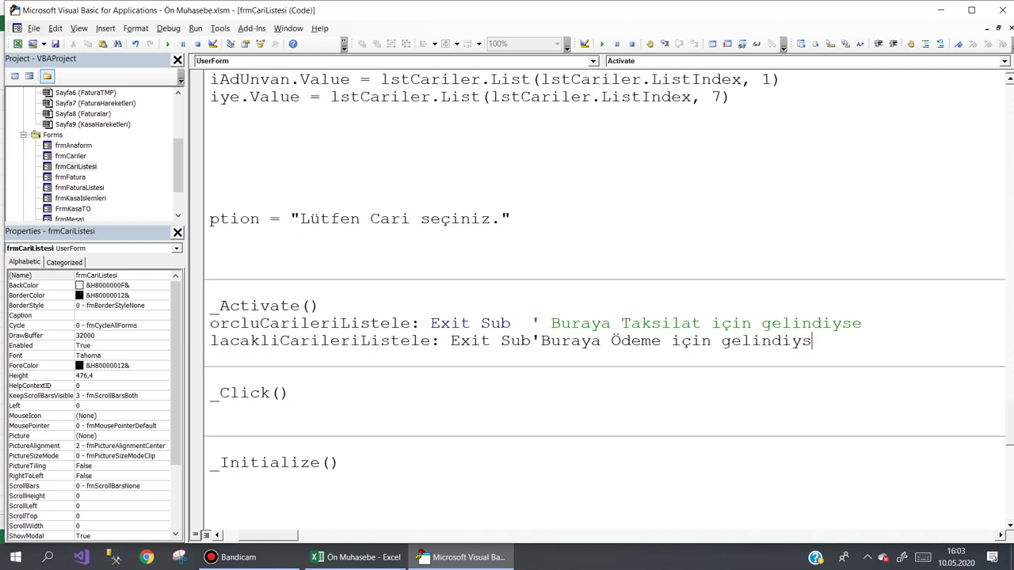
text(e)
click(280, 358)
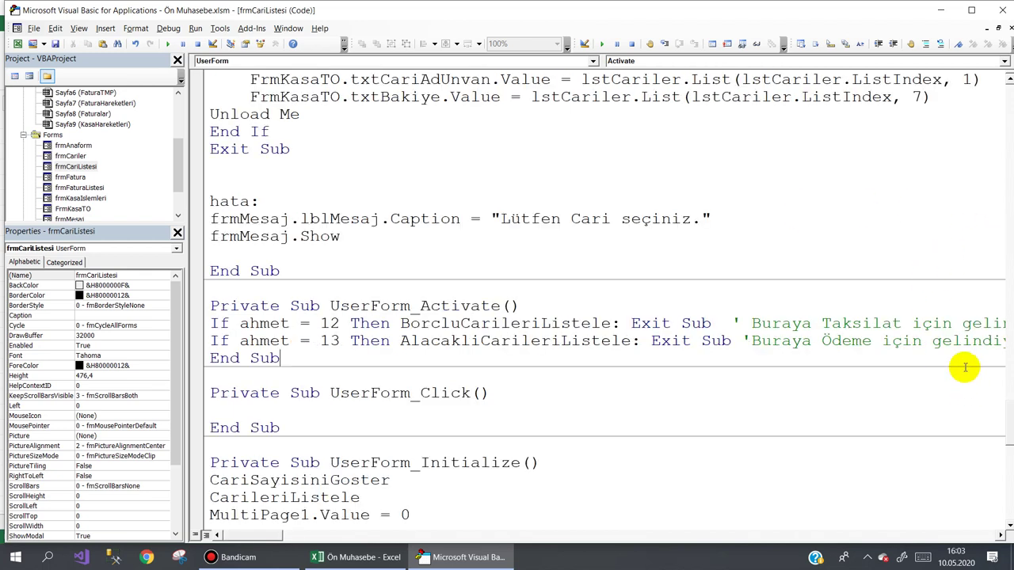
click(730, 323)
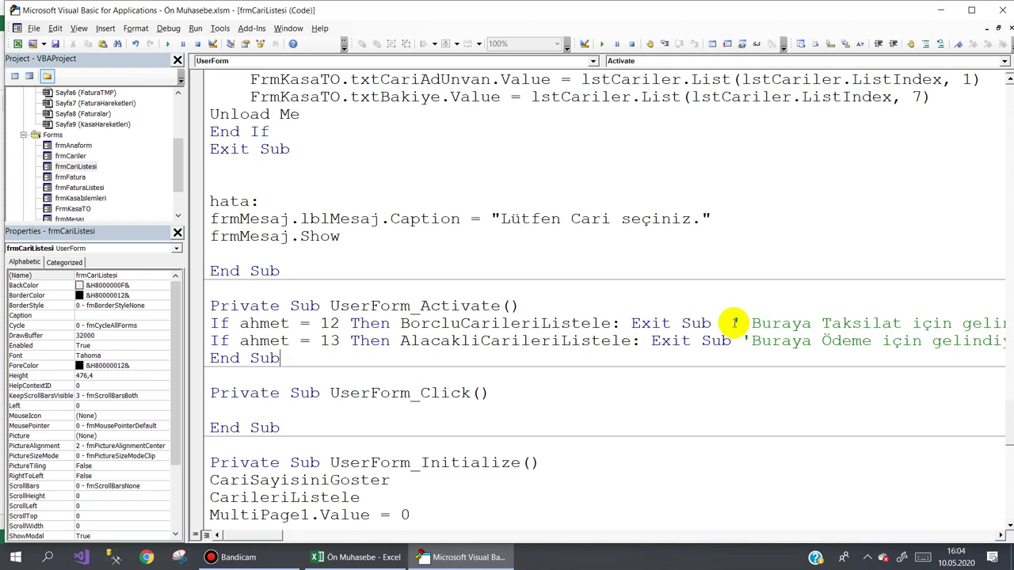
key(Right)
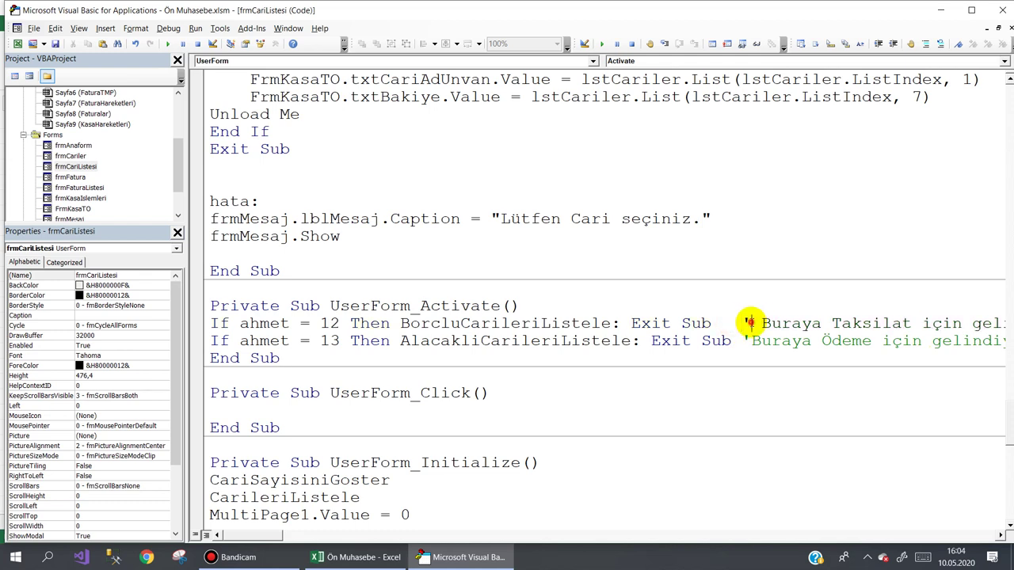
key(Delete)
Select the empty UserForm_Click stub so it can be replaced
click(613, 483)
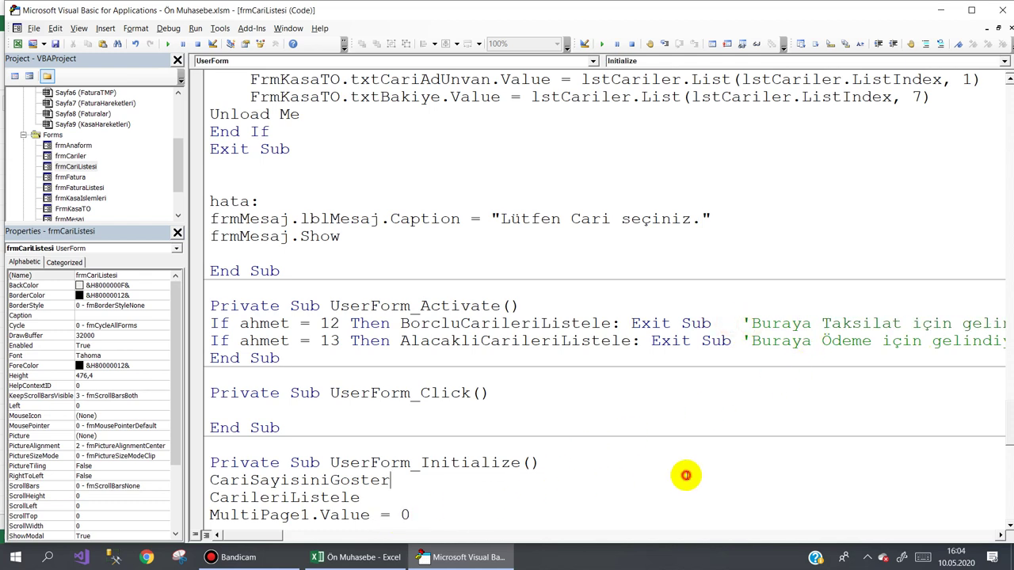
drag(267, 534, 294, 535)
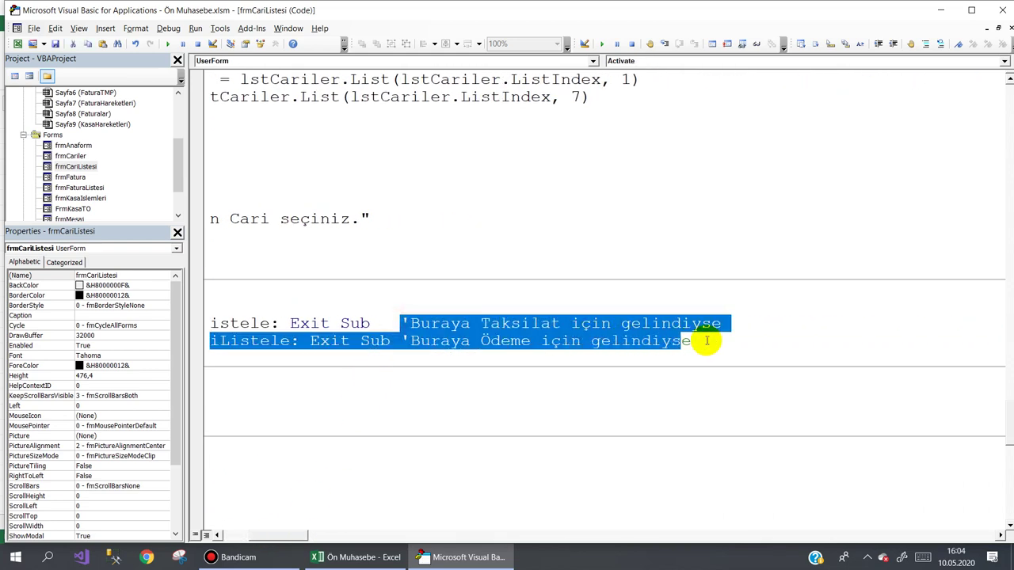
drag(507, 323, 747, 323)
click(704, 369)
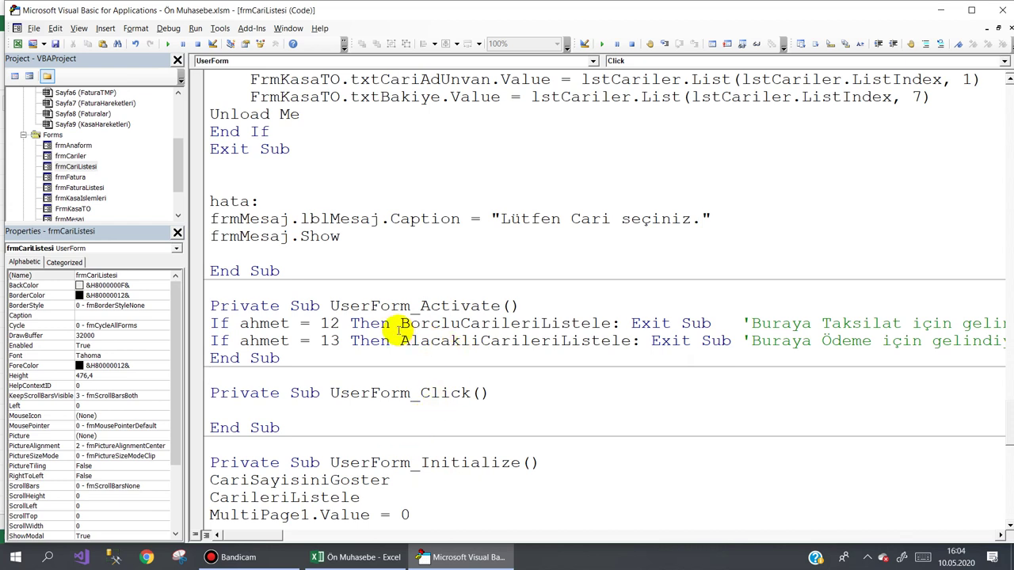
drag(401, 323, 614, 323)
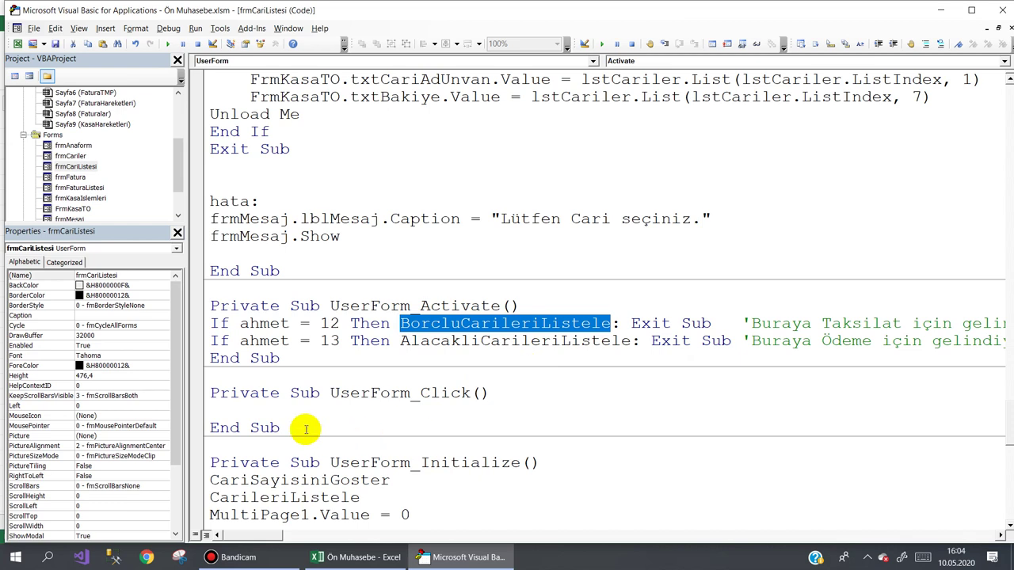
drag(297, 428, 184, 392)
Replace the UserForm_Click stub with an empty Sub BorcluCarileriListele()
text(sub)
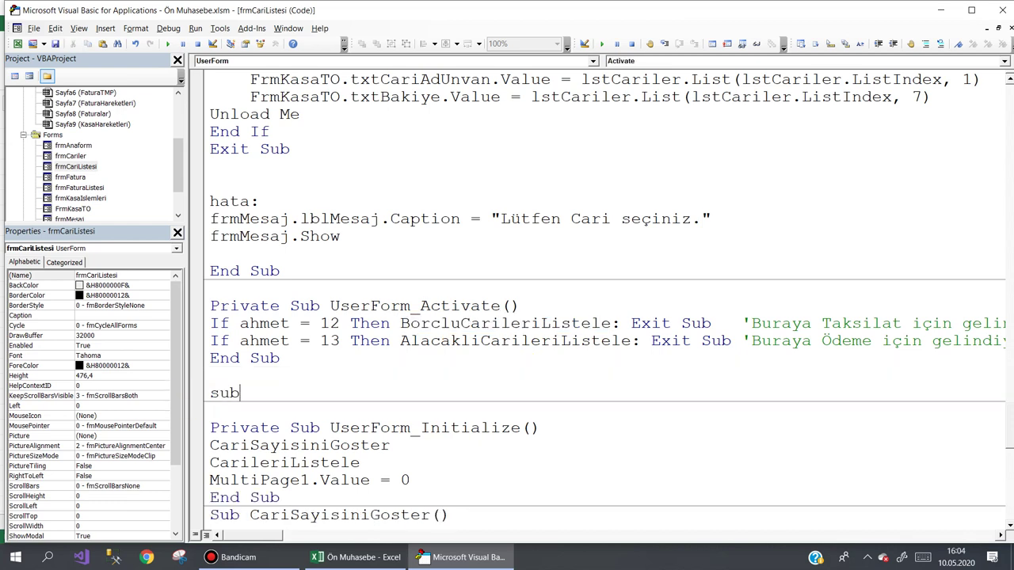
key(ctrl+space)
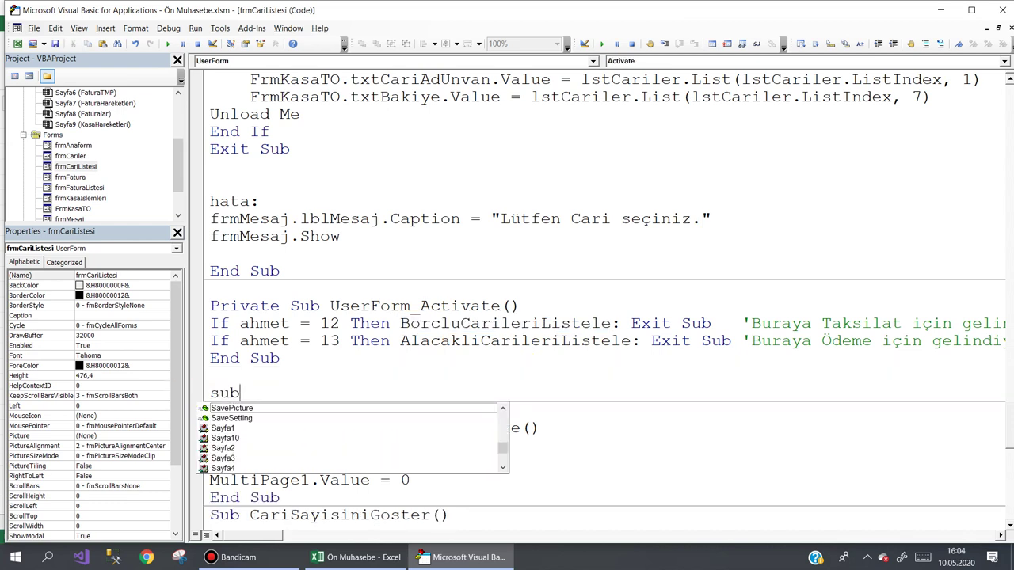
key(Escape)
text( BorcluCarileriListele)
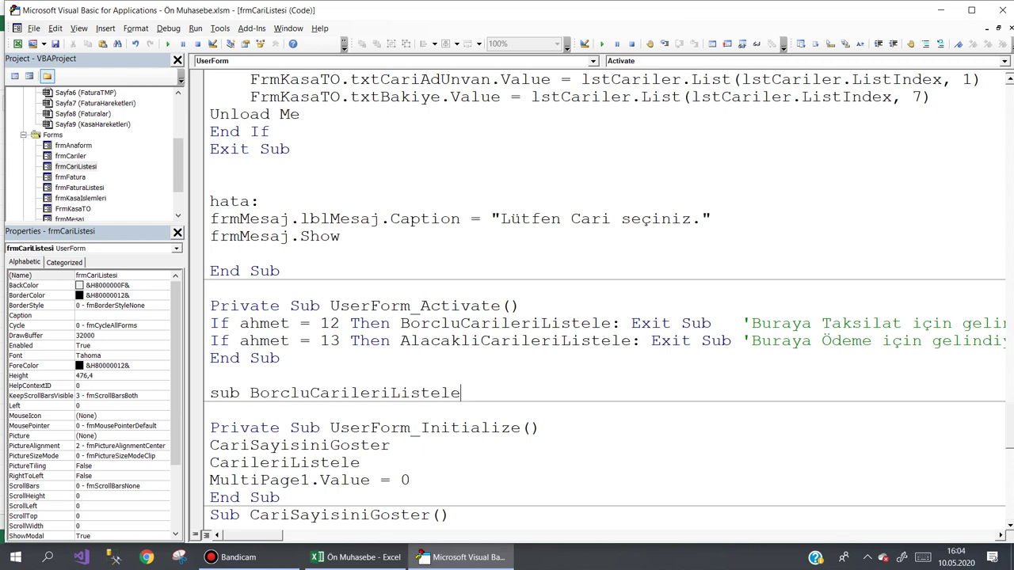
key(Return)
key(Down)
key(Return)
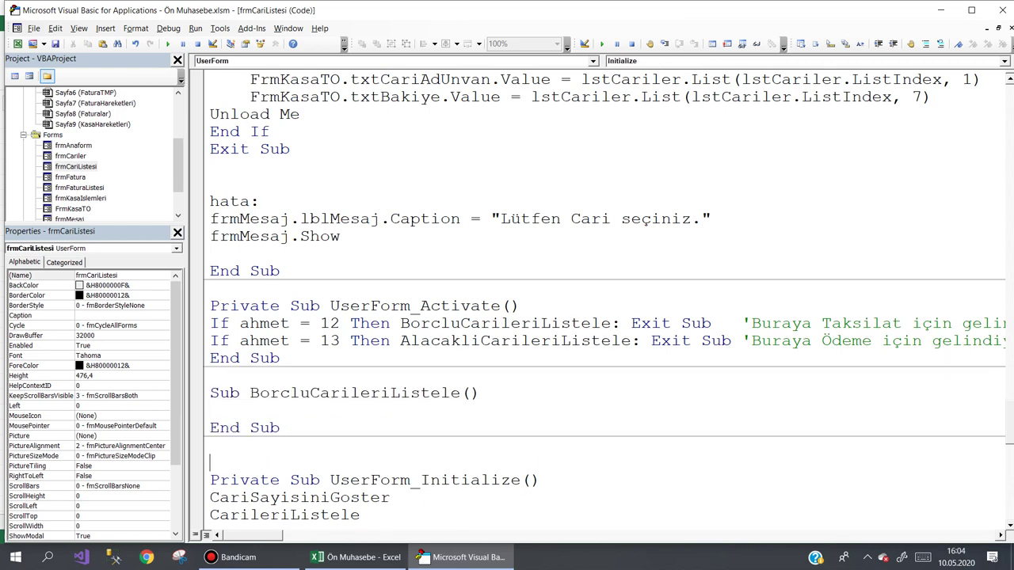
Add an empty Sub AlacakliCarileriListele() above UserForm_Initialize
double_click(454, 341)
key(ctrl+c)
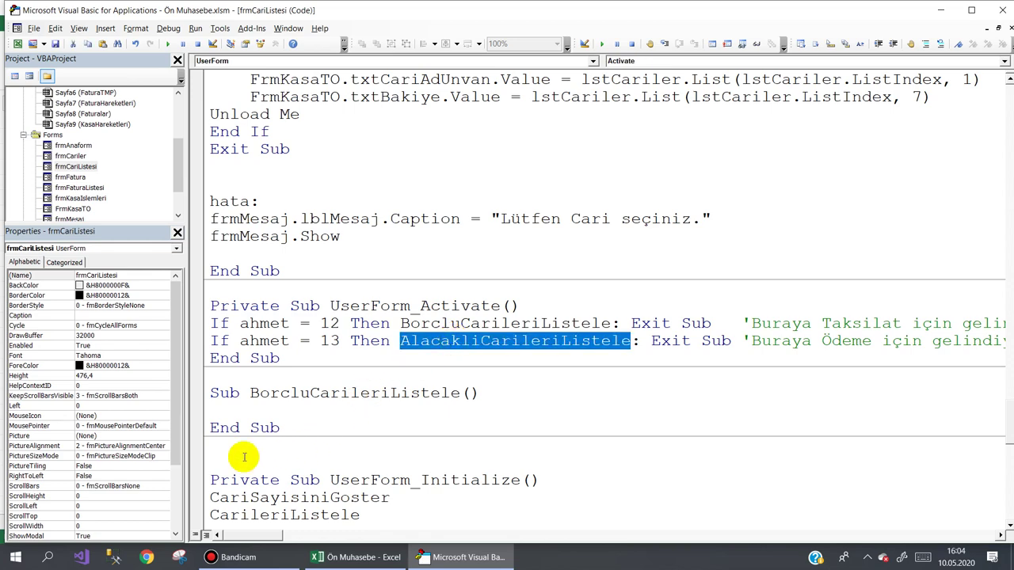
click(220, 449)
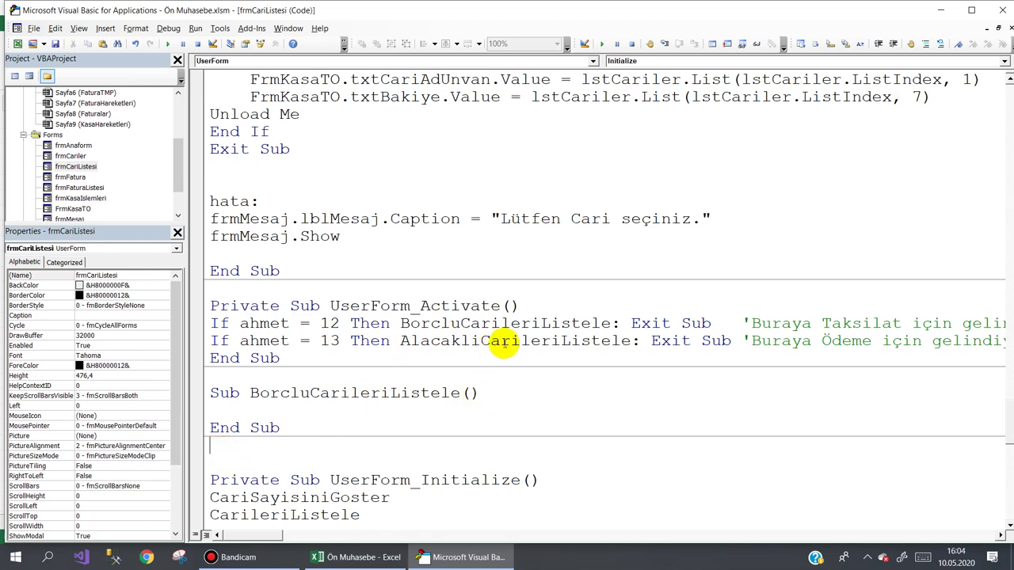
text(sub)
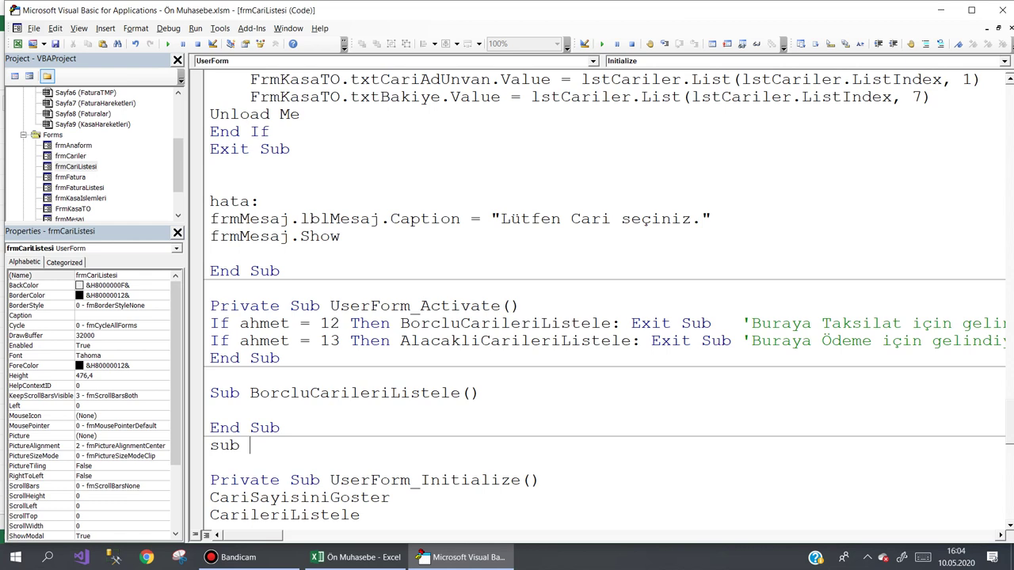
key(ctrl+v)
key(Return)
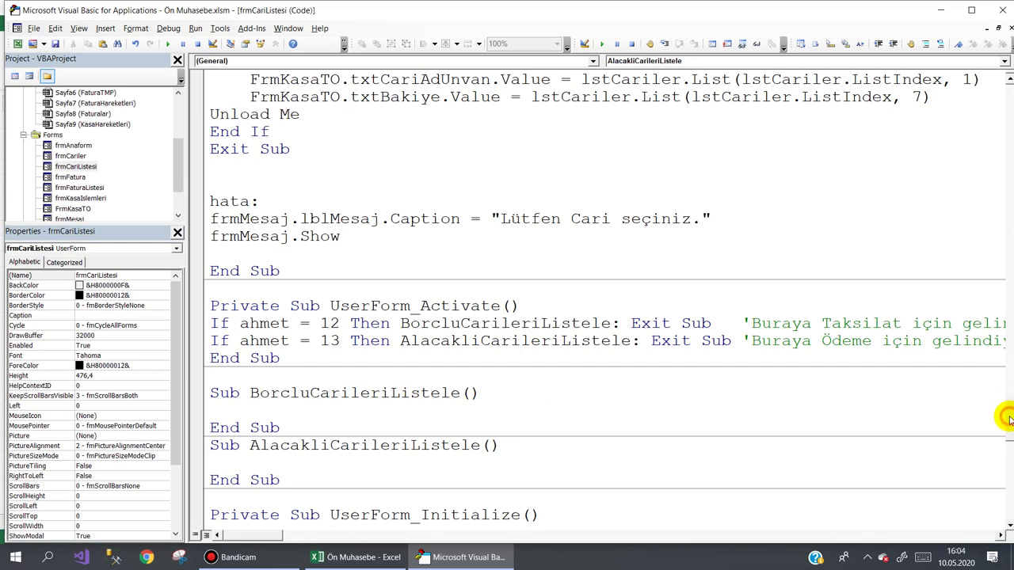
drag(1008, 420, 1007, 372)
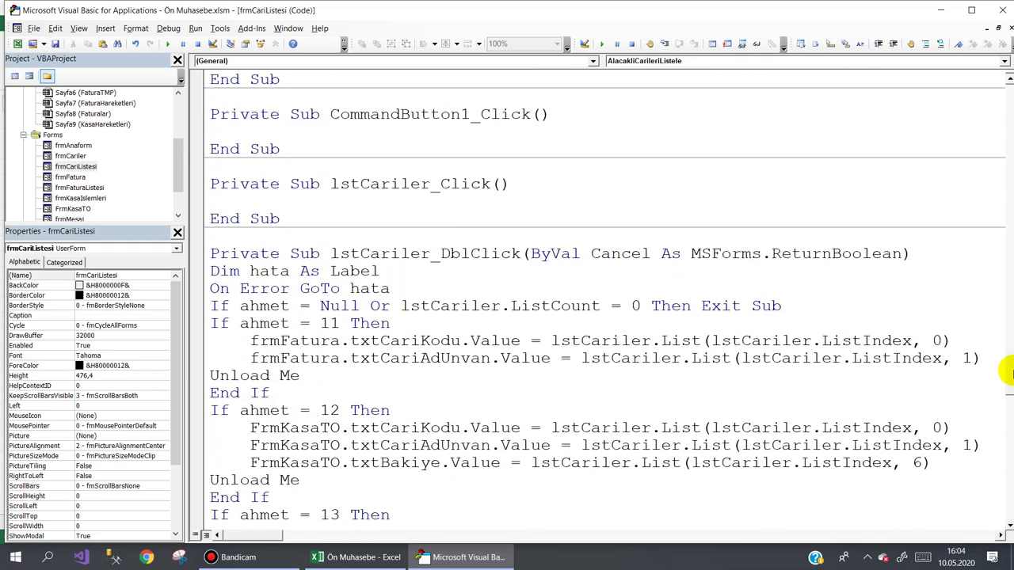
Copy CarileriListele's body, from Dim sayfa through CariSayisiniGoster, into BorcluCarileriListele
mouse_move(1008, 372)
mouse_down()
mouse_move(1005, 57)
mouse_move(1008, 467)
mouse_up()
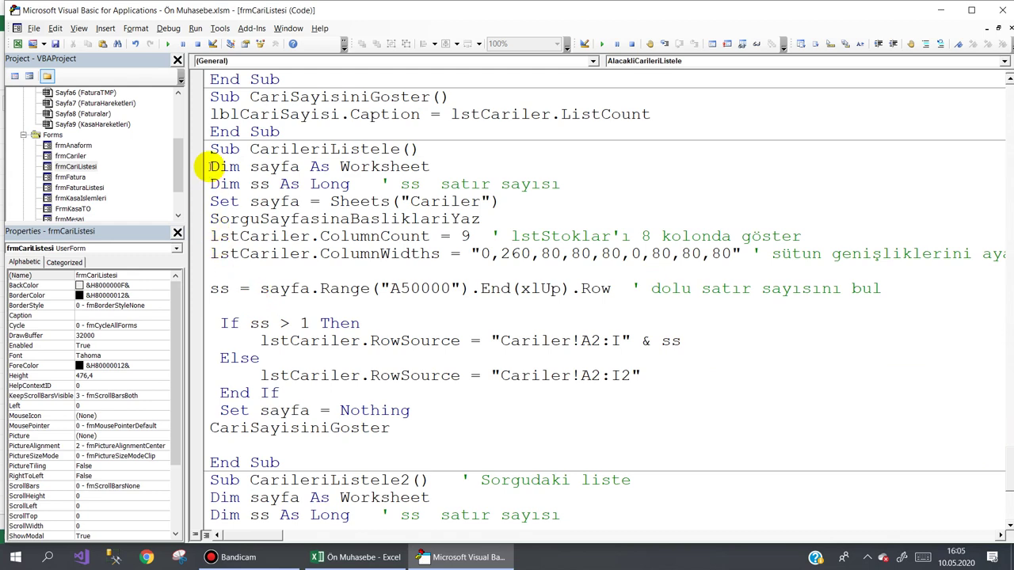
drag(210, 166, 250, 202)
drag(272, 237, 444, 426)
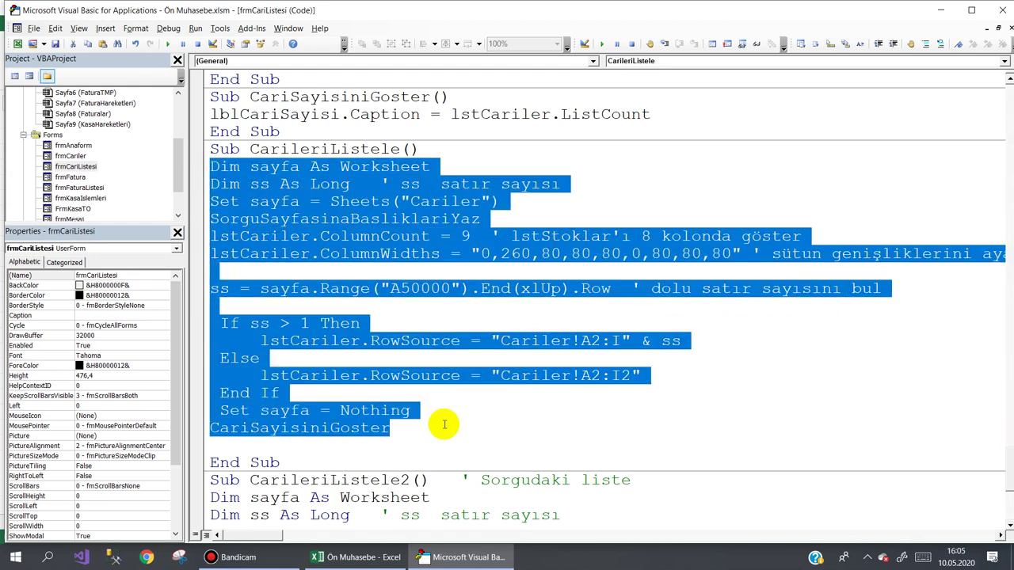
right_click(397, 225)
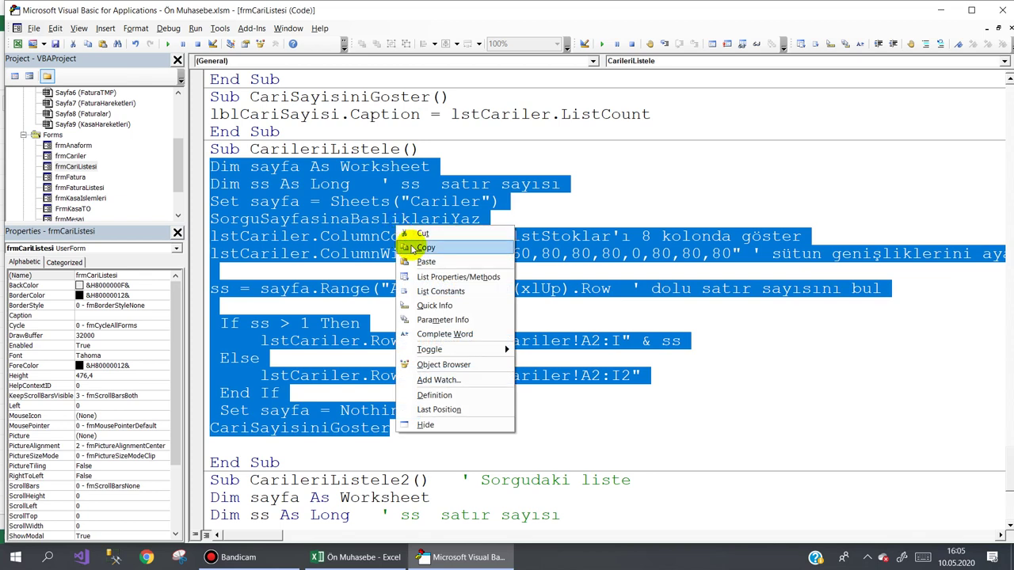
click(408, 245)
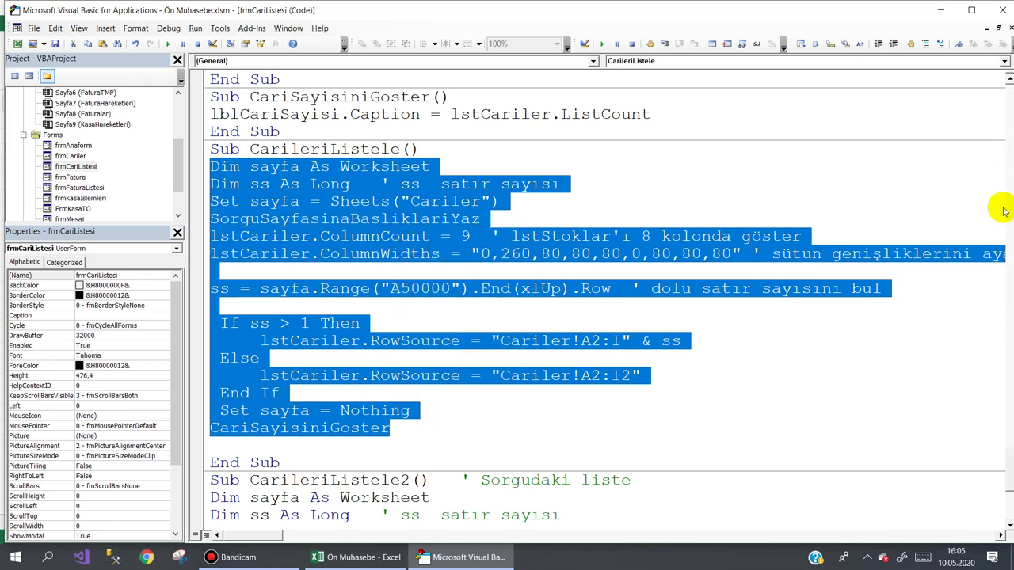
scroll(1006, 476, down, 5)
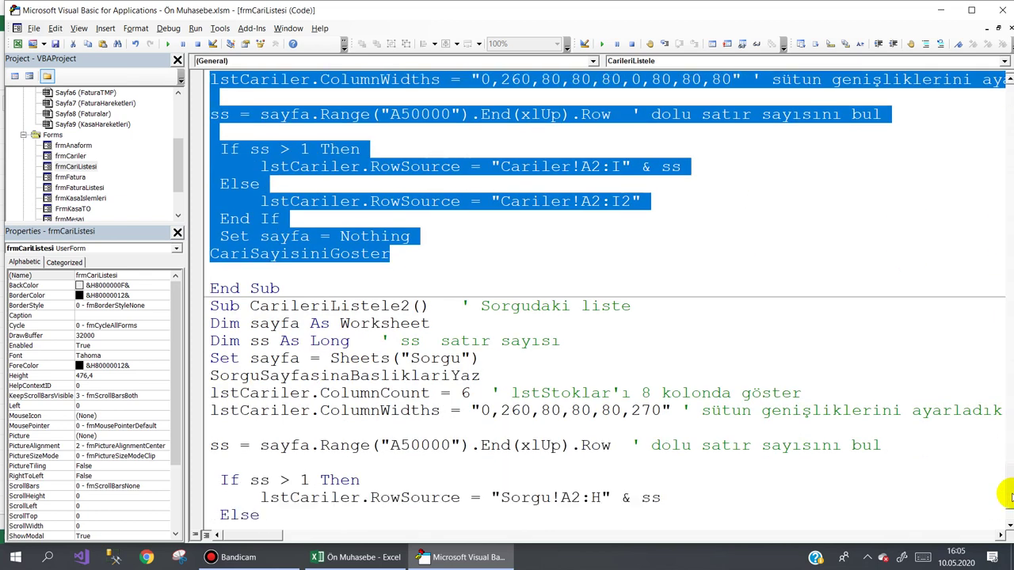
scroll(1004, 491, up, 10)
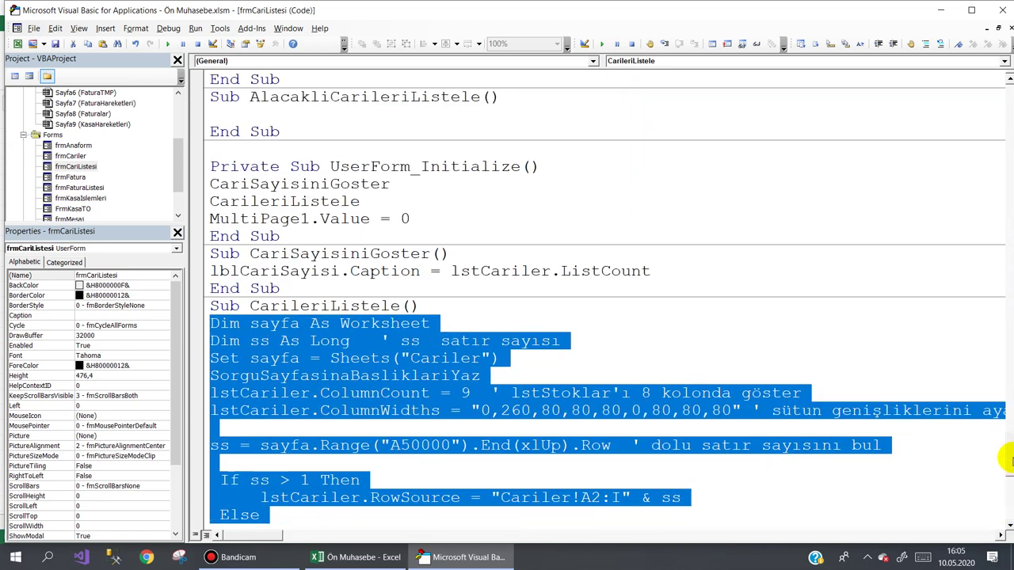
scroll(1006, 450, up, 1)
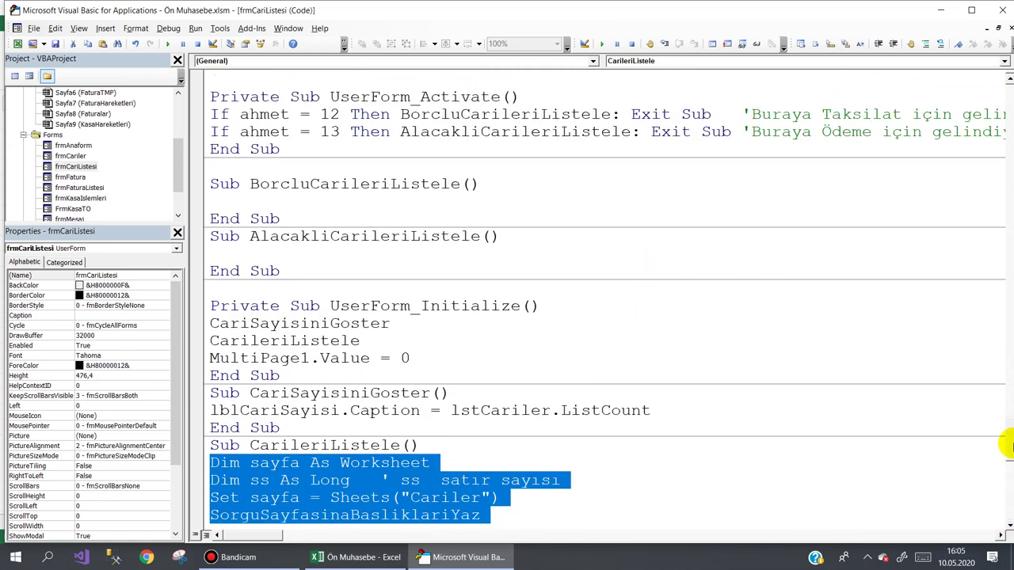
click(220, 199)
key(ctrl+v)
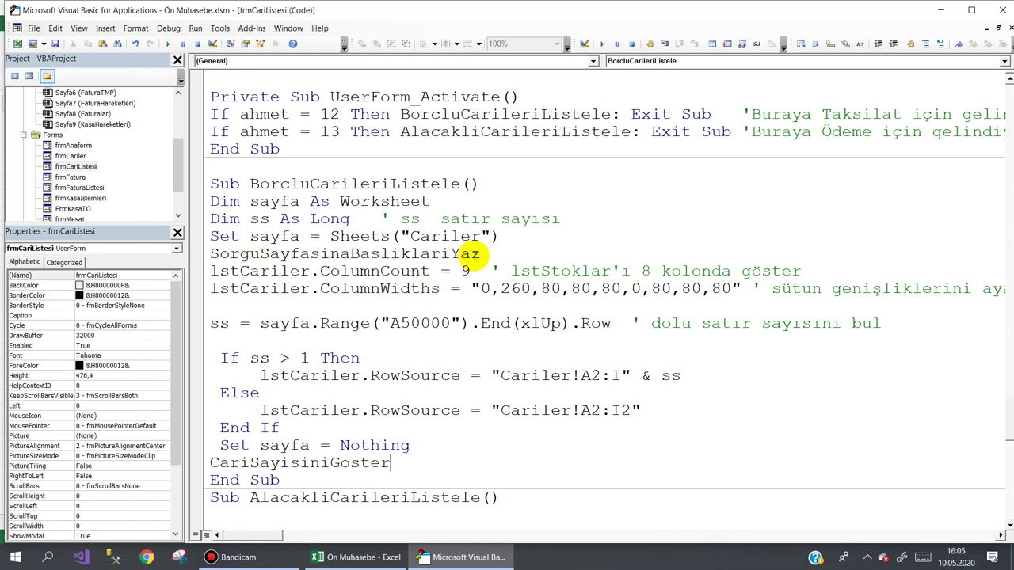
Compare with CarileriListele2, then put the caret after BorcluCarileriListele's SorguSayfasinaBasliklariYaz call
drag(504, 252, 199, 255)
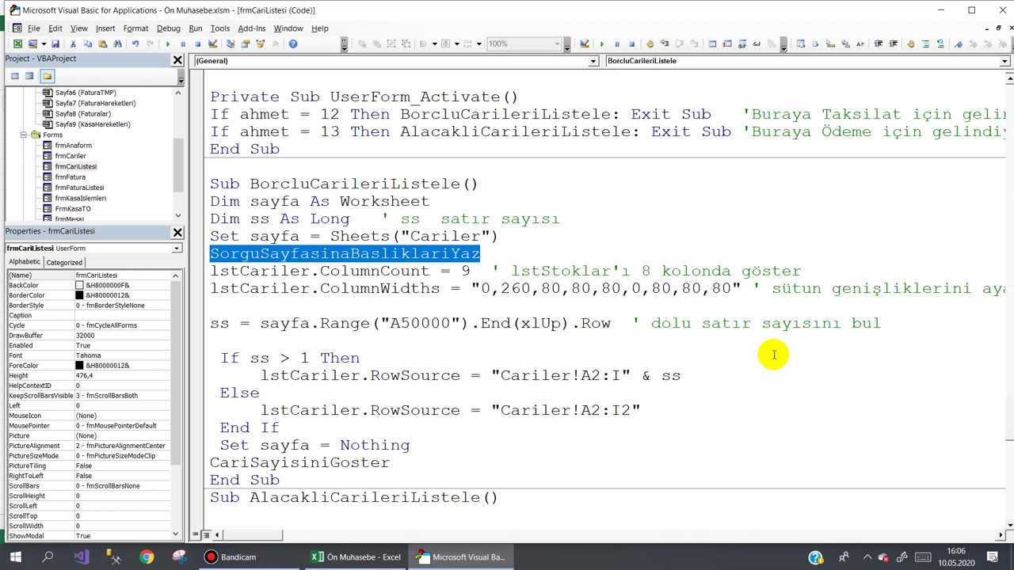
scroll(793, 363, down, 1)
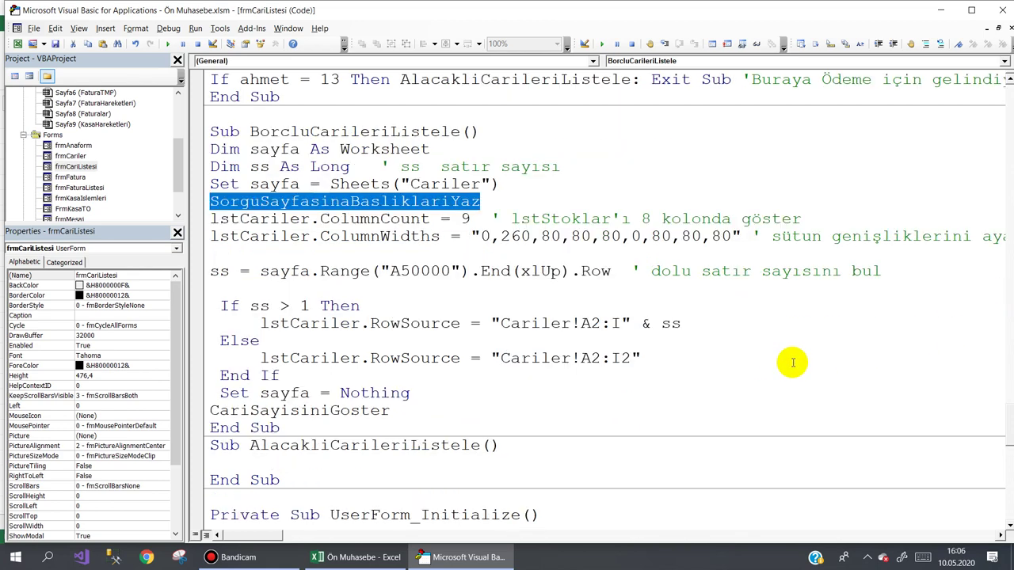
scroll(793, 363, down, 2)
scroll(792, 363, down, 2)
scroll(792, 363, down, 3)
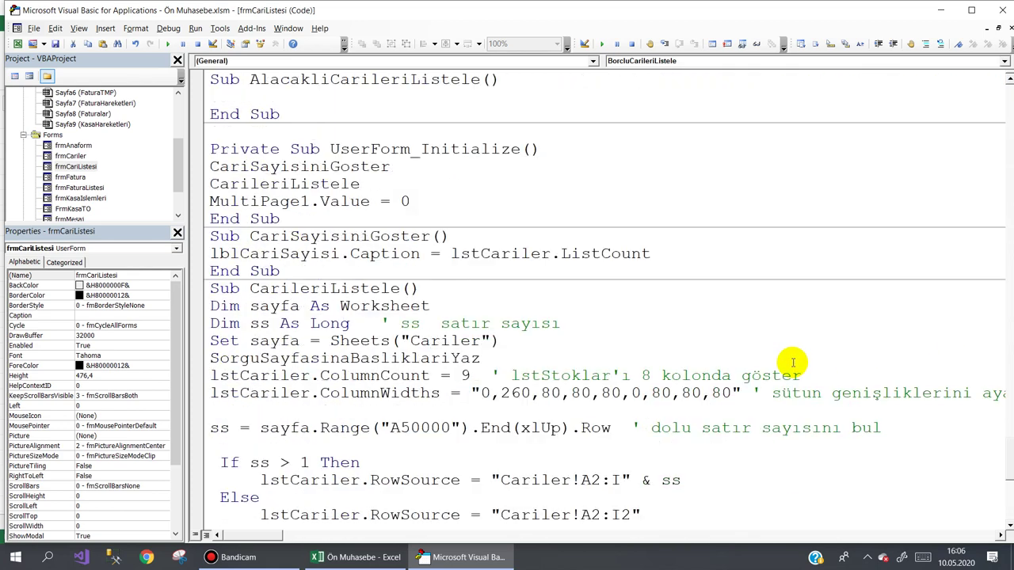
scroll(792, 363, down, 2)
scroll(792, 363, down, 1)
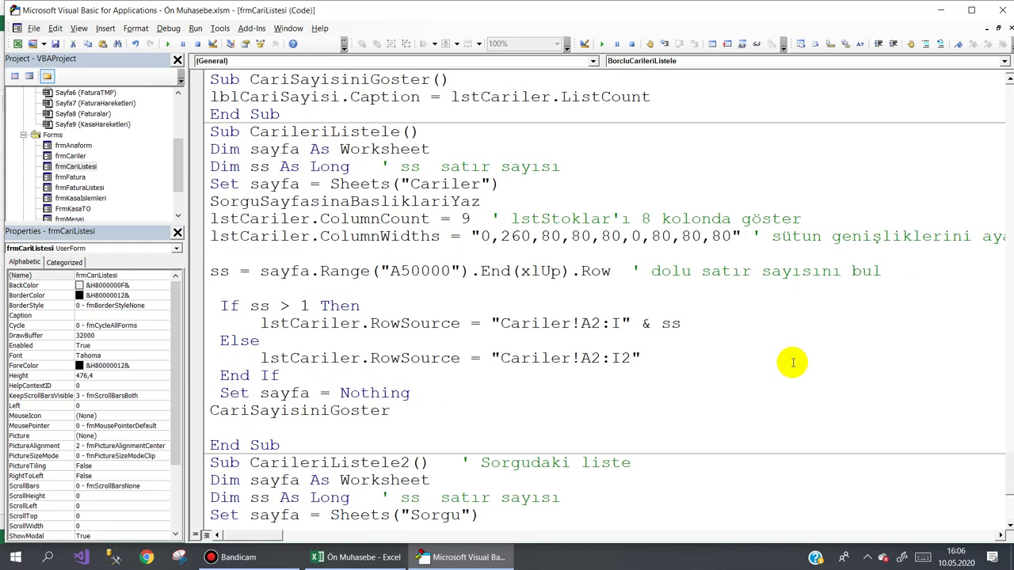
scroll(792, 363, down, 2)
scroll(792, 363, down, 1)
scroll(792, 363, down, 1)
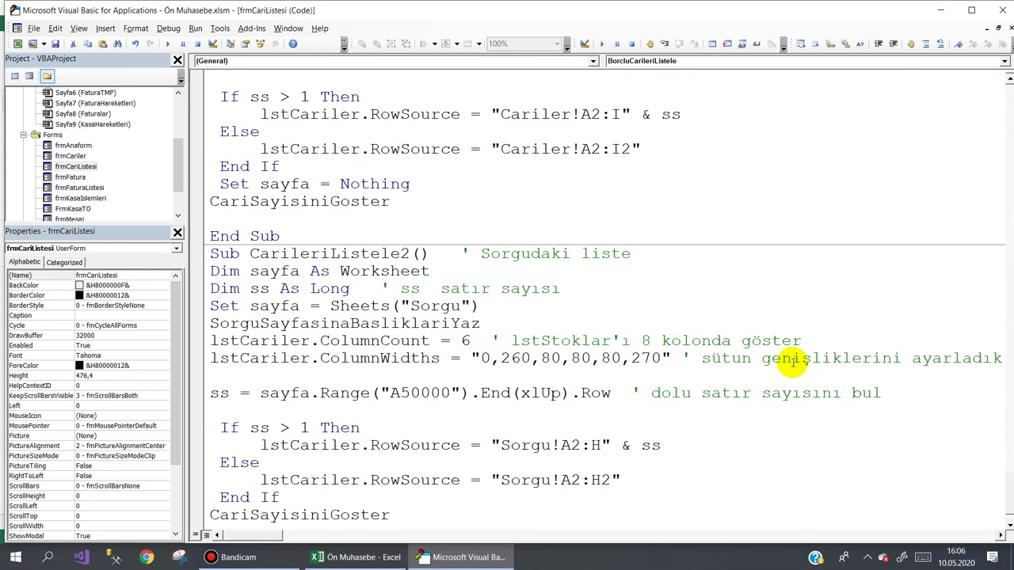
scroll(793, 363, down, 1)
drag(1008, 498, 1006, 430)
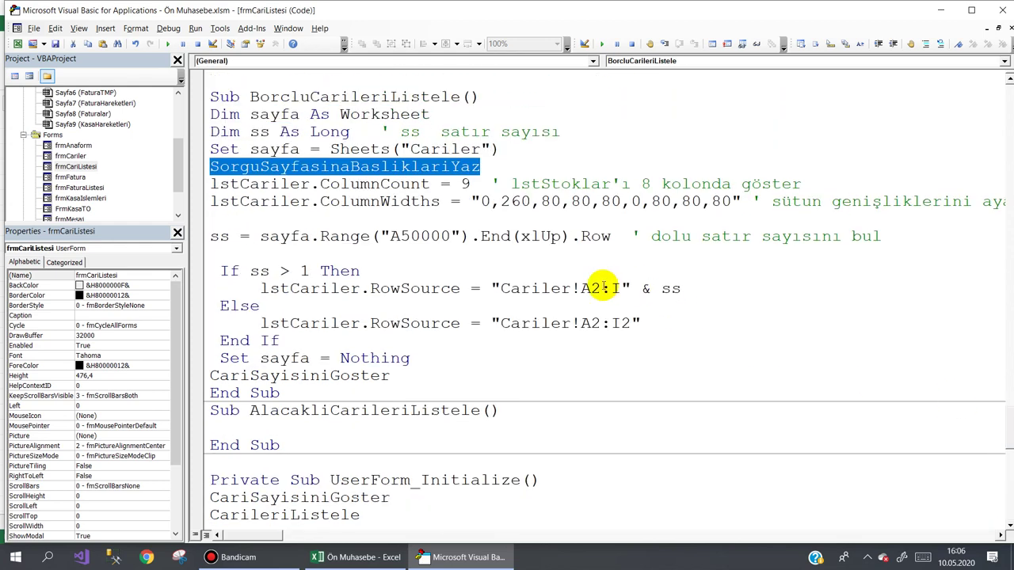
click(495, 164)
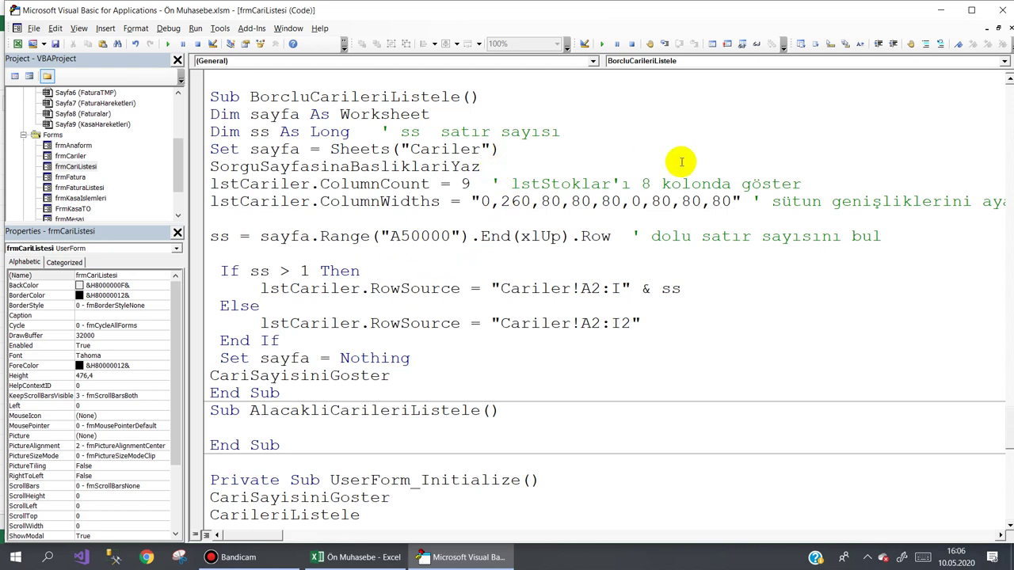
Add Dim x As Long, Dim st As Byte and st = 0 after the headings call
key(Return)
key(Return)
key(Return)
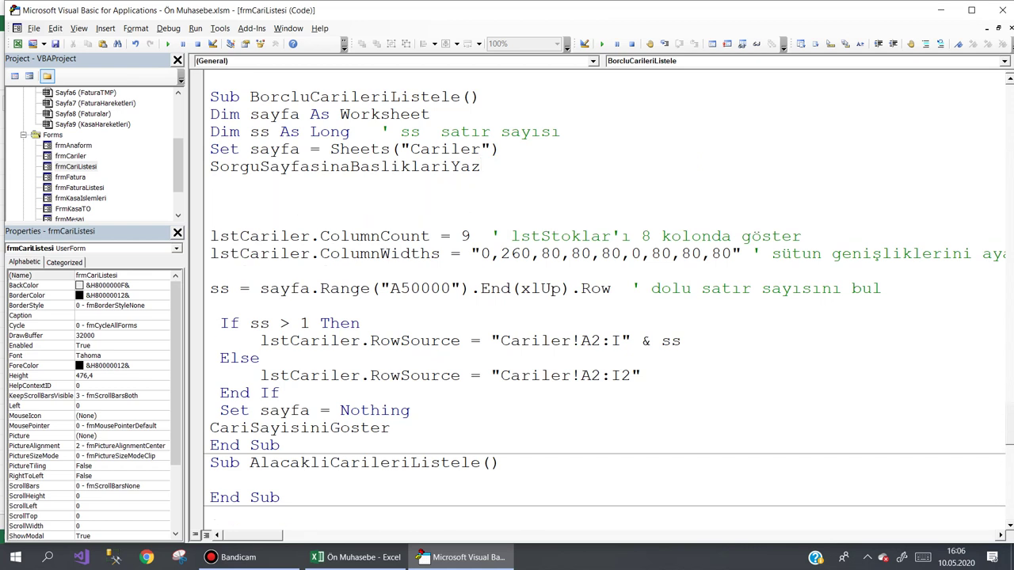
key(Return)
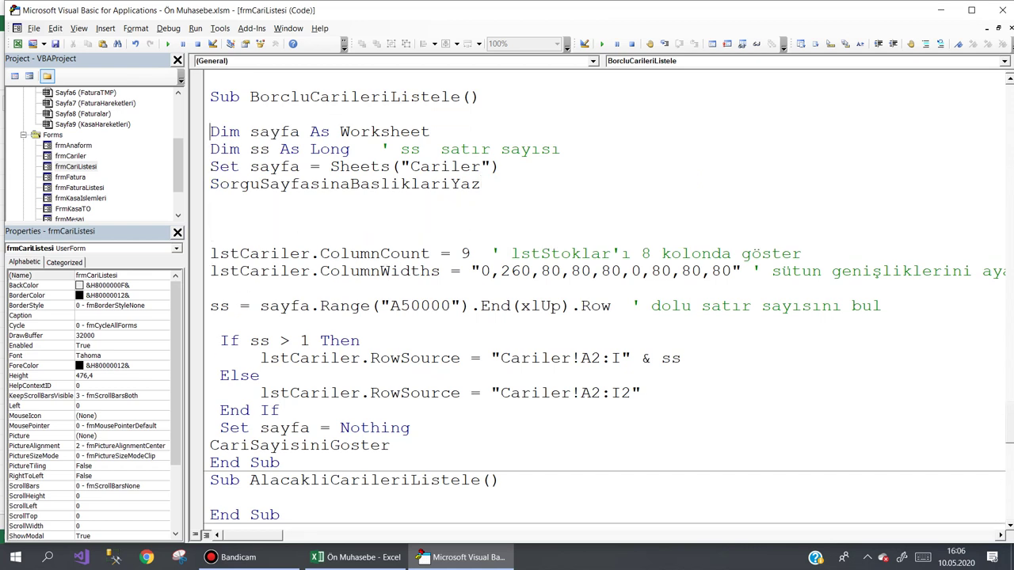
text(dim)
text( x)
text( as lo)
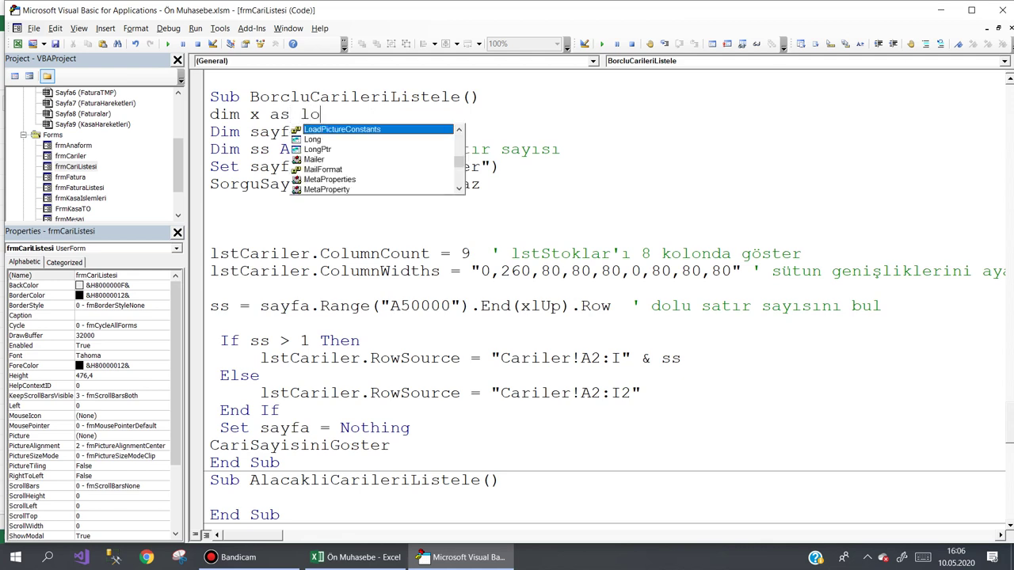
key(Down)
key(Tab)
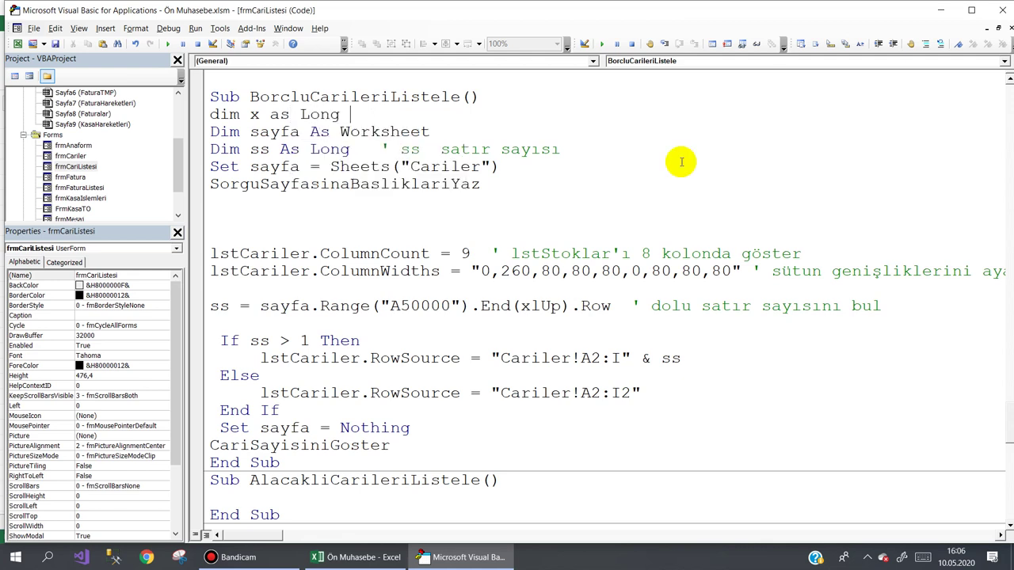
key(Return)
text(dim)
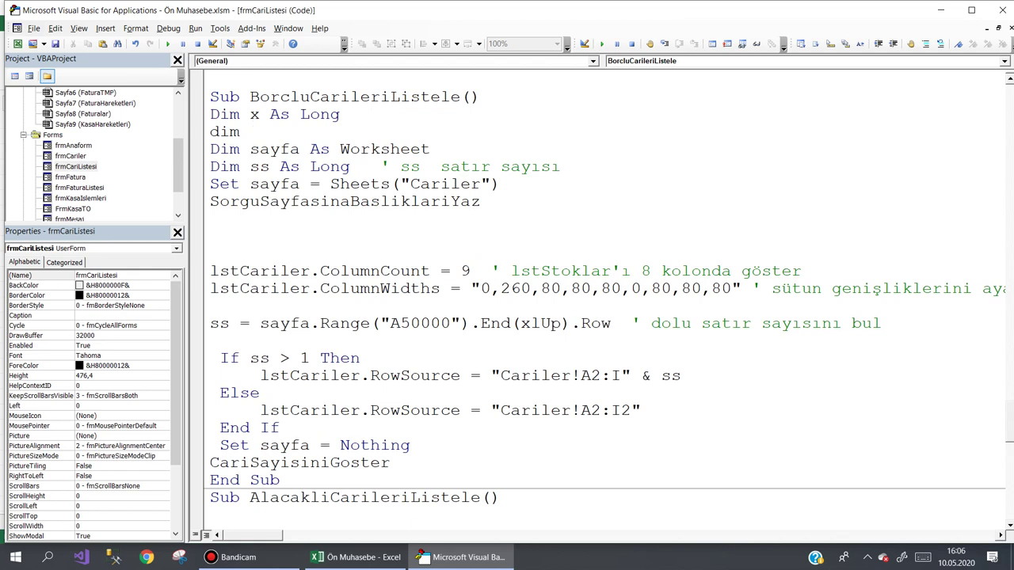
text(s)
text(t)
text(as by)
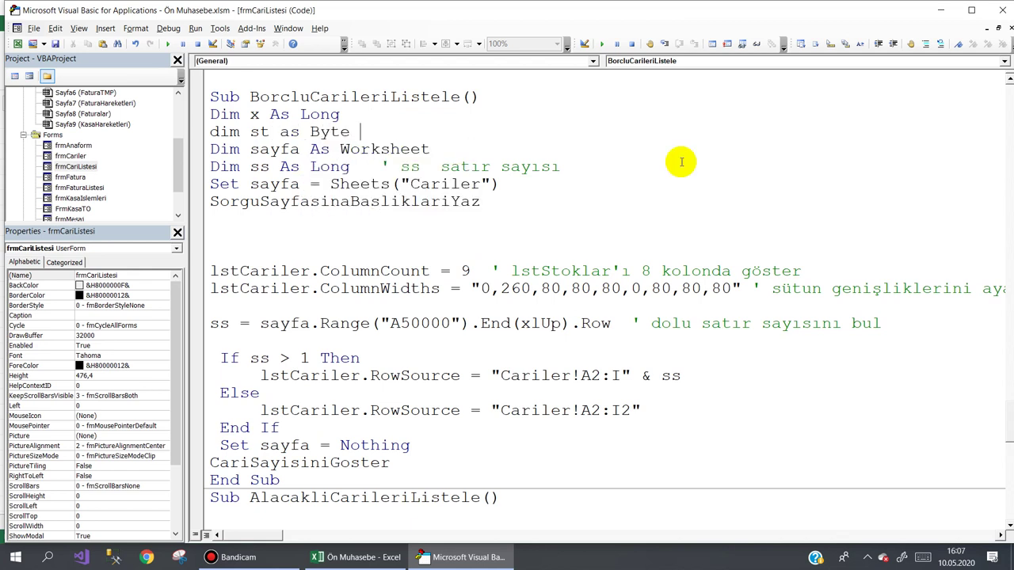
key(Down)
key(Down)
key(Down)
text(st=0)
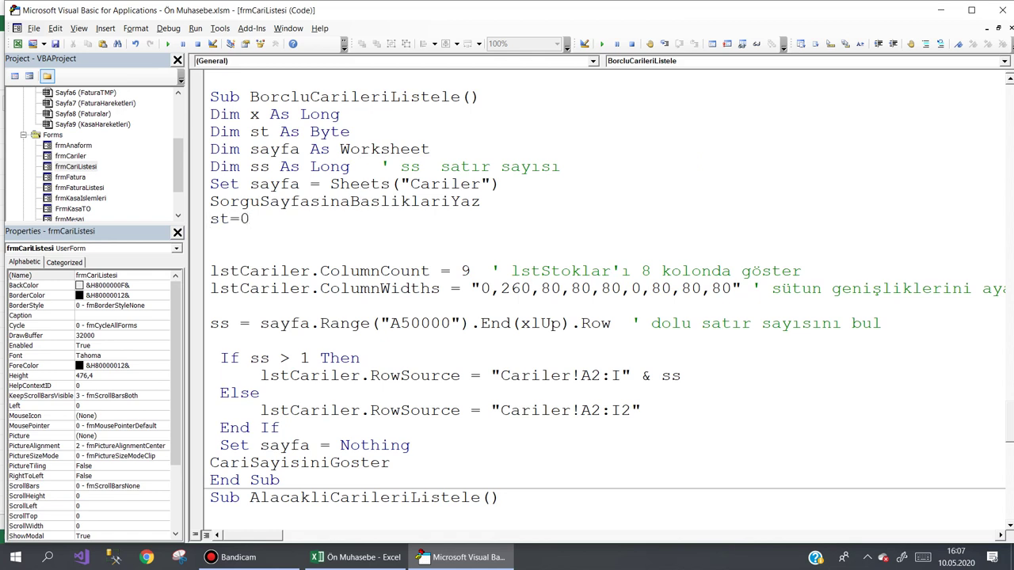
key(Return)
key(Return)
Start the loop header 'for x=2 to' after checking the Cariler sheet's columns
text(for x)
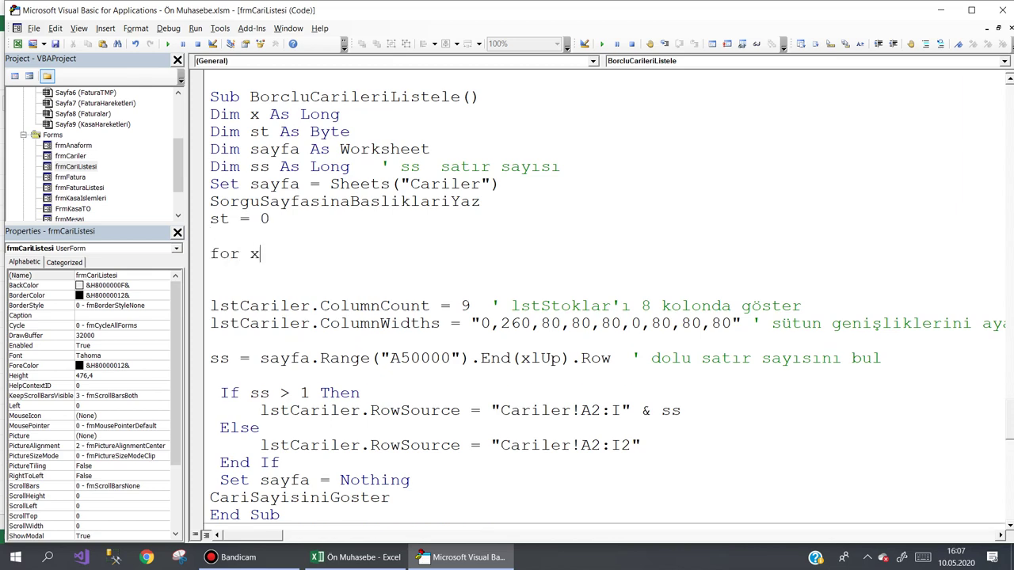
text(=)
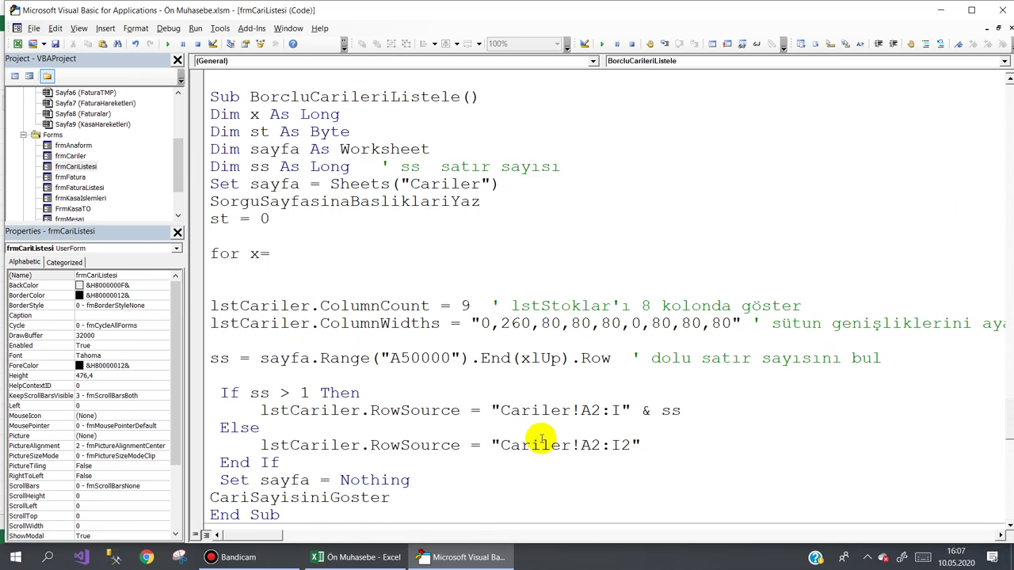
click(357, 557)
click(250, 523)
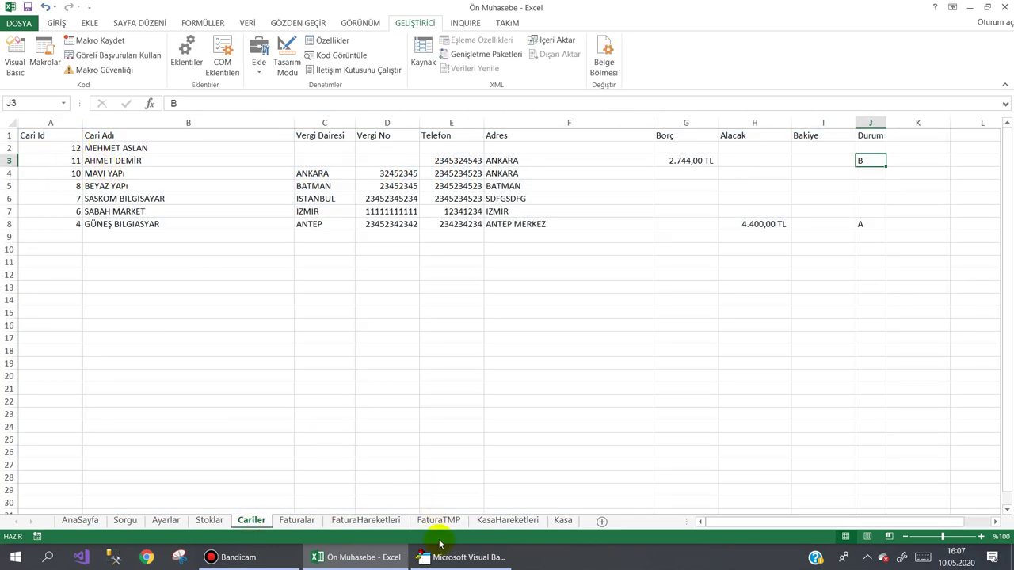
click(446, 557)
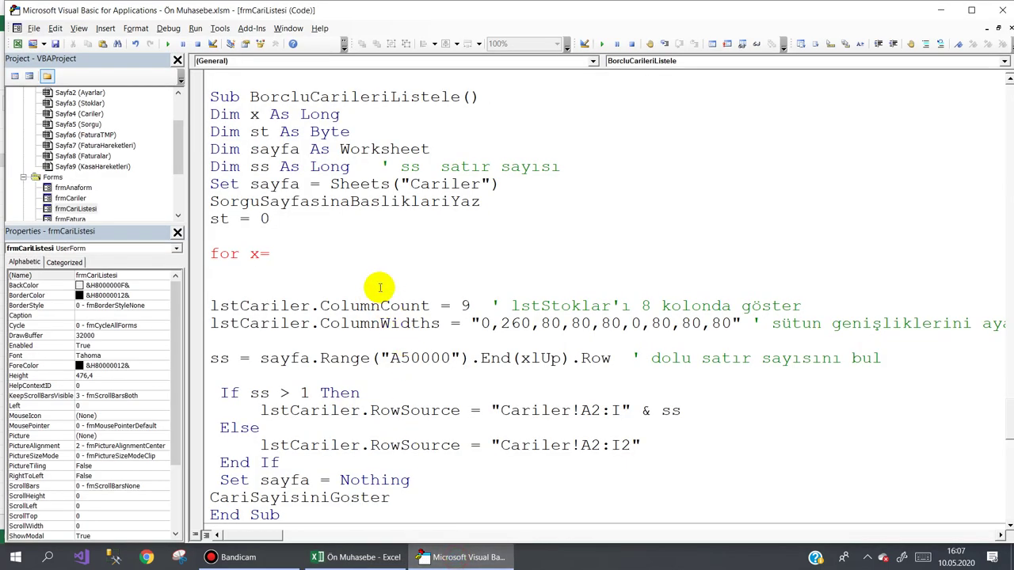
text(2 to)
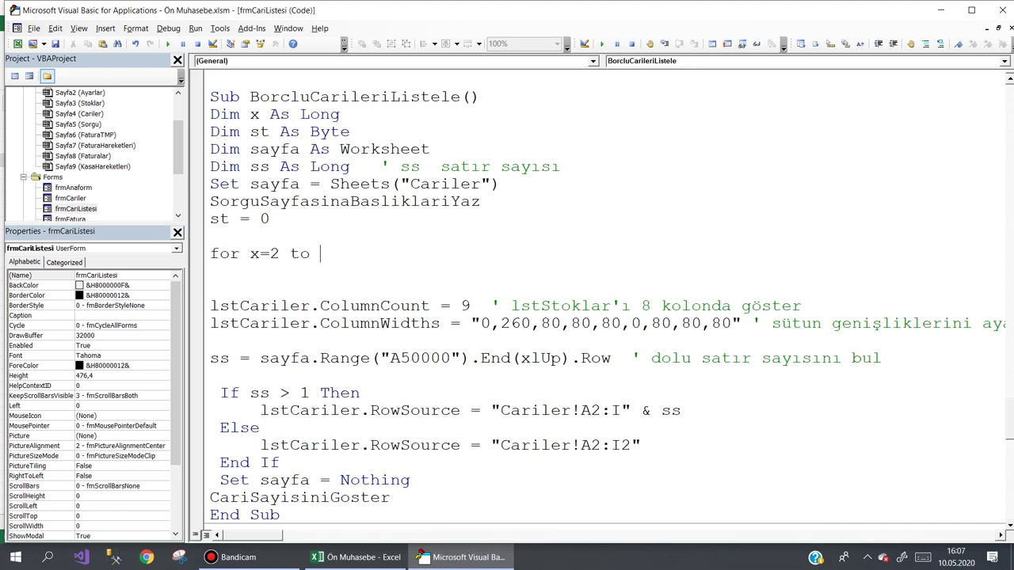
key(Up)
key(Up)
Move the ss = sayfa.Range row-count line to just below st = 0
key(Down)
key(Down)
key(Down)
key(Down)
key(Down)
key(Down)
key(Down)
key(Down)
key(Down)
key(Up)
key(Home)
key(shift+End)
key(ctrl+c)
key(Delete)
key(Up)
key(Up)
key(Up)
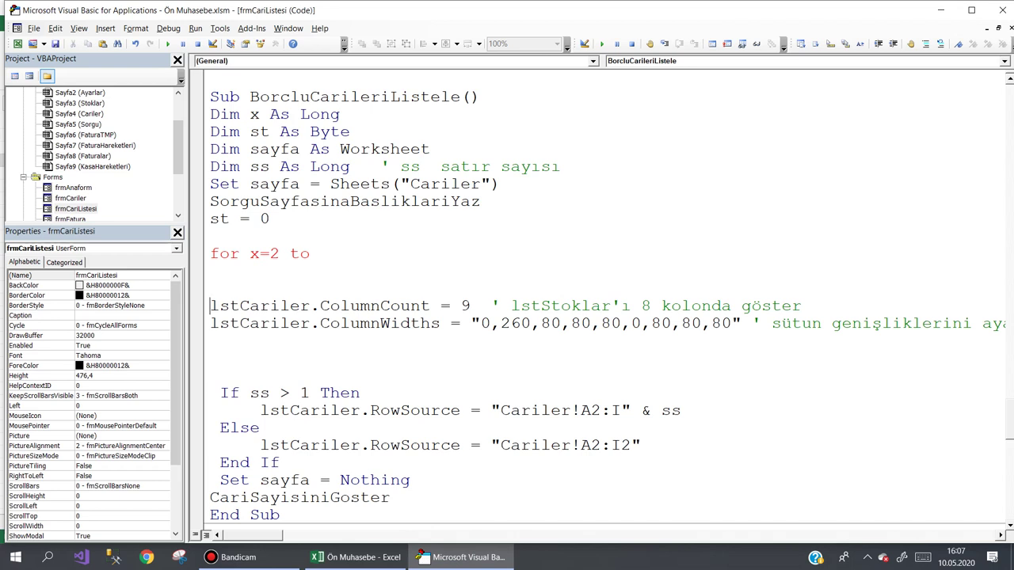
key(Up)
key(ctrl+v)
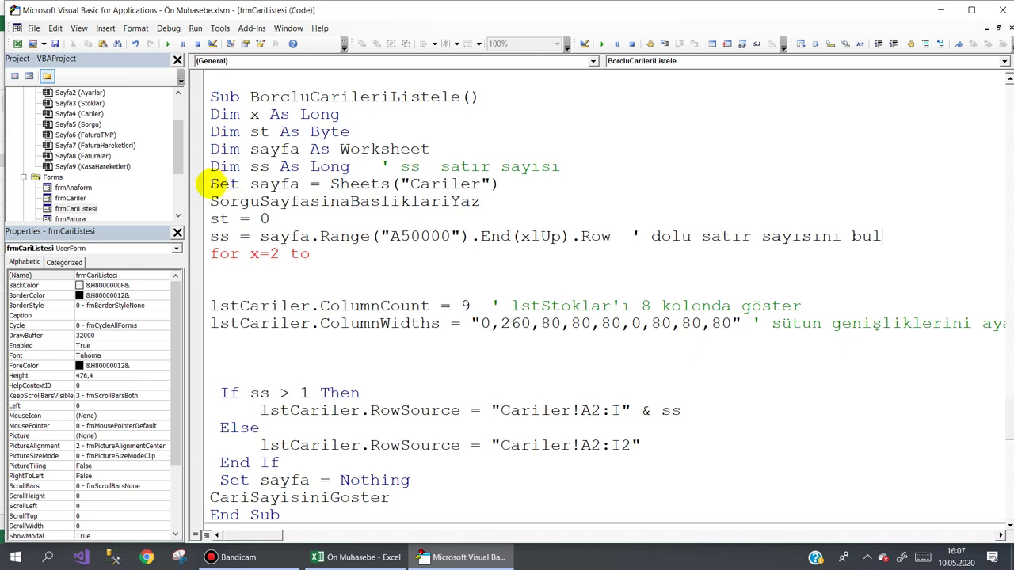
Drop the Set sayfa assignment and use Sheets("Cariler") directly in the ss line
drag(209, 184, 320, 184)
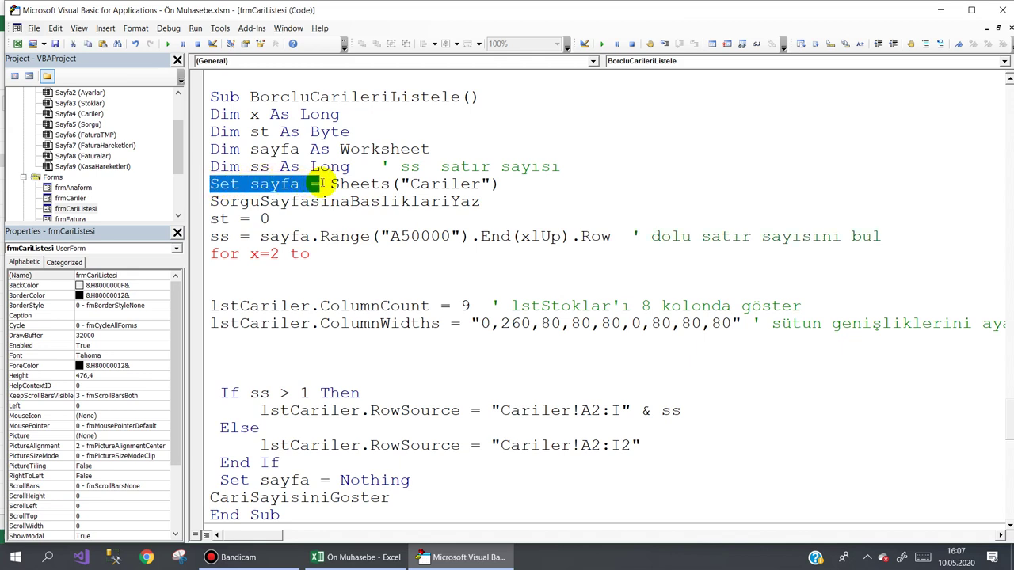
key(Delete)
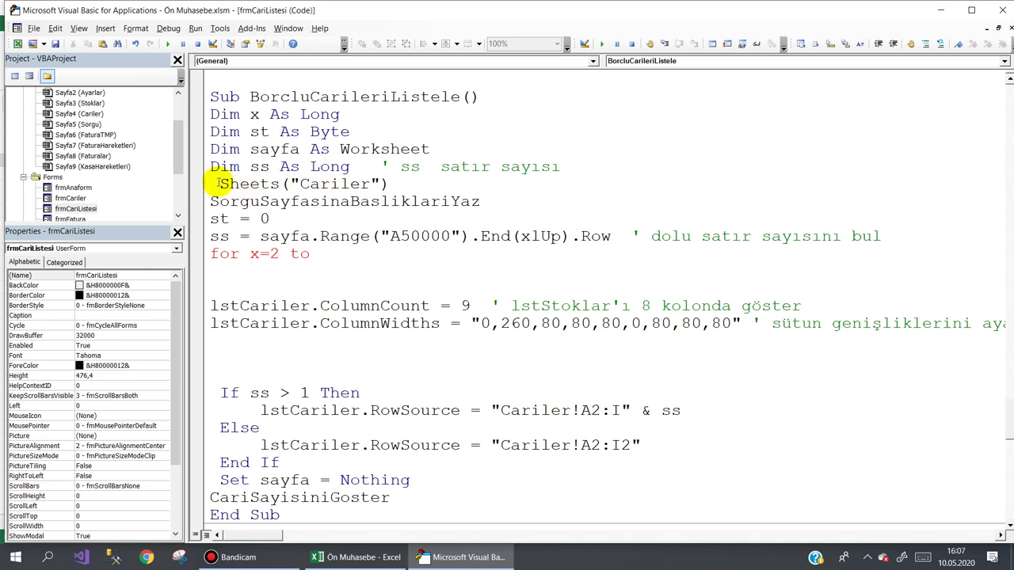
drag(218, 183, 391, 182)
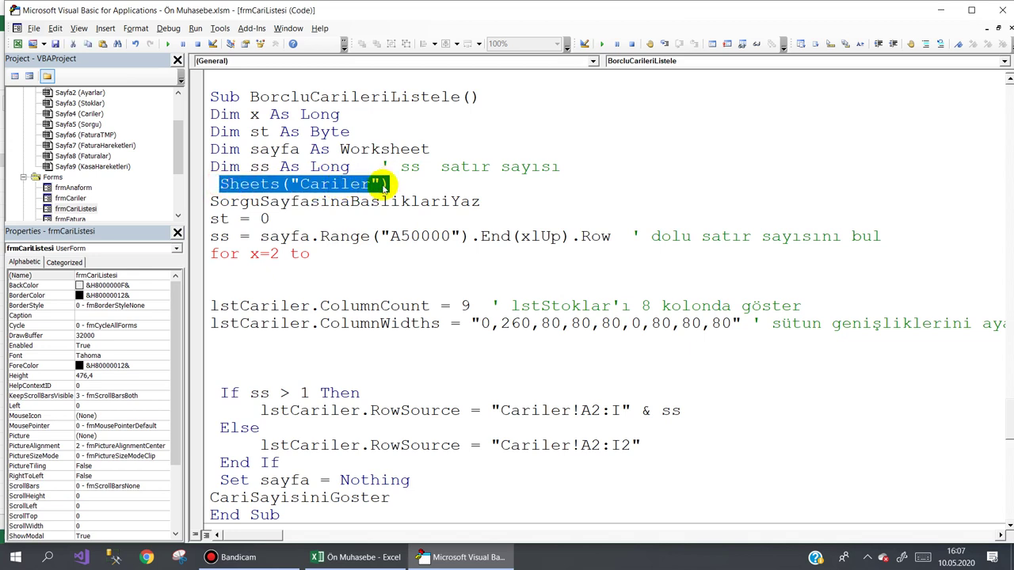
key(ctrl+x)
double_click(315, 236)
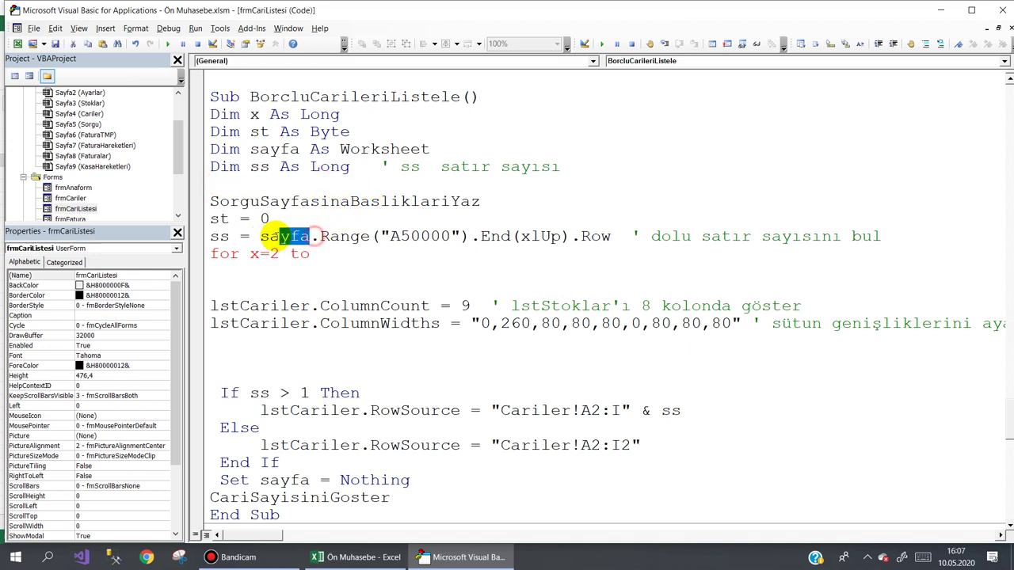
key(ctrl+v)
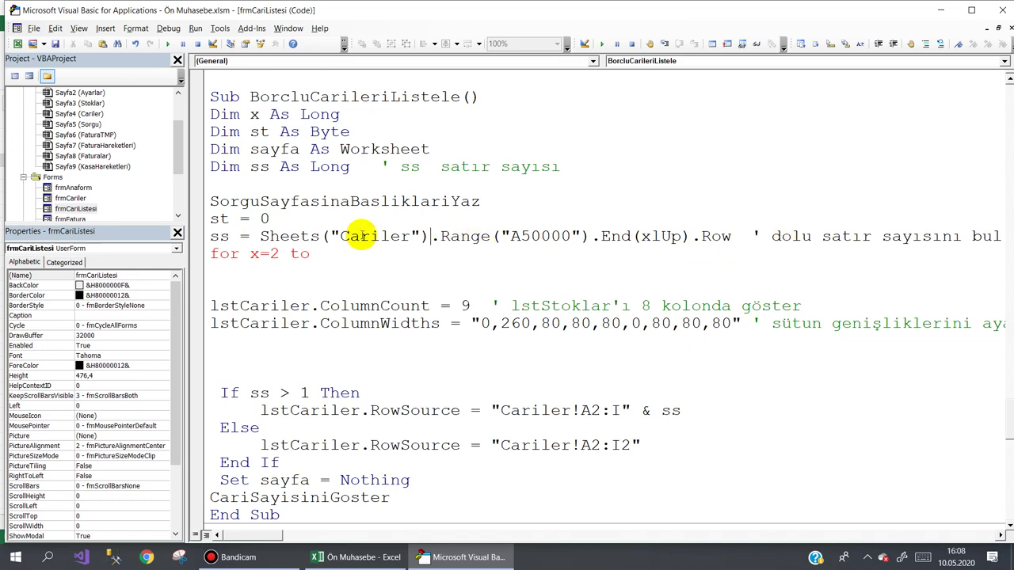
Delete the Dim sayfa As Worksheet declaration and the Set sayfa = Nothing statement
click(204, 154)
key(Delete)
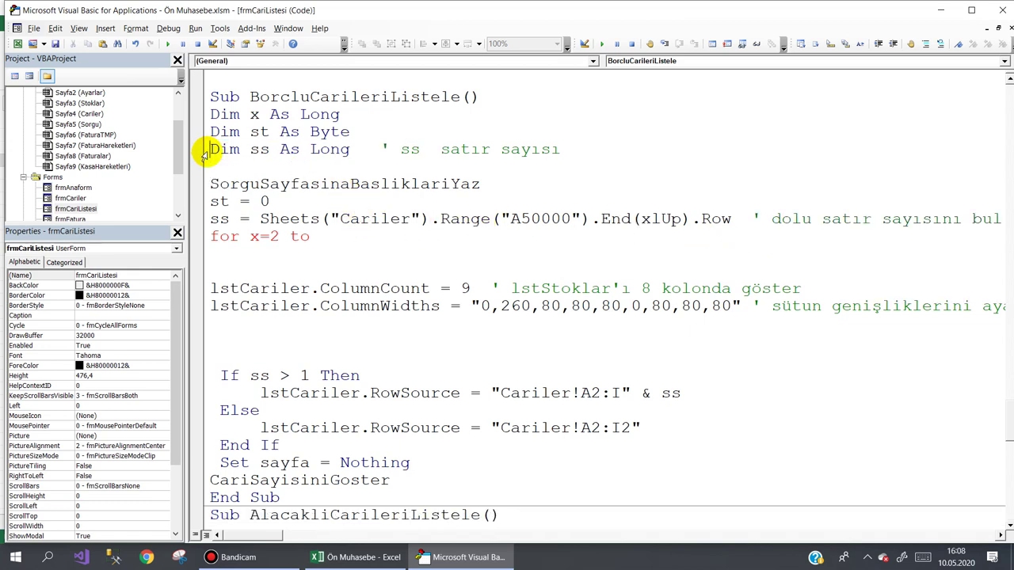
drag(412, 464, 269, 463)
shift+click(210, 463)
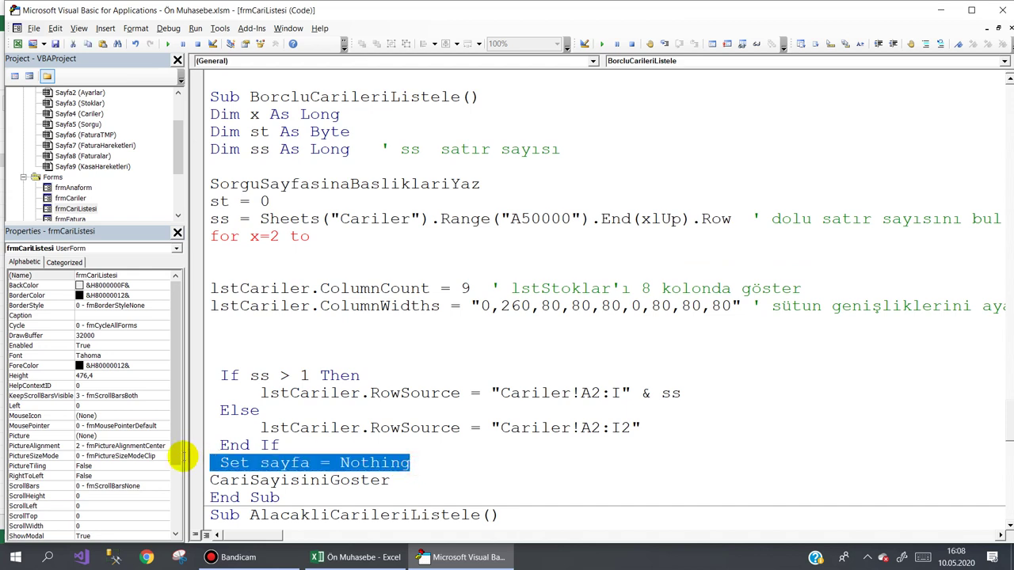
key(Delete)
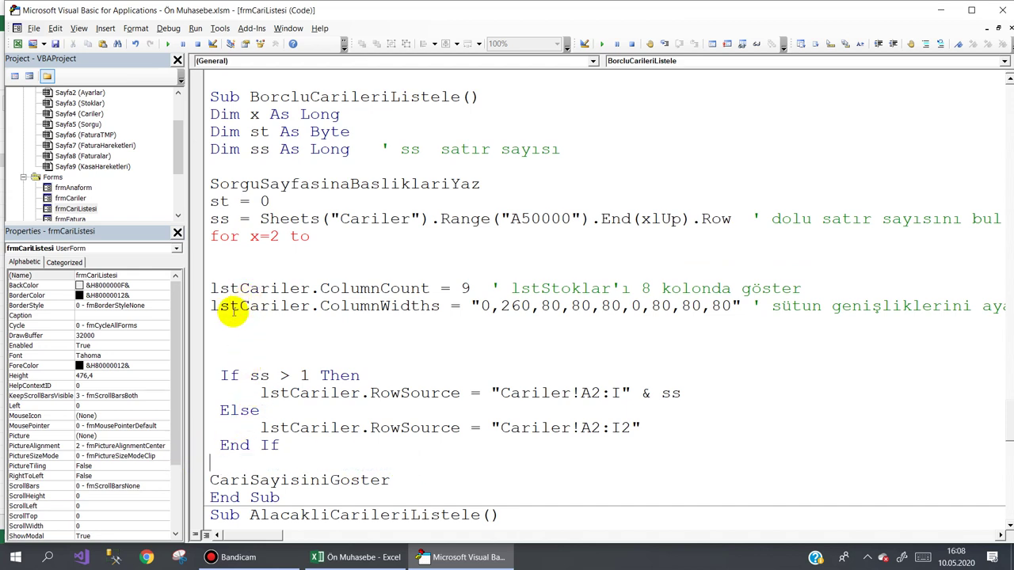
Remove blank lines below ColumnWidths and add blank lines after the for x=2 to header
drag(211, 317, 211, 372)
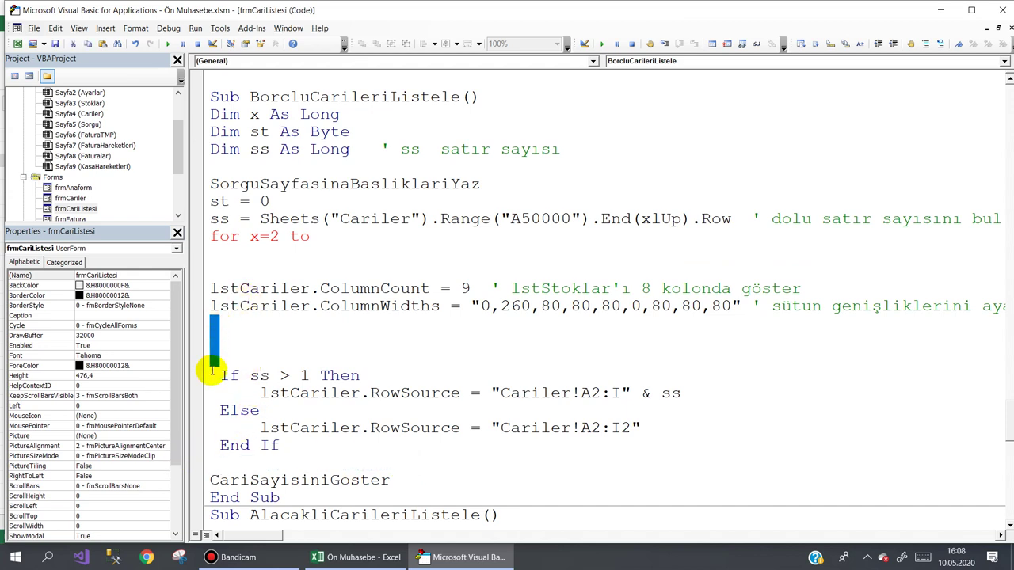
key(Delete)
click(225, 270)
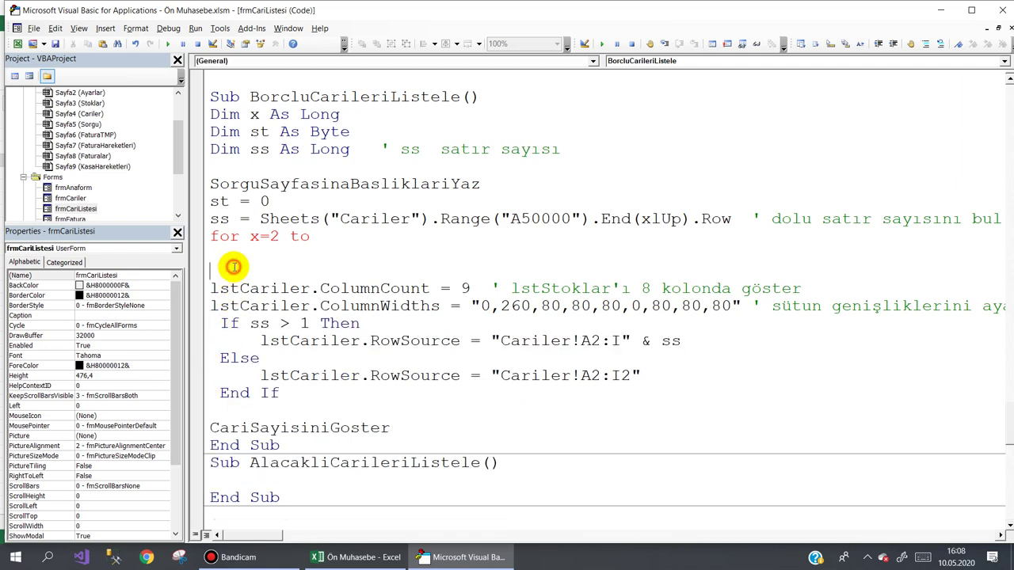
key(Return)
key(Return)
key(Return)
key(Return)
key(Return)
key(Return)
key(Return)
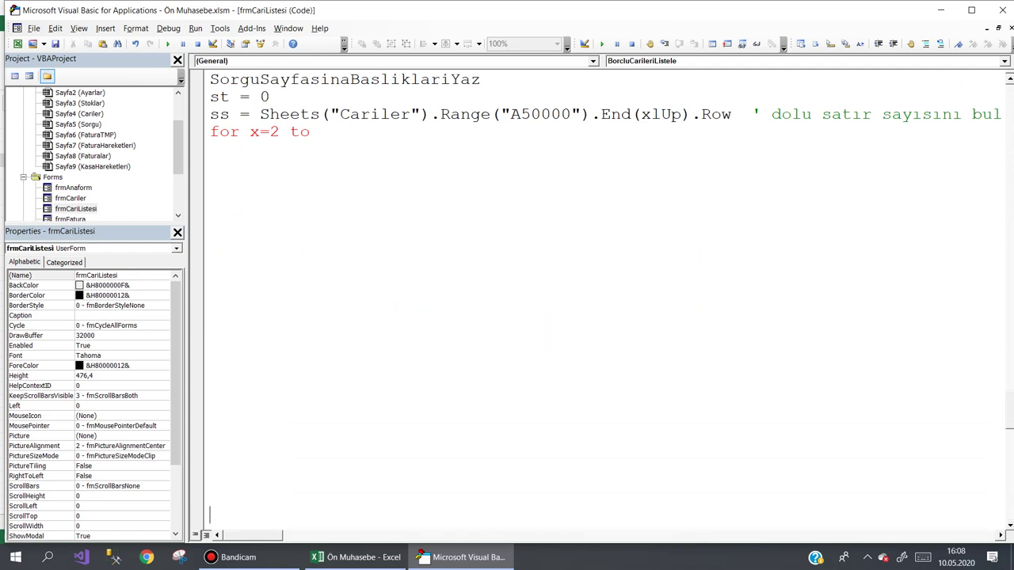
key(Return)
key(Return)
key(Return)
Complete the loop header as For x = 2 To ss and close it with Next
scroll(362, 214, up, 4)
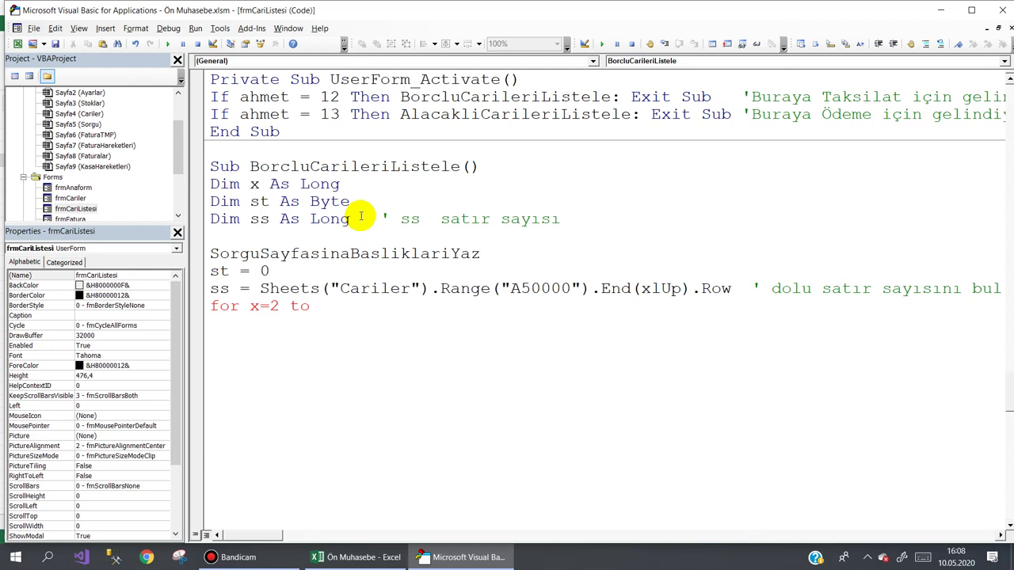
click(328, 308)
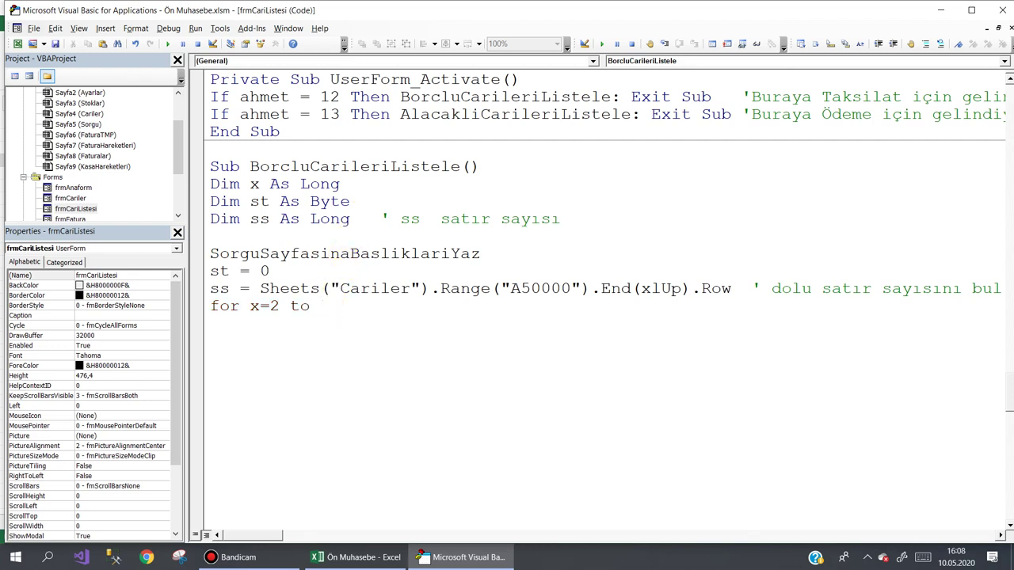
text(ss)
key(Return)
key(Return)
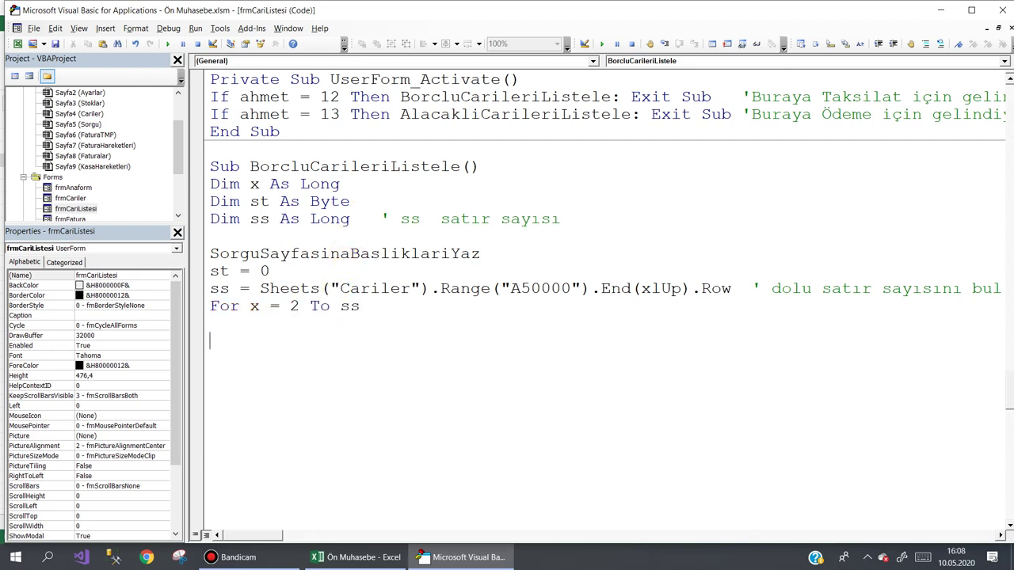
text(next)
key(Up)
key(Up)
Start an If line inside the loop using the copied Sheets("Cariler").Range reference
text(if)
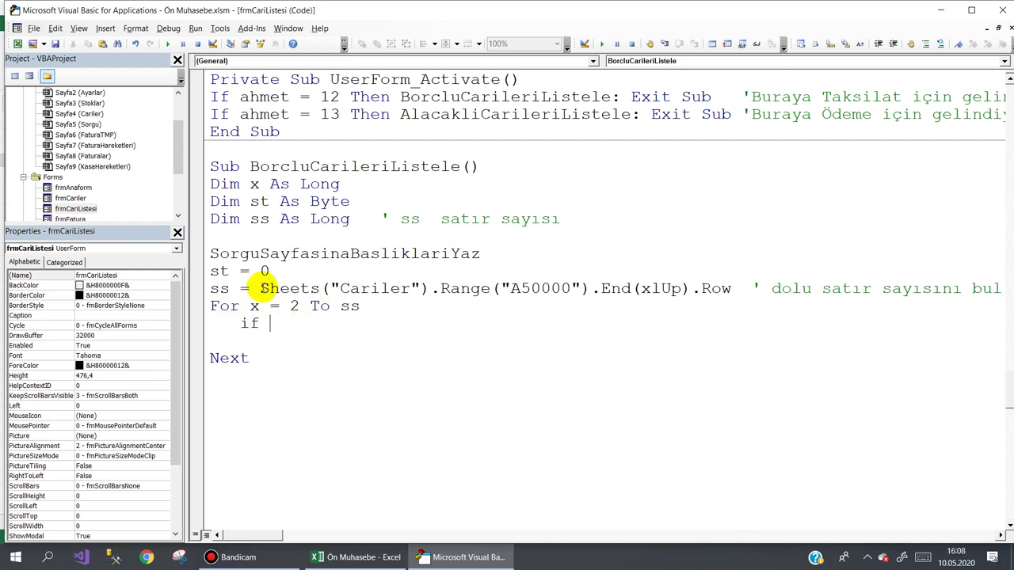
drag(260, 288, 589, 290)
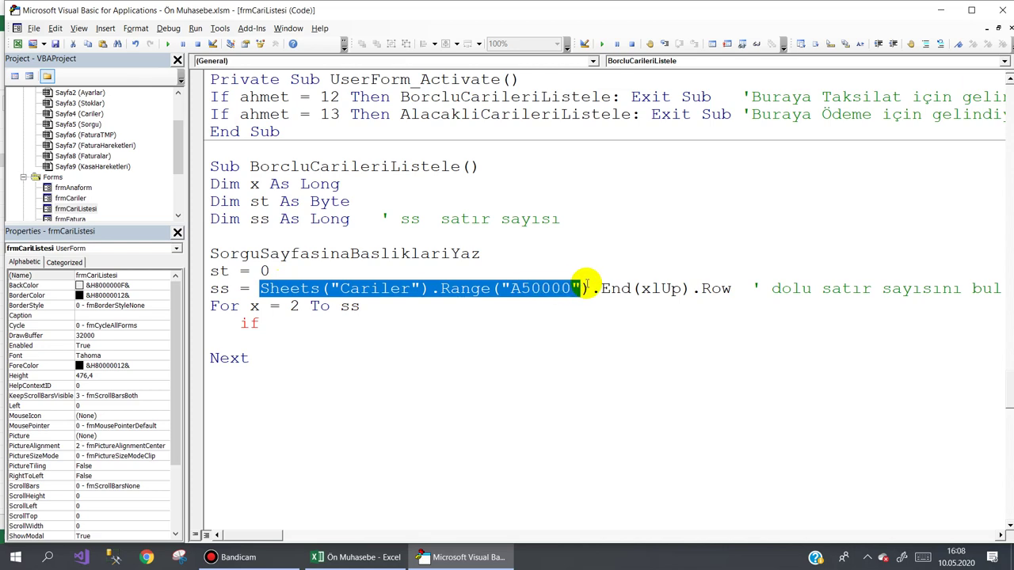
click(287, 322)
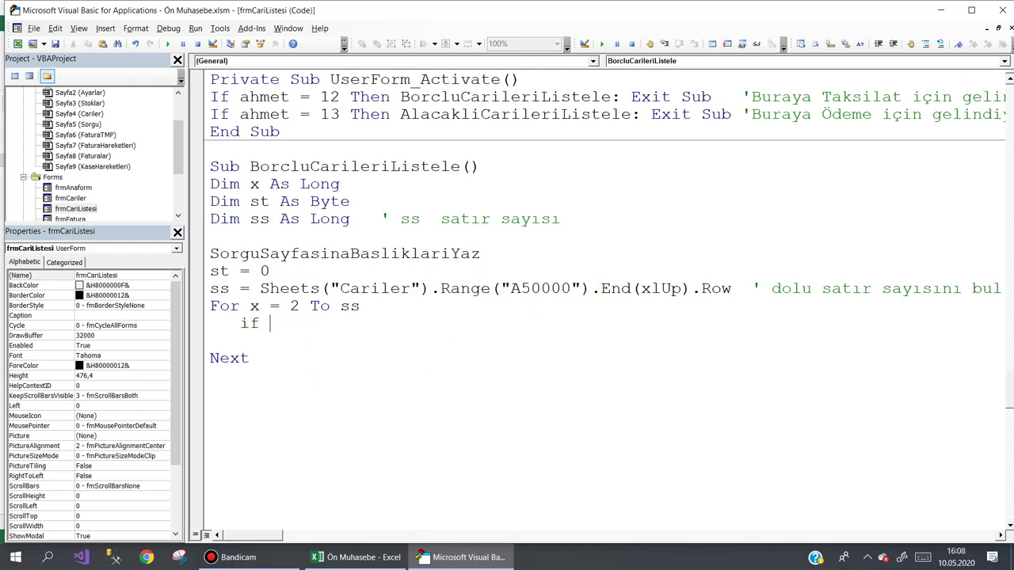
key(ctrl+v)
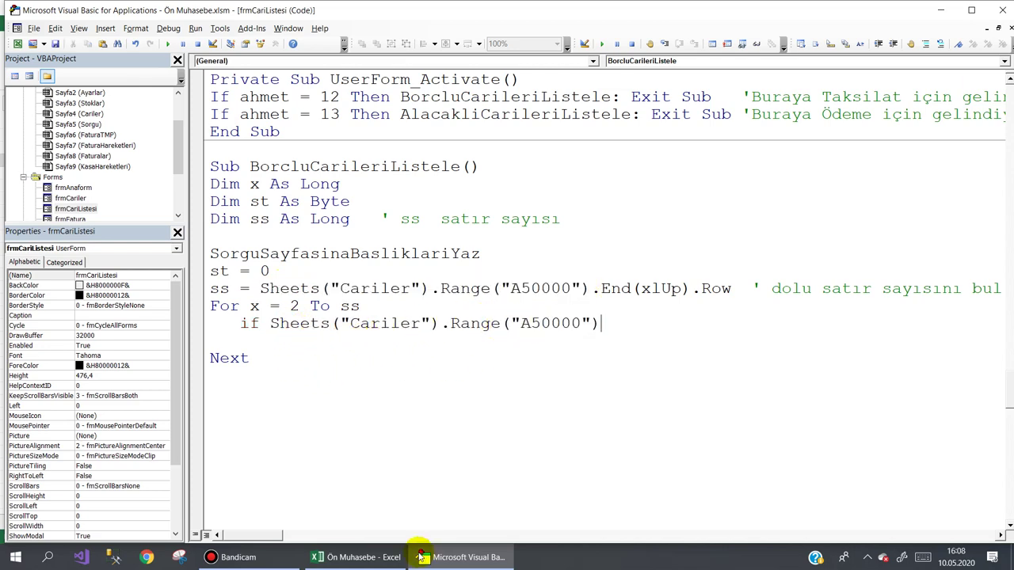
click(360, 557)
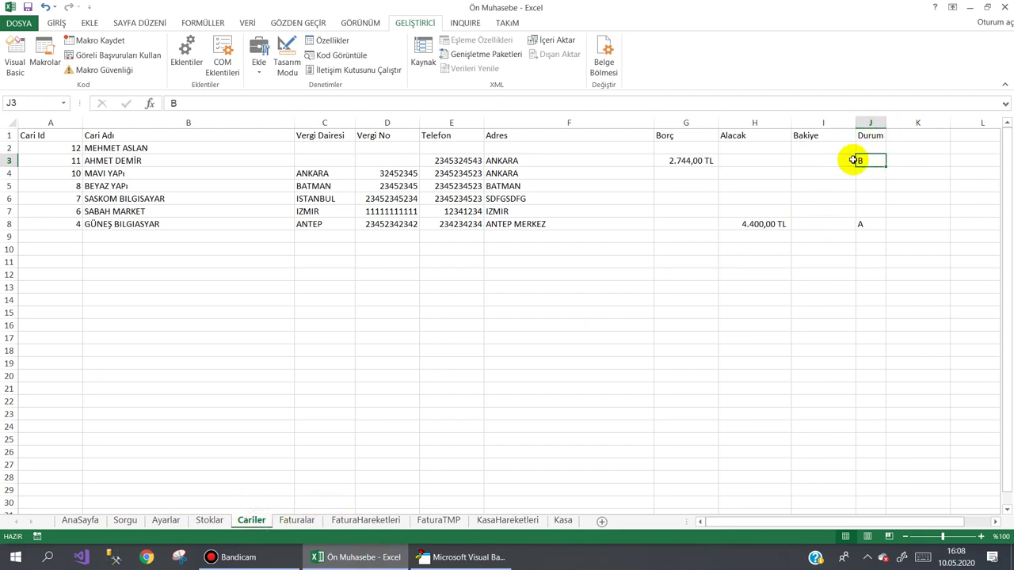
click(466, 557)
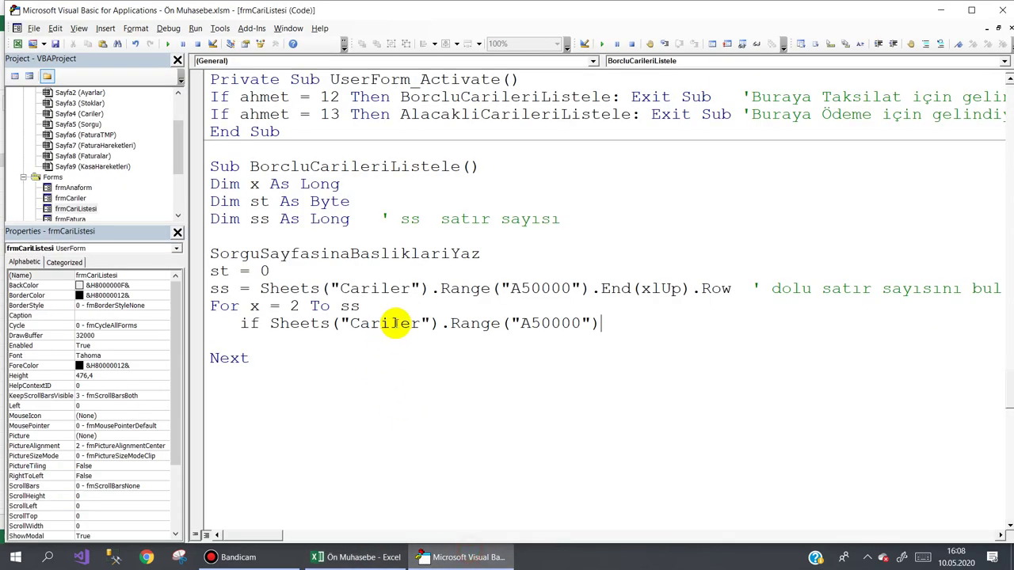
Make the condition Range("J" & x).Value = "B" Then and close the block with End If
drag(521, 325, 580, 325)
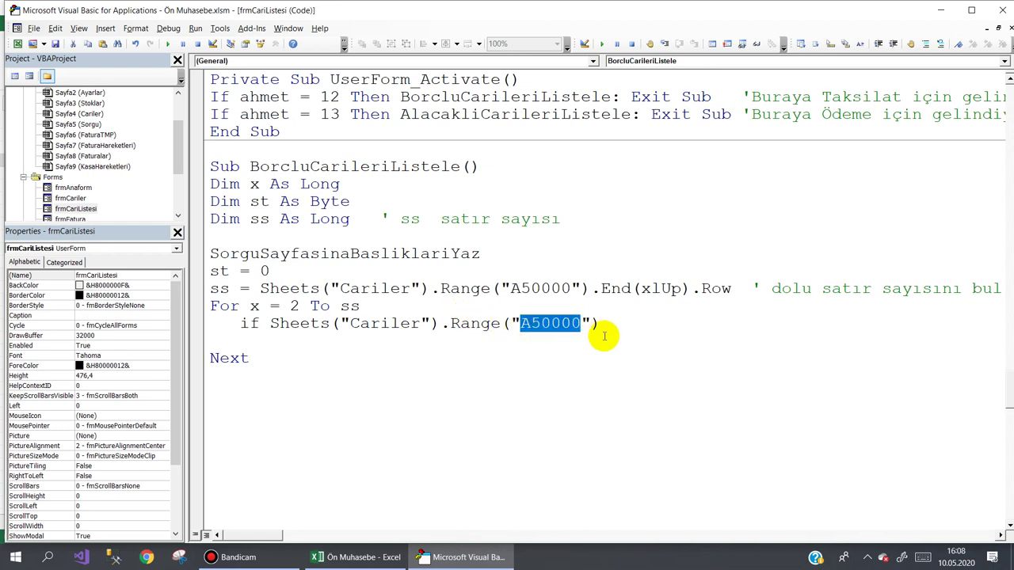
text(J")
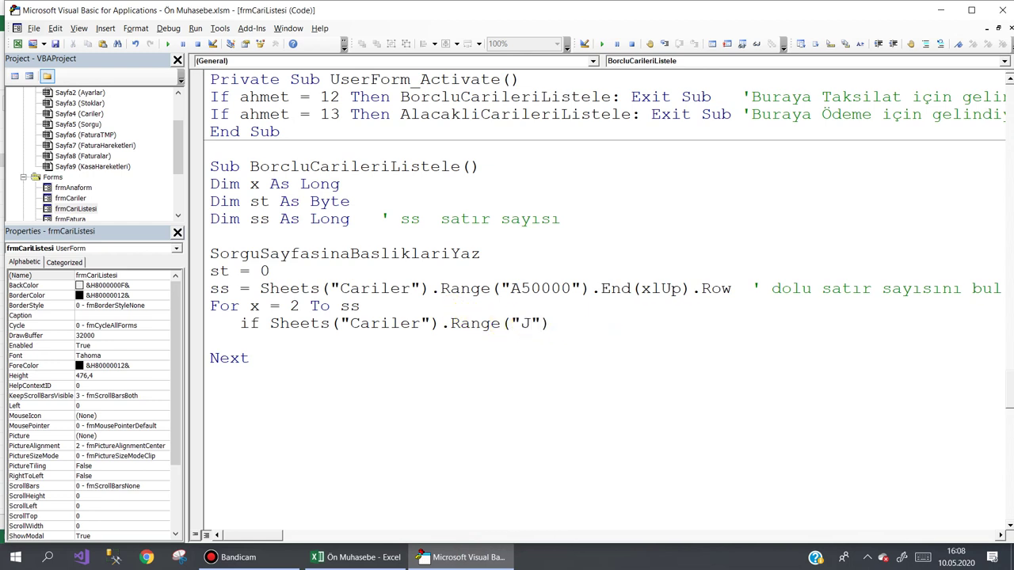
text(&x)
key(Right)
text(.value)
text(=)
text("B)
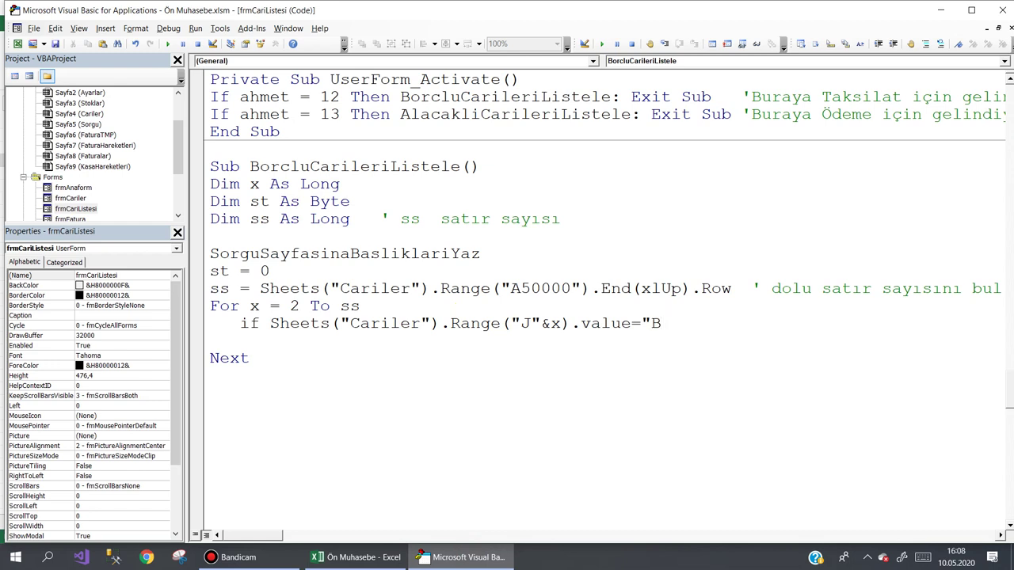
text(" then)
key(Return)
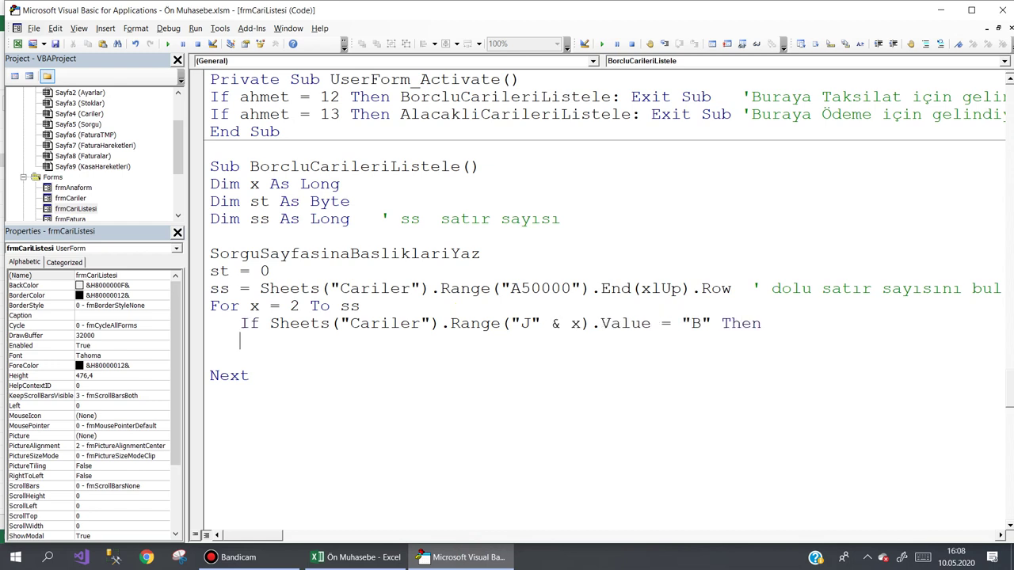
key(Return)
key(Return)
text(end )
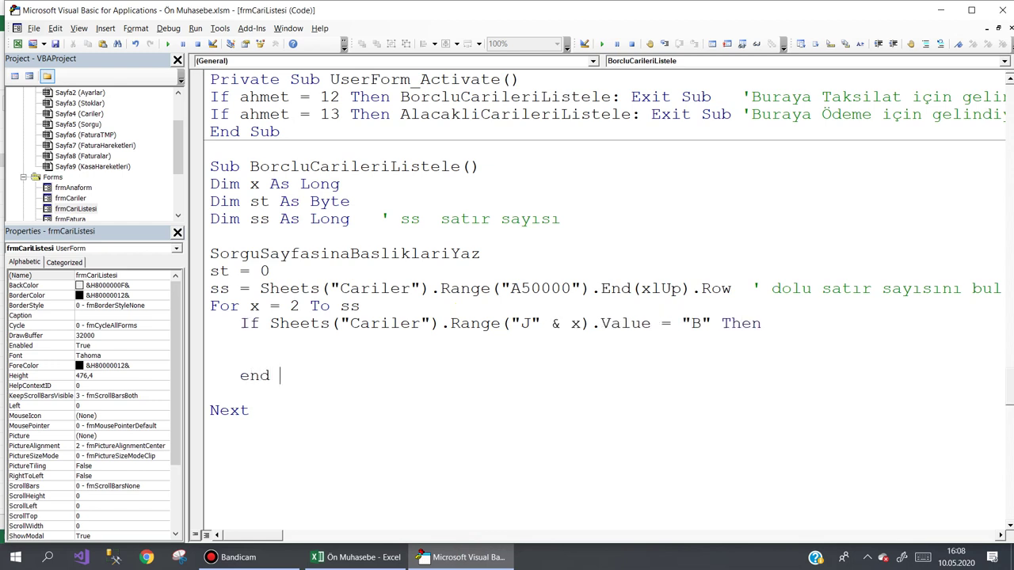
text(if)
key(Up)
key(Up)
Change st's starting value from 0 to 1 and declare y alongside st
click(260, 271)
key(Delete)
text(1)
text(for)
key(Up)
key(Up)
key(Up)
key(Up)
key(Up)
key(Up)
key(Up)
key(Up)
key(Right)
key(Right)
key(Right)
key(Right)
text(y)
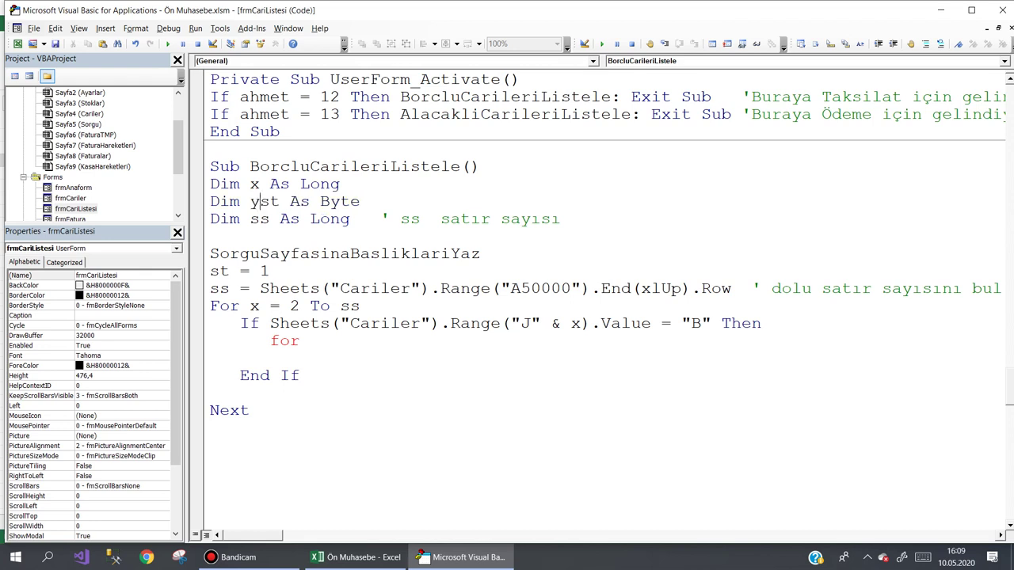
text(i)
key(BackSpace)
text(,)
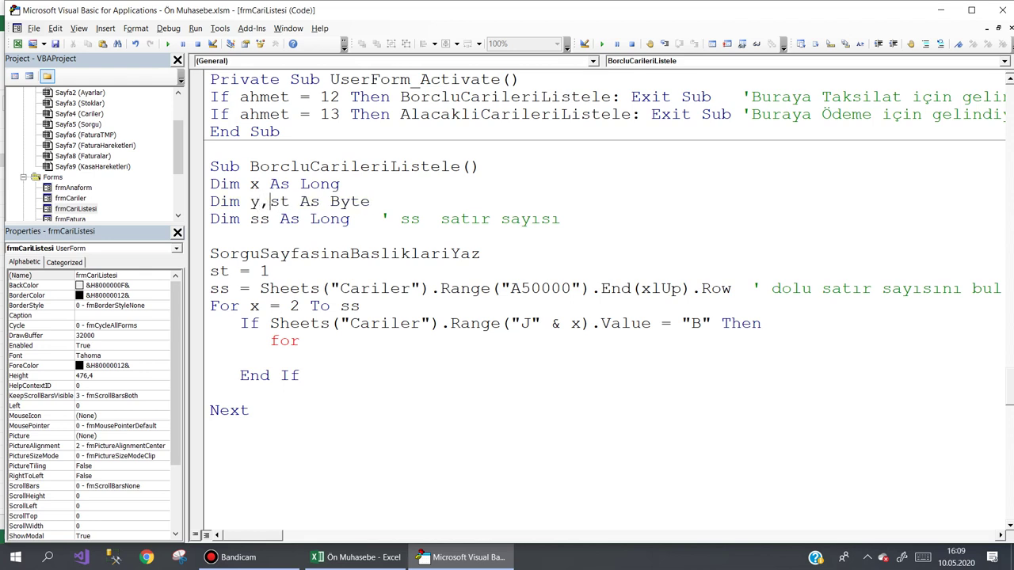
Write the inner loop header For y = 1 To 9 after checking the Cariler columns
key(Down)
key(Down)
key(Right)
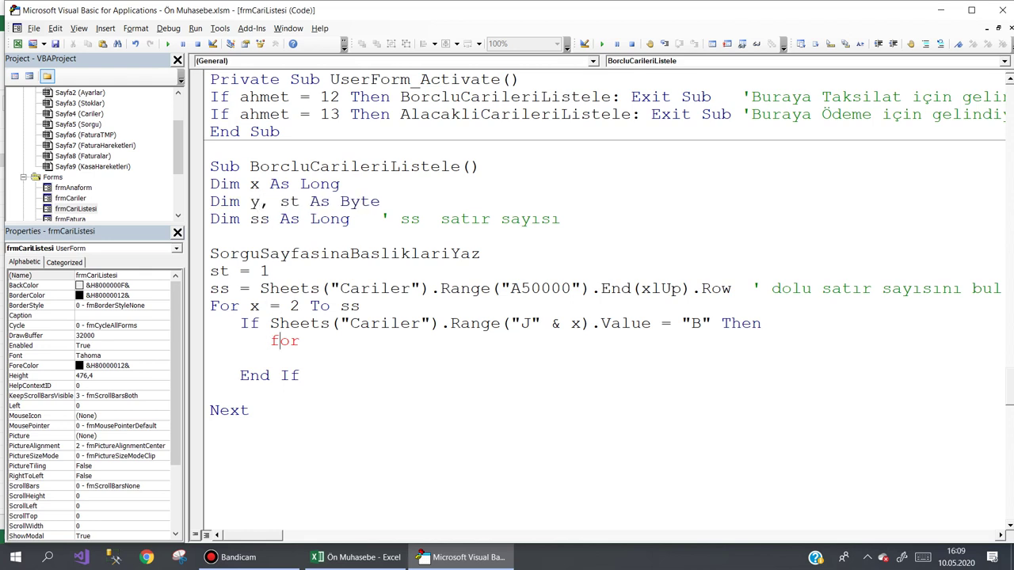
key(Right)
key(Right)
text(y)
text(=1 )
text(to)
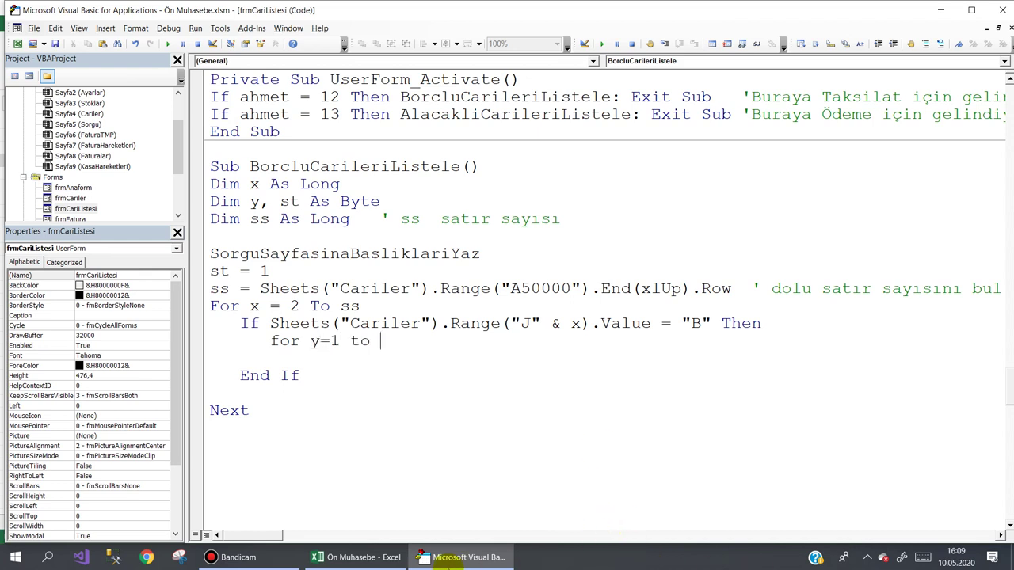
click(384, 557)
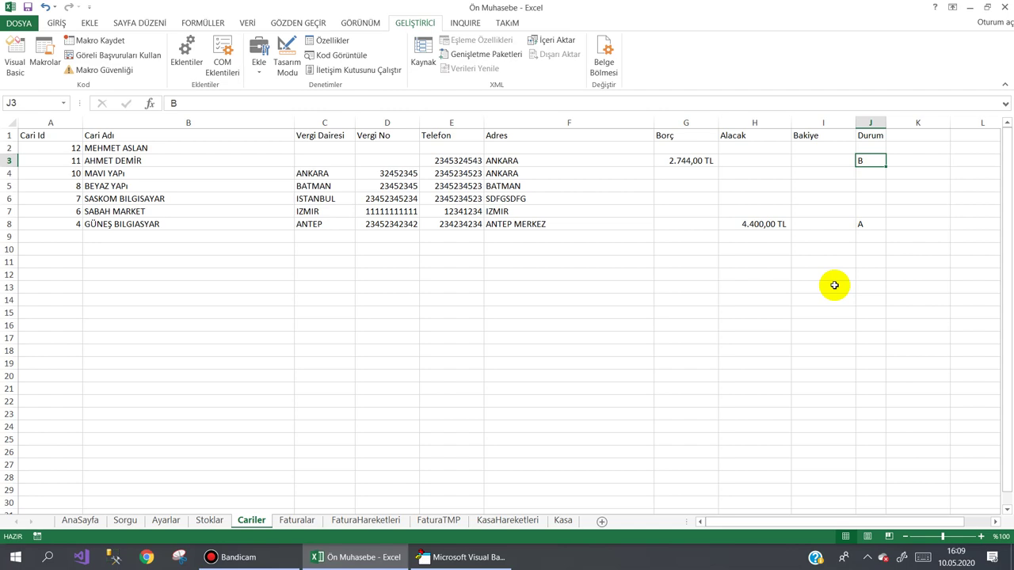
click(475, 559)
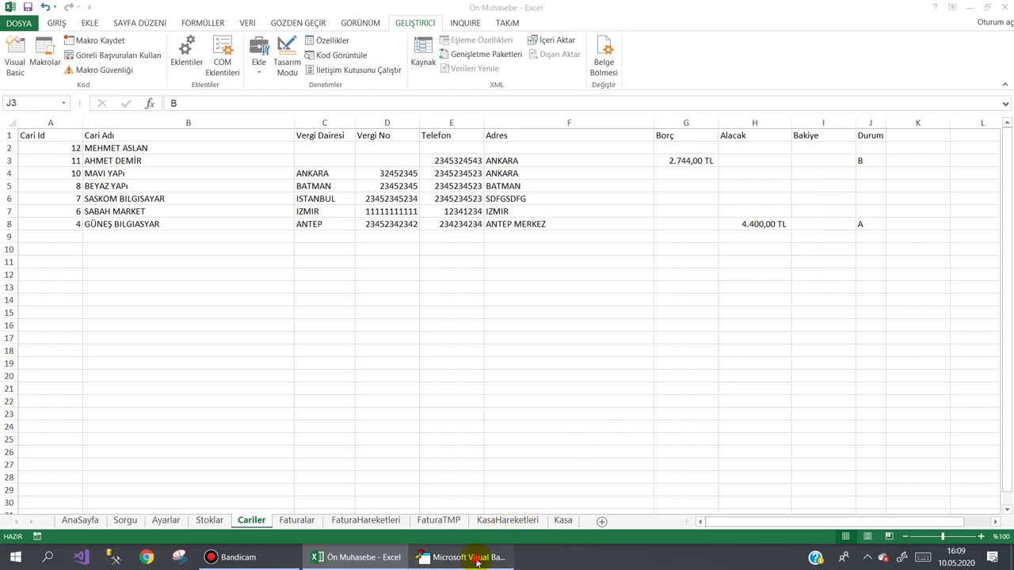
click(452, 557)
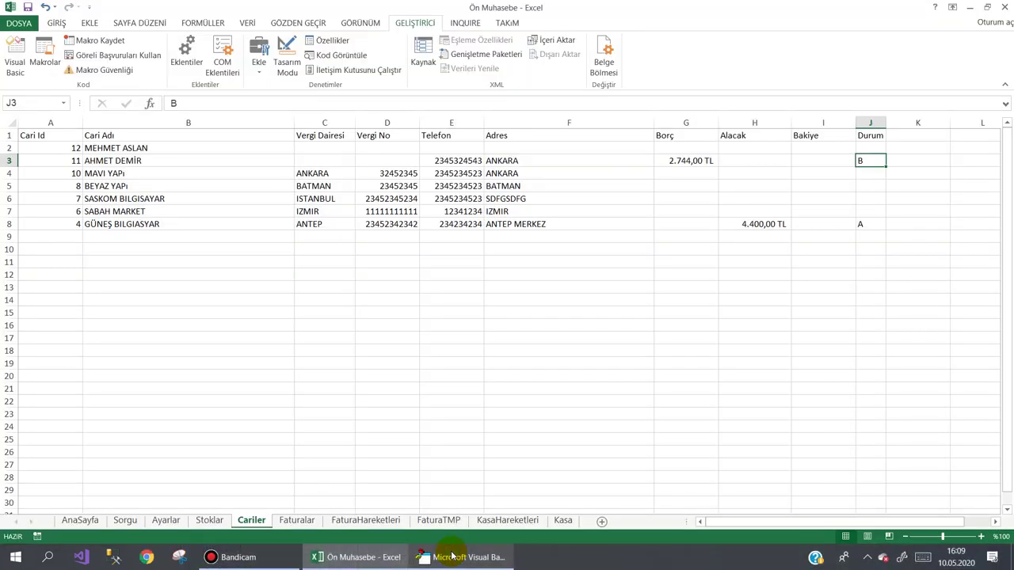
click(452, 557)
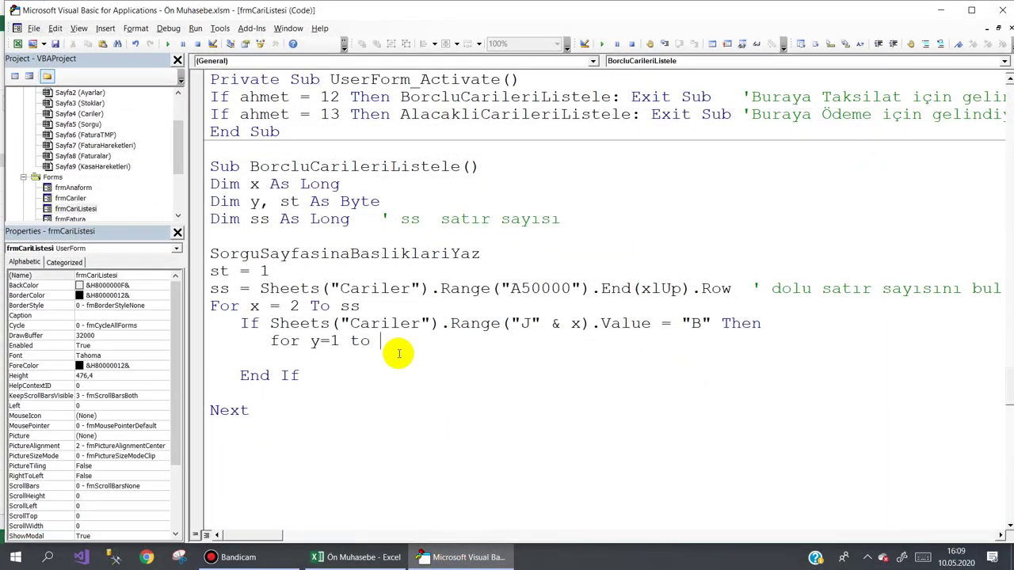
text(9)
Close the y loop with Next and put st = st + 1 inside it
key(Return)
key(Return)
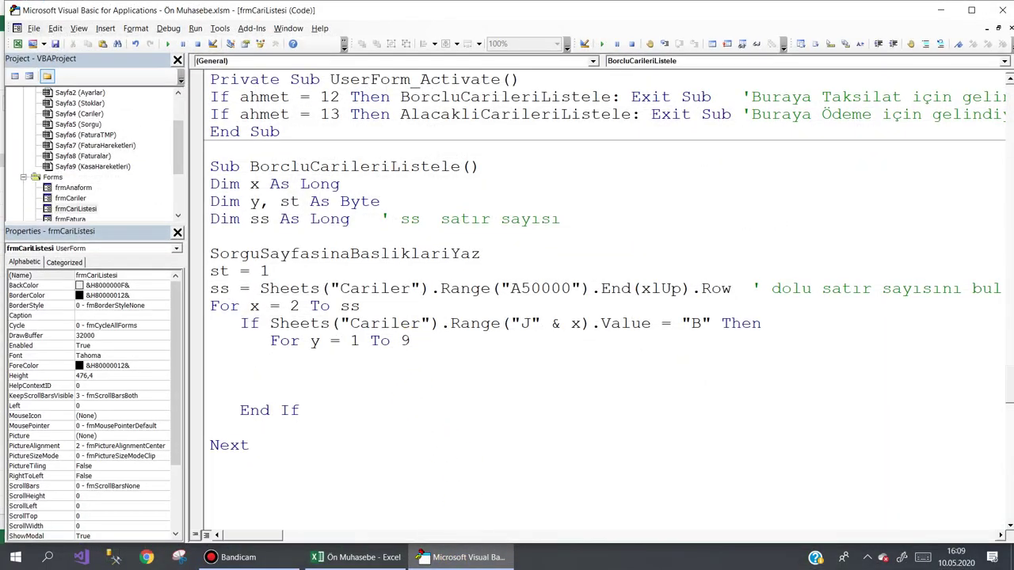
text(next)
key(Up)
text(st=st)
text(+1)
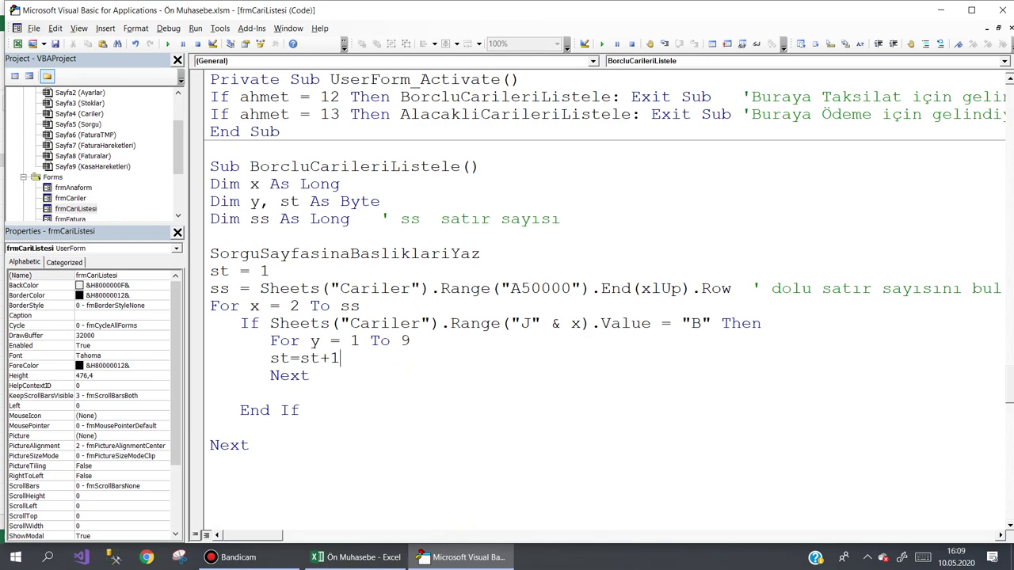
key(Return)
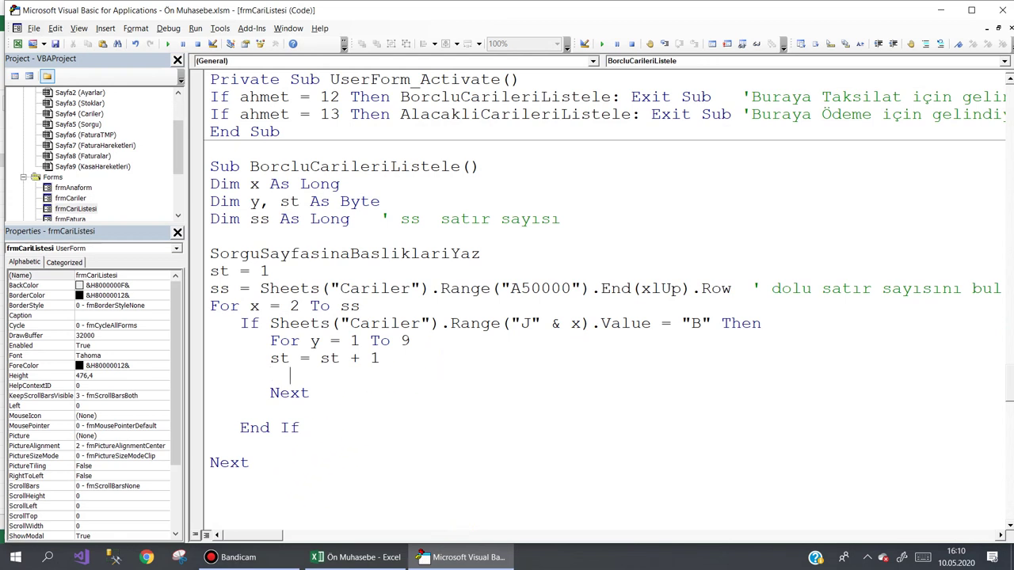
Type Sheets("Sorgu").Cells(st, y) as the left side inside the y loop
text(she)
key(ctrl+space)
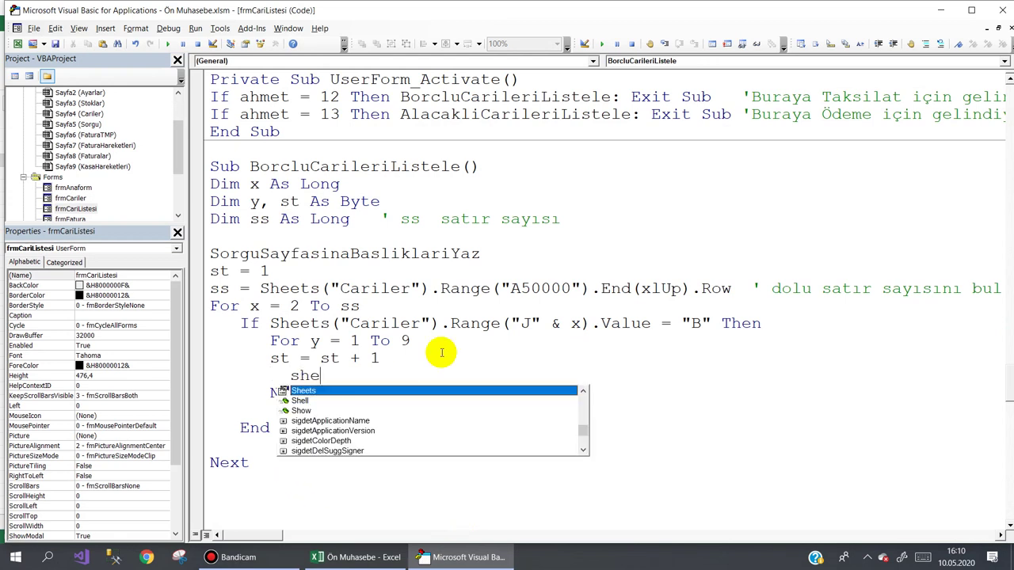
text(Sheets("Sor)
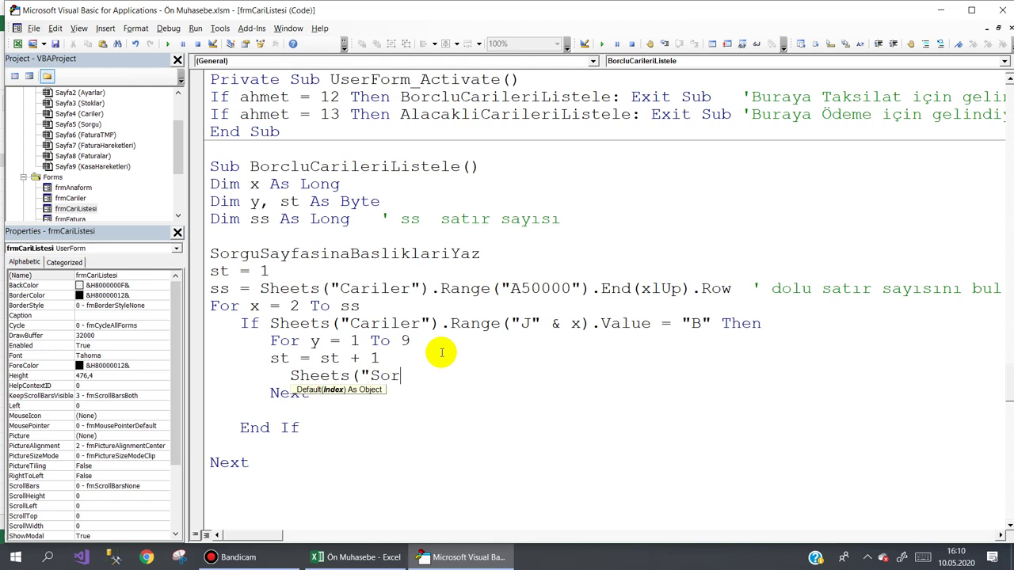
text(gu").c)
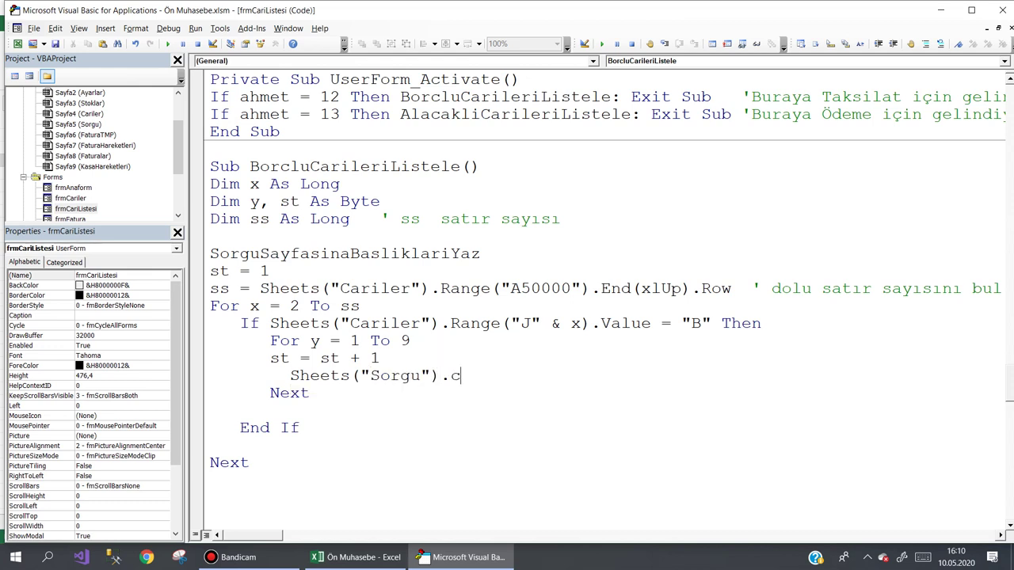
text(ells()
key(Down)
key(Up)
text(sa)
text(y)
key(BackSpace)
text(t,)
click(509, 412)
click(234, 557)
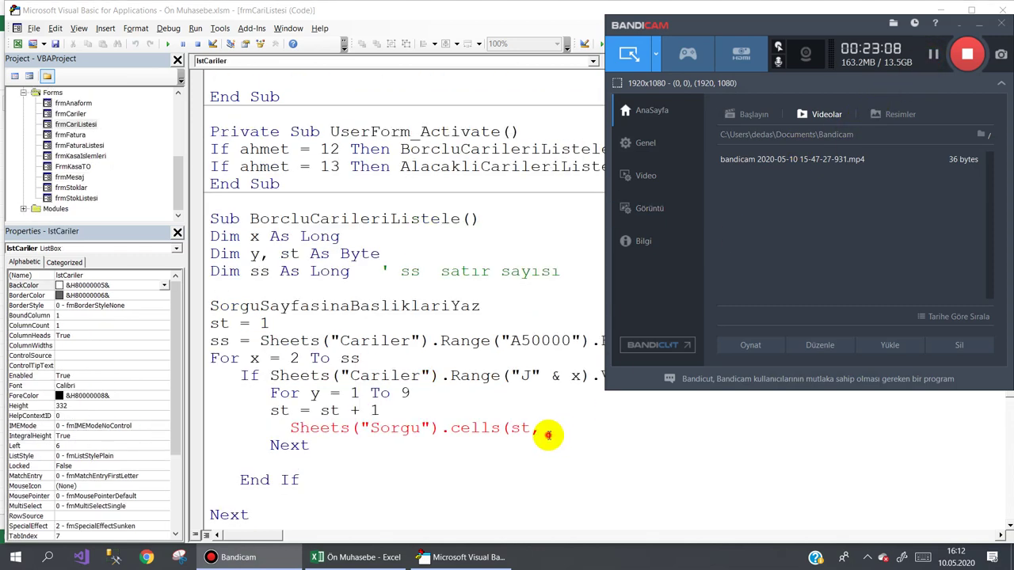
click(543, 435)
click(957, 24)
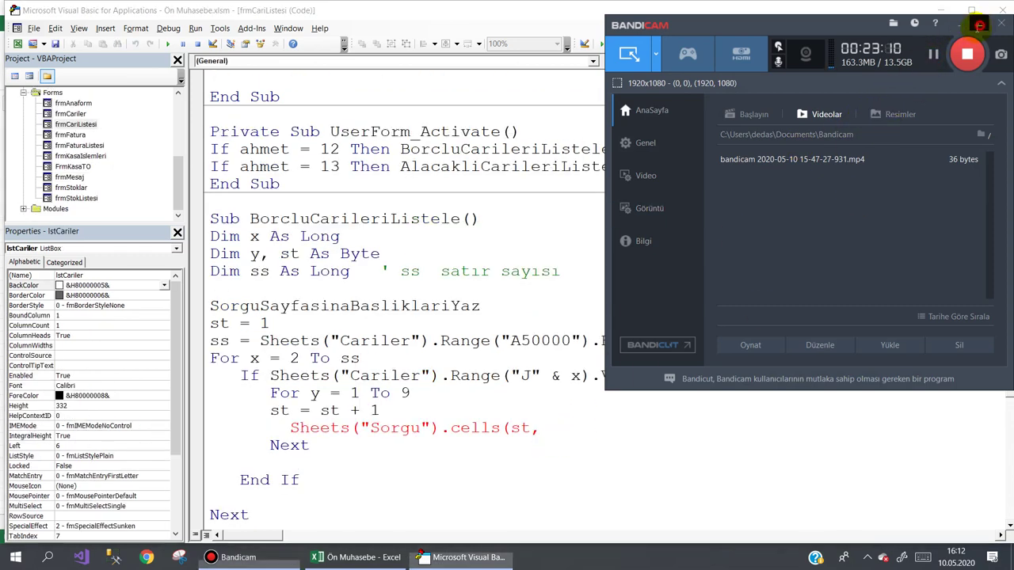
text(y)
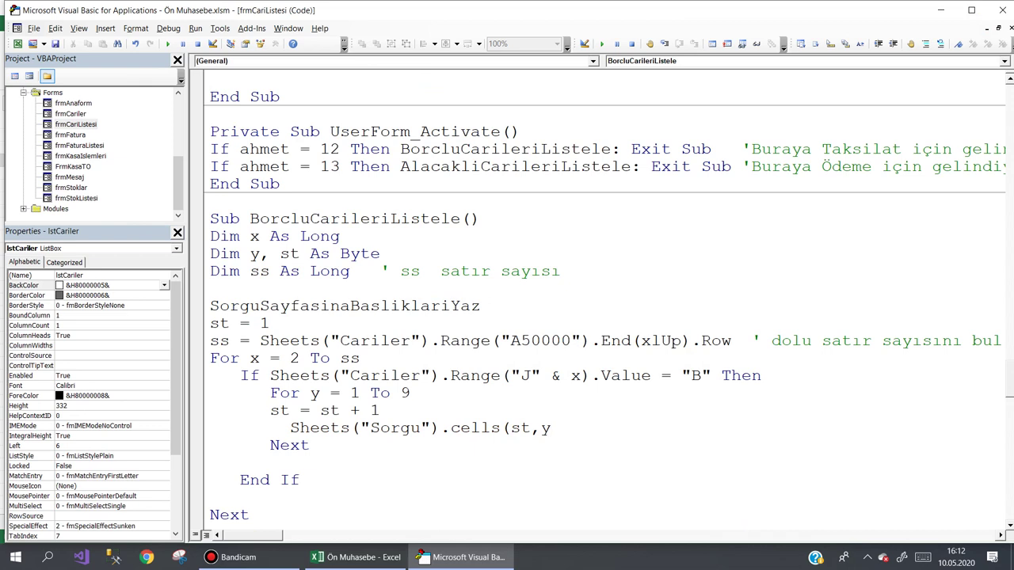
text().value=)
Fill the right side with Sheets("Cariler").Cells(x, y).Value by copying and editing the expression
key(shift+Home)
key(ctrl+c)
key(End)
key(ctrl+v)
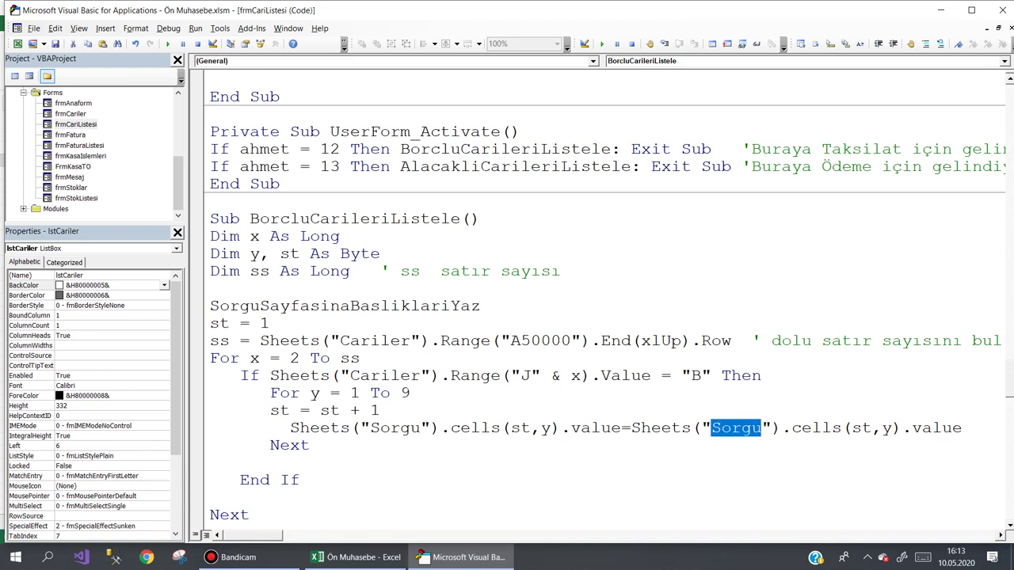
key(Delete)
text(Cari)
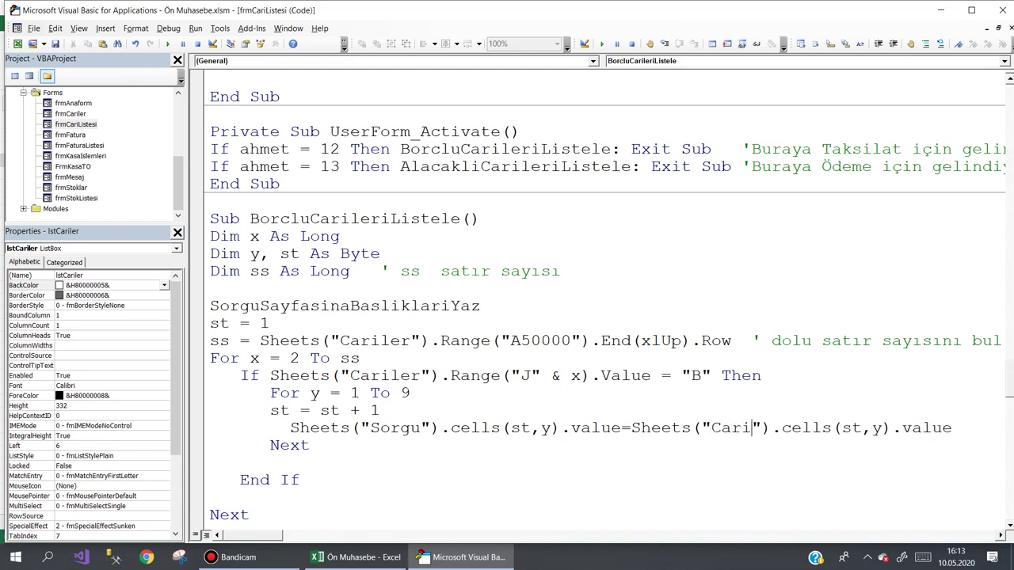
text(ler)
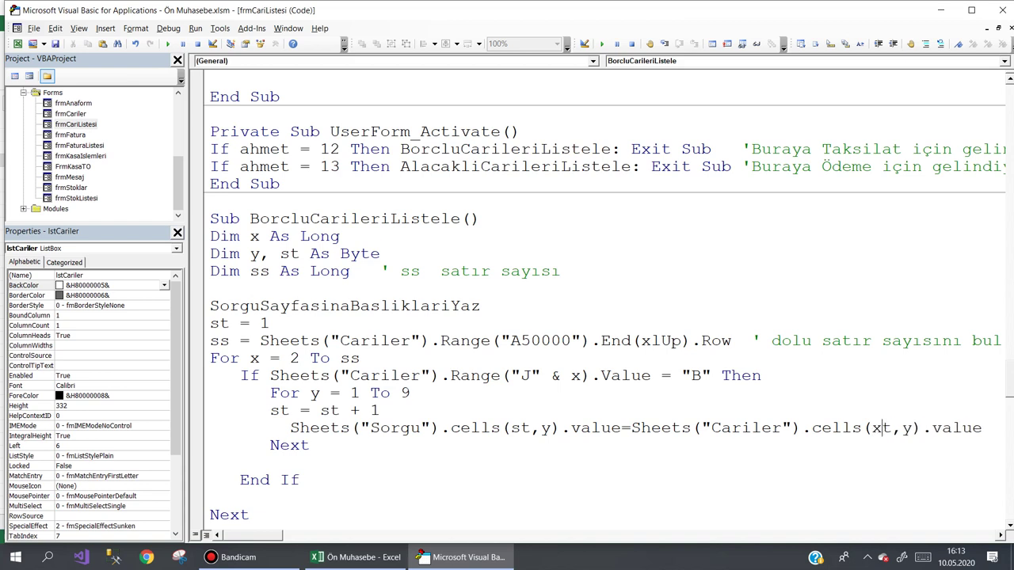
click(310, 445)
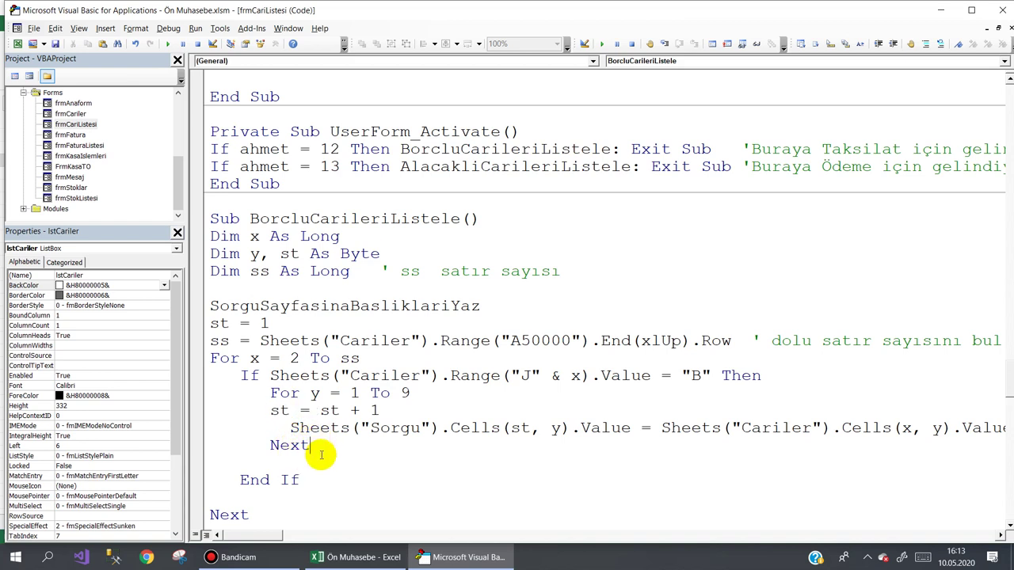
scroll(325, 451, down, 1)
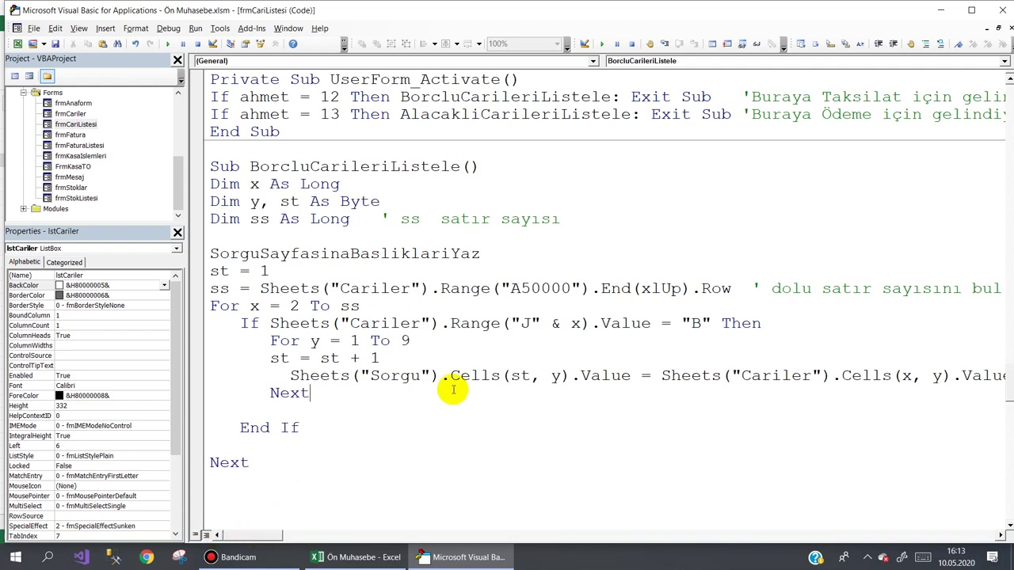
Inspect the Borç, Alacak and Bakiye cells in the Excel workbook
click(373, 558)
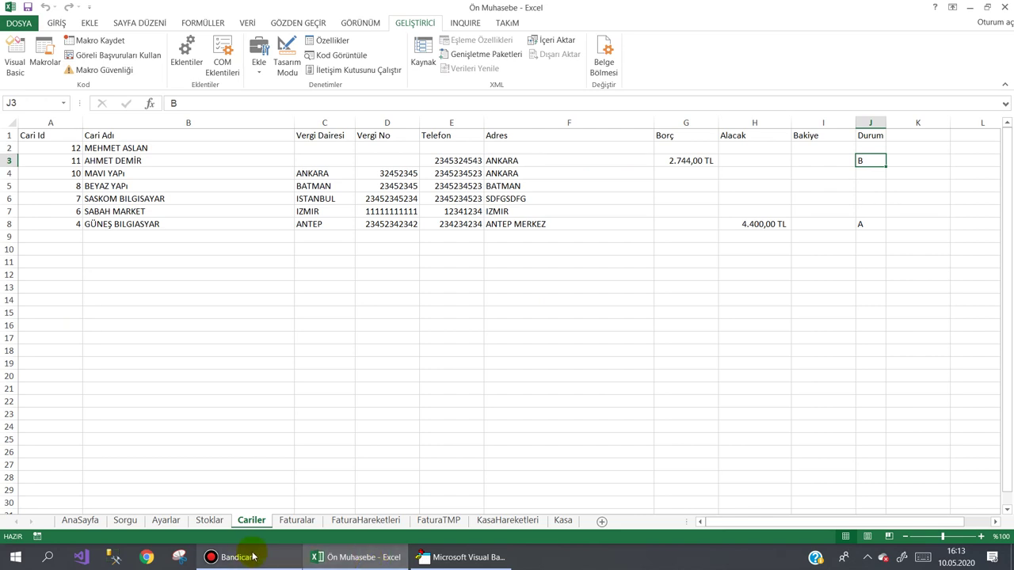
click(690, 158)
drag(690, 159, 835, 156)
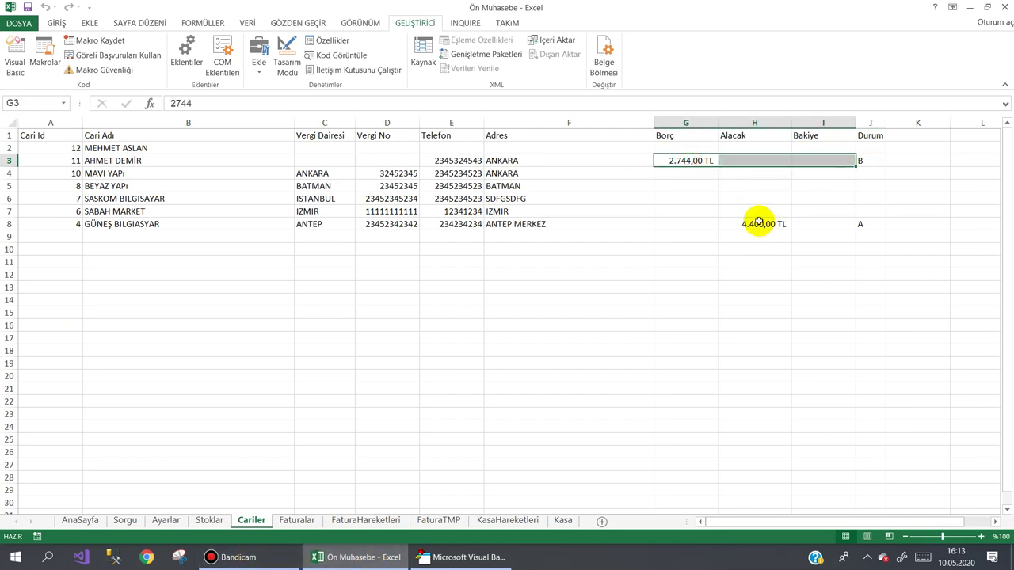
drag(758, 224, 835, 224)
Launch the program from AnaSayfa and open Kasa İşlemleri > Ekle > Cari Listesi lookup
click(80, 521)
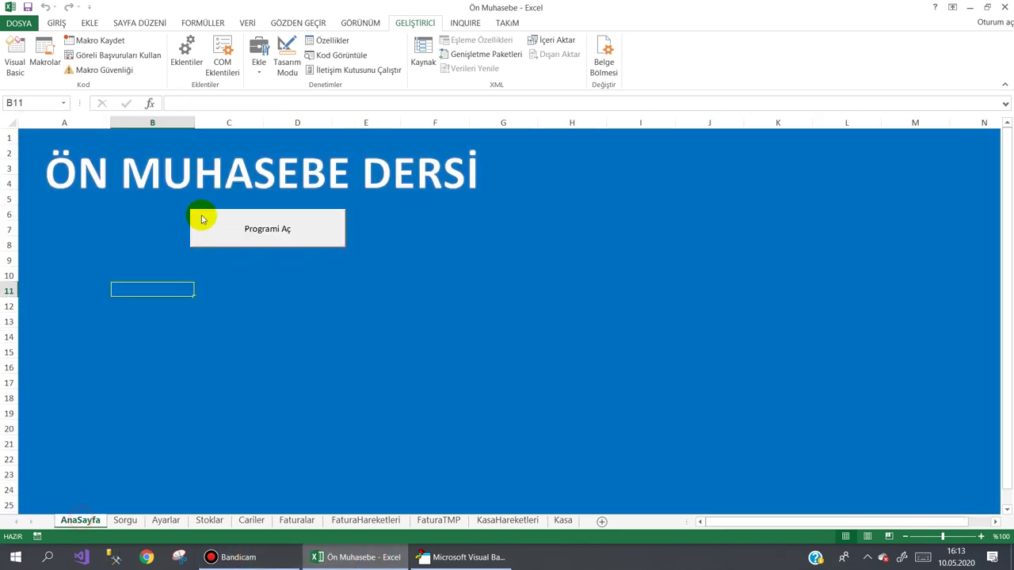
click(233, 229)
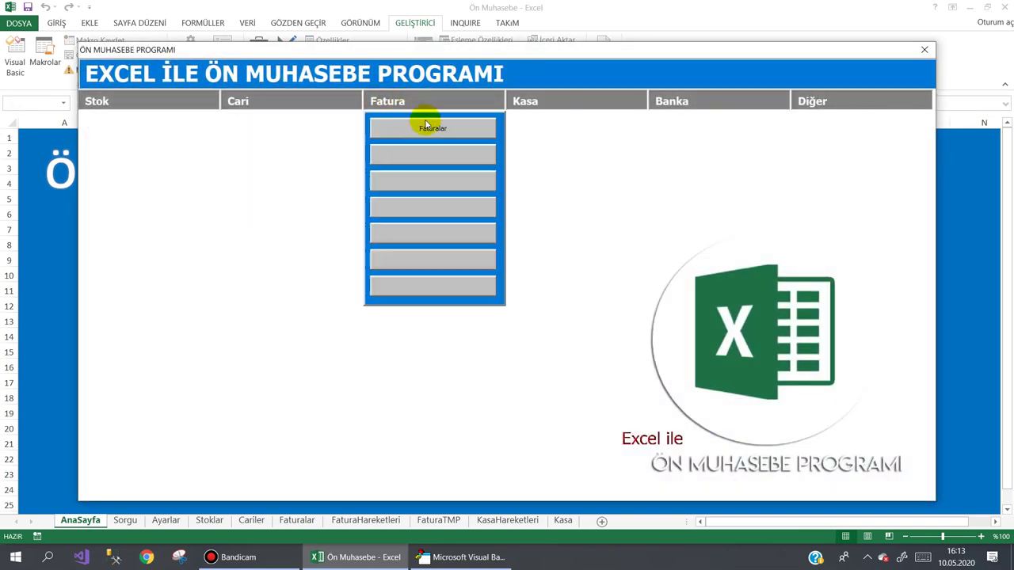
mouse_move(543, 100)
click(557, 131)
click(641, 424)
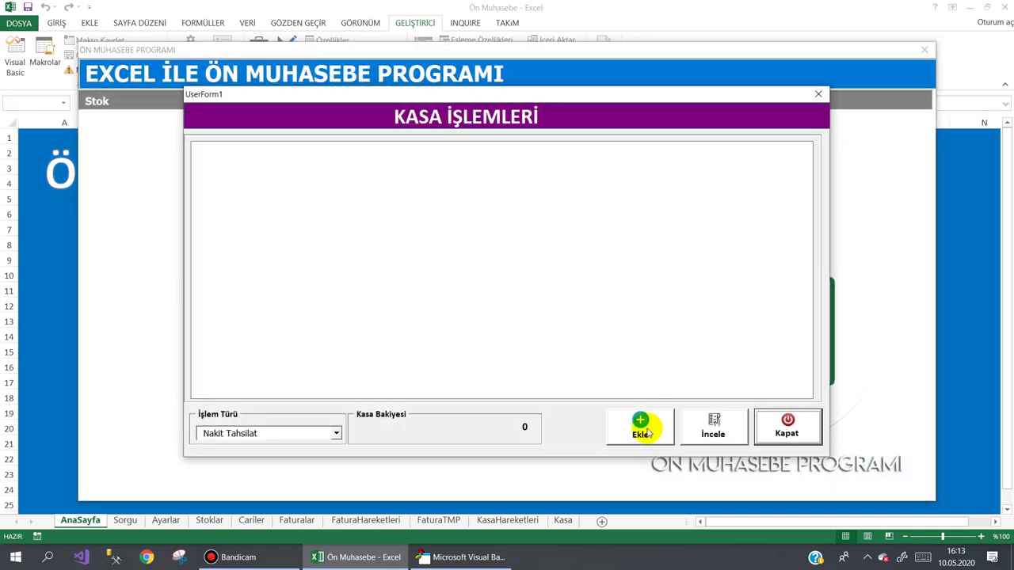
click(713, 266)
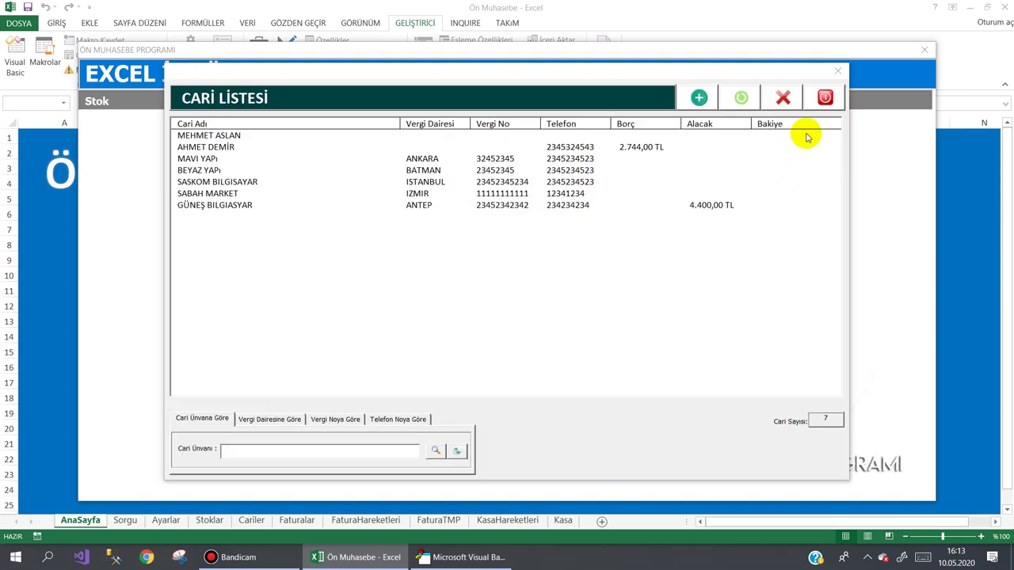
Close all program forms and return to the frmCariListesi designer
click(826, 96)
click(704, 390)
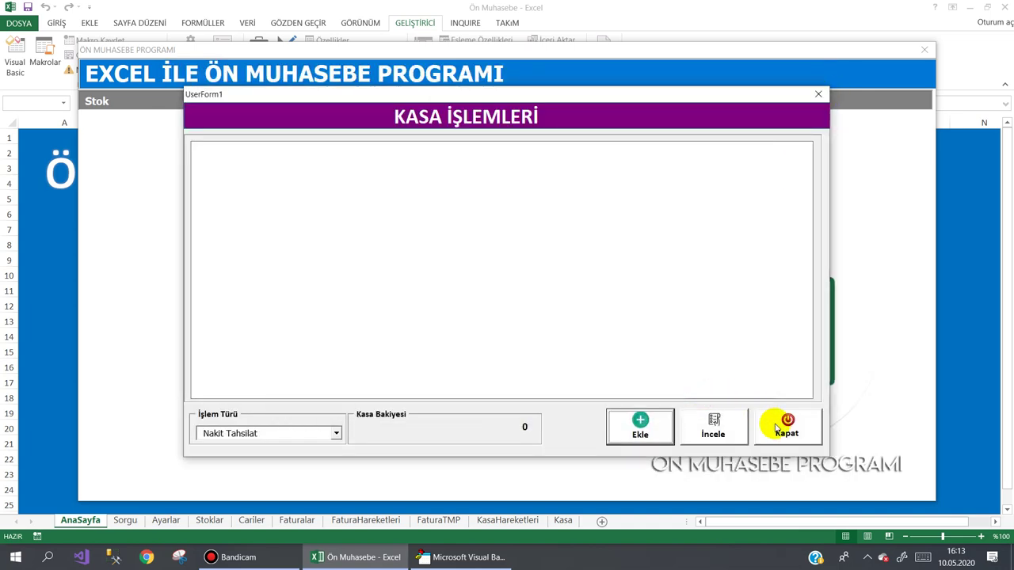
click(779, 428)
mouse_move(810, 99)
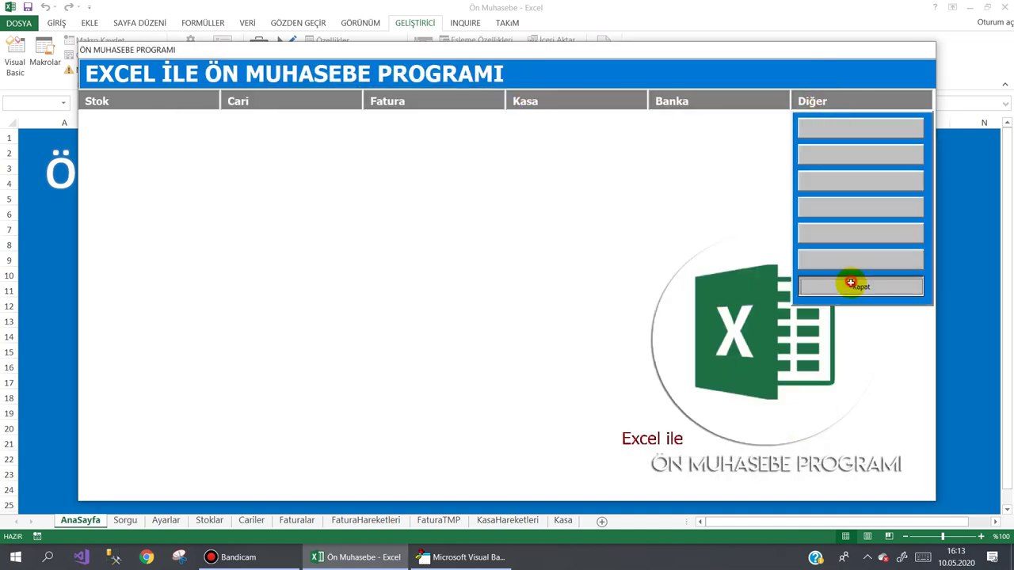
click(850, 282)
click(455, 557)
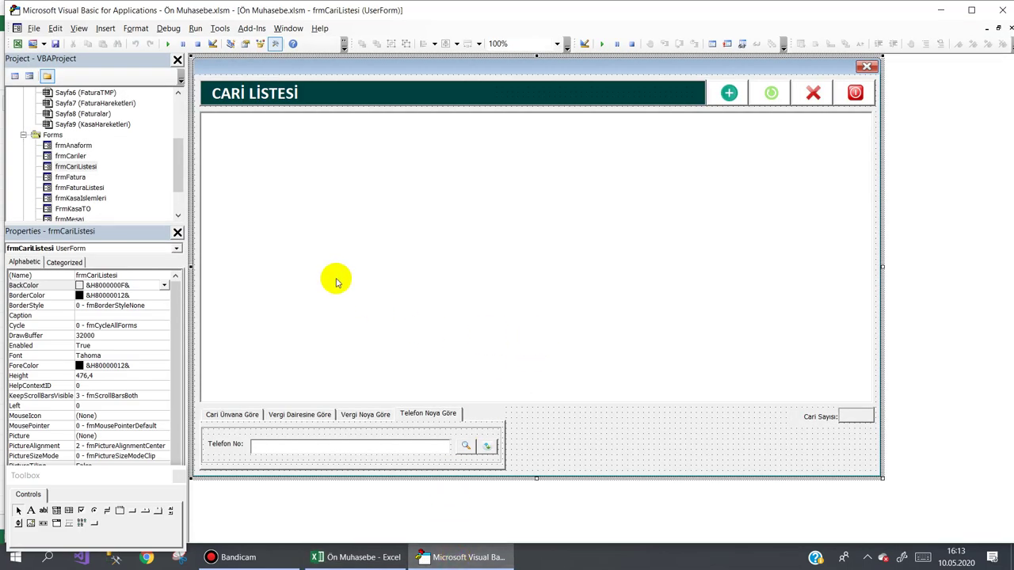
Open the list box code and delete the blank lines below the final Next
double_click(335, 218)
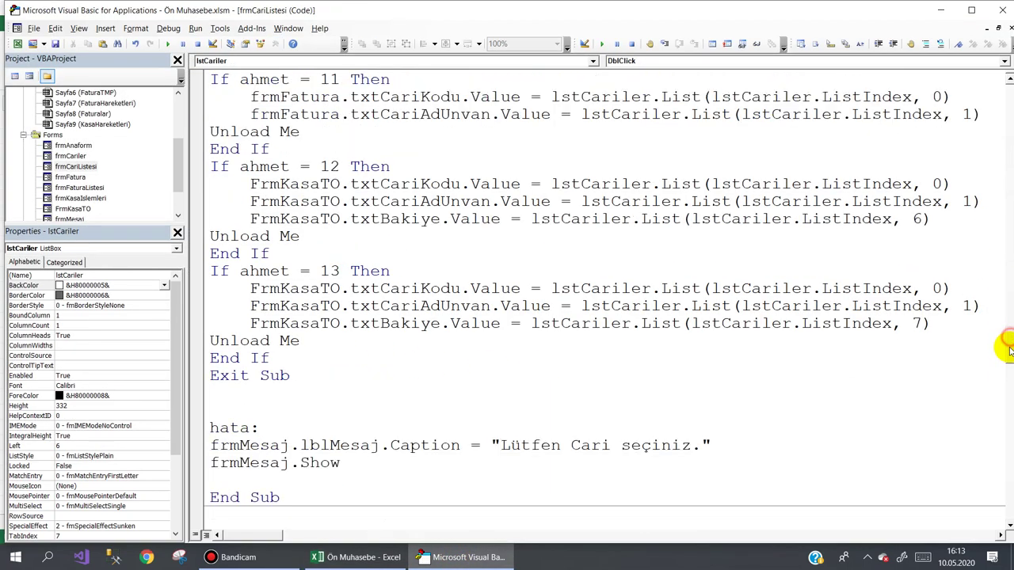
mouse_move(1008, 349)
mouse_down()
mouse_move(996, 435)
mouse_move(1007, 396)
mouse_move(1007, 420)
mouse_up()
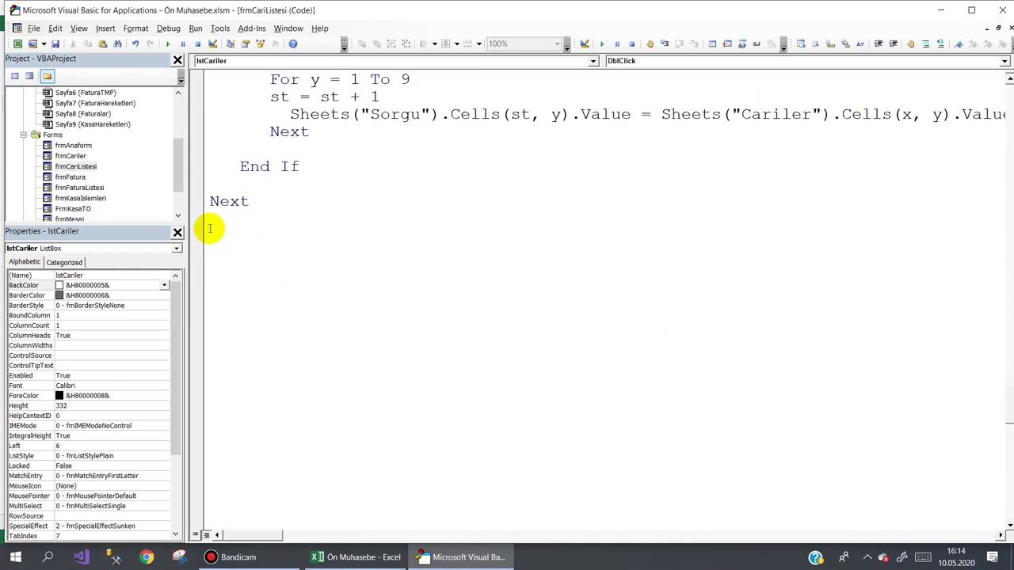
drag(209, 224, 228, 389)
key(Delete)
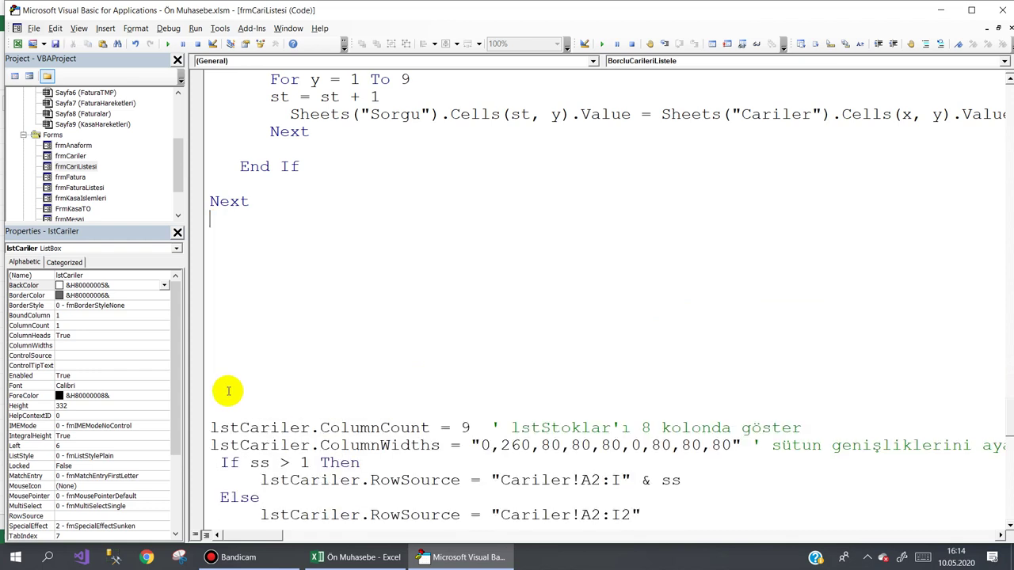
key(Delete)
key(Delete)
key(Delete)
key(Delete)
key(Delete)
key(Delete)
key(Delete)
key(Delete)
key(Delete)
key(Delete)
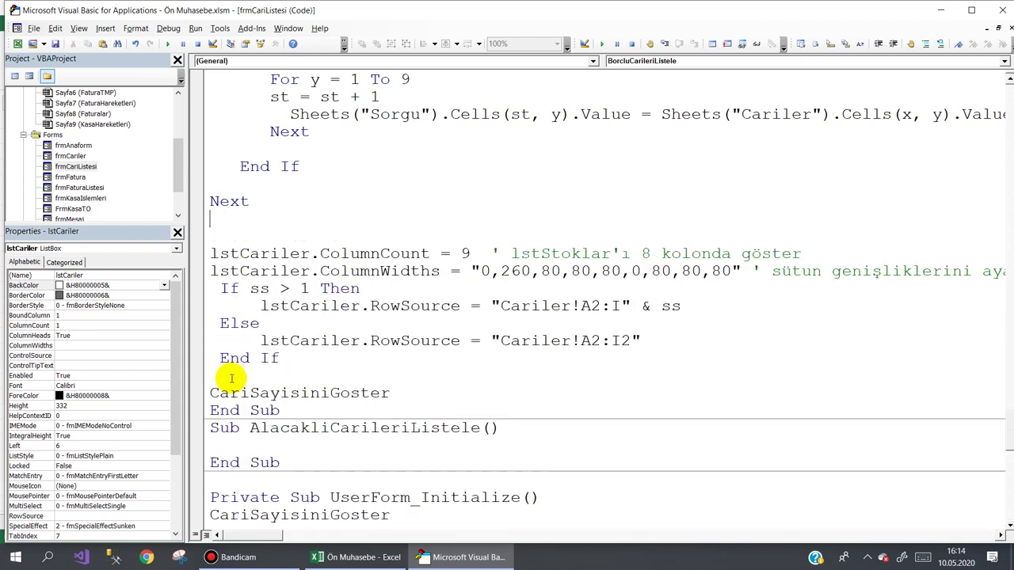
key(Delete)
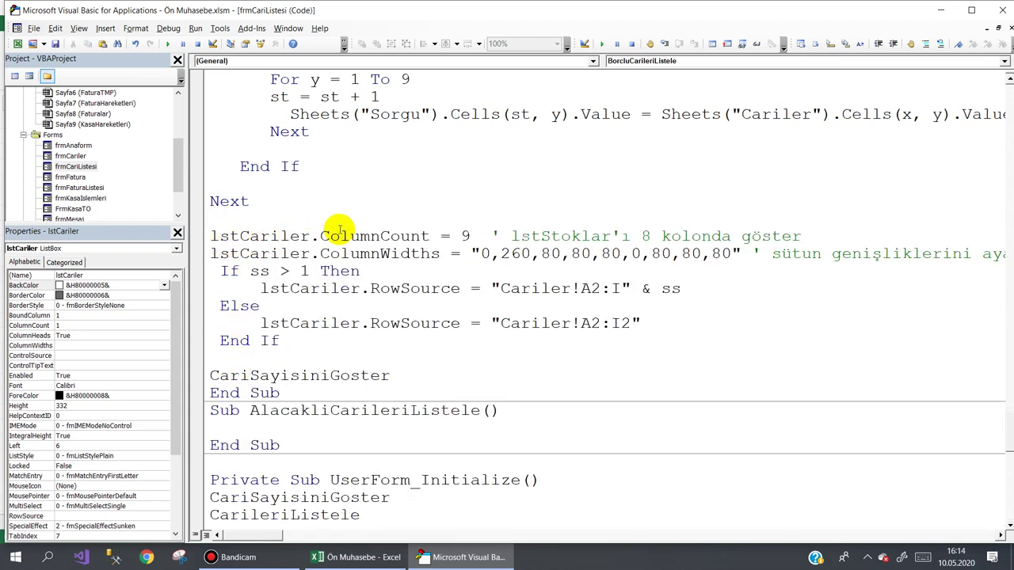
key(Delete)
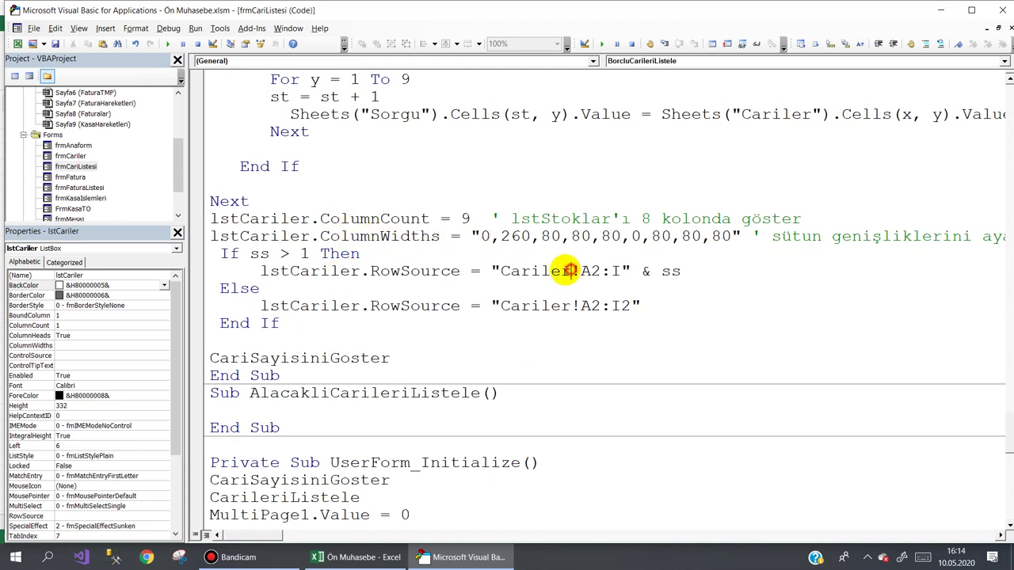
Change both lstCariler RowSource strings from Cariler to Sorgu
drag(570, 270, 502, 272)
text(Sorgu)
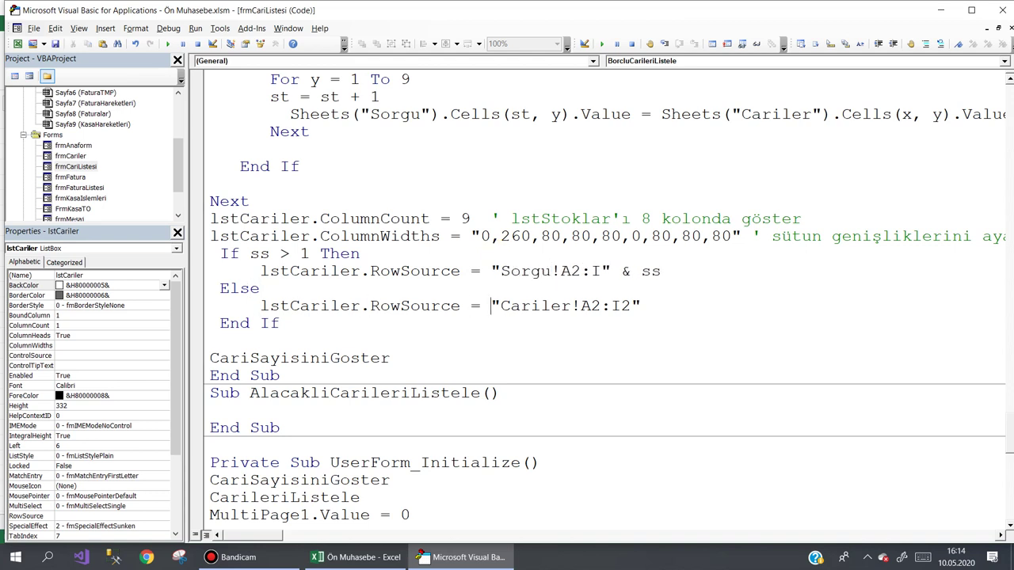
drag(501, 306, 570, 306)
text(Sorgu)
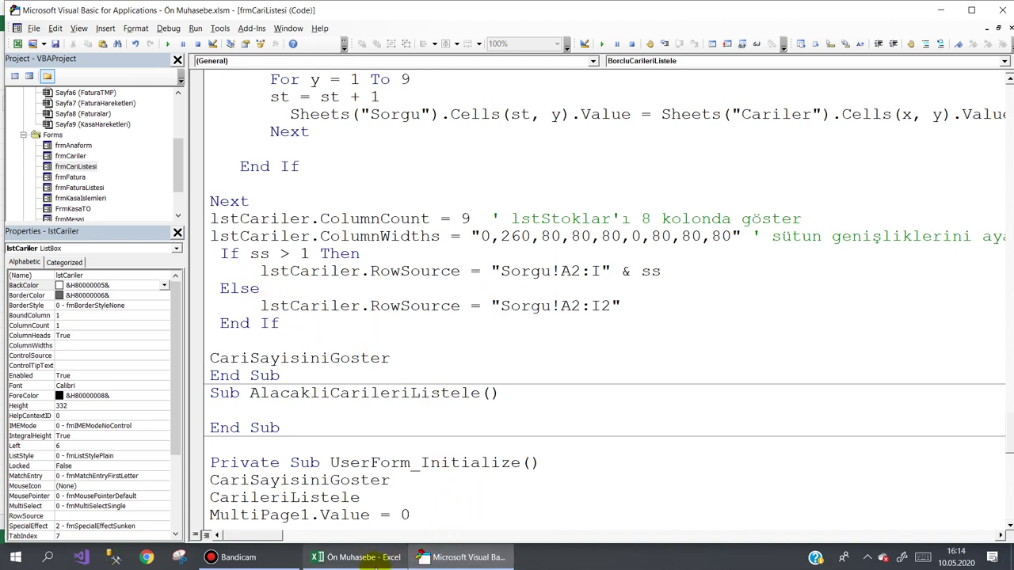
click(356, 557)
click(274, 238)
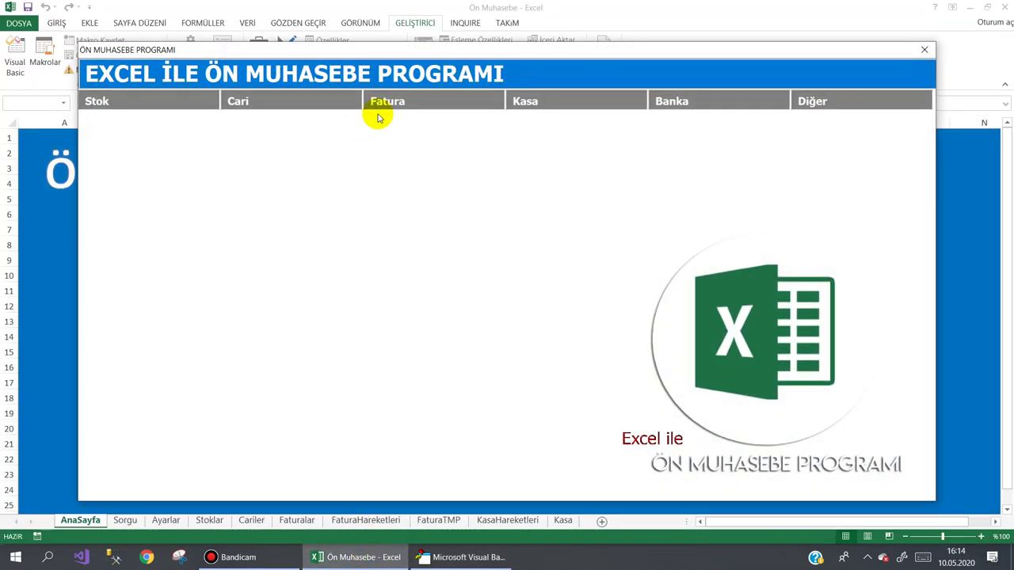
mouse_move(526, 102)
click(543, 133)
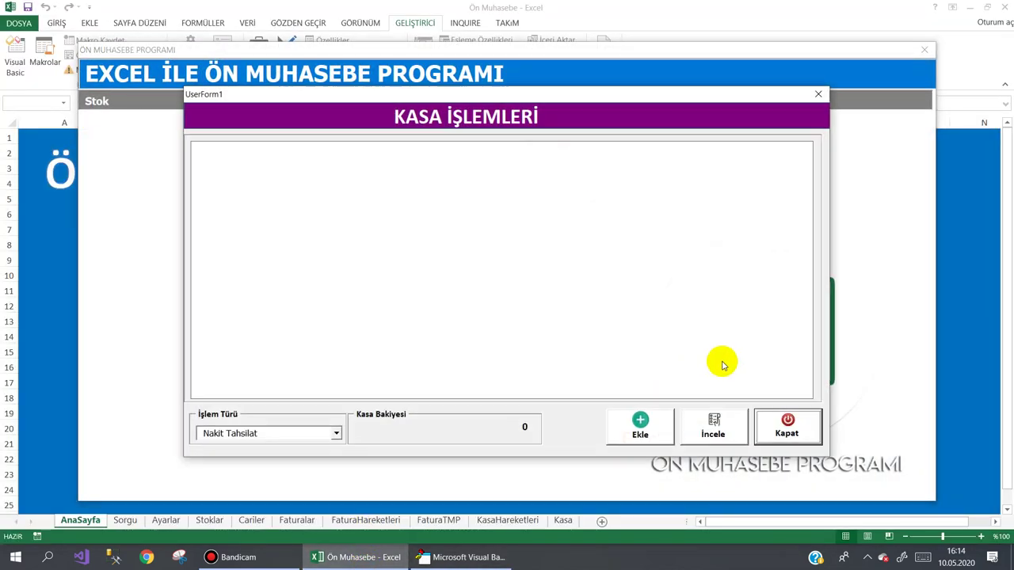
click(641, 424)
click(713, 267)
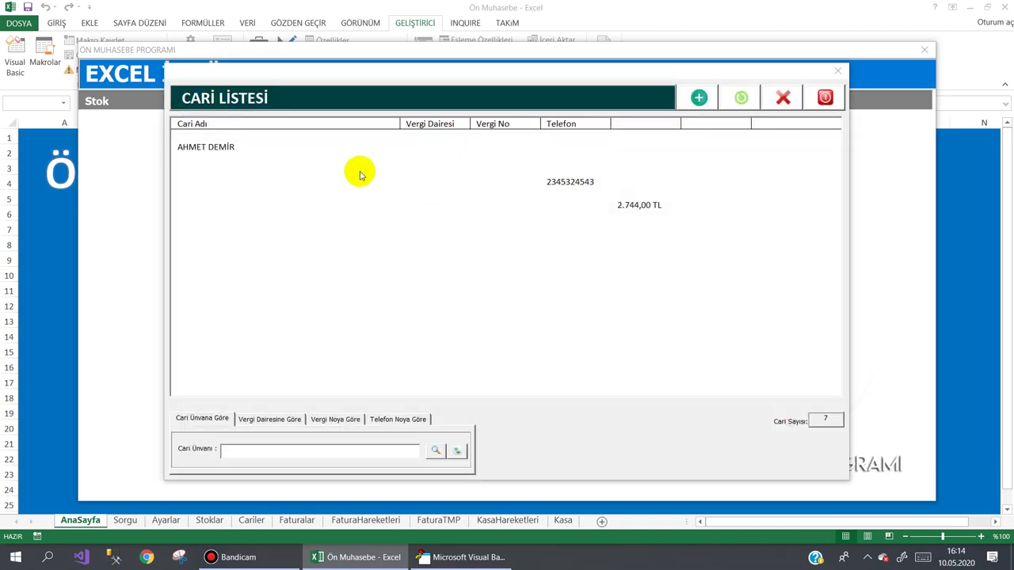
click(238, 149)
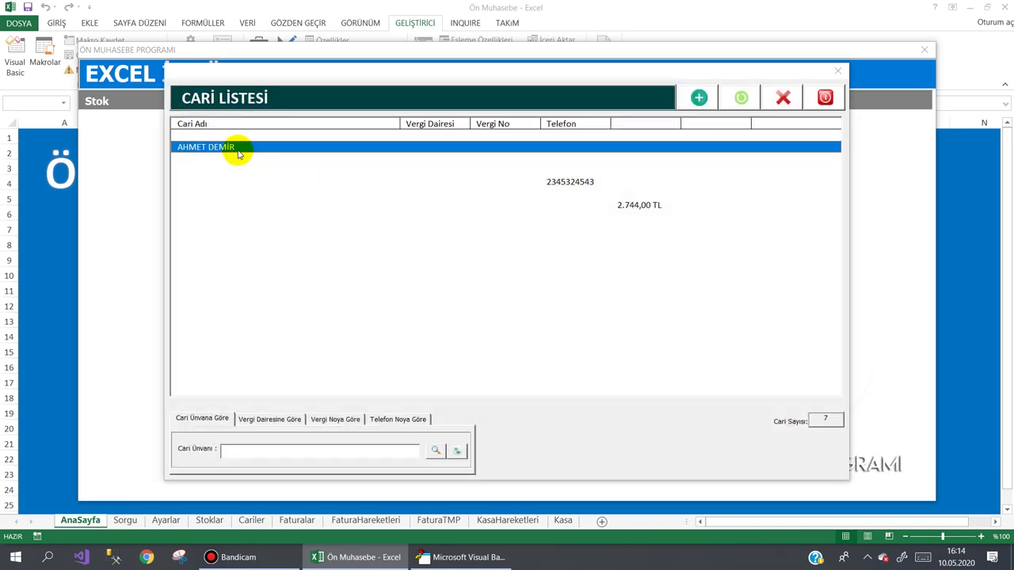
click(824, 97)
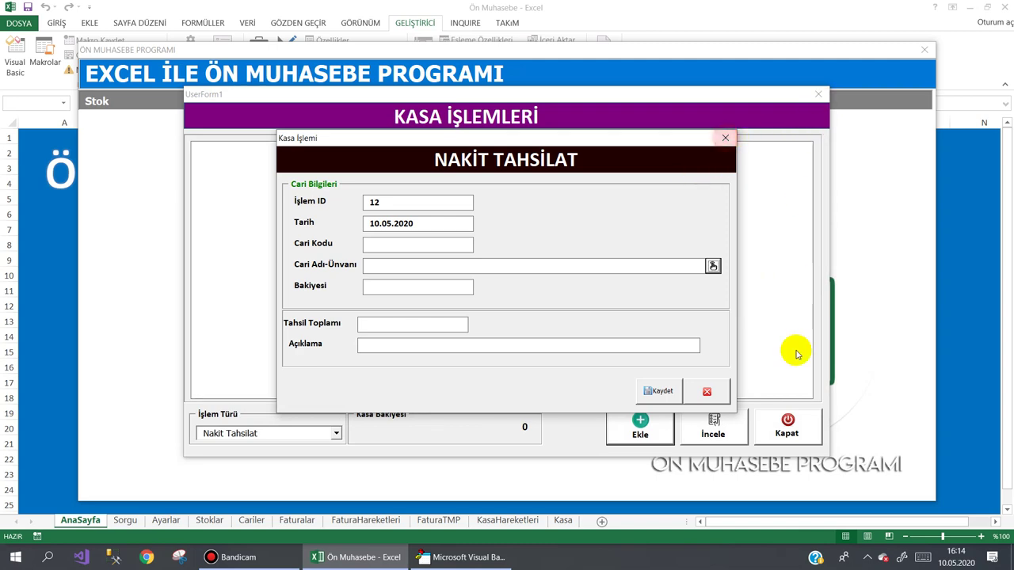
click(708, 389)
click(781, 417)
click(823, 99)
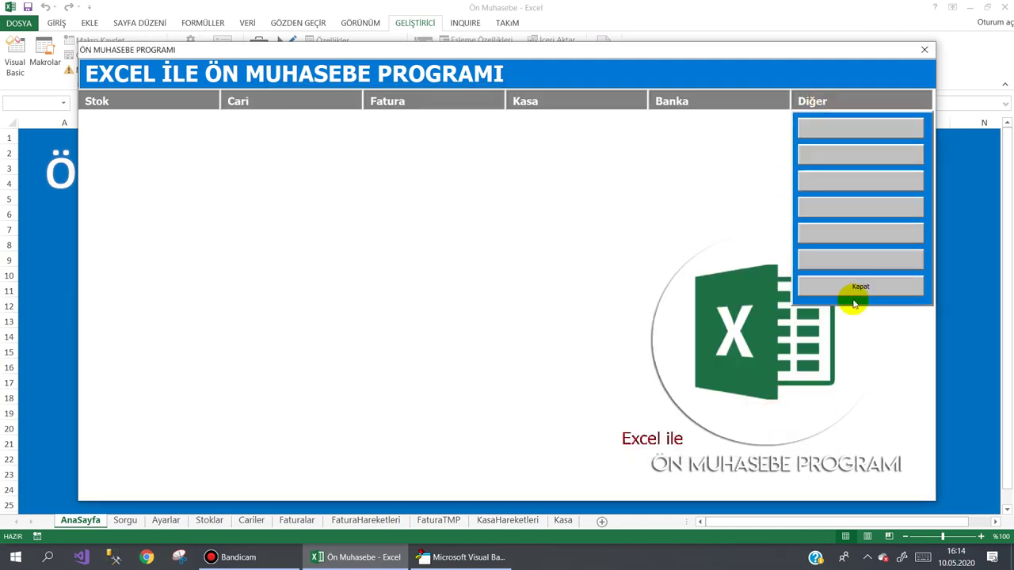
click(849, 284)
In BorcluCarileriListele, swap the Sorgu target from Cells(st, y) to Cells(y, st)
click(479, 557)
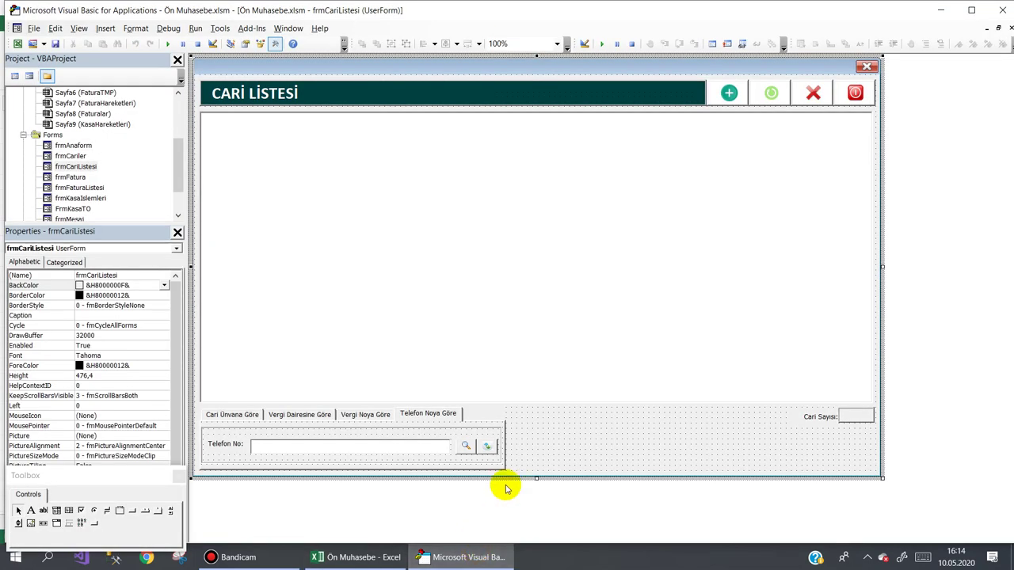
double_click(538, 298)
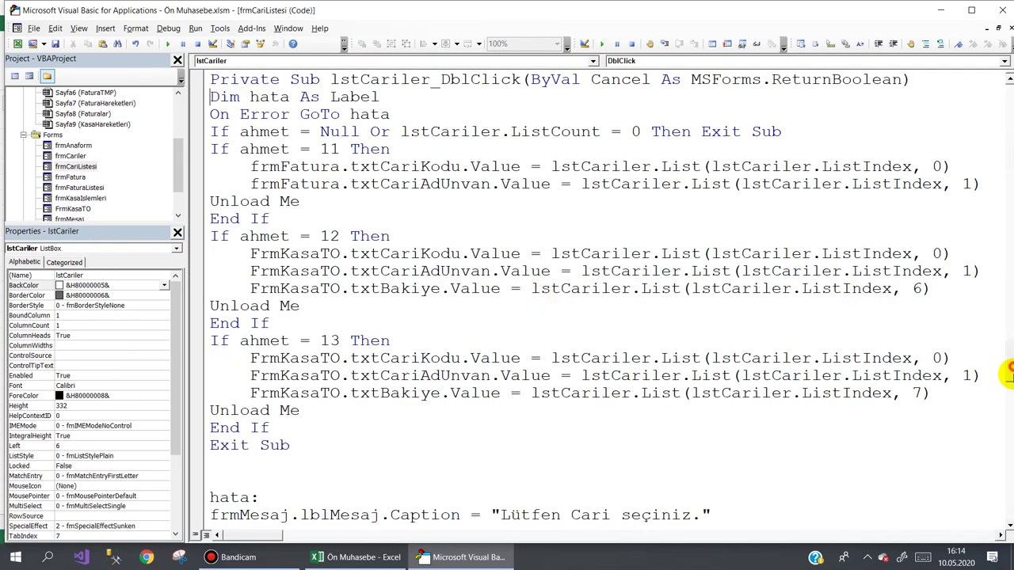
scroll(1006, 377, down, 10)
scroll(1006, 396, down, 1)
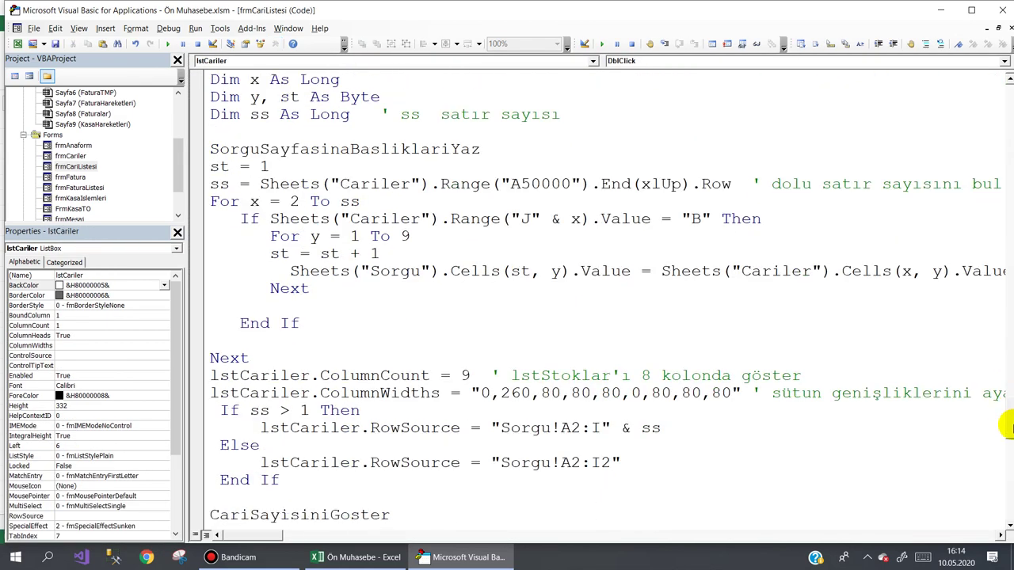
double_click(516, 273)
text(y, s)
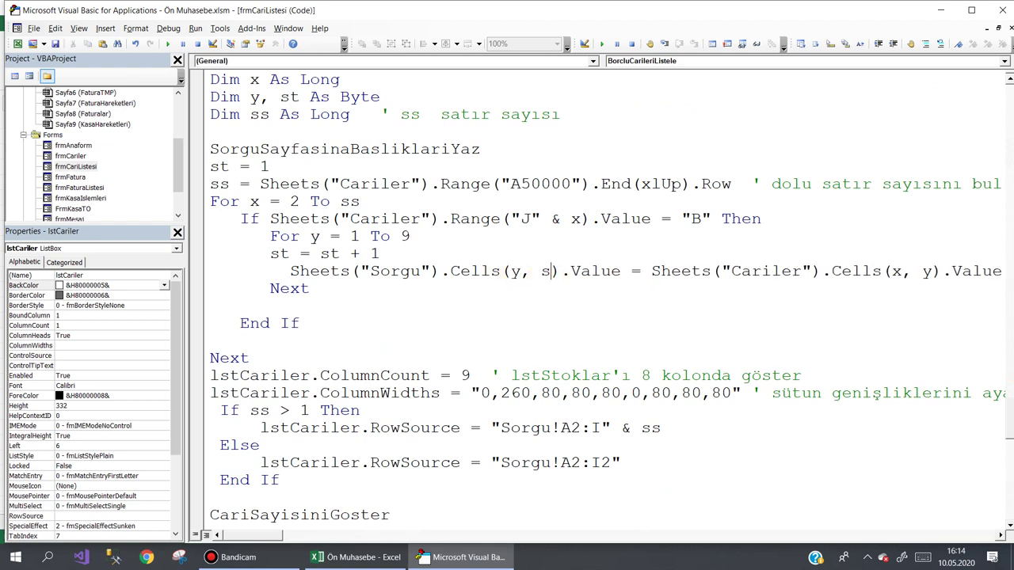
text(t)
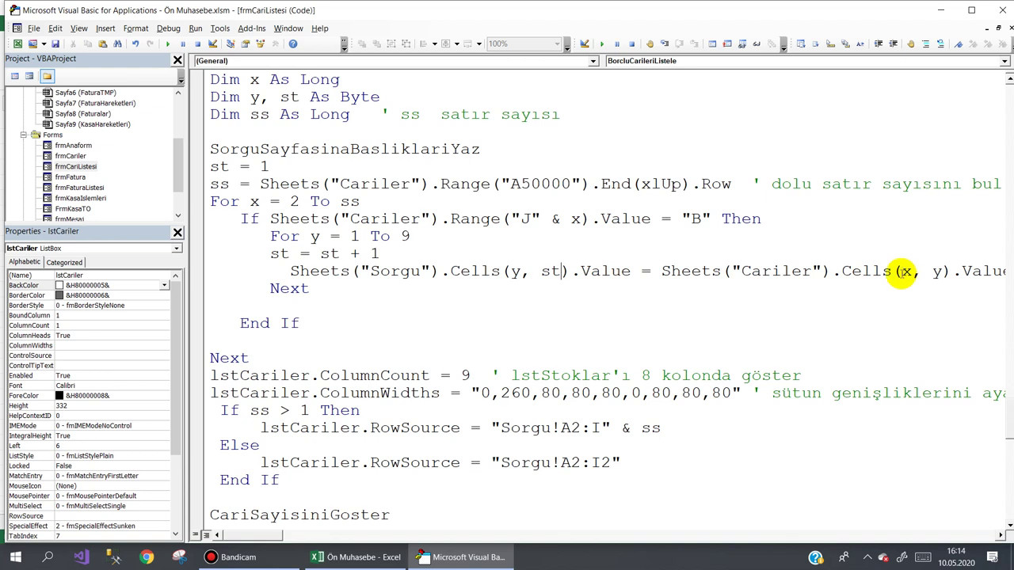
click(597, 338)
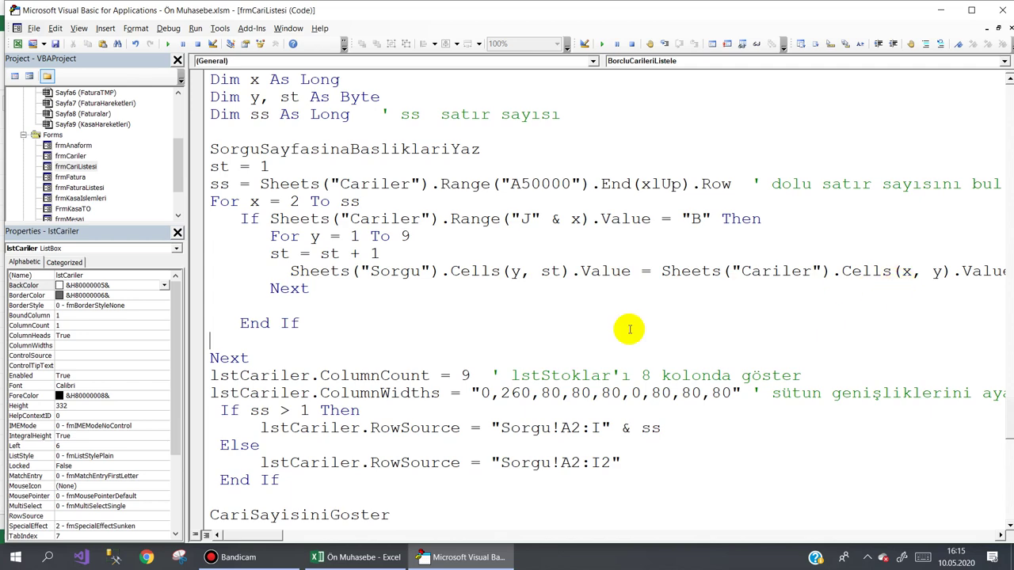
Relaunch the accounting program and open and close the invoice list
click(358, 557)
click(276, 244)
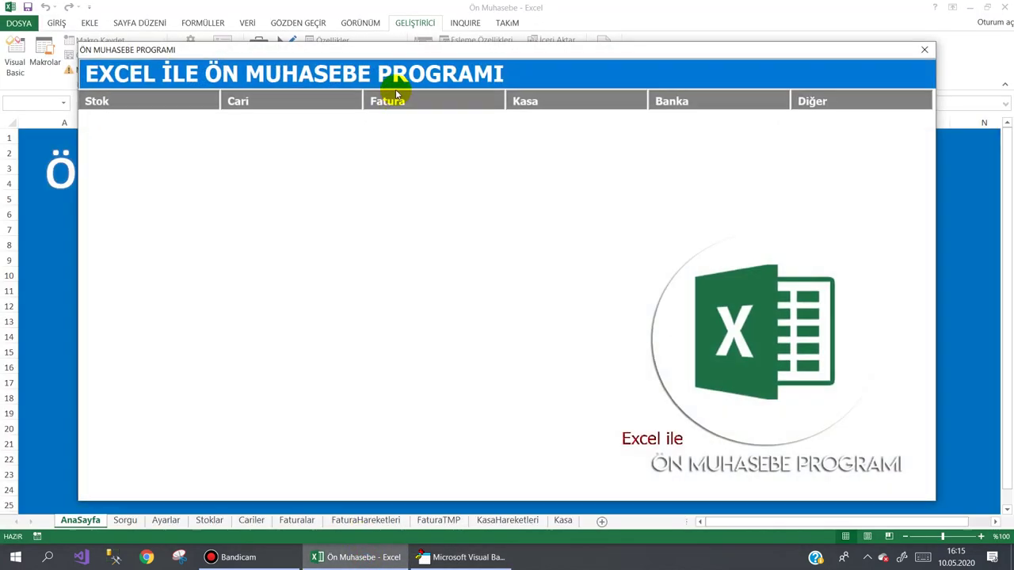
click(396, 94)
click(417, 127)
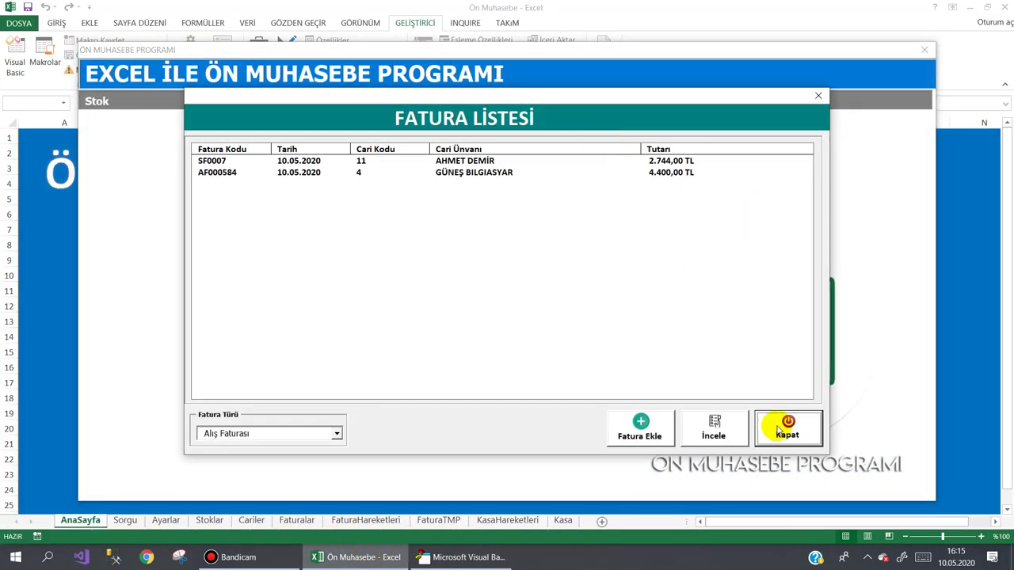
click(779, 430)
Test the Cari Listesi lookup from a new cash collection, then close all forms and exit
mouse_move(523, 100)
click(543, 127)
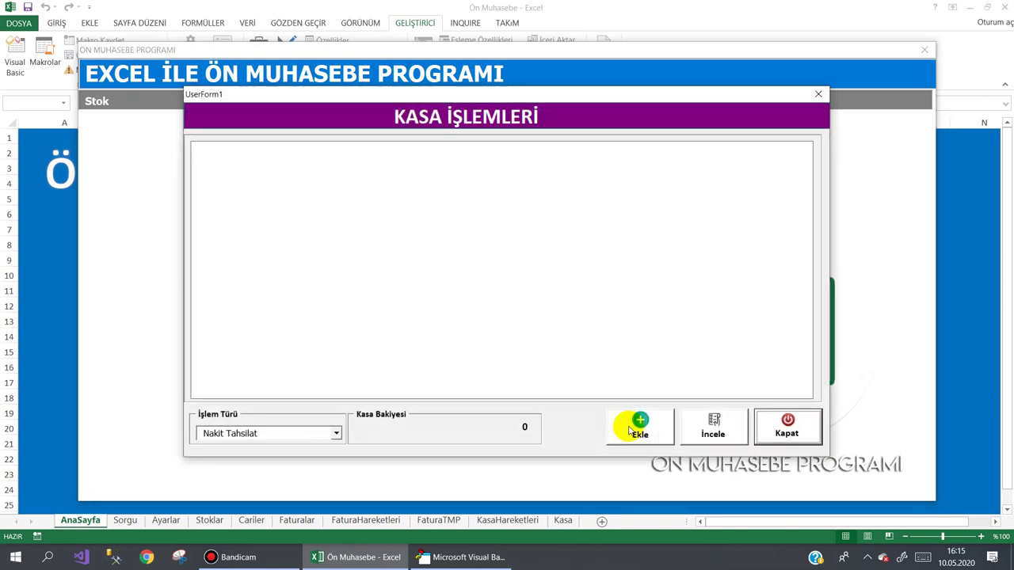
click(631, 430)
click(711, 264)
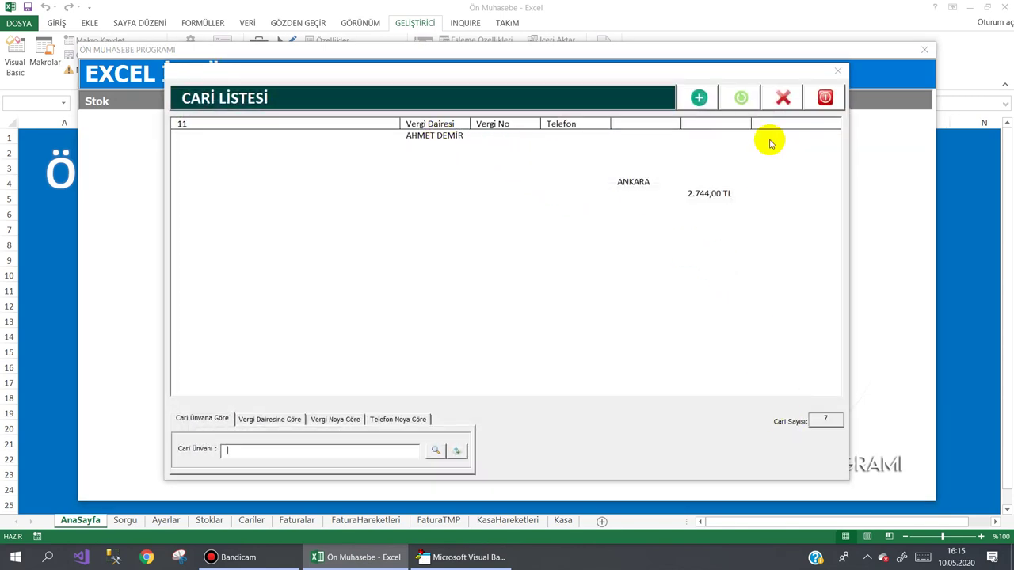
click(825, 97)
click(710, 387)
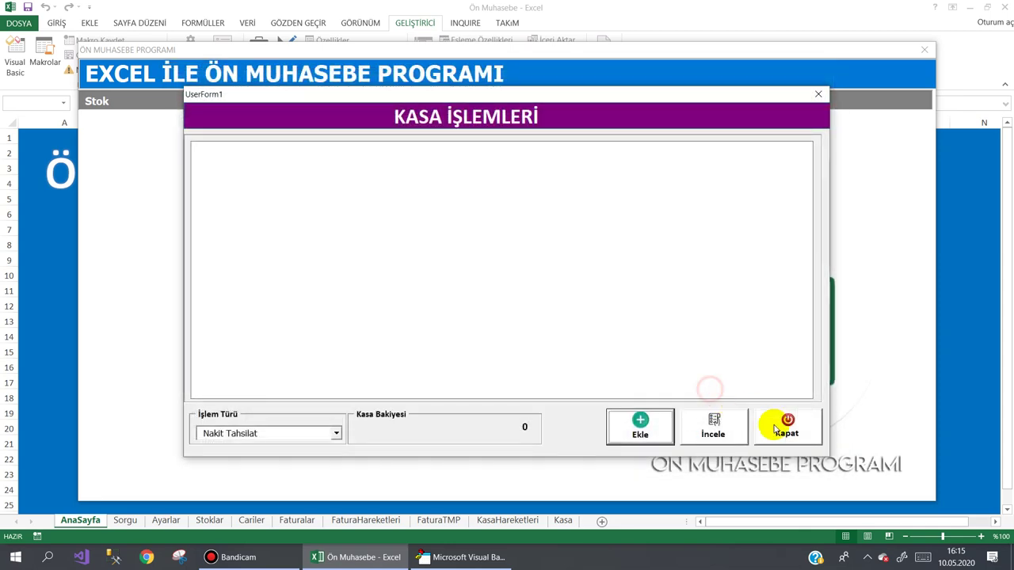
click(777, 429)
mouse_move(824, 101)
click(832, 285)
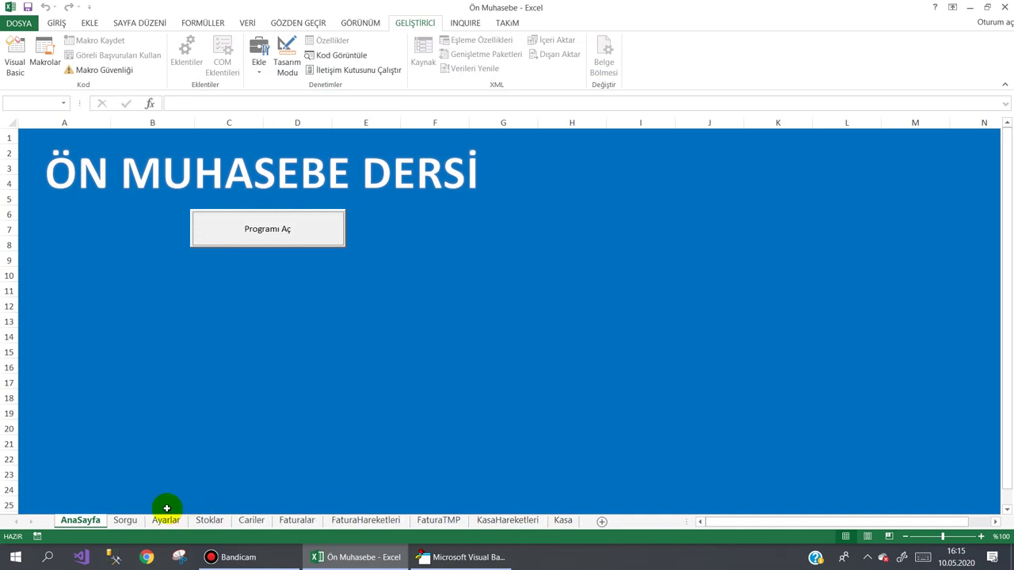
Clear the misplaced data in C2:I8 of the Sorgu sheet
click(127, 520)
click(212, 151)
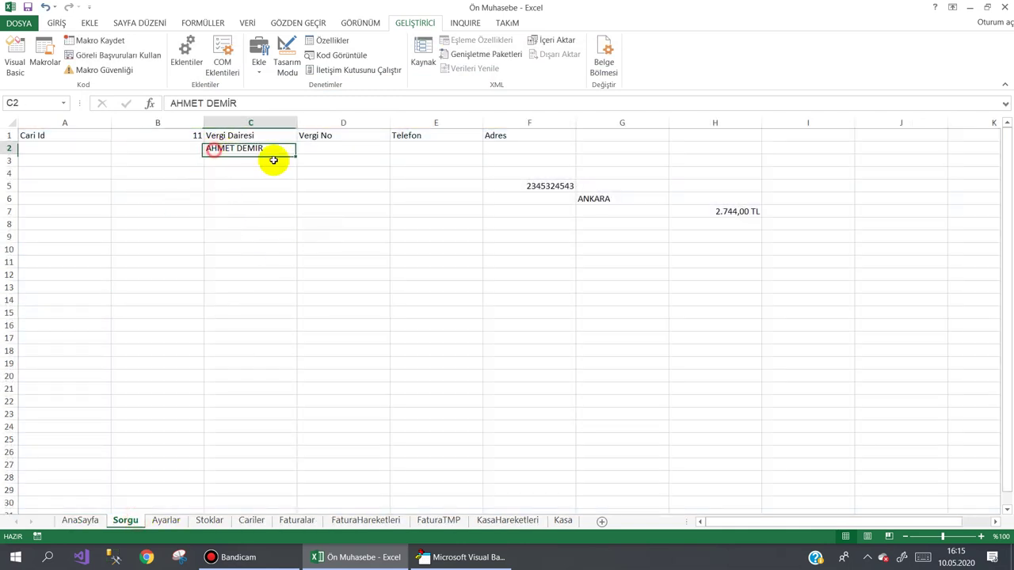
drag(273, 160, 804, 223)
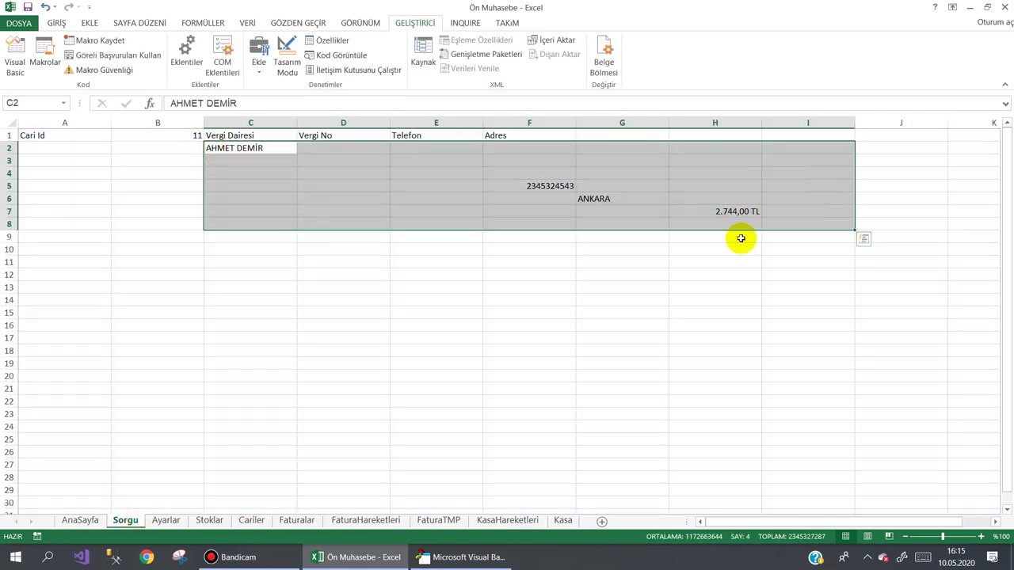
key(Delete)
click(177, 197)
click(64, 150)
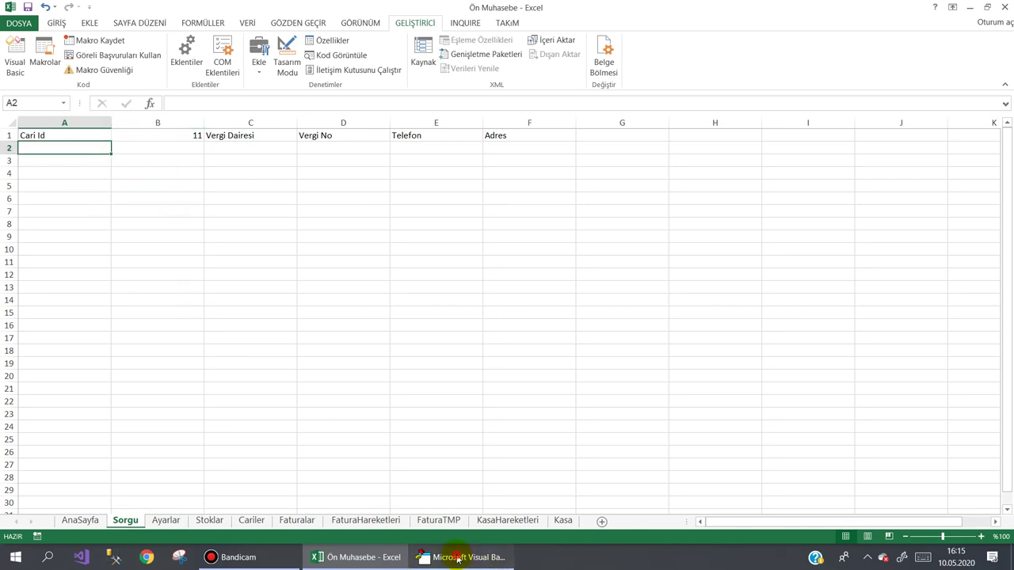
click(458, 558)
double_click(650, 301)
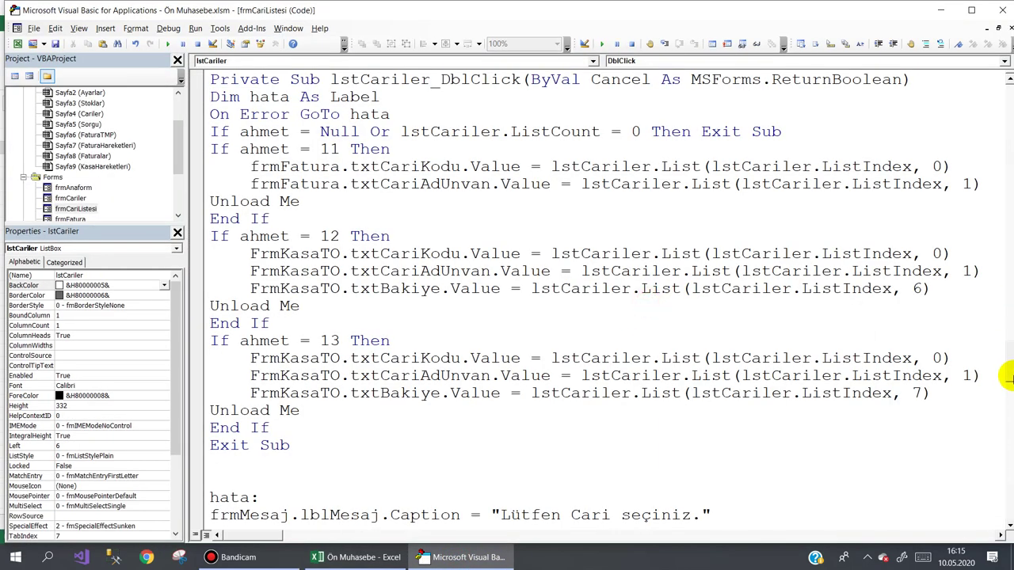
scroll(1006, 367, down, 8)
scroll(1006, 372, down, 2)
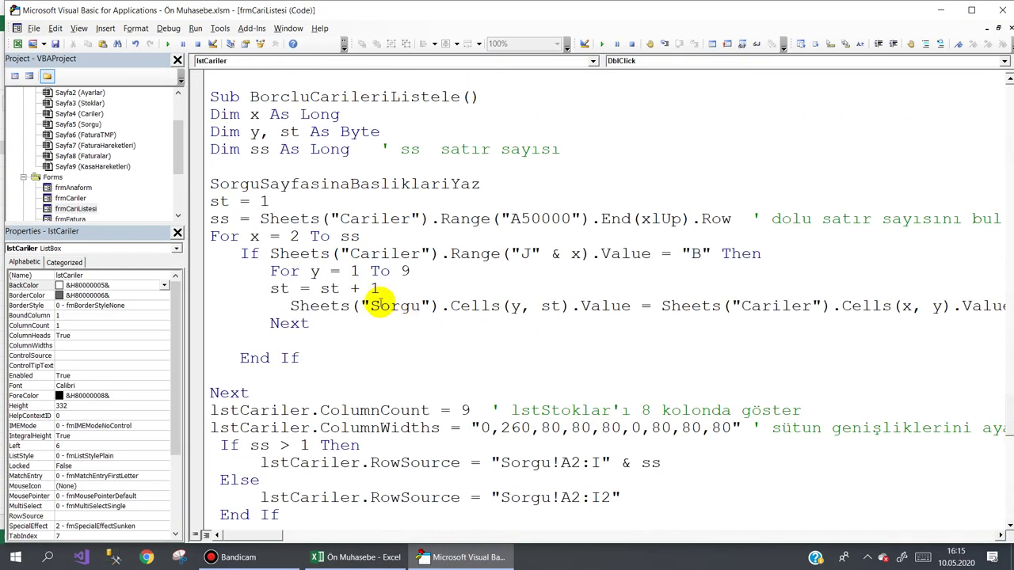
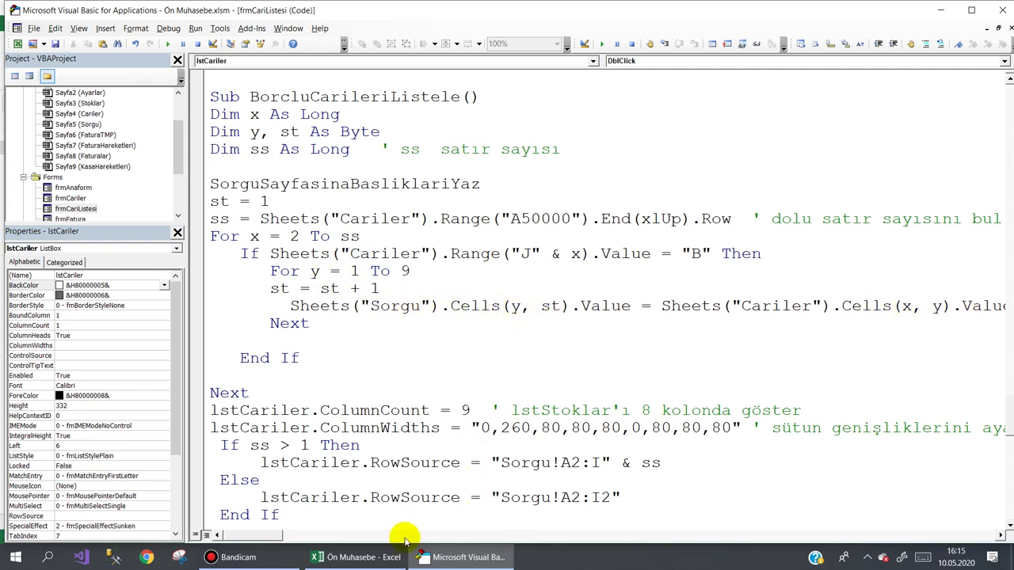
From Excel's AnaSayfa sheet, launch the pre-accounting program and open the Kasa cash operations form
click(359, 555)
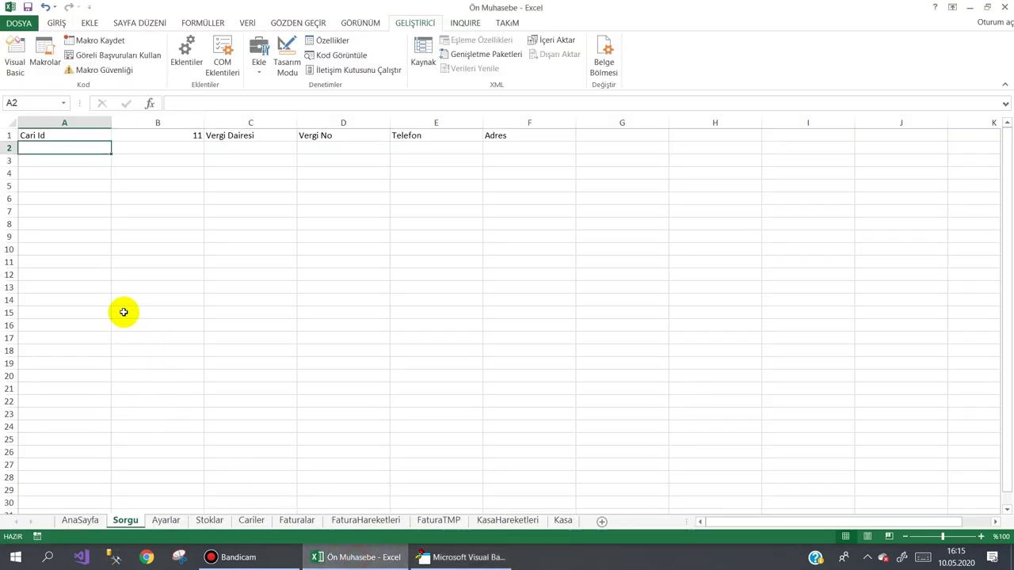
click(77, 521)
click(260, 226)
click(502, 100)
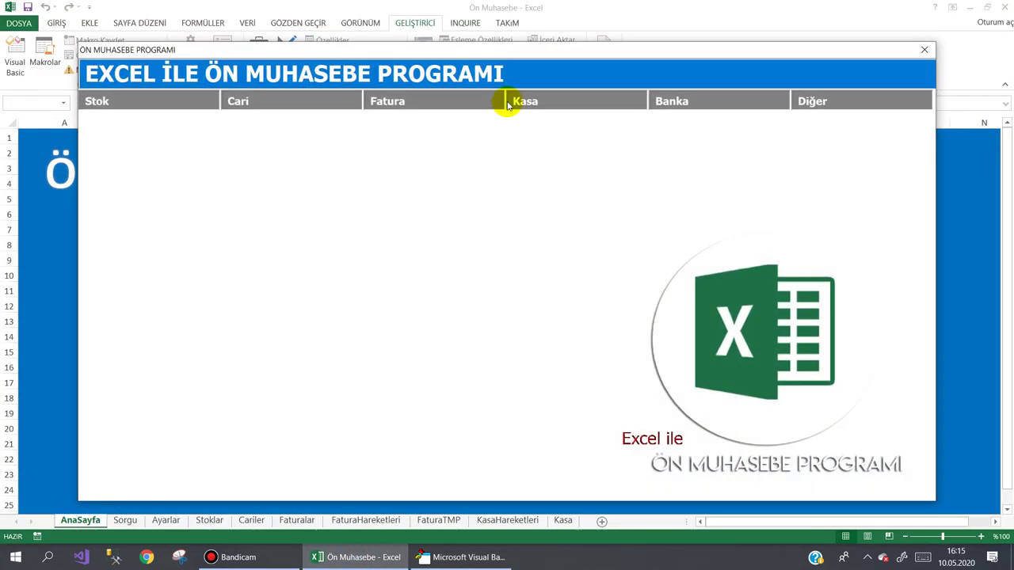
click(562, 127)
click(639, 424)
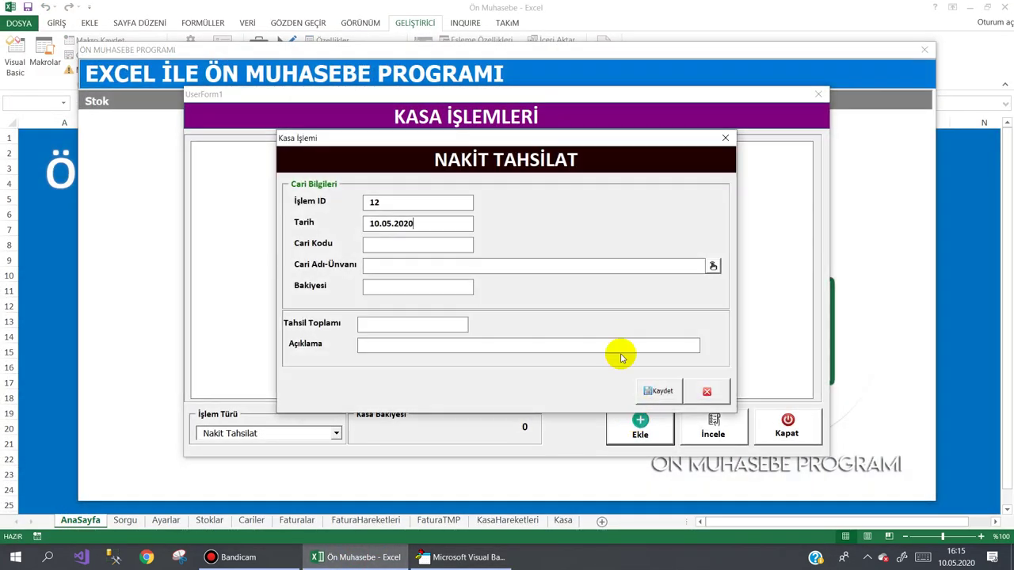
click(713, 267)
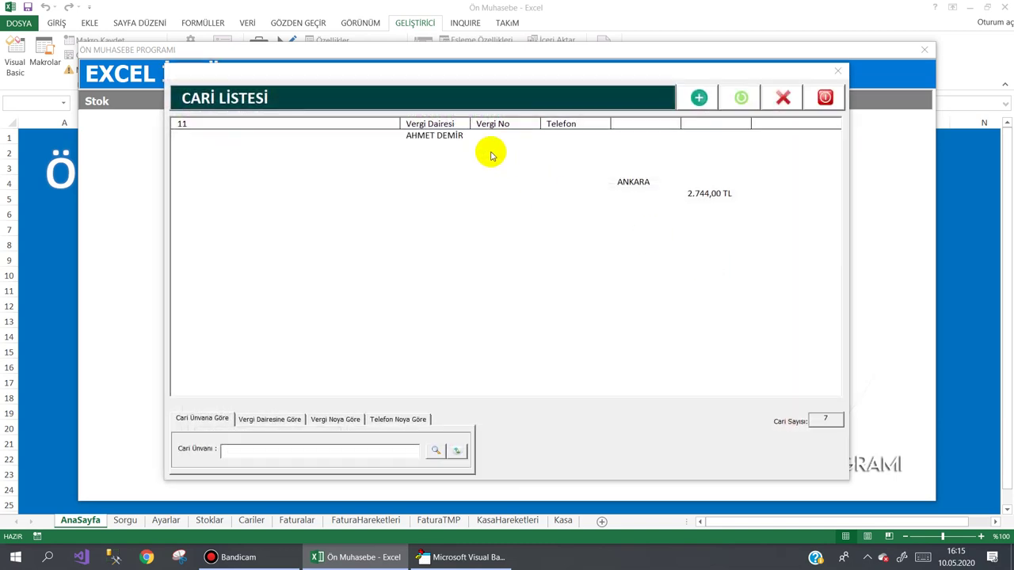
click(445, 138)
click(634, 184)
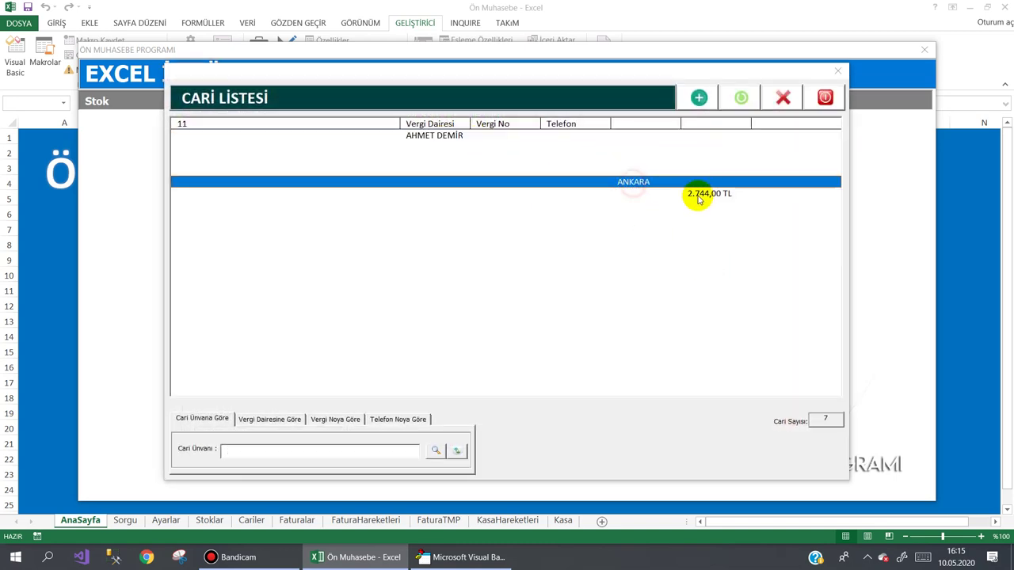
click(699, 195)
click(824, 97)
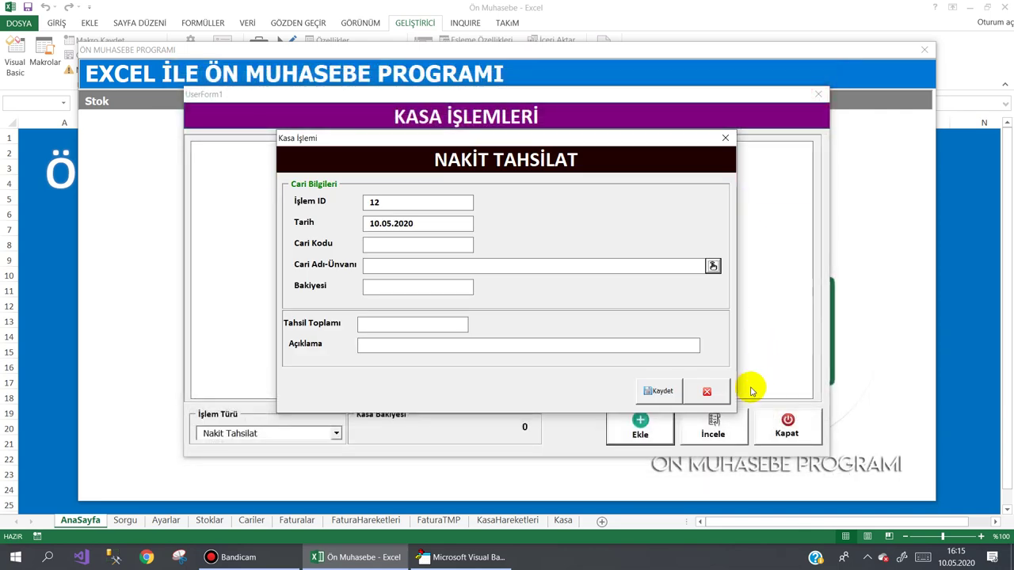
click(711, 388)
Try a Nakit Ödeme entry's customer list, close the forms, and open lstCariler's double-click code
click(336, 433)
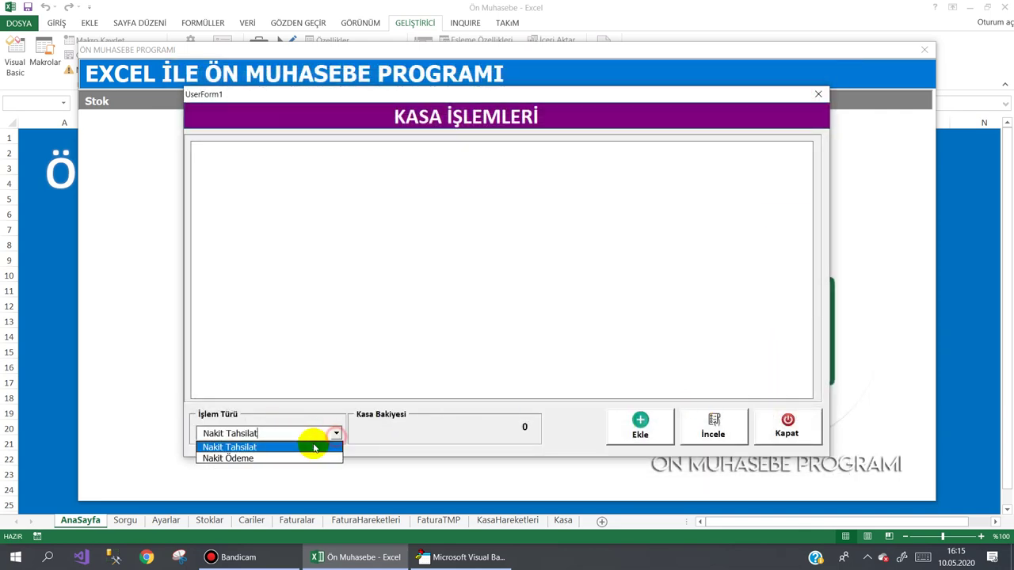
click(294, 457)
click(648, 430)
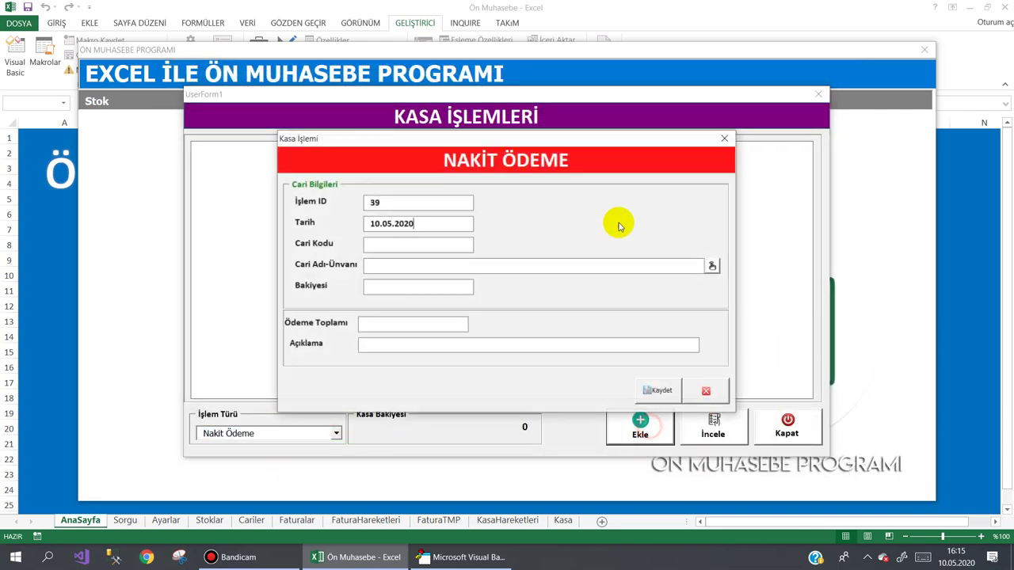
click(712, 263)
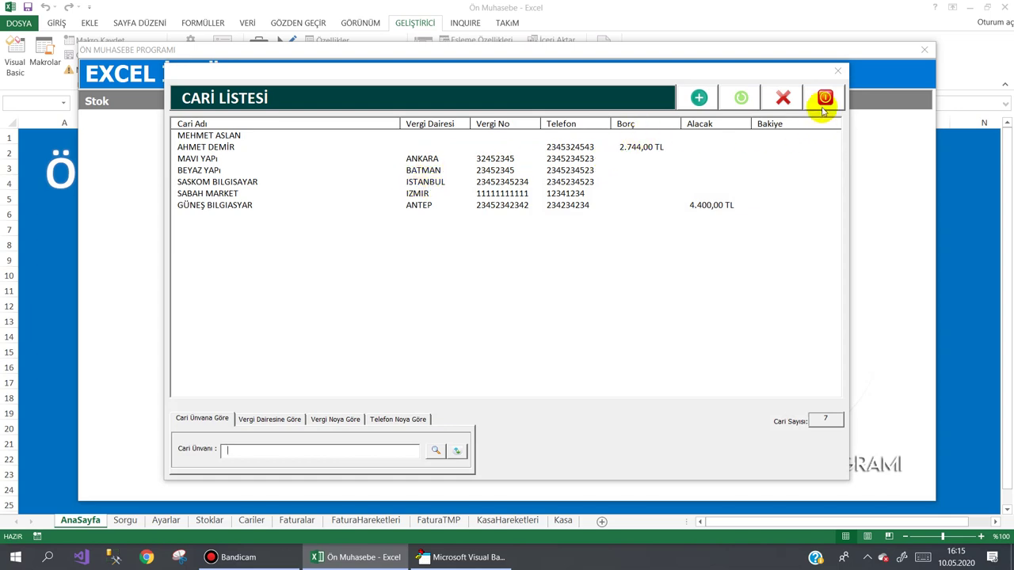
click(824, 98)
click(704, 391)
click(773, 416)
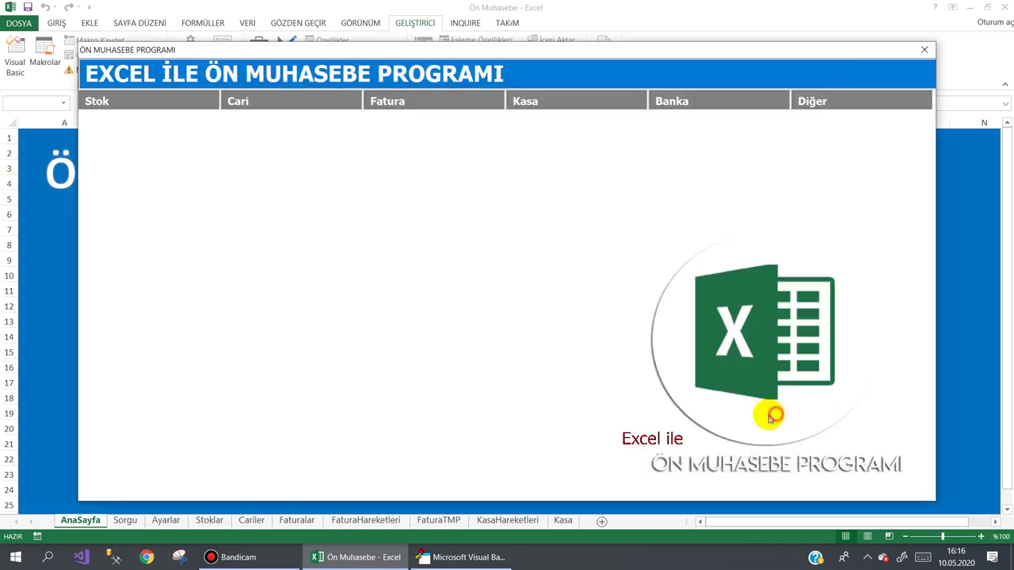
click(238, 557)
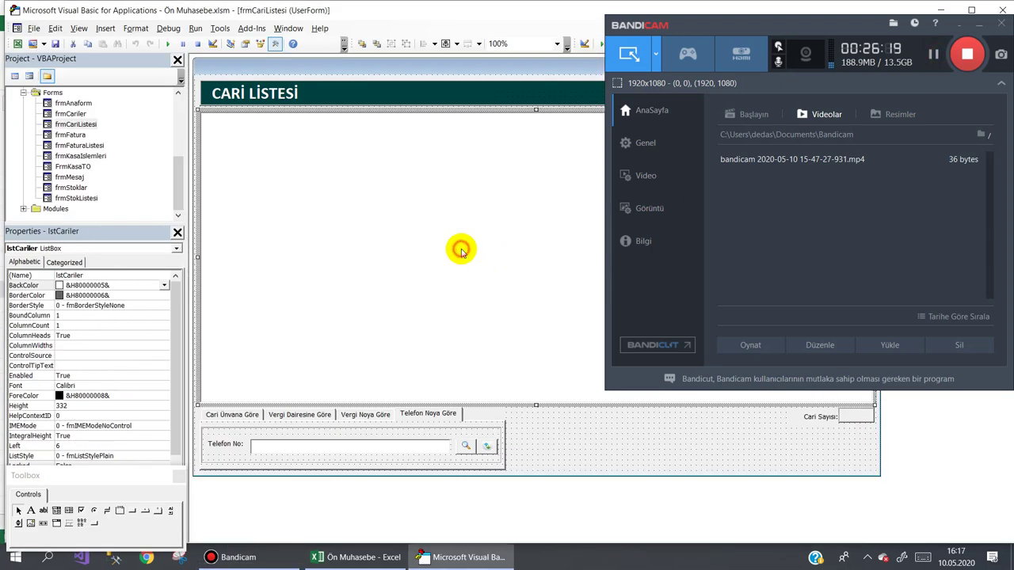
double_click(461, 248)
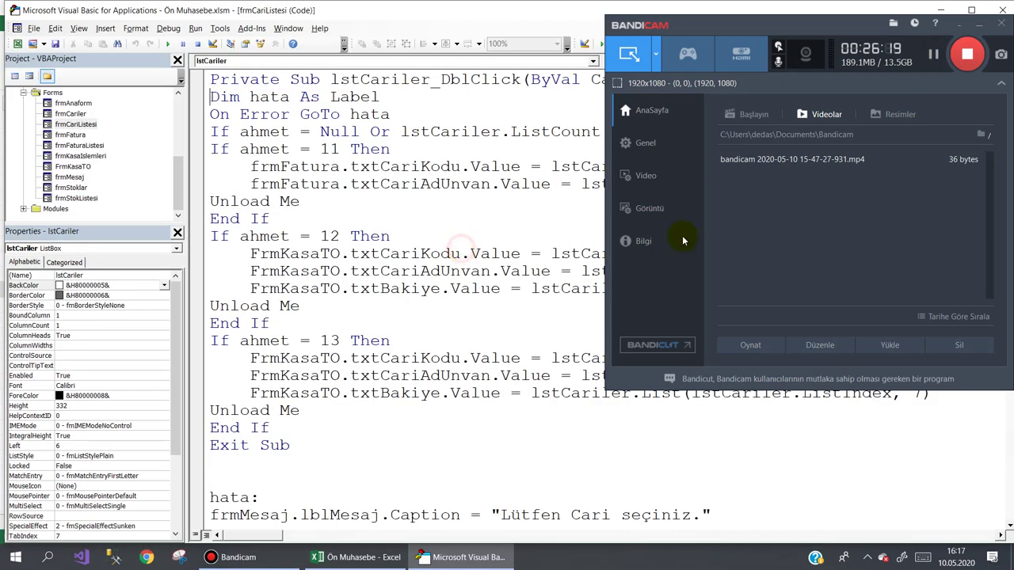
Move 'st = st + 1' out of the For y loop to the line just above it
click(979, 25)
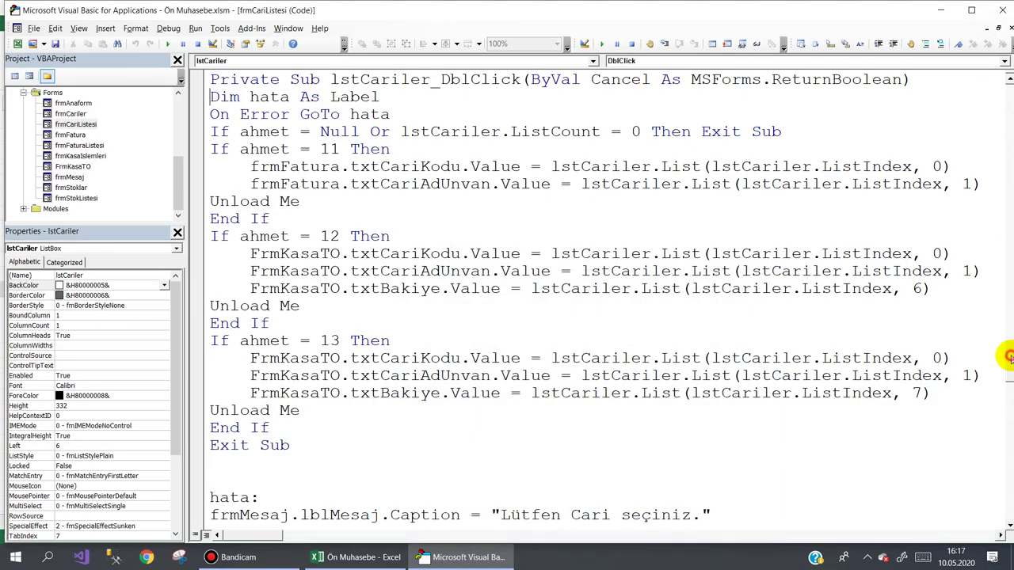
drag(1008, 356, 1008, 416)
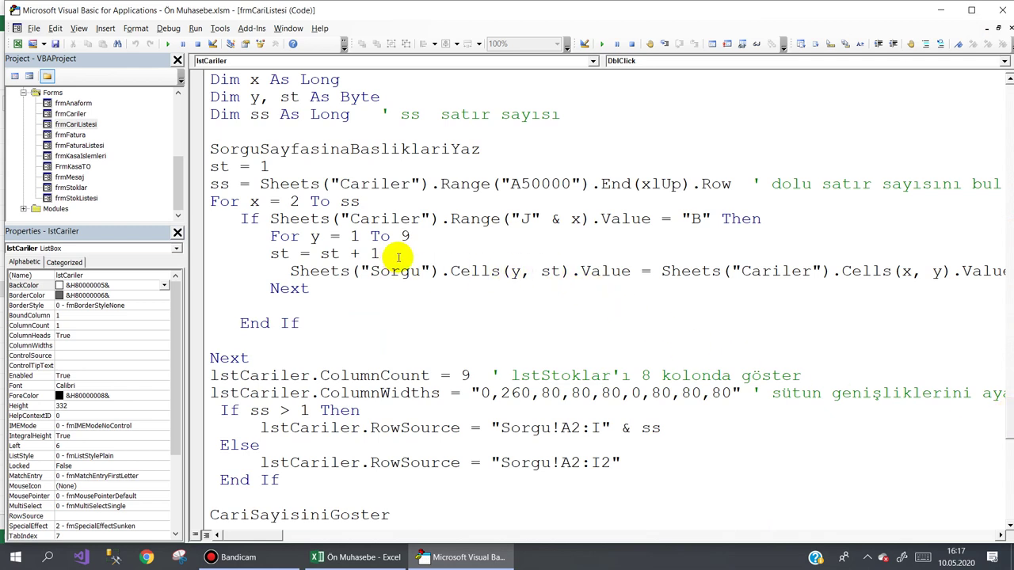
drag(399, 256, 252, 255)
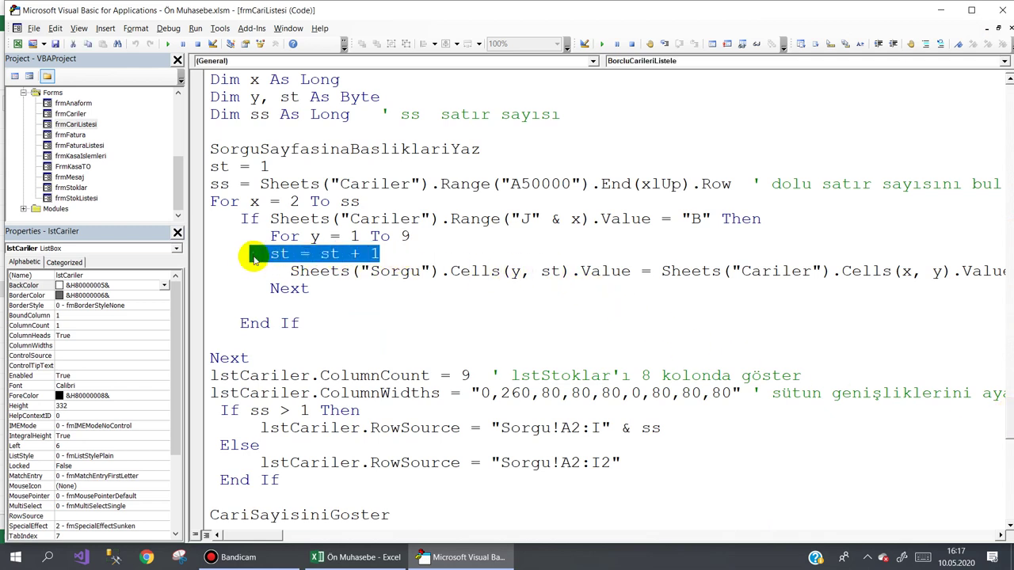
key(Delete)
click(271, 236)
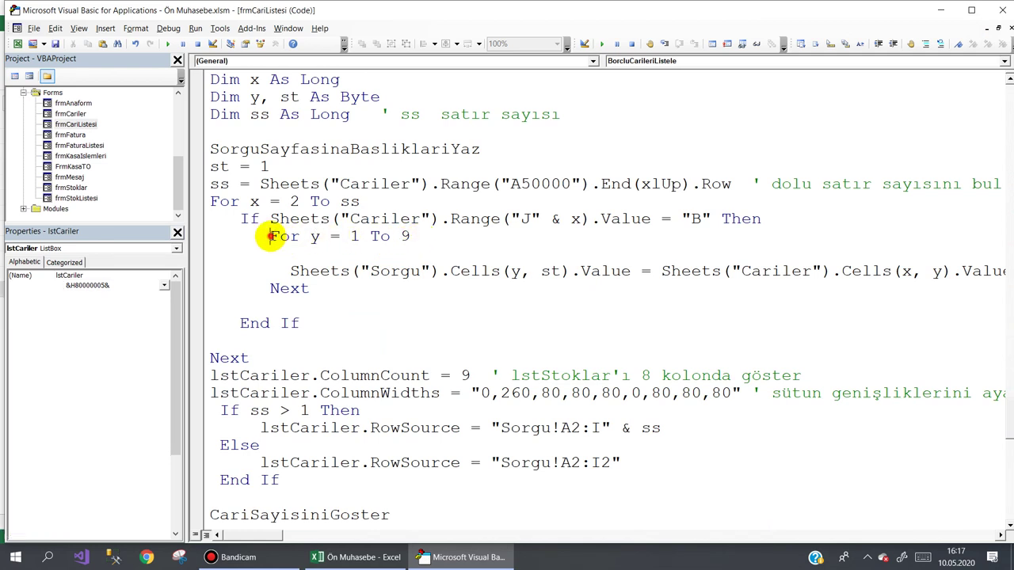
key(Return)
text(st = st + 1)
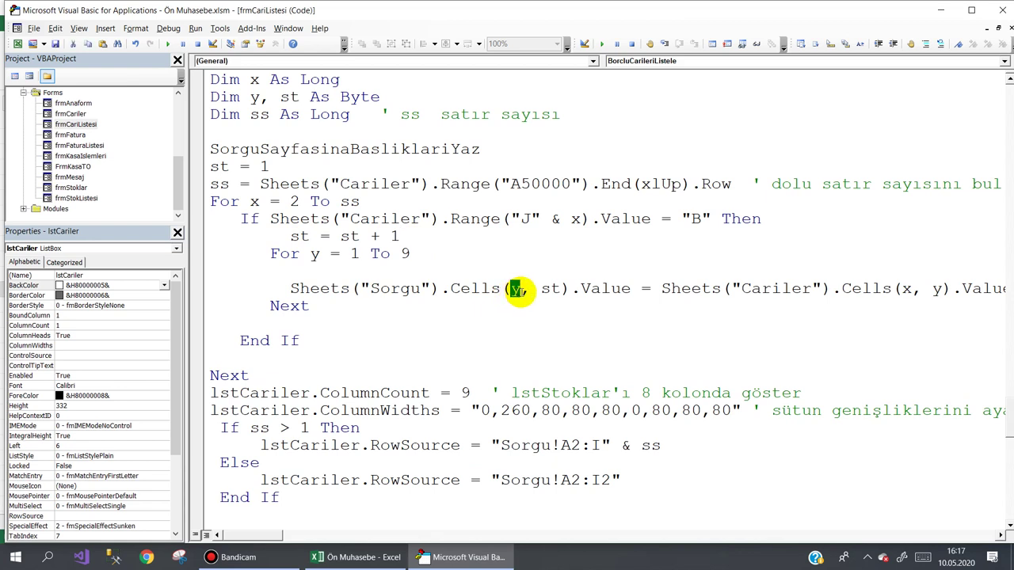
Change Cells(y, st) to Cells(st, y), then remove the stray blank line and extra indentation
text(t)
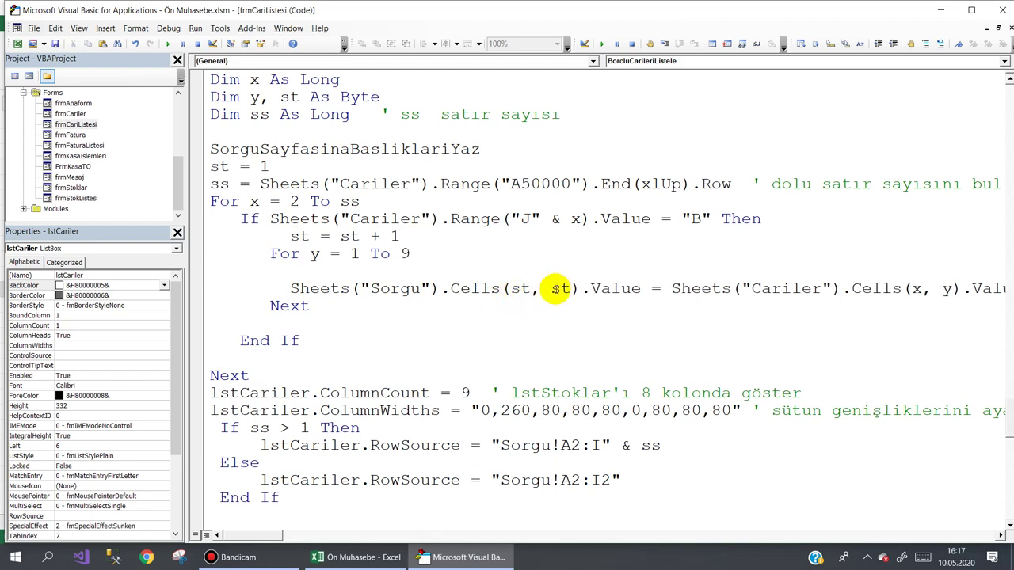
text(y)
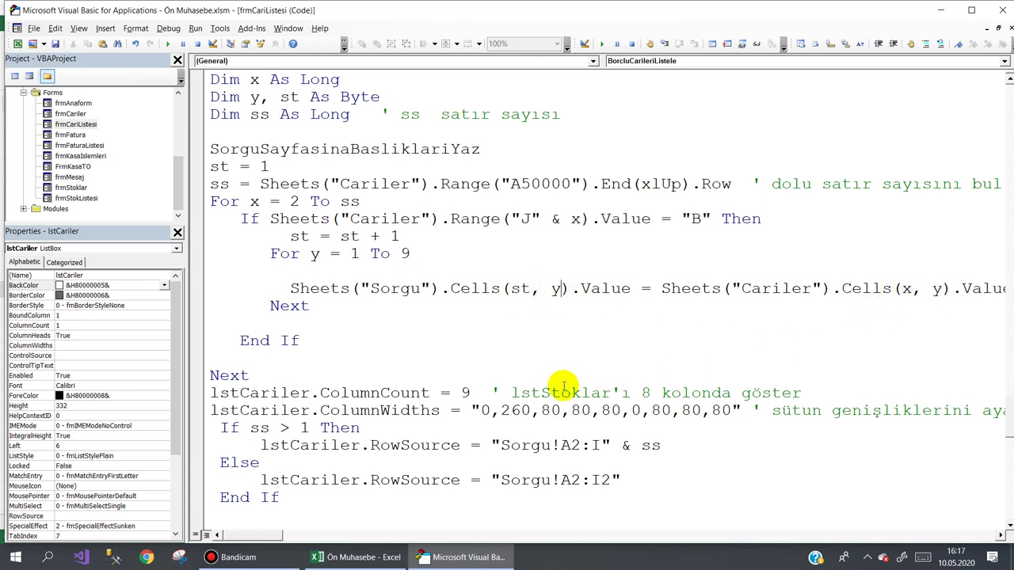
click(203, 273)
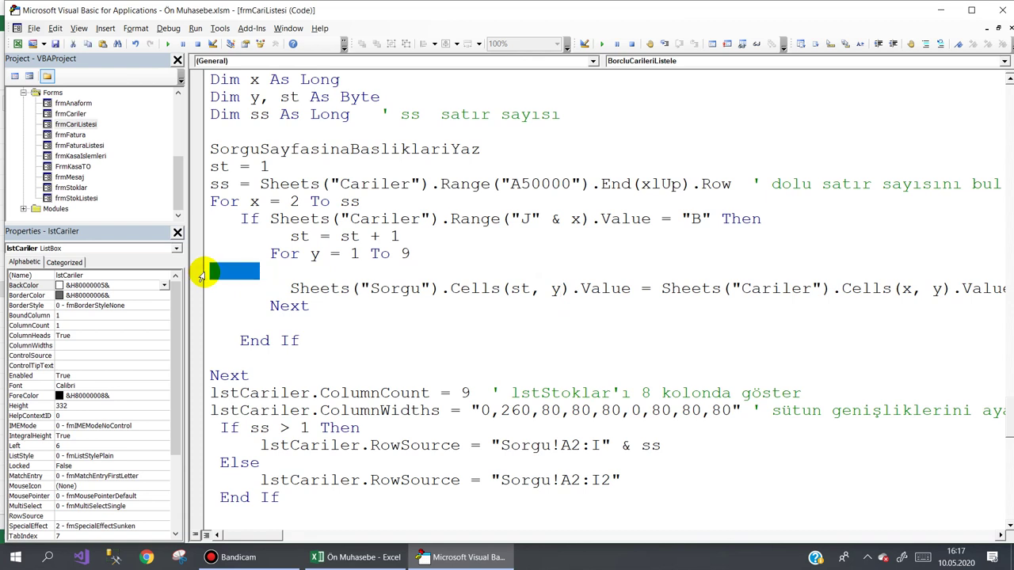
key(Delete)
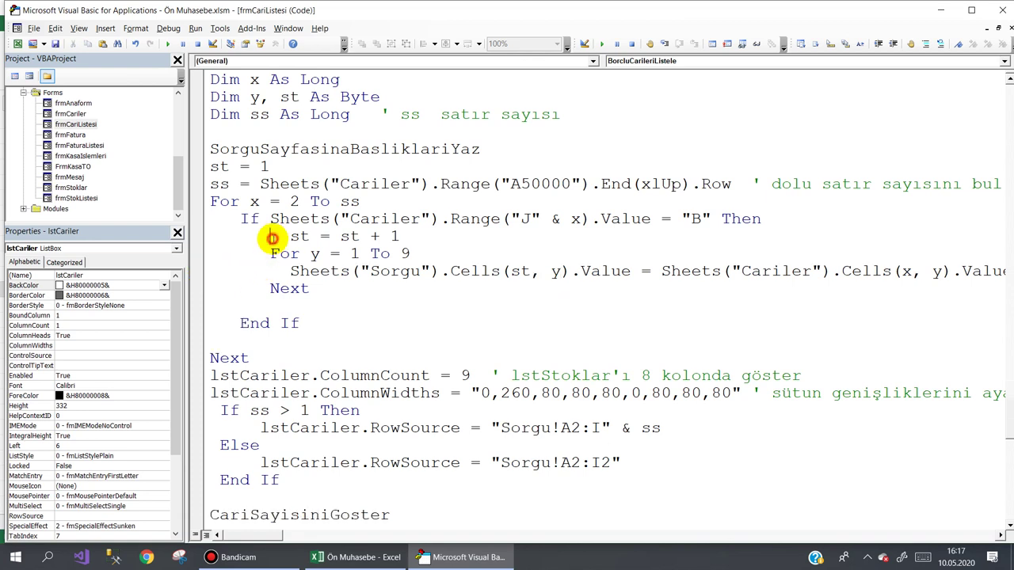
click(275, 236)
key(Delete)
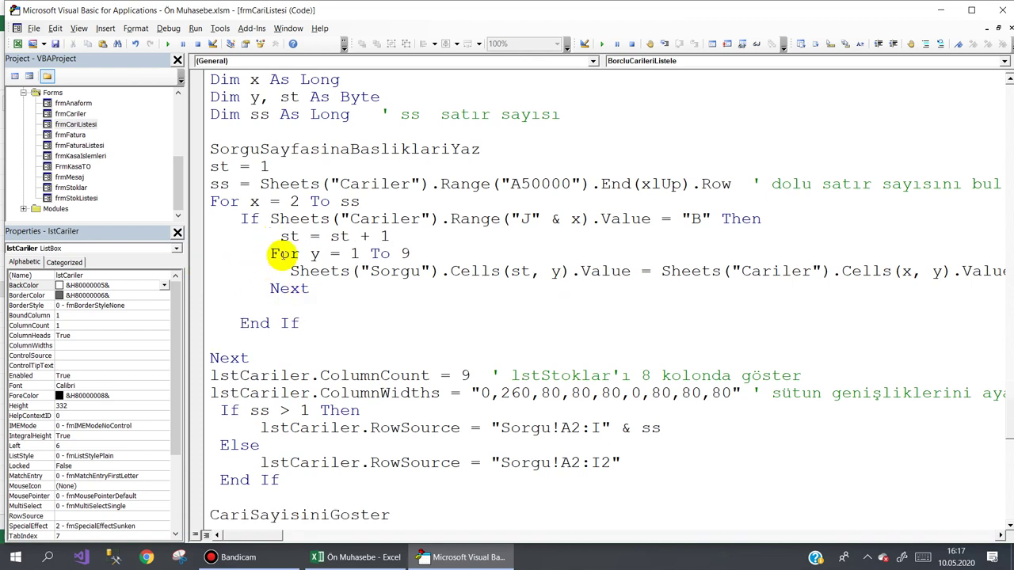
key(Delete)
scroll(301, 174, up, 1)
scroll(322, 131, up, 2)
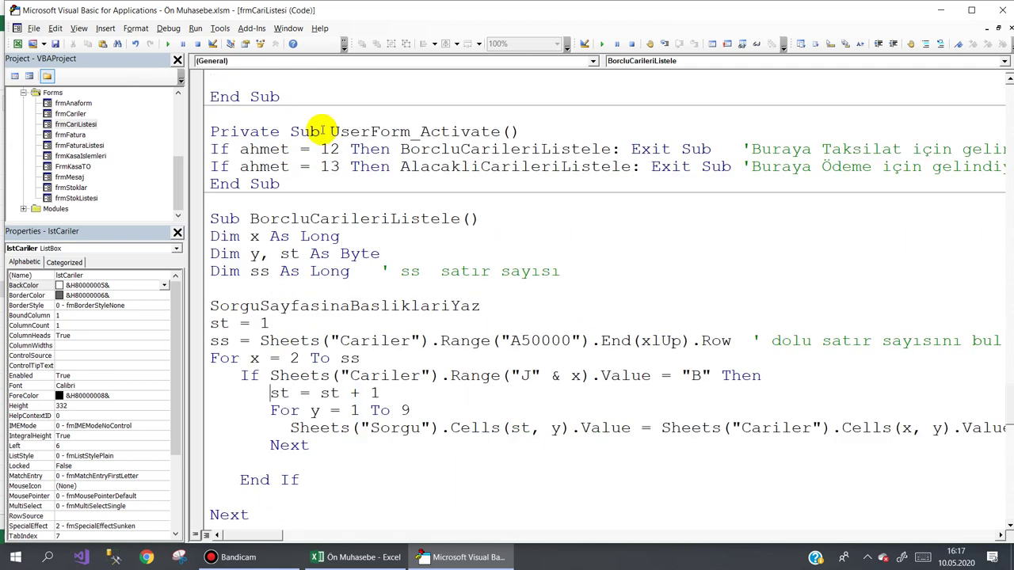
Paste the listing code into AlacakliCarileriListele, filtering column J equal to "A", then return to Excel
drag(205, 238, 510, 228)
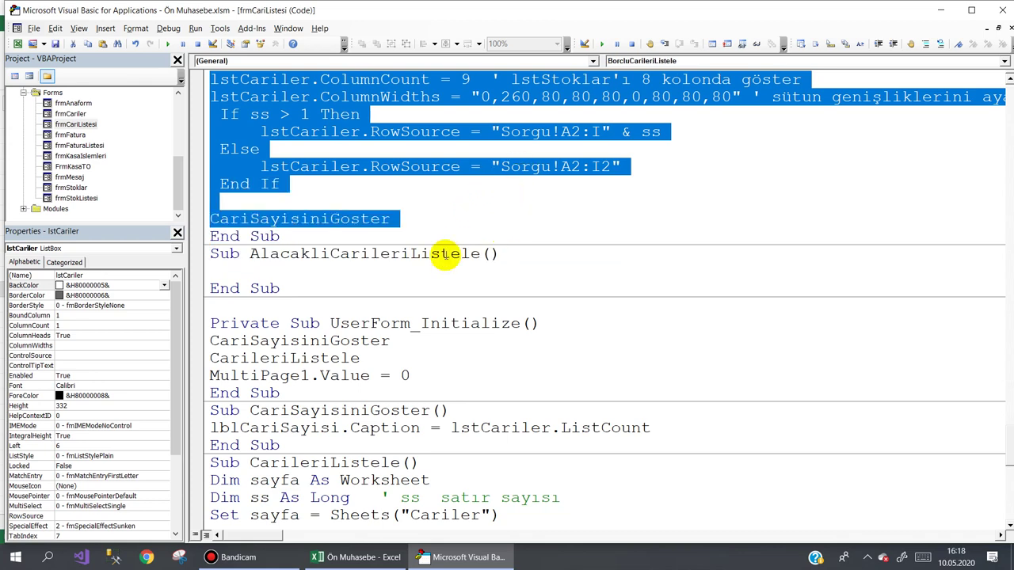
click(233, 271)
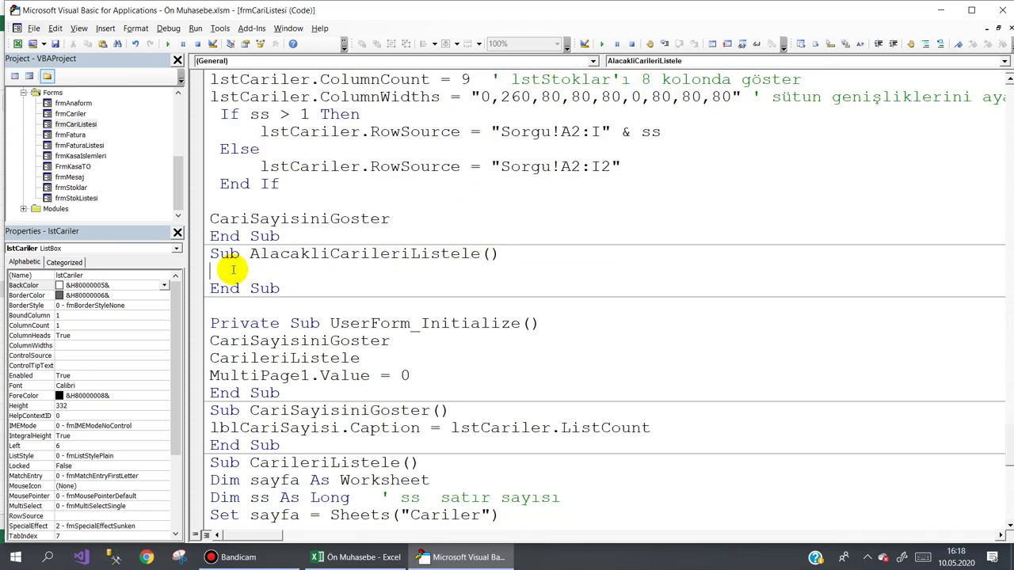
key(ctrl+v)
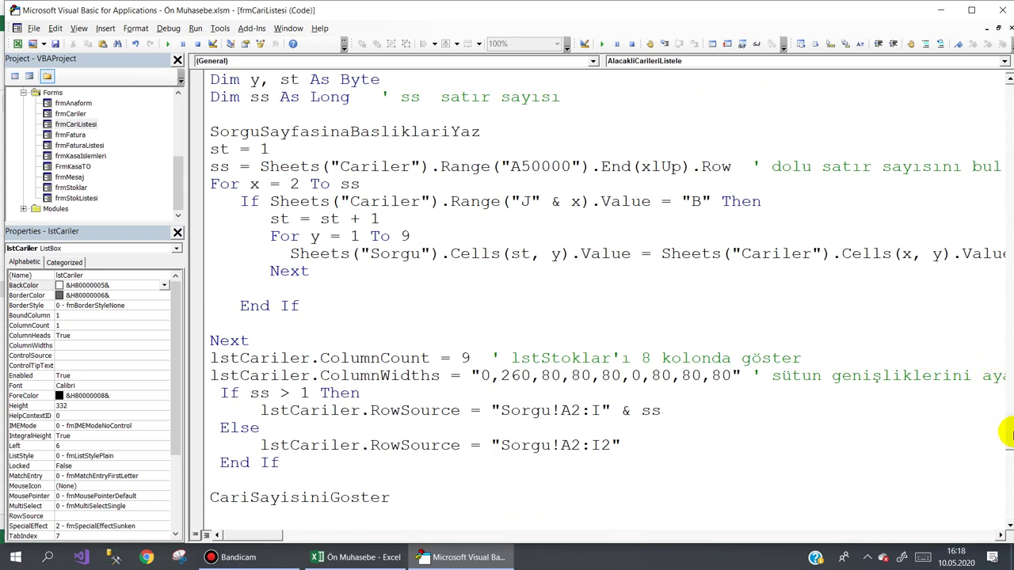
scroll(1006, 428, up, 1)
scroll(1005, 421, up, 2)
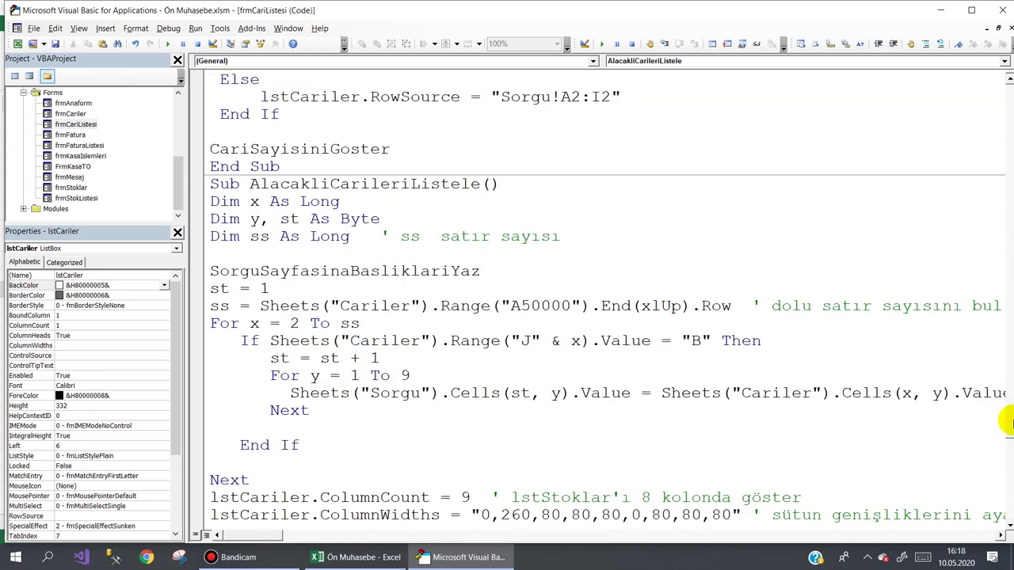
scroll(1008, 424, up, 1)
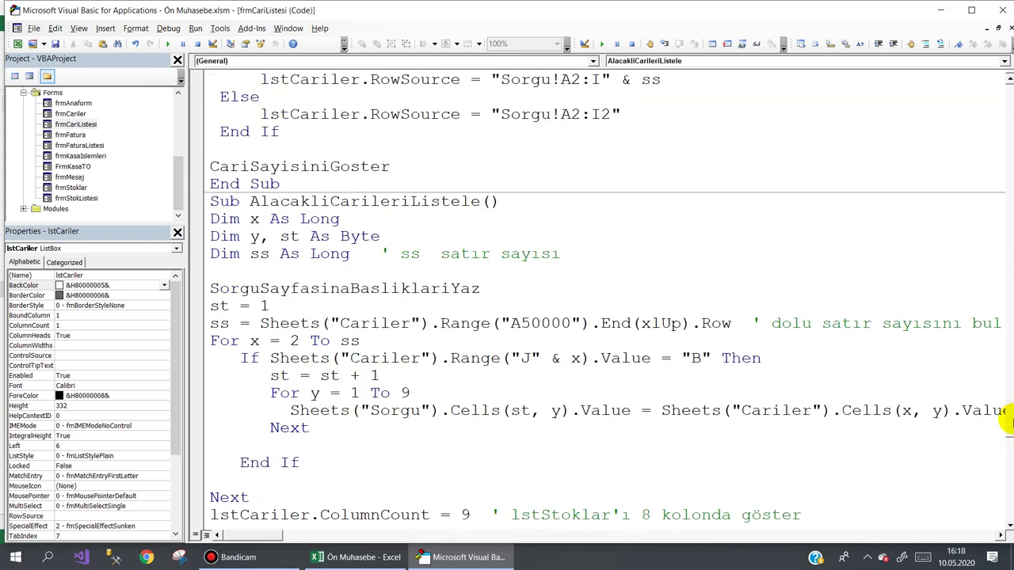
scroll(1008, 424, down, 1)
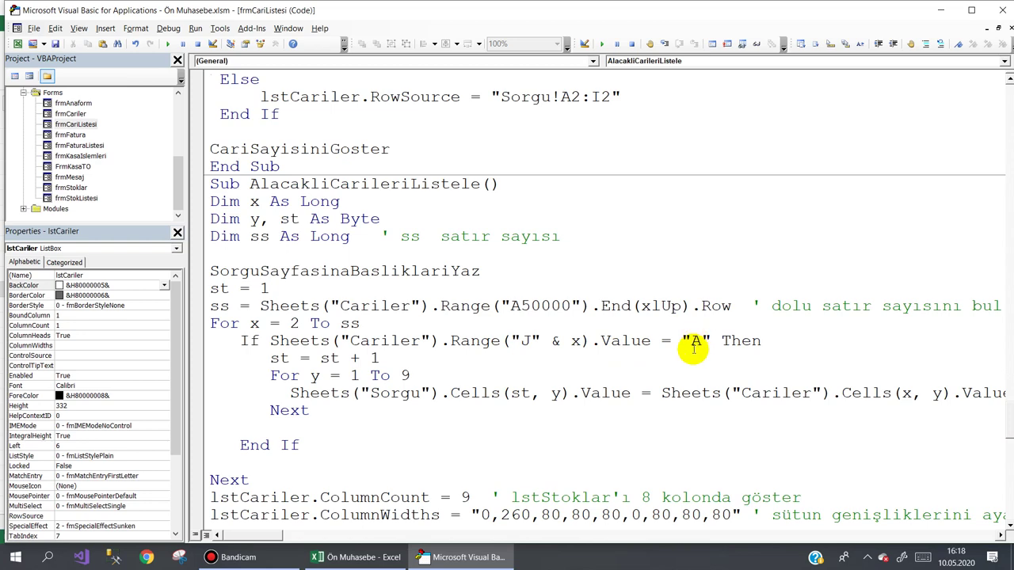
scroll(679, 363, down, 1)
scroll(679, 363, down, 1)
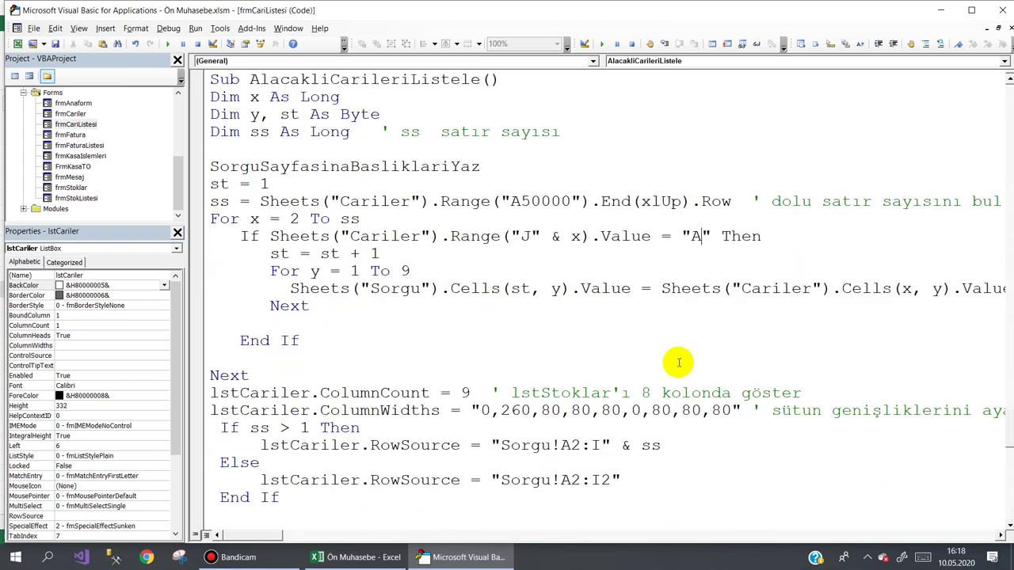
scroll(679, 363, down, 1)
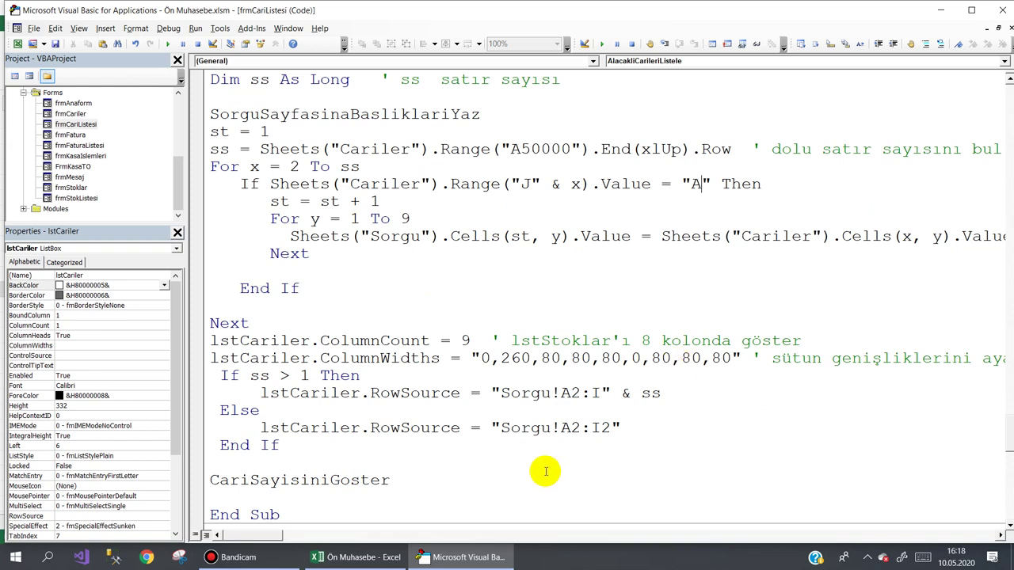
click(360, 561)
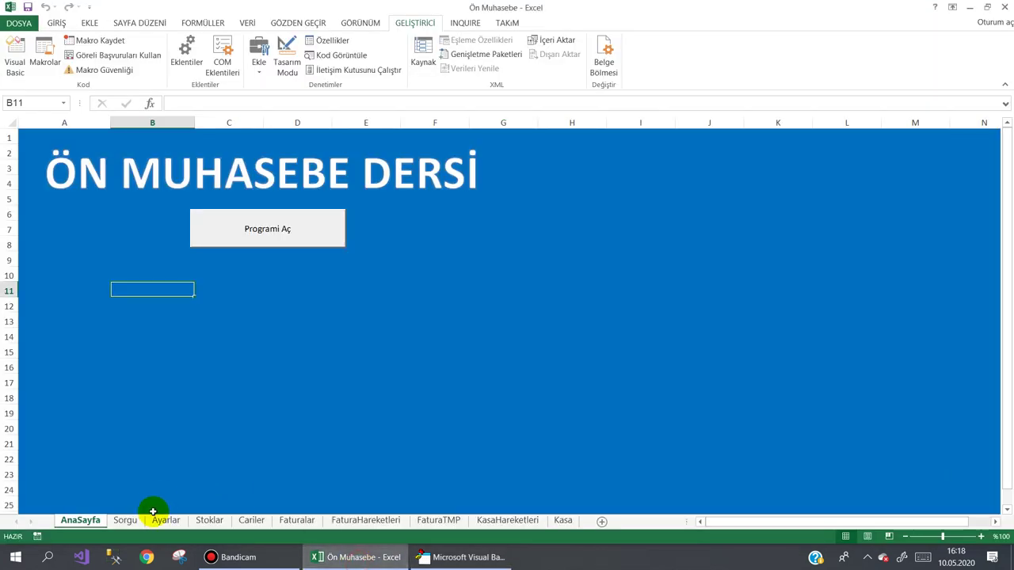
Check the Sorgu and Cariler sheets, then launch the program and open Kasa İşlemleri
click(125, 519)
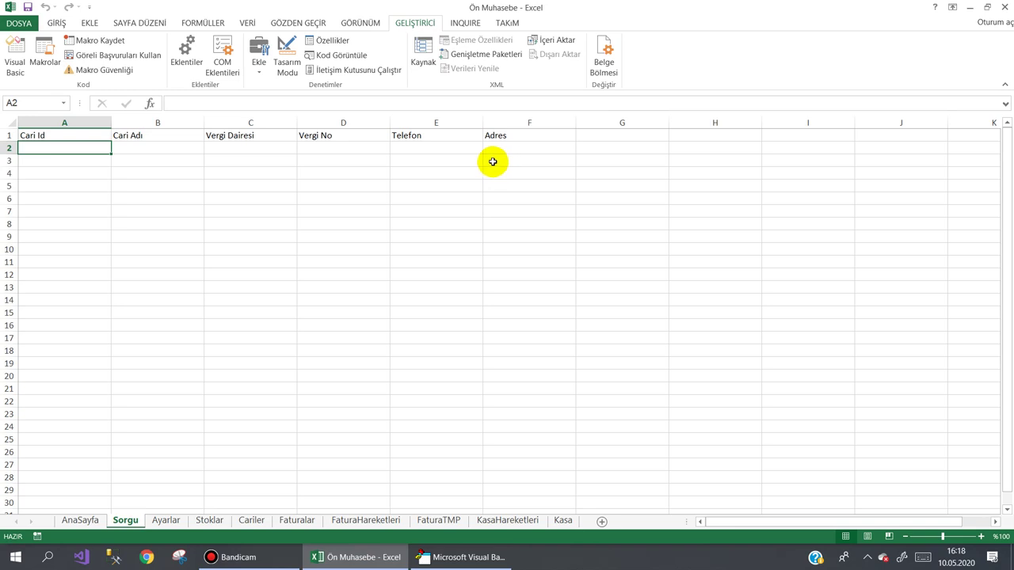
click(251, 520)
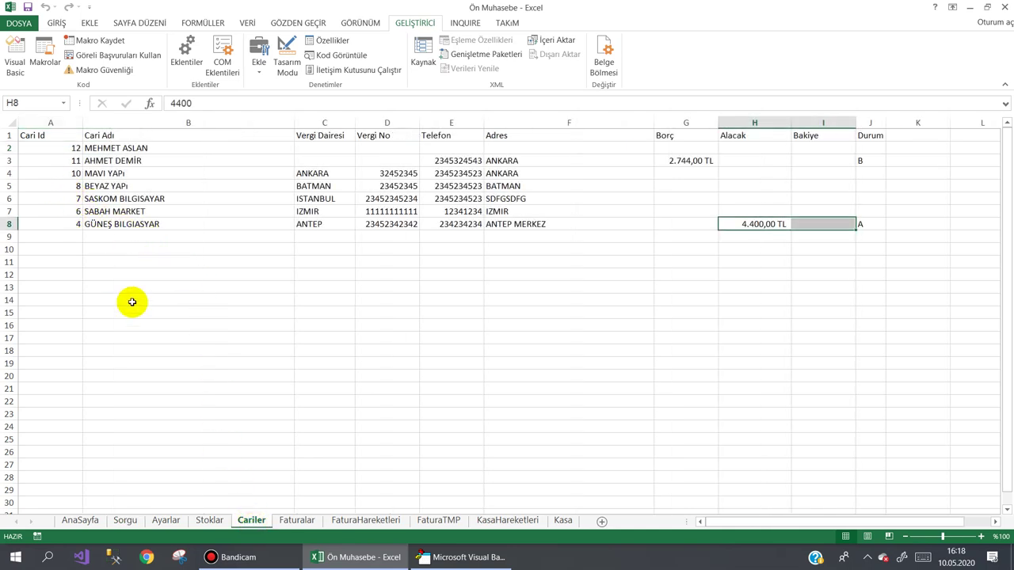
click(80, 520)
click(267, 227)
mouse_move(525, 100)
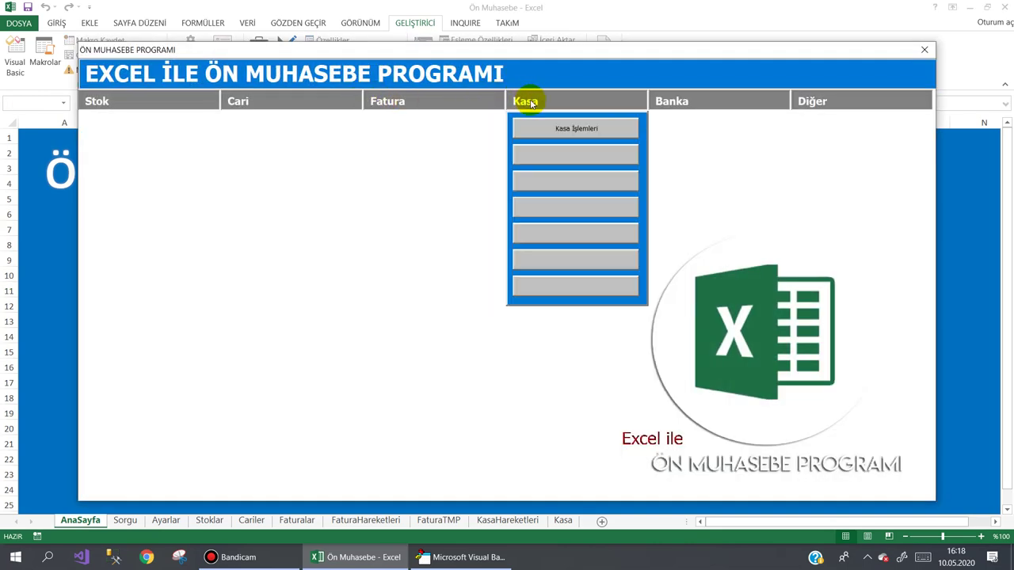
click(546, 127)
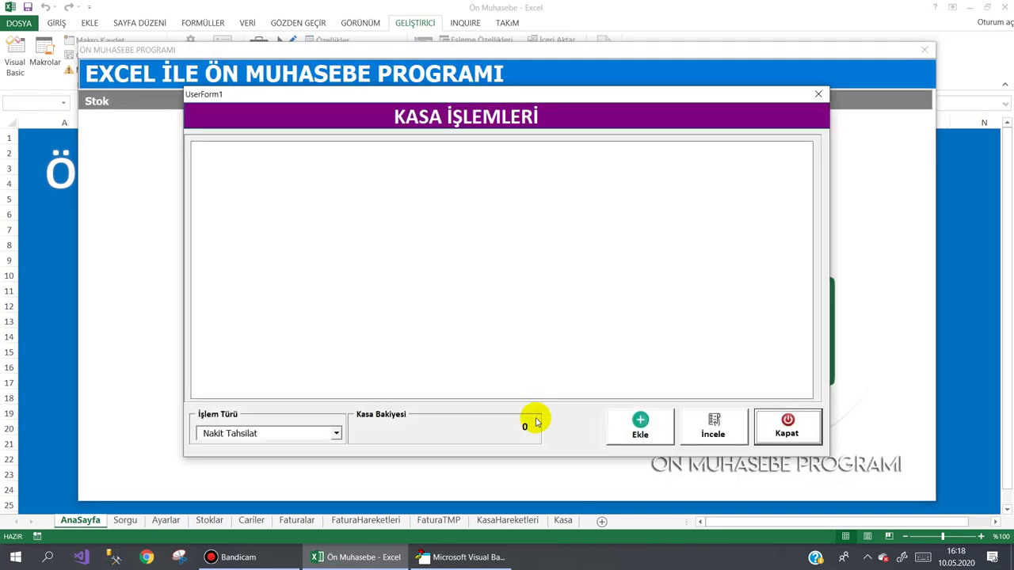
Try a Nakit Tahsilat entry, filling it with the only listed customer, then close it unsaved
click(638, 434)
click(714, 264)
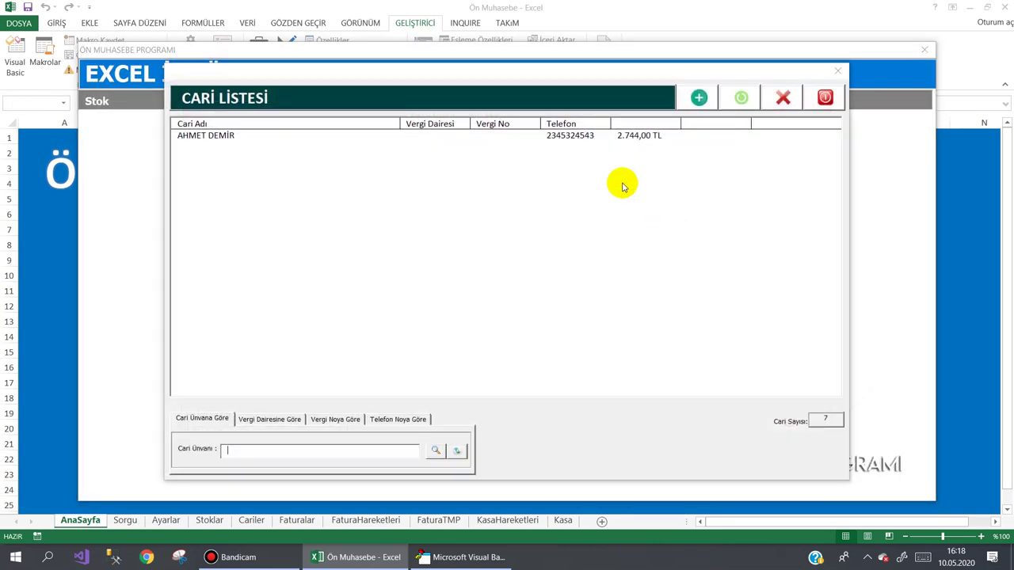
click(501, 139)
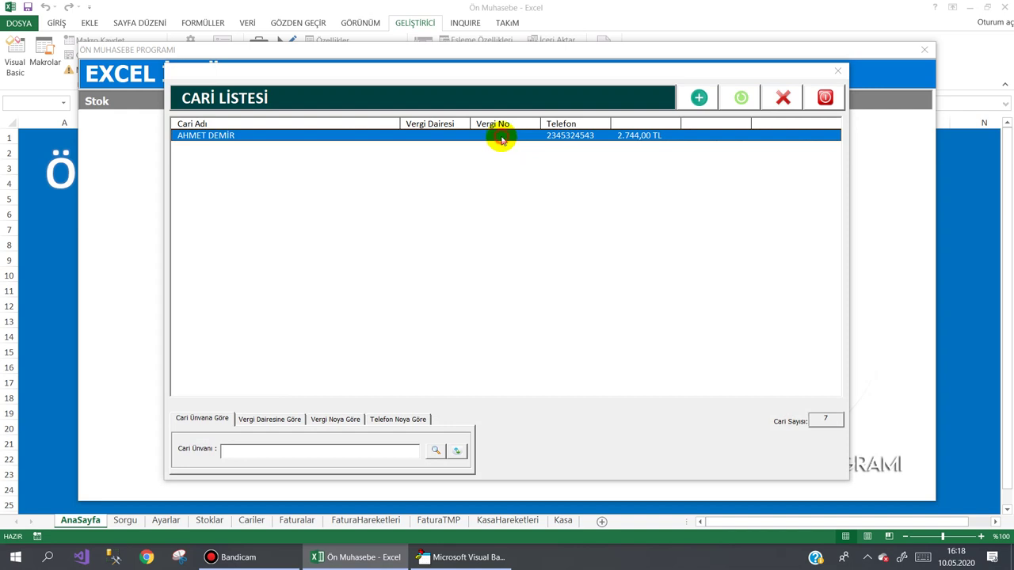
double_click(501, 139)
click(716, 386)
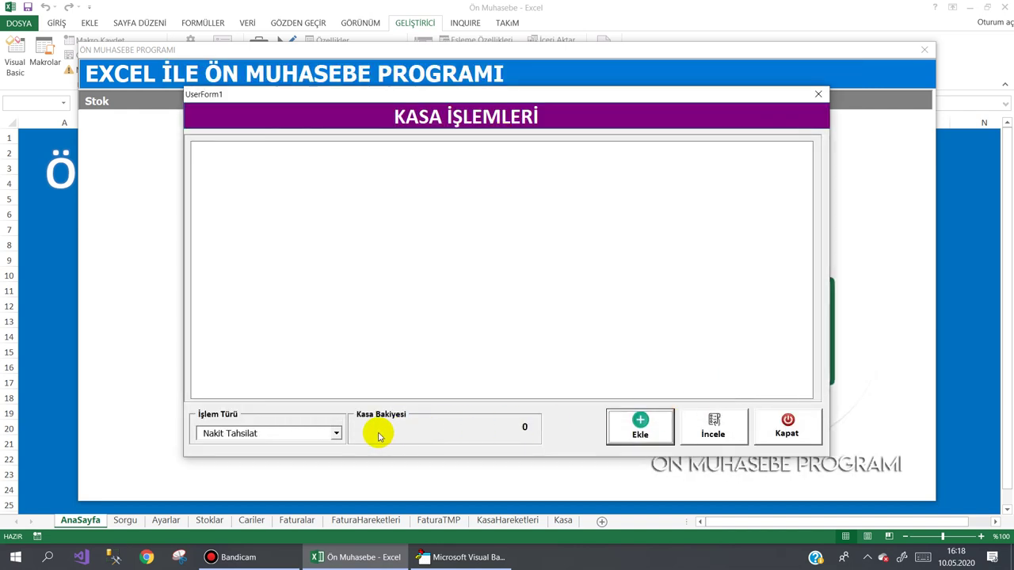
Try a Nakit Ödeme entry whose list shows only the 4.400,00 TL creditor, then close all forms
click(336, 433)
click(267, 455)
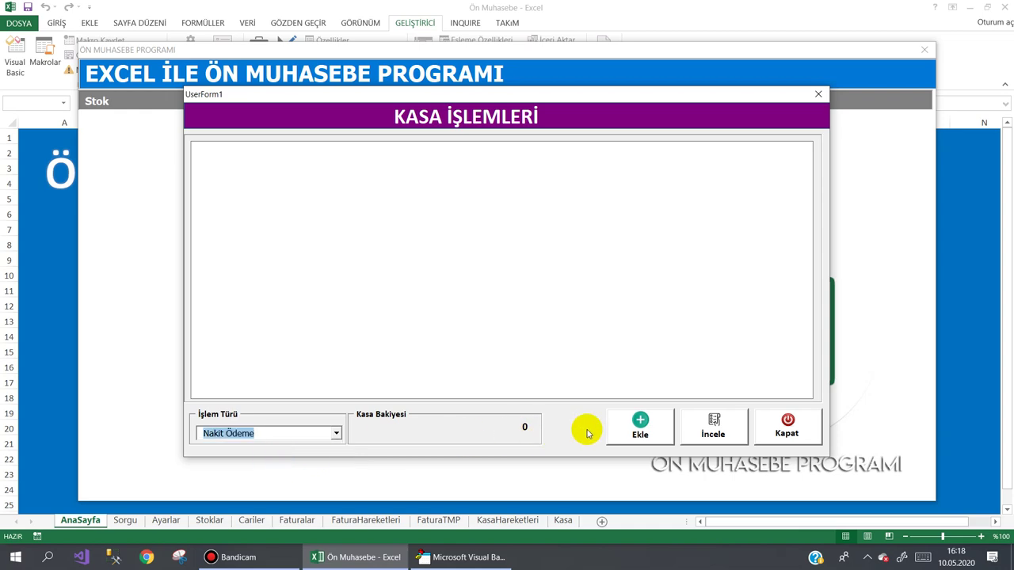
click(640, 428)
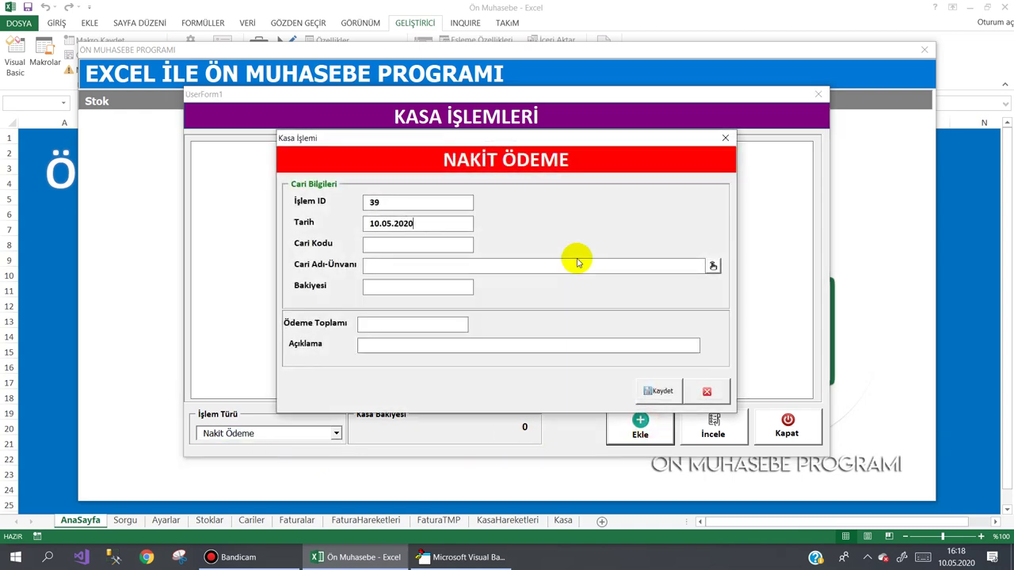
click(713, 268)
click(324, 141)
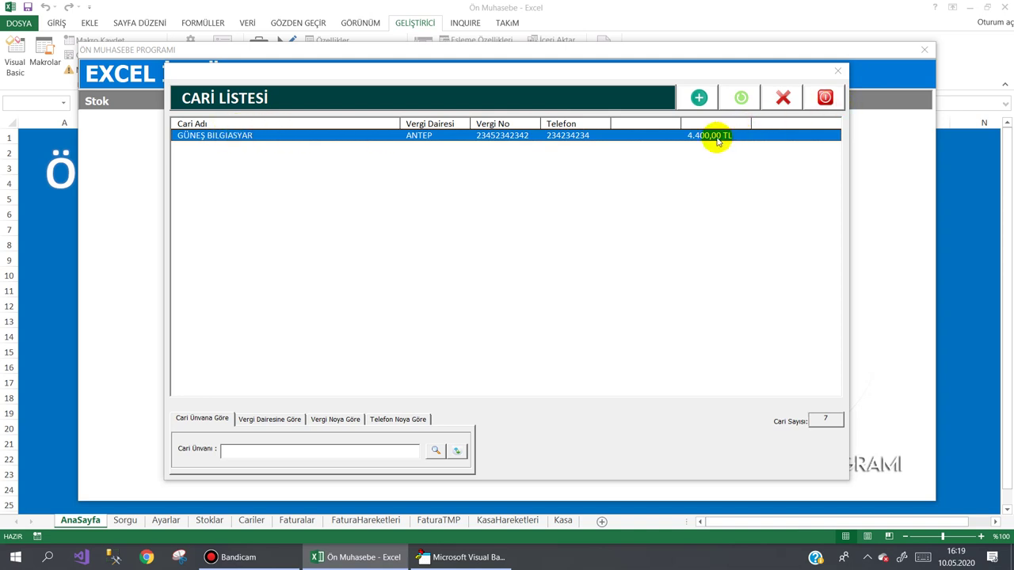
click(825, 97)
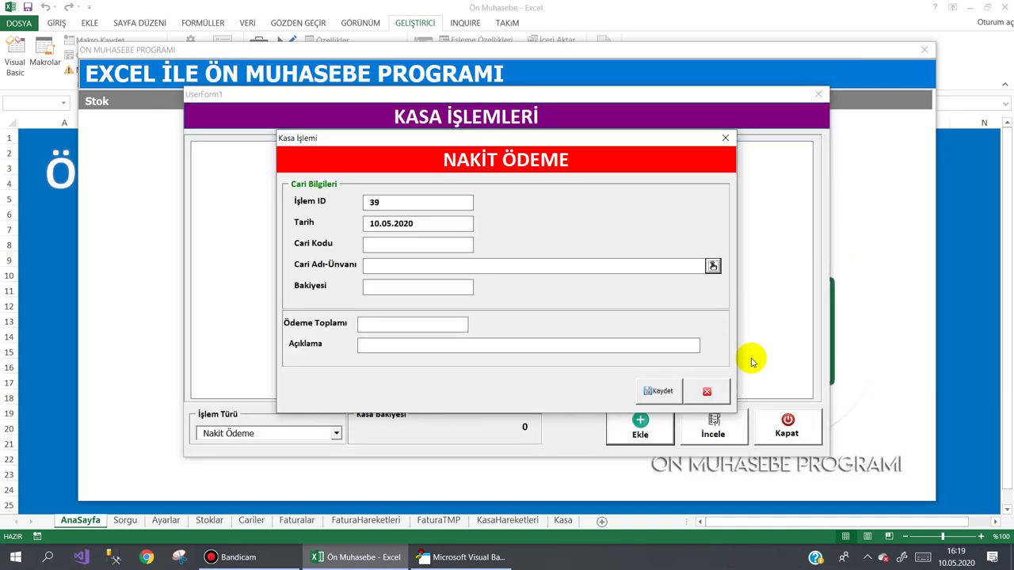
click(712, 392)
click(787, 424)
mouse_move(844, 99)
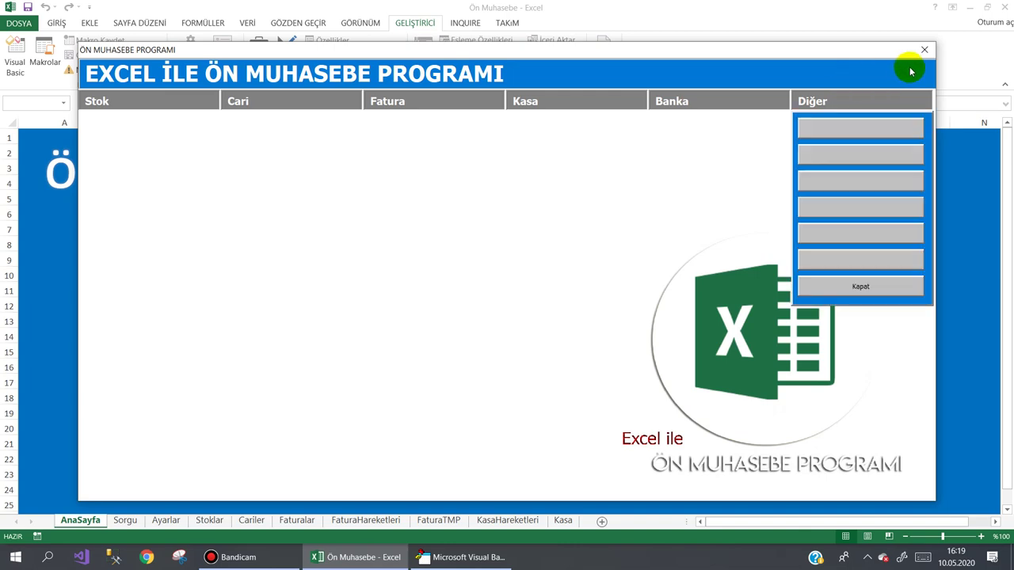
click(861, 287)
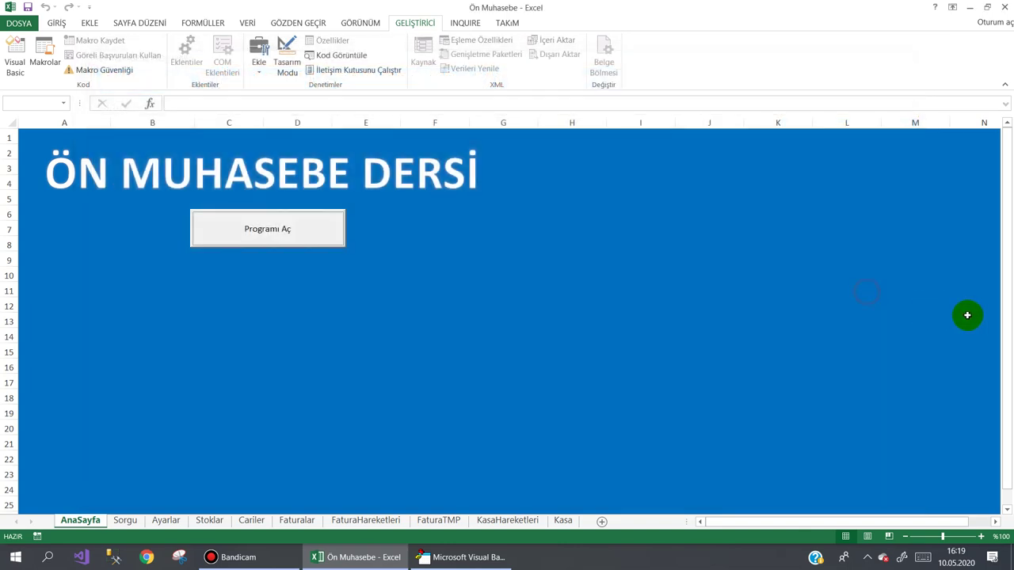
click(468, 557)
Open lstCariler's code and highlight its SorguSayfasinaBasliklariYaz call
double_click(587, 298)
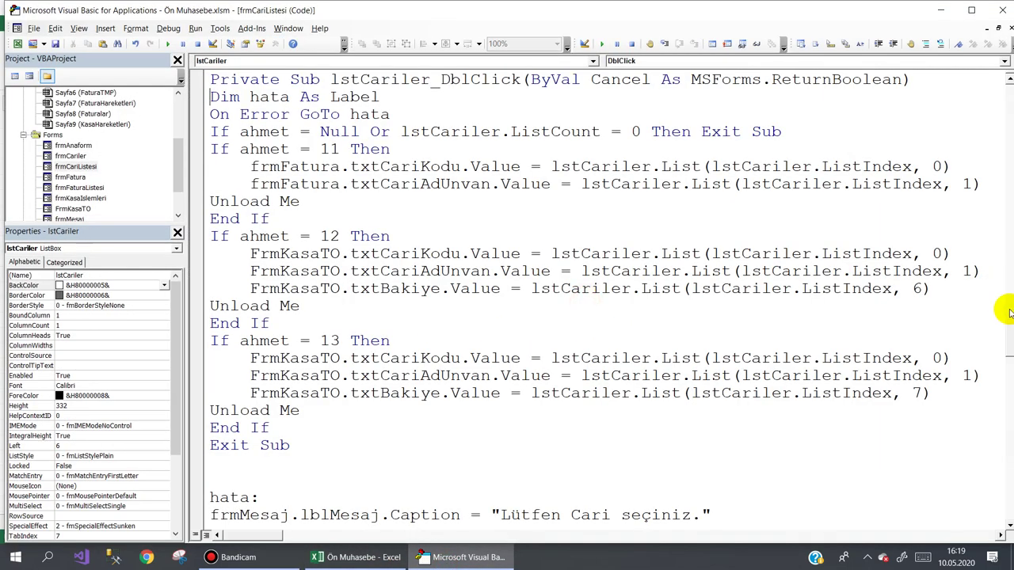
drag(1007, 337, 1010, 380)
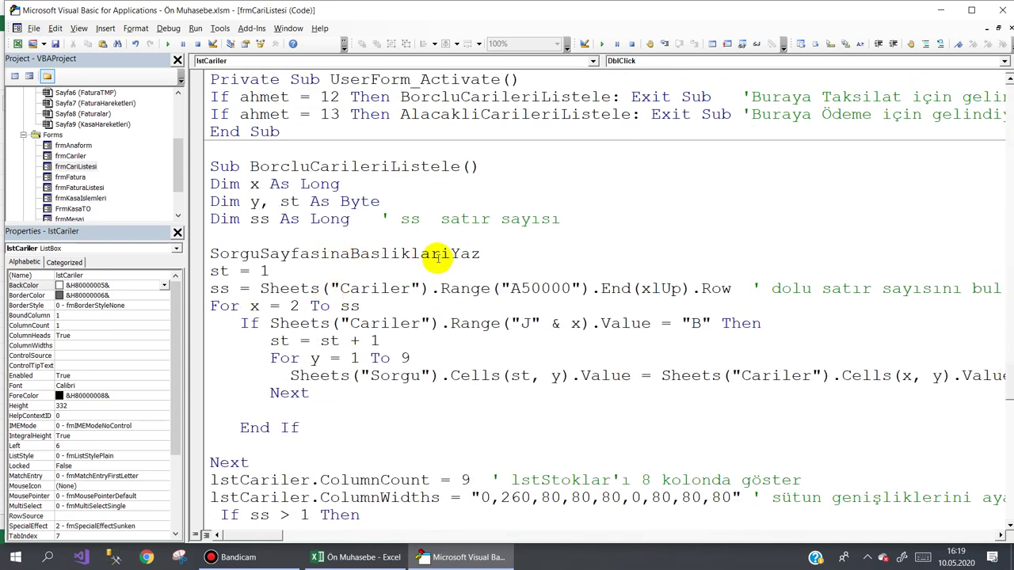
drag(482, 253, 202, 255)
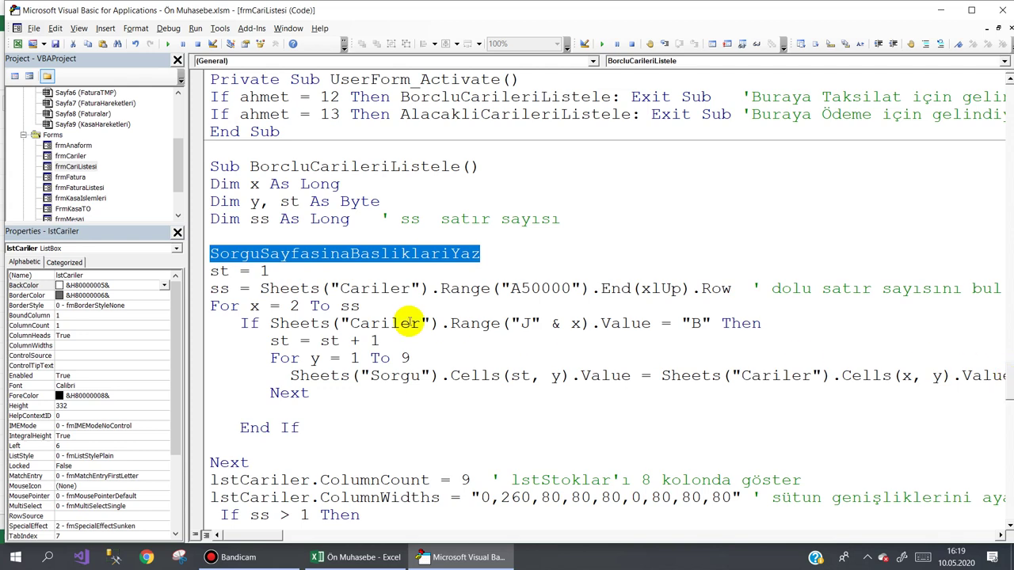
click(345, 266)
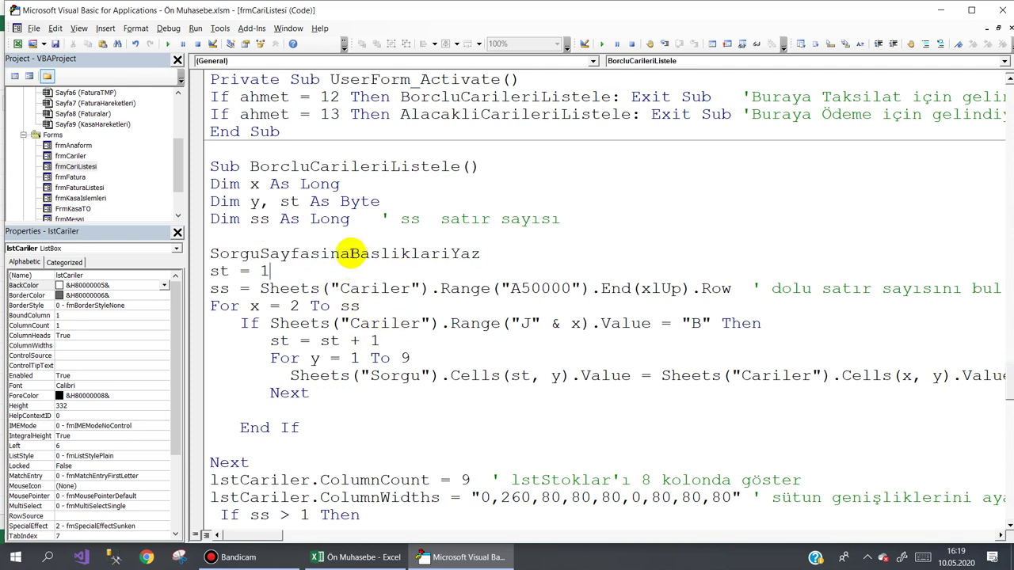
drag(349, 253, 180, 259)
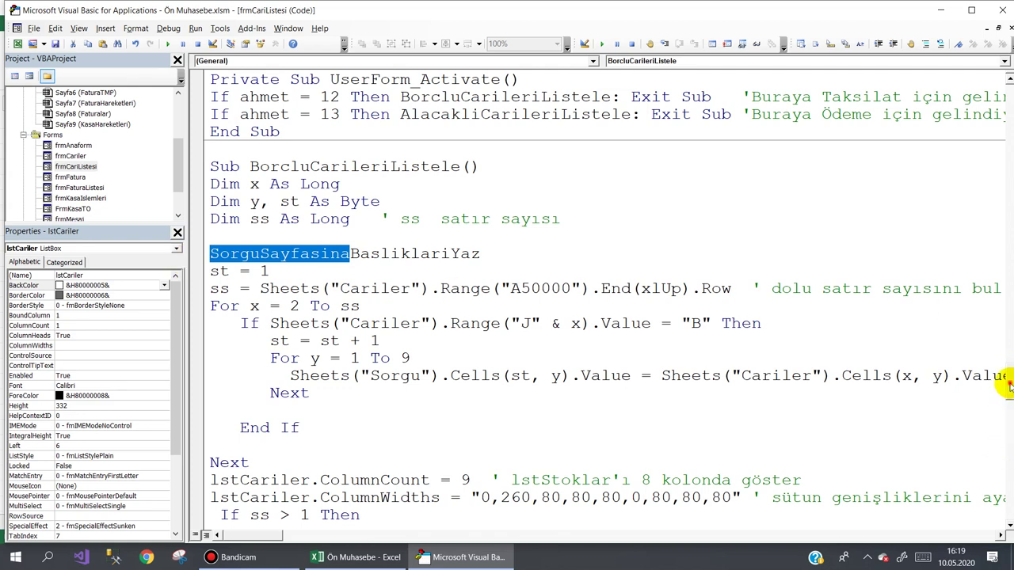
Scroll frmCariListesi's code to the SorguSayfasinaBasliklariYaz sub that copies the A1–F1 headers
scroll(1007, 411, down, 5)
scroll(1008, 411, down, 3)
scroll(1008, 420, down, 5)
scroll(1007, 443, down, 3)
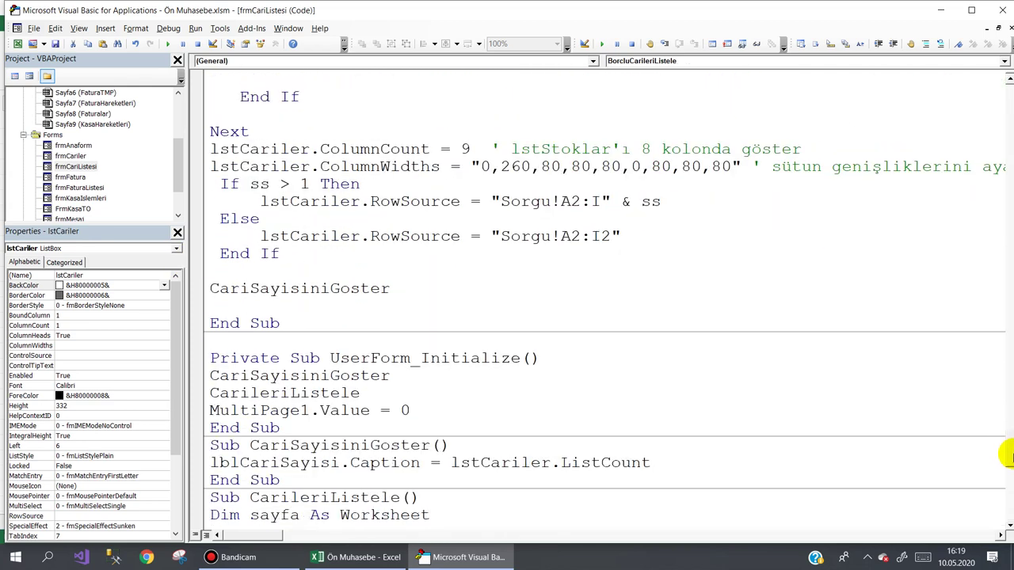
scroll(1008, 469, down, 4)
scroll(1008, 471, down, 1)
scroll(1006, 499, down, 6)
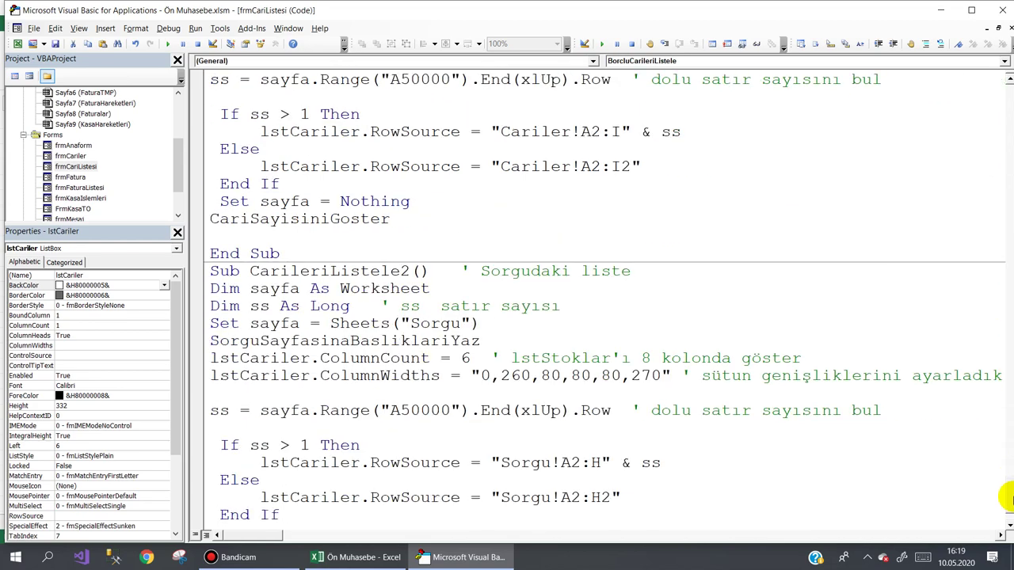
scroll(1006, 501, down, 1)
scroll(1006, 501, down, 1)
scroll(1006, 500, down, 6)
scroll(1006, 412, down, 8)
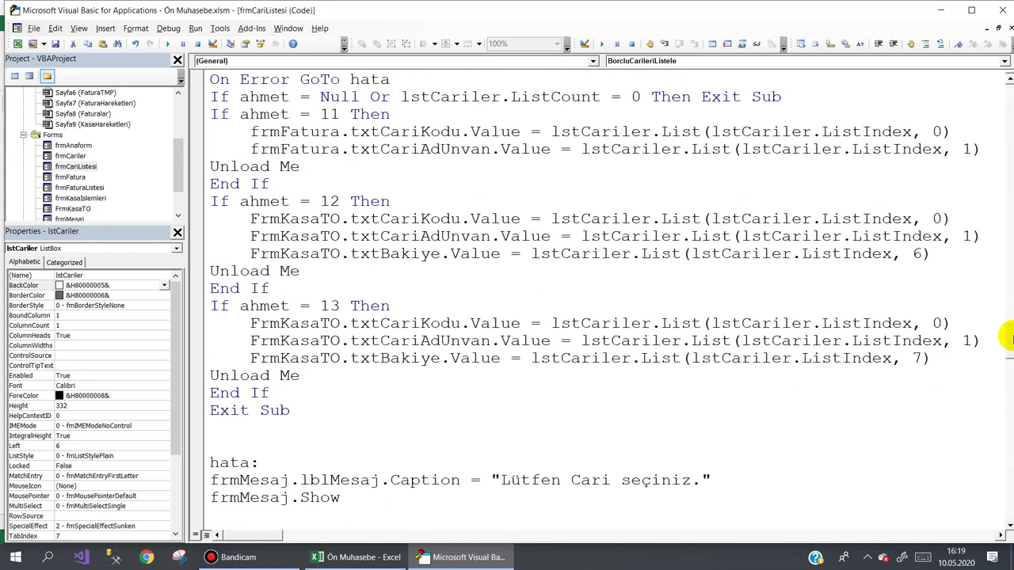
scroll(1007, 317, up, 6)
scroll(1006, 301, up, 2)
scroll(1007, 282, up, 8)
scroll(1008, 269, up, 2)
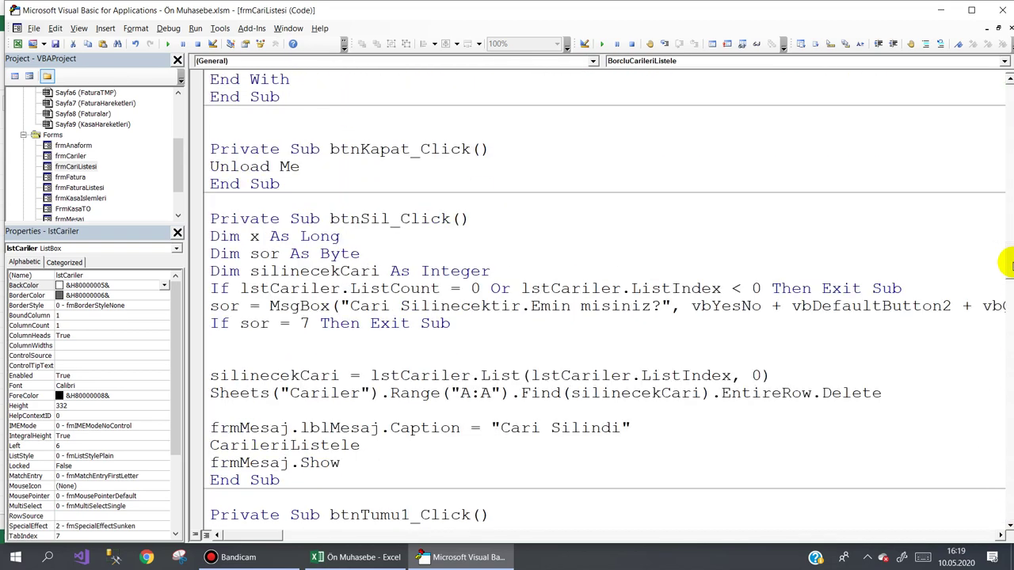
scroll(1008, 261, up, 4)
scroll(1008, 249, up, 1)
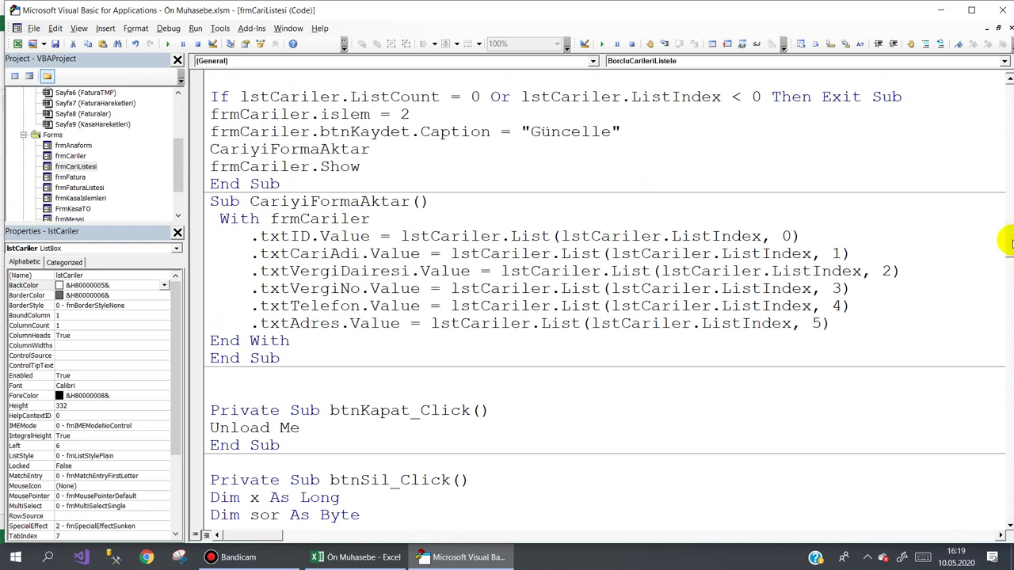
scroll(1006, 230, up, 4)
scroll(1006, 214, up, 3)
scroll(1006, 198, up, 3)
scroll(1007, 187, up, 3)
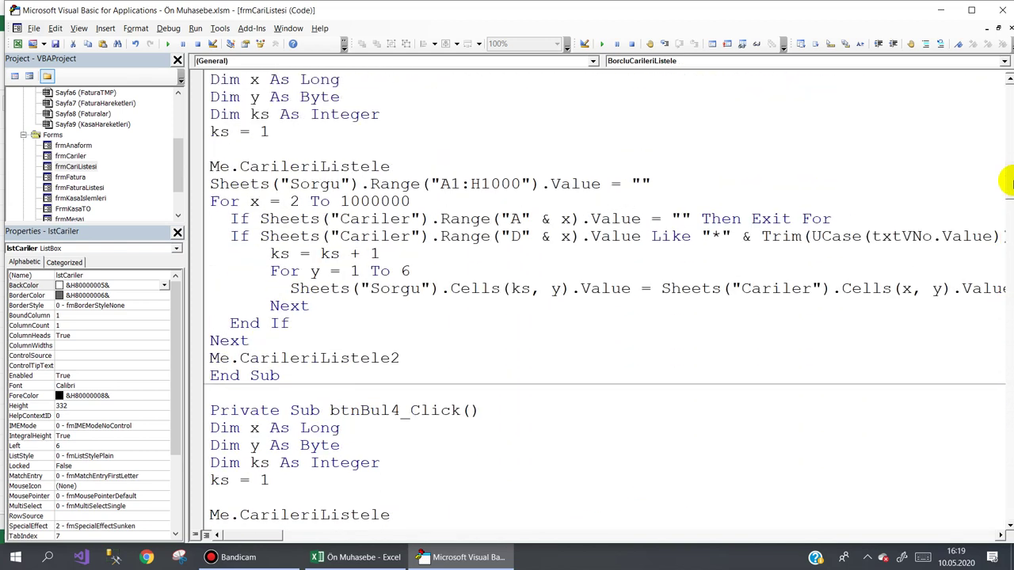
scroll(1007, 167, up, 5)
scroll(1007, 146, up, 5)
scroll(1007, 126, up, 4)
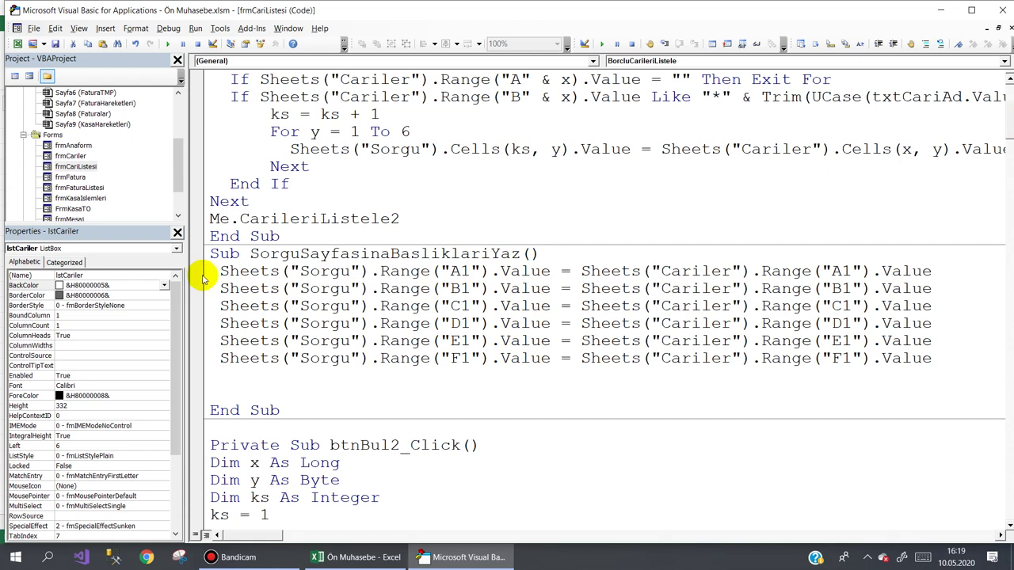
Paste a duplicate of SorguSayfasinaBasliklariYaz below it and rename the copy TOIcinBasliklariYaz
click(223, 271)
drag(222, 271, 879, 358)
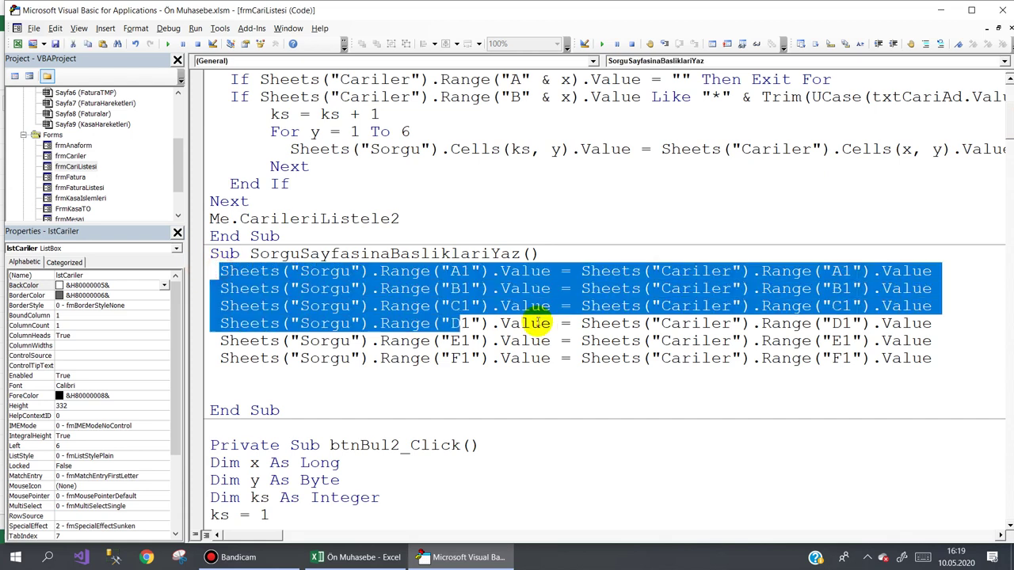
click(434, 325)
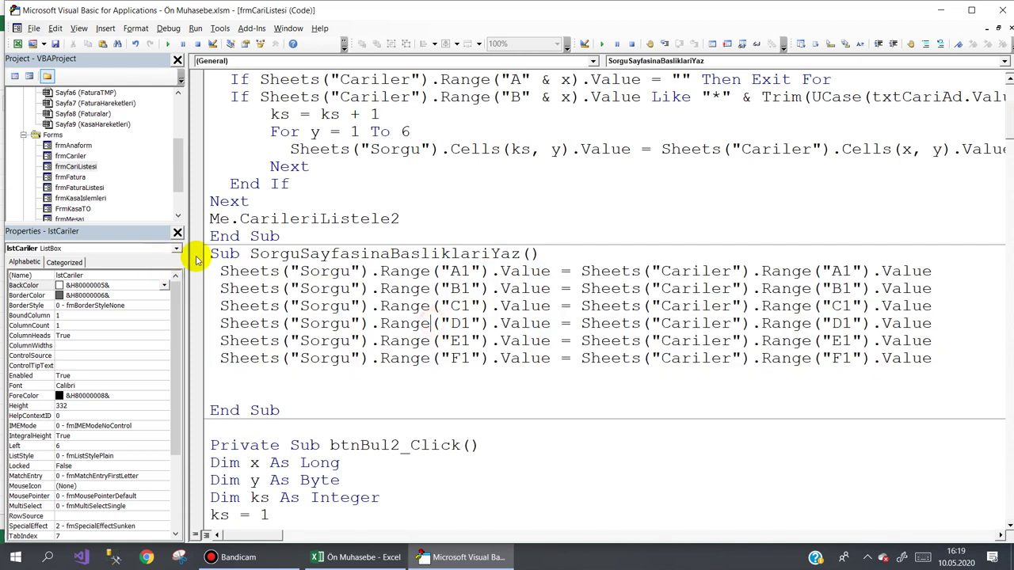
drag(210, 254, 325, 410)
key(ctrl+c)
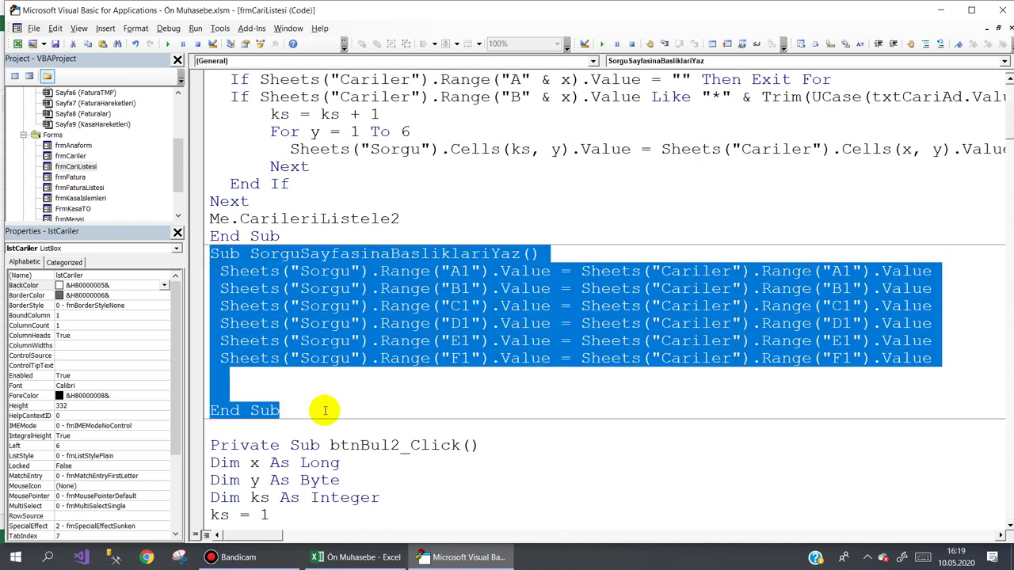
click(220, 429)
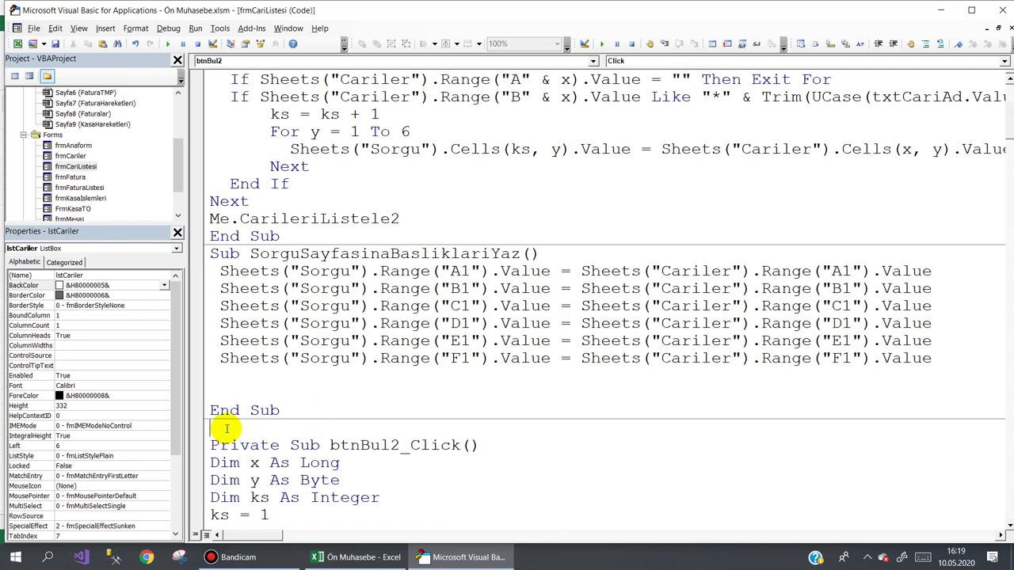
key(Return)
key(Return)
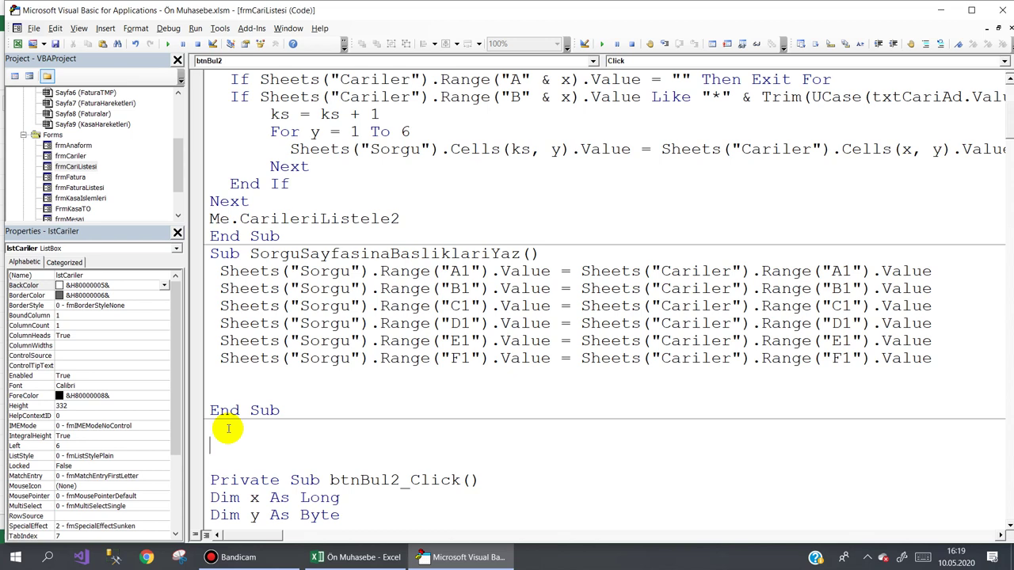
key(ctrl+v)
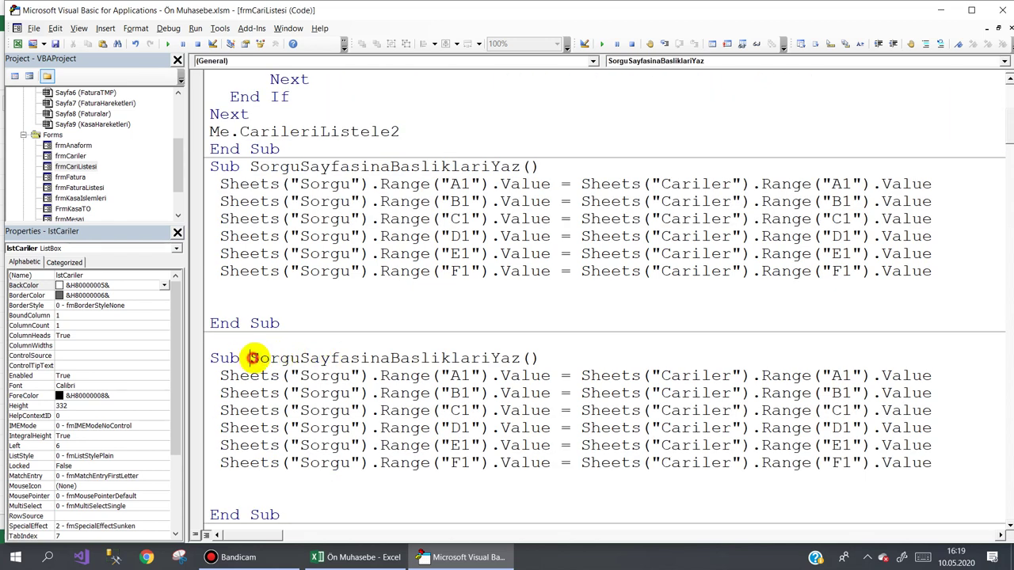
drag(251, 358, 389, 358)
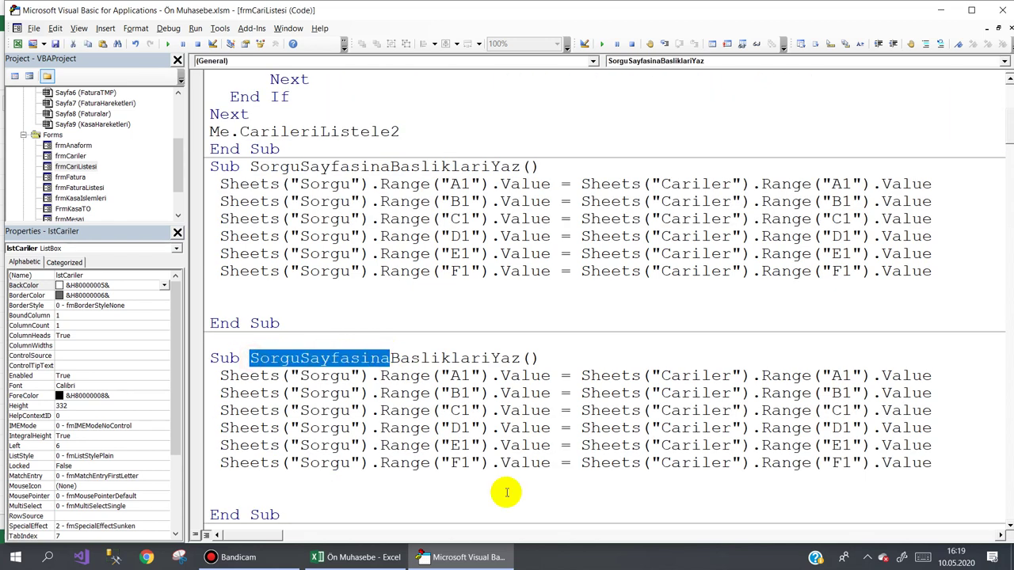
text(TO)
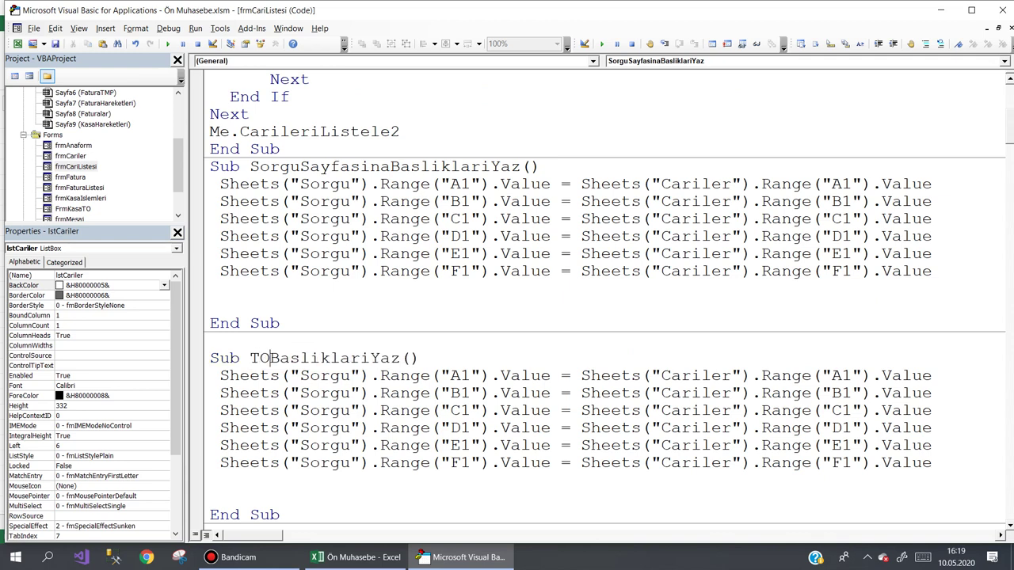
text(Ic)
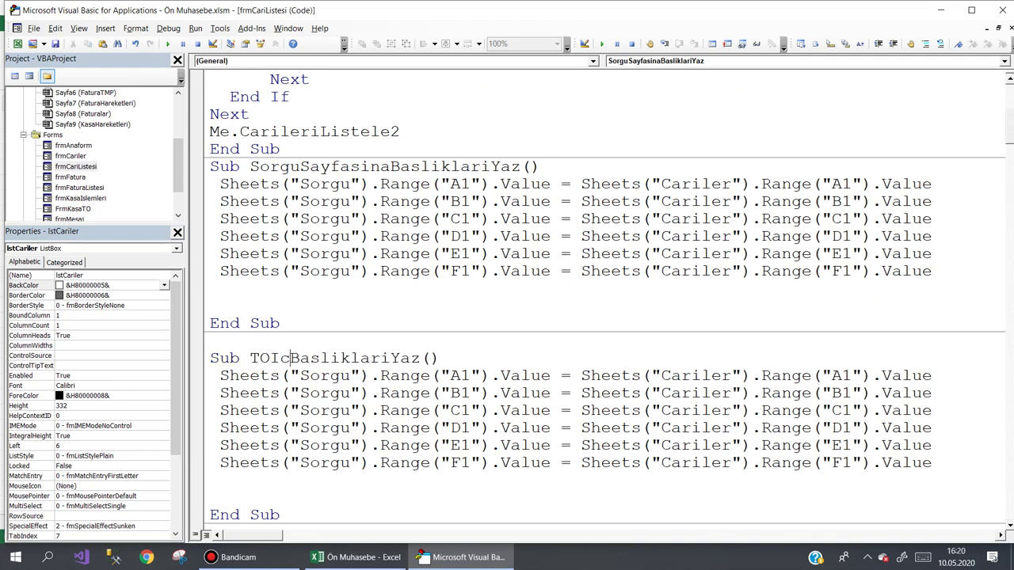
text(in)
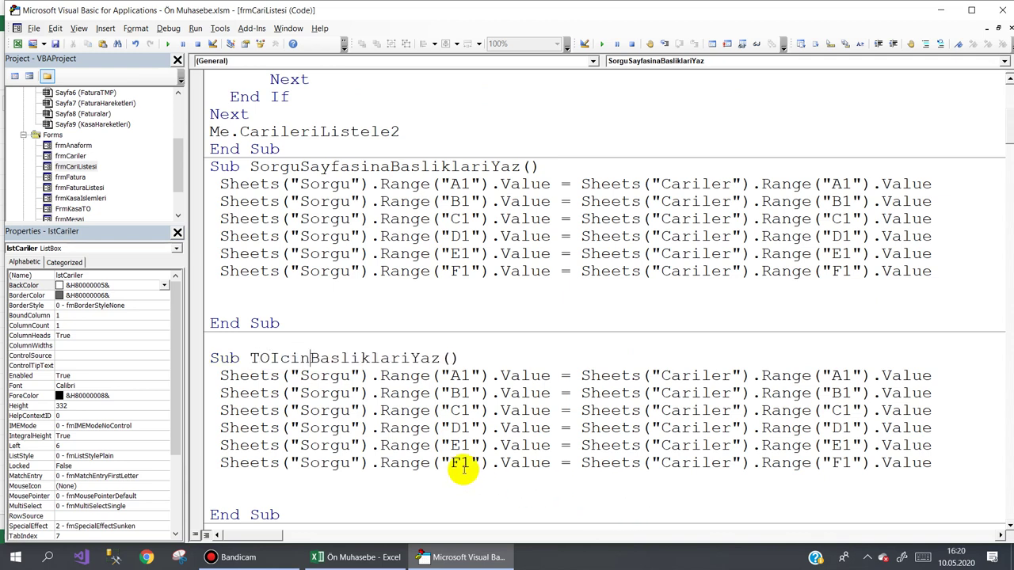
Duplicate the F1 header line to add the G1, H1, I1 and J1 header assignments
click(226, 478)
drag(226, 478, 214, 472)
key(ctrl+c)
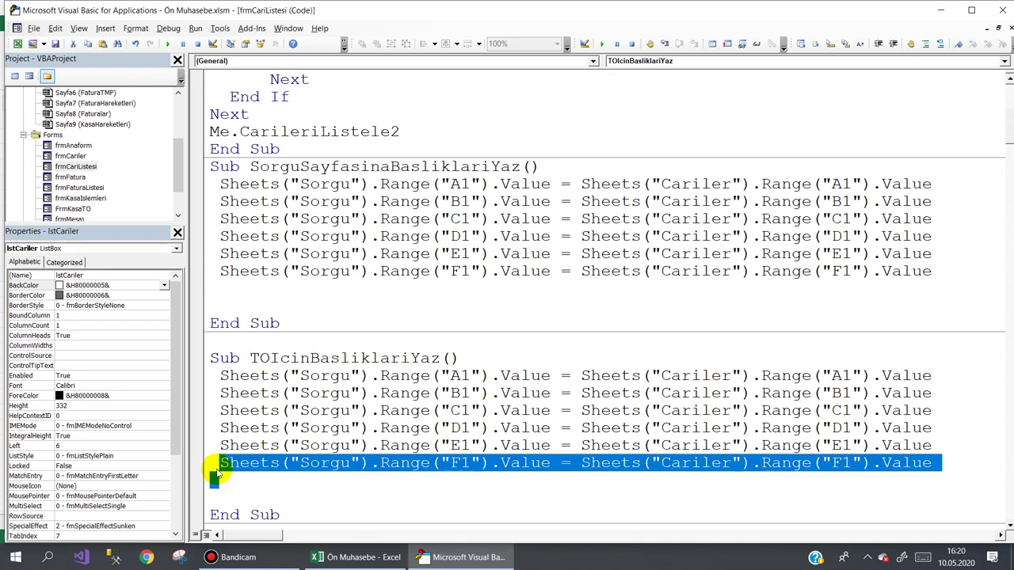
click(220, 481)
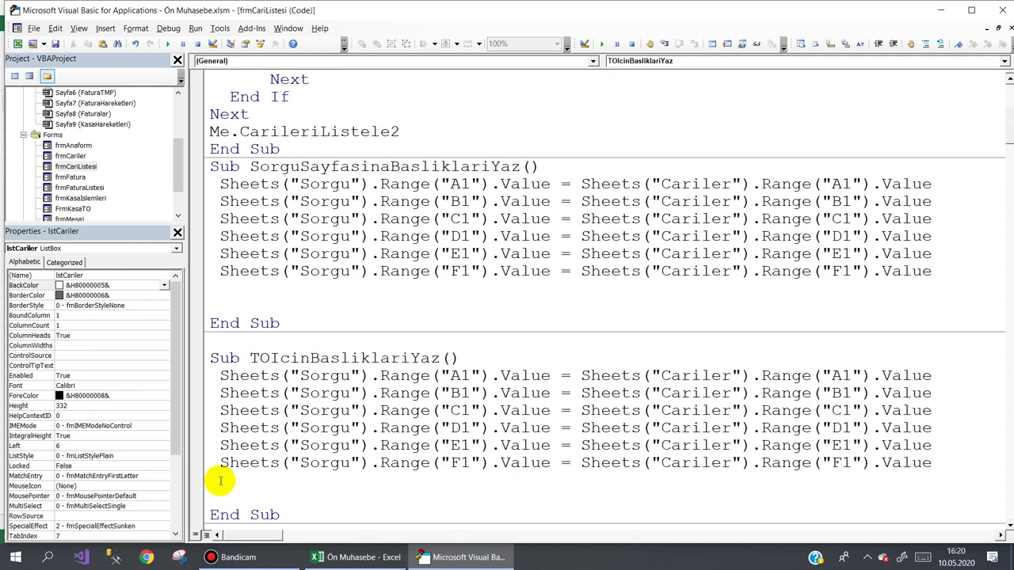
key(ctrl+v)
key(ctrl+v)
key(ctrl+v)
key(ctrl+v)
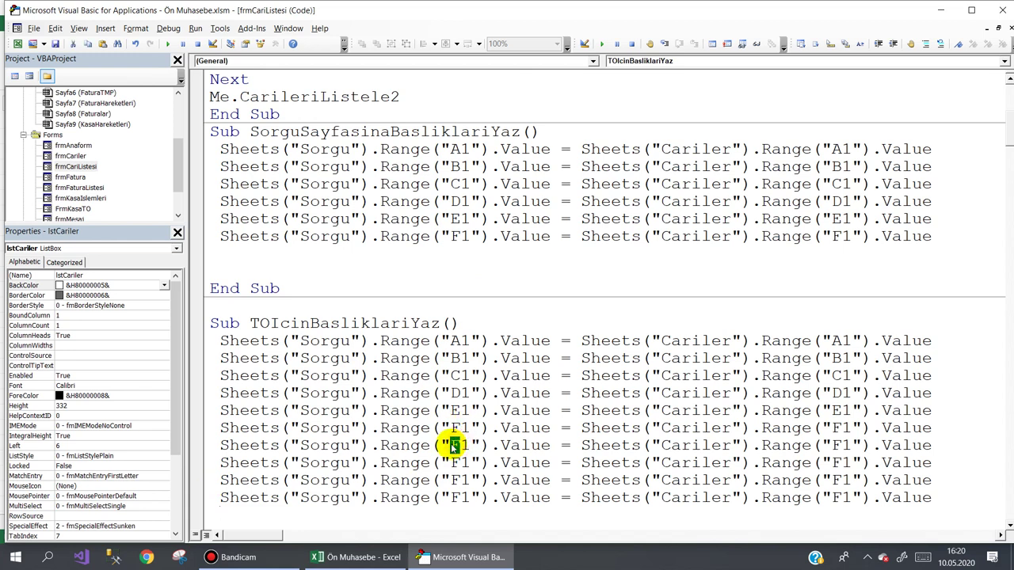
text(G)
drag(461, 462, 452, 463)
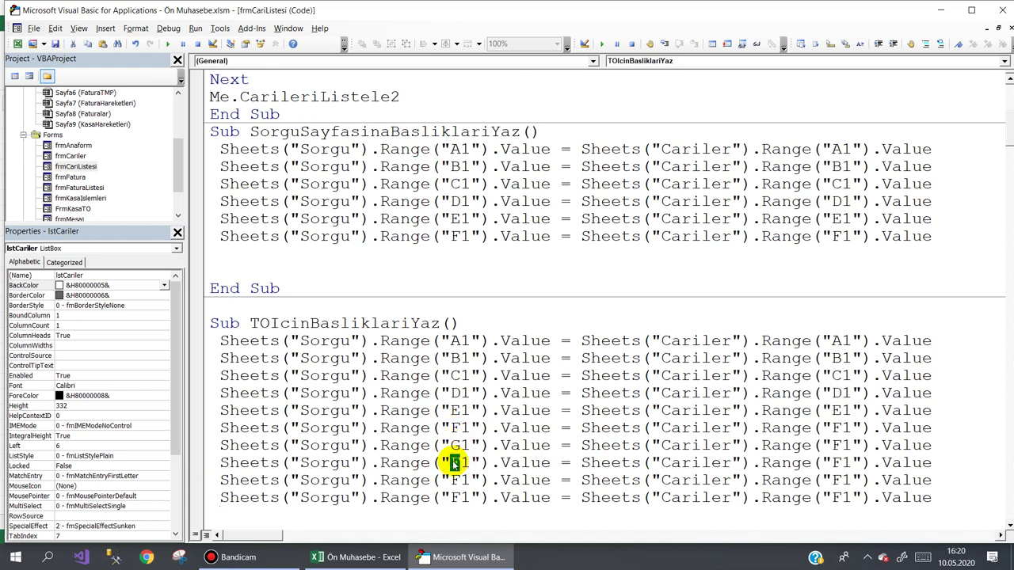
text(I)
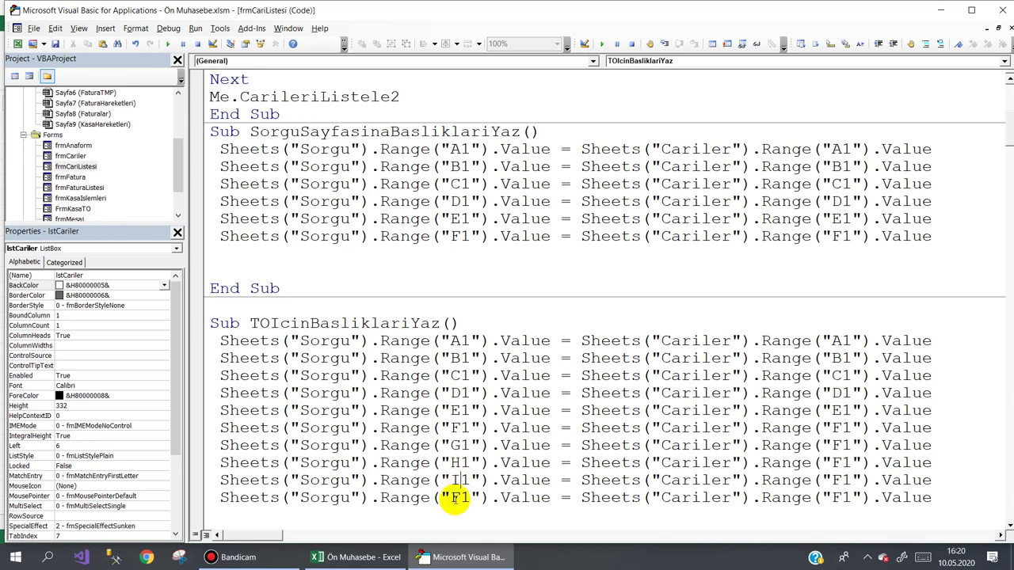
drag(461, 497, 450, 500)
text(J)
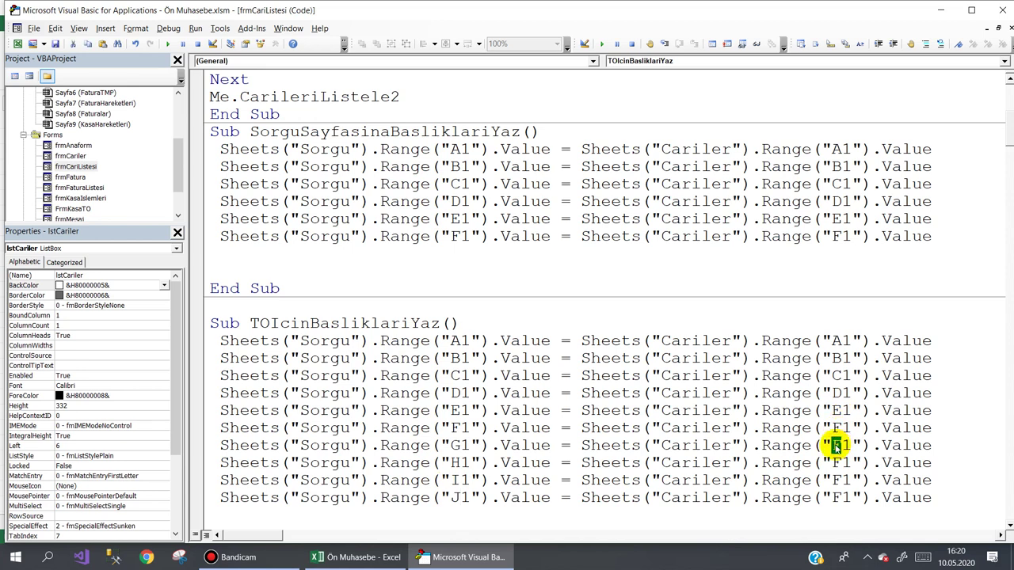
text(G)
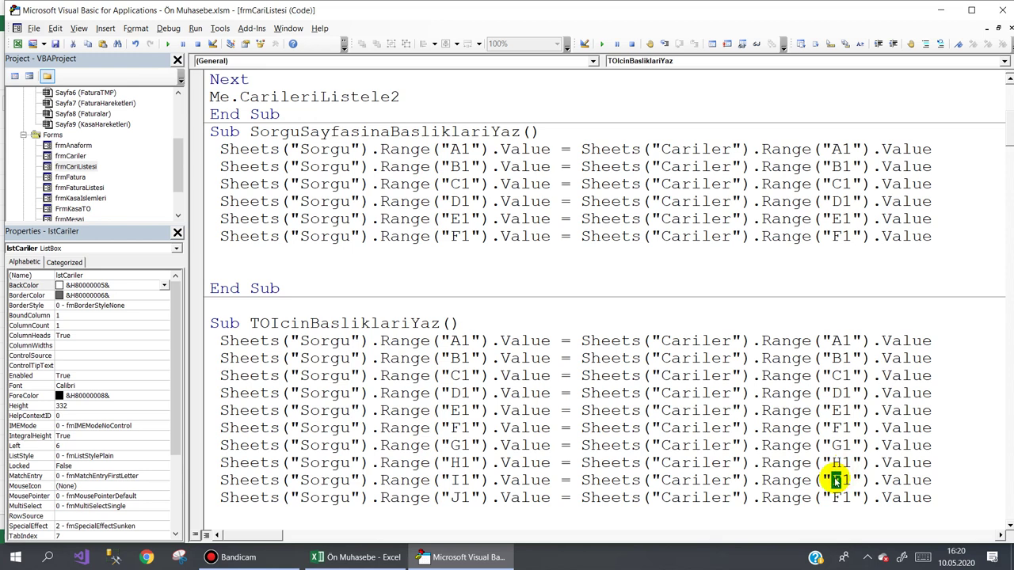
text(I)
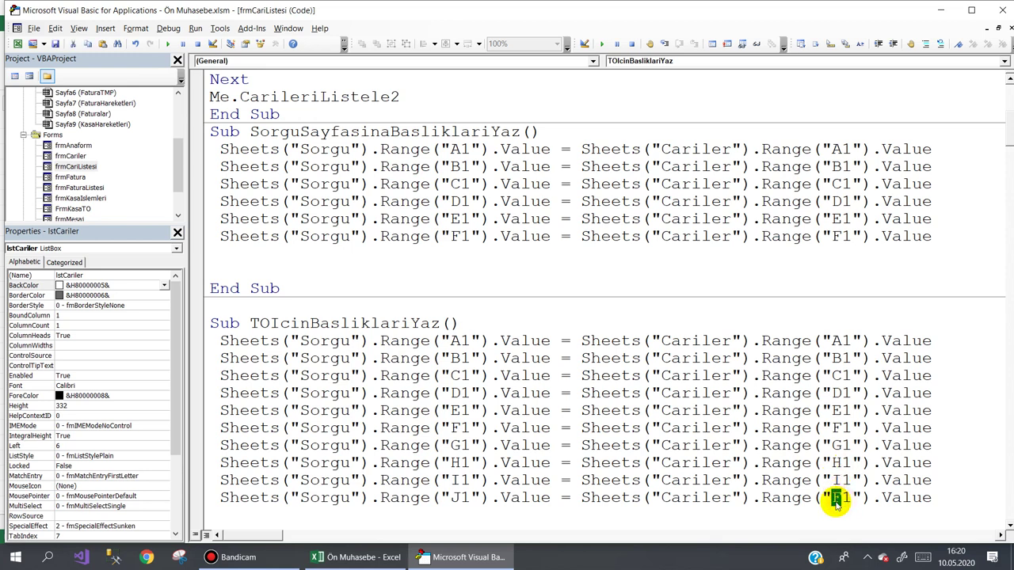
text(J)
drag(251, 323, 440, 323)
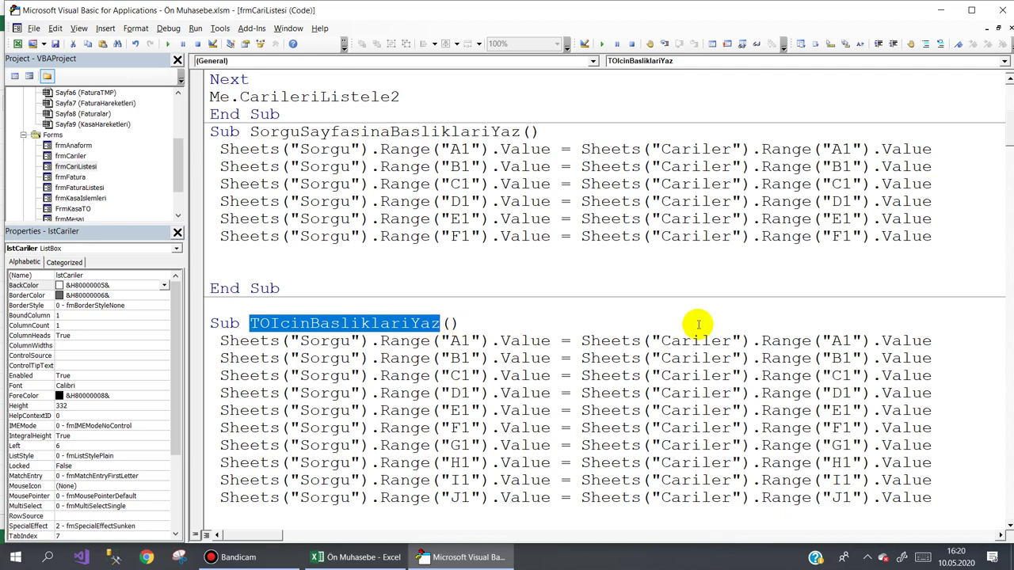
drag(1010, 139, 1003, 399)
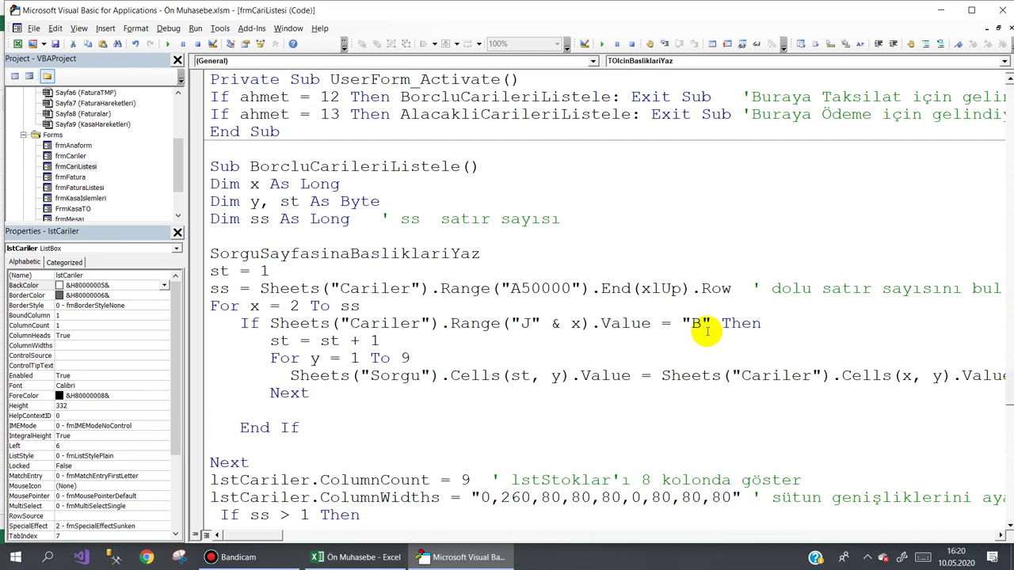
Replace both listing subs' SorguSayfasinaBasliklariYaz calls with TOIcinBasliklariYaz, then reopen Excel's main form
click(507, 252)
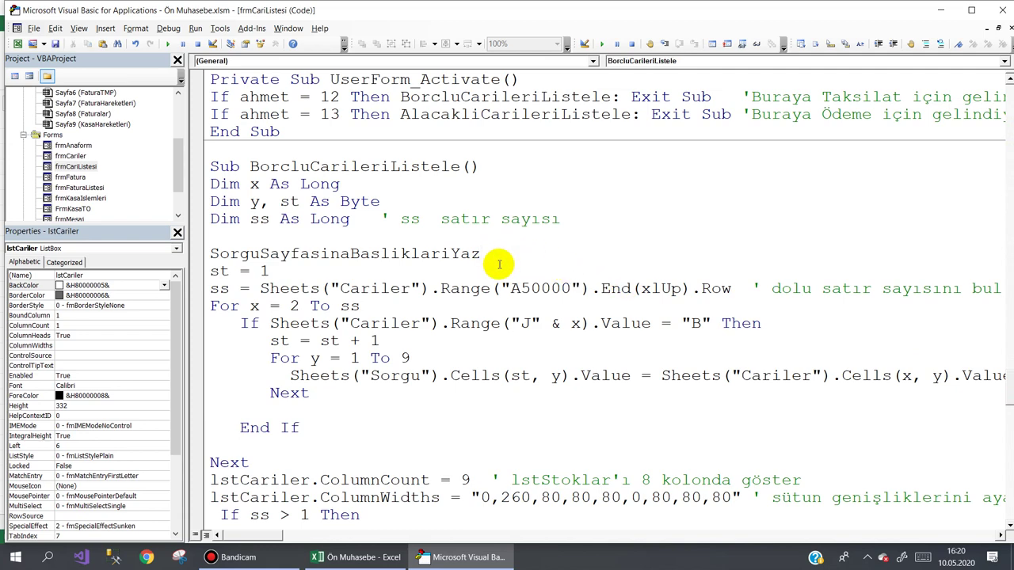
drag(482, 254, 176, 254)
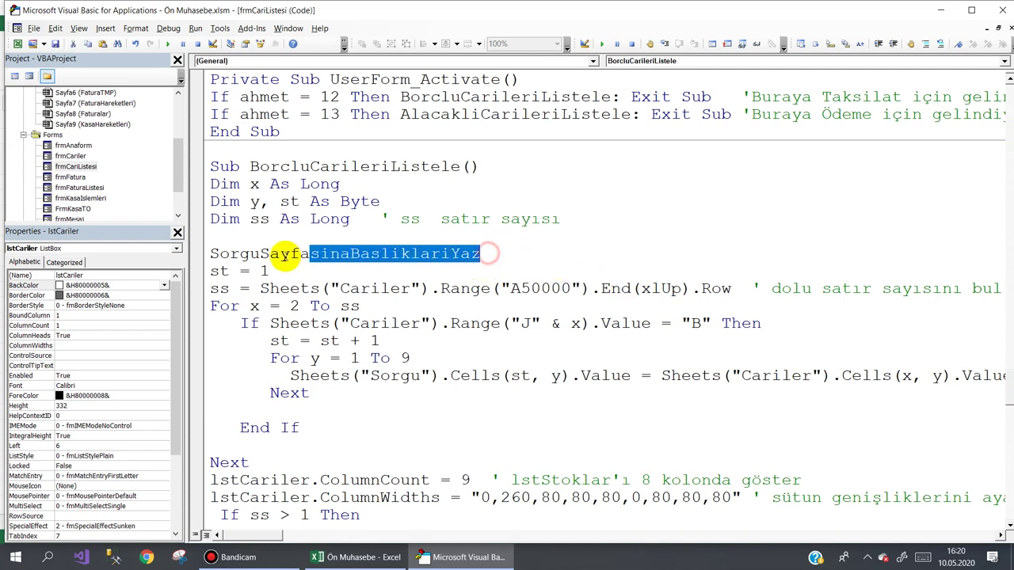
text(TOIcinBasliklariYaz)
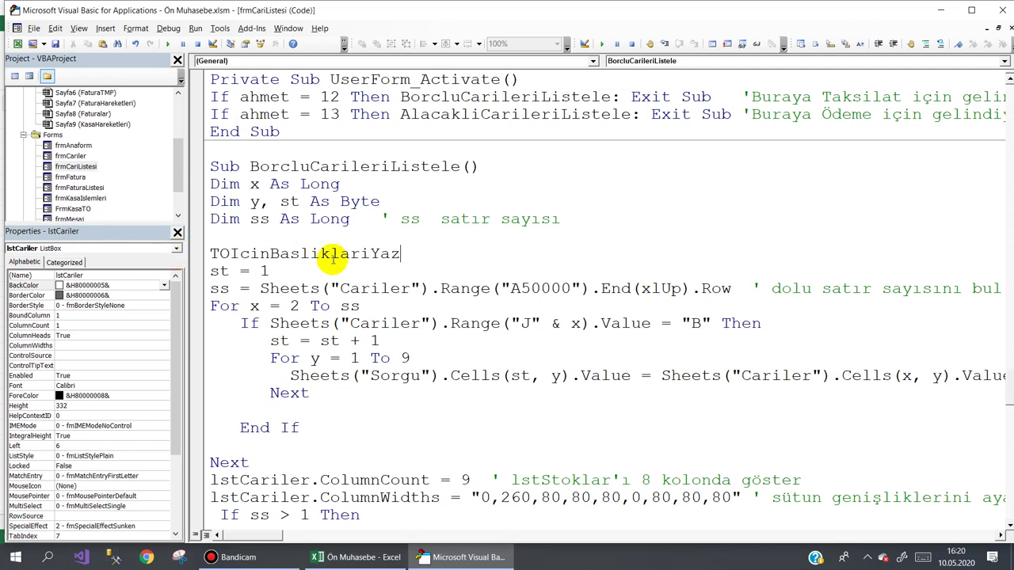
click(1010, 392)
scroll(1009, 406, down, 7)
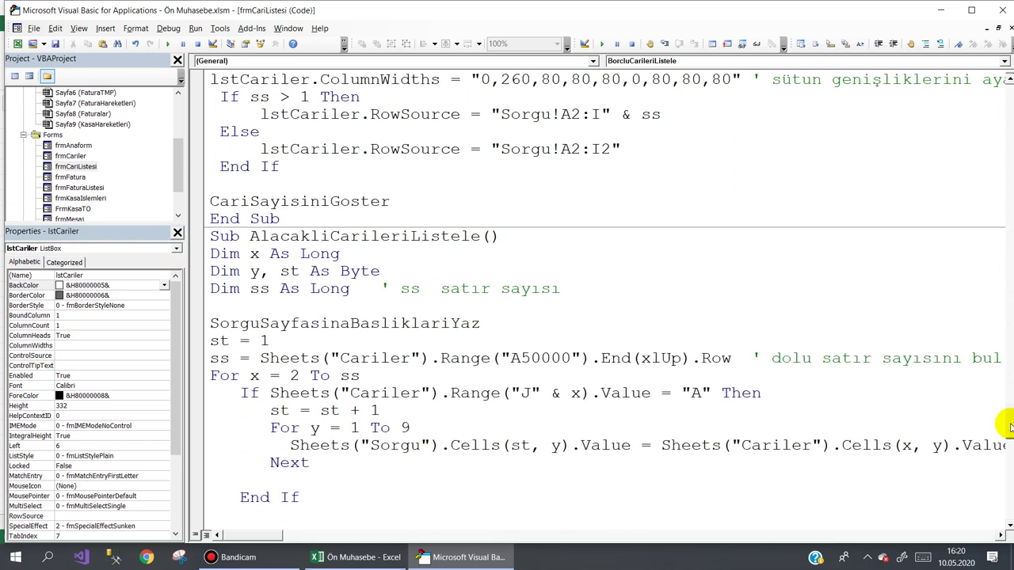
click(483, 271)
drag(138, 288, 134, 274)
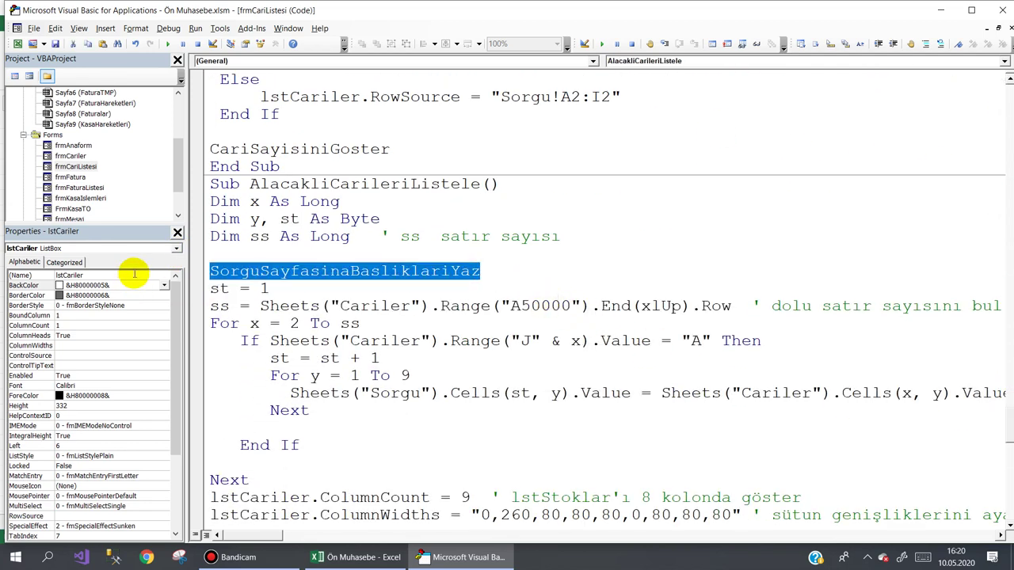
text(TOIcinBasliklariYaz)
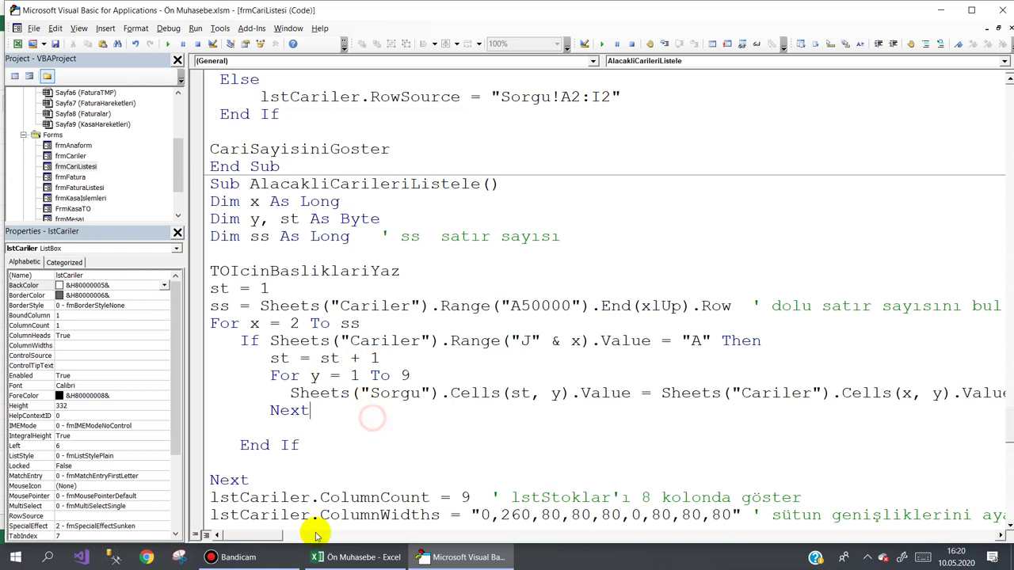
click(329, 557)
click(322, 240)
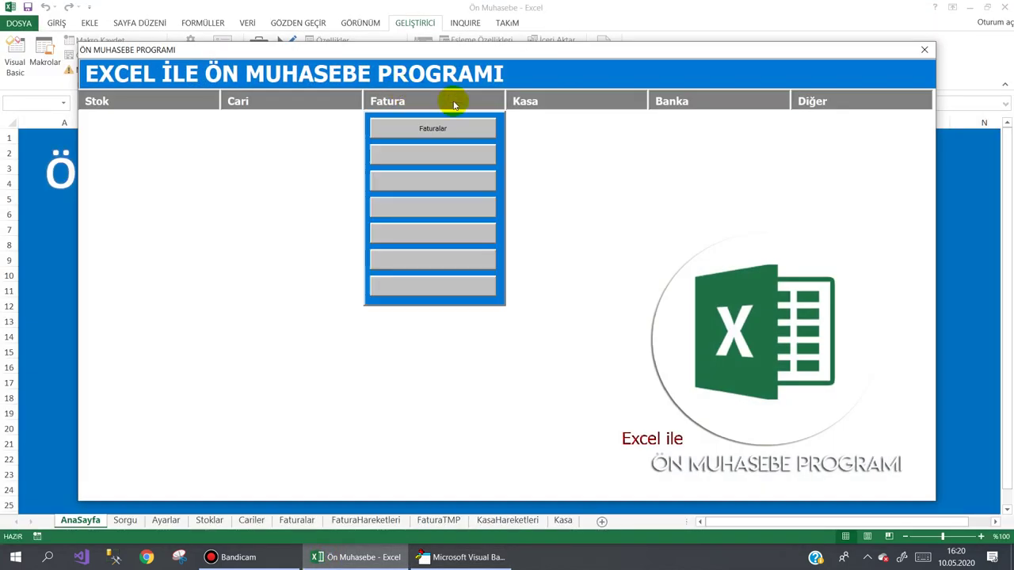
Open the cash transactions form, start a cash collection, pick a debtor account, then close it
mouse_move(524, 102)
click(552, 129)
click(641, 424)
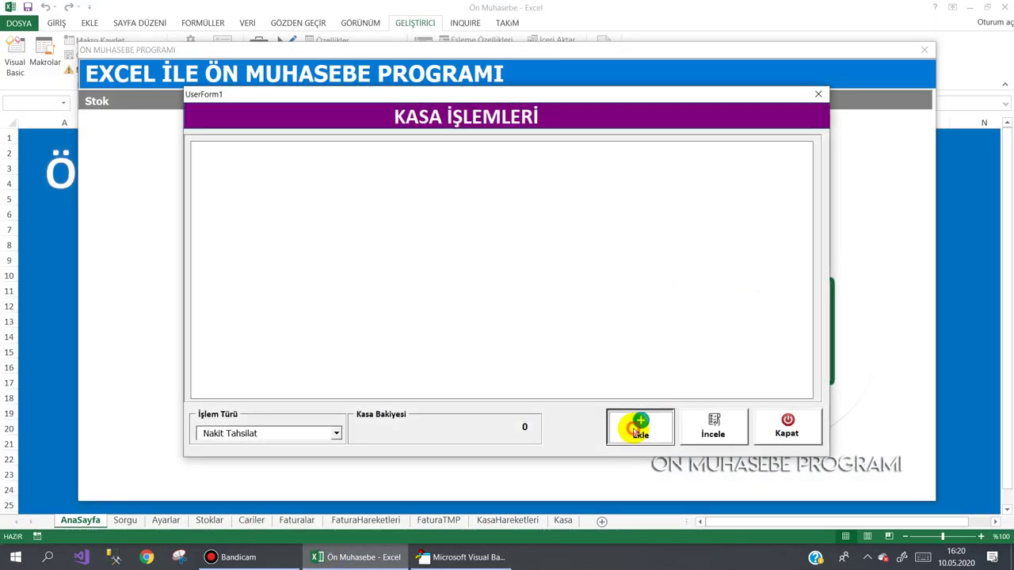
click(713, 267)
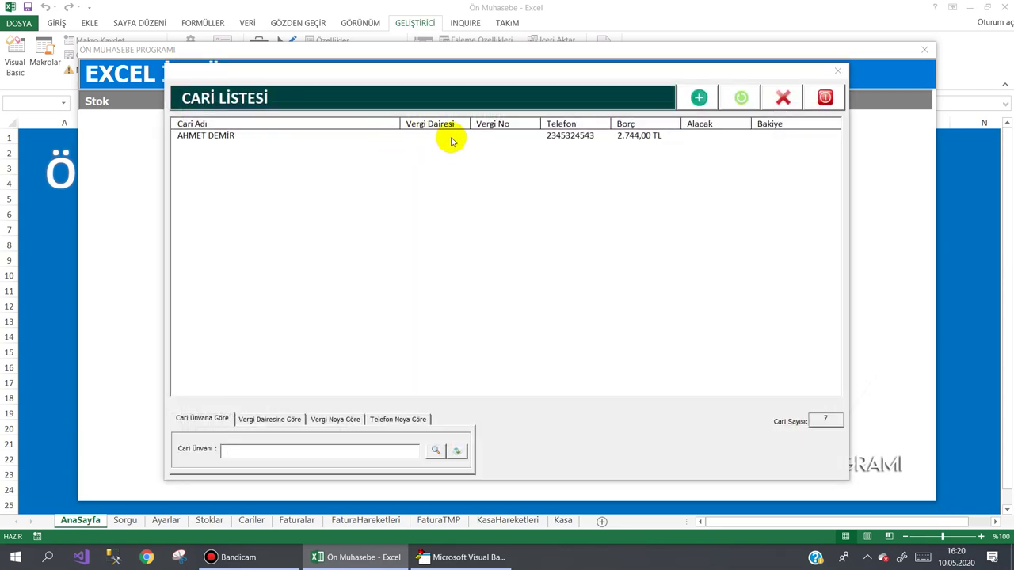
click(578, 135)
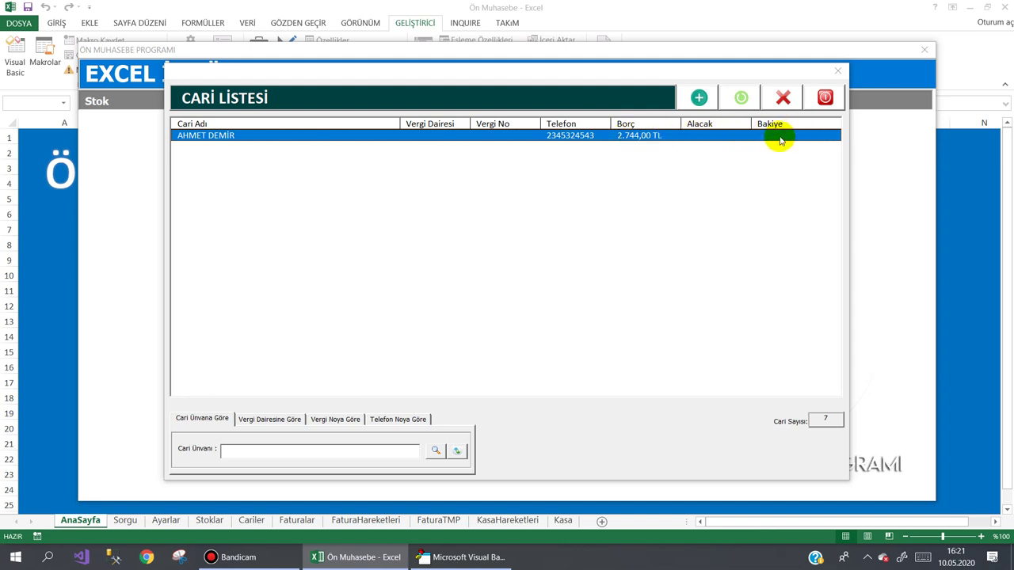
click(825, 97)
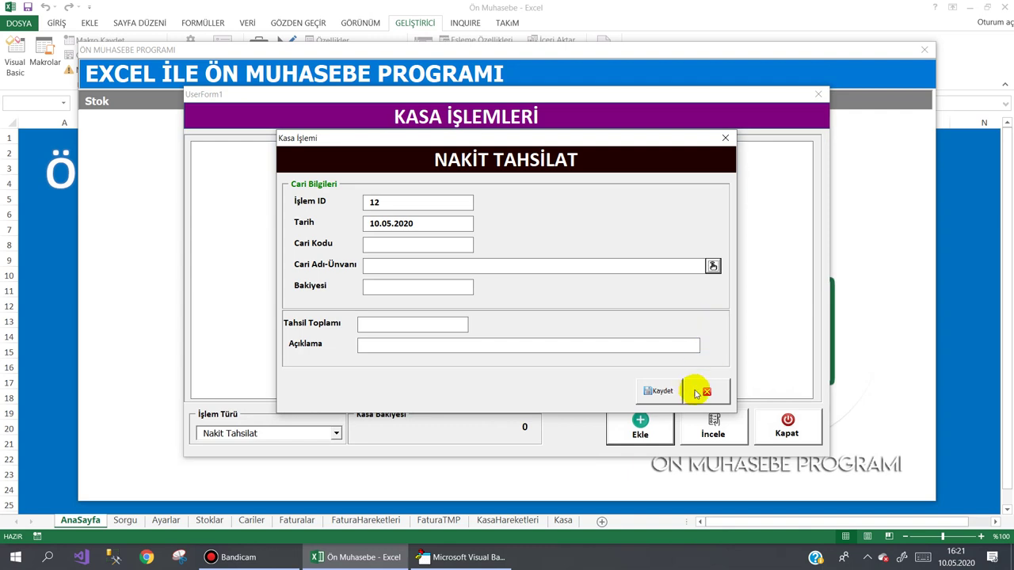
click(705, 390)
Switch the transaction type to Nakit Ödeme and load a creditor account into the payment form
click(337, 435)
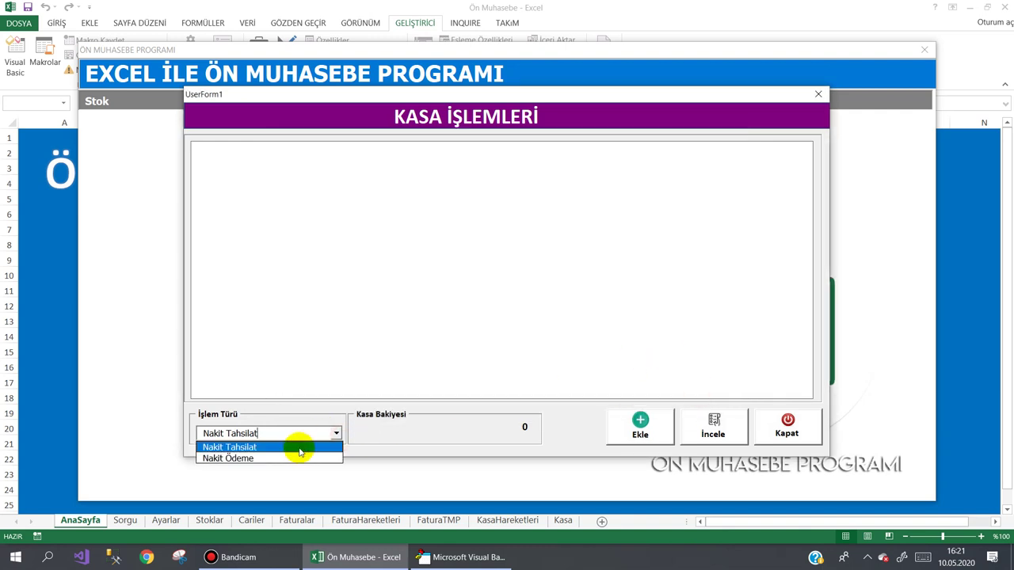
click(294, 457)
click(638, 426)
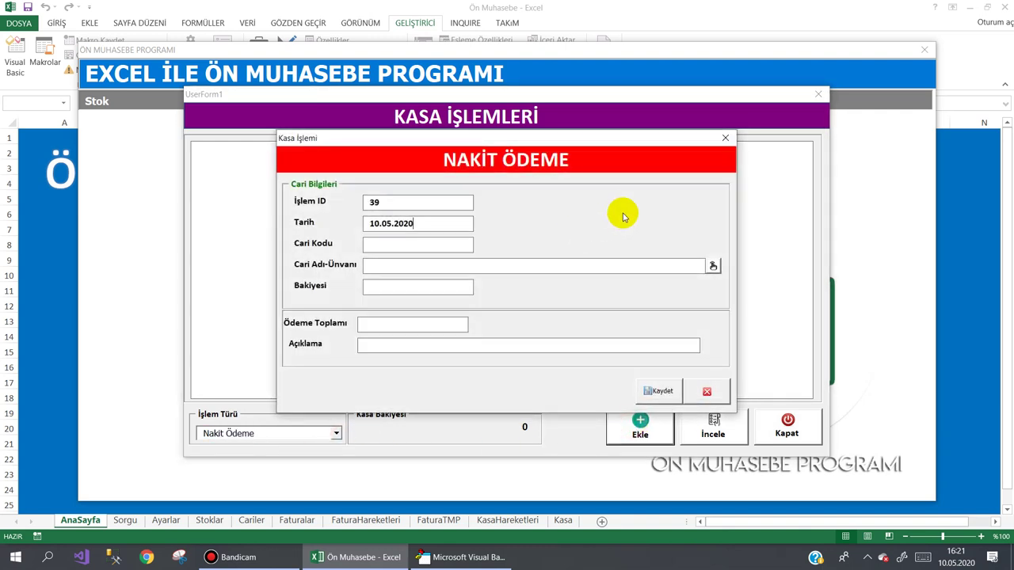
click(713, 270)
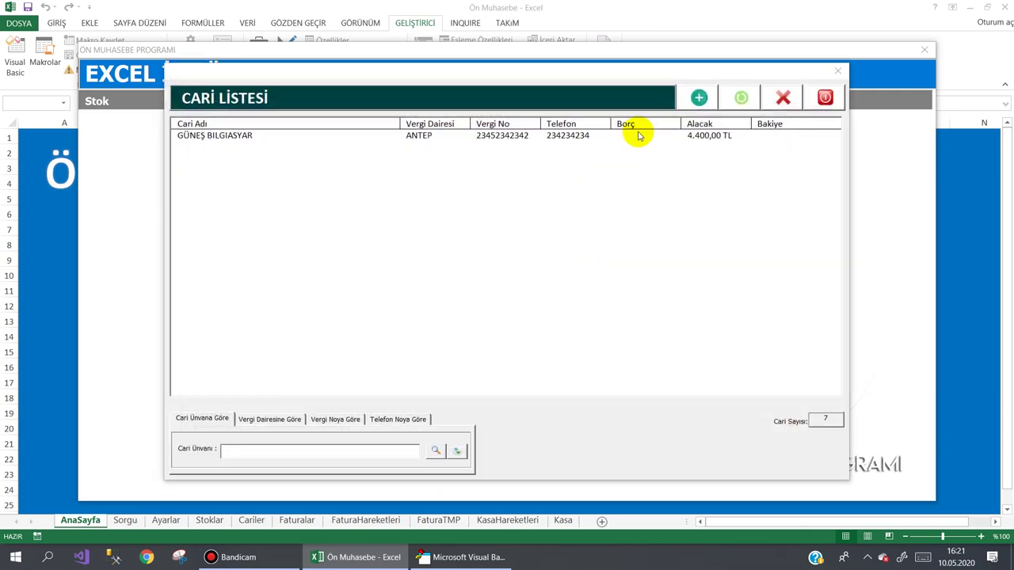
click(634, 135)
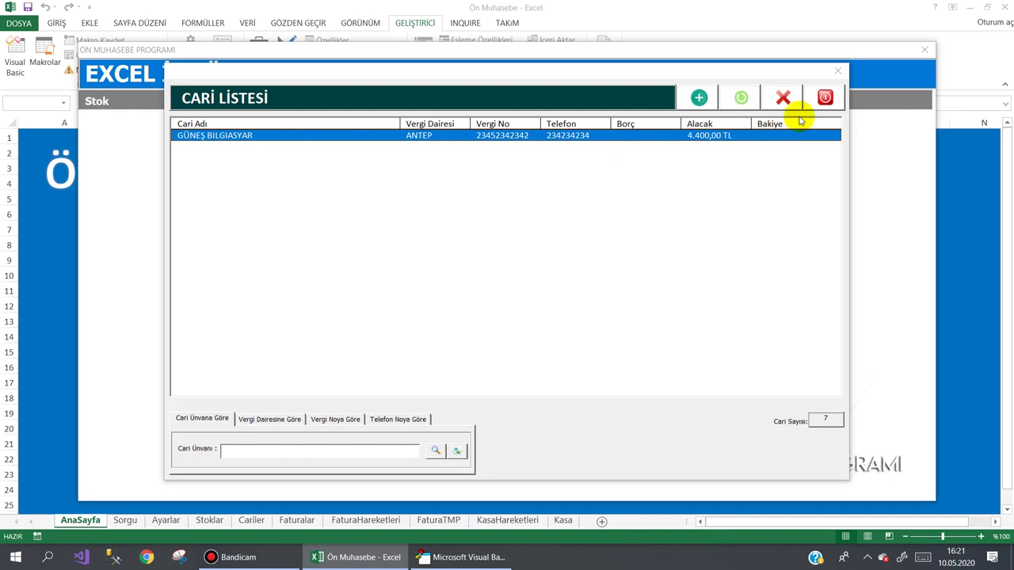
double_click(682, 138)
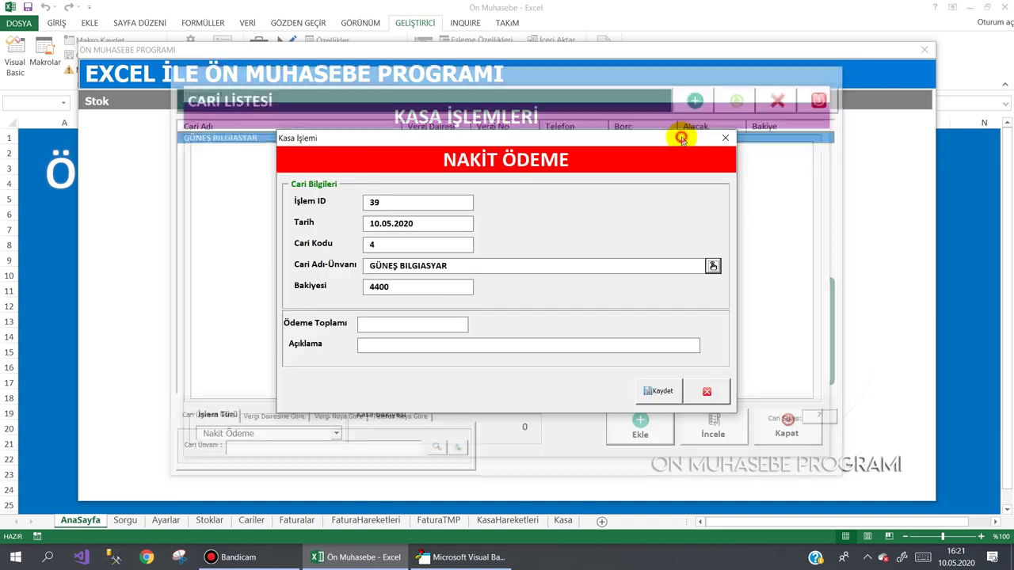
Enter 454 as the Ödeme Toplamı and leave the description empty
click(402, 321)
text(45)
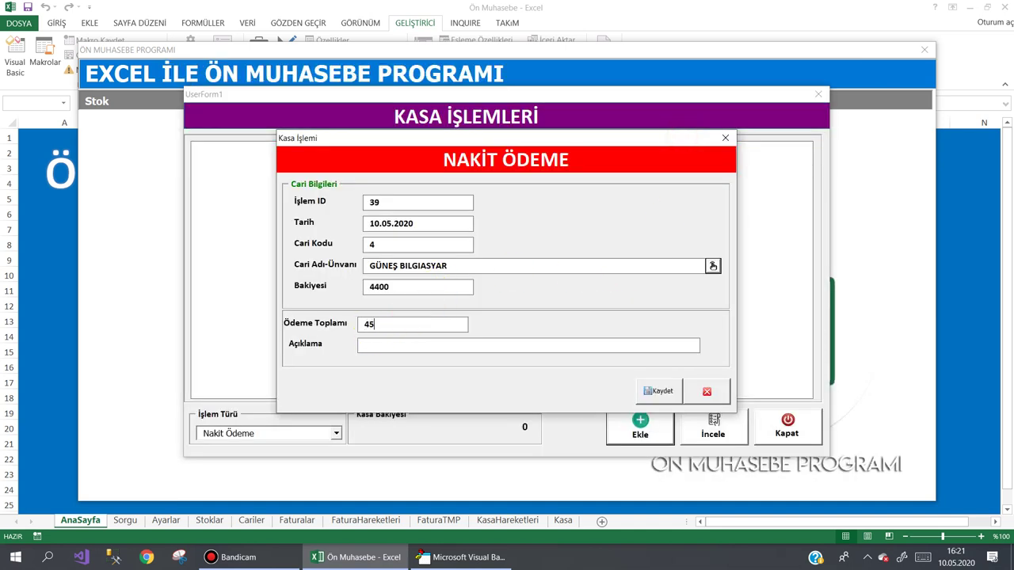
text(4)
click(415, 343)
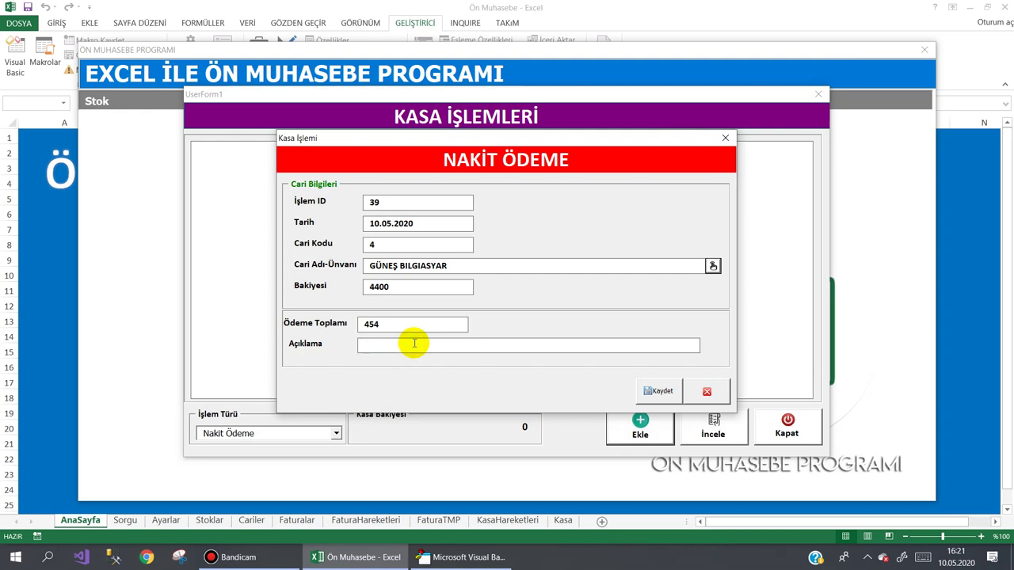
key(Tab)
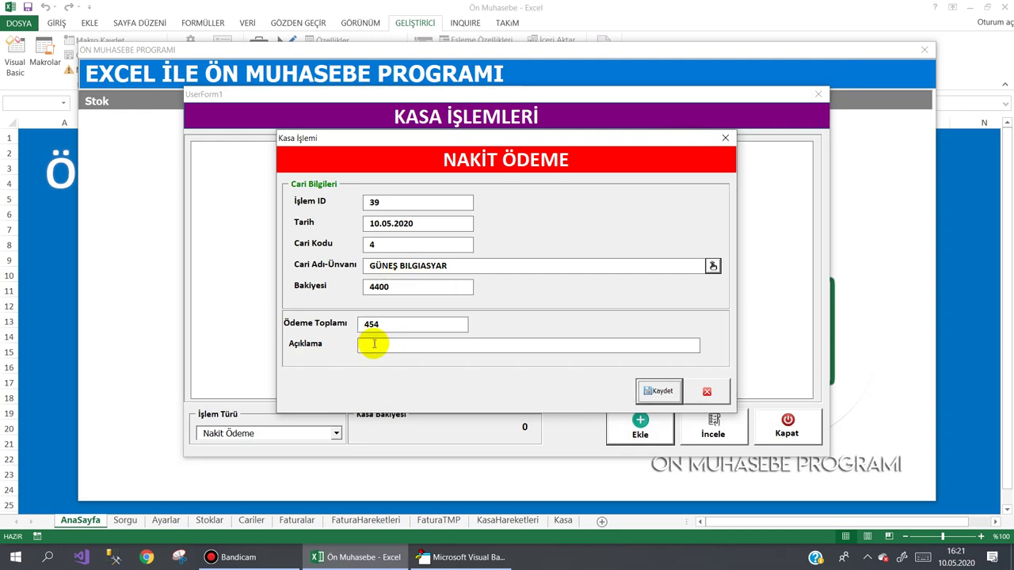
Close the Nakit Ödeme dialog, the Kasa İşlemleri form and the main program form
click(706, 391)
click(786, 420)
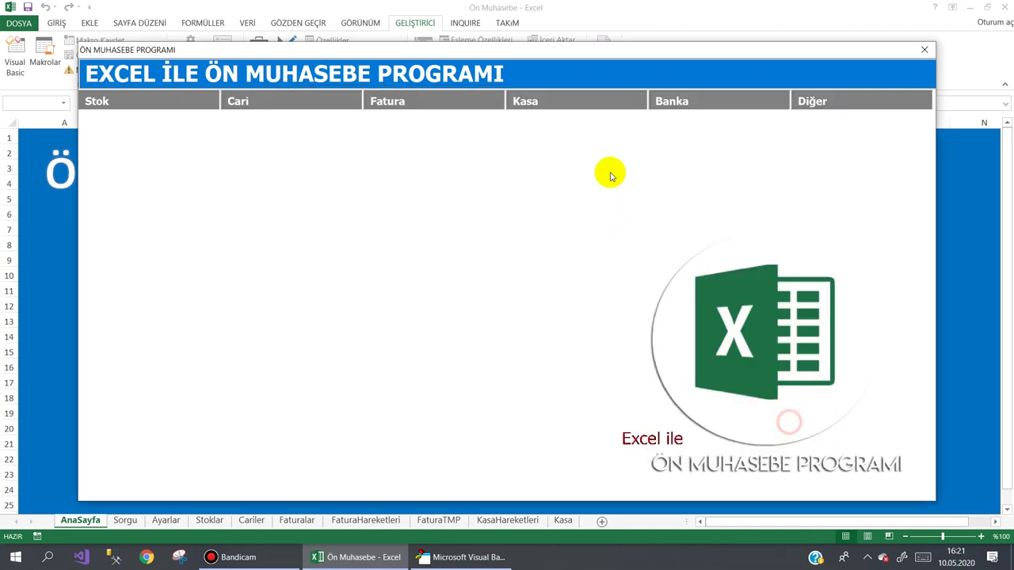
mouse_move(849, 103)
click(835, 279)
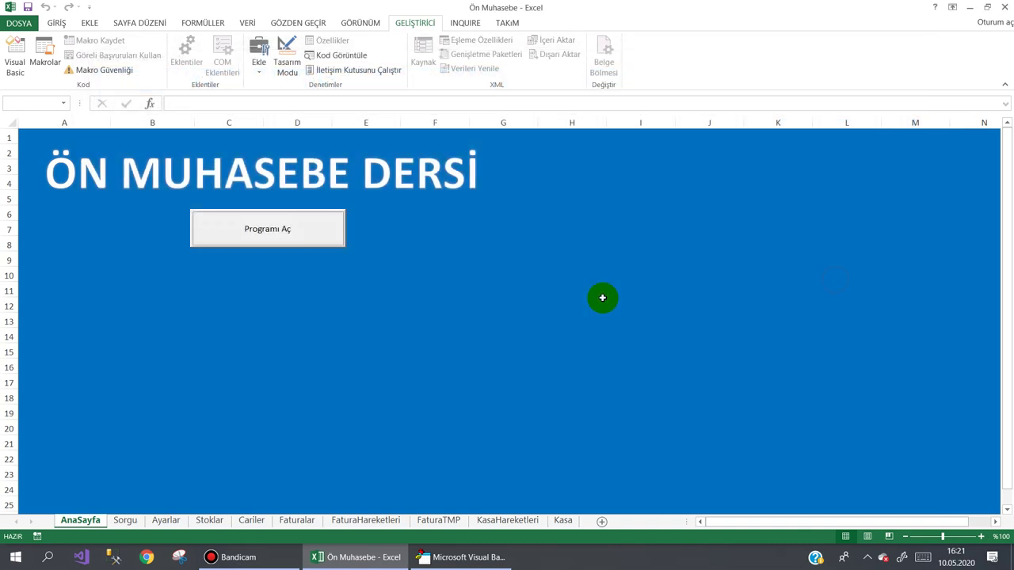
In the VBA editor, open FrmKasaTO and set the Açıklama text box's Locked property to False
click(460, 557)
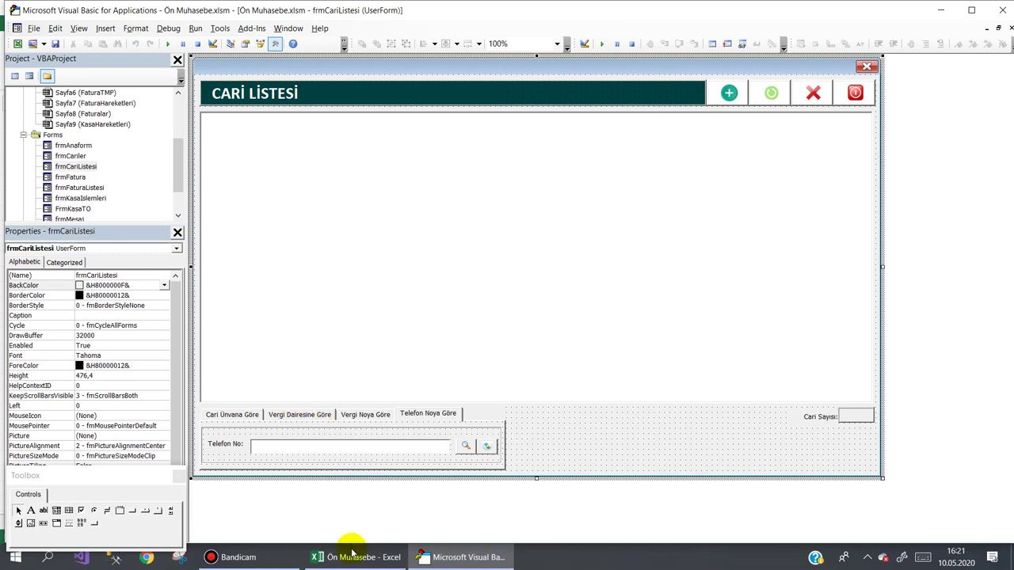
click(238, 558)
click(258, 558)
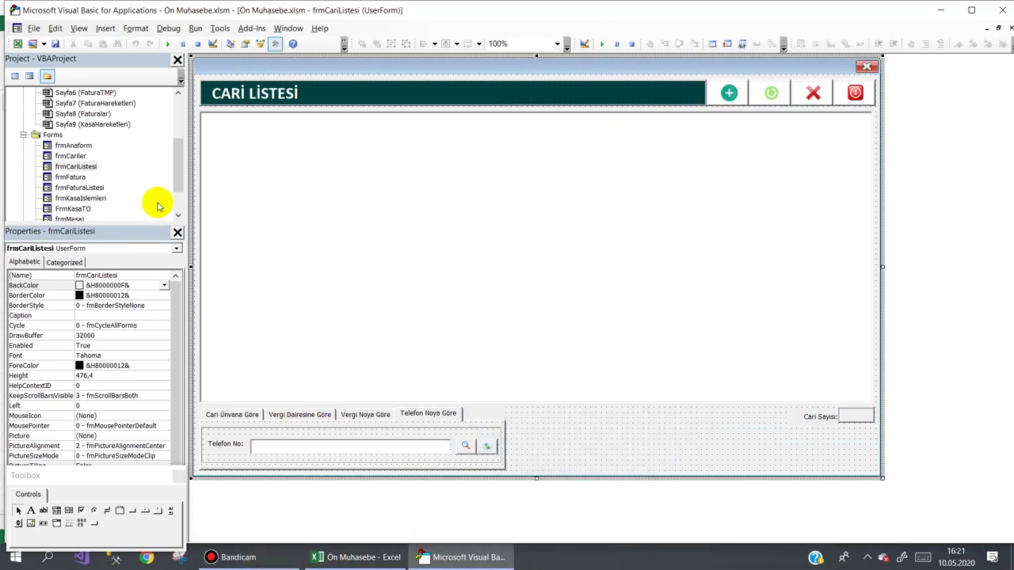
double_click(73, 208)
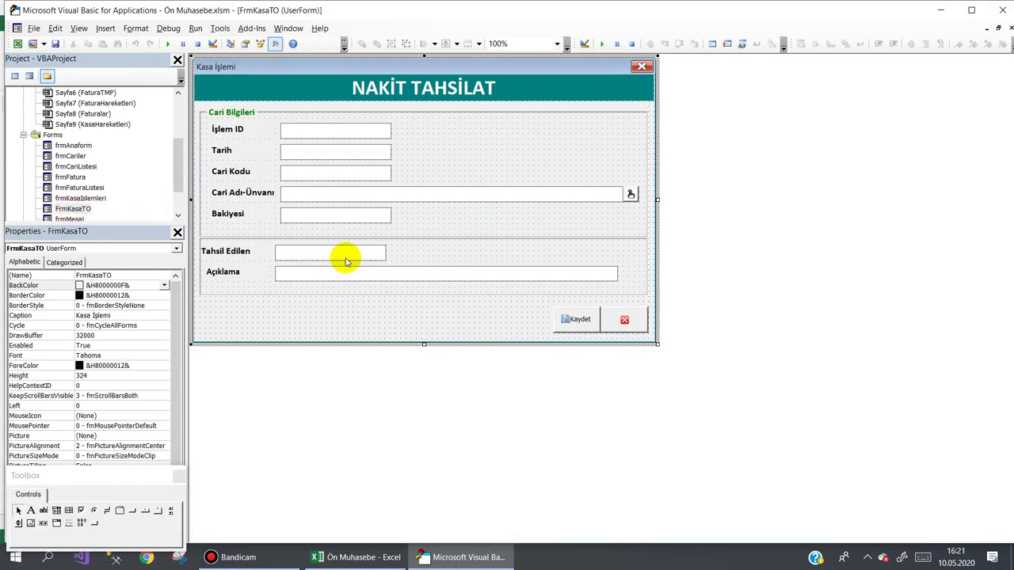
click(315, 274)
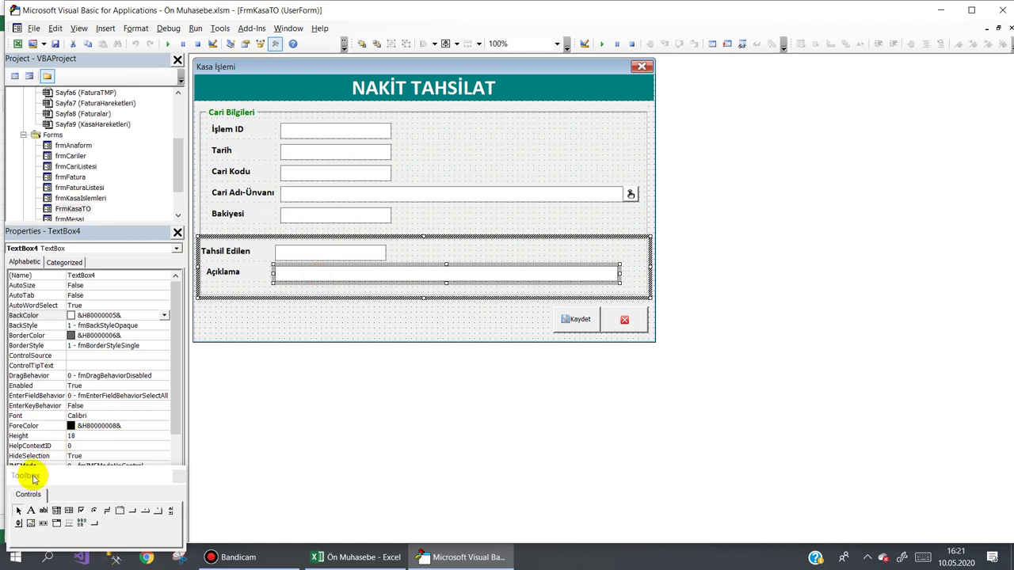
drag(29, 475, 616, 414)
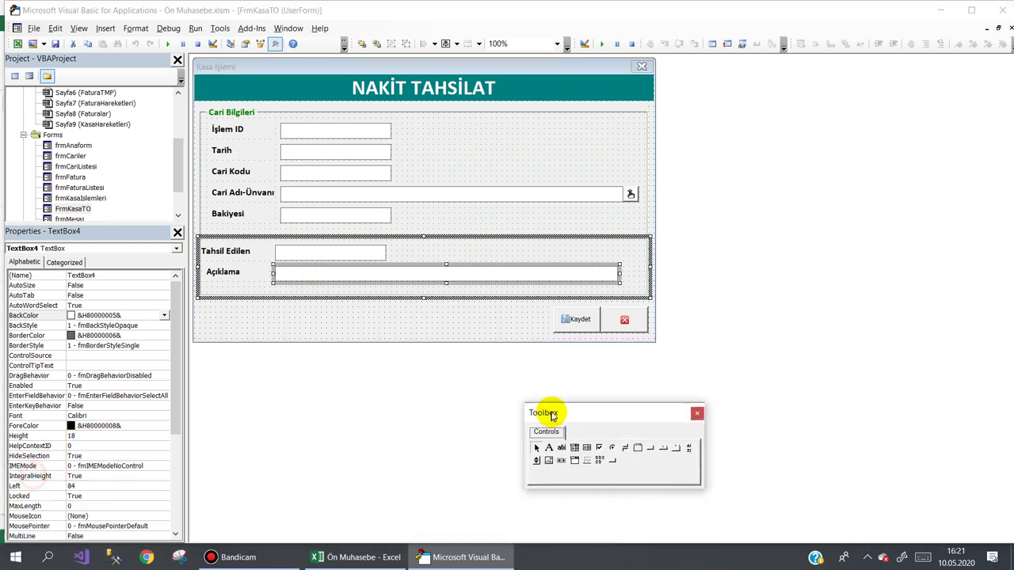
double_click(74, 496)
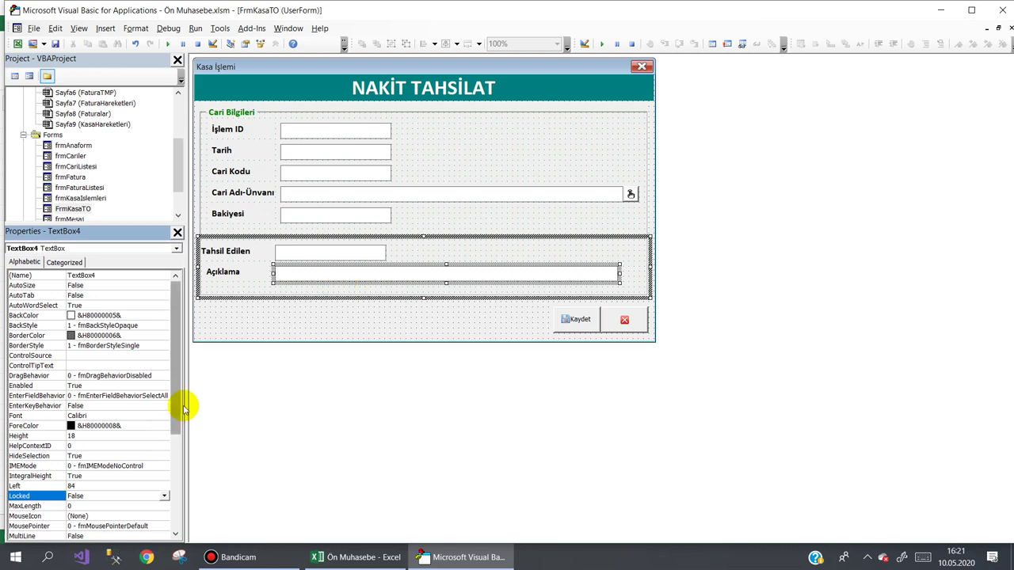
mouse_move(182, 408)
mouse_down()
mouse_move(181, 463)
mouse_move(168, 462)
mouse_up()
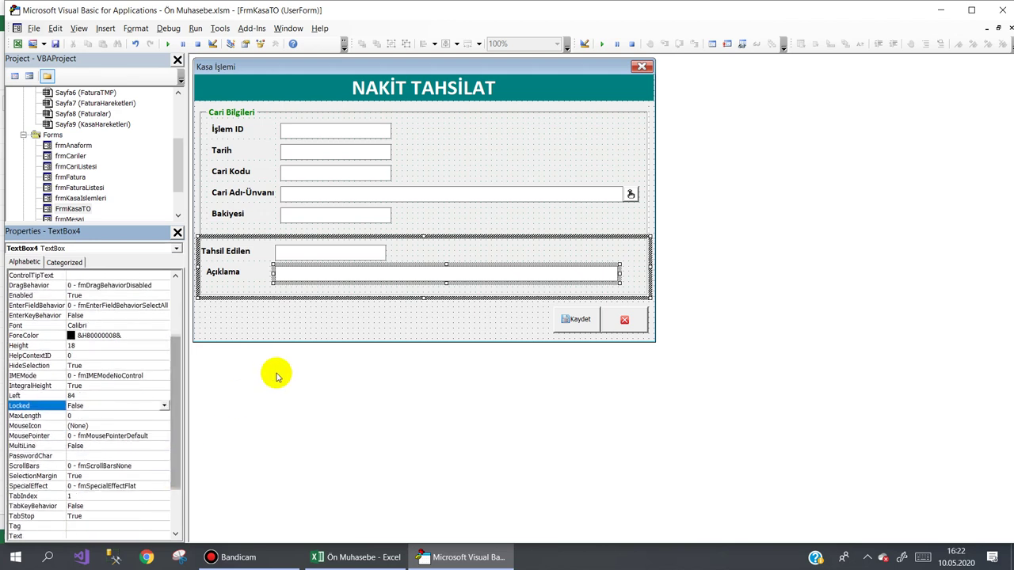
Open the Change event procedure of the Tahsil Edilen (txtTutar) box
click(316, 318)
click(333, 254)
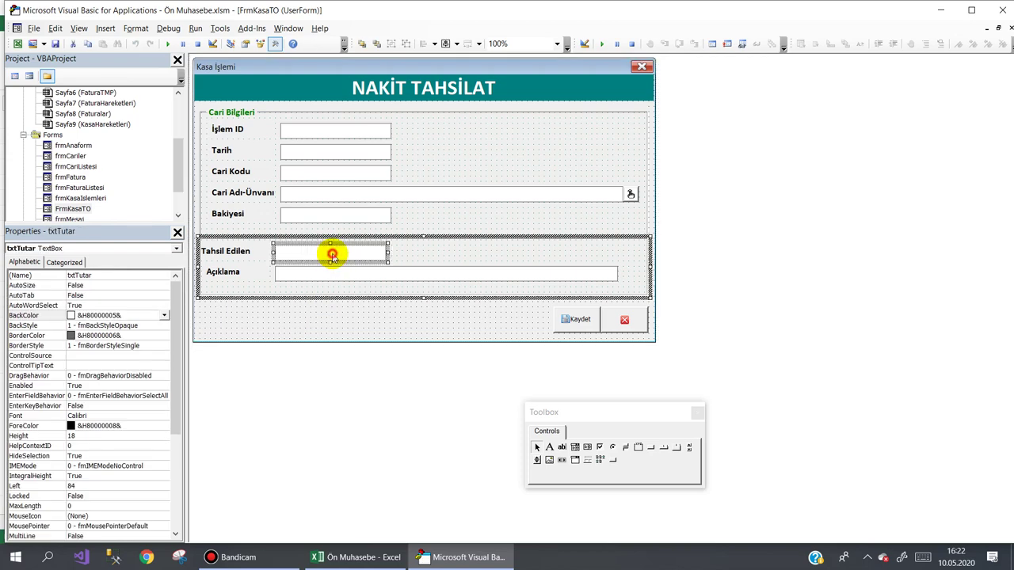
double_click(333, 253)
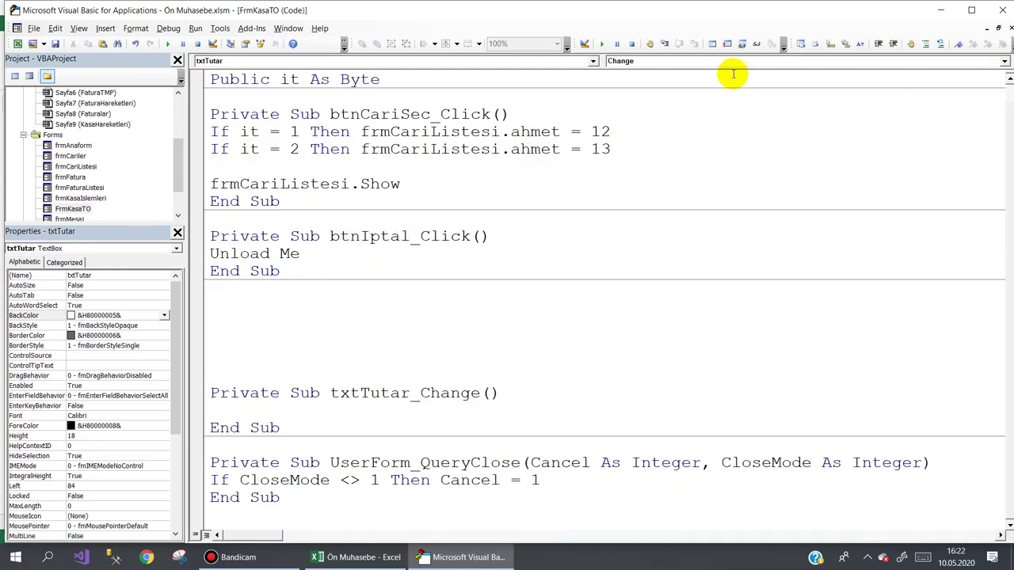
Write 'If Not IsNumeric(txtTutar.Value) Then txtTutar.Value = "": txtTutar.SetFocus: Exit Sub' in txtTutar_Change
text(I)
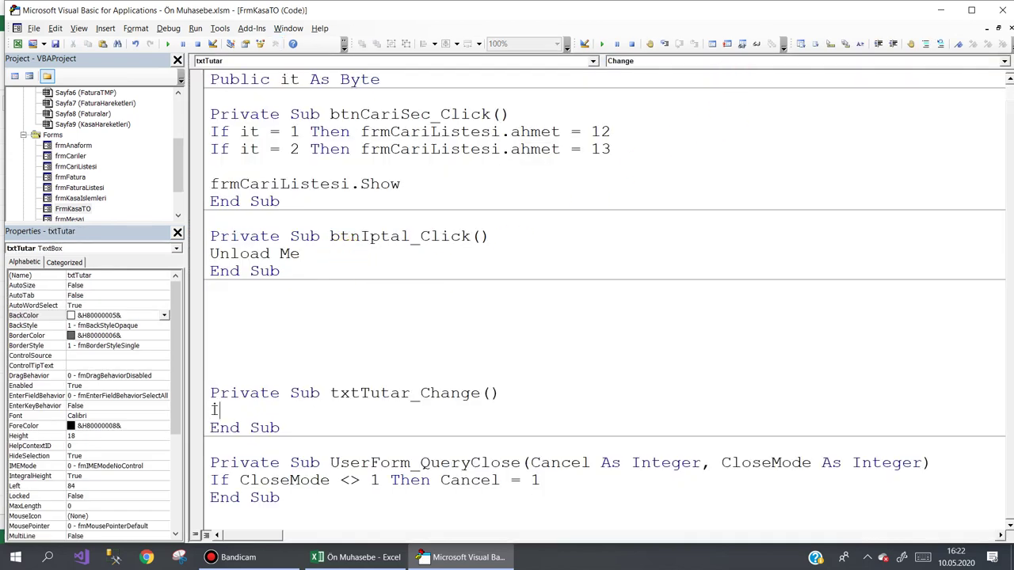
text(f)
key(BackSpace)
key(BackSpace)
key(BackSpace)
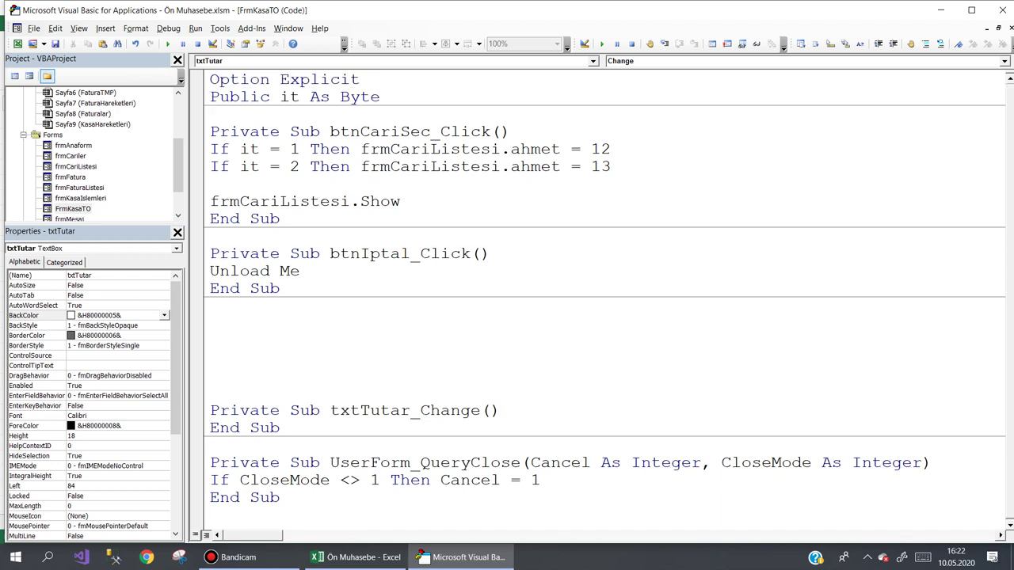
key(Return)
text(if n)
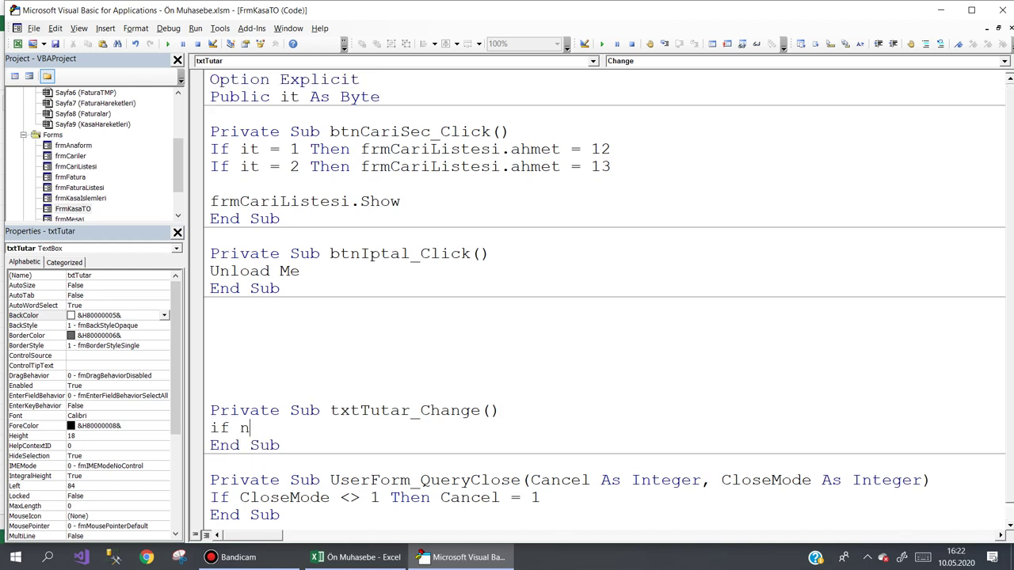
text(ot isnu)
key(ctrl+space)
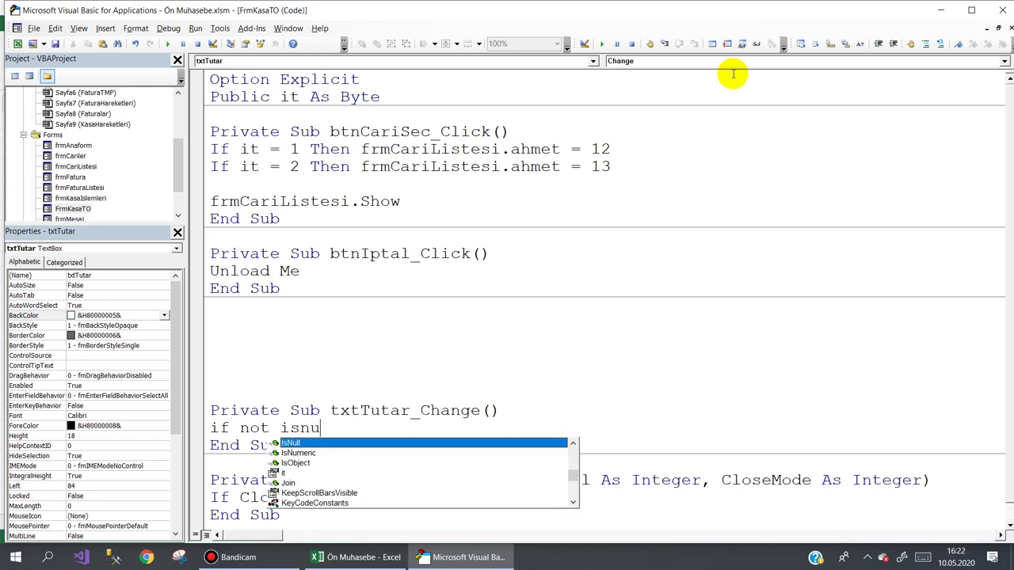
key(Down)
text(()
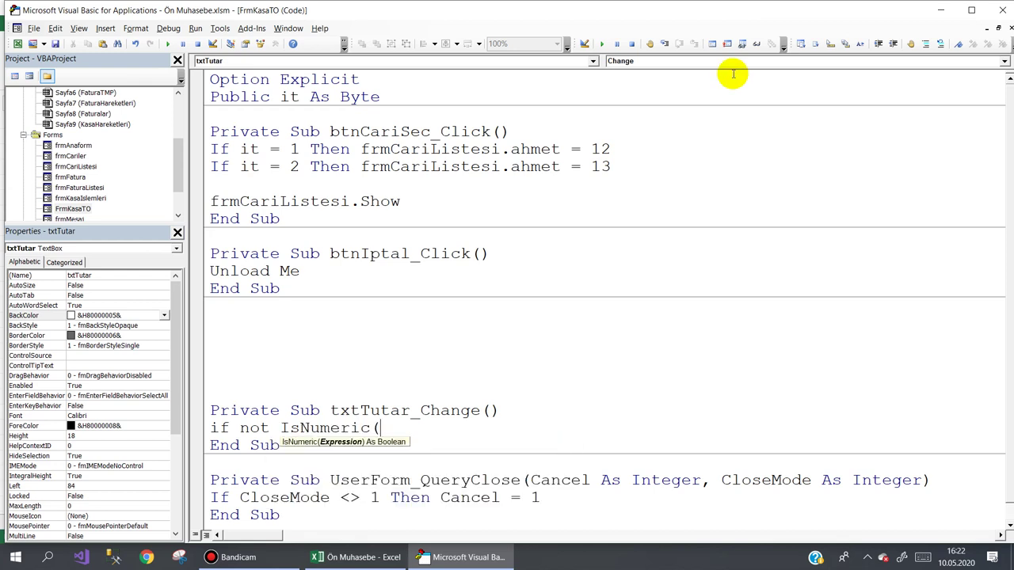
text(")
key(BackSpace)
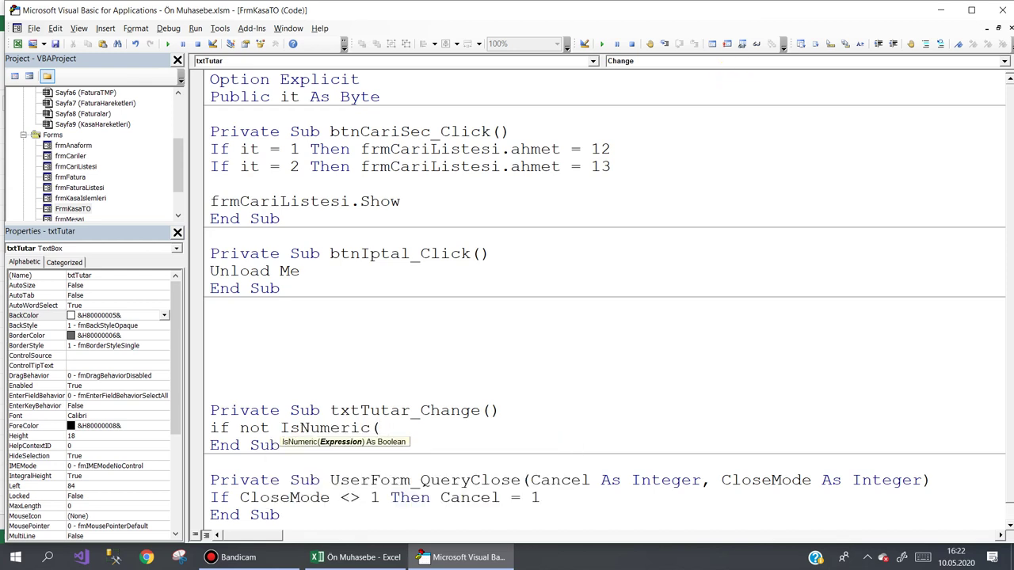
text(txt)
key(ctrl+space)
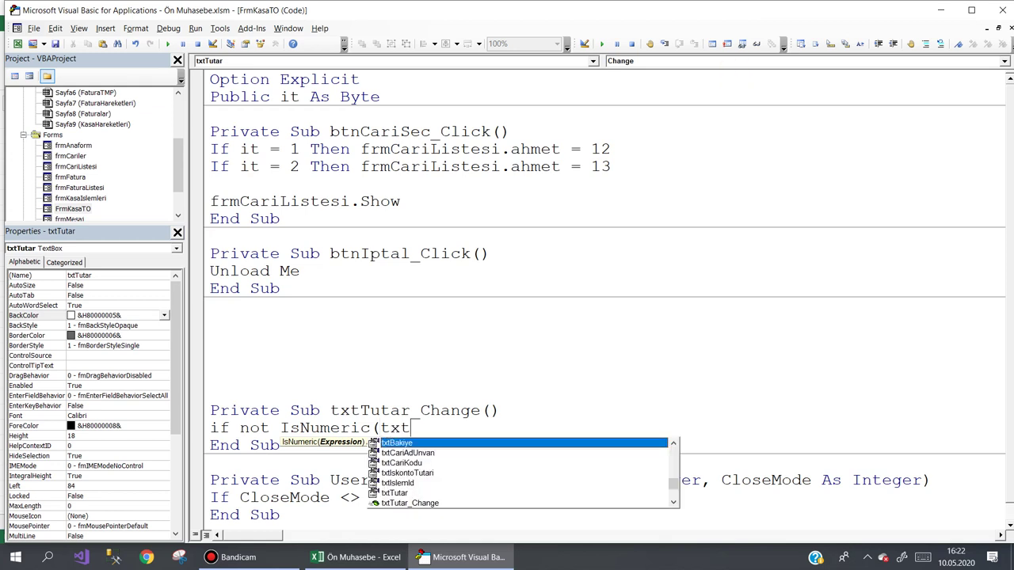
text(tu.v)
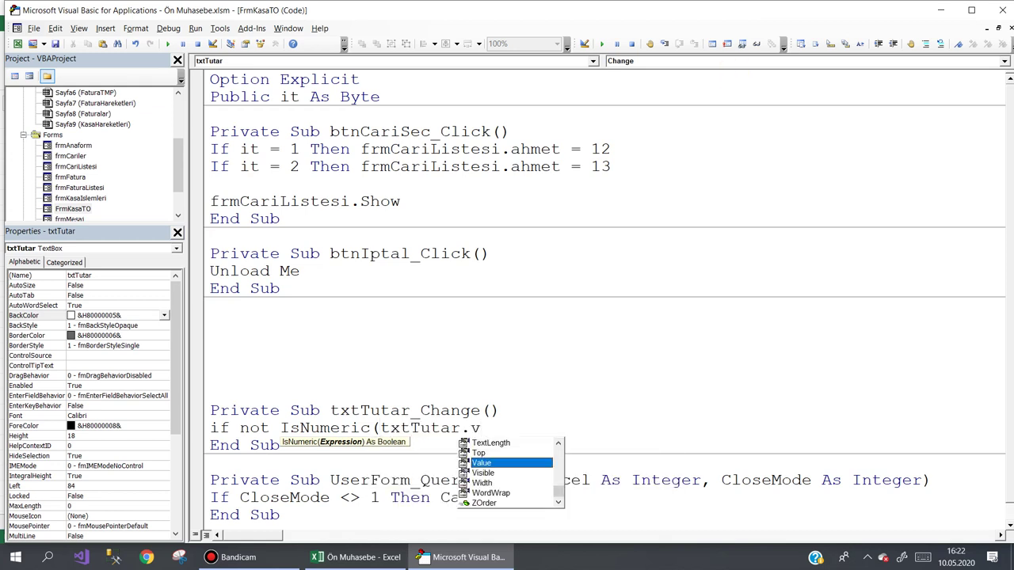
text() )
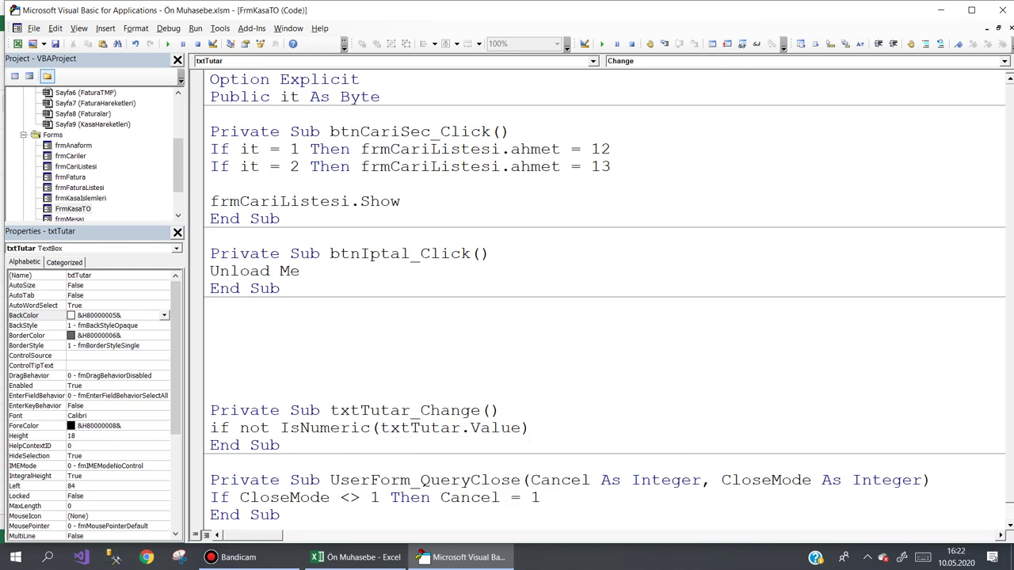
text(then )
text(txttu)
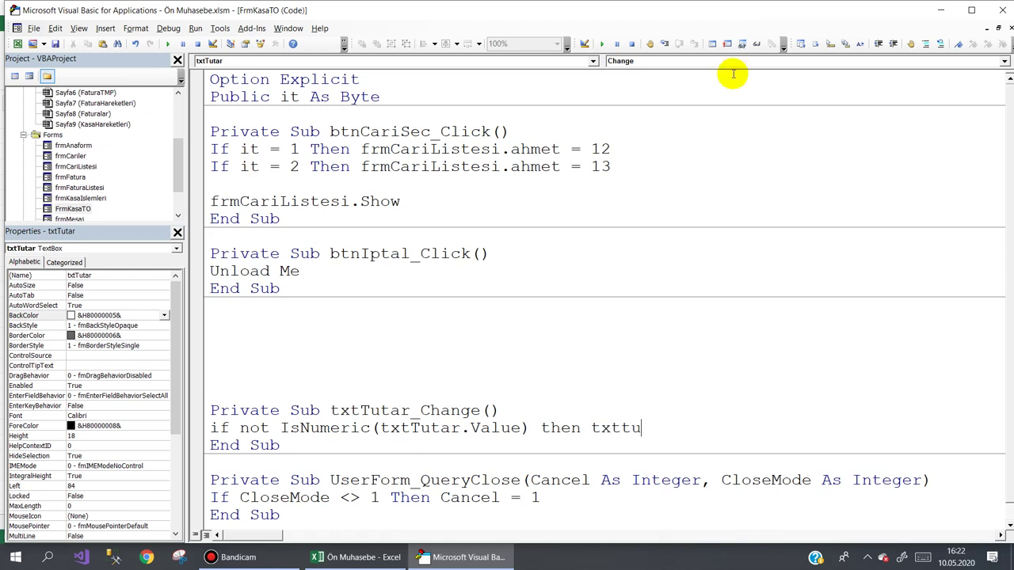
key(ctrl+space)
text(.v=)
text("":t)
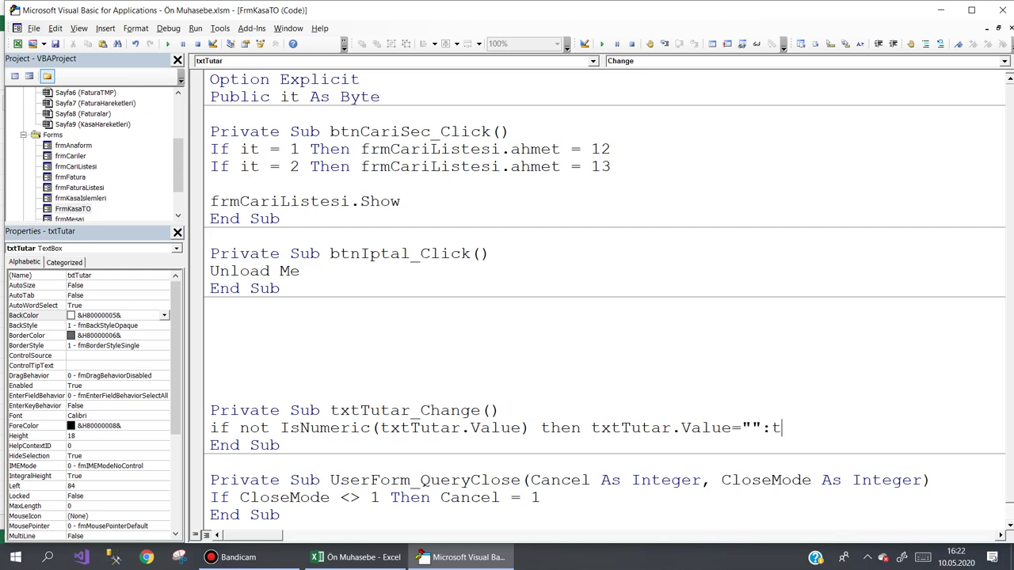
text(xttu)
key(ctrl+space)
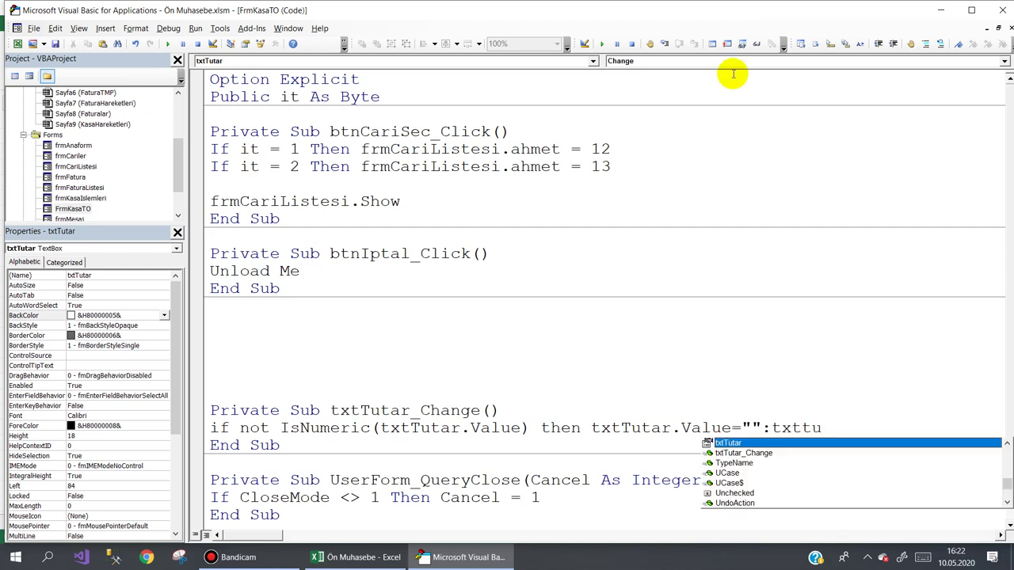
text(.set)
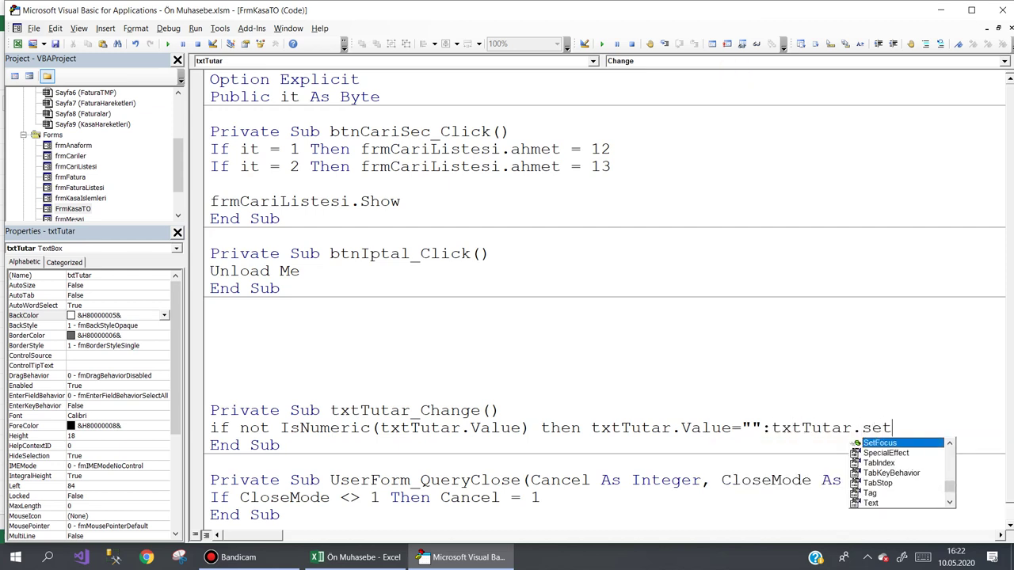
text(:exit)
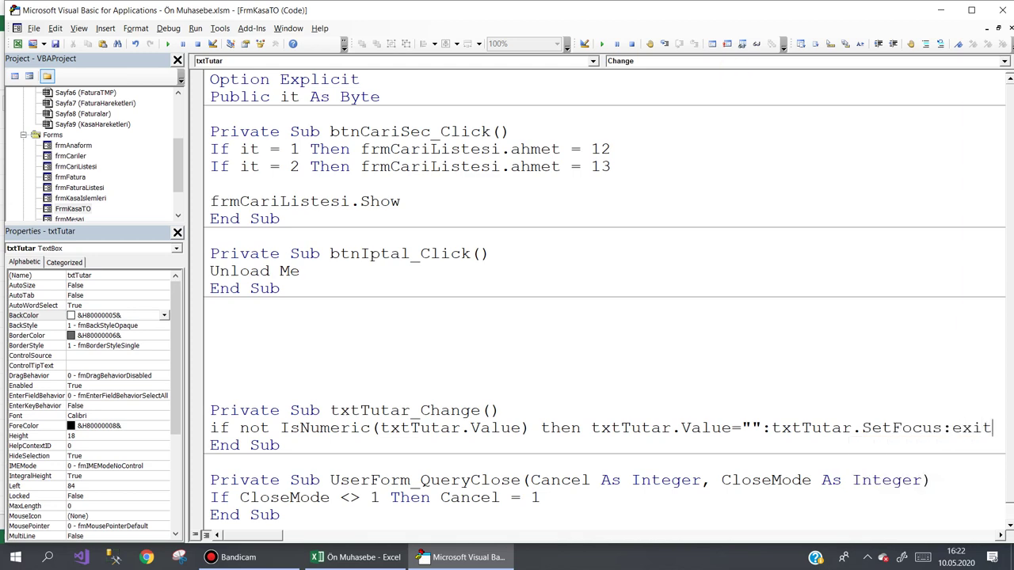
text( sub)
key(Down)
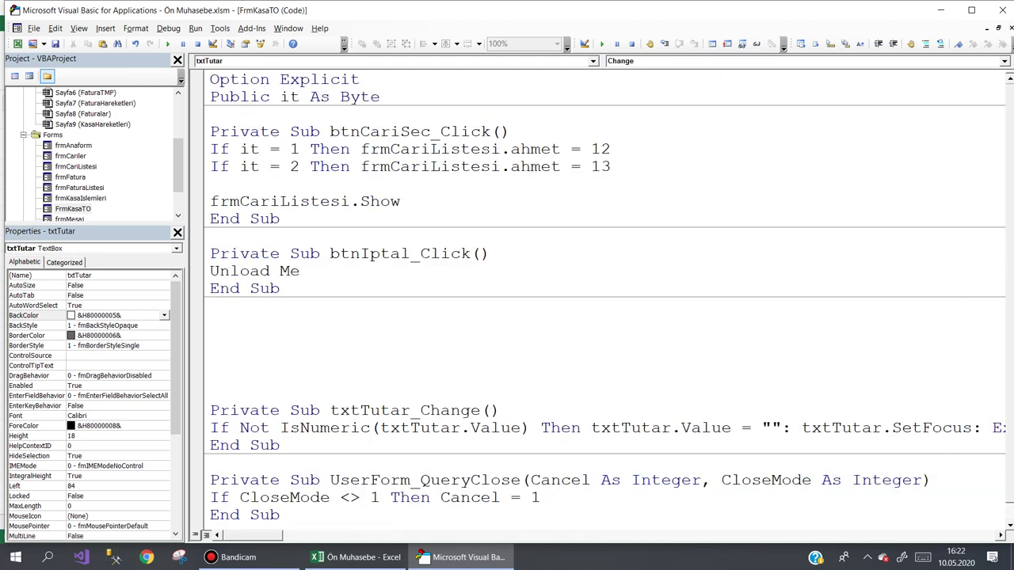
Create the Kaydet button's click handler with a draft line 'If ahmet=12 Then TahsilatYap: Exit Sub'
double_click(85, 209)
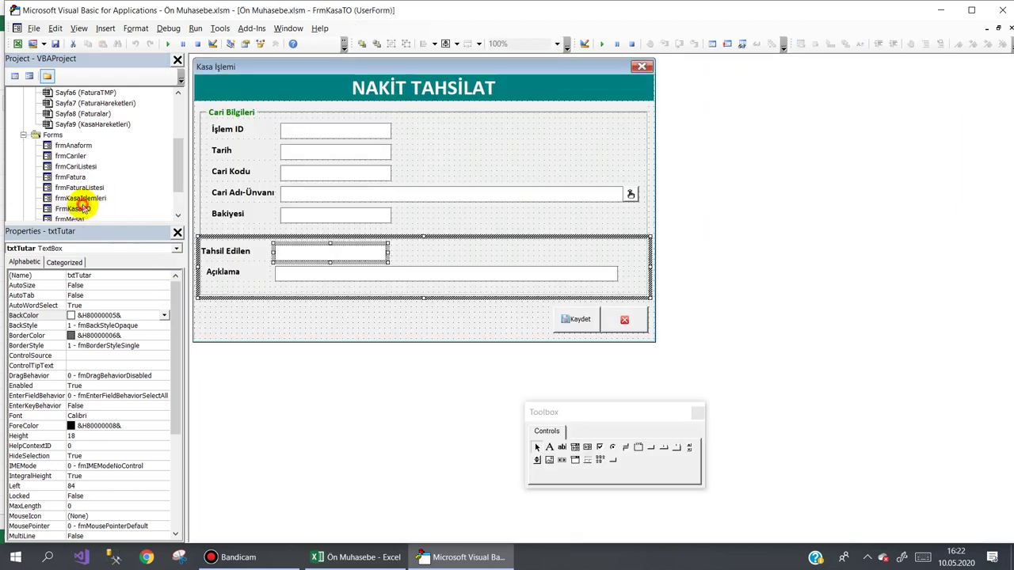
click(574, 323)
double_click(573, 322)
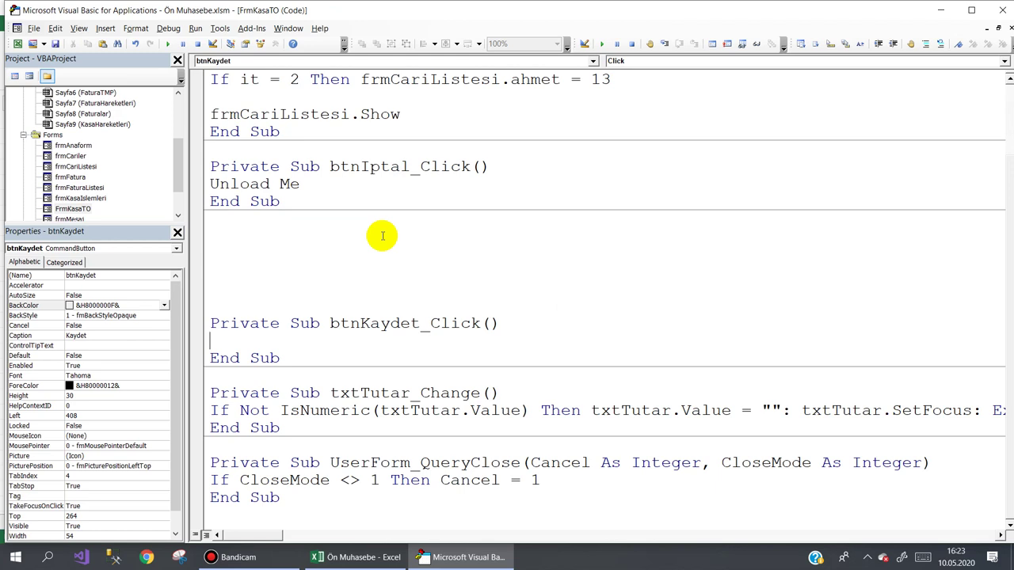
text(i)
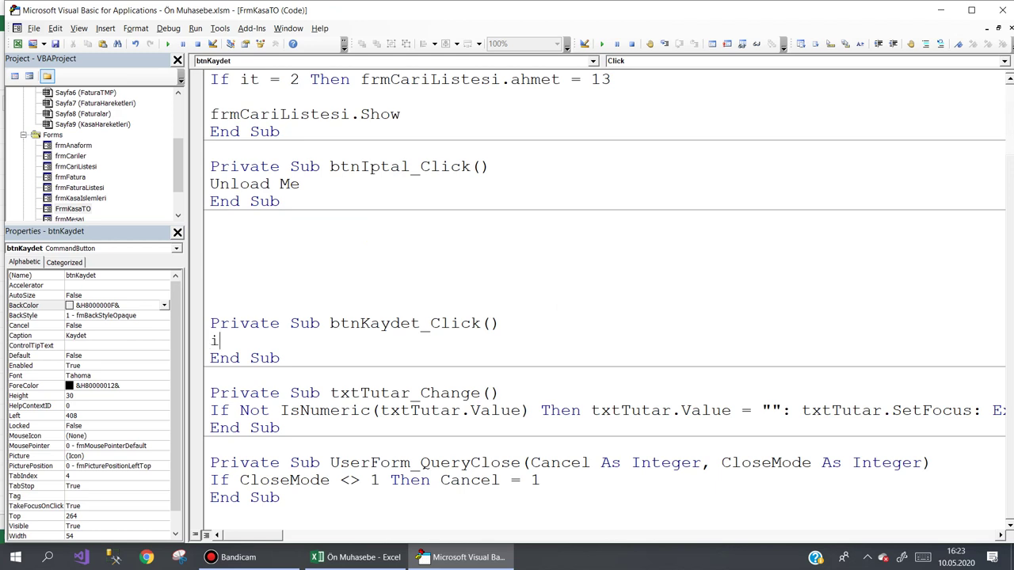
text(f ahm)
text(et=12 )
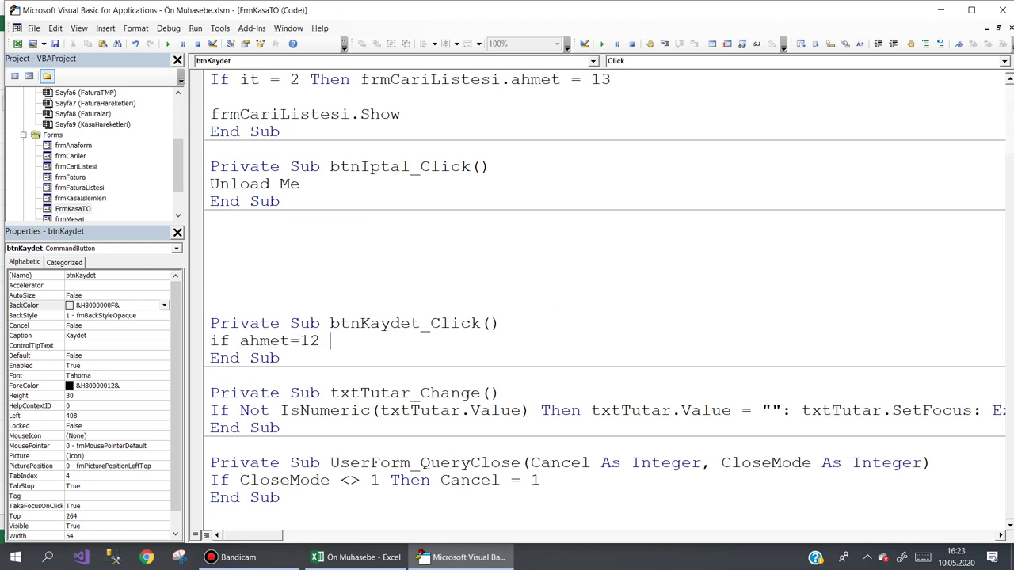
text(then then )
text(Tahs)
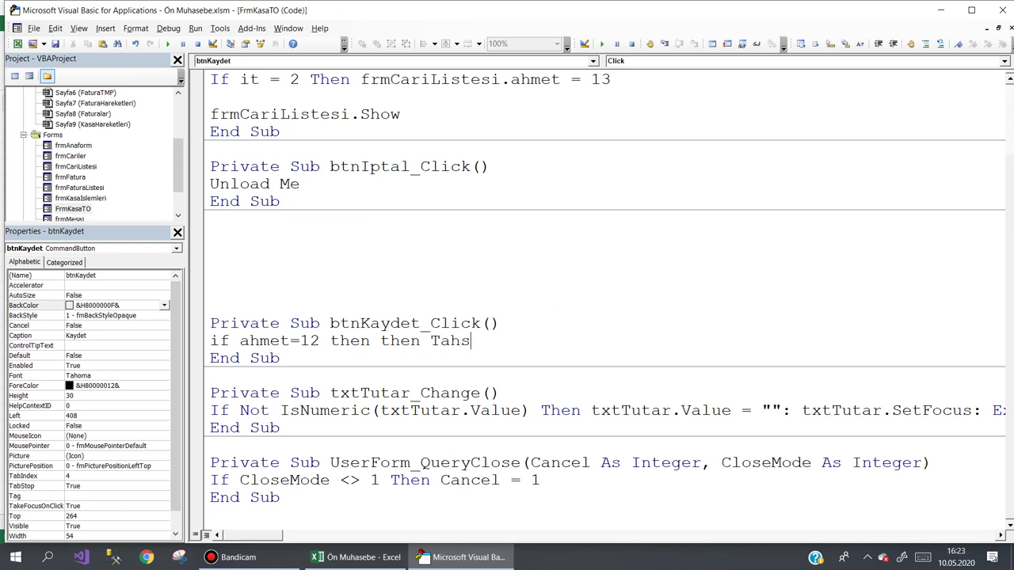
text(ilatYa)
text(p:exit)
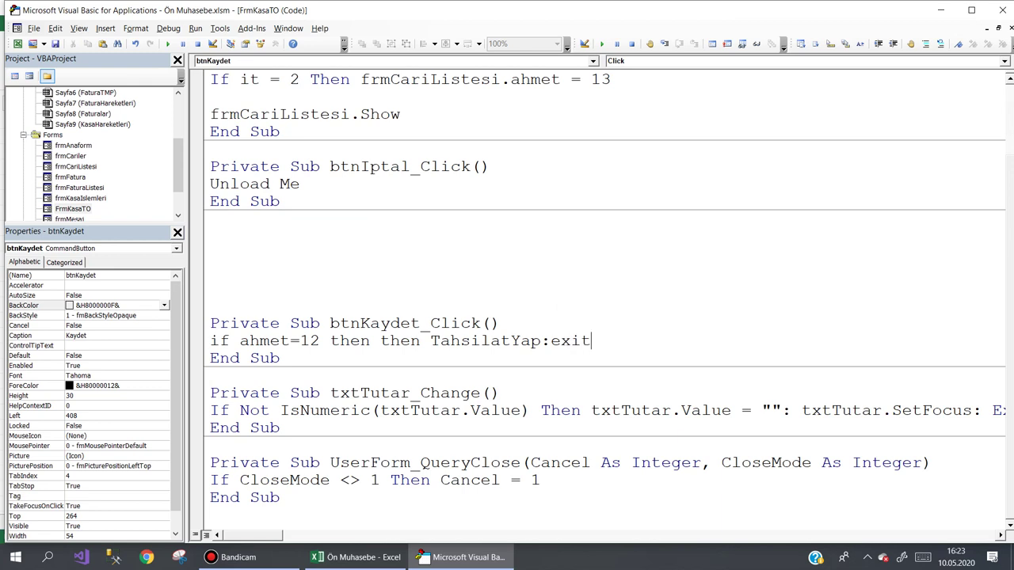
text( sub)
key(Return)
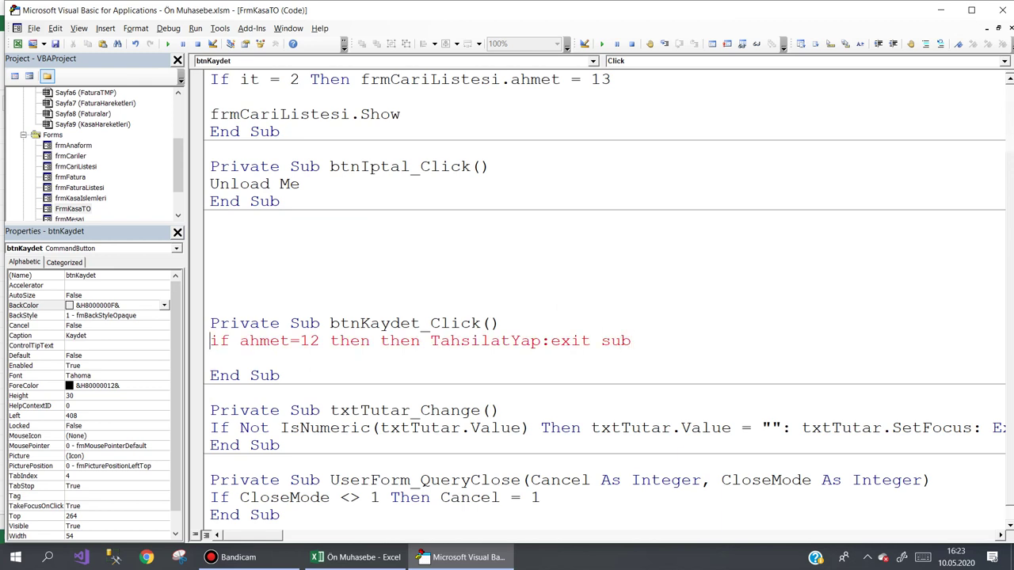
Correct the line to 'If it = 1 Then TahsilatYap: Exit Sub', removing the duplicate Then
click(79, 209)
double_click(79, 209)
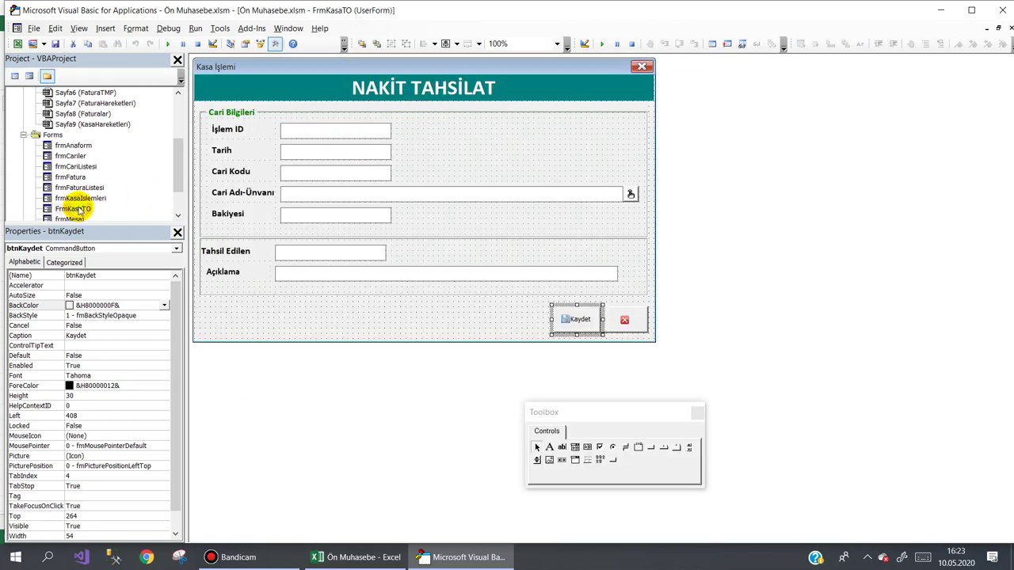
double_click(521, 319)
drag(1003, 436, 1008, 81)
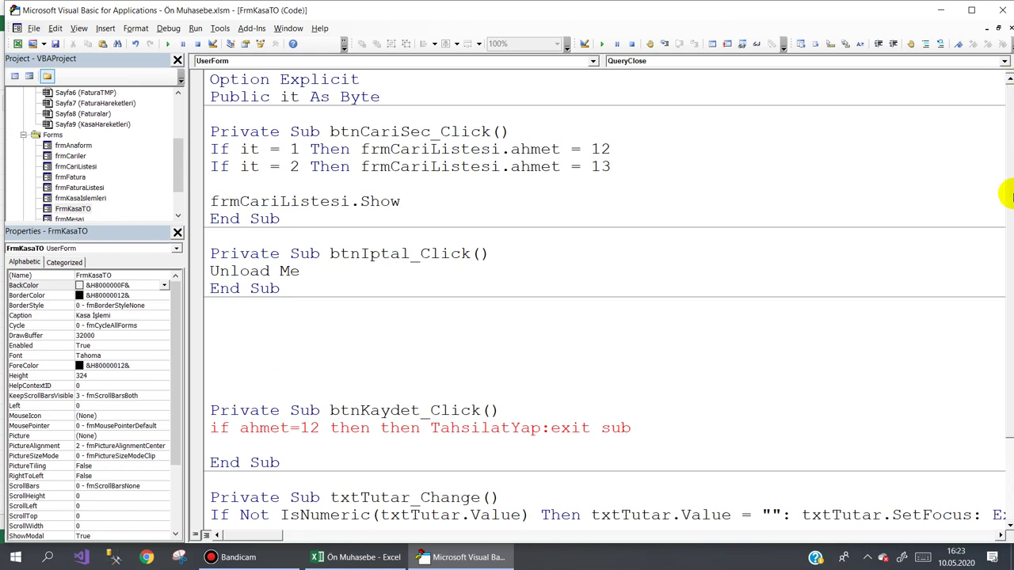
double_click(278, 429)
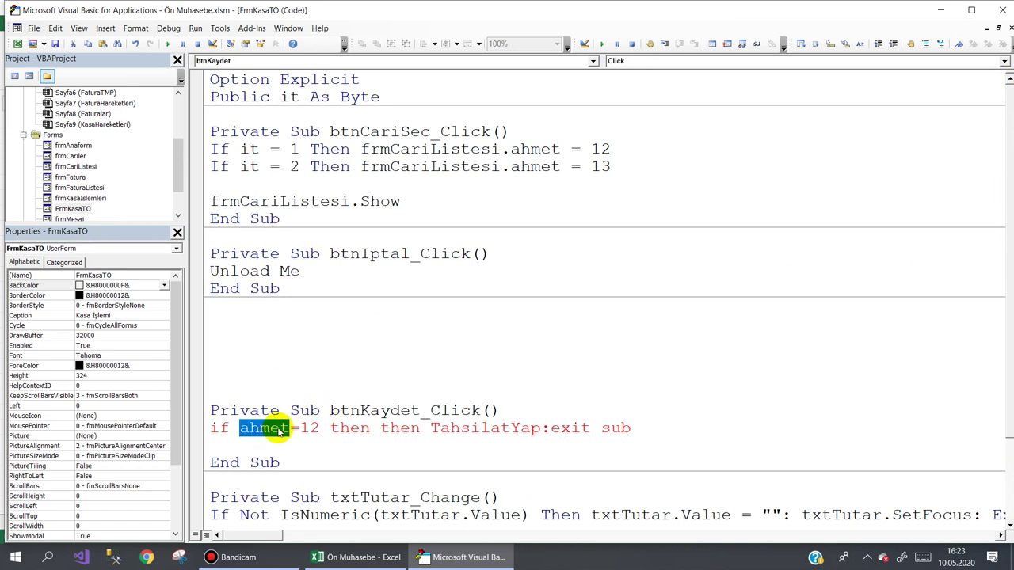
text(it)
key(Right)
key(Right)
key(Delete)
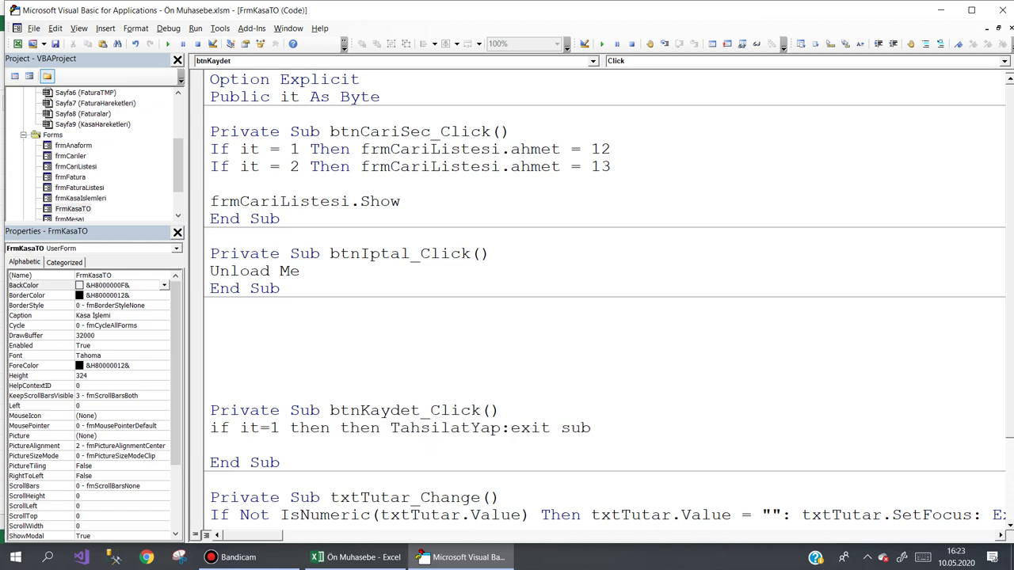
key(Return)
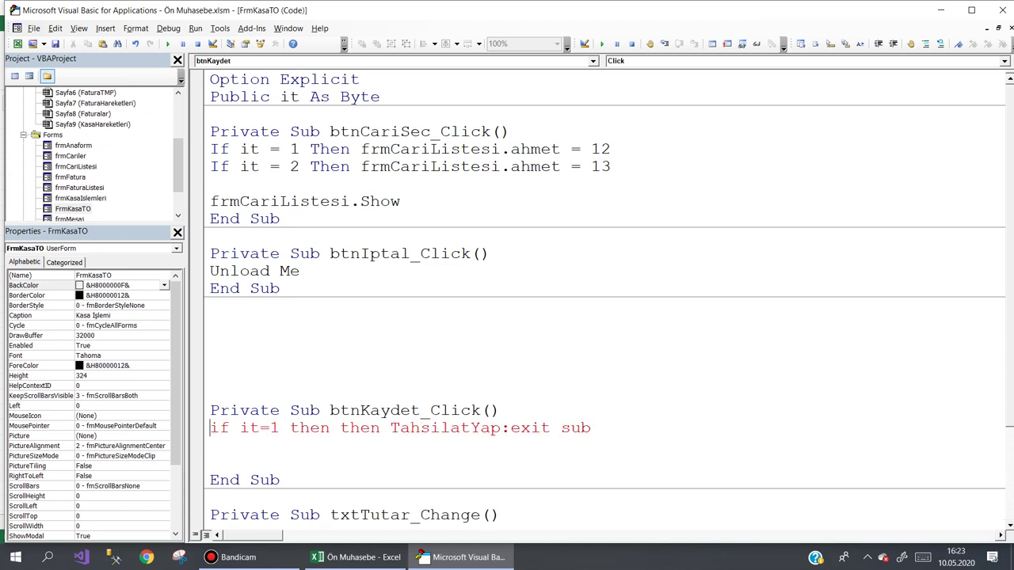
key(Right)
key(Right)
key(Right)
key(Right)
key(Right)
key(Right)
key(ctrl+shift+Right)
key(Delete)
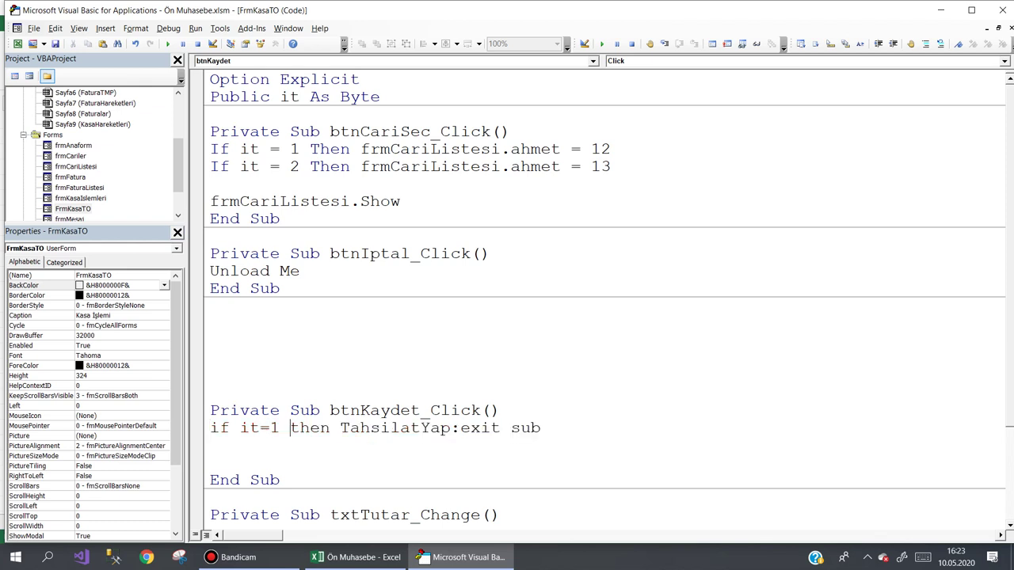
key(End)
key(Return)
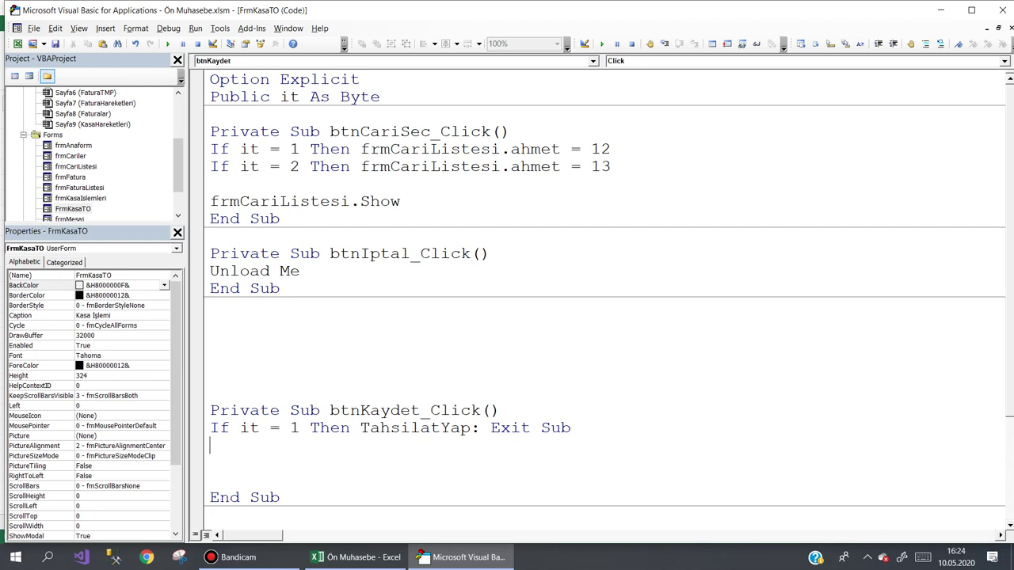
Duplicate the If line and change the copy to 'If it = 2 Then OdemeYap: Exit Sub'
key(shift+Up)
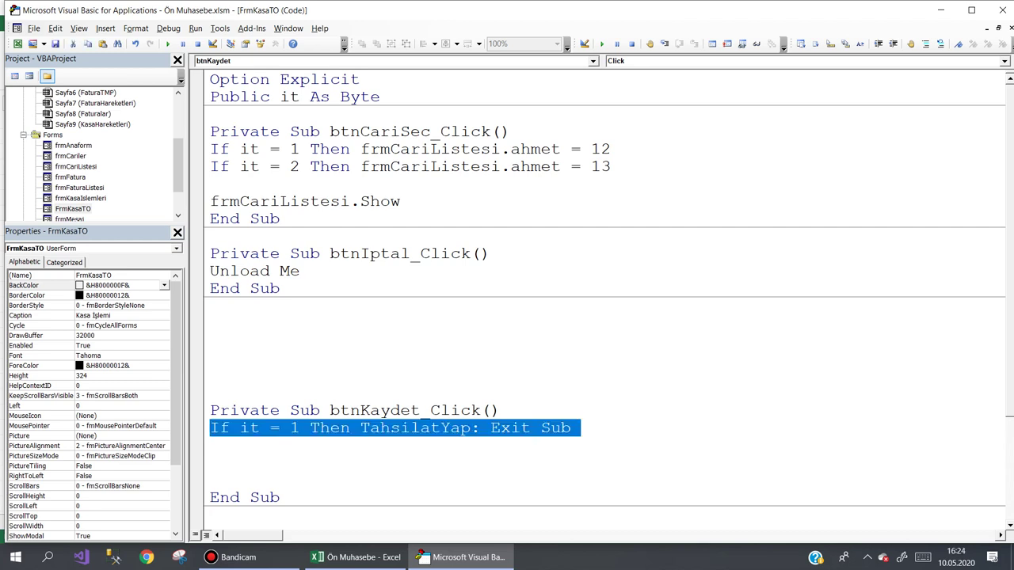
key(ctrl+x)
key(ctrl+v)
key(ctrl+v)
key(ctrl+Right)
key(ctrl+Right)
key(ctrl+Right)
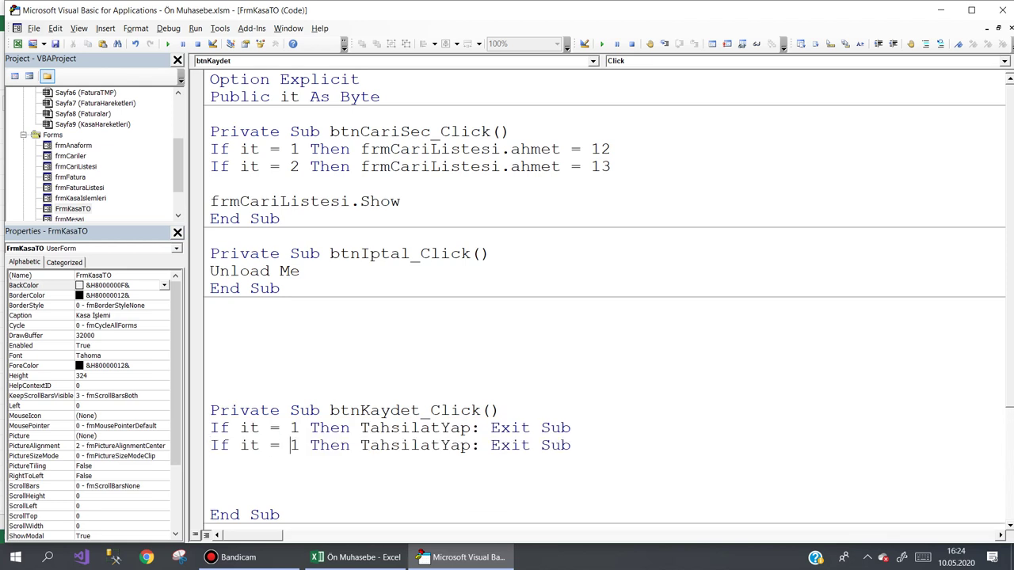
key(Delete)
text(2)
key(ctrl+Right)
key(ctrl+Right)
key(ctrl+Right)
key(Left)
key(Left)
key(Left)
key(shift+Left)
key(shift+Left)
key(shift+Left)
key(shift+Left)
key(shift+Left)
key(shift+Left)
key(shift+Left)
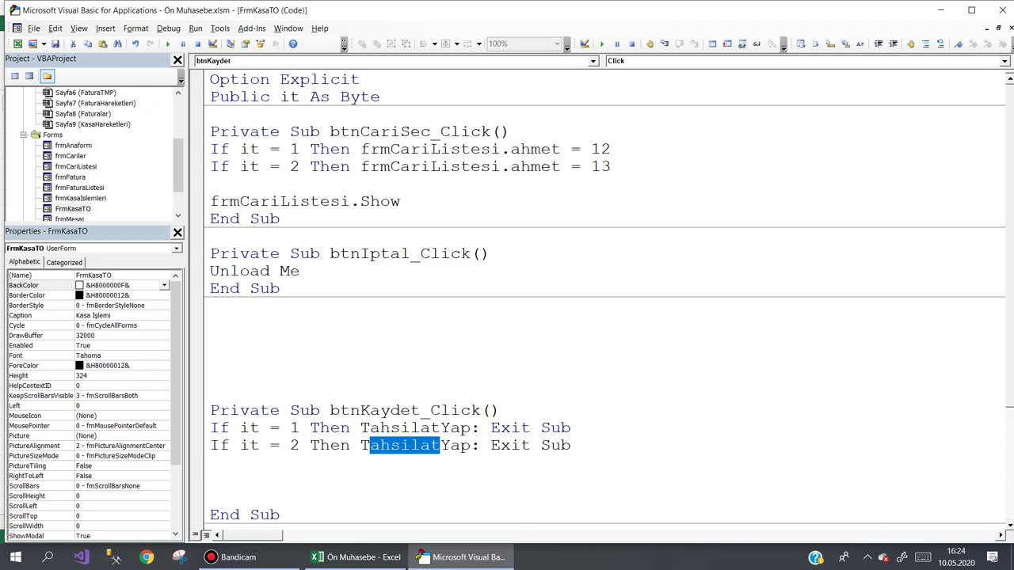
key(shift+Left)
text(Odeme)
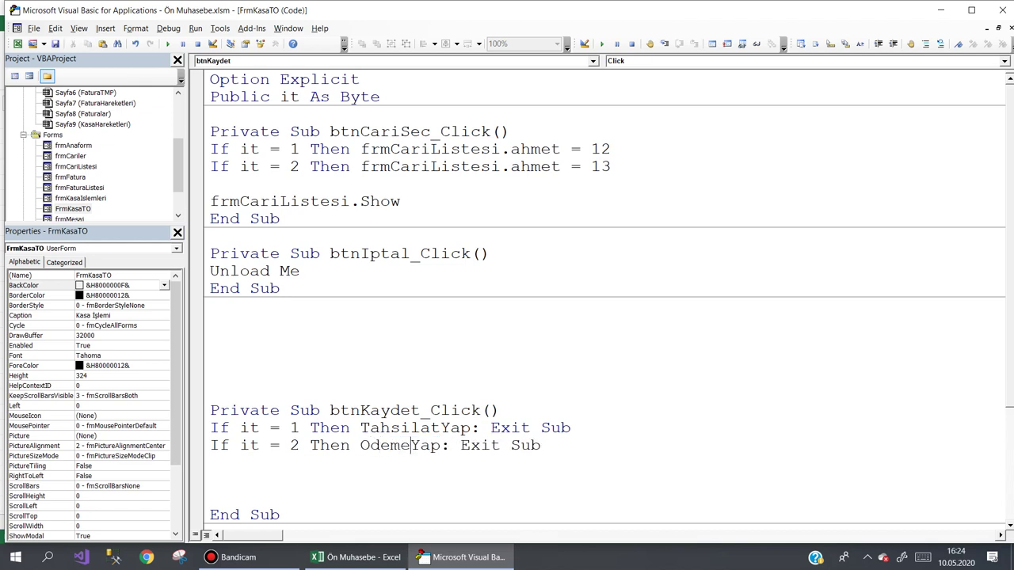
Delete the extra blank lines above the handler's End Sub
click(211, 463)
key(shift+Down)
key(shift+Down)
key(shift+Down)
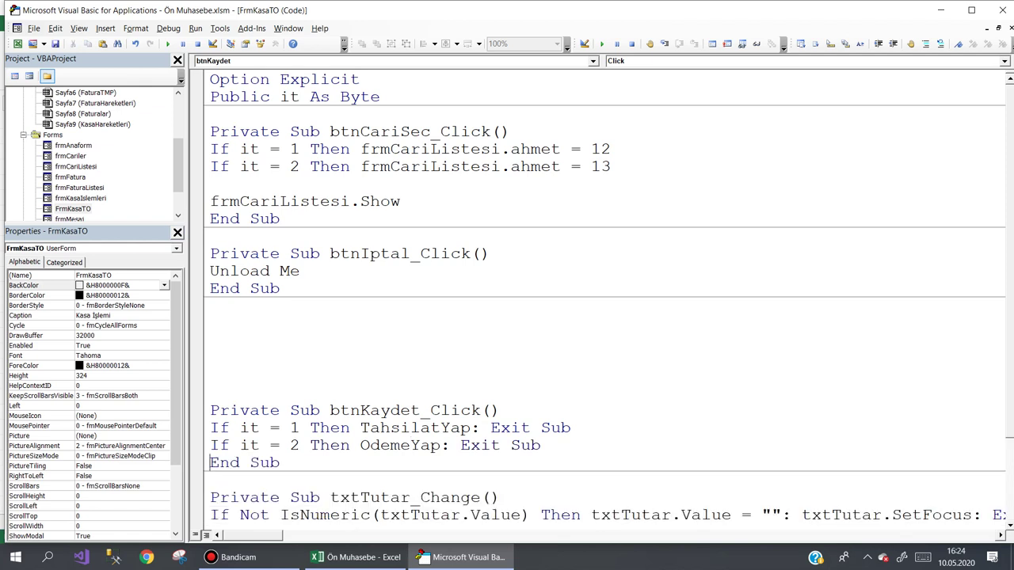
key(Delete)
key(Down)
Add empty Sub TahsilatYap() and Sub OdemeYap() procedures below btnKaydet_Click
key(Return)
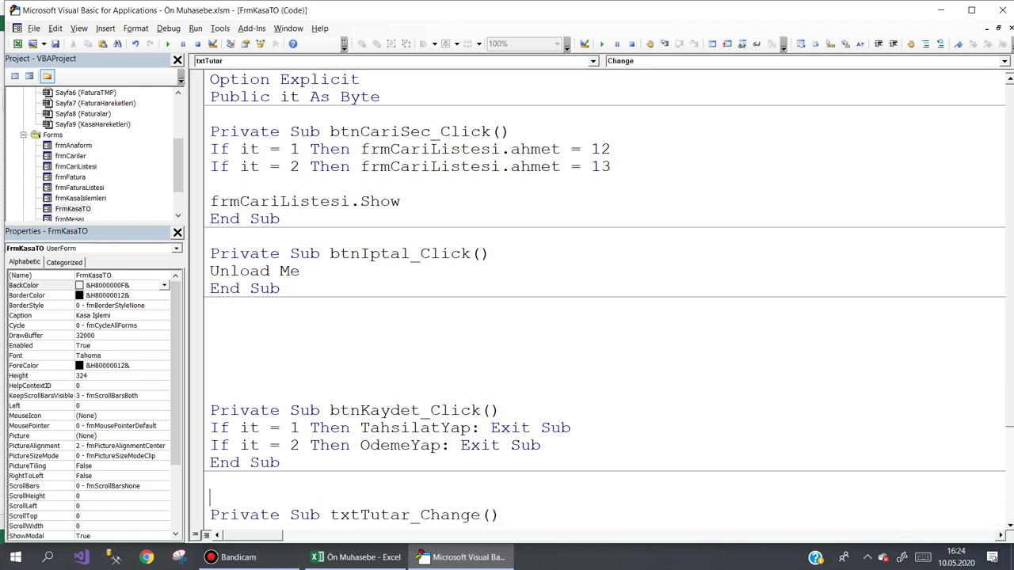
key(Return)
key(Up)
text(sub )
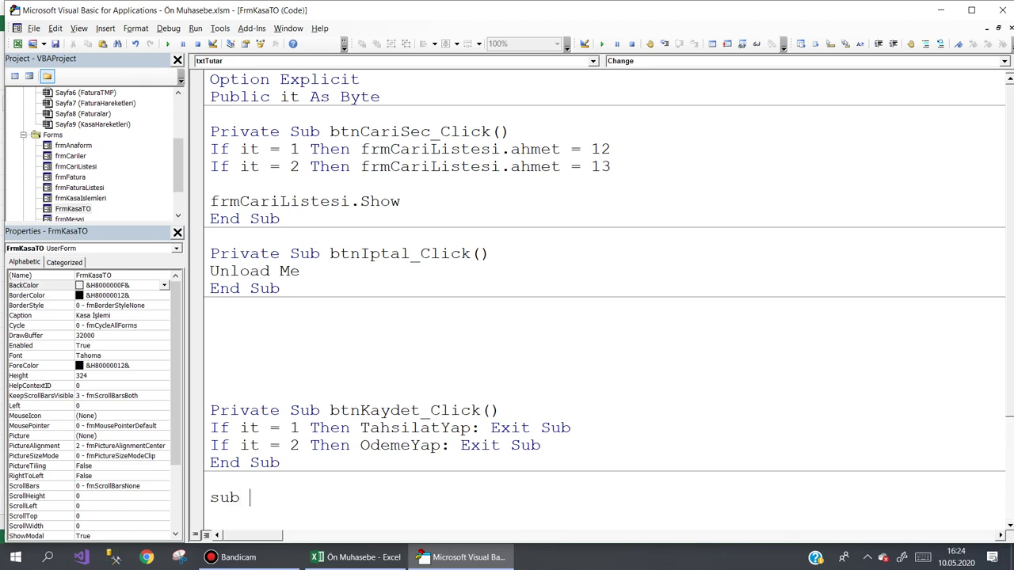
text(Tahsilat)
text(Yap)
key(Return)
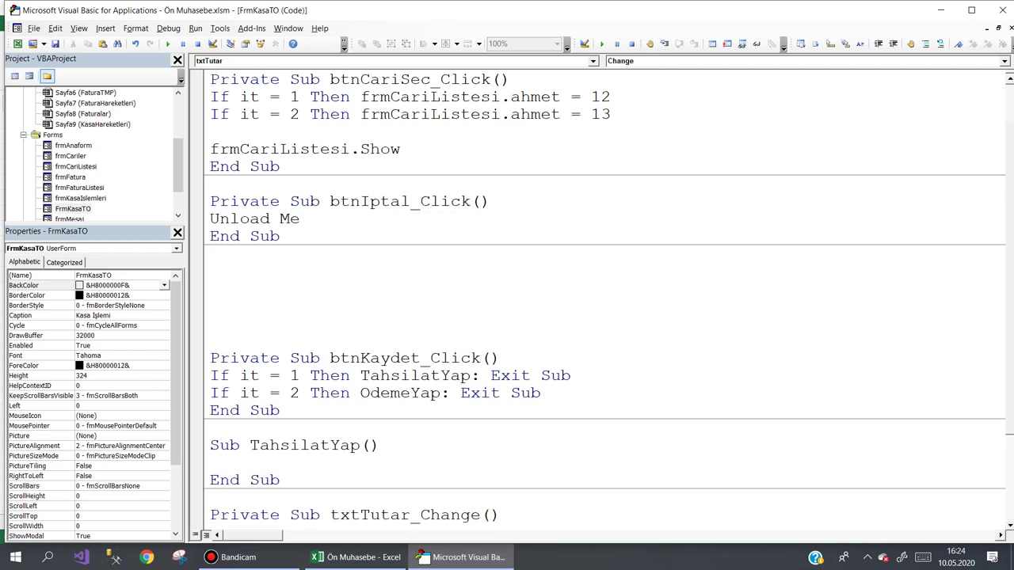
key(ctrl+z)
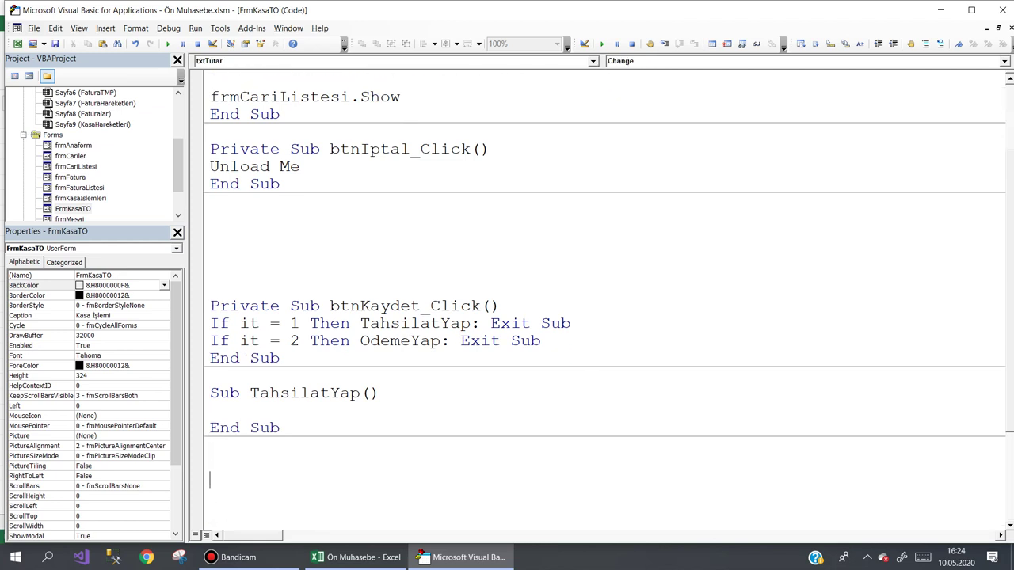
text(sub Od)
text(emeYap)
key(Return)
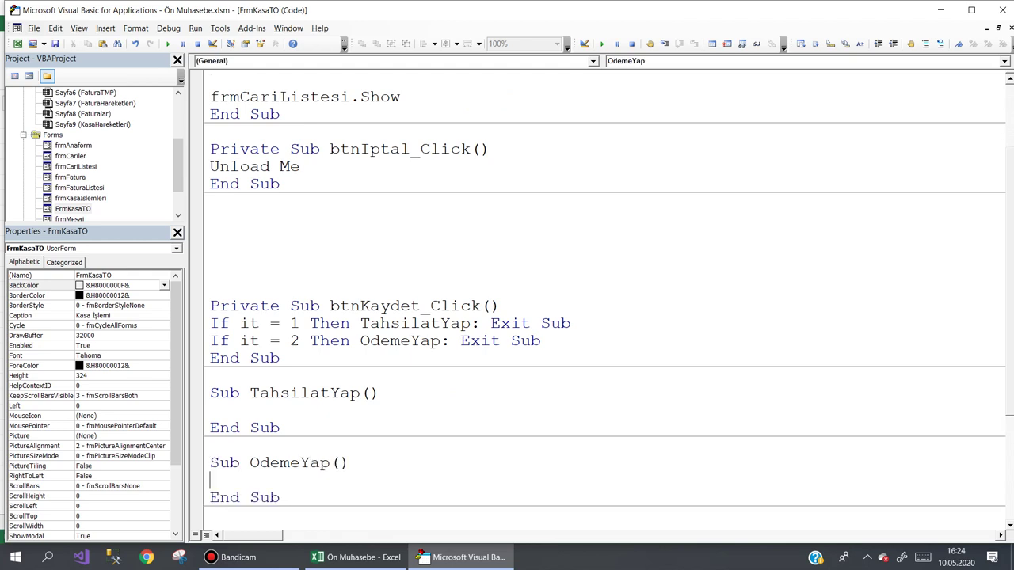
key(Up)
In TahsilatYap, declare Dim x As Long and Dim sor As Byte, then begin sor = MsgBox
click(211, 410)
text(dim x as )
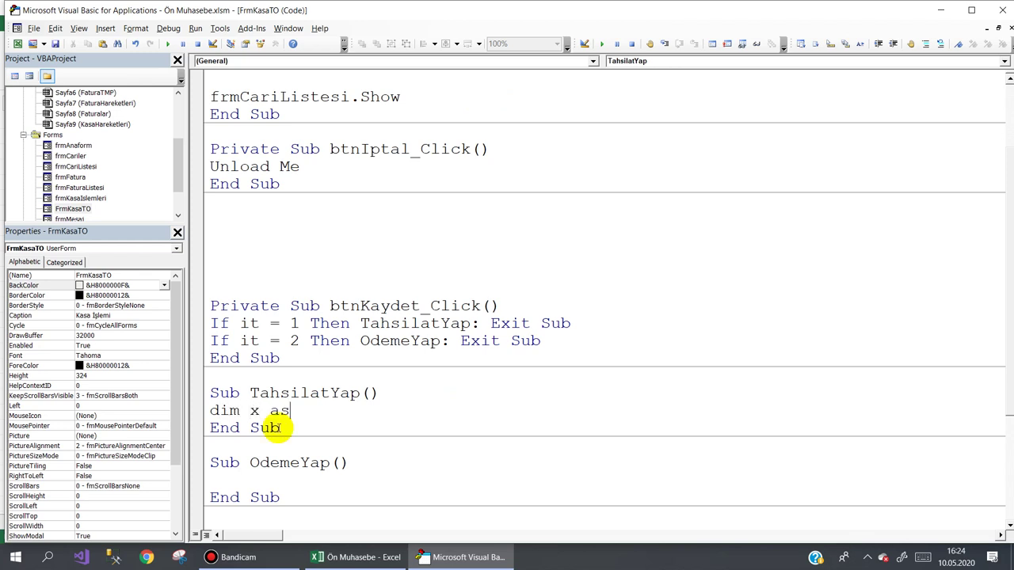
text(lon)
key(Return)
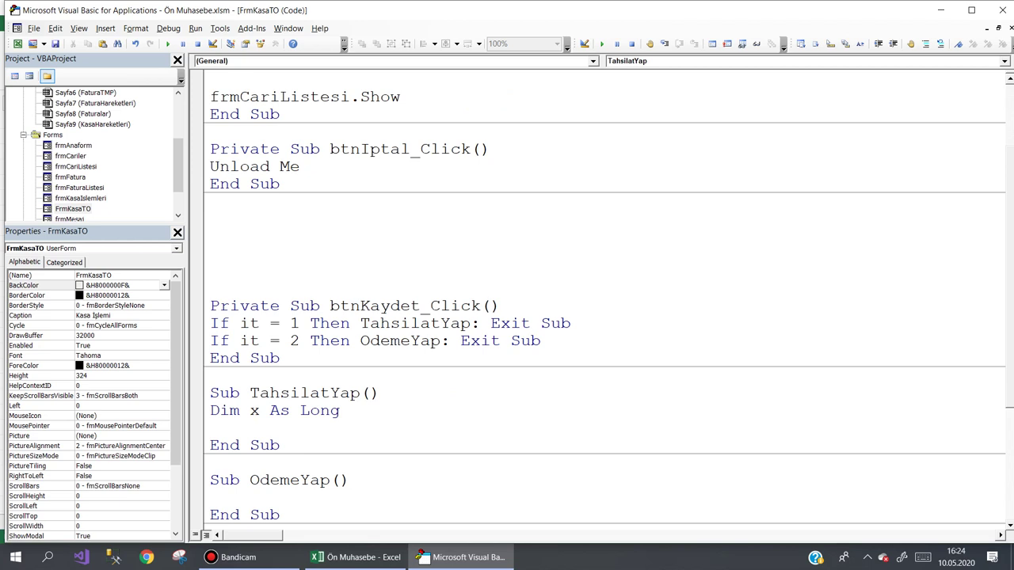
text(dim sor as )
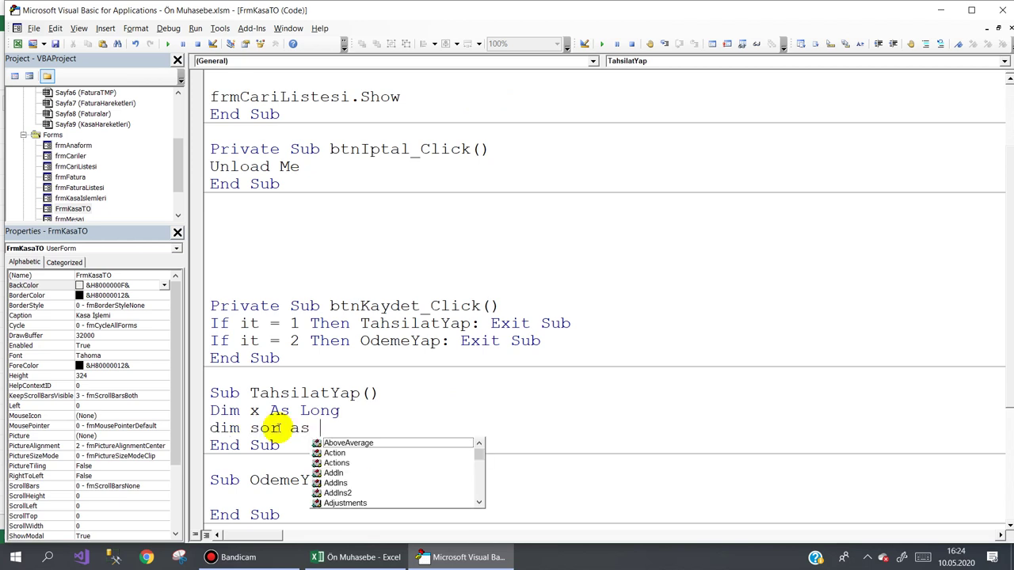
text(byte)
key(Return)
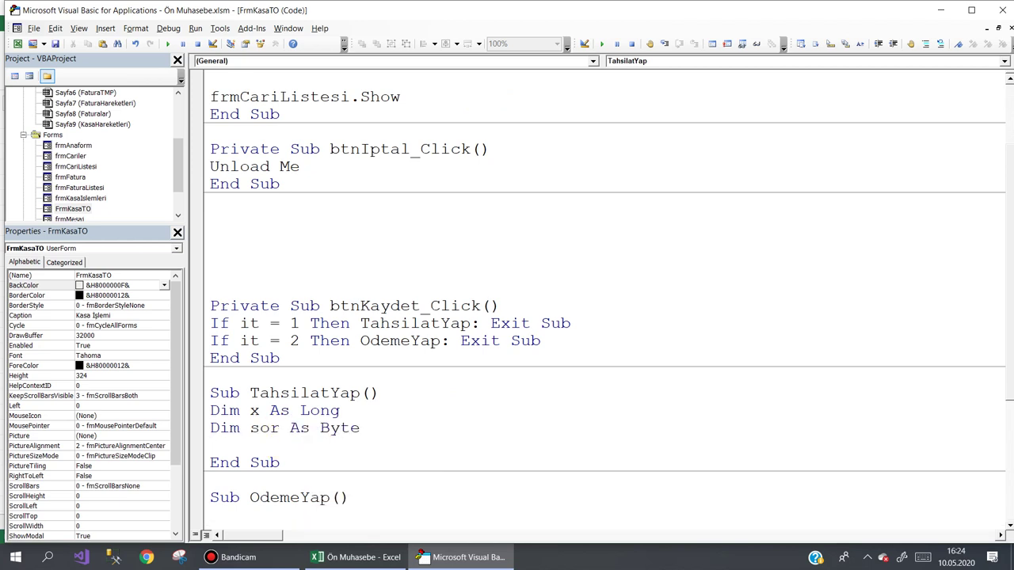
text(sor=msg)
key(ctrl+space)
Complete the line as sor = MsgBox("Tahsilat yapılsın mı?", 68, "KAYDET")
text((")
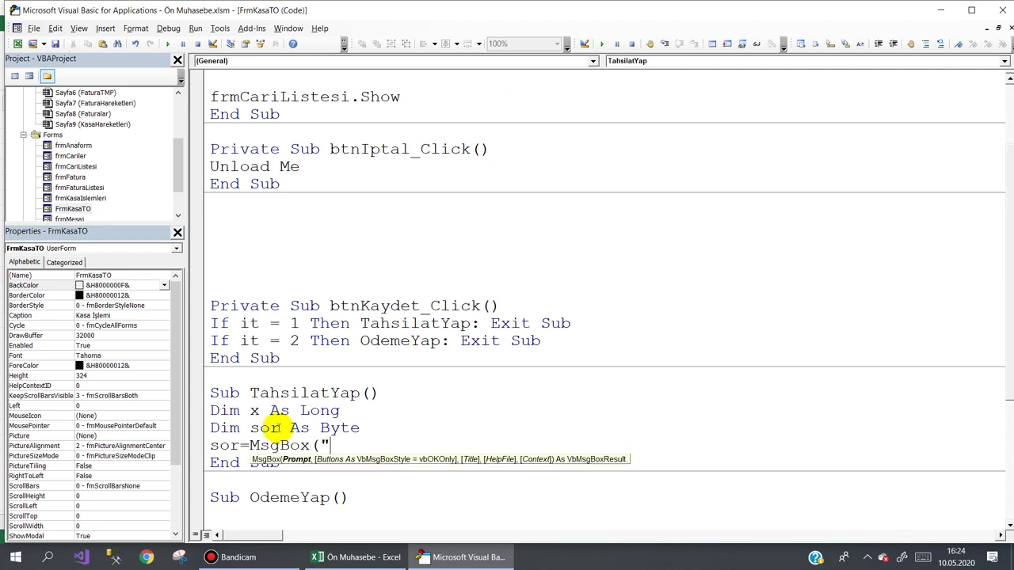
text(Tahs)
text(i)
text(l)
text(at yap)
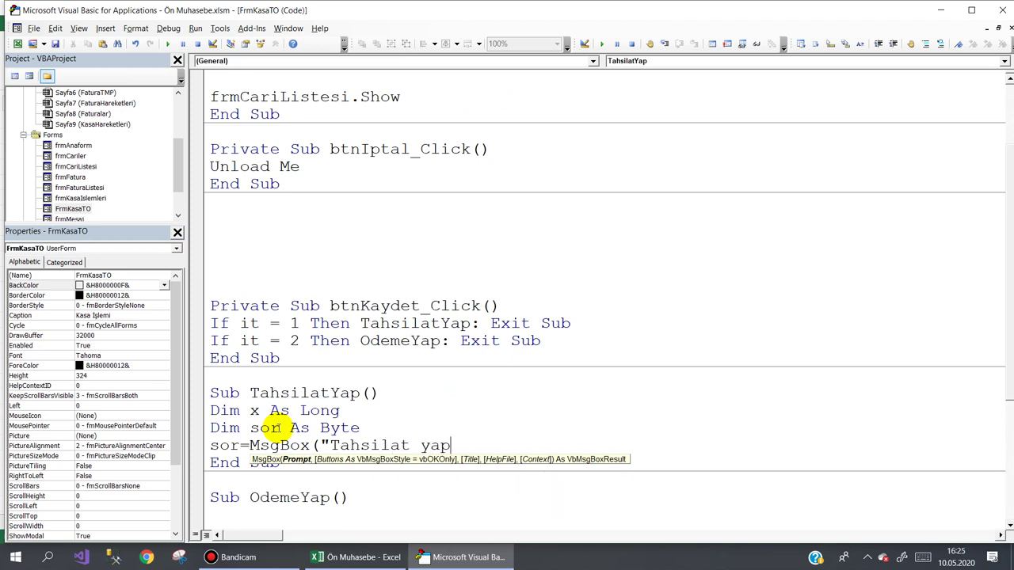
text(ılsın mı?)
text(",)
key(Home)
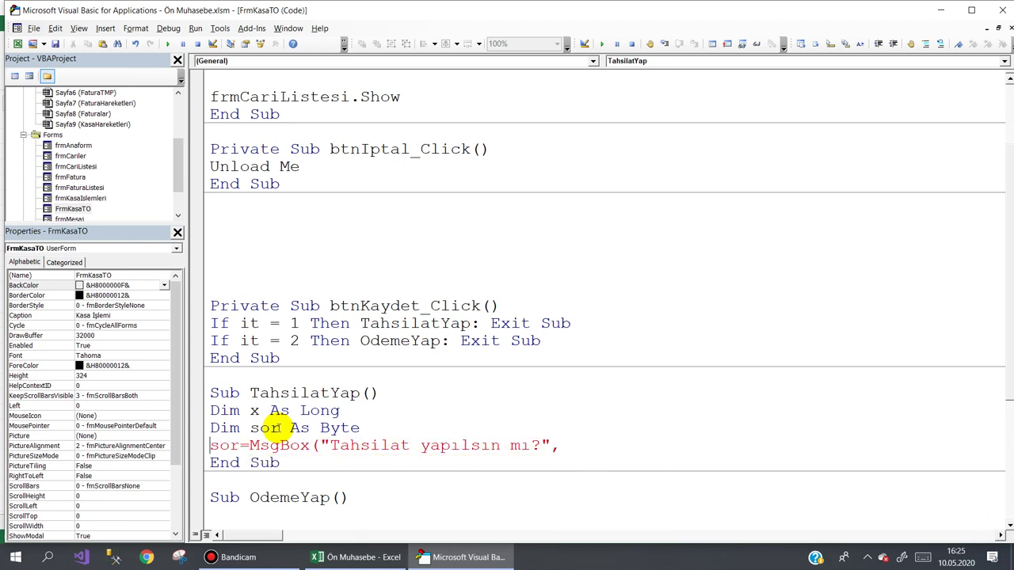
text(68)
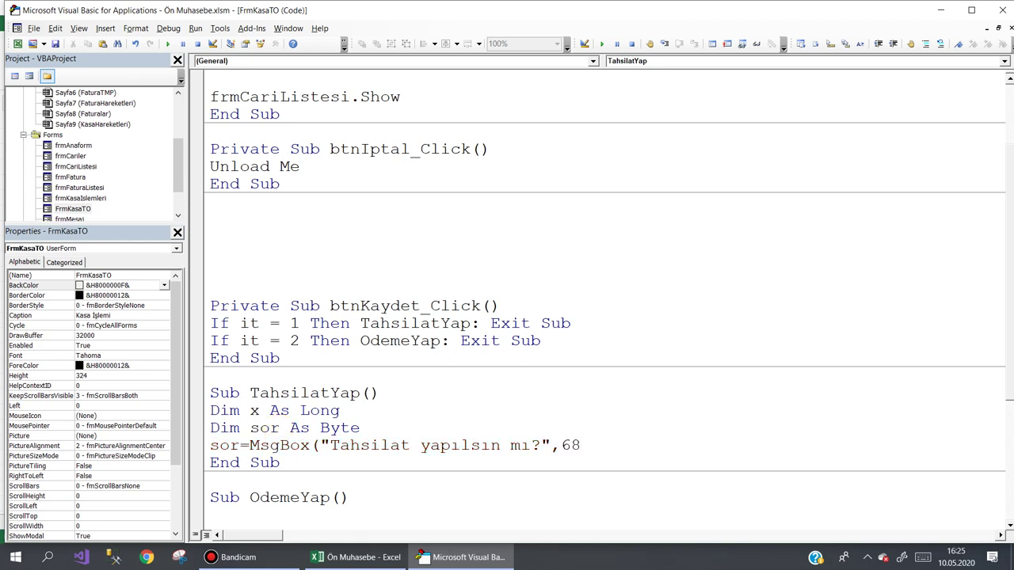
text(, ")
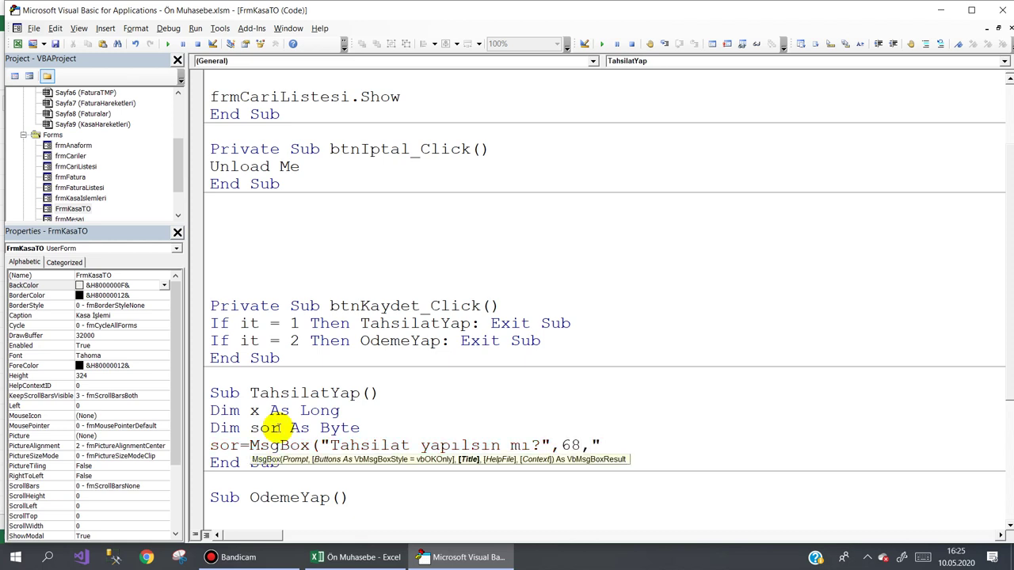
text(KAYDET")
text())
key(Return)
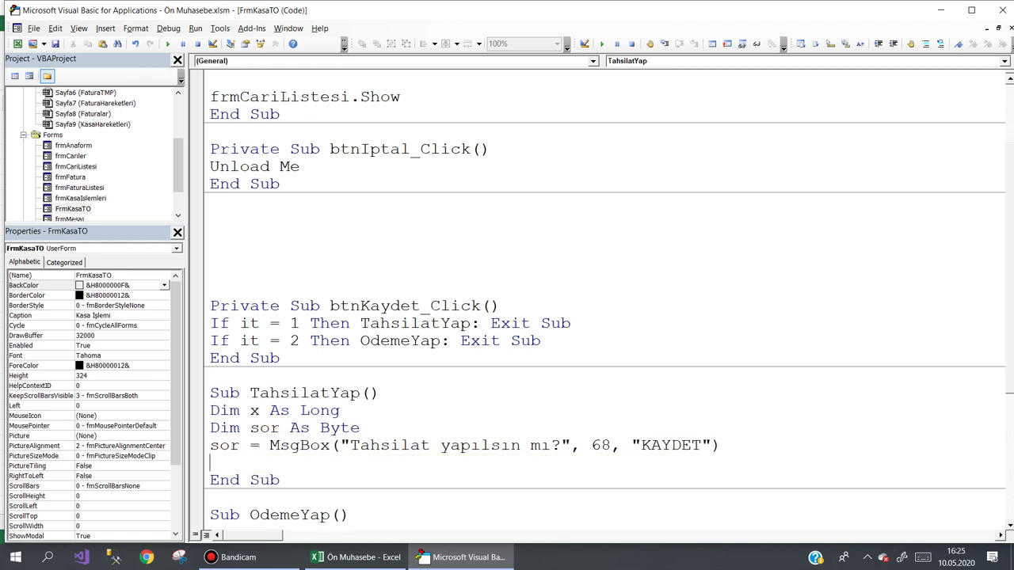
Add the line 'If sor = 7 Then Exit Sub' below the message box
text(if so)
text(r=7 then e)
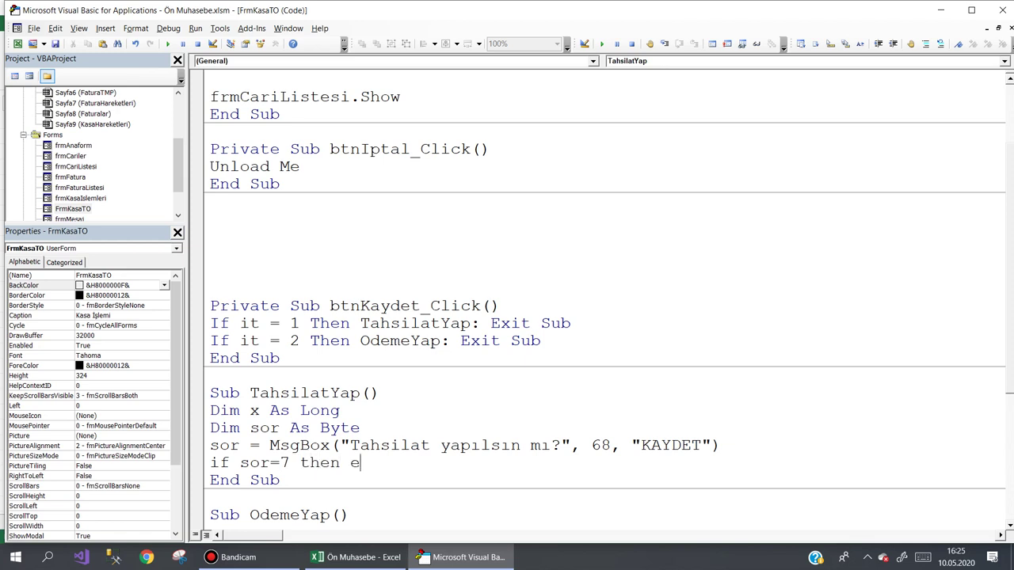
text(xit sub)
key(Return)
key(Return)
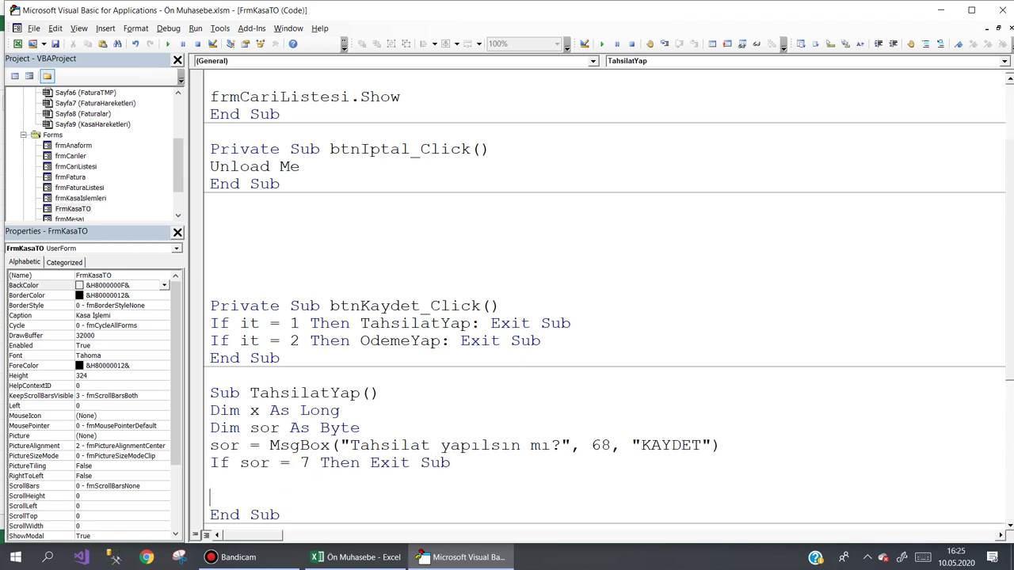
key(Return)
key(Return)
key(Up)
key(Up)
key(Up)
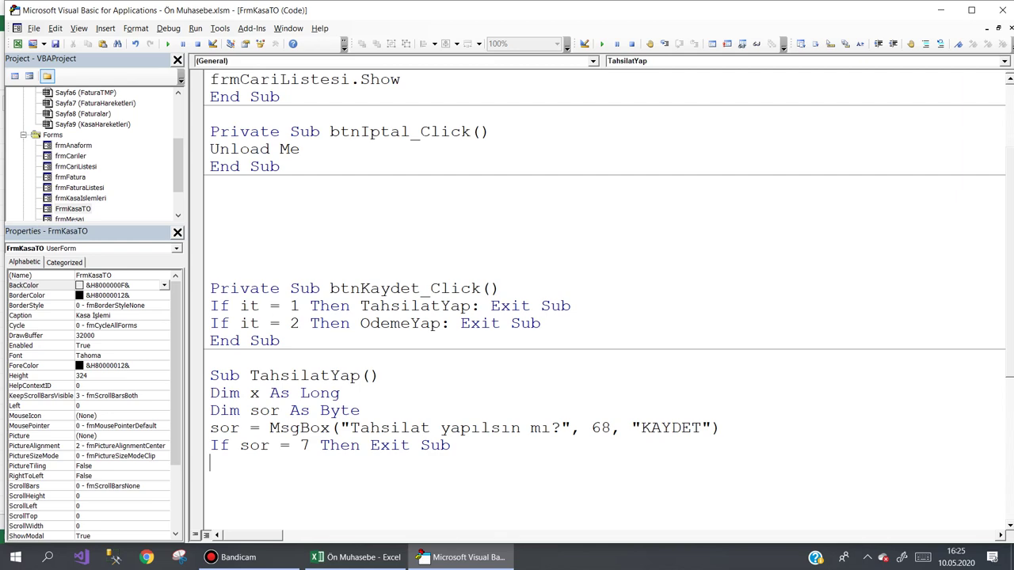
Make the KasaHareketleri sheet active in Excel, then return to the VBA editor
click(357, 557)
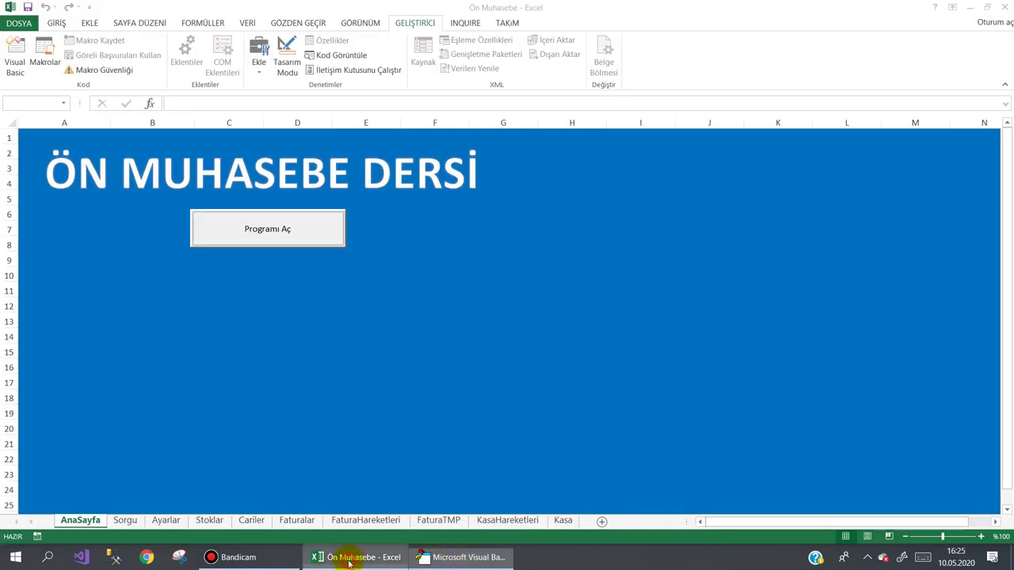
click(501, 522)
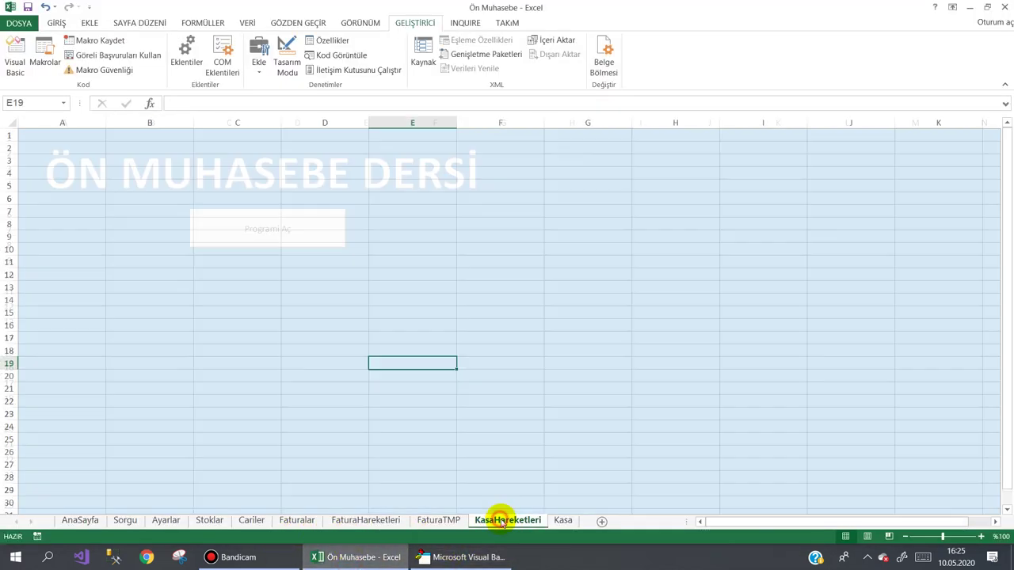
mouse_move(459, 558)
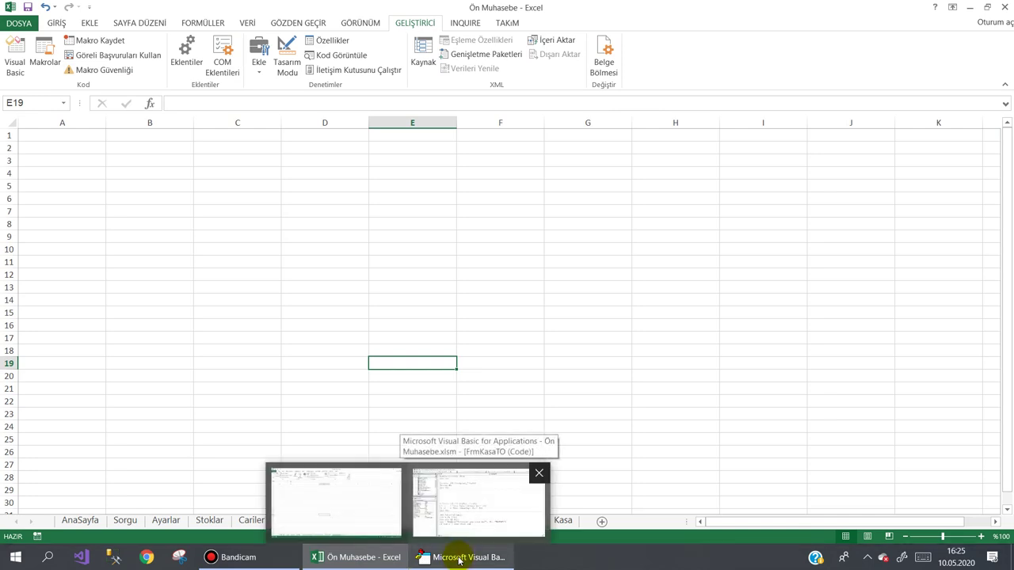
click(459, 559)
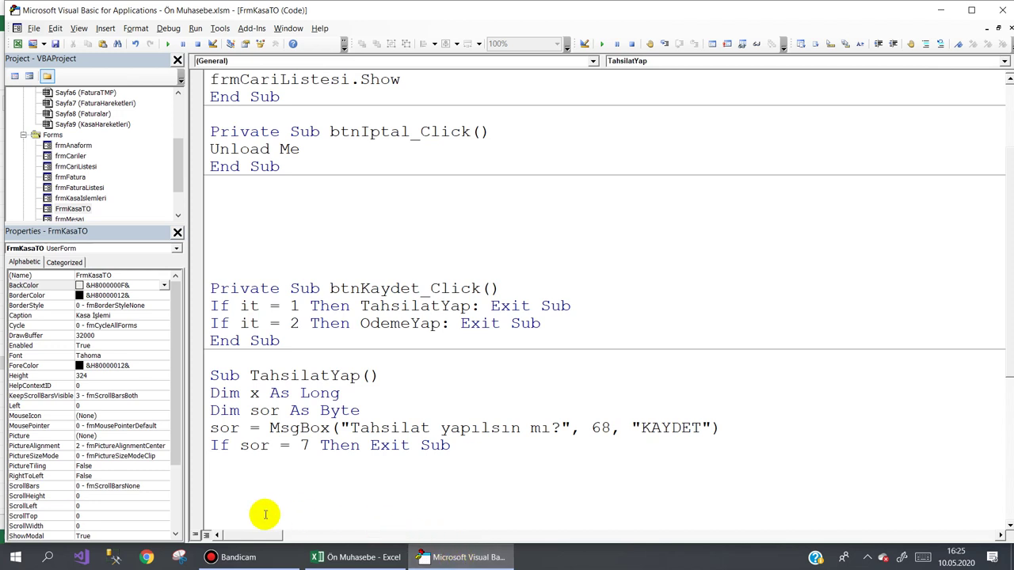
Begin the line Sheets("KasaHareketleri").Row, pasting the name copied from the sheet tab
text(she)
key(ctrl+space)
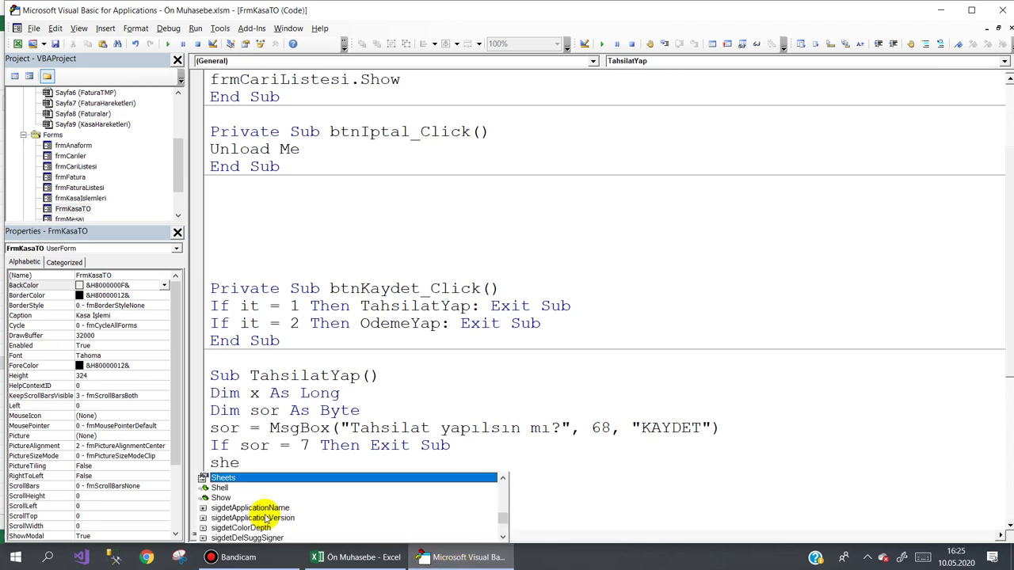
text(Sheets("K)
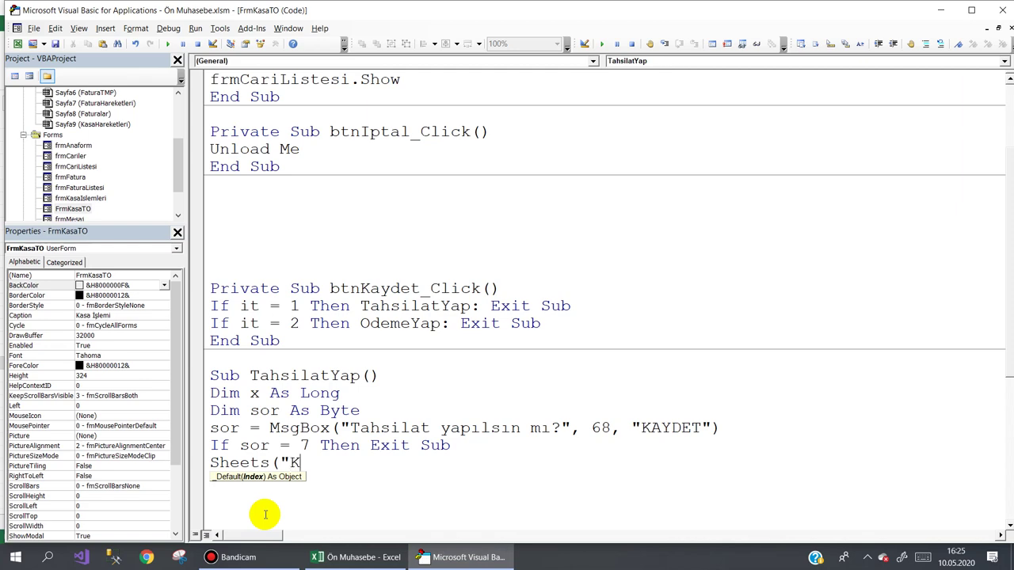
text(Asa)
click(350, 557)
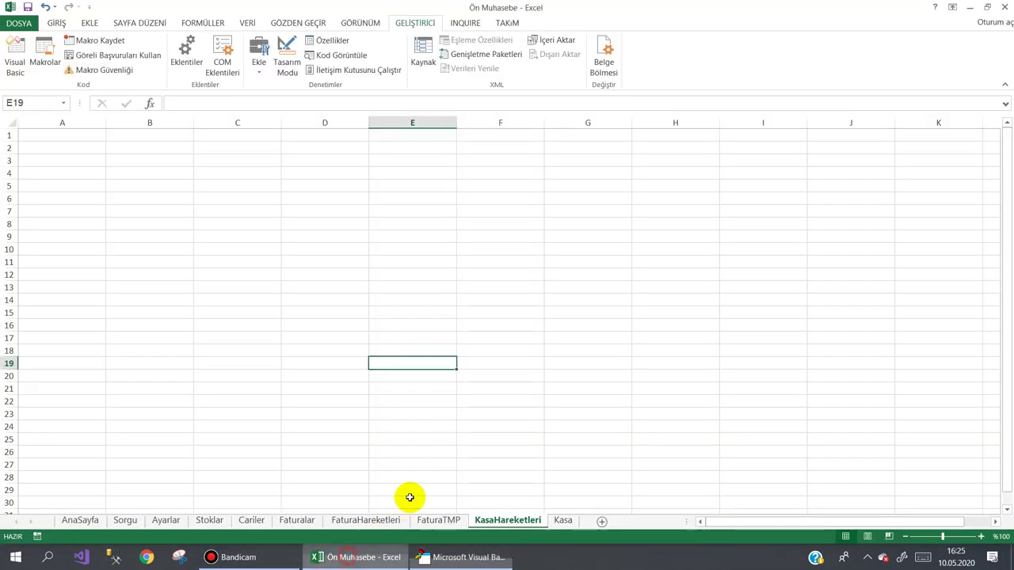
double_click(507, 521)
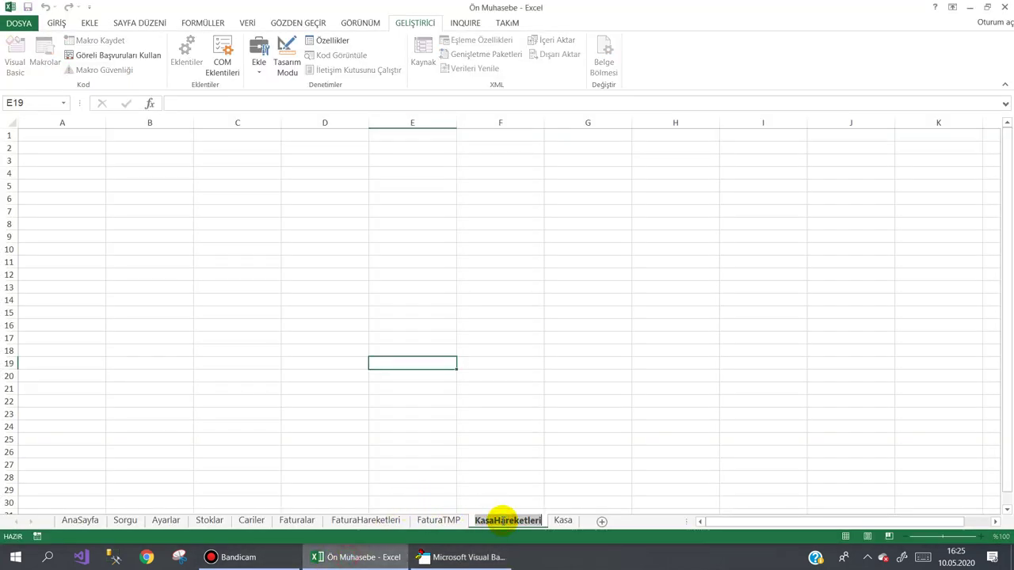
key(Escape)
click(468, 421)
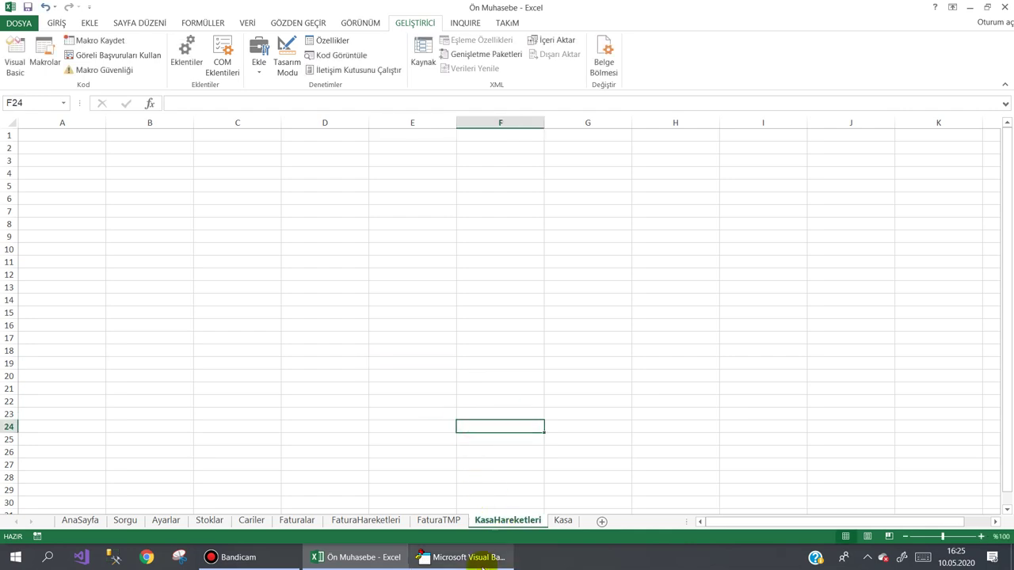
click(464, 557)
double_click(294, 468)
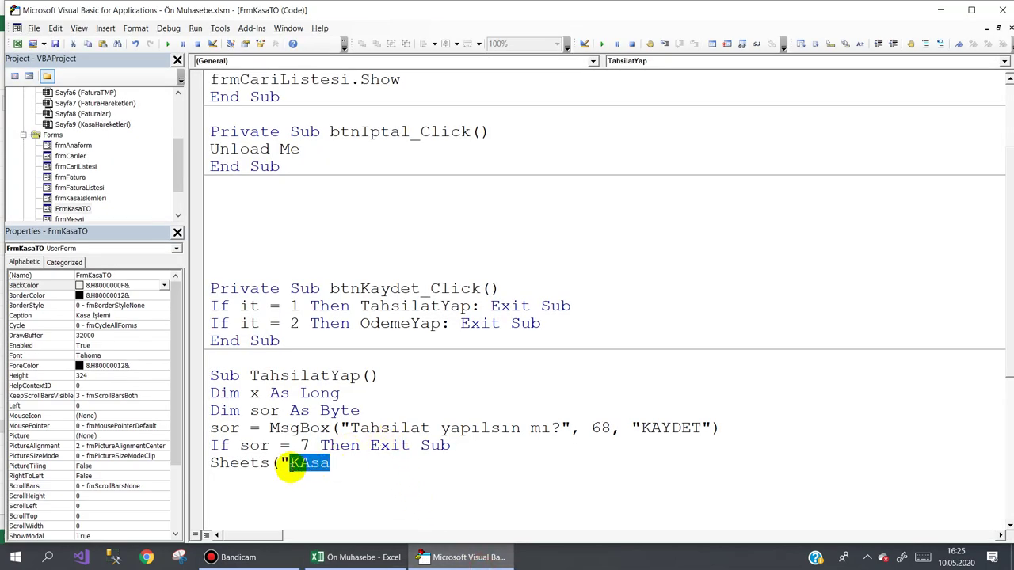
text(KasaHareketleri)
text(")
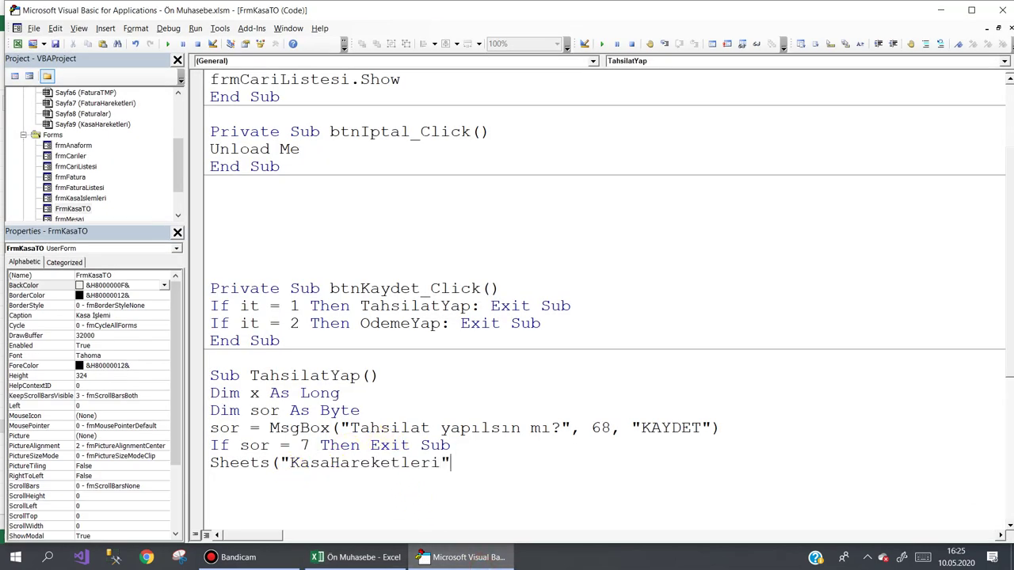
text())
text(.row)
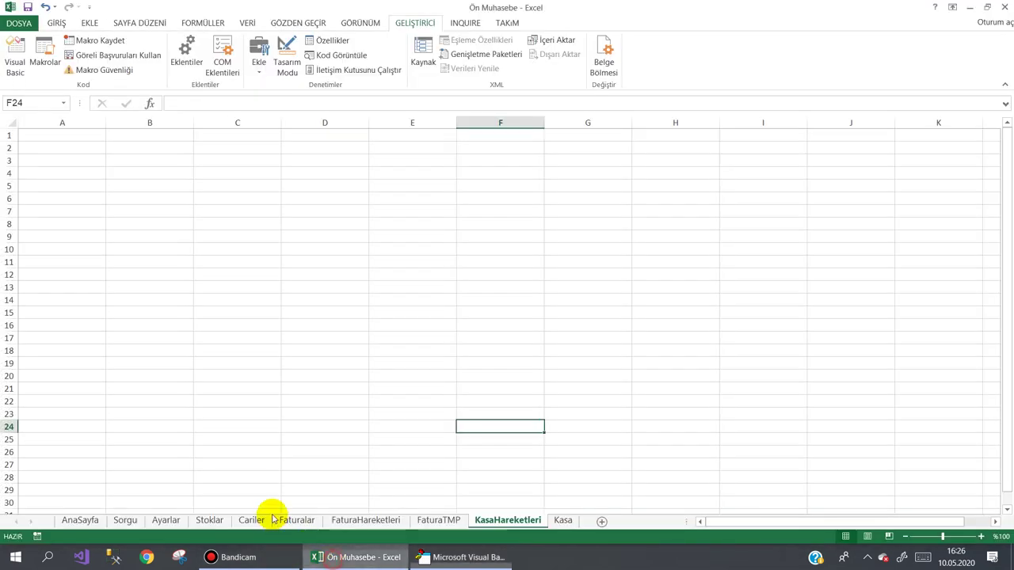
After checking the workbook's sheets, finish the line as .Rows(2).Insert
click(349, 557)
click(252, 519)
click(302, 520)
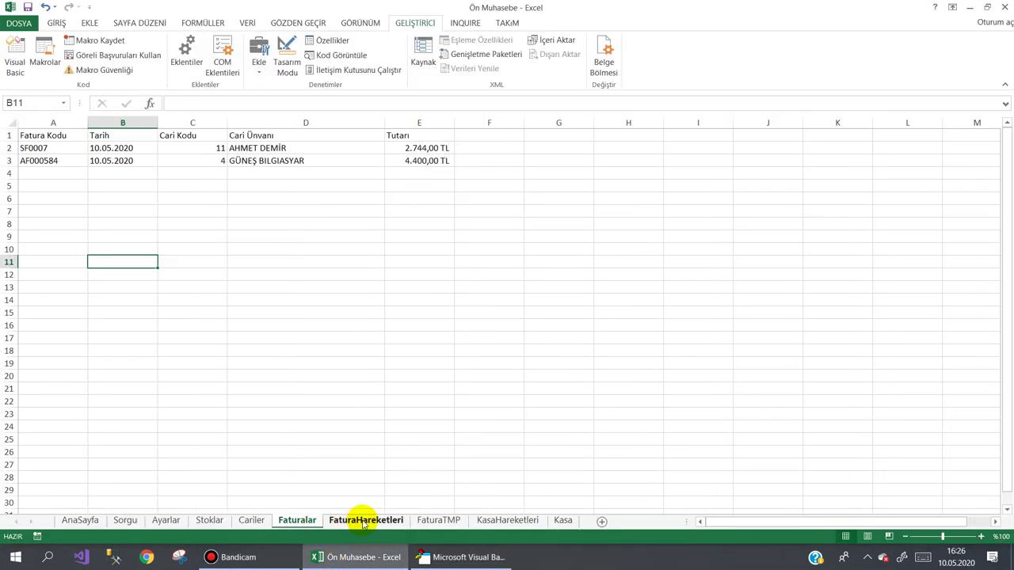
click(368, 520)
click(488, 520)
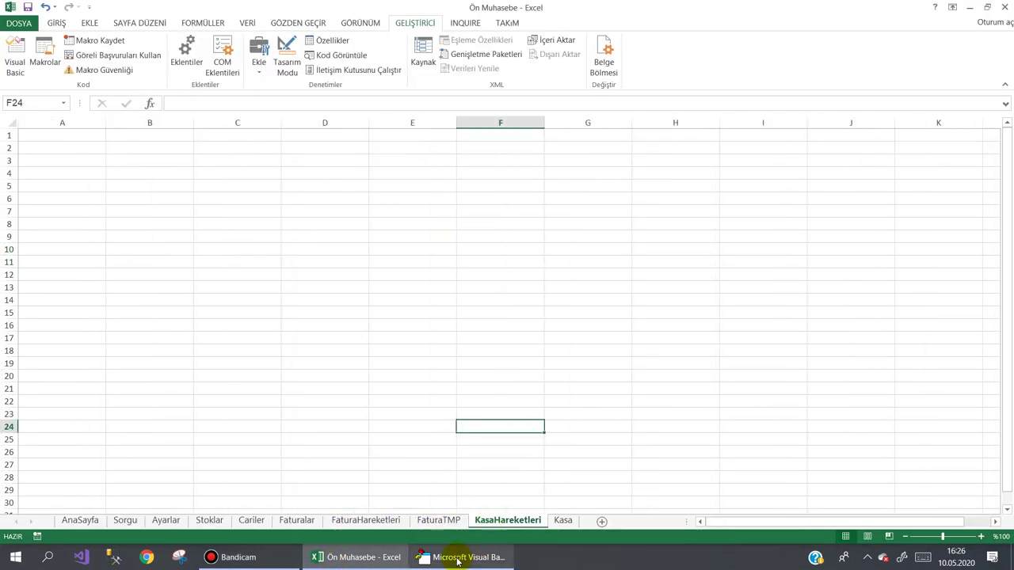
click(458, 557)
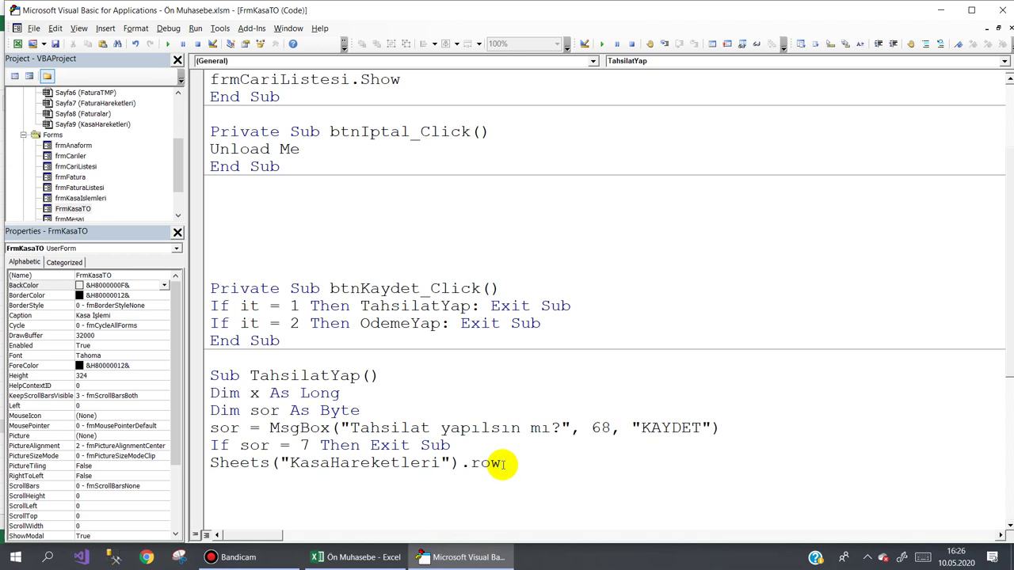
text(s()
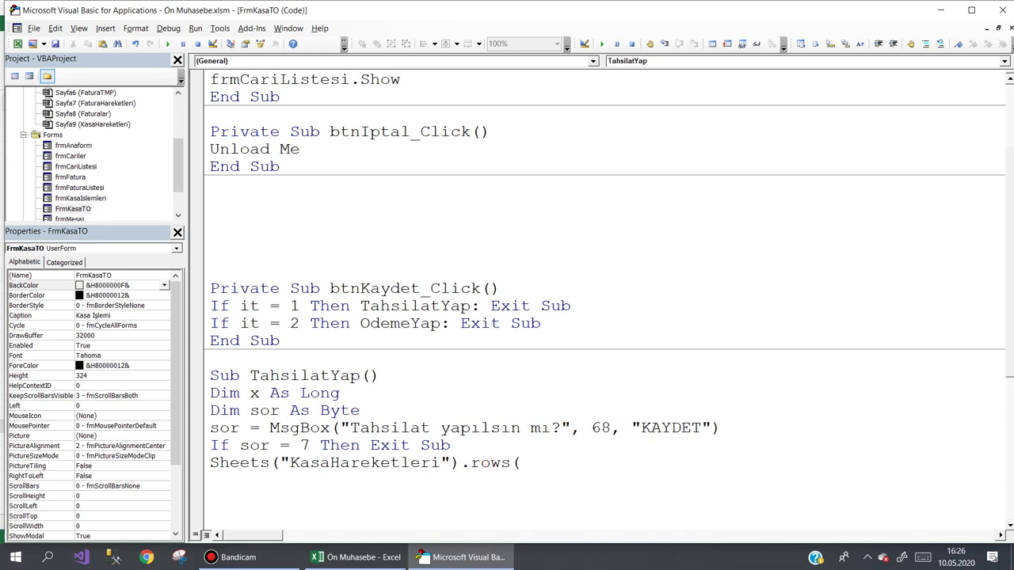
text(2).i)
text(nsert)
key(Return)
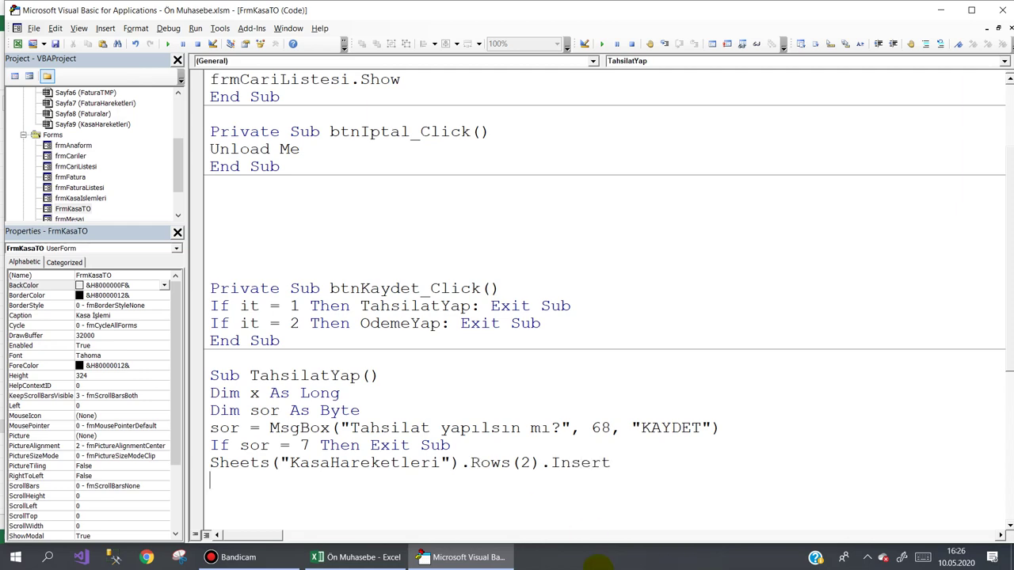
On KasaHareketleri, narrow column A and enter the header 'İşlem Id' in A1
click(491, 557)
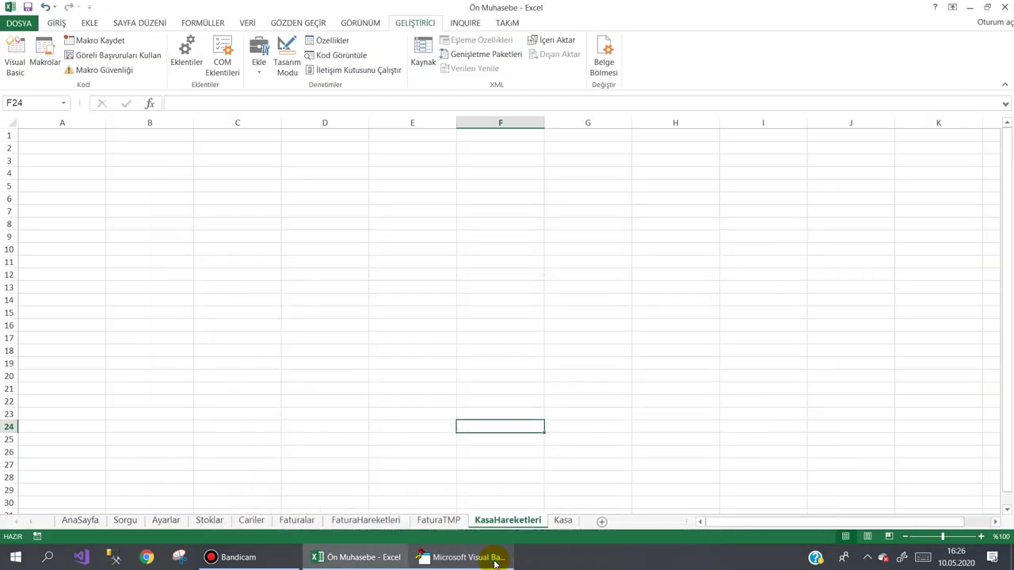
click(82, 135)
drag(107, 123, 73, 123)
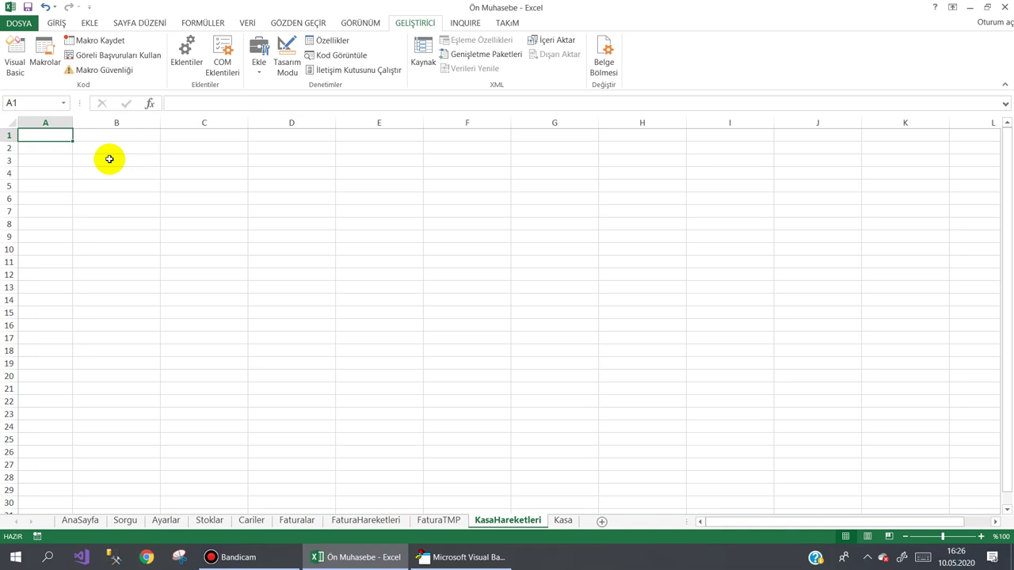
text(İşle)
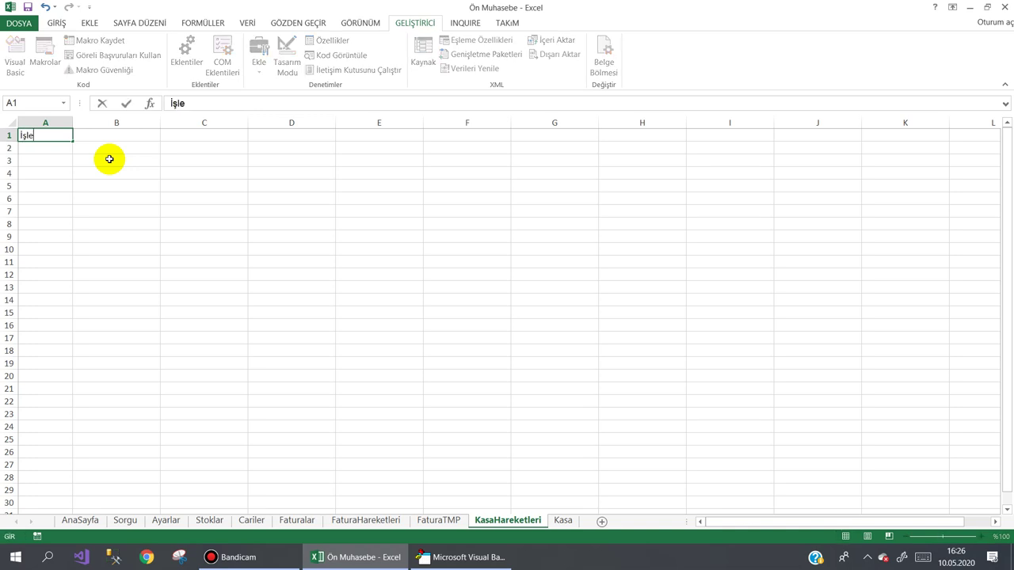
text(m)
text( Id)
key(Return)
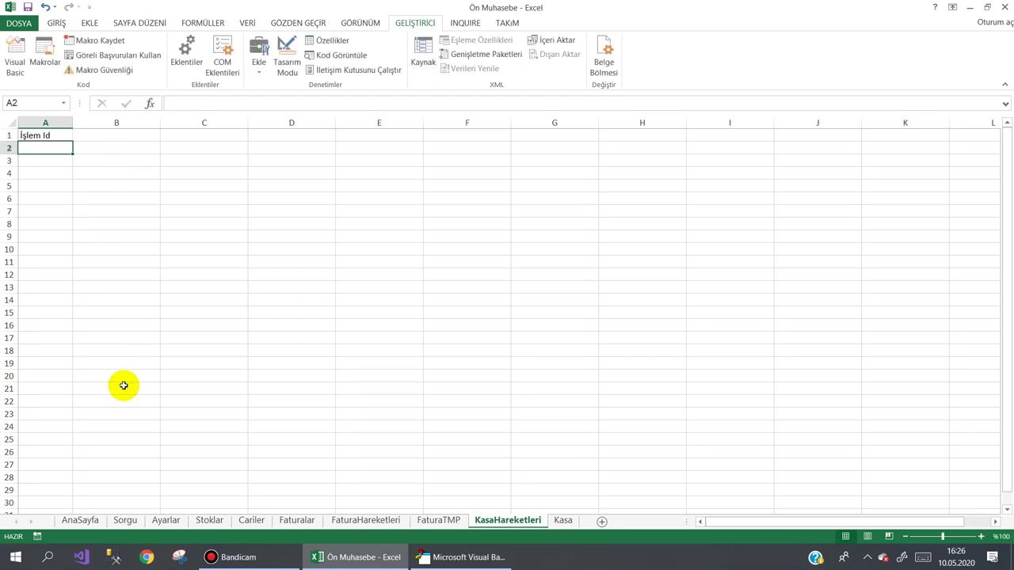
click(164, 522)
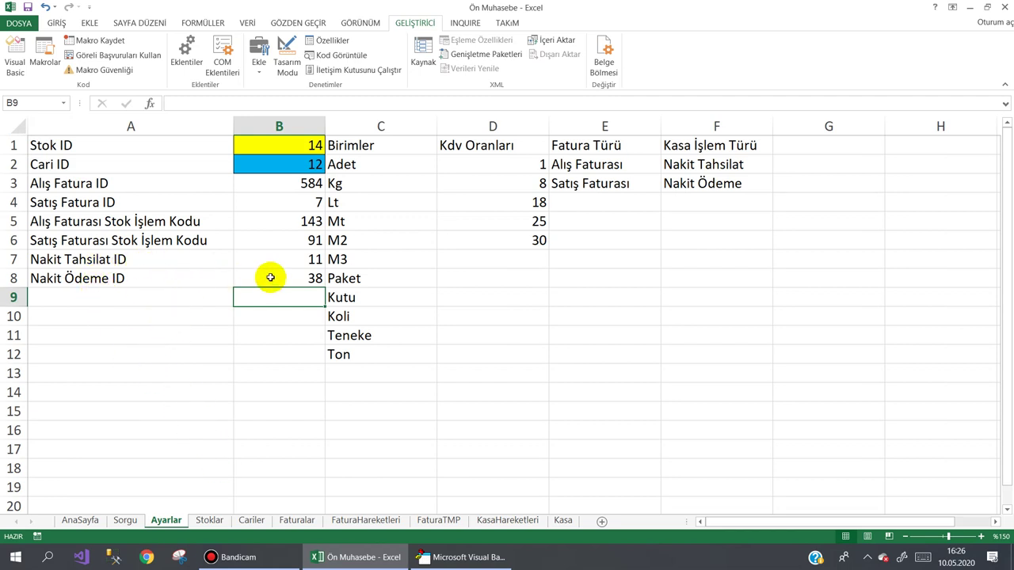
On KasaHareketleri, enter headers Tarih, Cari Id, Cari Kodu, Cari Unvanı and Tutar from B1 rightward
click(501, 522)
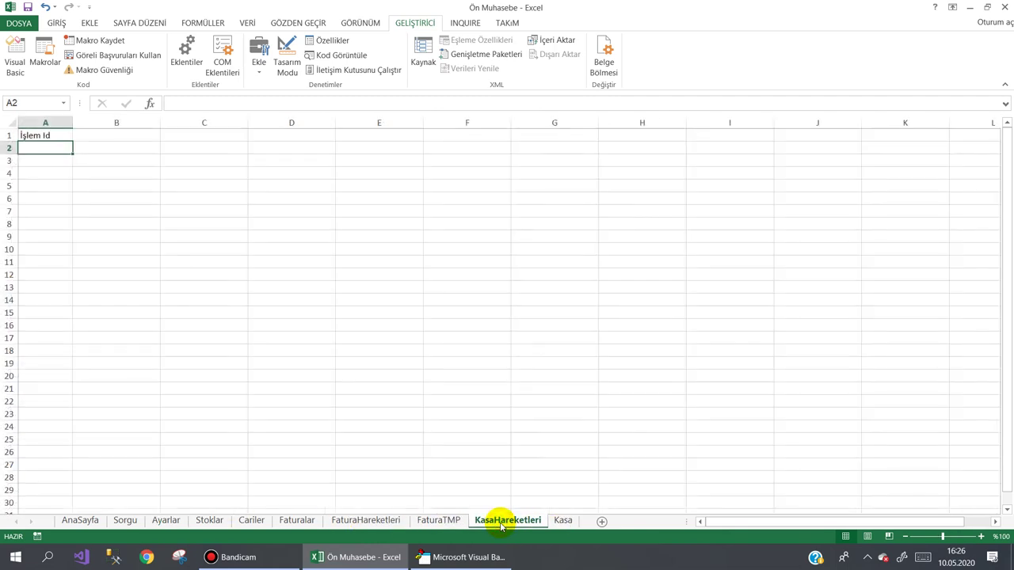
click(93, 137)
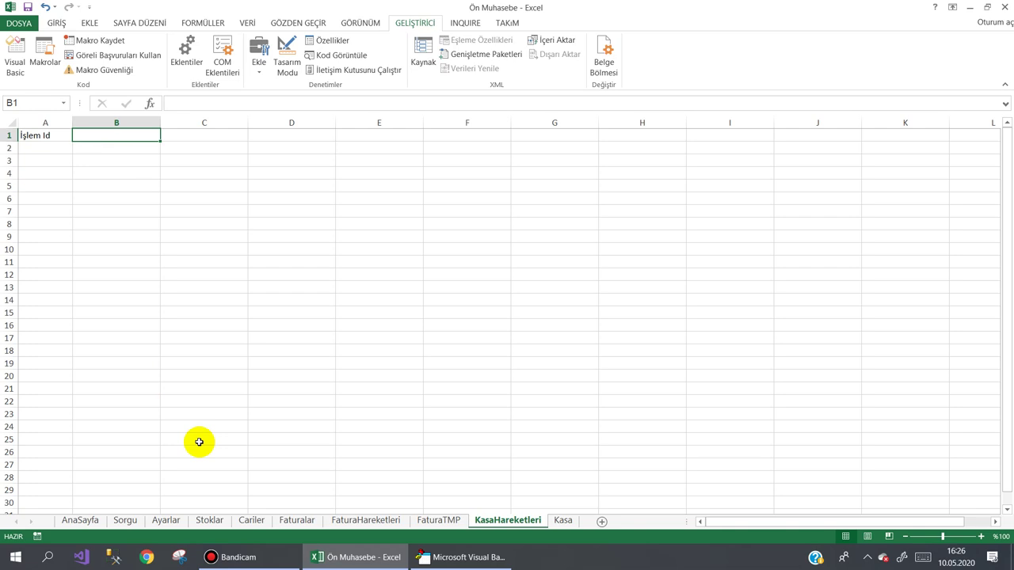
text(Tar)
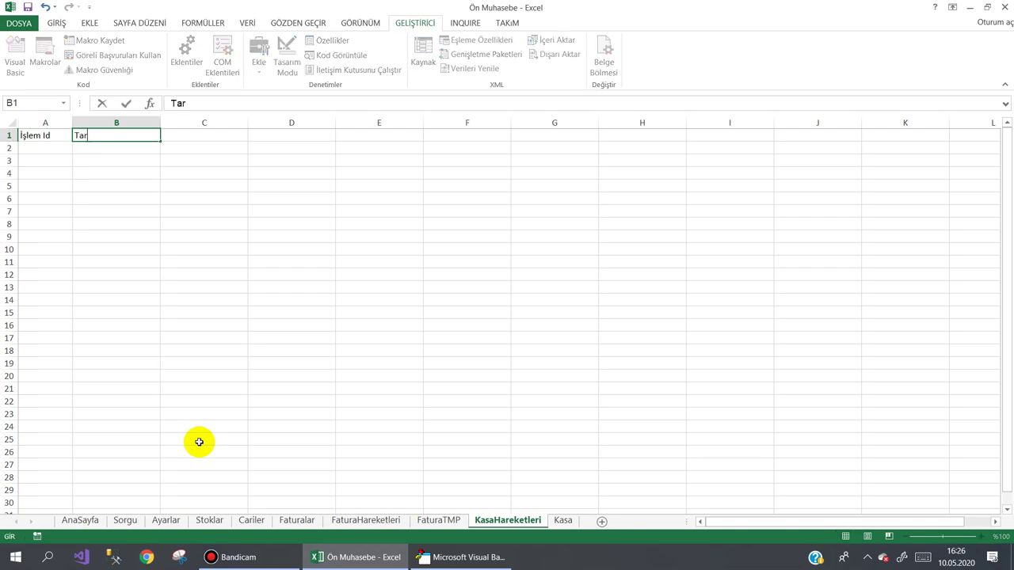
text(ih)
key(Tab)
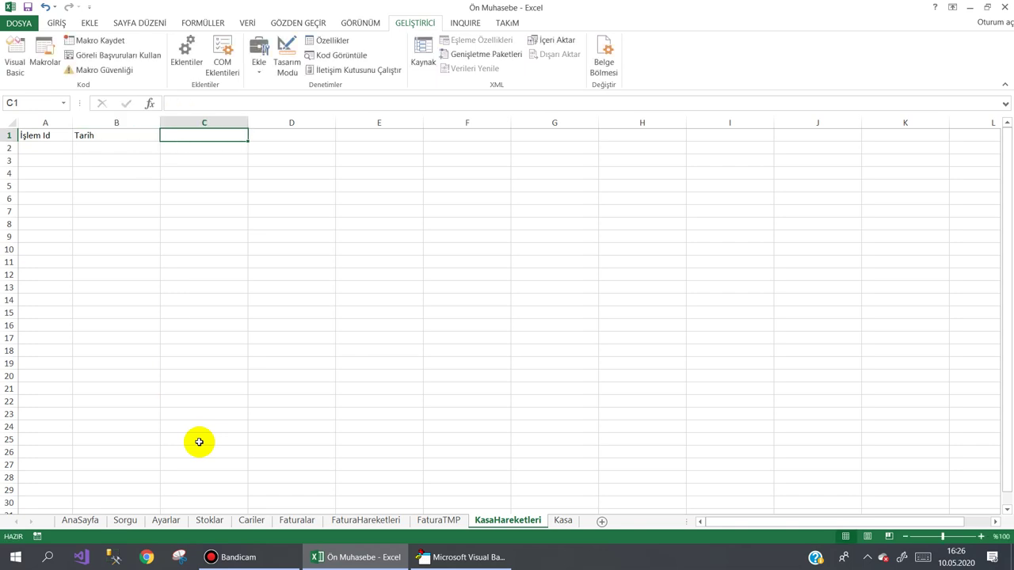
text(Cari)
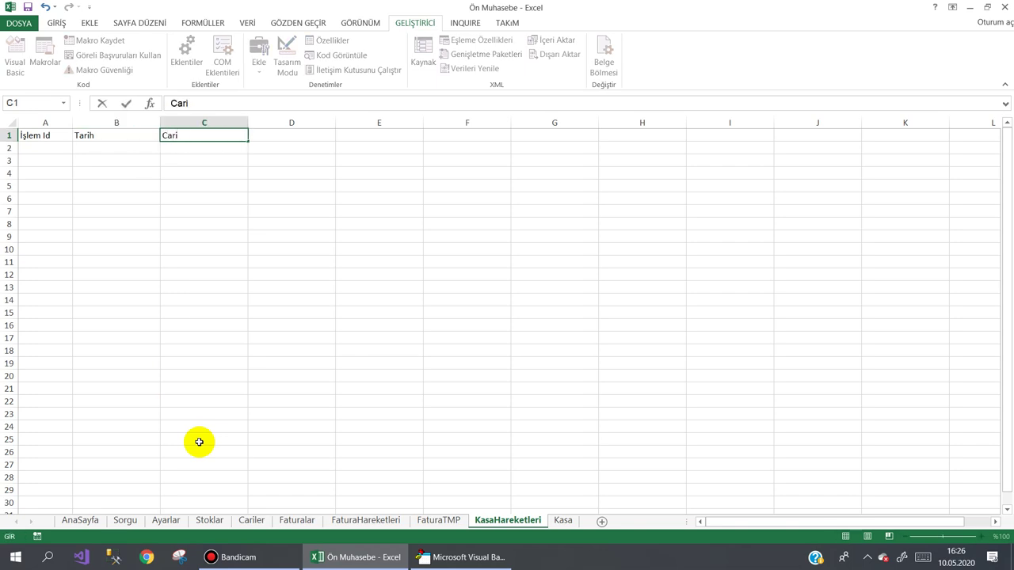
text( Id)
key(Tab)
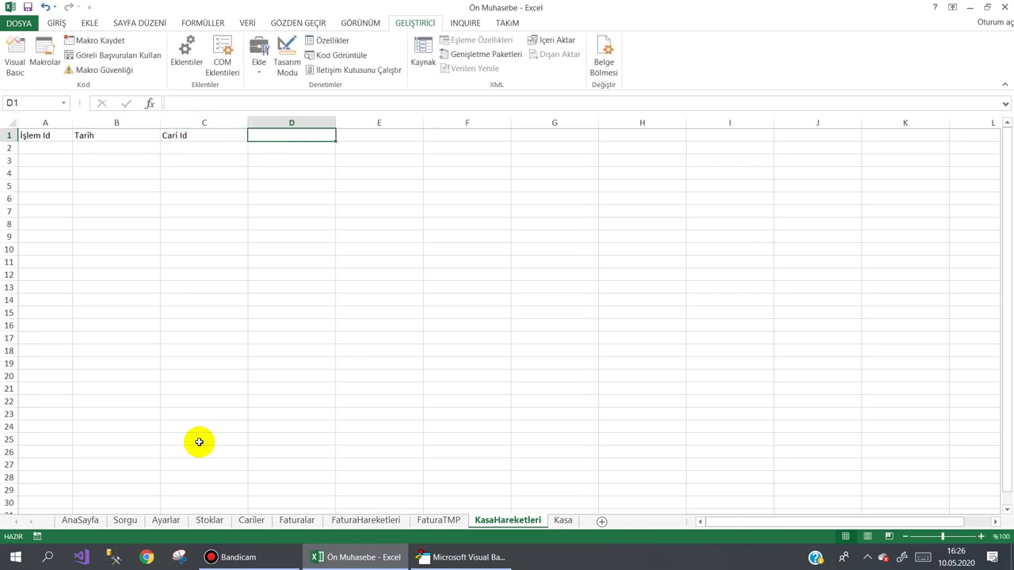
text(Cari Kodu)
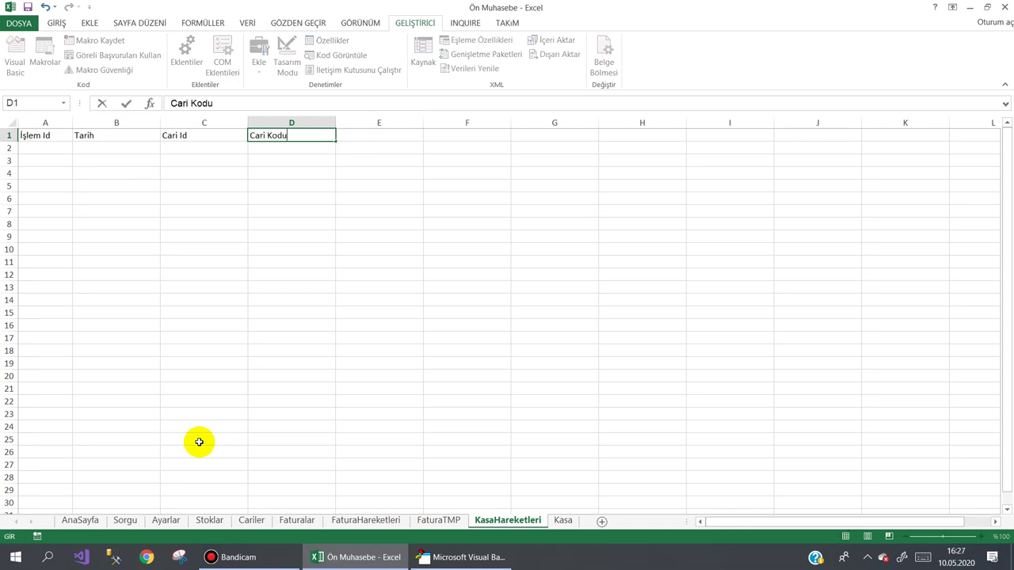
key(Tab)
text(C)
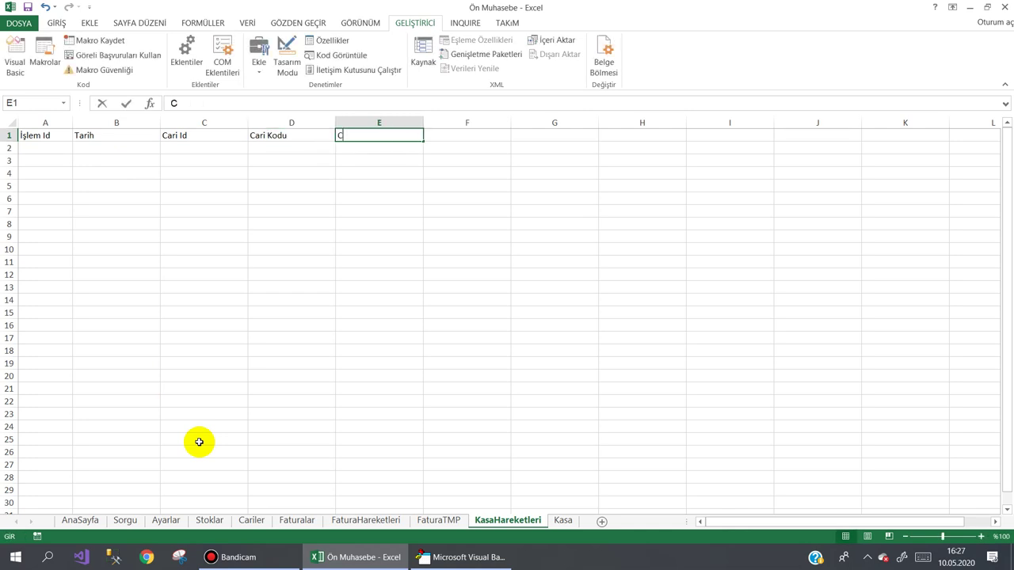
text(ari Un)
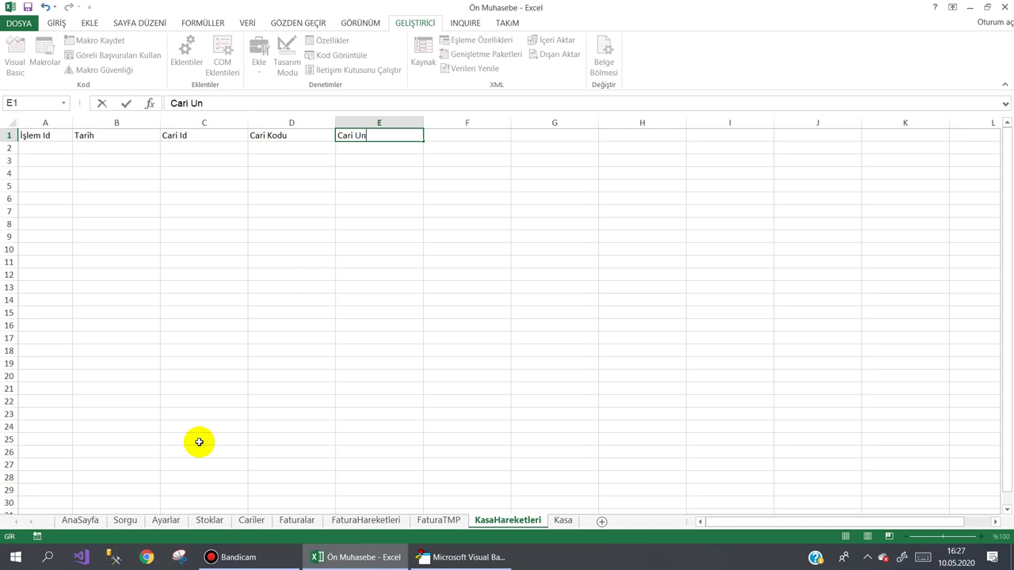
text(vanı)
key(Tab)
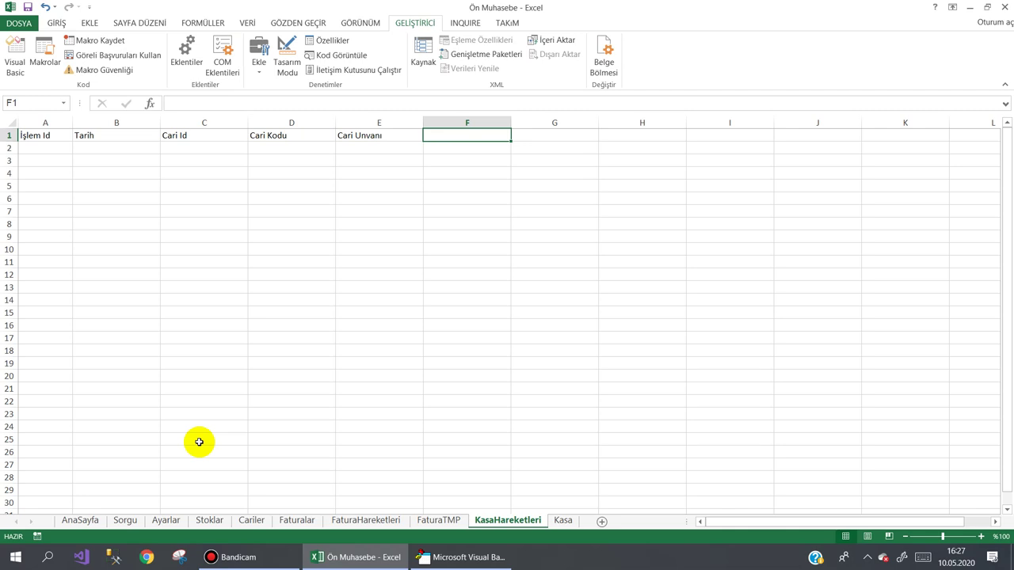
text(T)
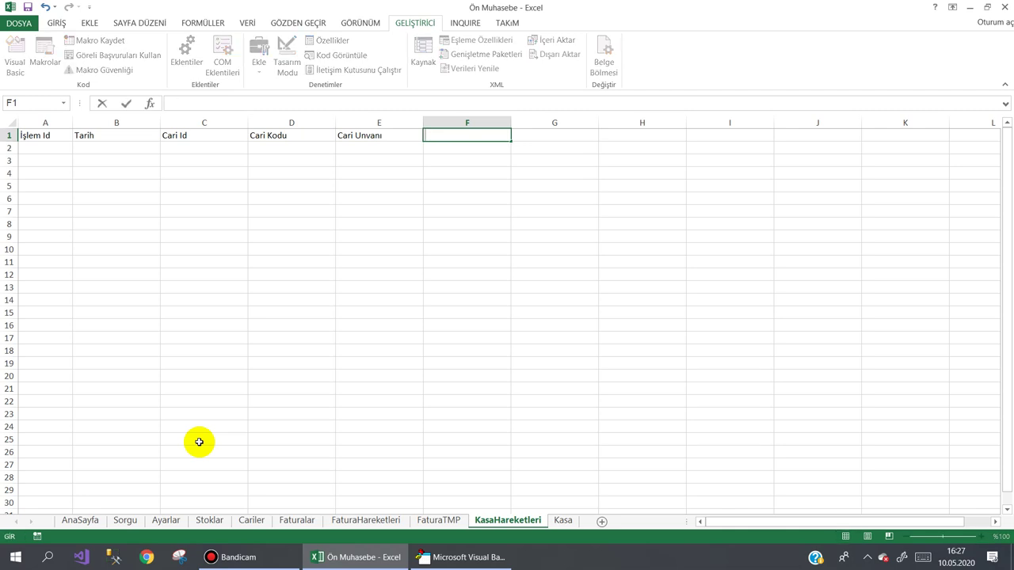
text(Tutar)
key(Left)
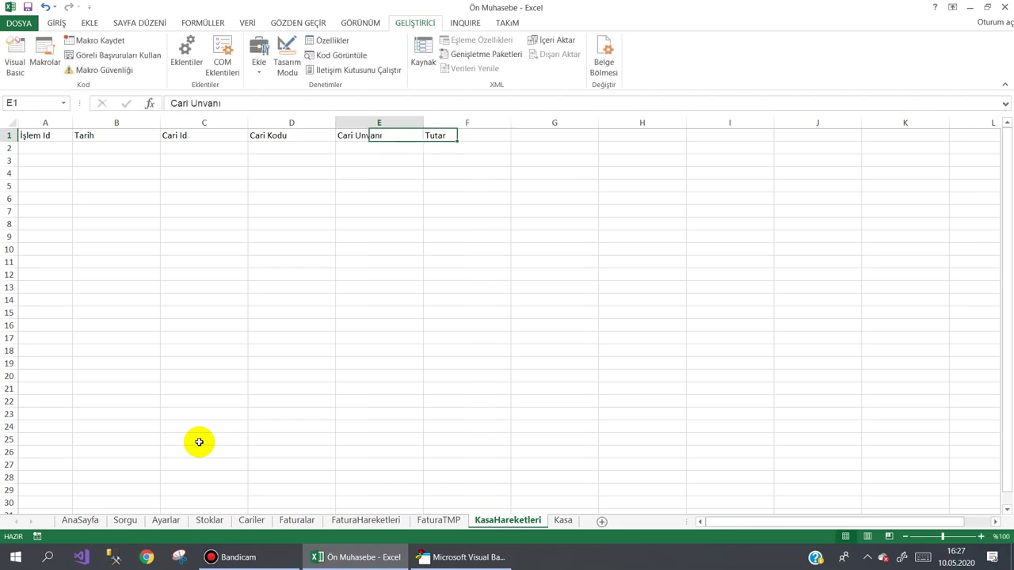
Insert a blank column at C and label it İşlem Tipi
key(Left)
key(Left)
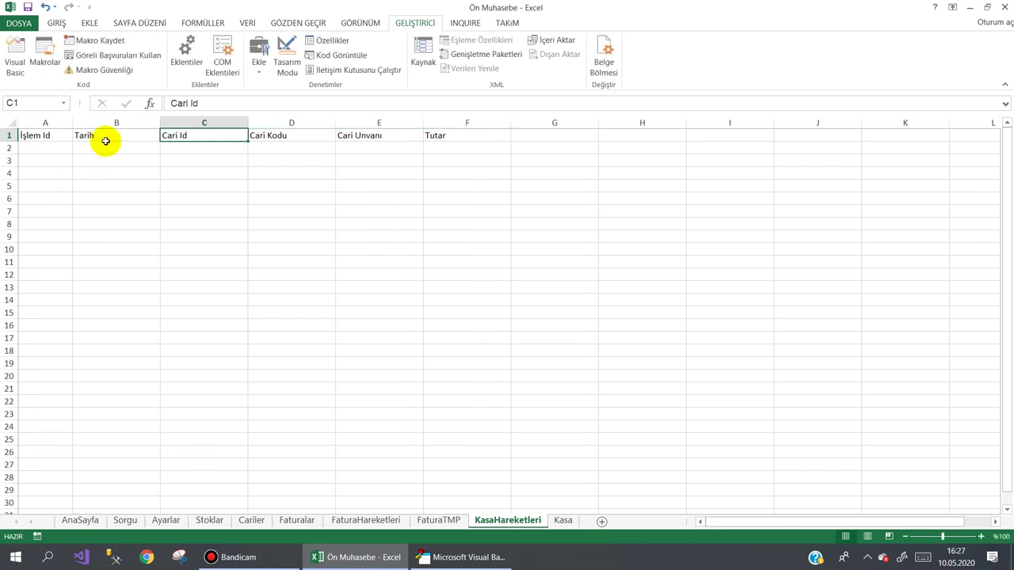
right_click(179, 125)
click(219, 215)
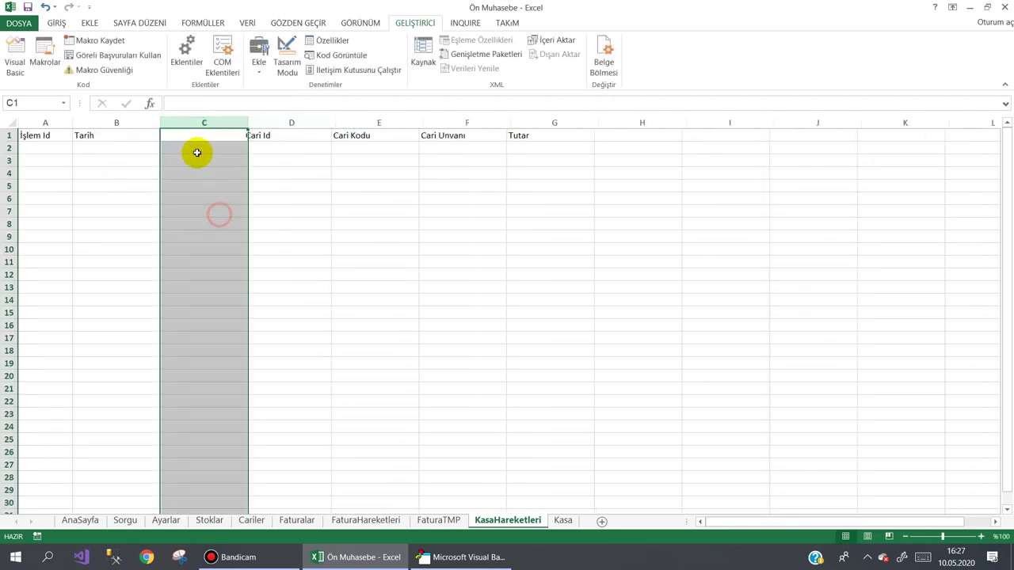
click(197, 137)
text(İ)
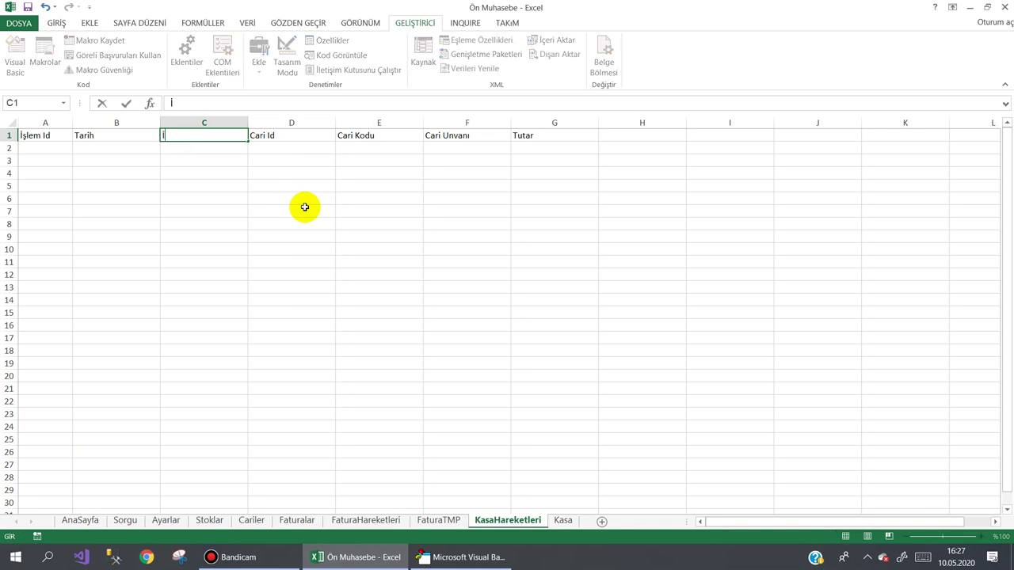
text(şlem Ti)
text(pi)
key(Tab)
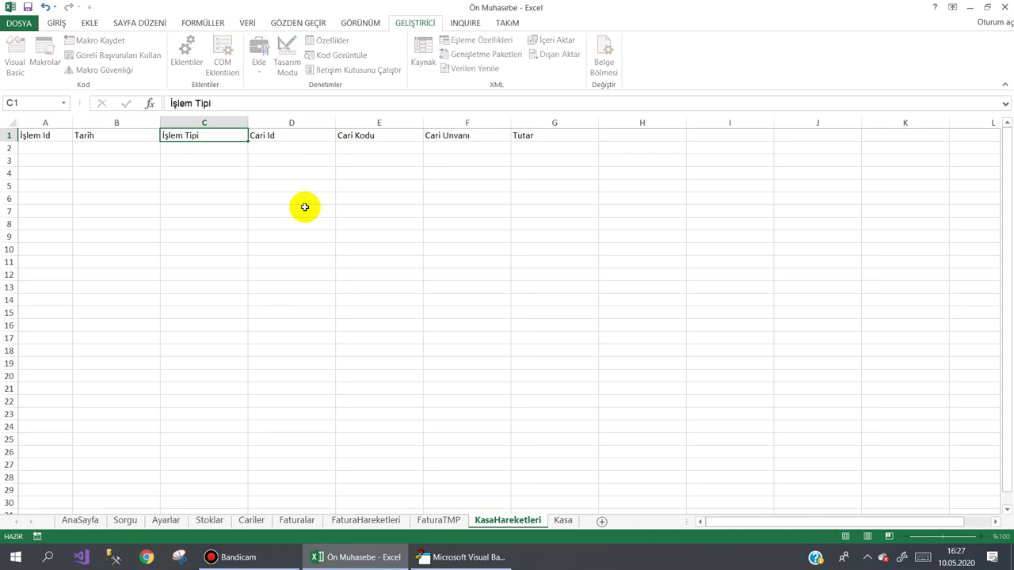
key(Tab)
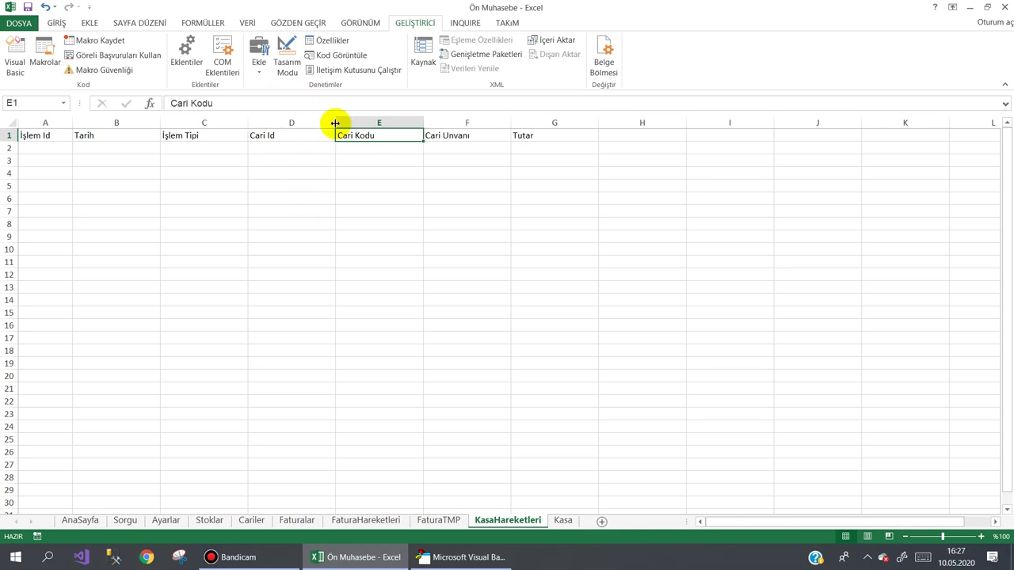
Narrow columns D and G, then add the Açıklama header in H1
drag(335, 123, 309, 125)
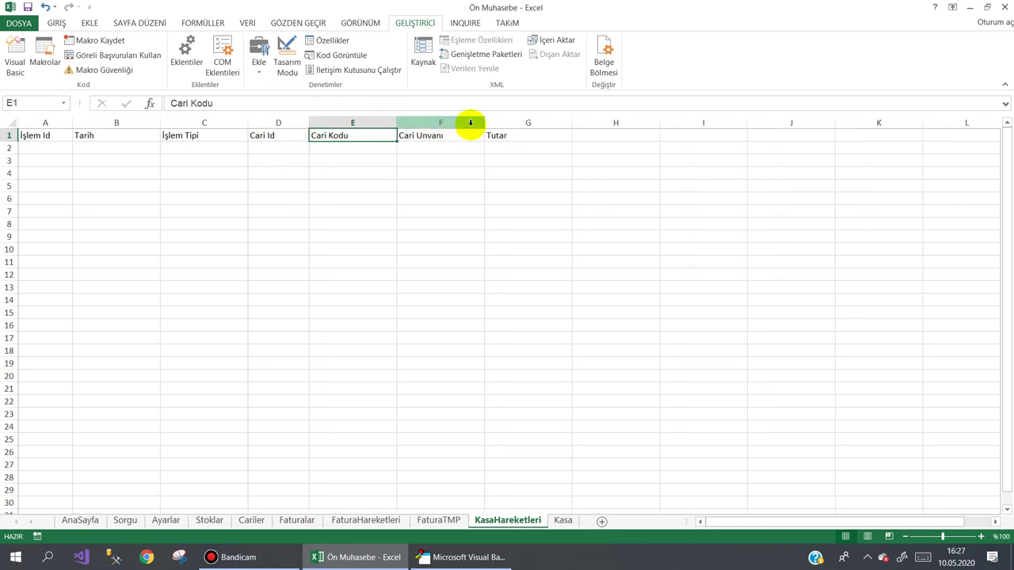
drag(575, 123, 553, 125)
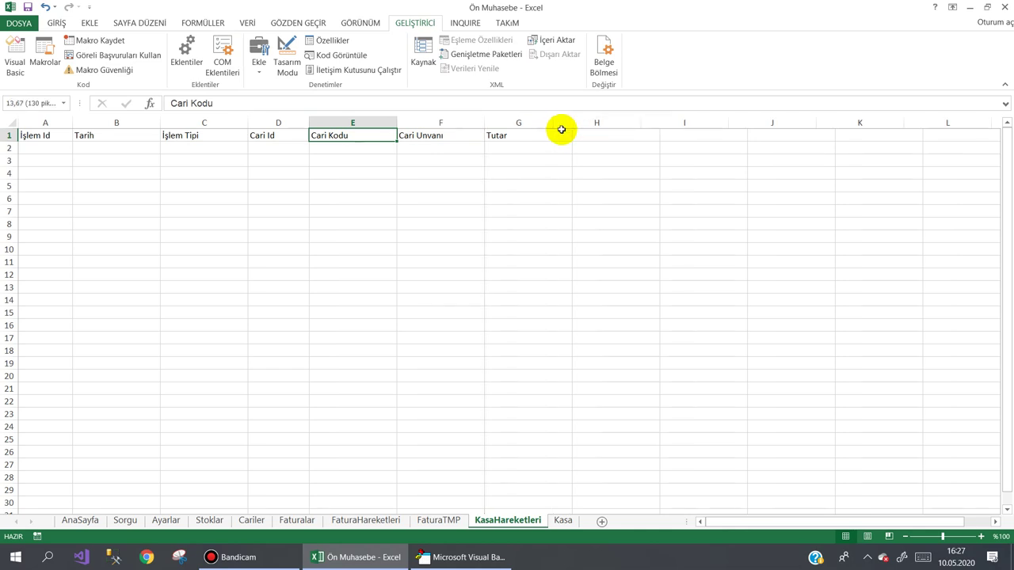
click(594, 135)
text(Aç)
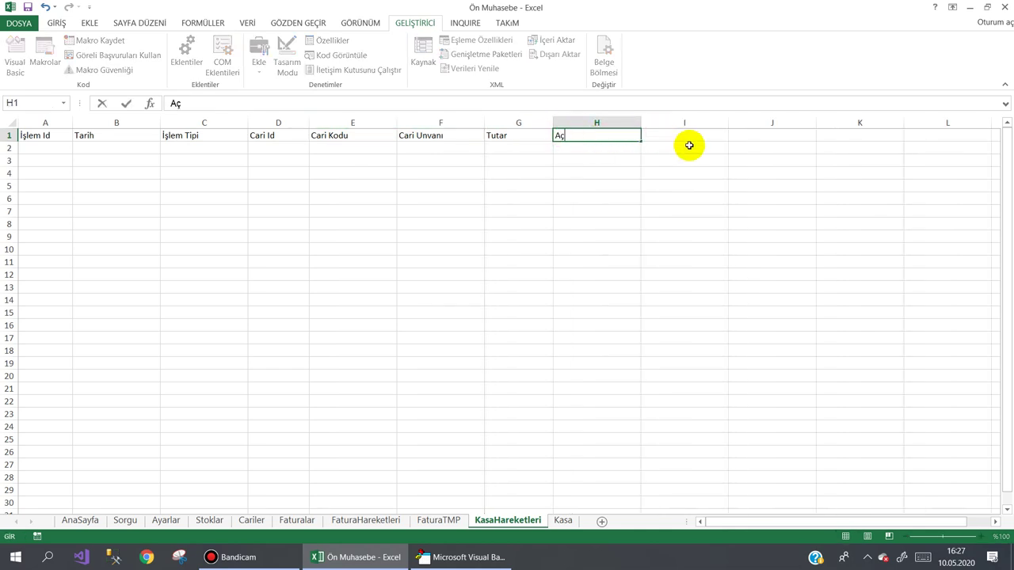
text(ıklama)
key(ctrl+Return)
key(Return)
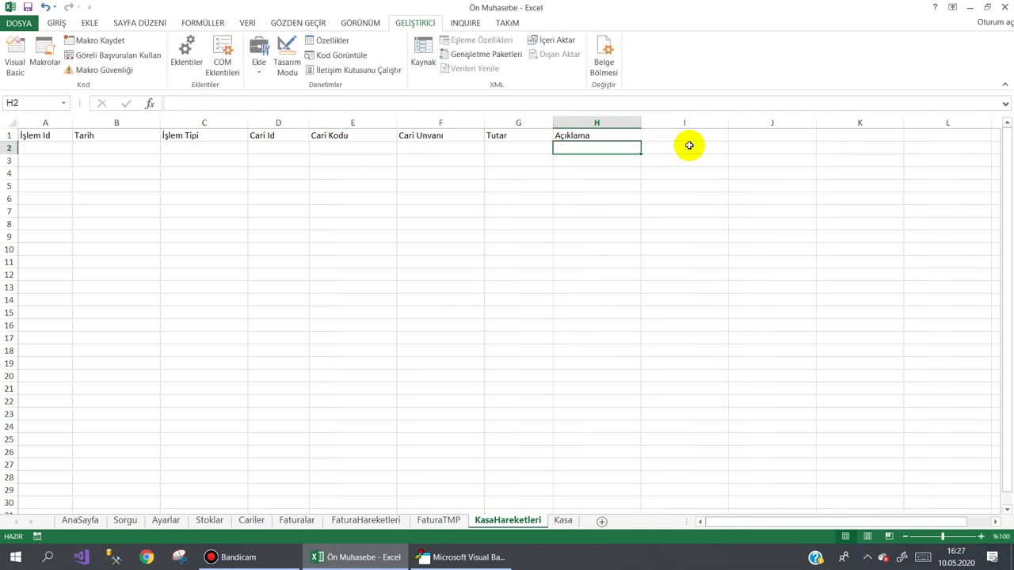
Launch the accounting program from AnaSayfa, open Kasa İşlemleri > Ekle, then close both dialogs
click(451, 557)
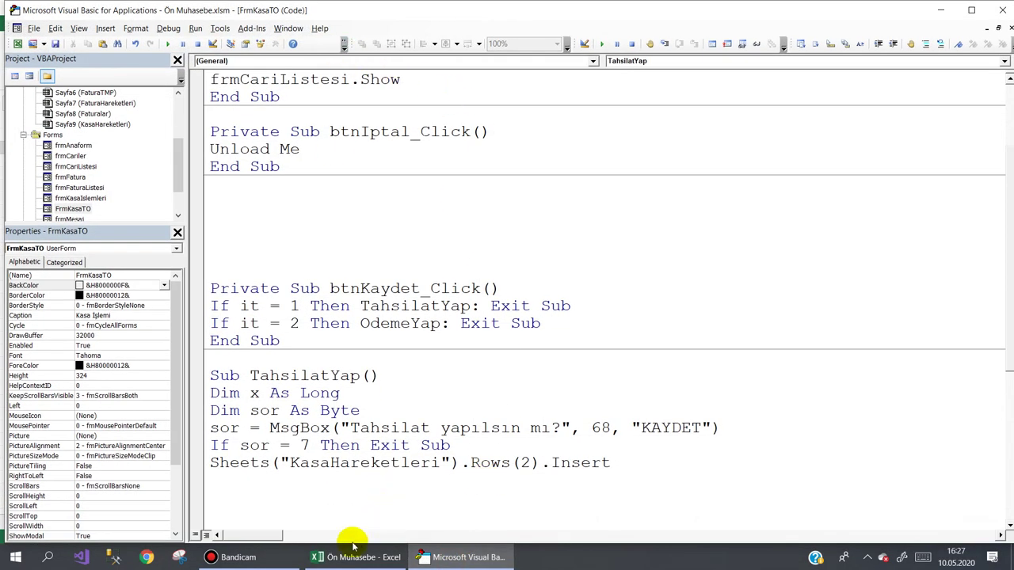
click(333, 557)
click(76, 523)
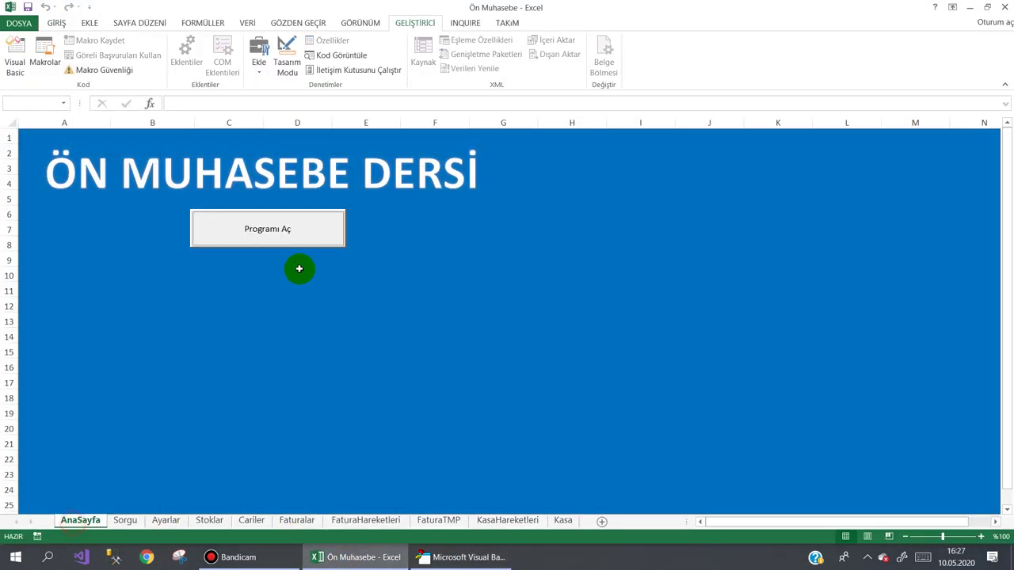
click(303, 225)
mouse_move(547, 103)
click(552, 129)
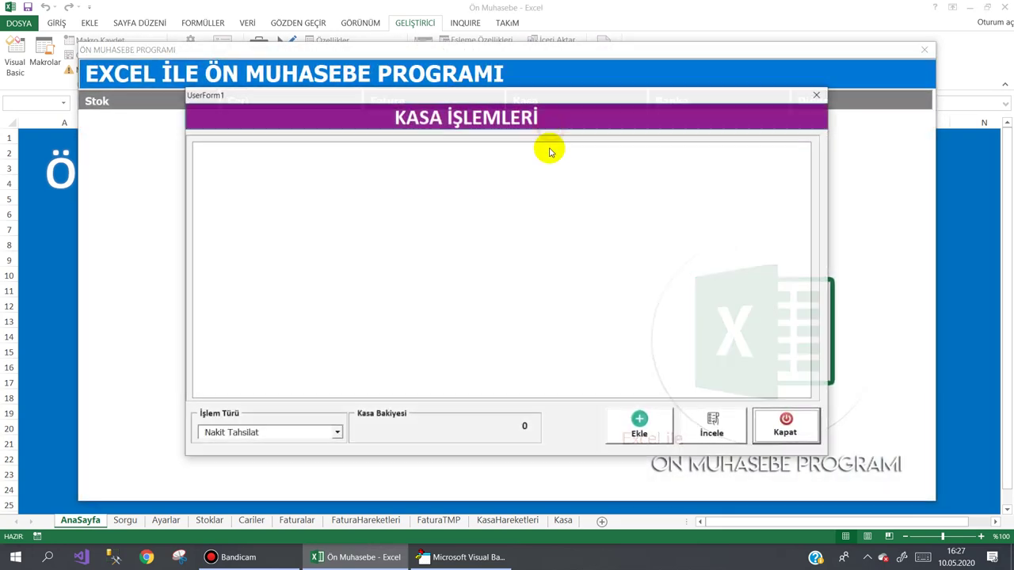
click(635, 421)
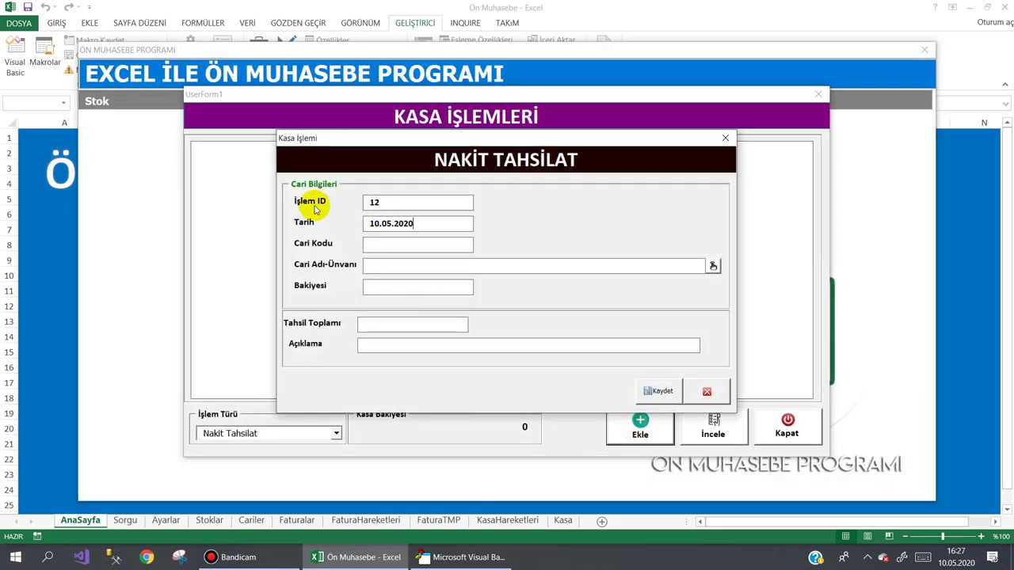
click(708, 392)
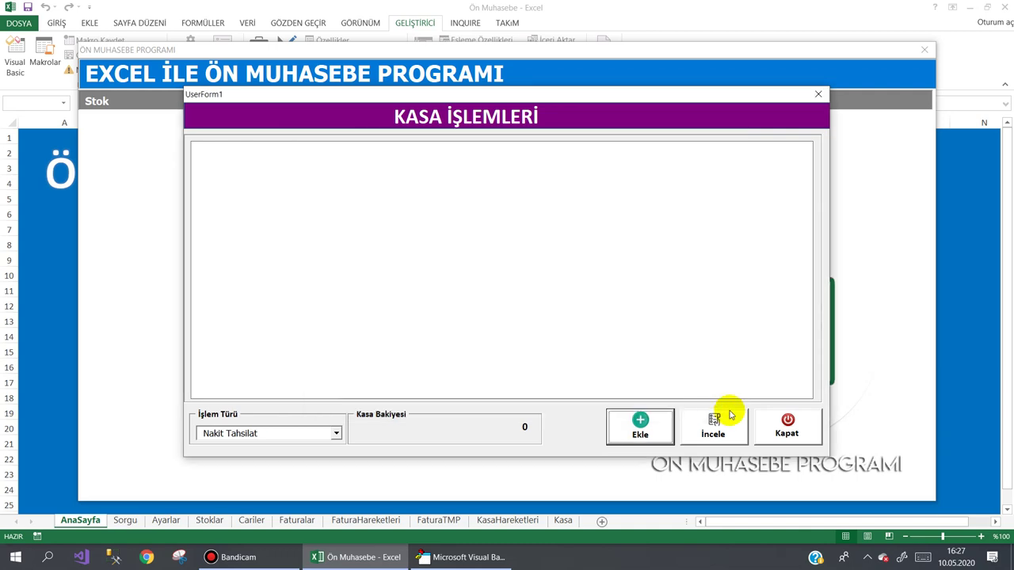
click(785, 426)
Exit the program and check that Ayarlar shows Nakit Tahsilat ID as 11
click(824, 108)
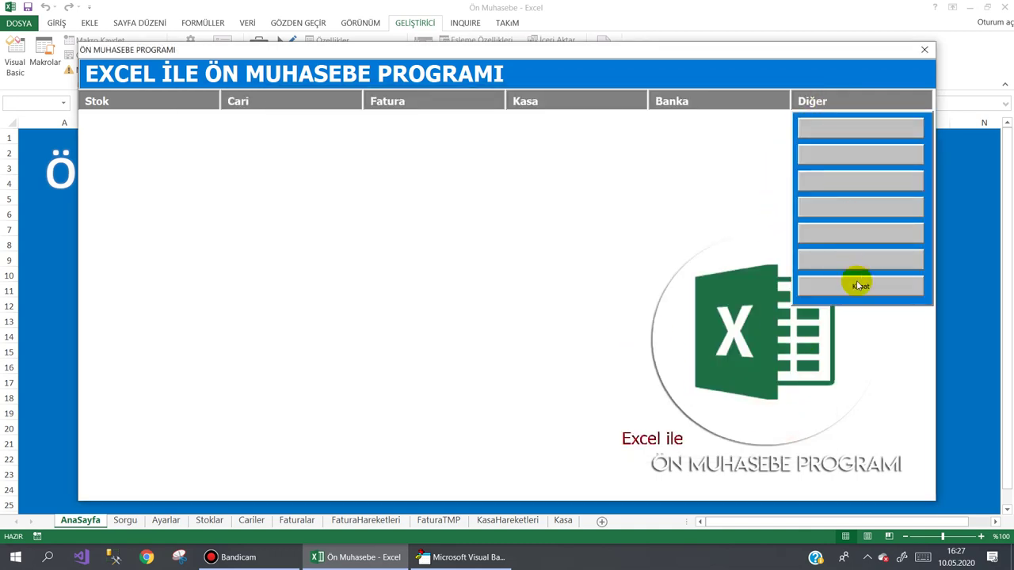
click(856, 280)
click(165, 521)
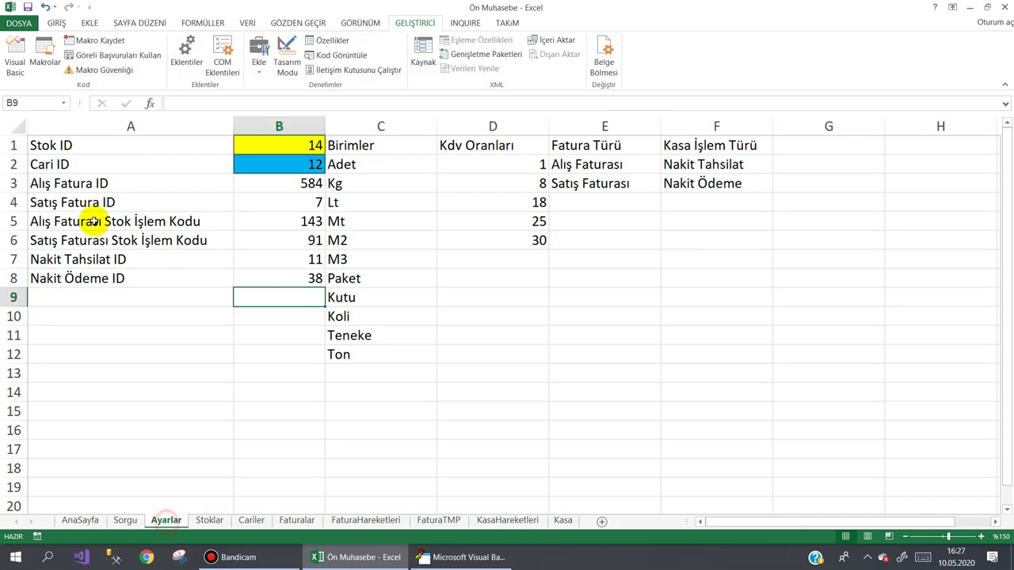
click(71, 259)
click(291, 259)
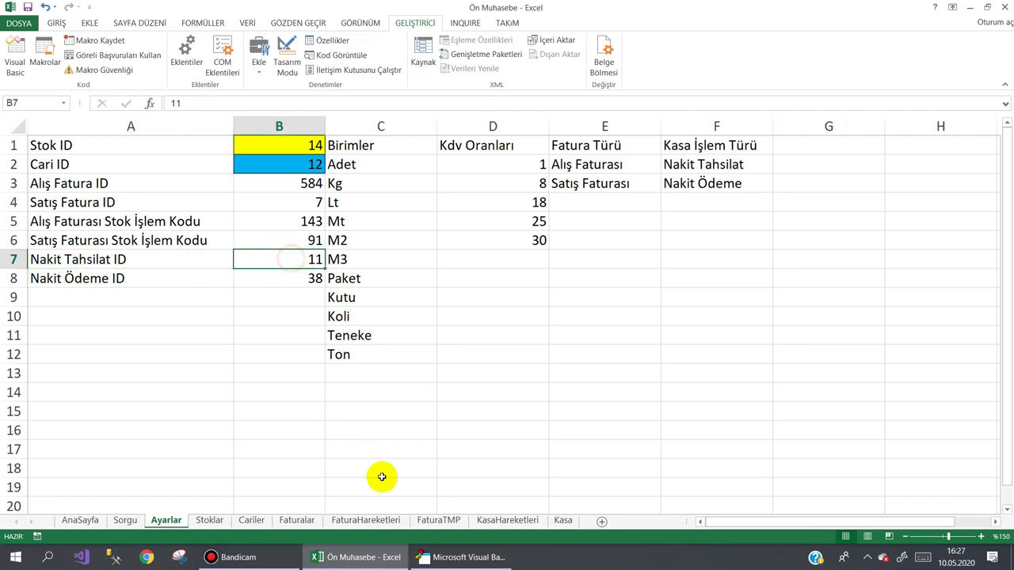
click(449, 559)
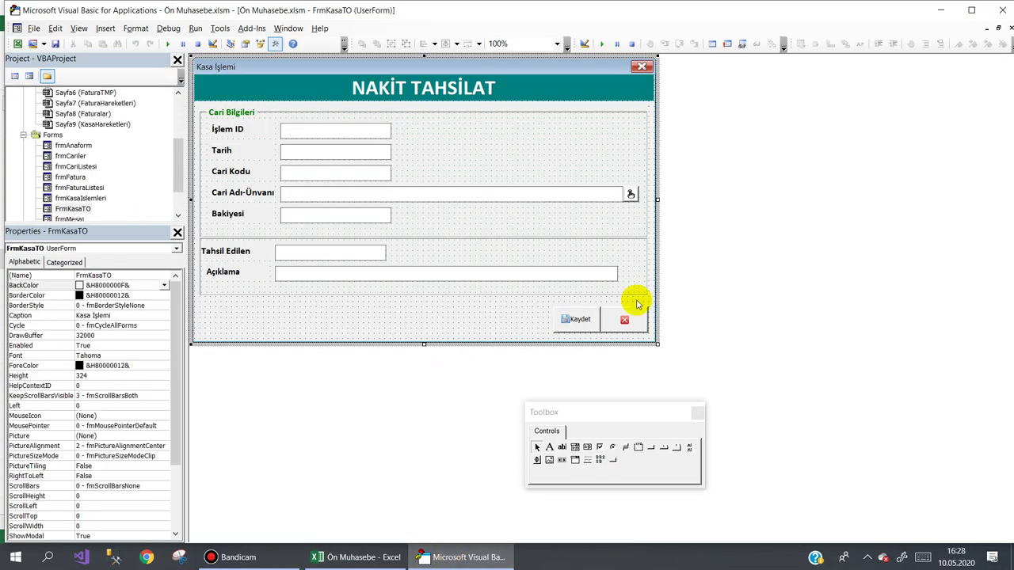
Open the Kaydet button's TahsilatYap code and shrink the editor to a smaller window
double_click(574, 318)
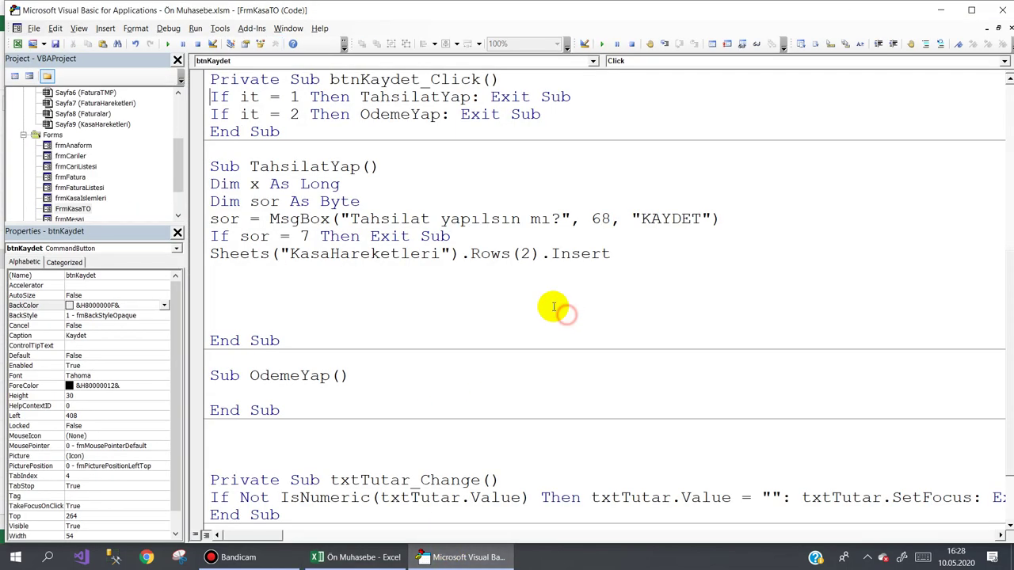
click(215, 267)
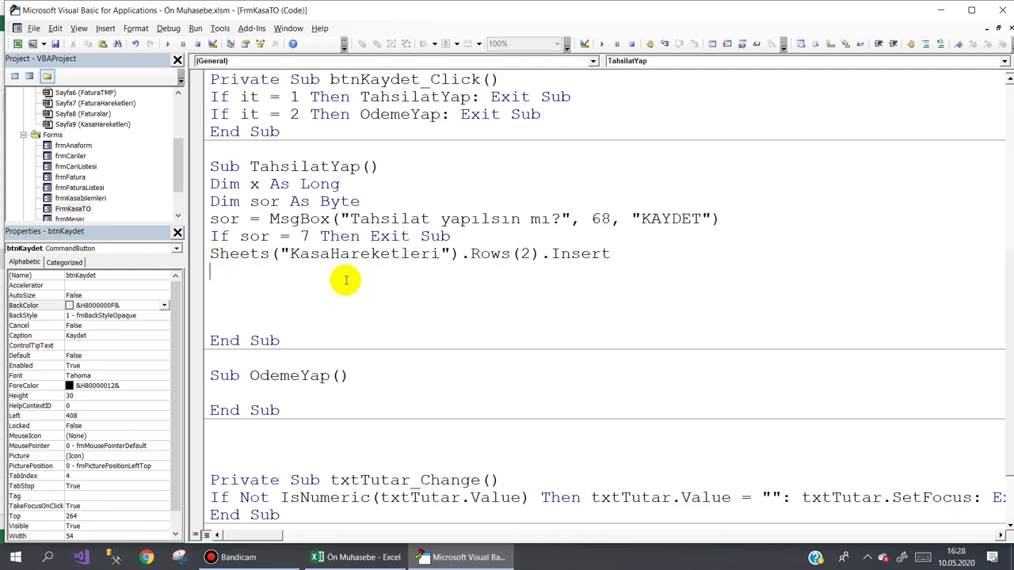
mouse_move(407, 11)
mouse_down()
mouse_move(428, 194)
mouse_move(569, 115)
mouse_up()
Position the editor below the KasaHareketleri header row, cursor after the row insert line
click(99, 388)
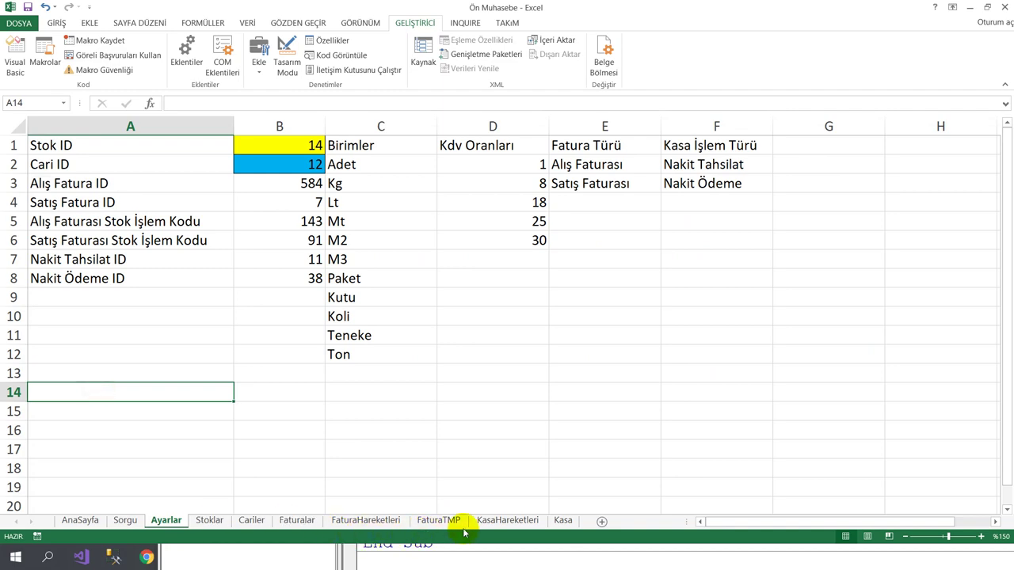
click(507, 520)
click(383, 559)
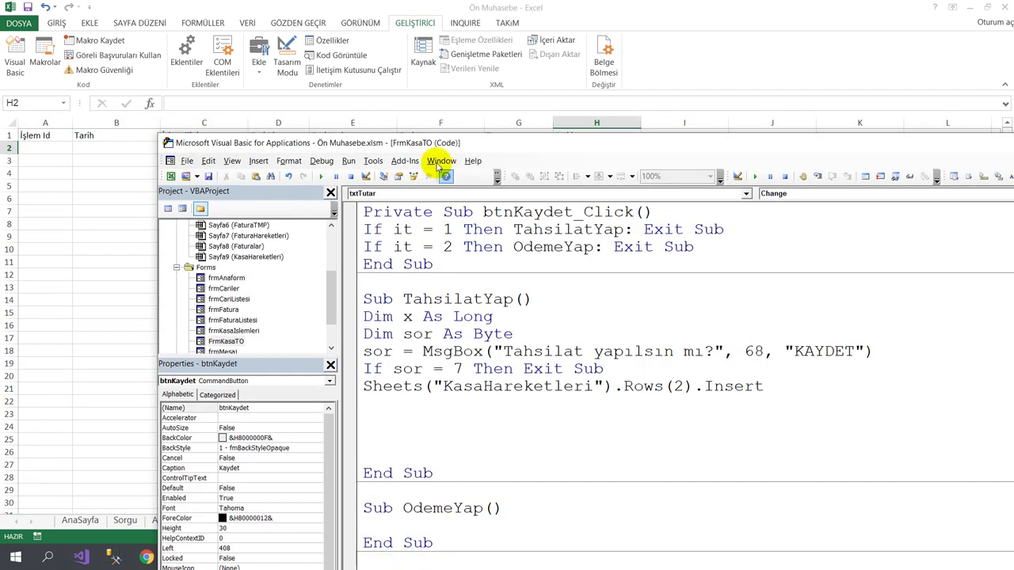
drag(485, 142, 336, 165)
click(220, 424)
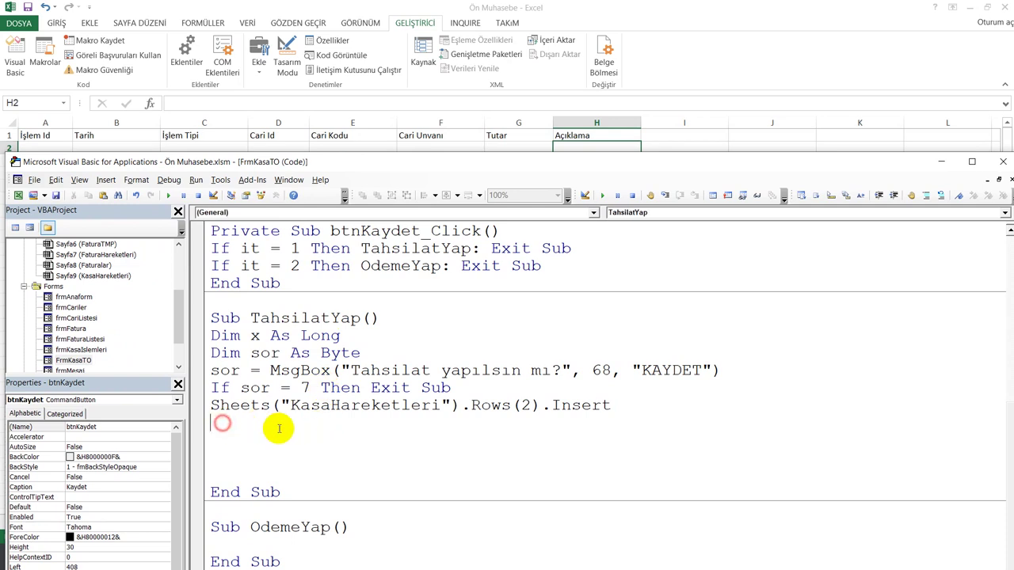
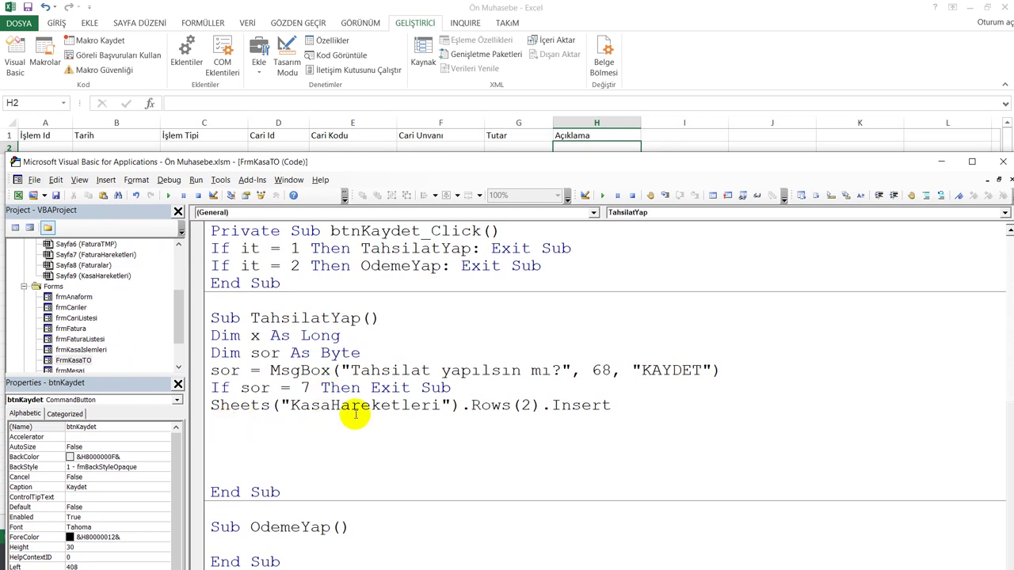
Begin a Sheets( reference and select the existing Sheets("KasaHareketleri") reference
text(she)
key(ctrl+space)
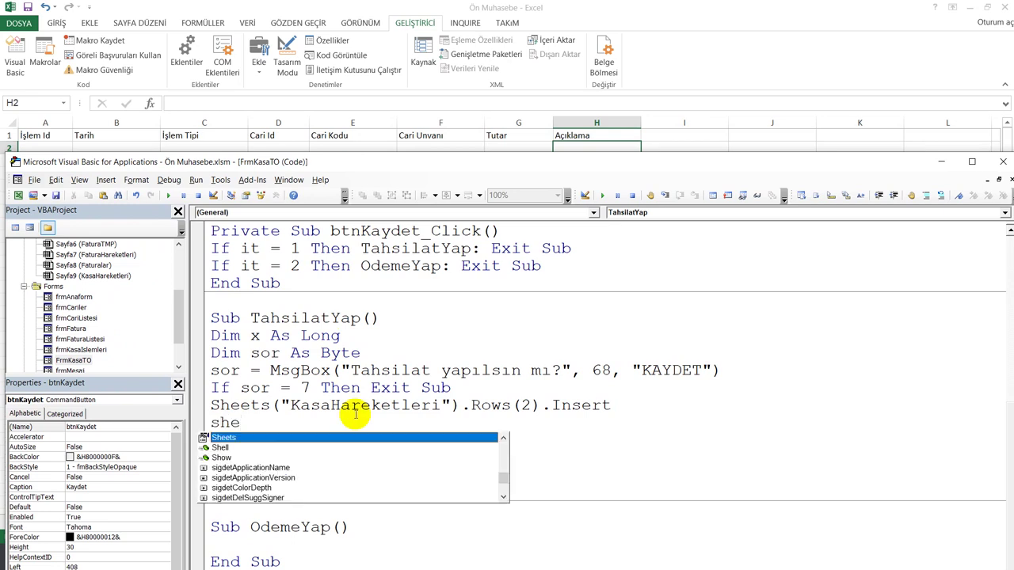
key(Escape)
key(ctrl+space)
text(()
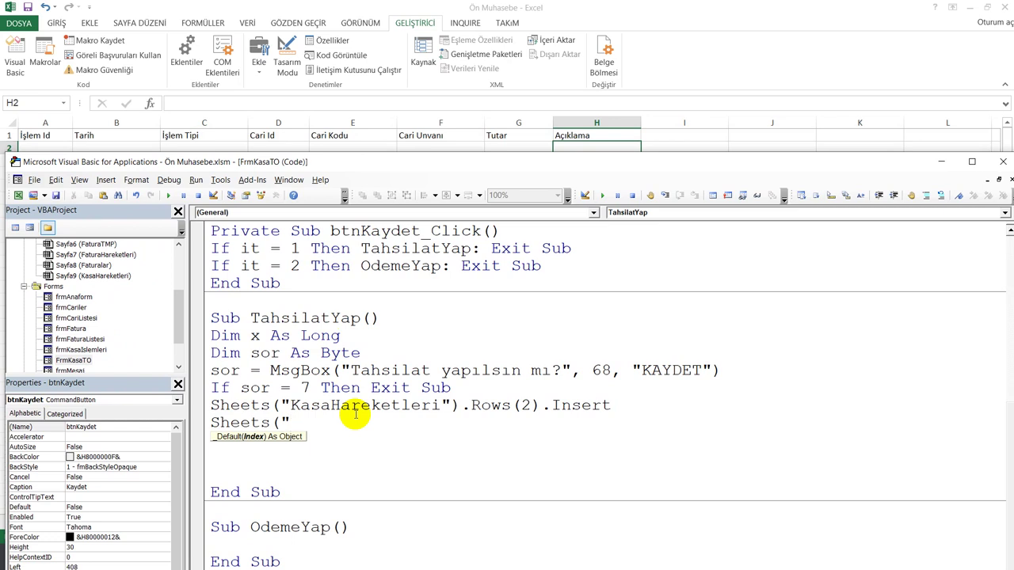
drag(460, 407, 203, 409)
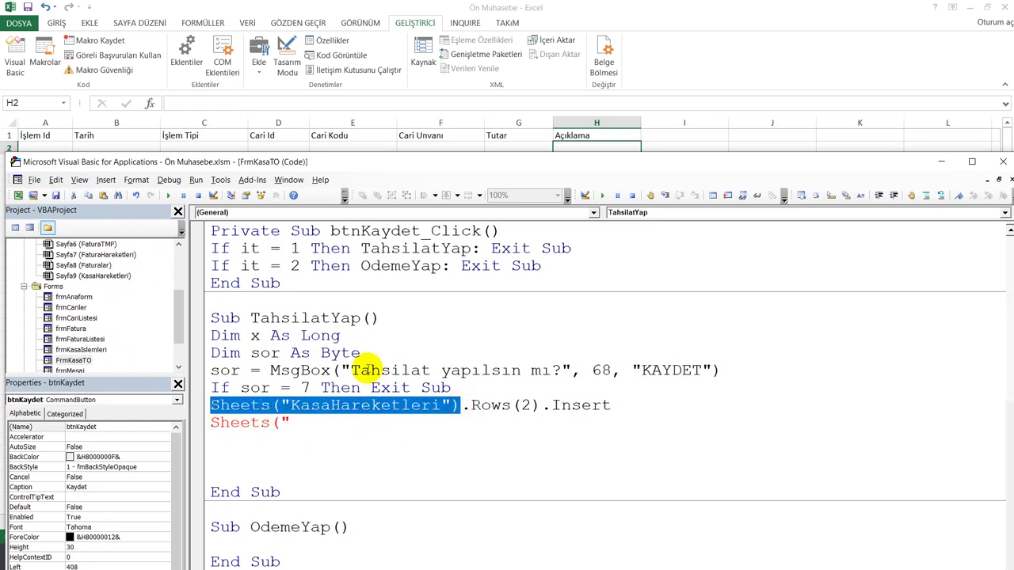
Add Dim kh As Worksheet on a new line above the MsgBox line
click(404, 369)
key(Home)
key(Return)
key(Up)
text(dim kh)
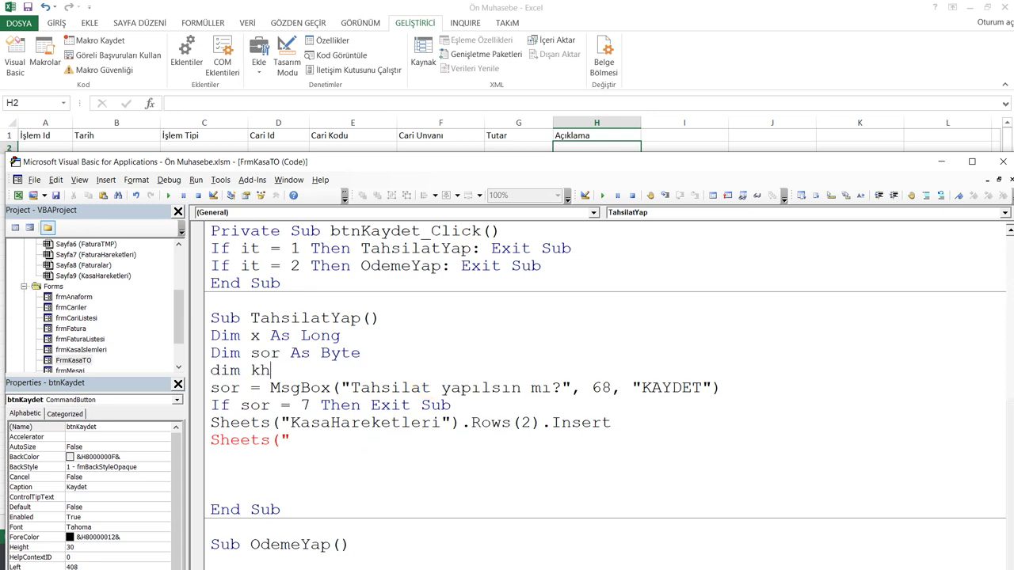
text( as wo)
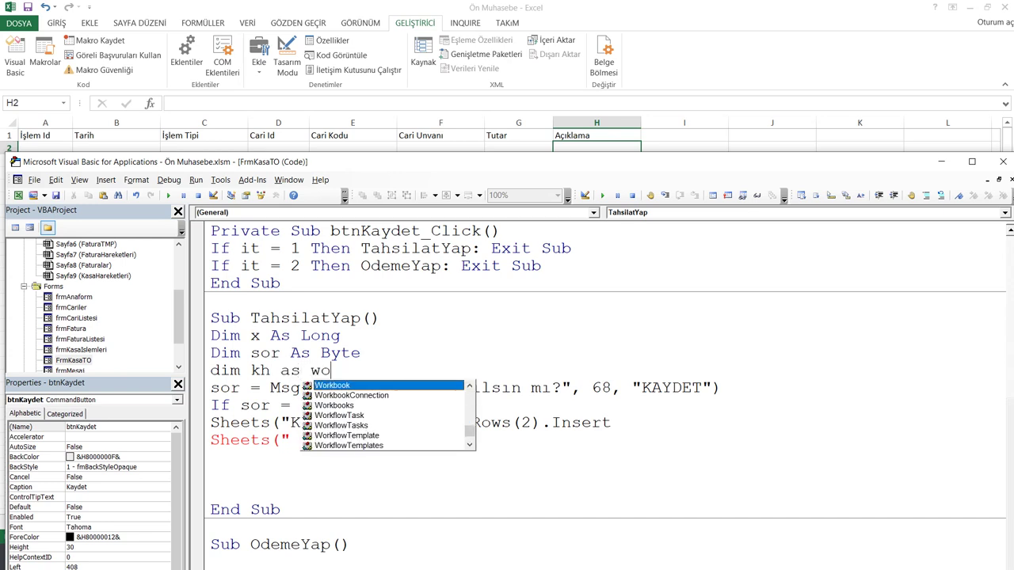
text(rks)
key(Tab)
key(Return)
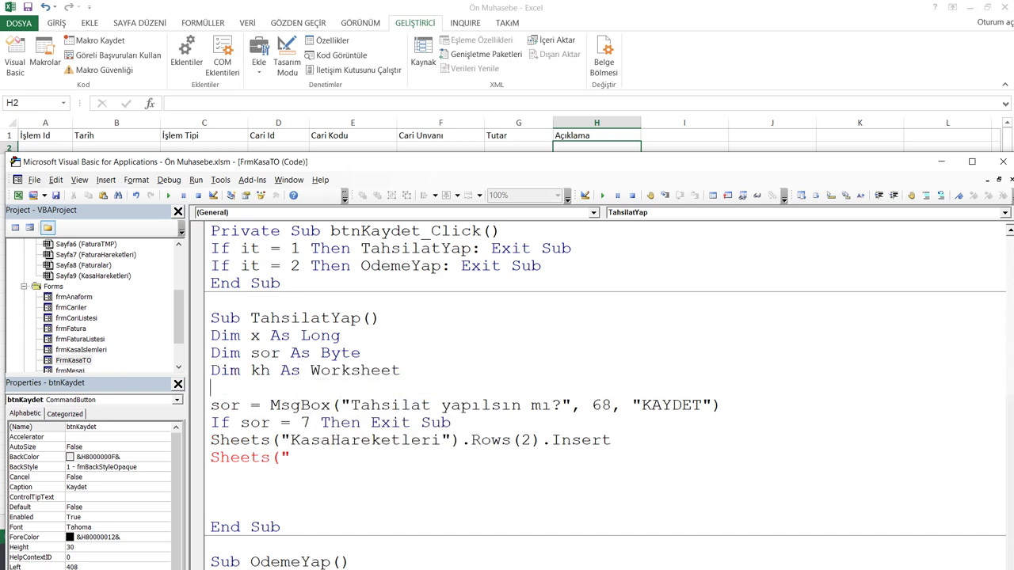
Add Set kh = Sheets("KasaHareketleri") by reusing the copied sheet reference
text(set)
text( kh=)
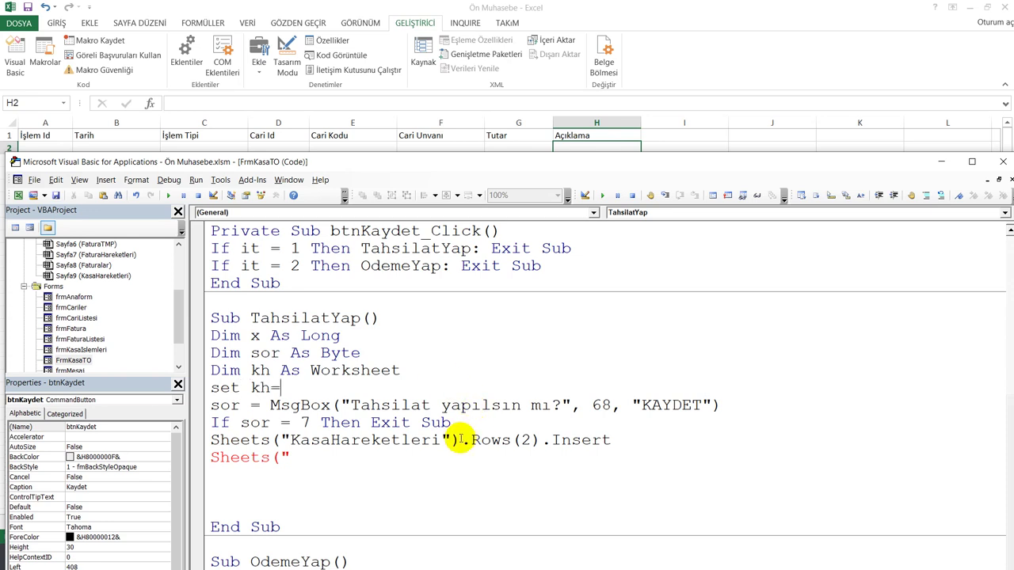
drag(459, 439, 180, 440)
key(ctrl+c)
click(307, 387)
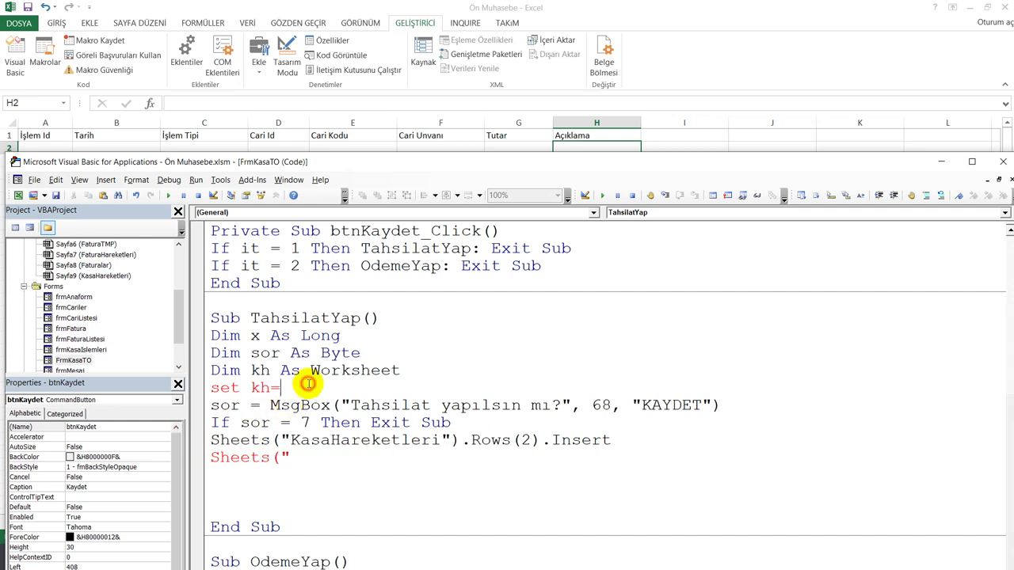
key(ctrl+v)
click(336, 468)
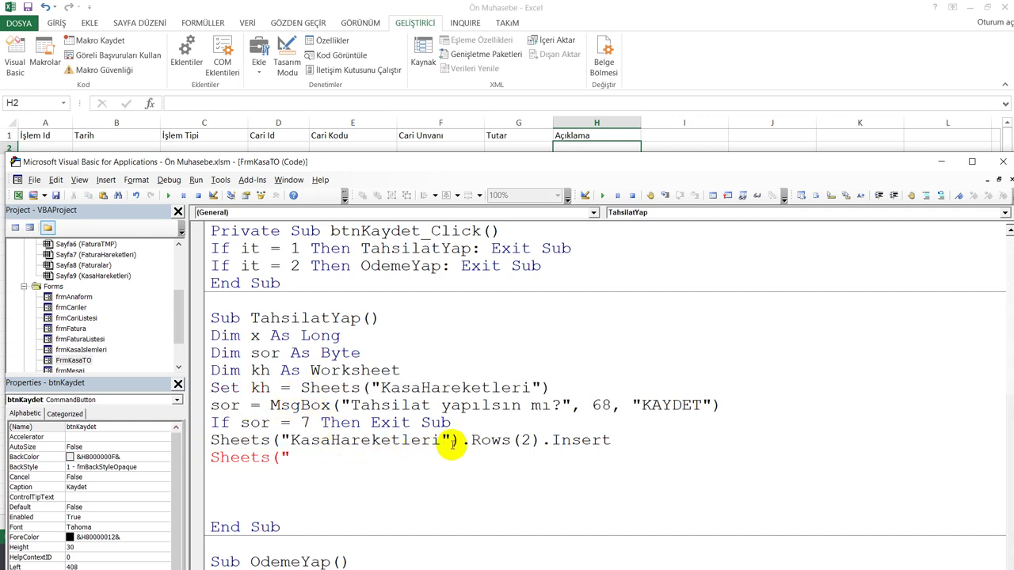
Change the insert to kh.Rows(2).Insert and start kh.Range("A2").Value = txt
mouse_move(461, 440)
mouse_down()
mouse_move(202, 424)
mouse_move(194, 436)
mouse_up()
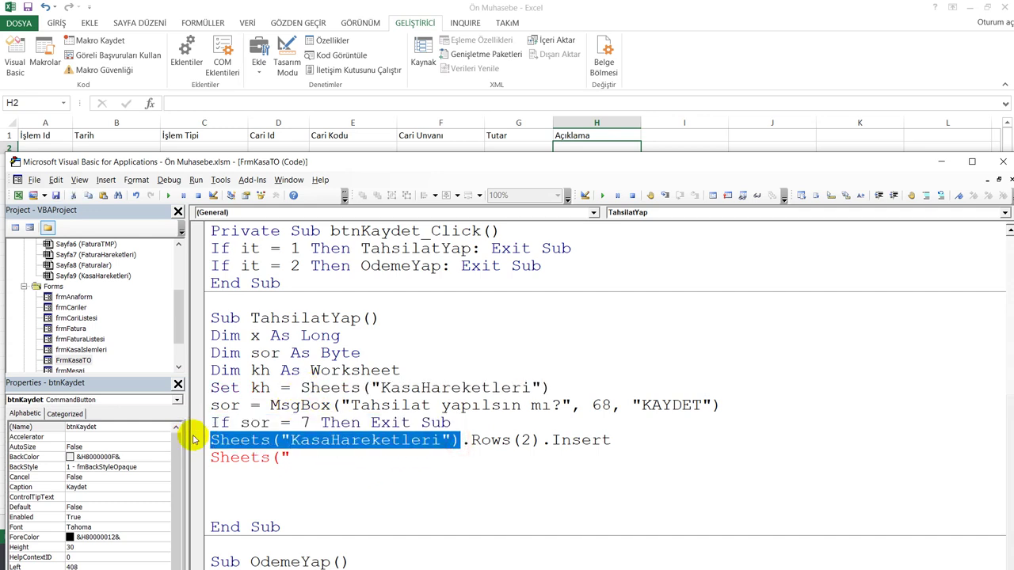
key(Delete)
text(kh)
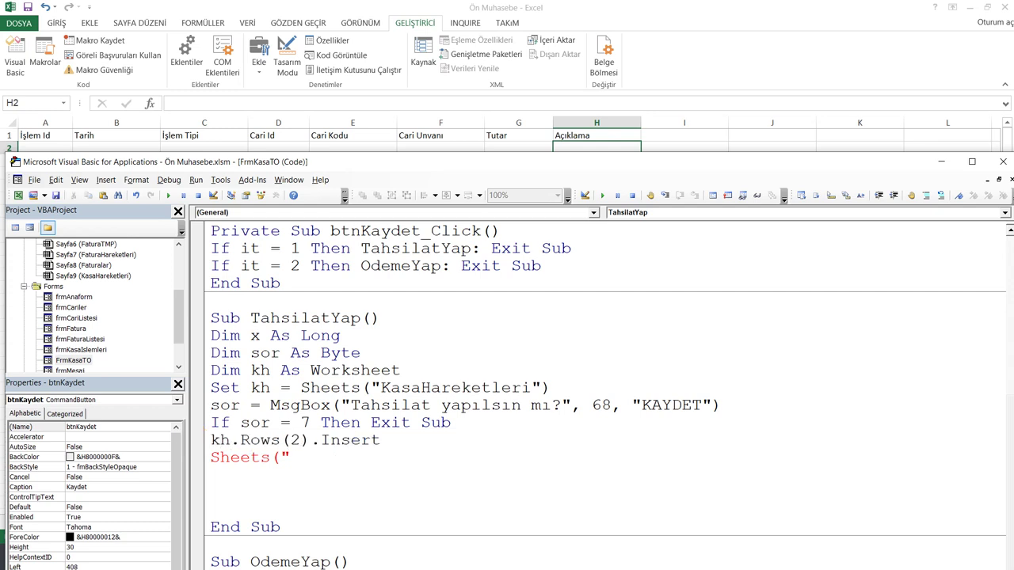
key(shift+End)
key(Delete)
text(h.ra)
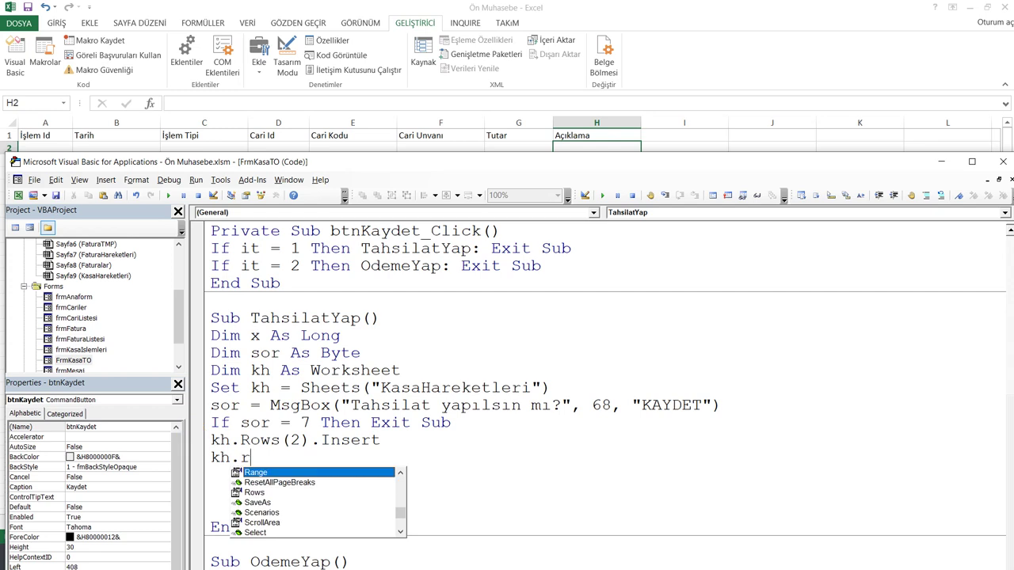
text(n)
key(Tab)
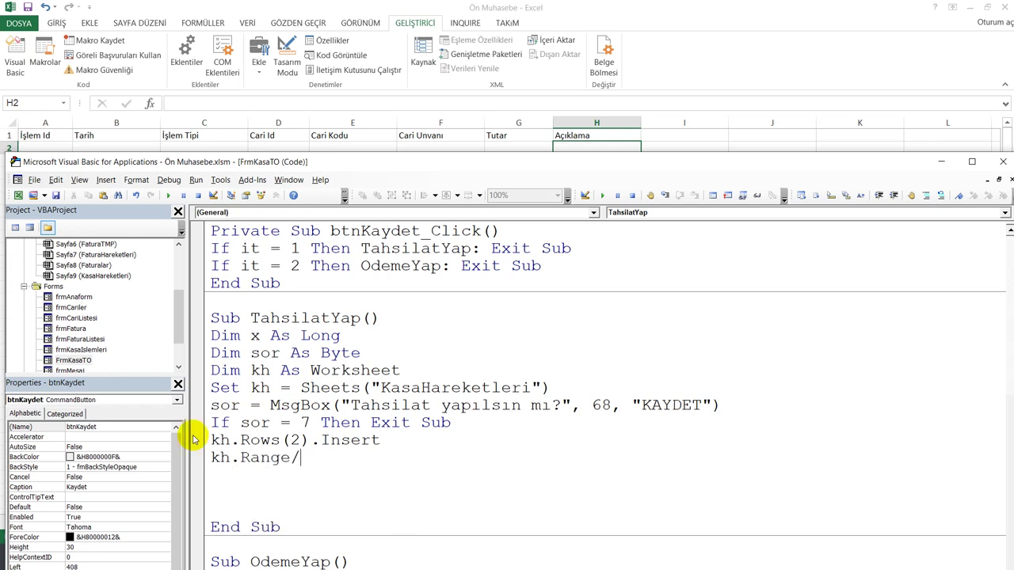
text(()
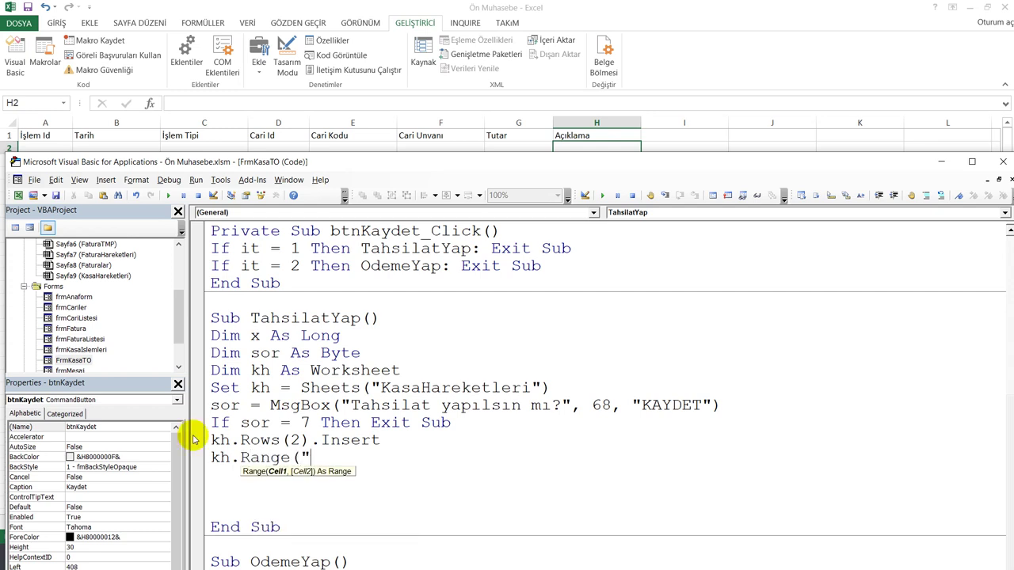
text(A2")
text().valu)
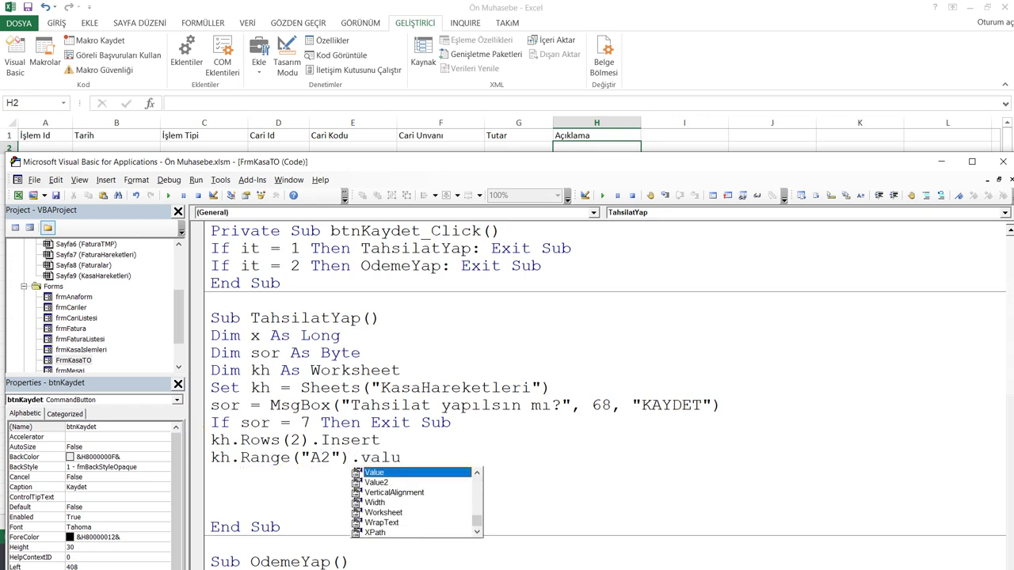
text(=txt)
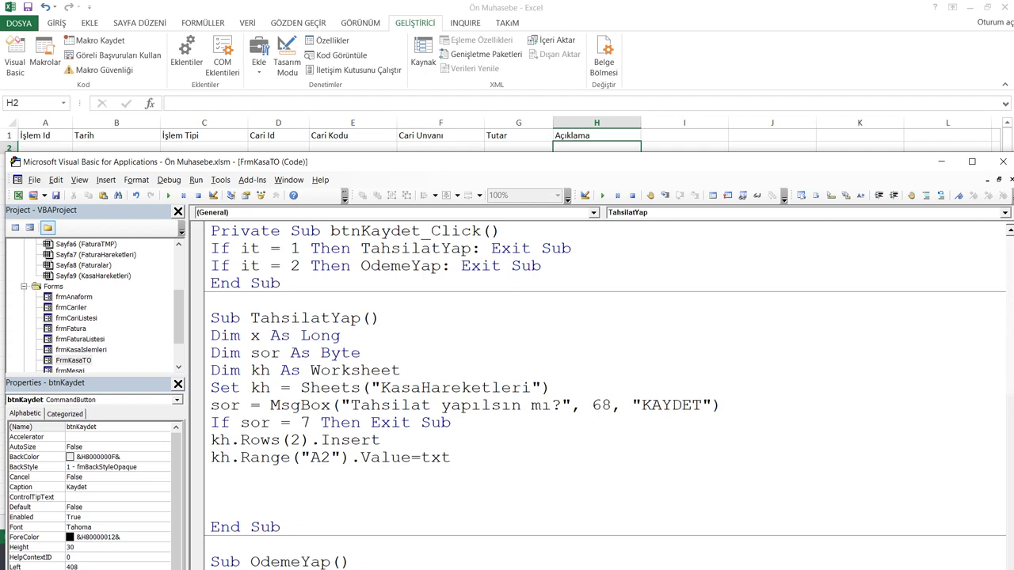
Check the İşlem ID box name, then complete the line as kh.Range("A2").Value = txtIslemId.Value
double_click(73, 361)
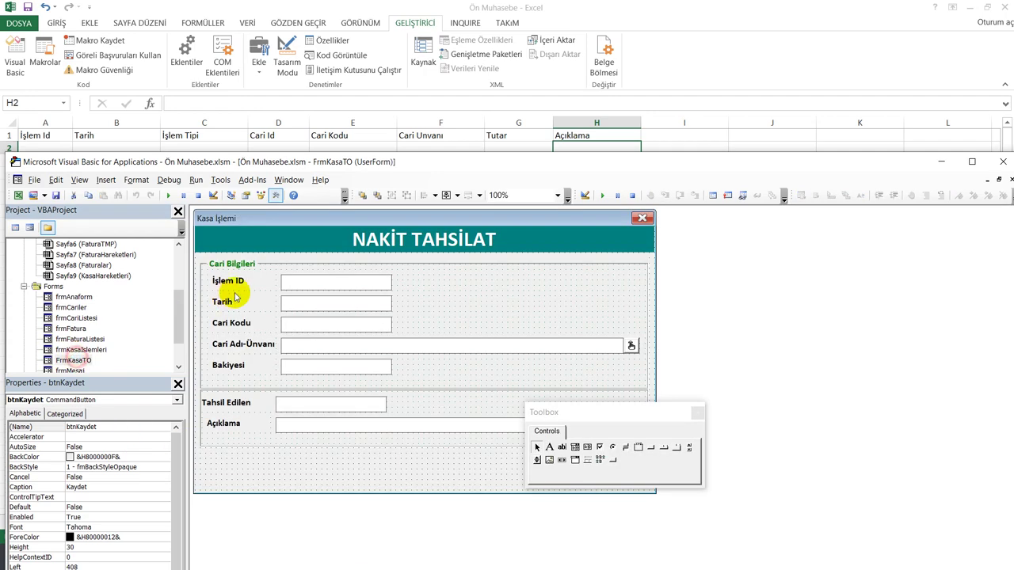
click(302, 287)
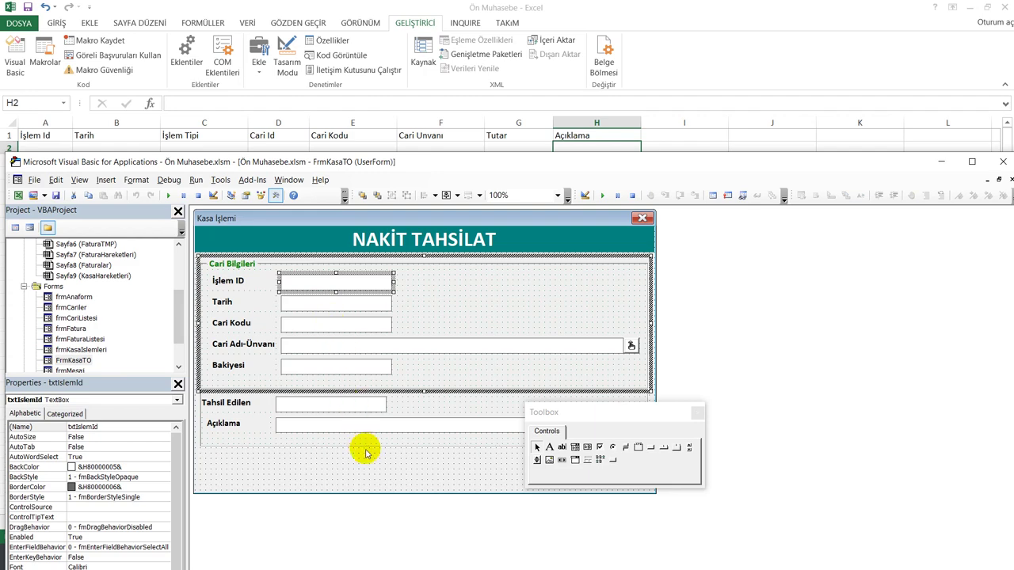
drag(589, 414, 849, 305)
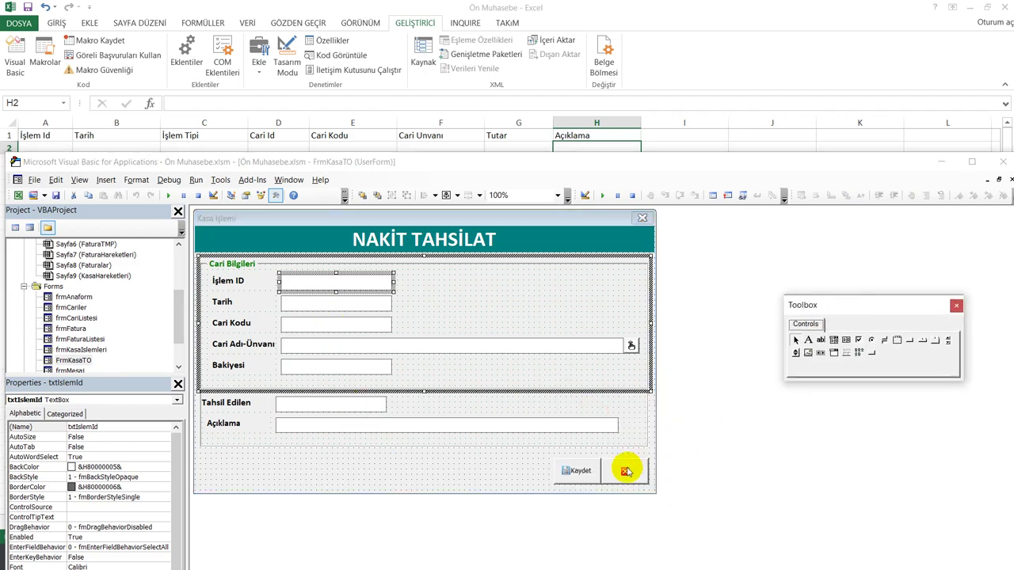
double_click(574, 464)
click(488, 458)
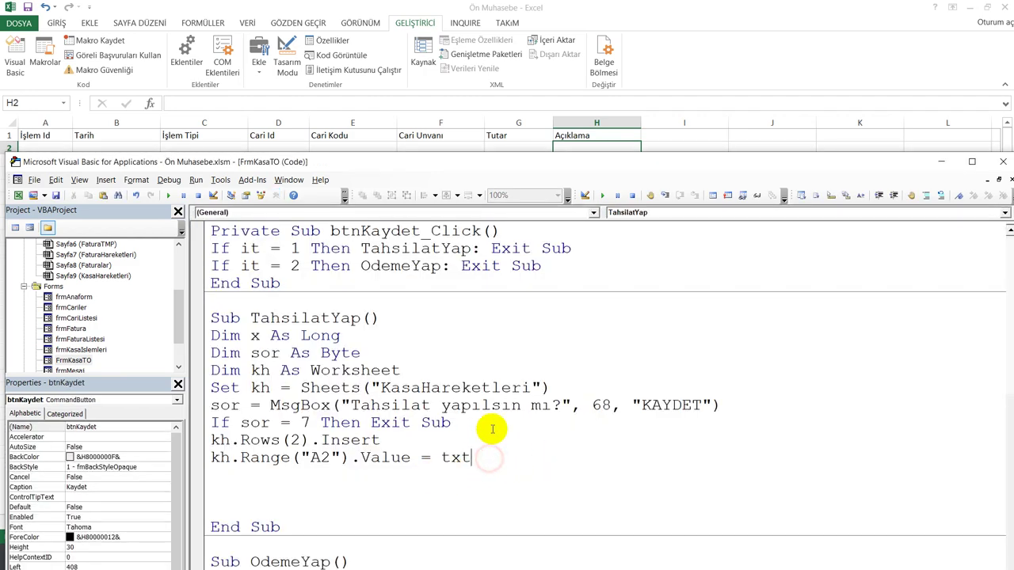
text(I)
key(ctrl+space)
key(Down)
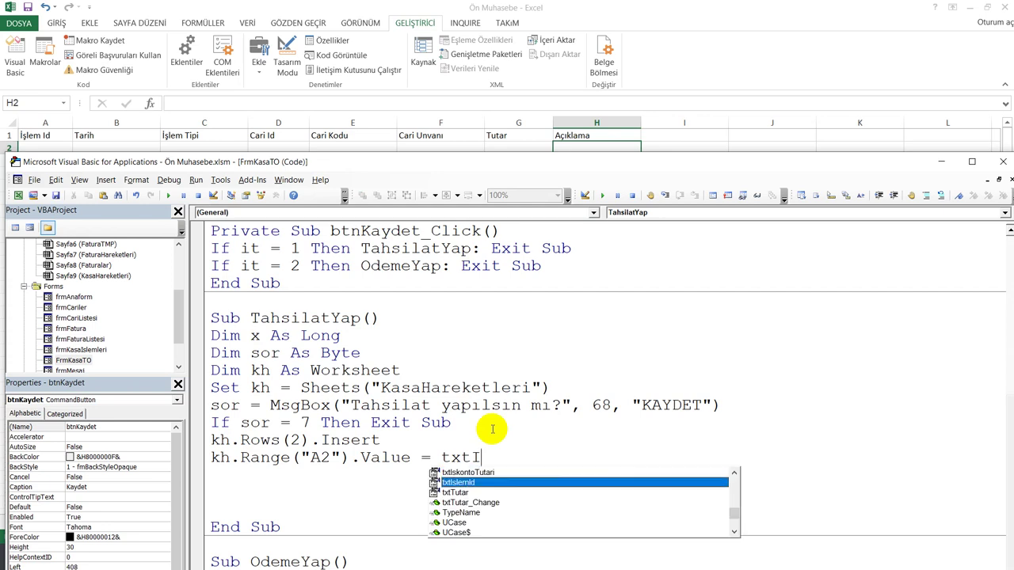
text(.V)
key(Tab)
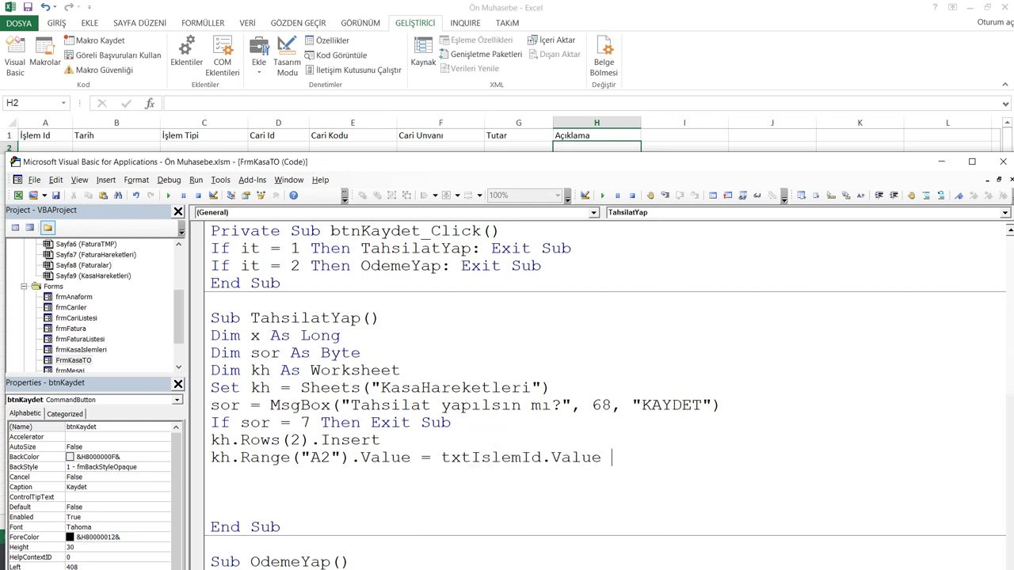
key(Return)
Copy the A2 assignment line and paste it into eight identical lines
key(shift+Up)
key(ctrl+c)
key(ctrl+v)
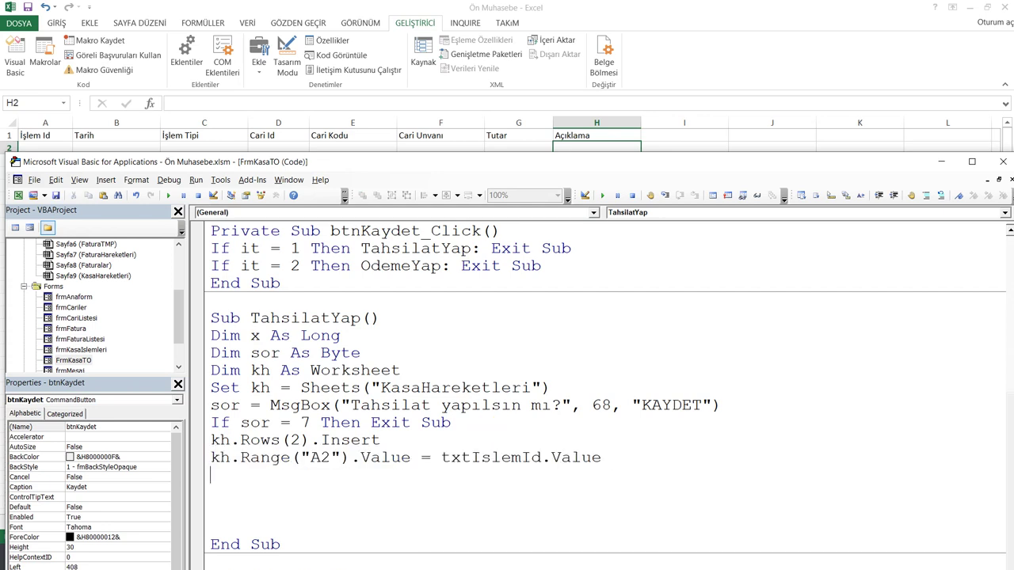
key(ctrl+v)
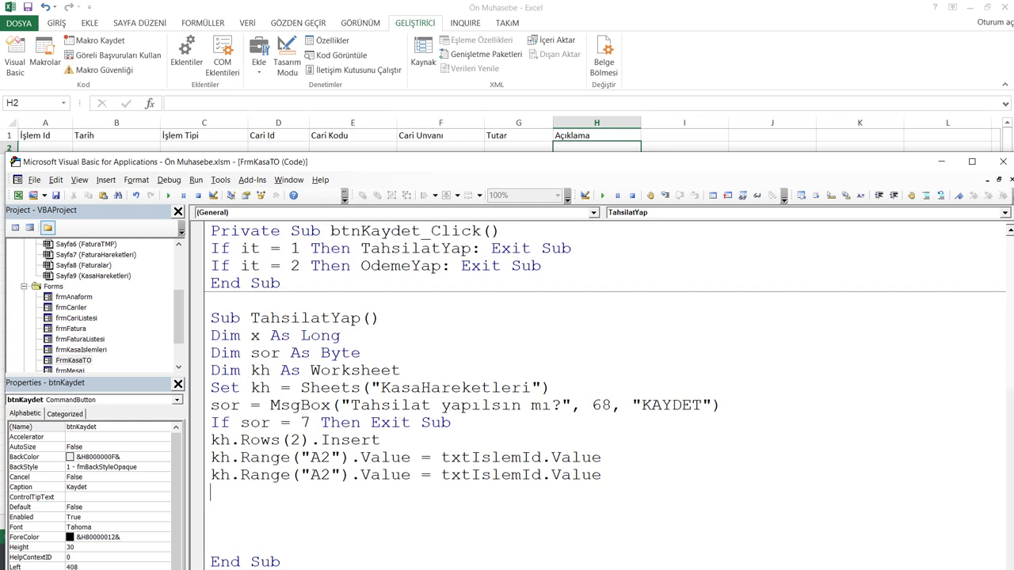
key(ctrl+v)
key(ctrl+v)
key(ctrl+v)
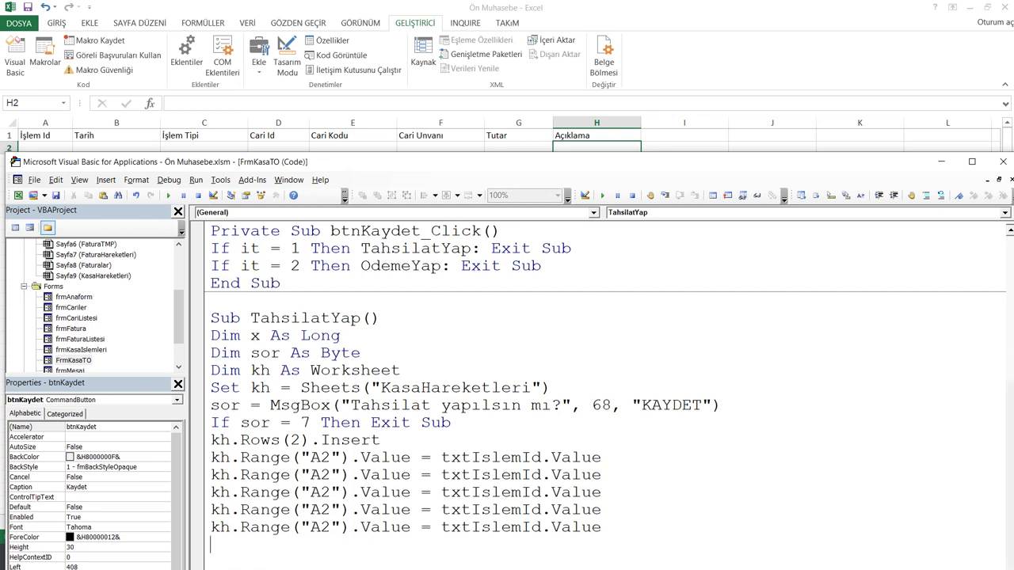
key(ctrl+v)
key(ctrl+v)
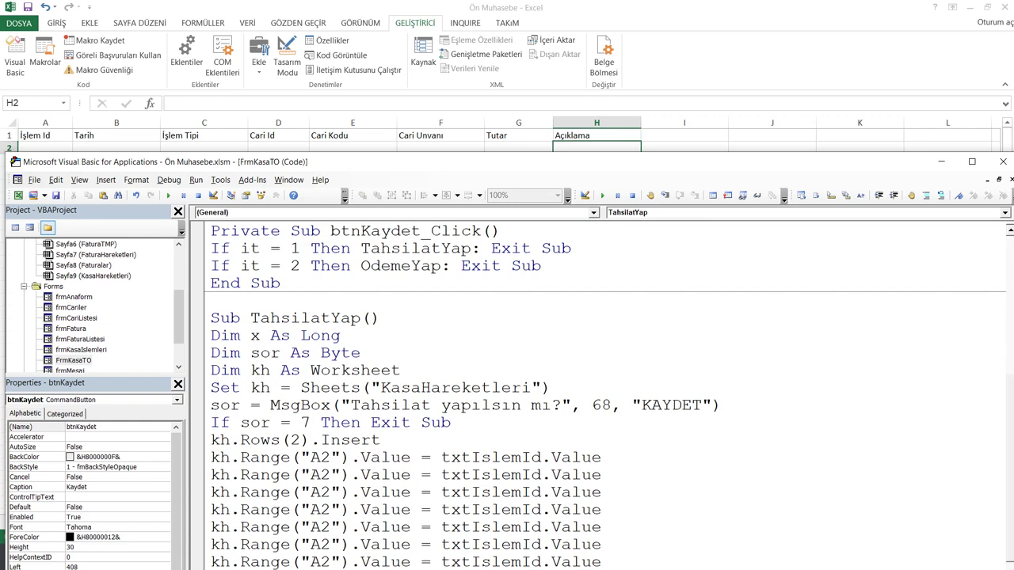
scroll(550, 401, up, 1)
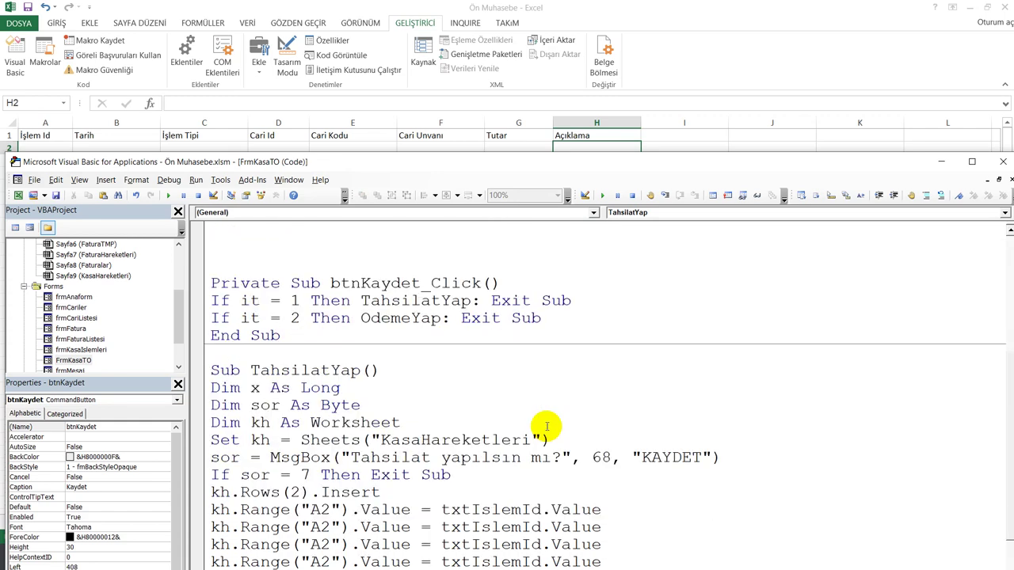
scroll(747, 401, down, 2)
scroll(747, 401, down, 1)
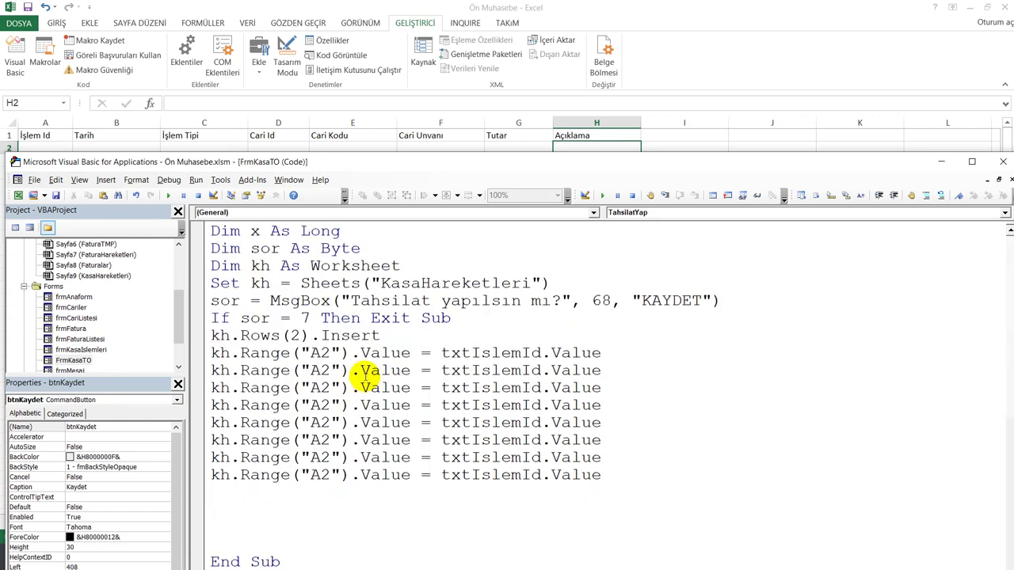
Change the copied lines' cells from A2 to B2, C2, D2, F2, G2 and H2
click(320, 370)
key(BackSpace)
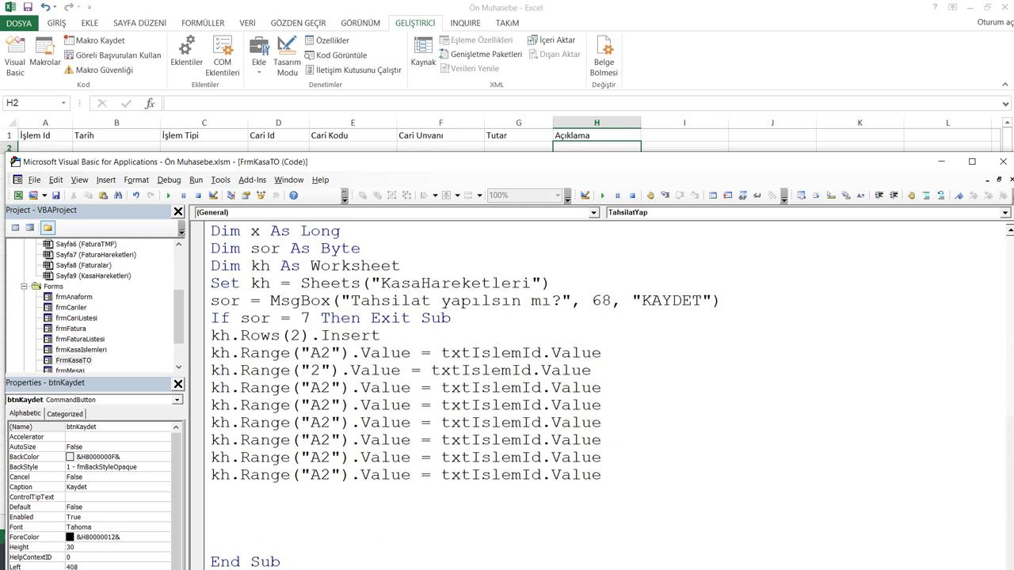
text(B)
key(Down)
key(BackSpace)
text(C)
key(Down)
key(BackSpace)
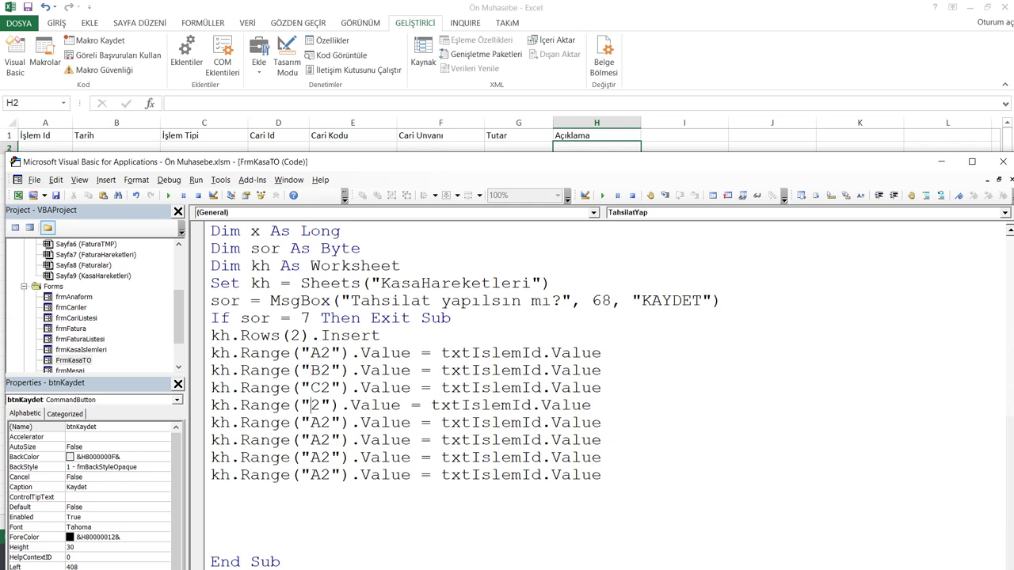
text(D)
key(Down)
key(BackSpace)
text(F)
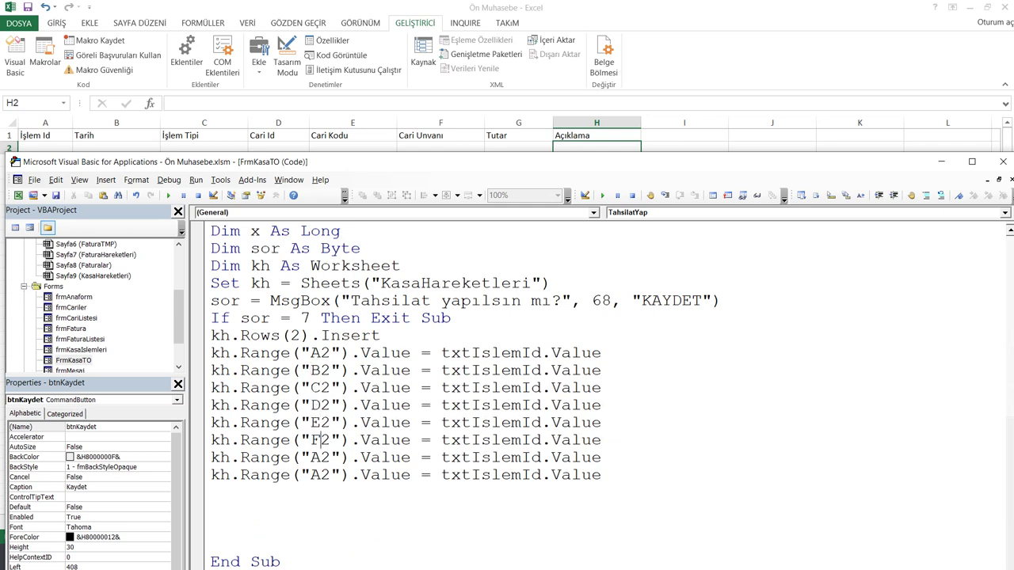
key(Down)
key(BackSpace)
text(G)
key(Down)
key(BackSpace)
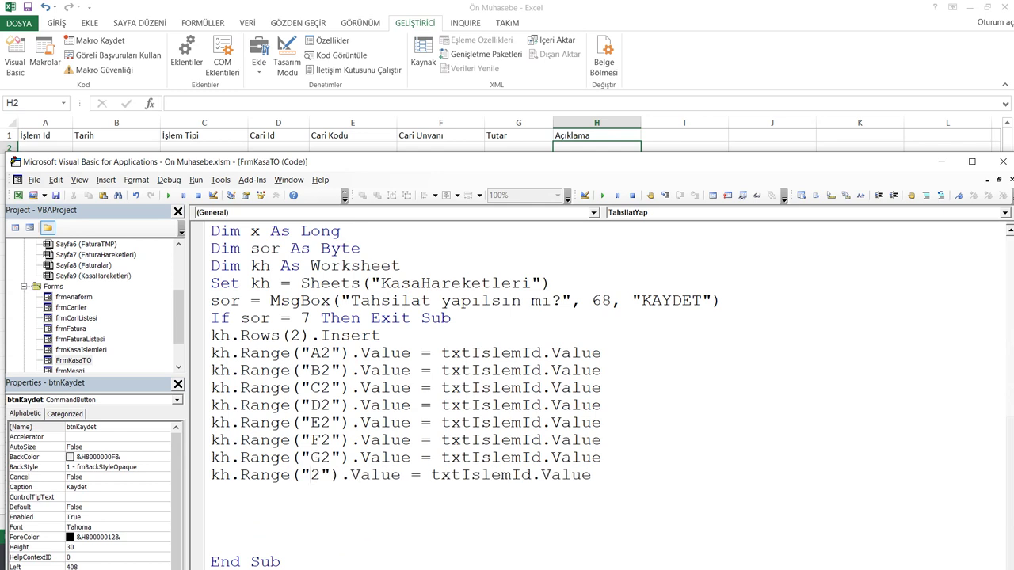
text(H)
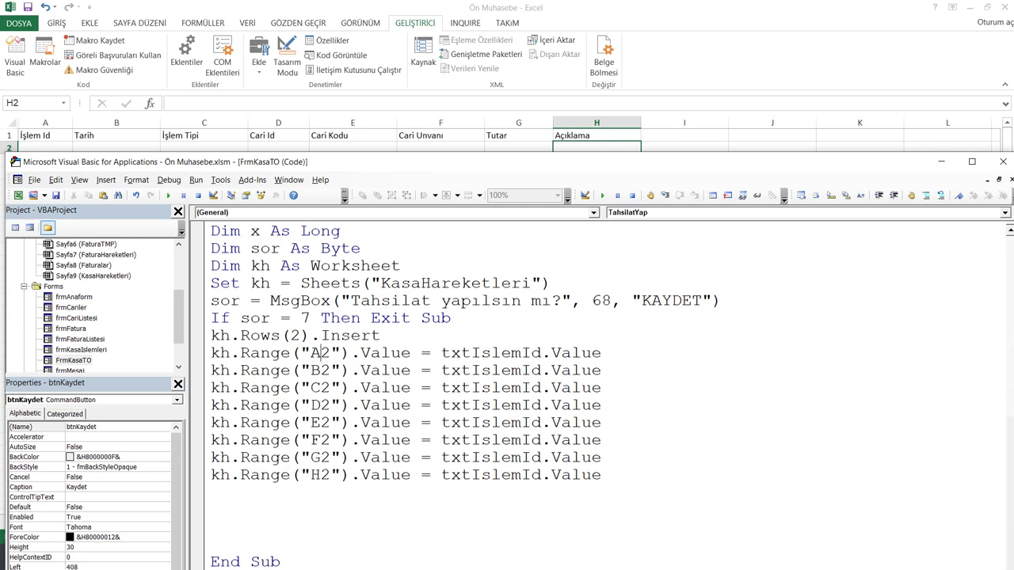
Clear the old txtIslemId source on the B2 line, trying control-name completions
key(ctrl+shift+Right)
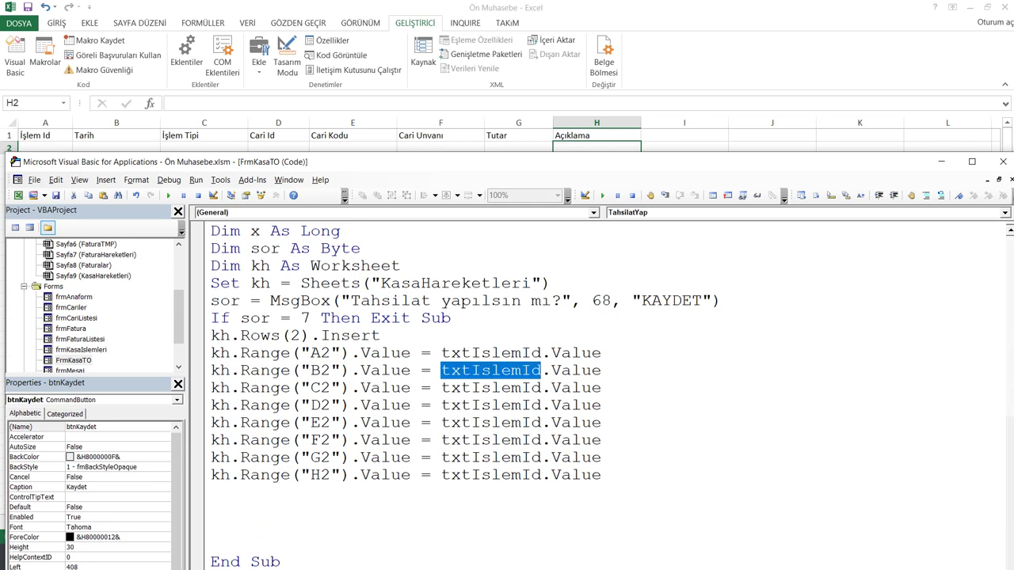
text(TXT)
key(ctrl+space)
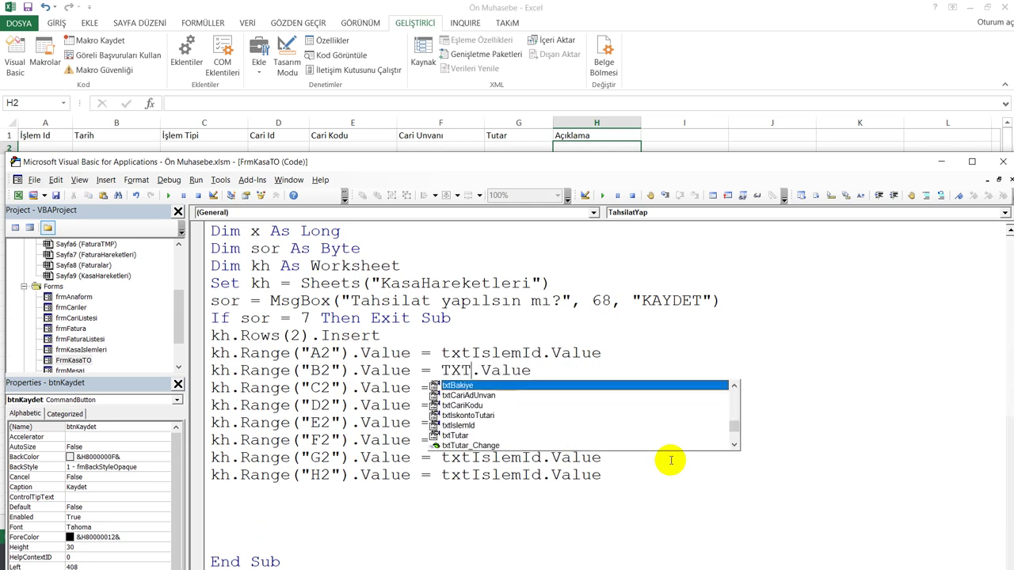
key(Down)
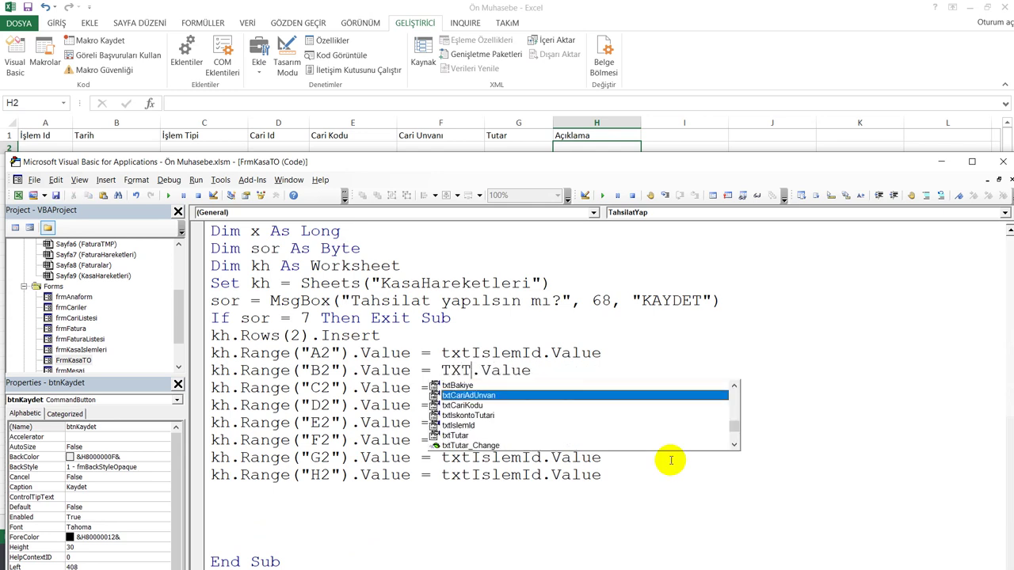
key(BackSpace)
key(BackSpace)
key(BackSpace)
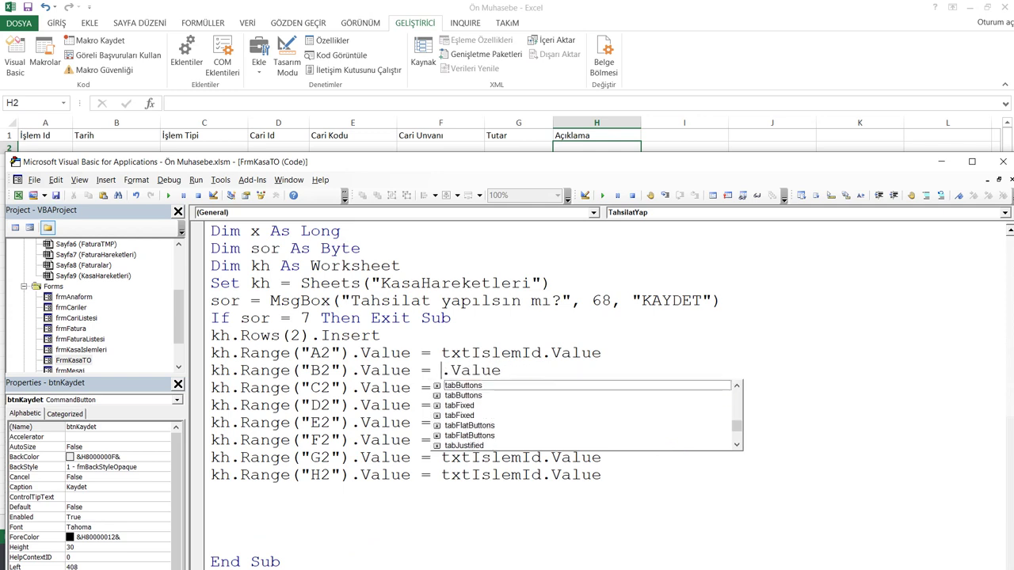
text(CD)
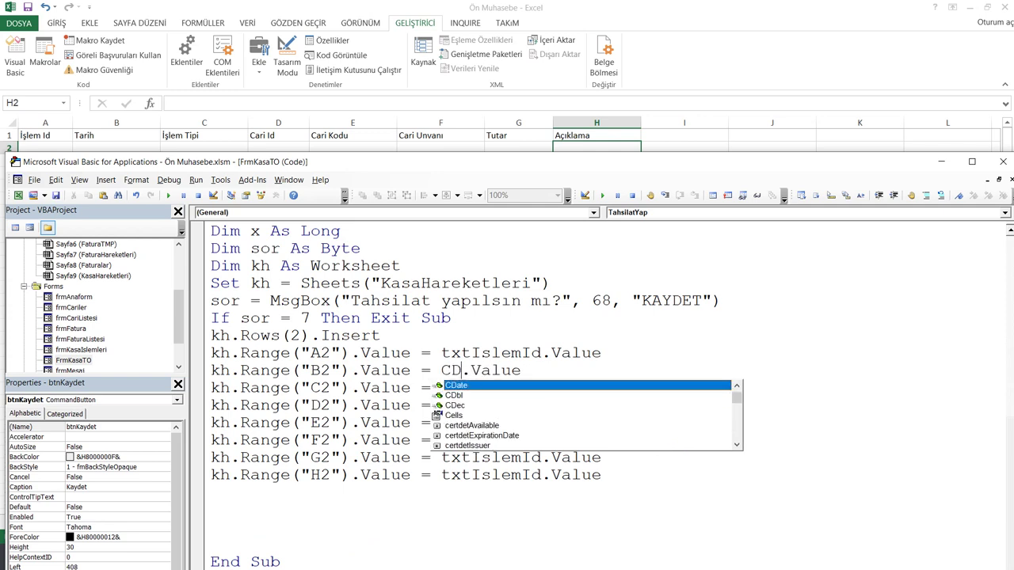
key(BackSpace)
key(BackSpace)
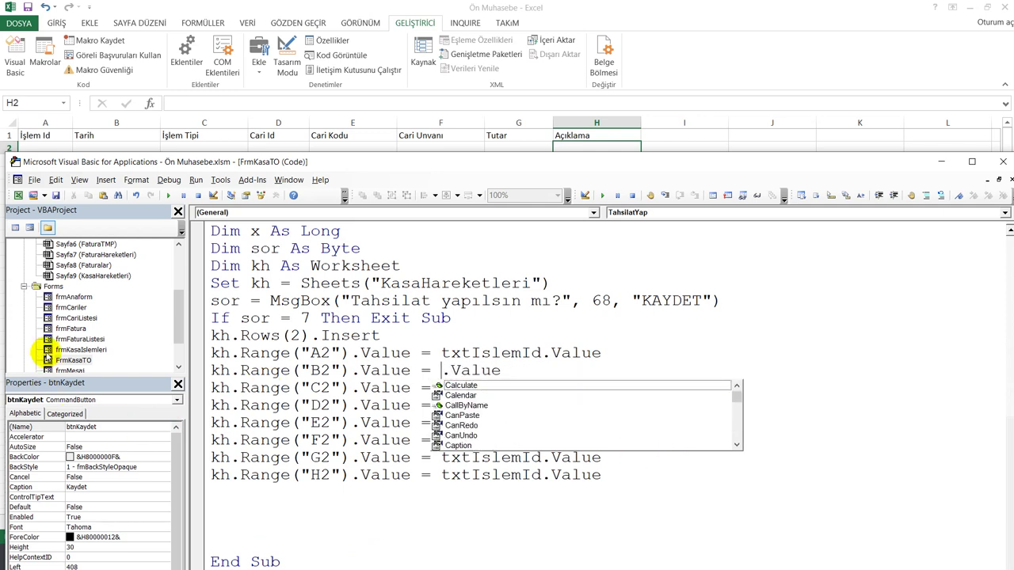
Check the Tarih date box name on the form and set B2's source to dtTarih.Value
double_click(73, 360)
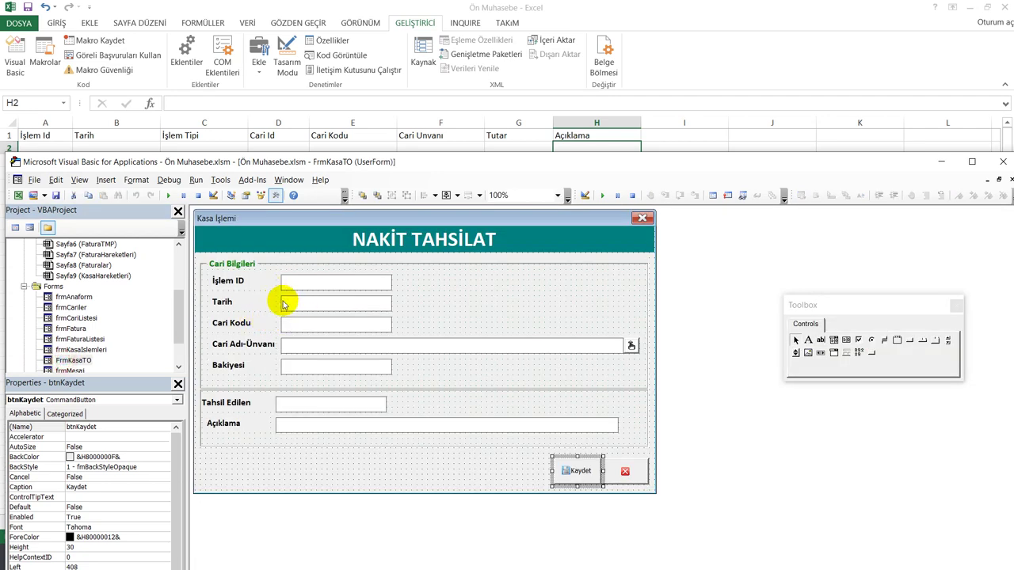
click(296, 305)
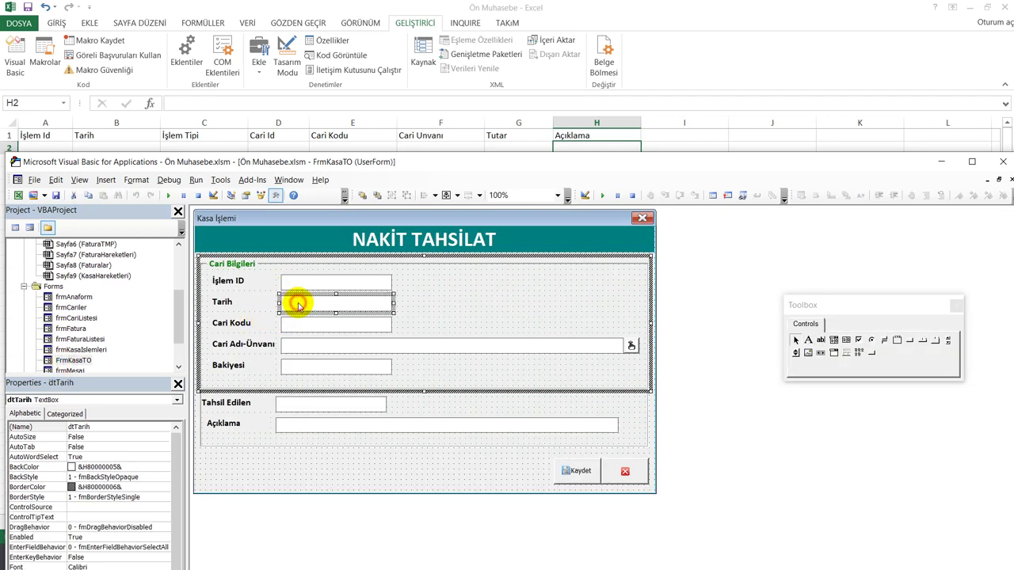
click(464, 453)
click(568, 469)
double_click(567, 469)
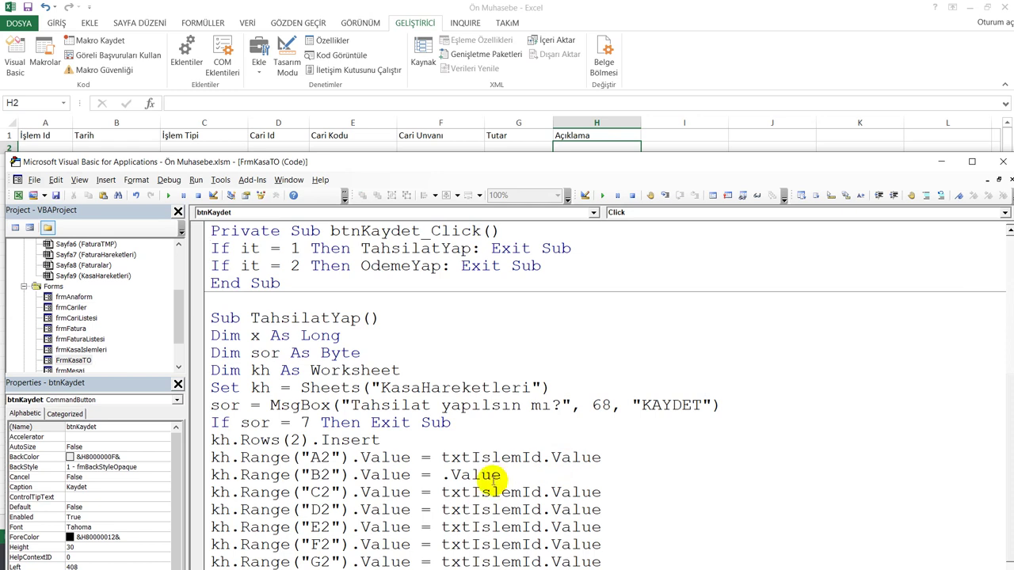
mouse_move(515, 474)
mouse_down()
mouse_move(434, 474)
mouse_move(445, 480)
mouse_up()
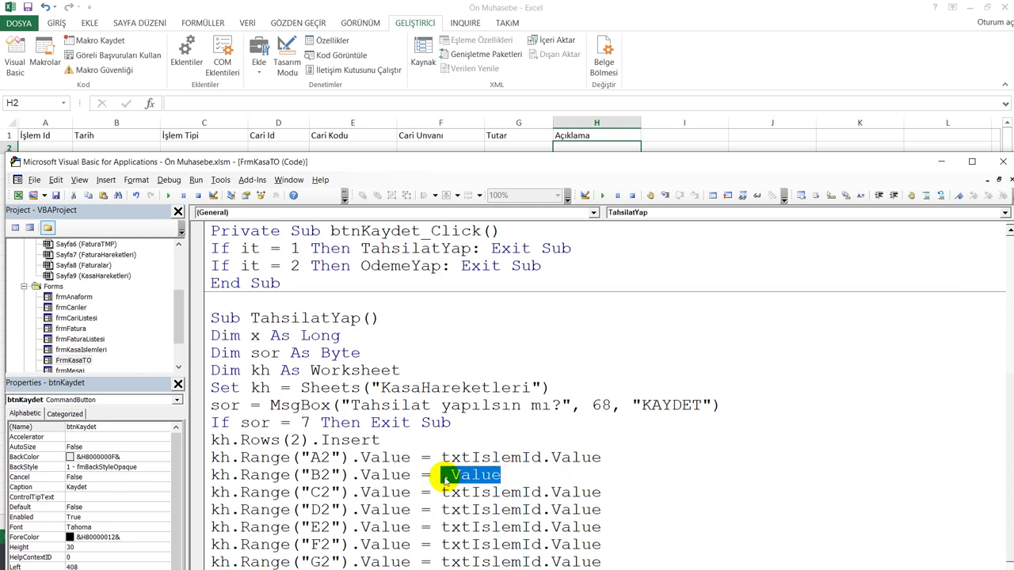
text(DTT)
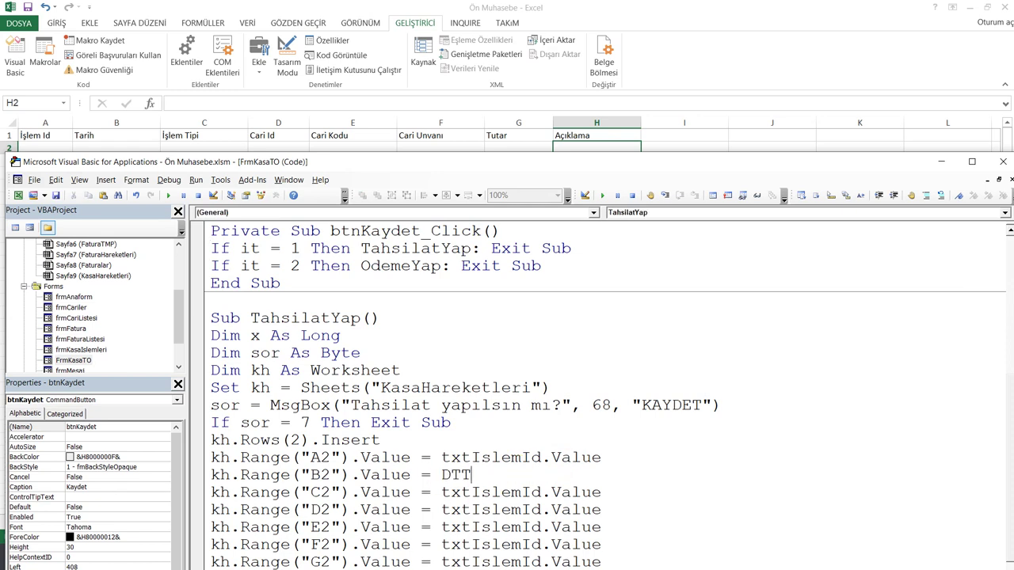
key(ctrl+space)
text(.Value)
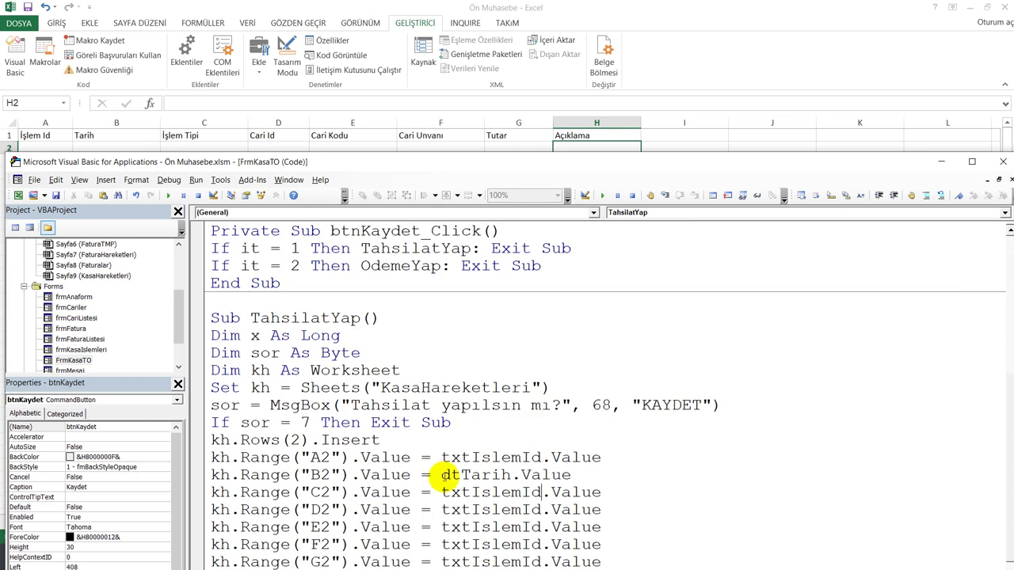
Delete the old txtIslemId.Value on the C2 line and start typing LBL
key(ctrl+shift+Left)
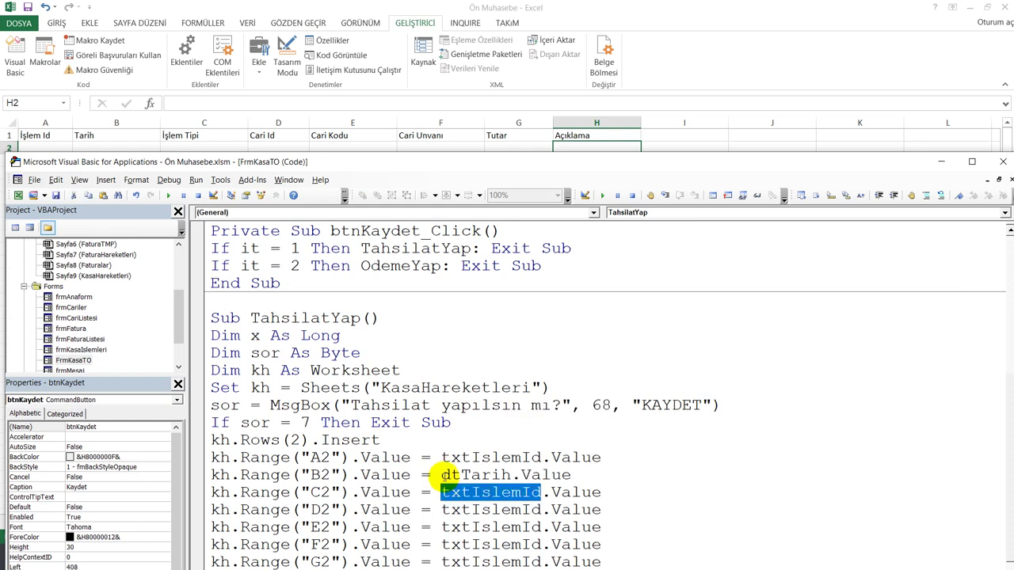
key(Left)
key(shift+End)
key(Delete)
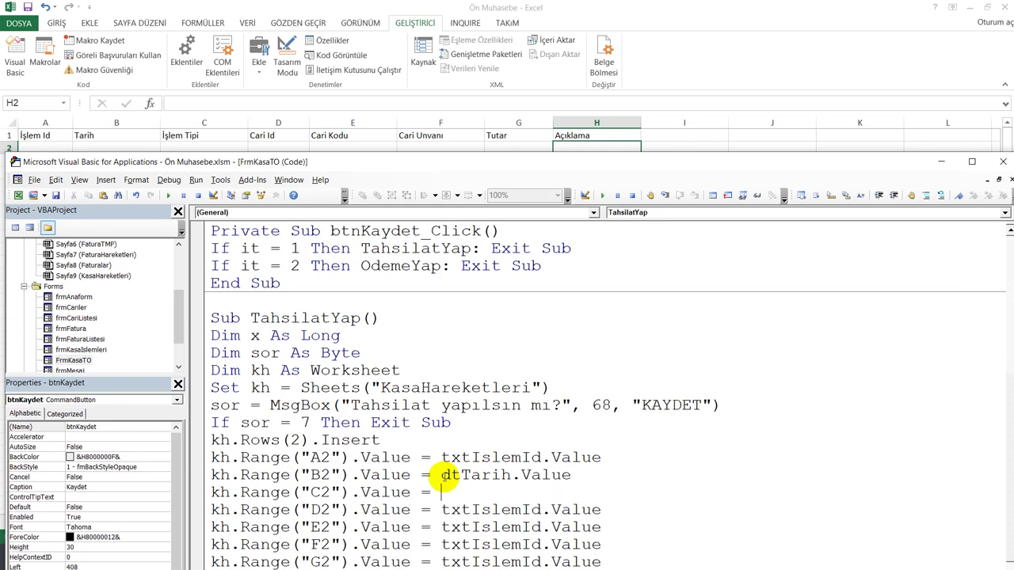
text(LBL)
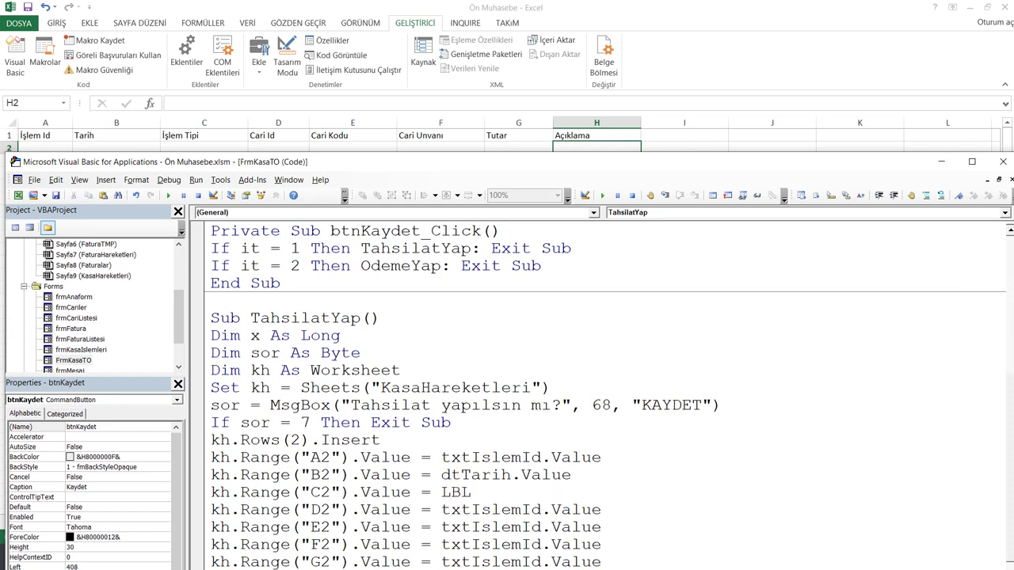
Check the NAKİT TAHSİLAT heading's name and set C2's source to lblBaslik.Caption
double_click(74, 361)
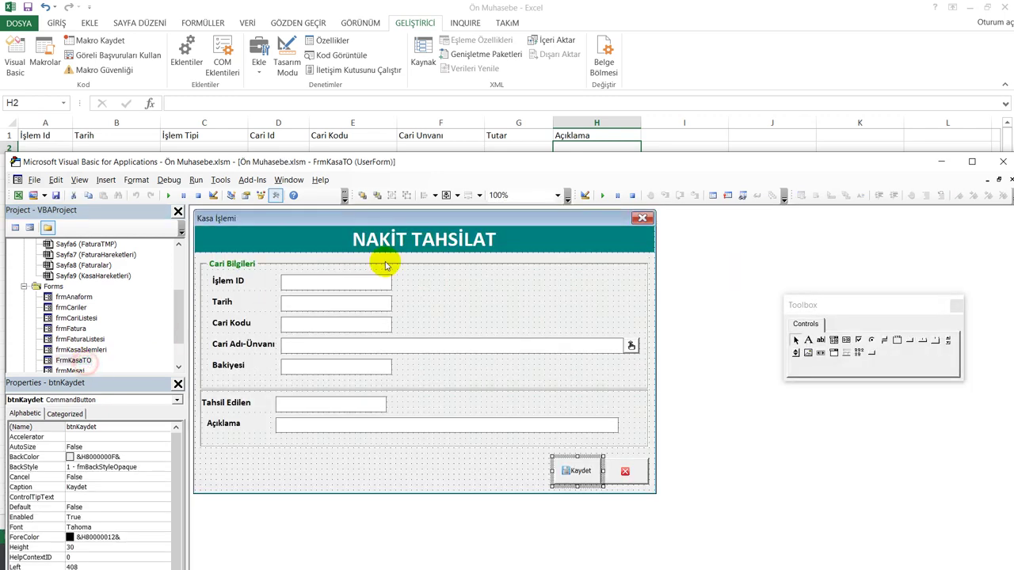
click(386, 239)
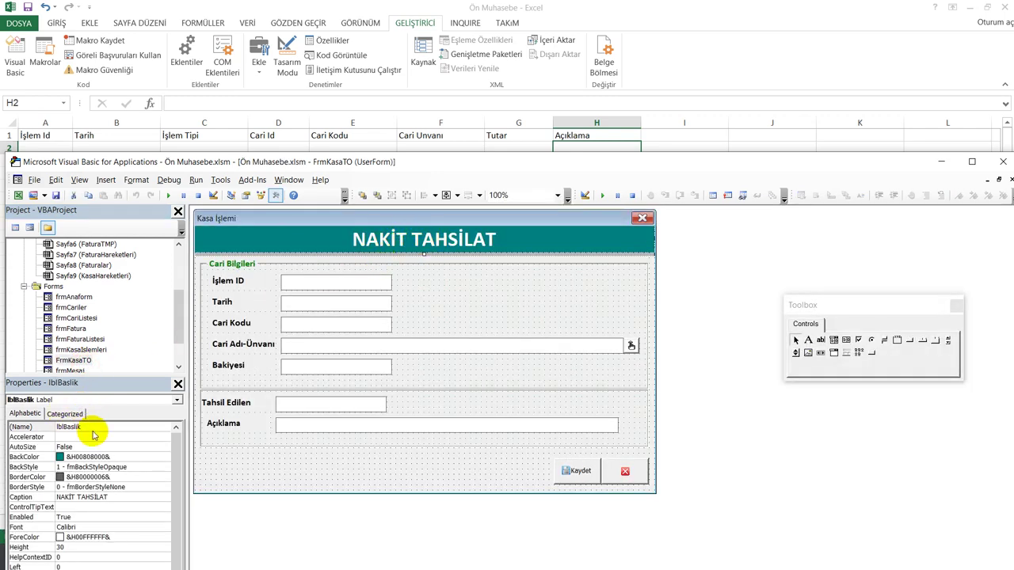
double_click(559, 472)
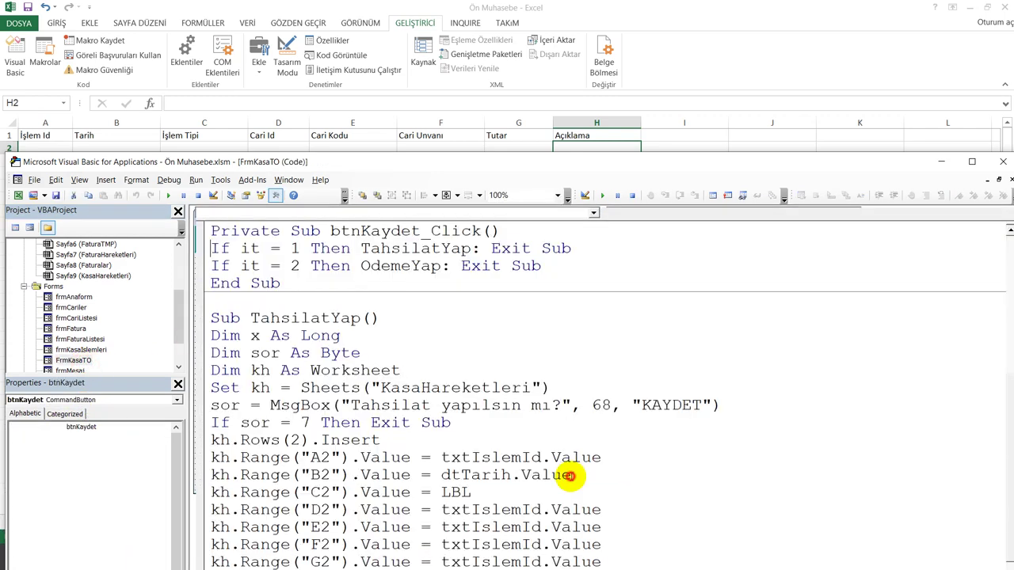
double_click(473, 492)
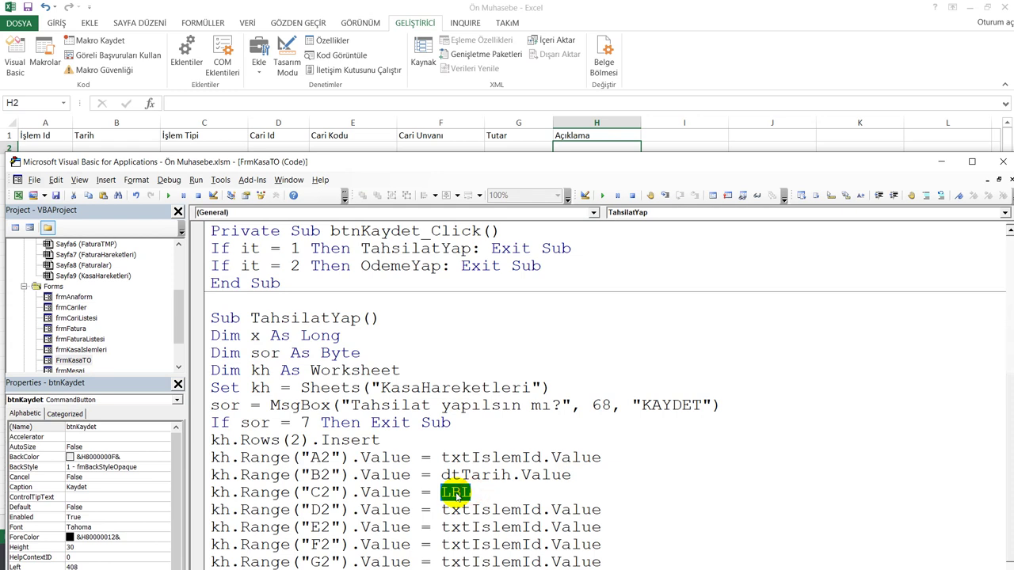
text(lblb)
key(ctrl+space)
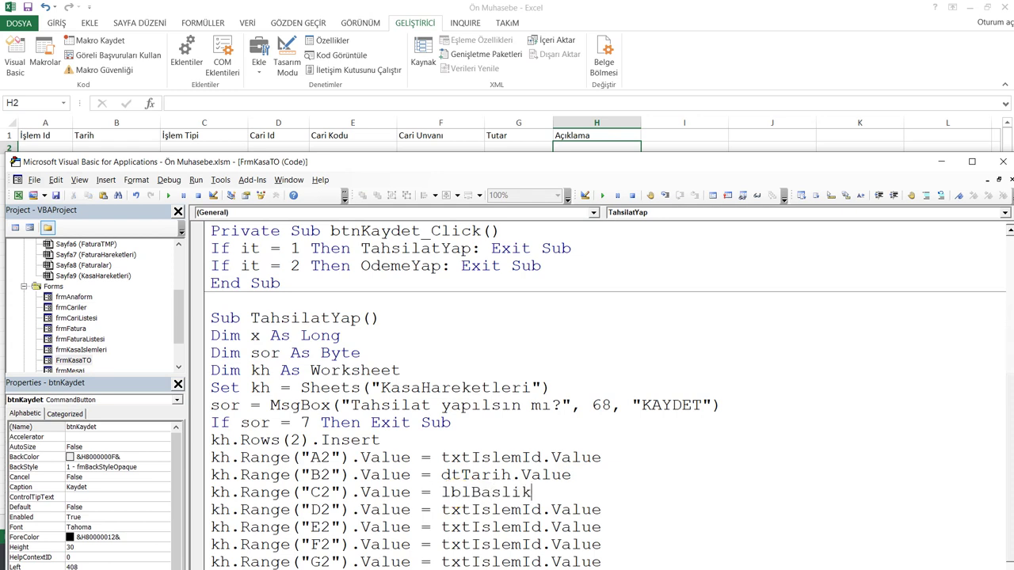
text(.c)
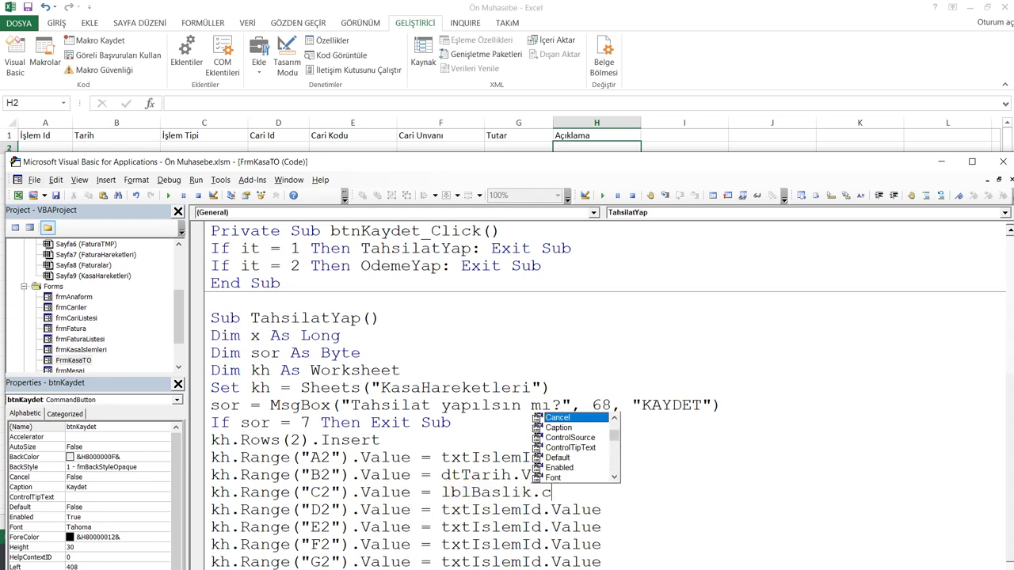
click(456, 492)
text(aption)
Replace D2's source with txtCariKodu.Value
key(Down)
key(ctrl+shift+Left)
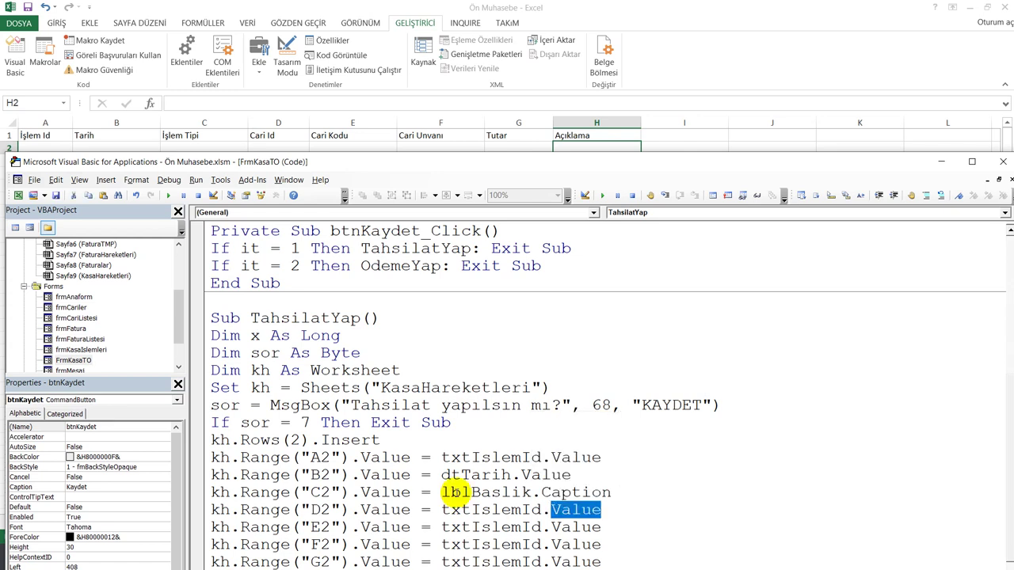
key(ctrl+shift+Left)
key(ctrl+shift+Left)
key(ctrl+shift+Left)
key(ctrl+shift+Right)
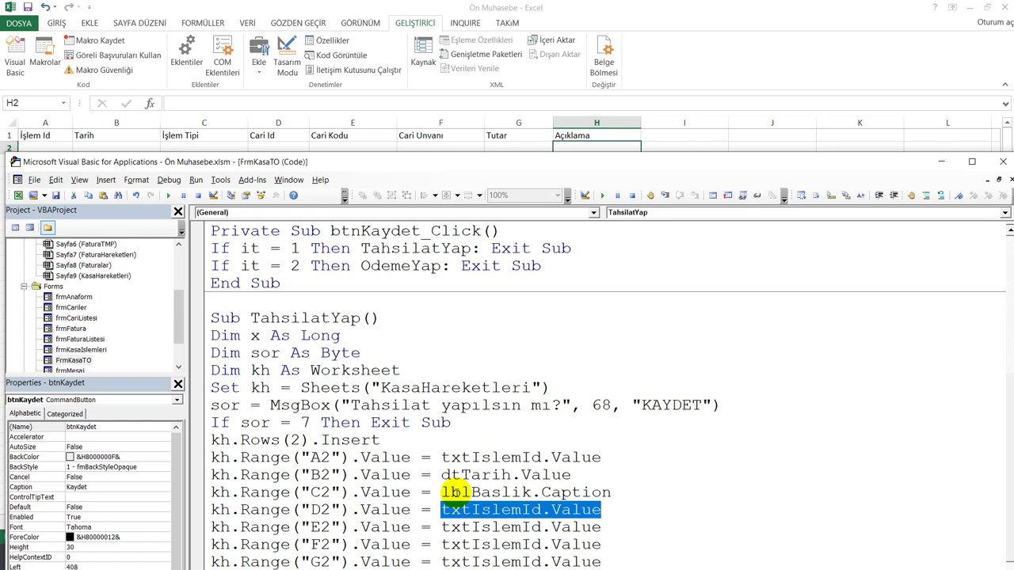
text(txt)
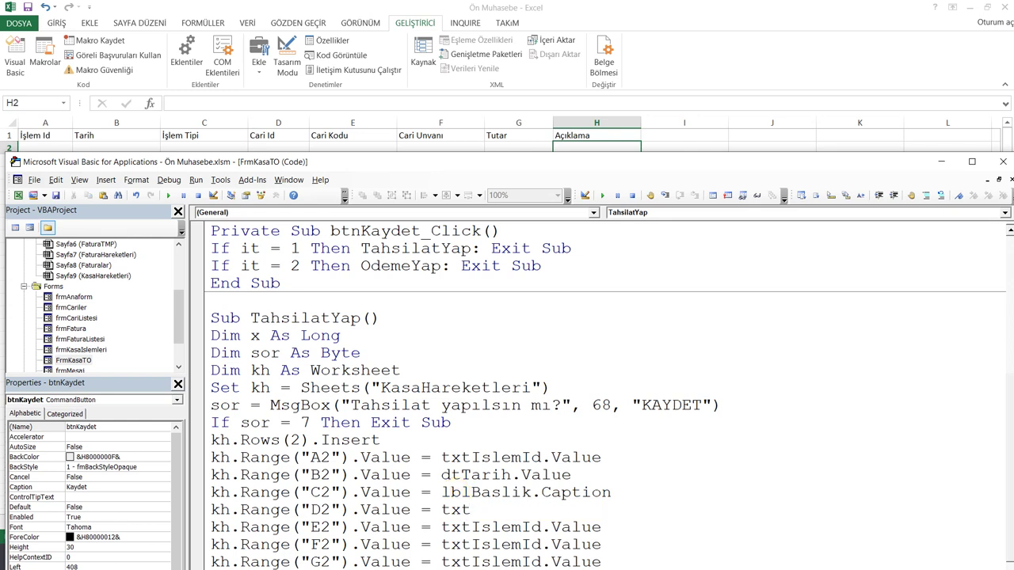
text(ca)
key(ctrl+space)
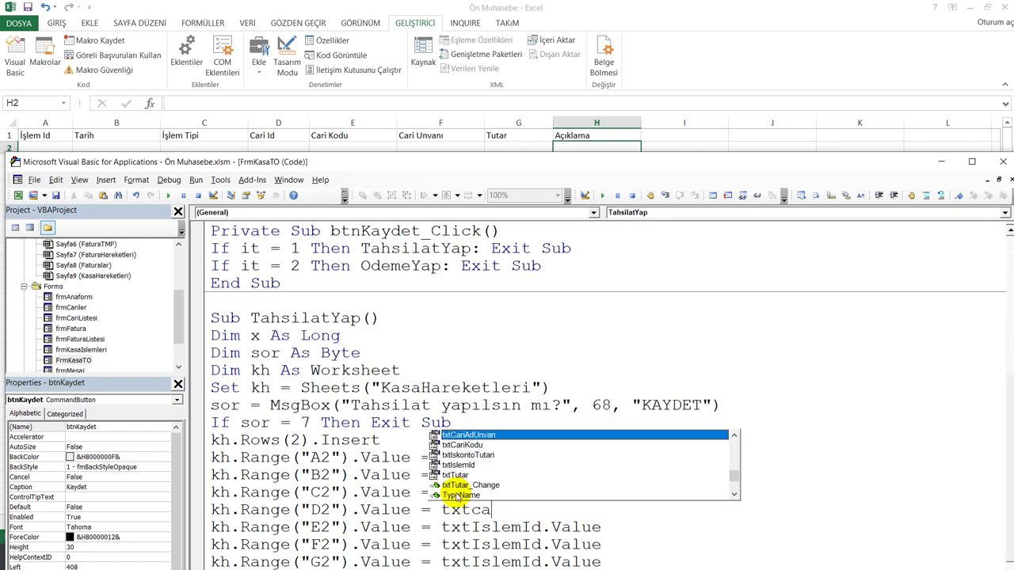
key(Down)
key(Tab)
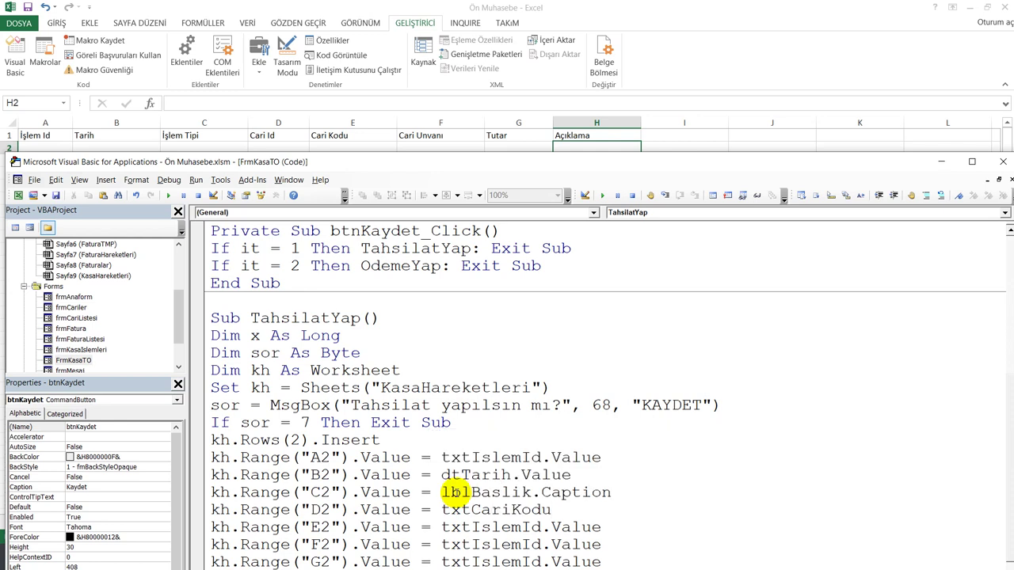
text(.v)
Set E2's source to txtCariAdUnvan.Value and F2's to txtTutar.Value
key(ctrl+shift+Left)
key(ctrl+shift+Left)
key(ctrl+shift+Left)
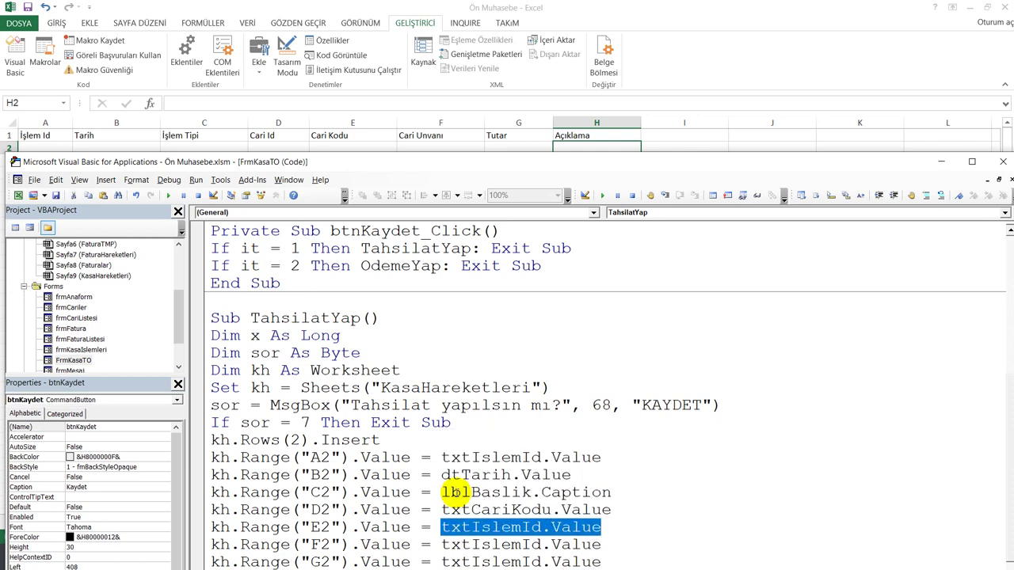
text(txtca)
key(ctrl+space)
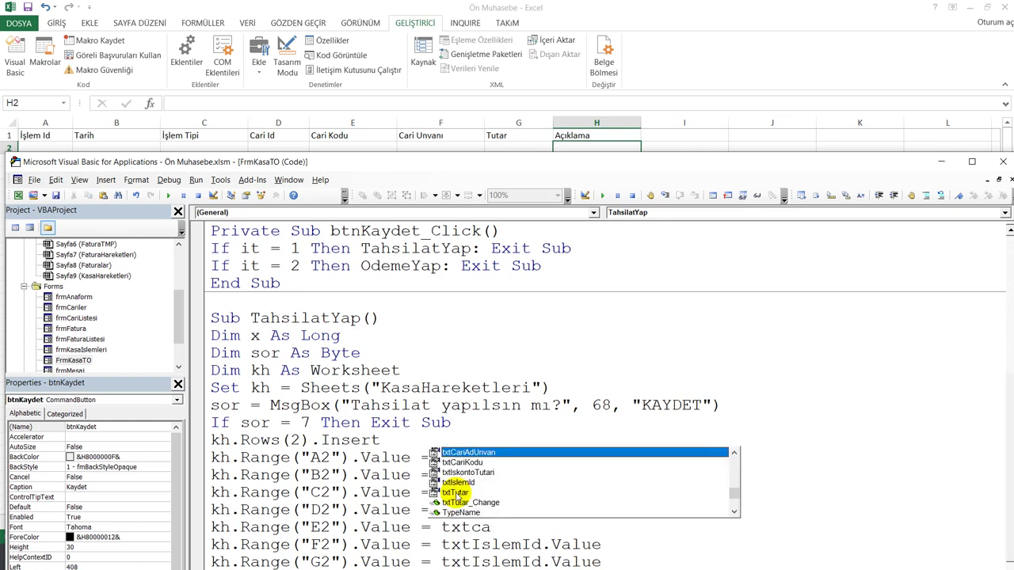
text(.)
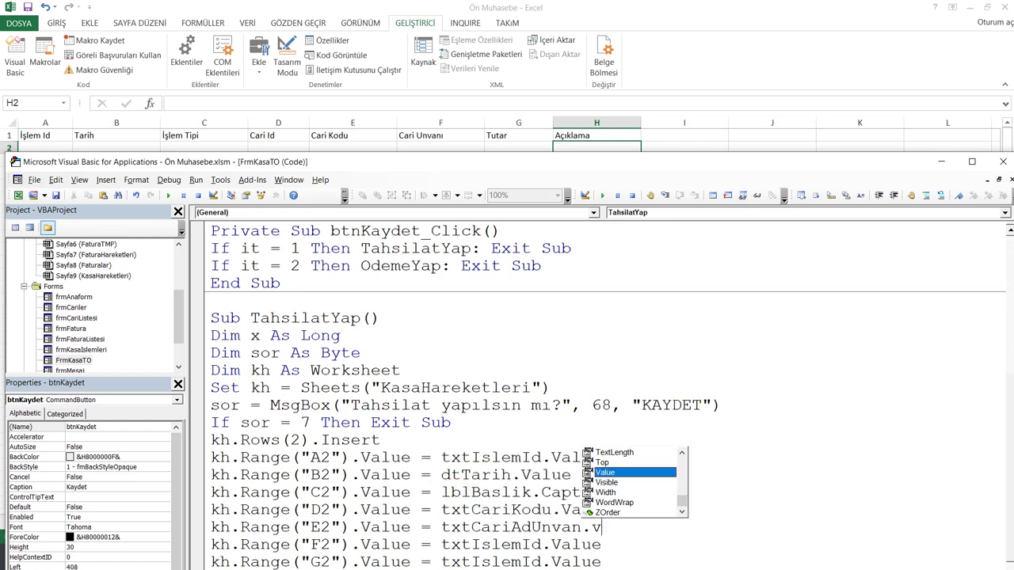
text(v)
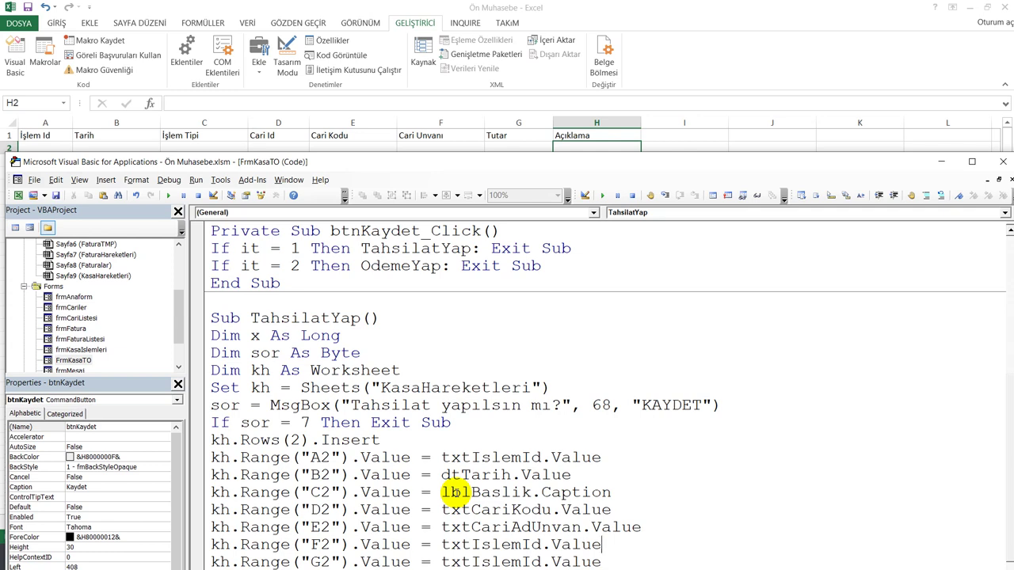
key(ctrl+shift+Left)
key(ctrl+shift+Left)
key(ctrl+shift+Left)
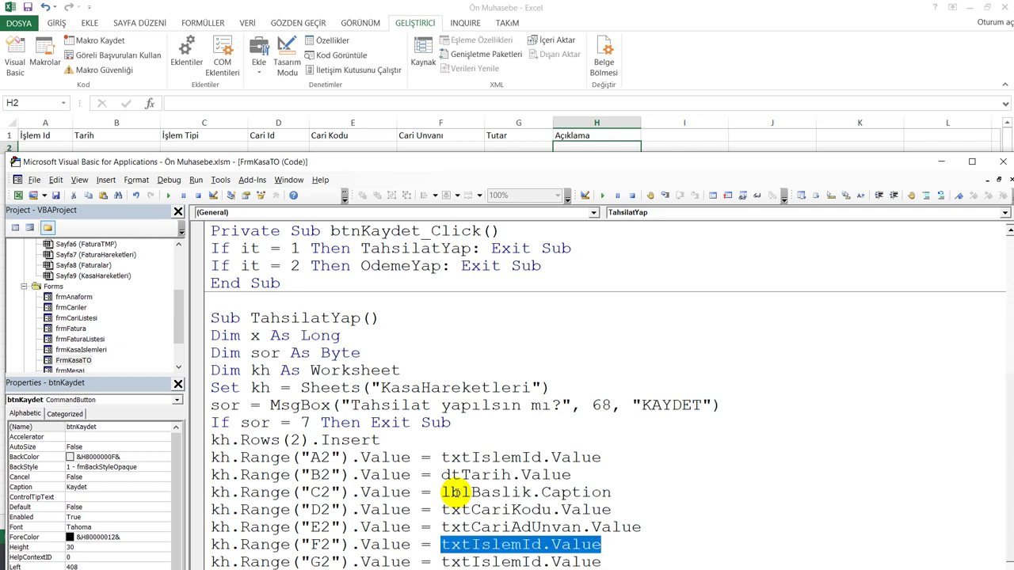
text(txttu)
key(ctrl+space)
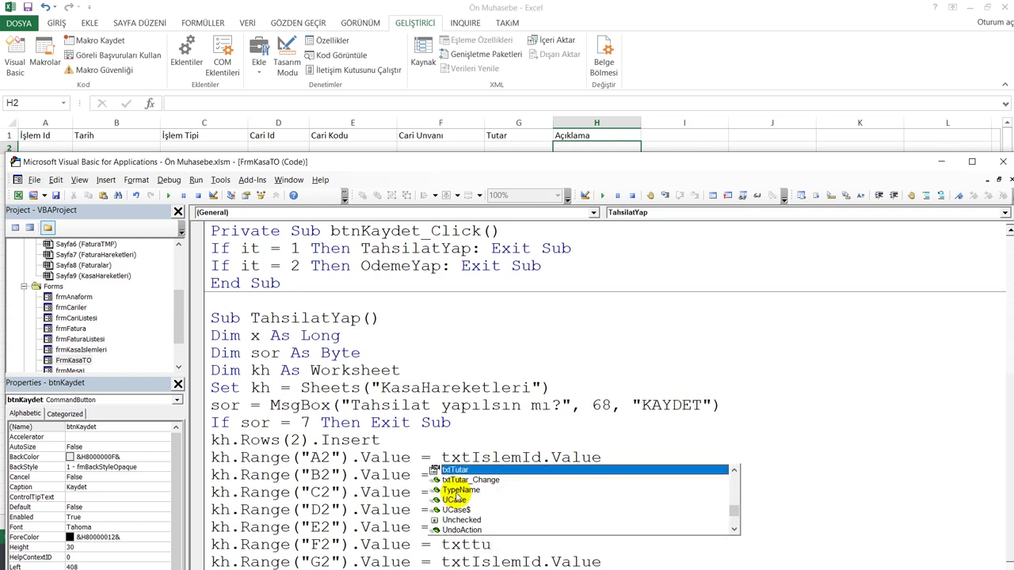
key(Tab)
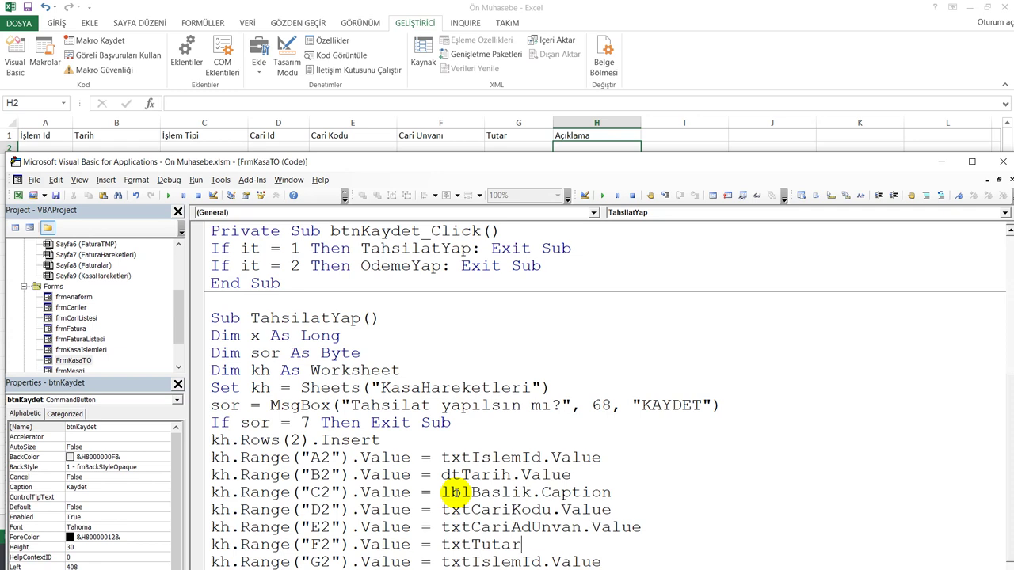
text(.v)
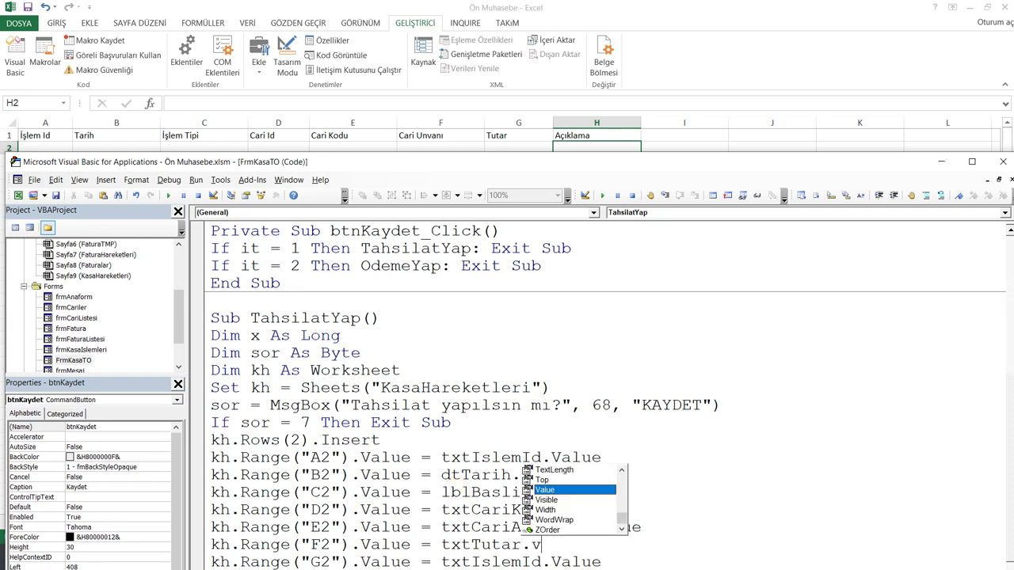
key(Tab)
Replace G2's old txtIslemId.Value by starting to type txtac
key(Down)
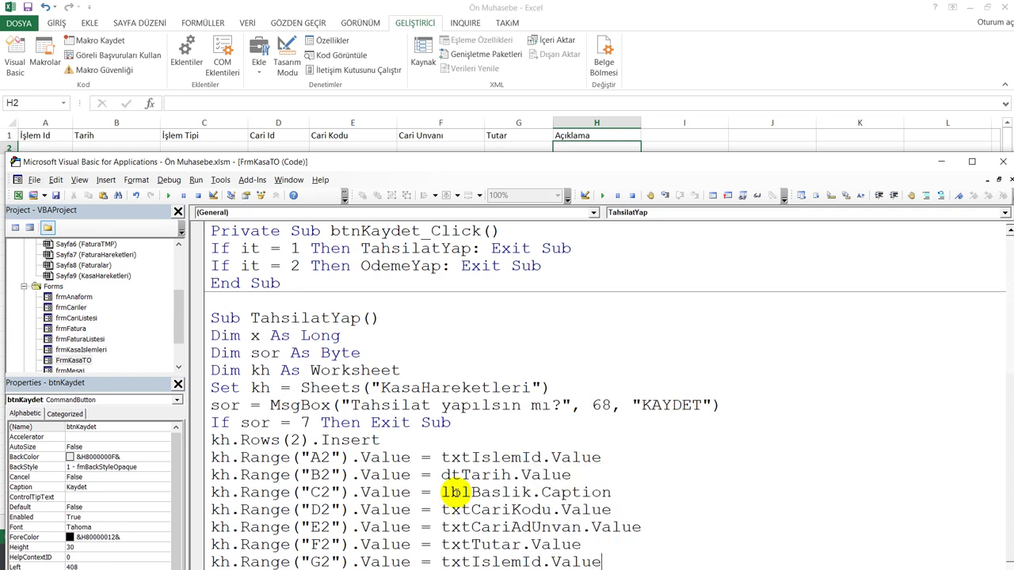
key(ctrl+shift+Left)
key(ctrl+shift+Left)
key(ctrl+shift+Left)
text(txtac)
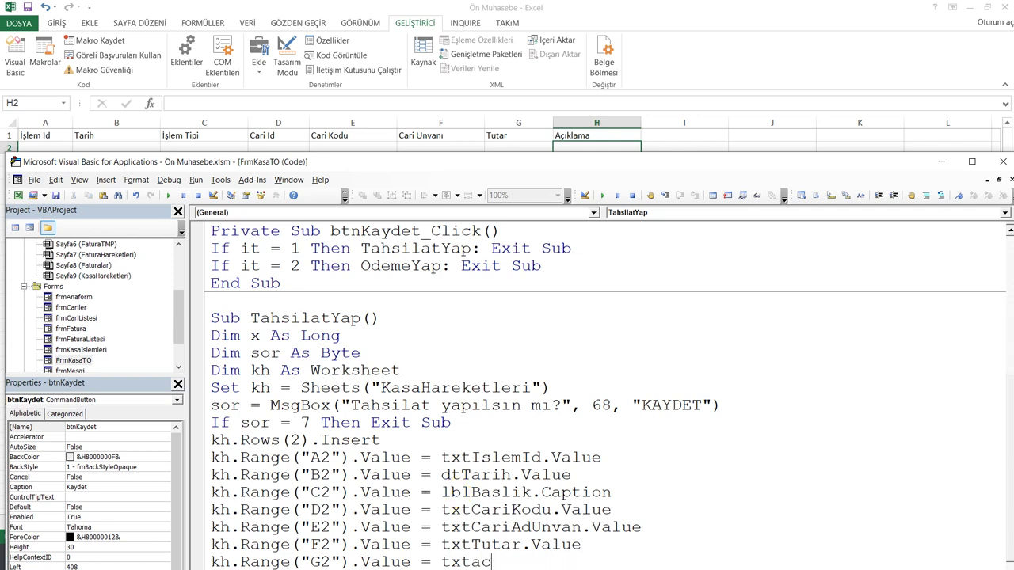
key(ctrl+space)
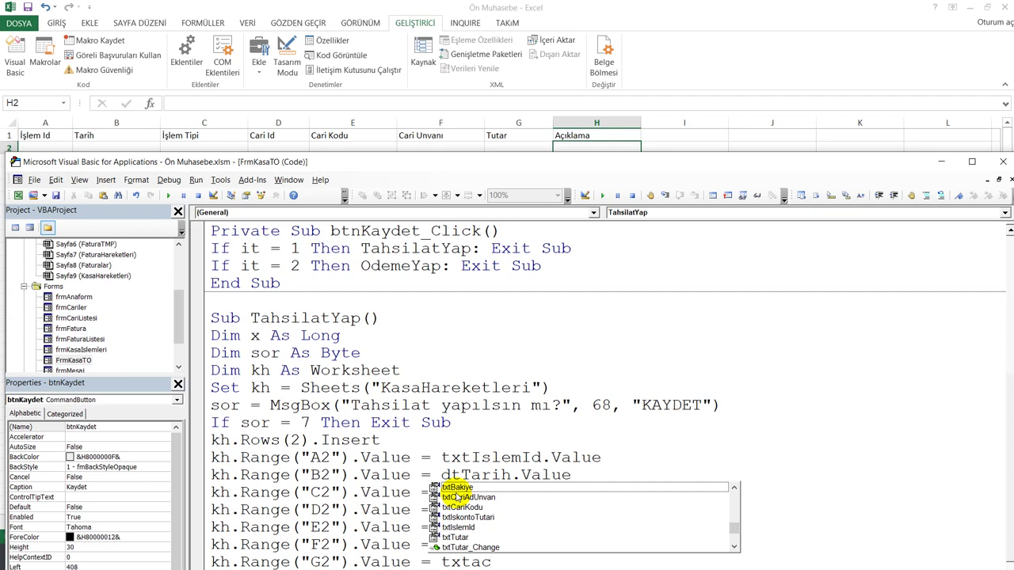
Rename the Açıklama text box from TextBox4 to txtAciklama, then return to the Kaydet code
double_click(72, 360)
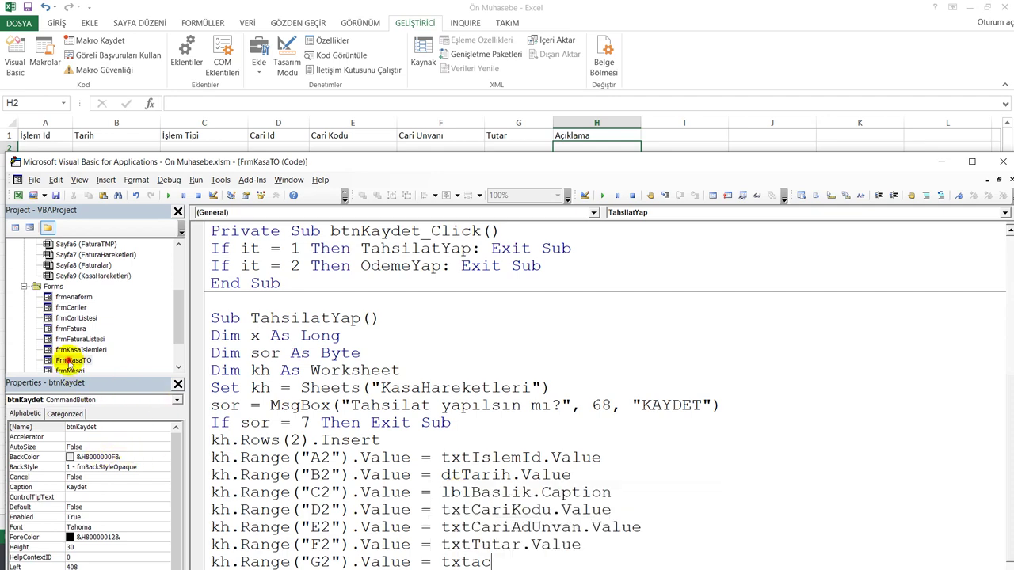
click(324, 426)
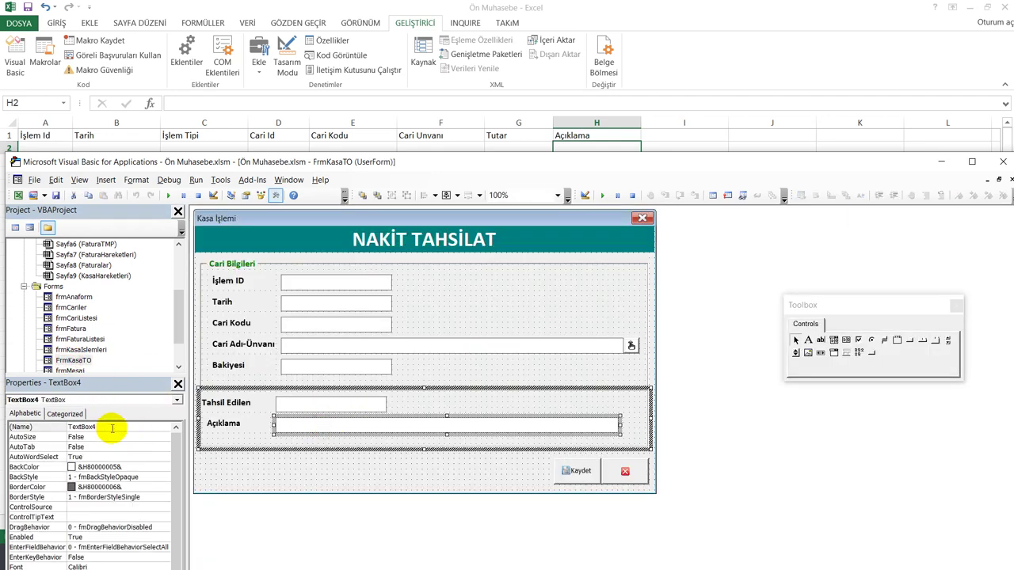
click(123, 428)
drag(123, 428, 2, 424)
text(txtAciklama)
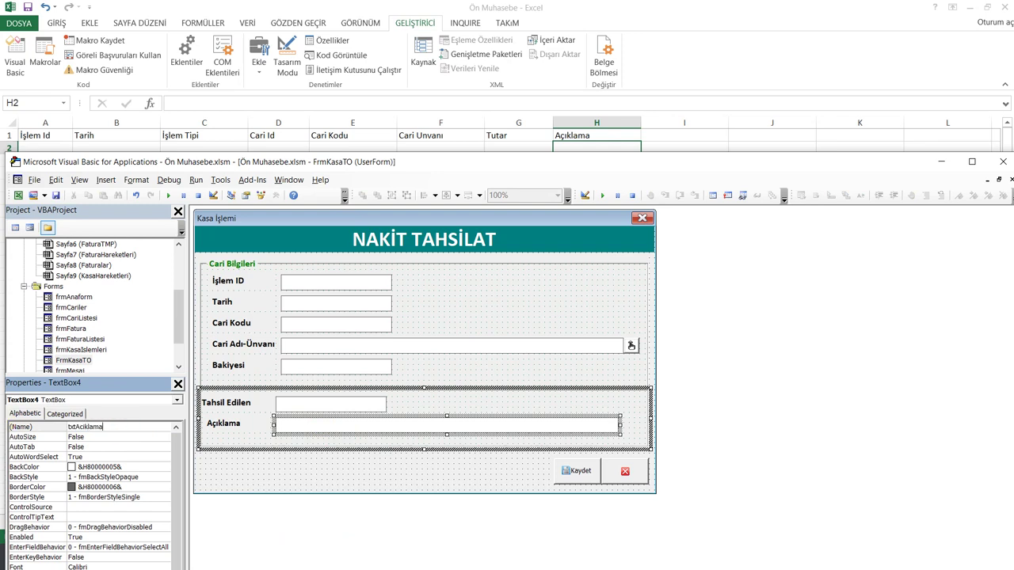
key(Return)
click(577, 471)
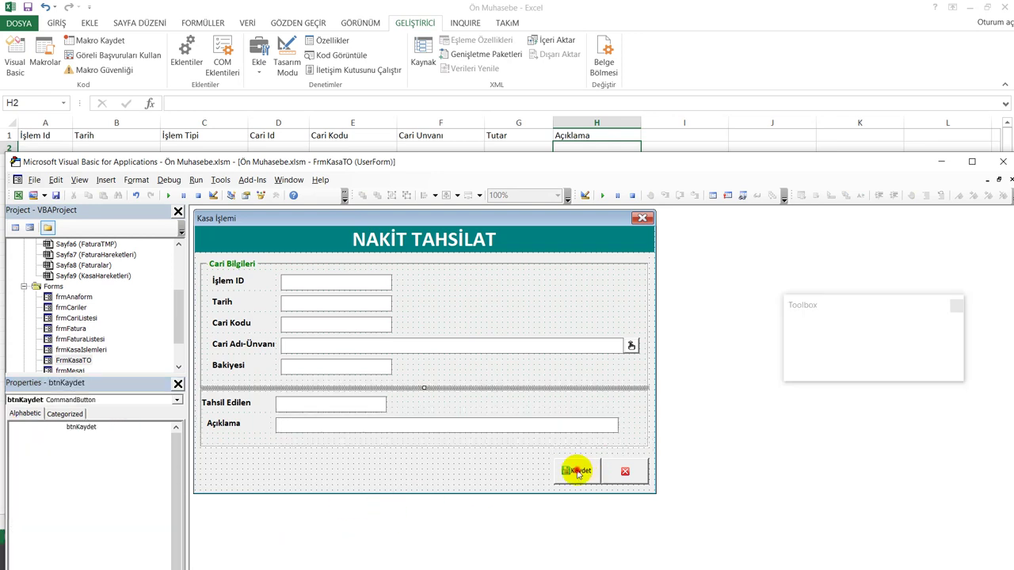
double_click(577, 471)
scroll(610, 477, down, 1)
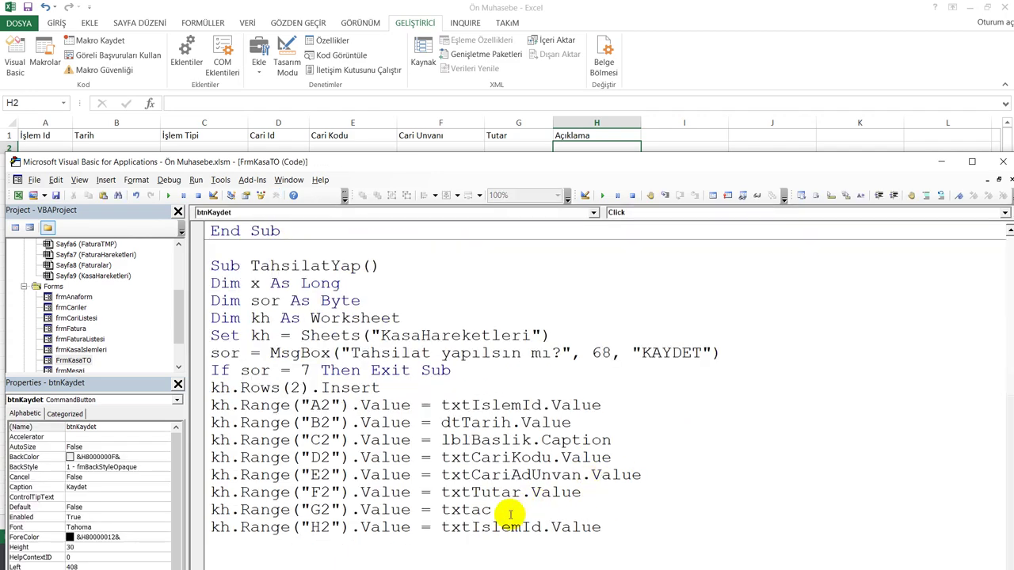
drag(510, 515, 441, 512)
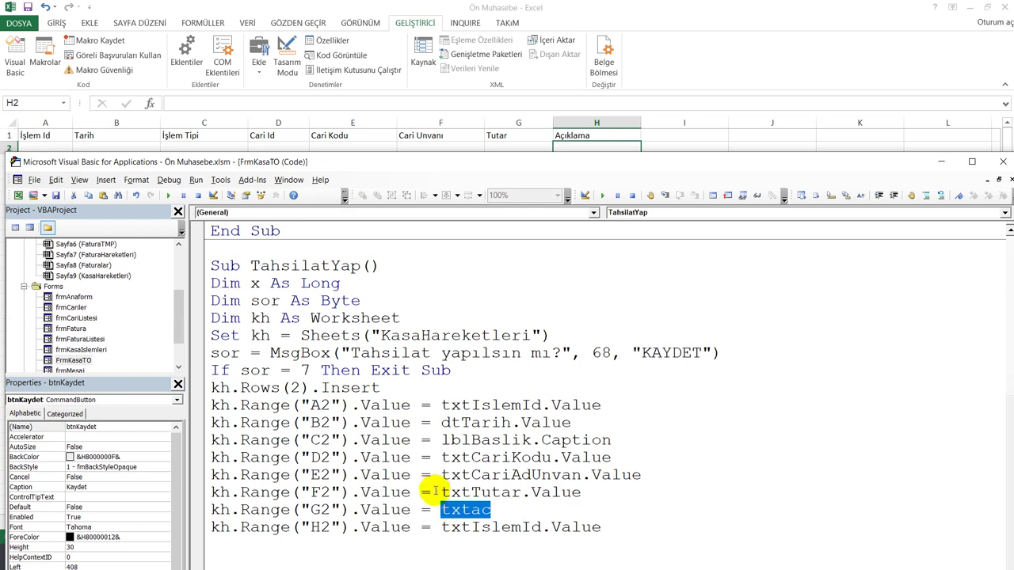
click(496, 405)
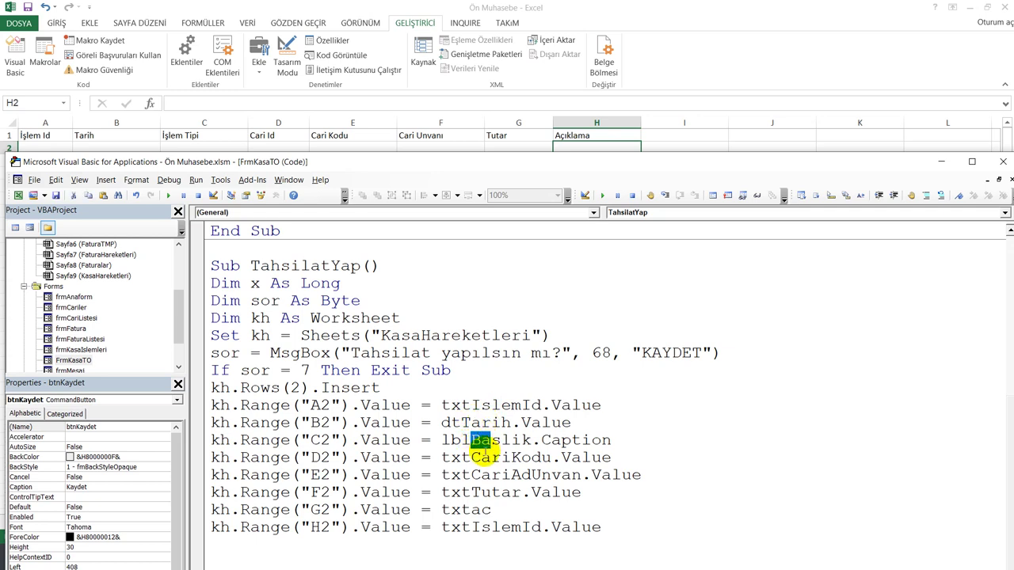
drag(471, 458, 480, 458)
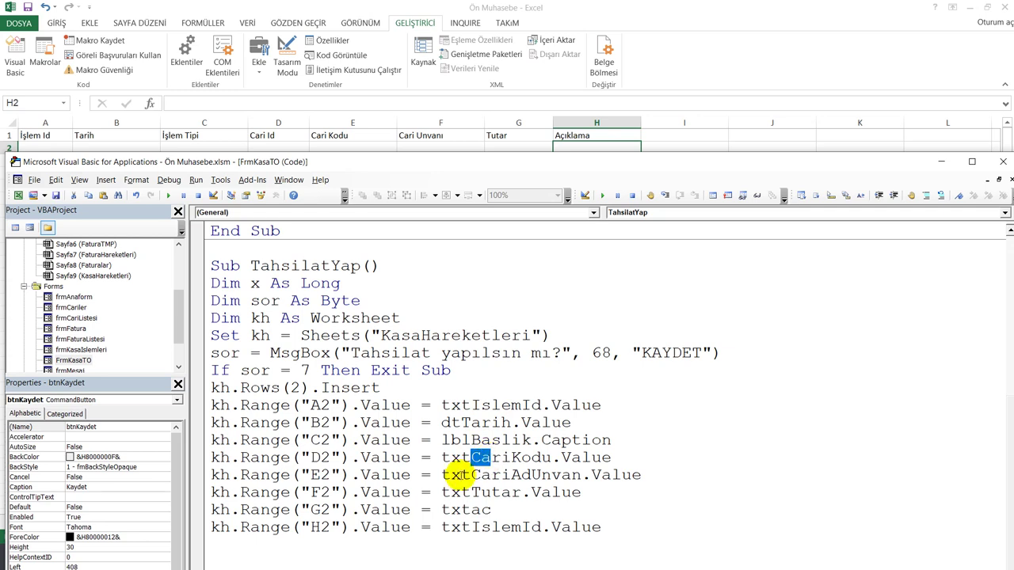
click(458, 475)
drag(462, 475, 481, 476)
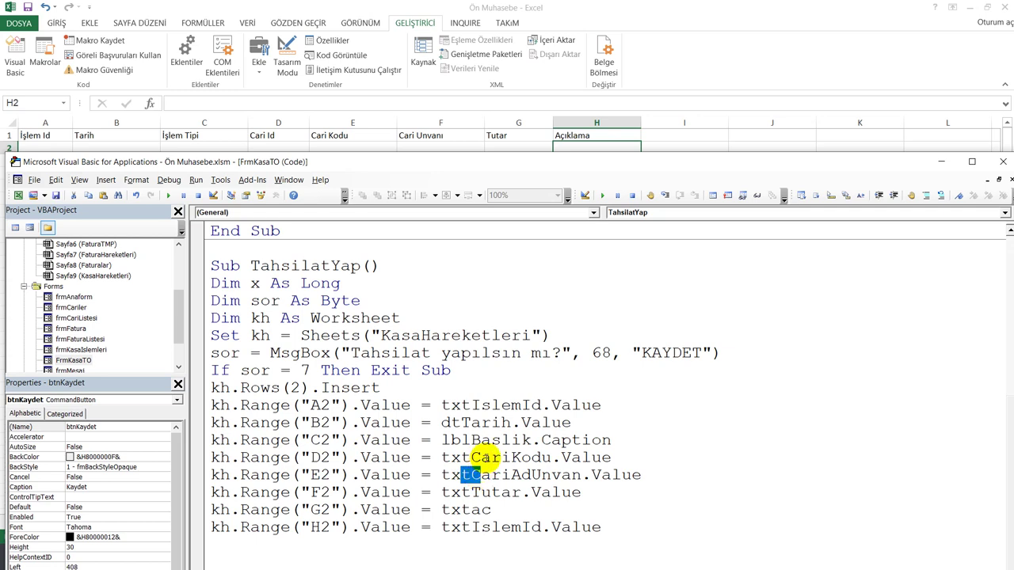
drag(473, 458, 491, 458)
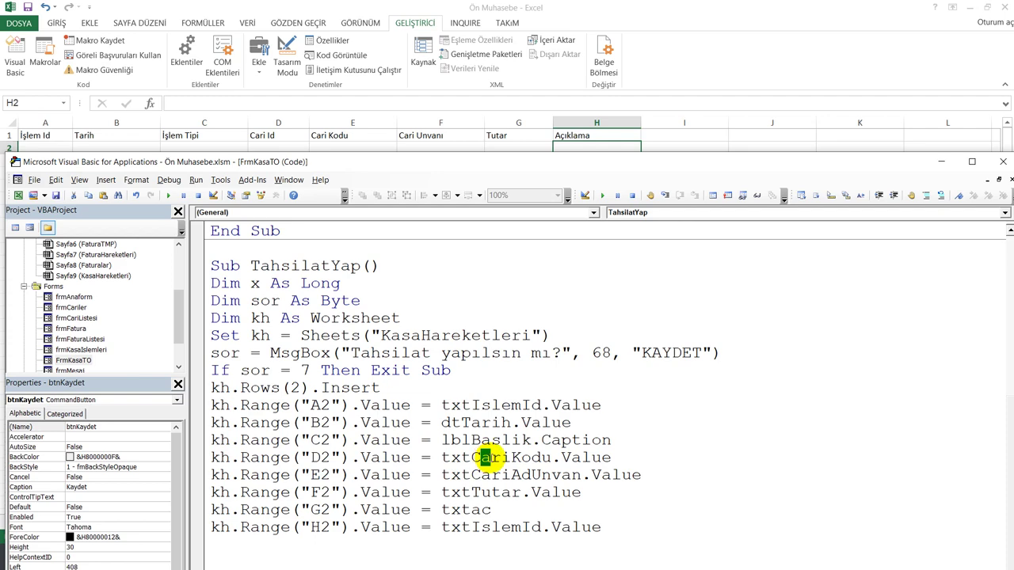
Delete column E (Cari Kodu) from the KasaHareketleri sheet
click(353, 122)
right_click(352, 122)
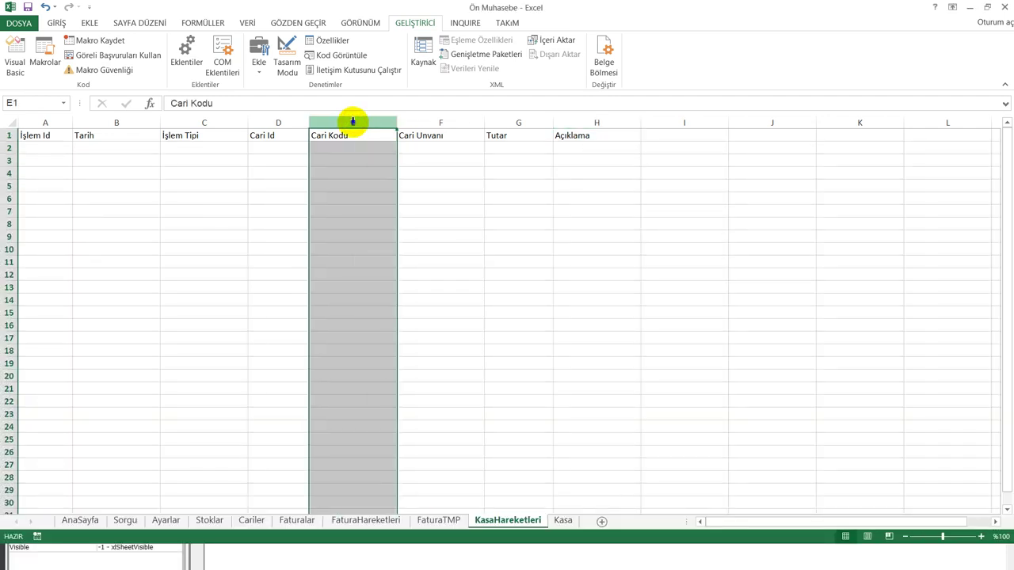
click(387, 230)
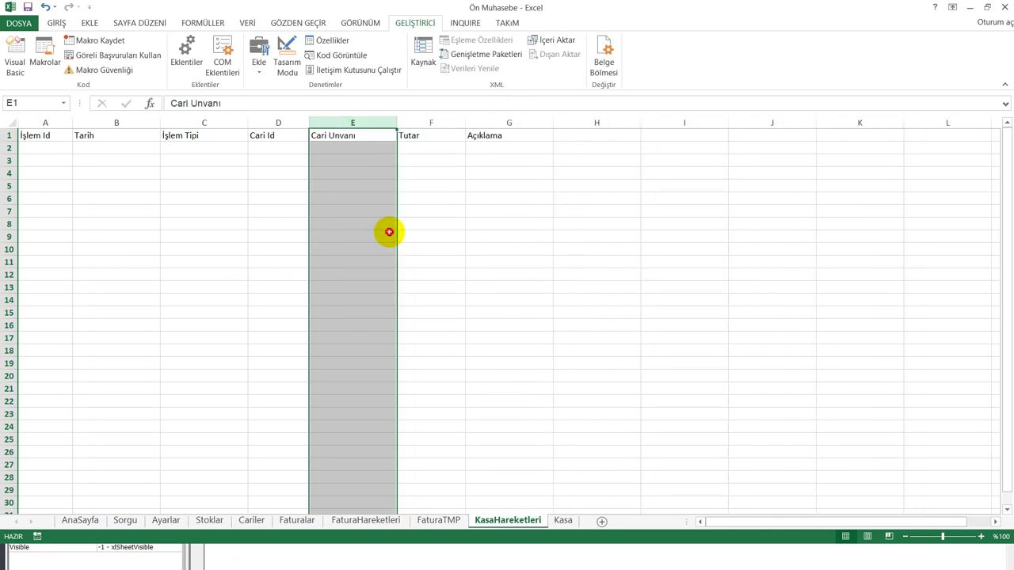
click(389, 234)
click(341, 555)
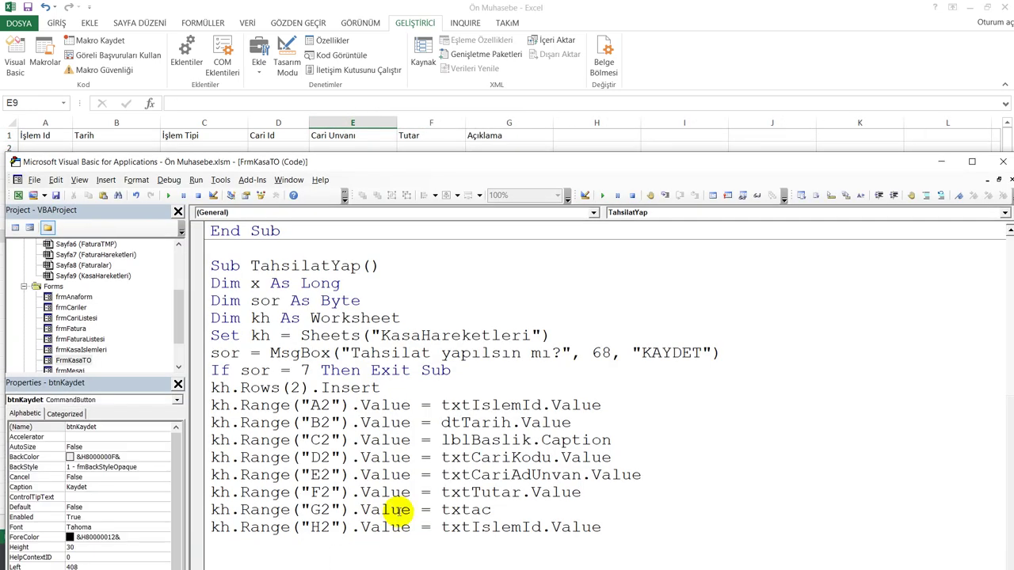
Complete G2's source as txtAciklama.Value and delete the leftover H2 line
click(491, 509)
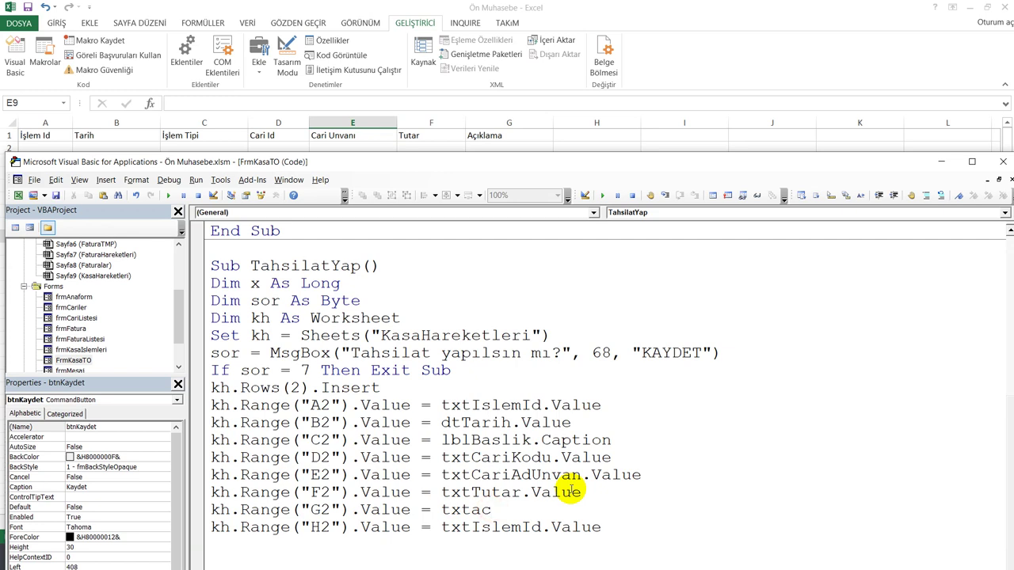
key(ctrl+space)
text(.v)
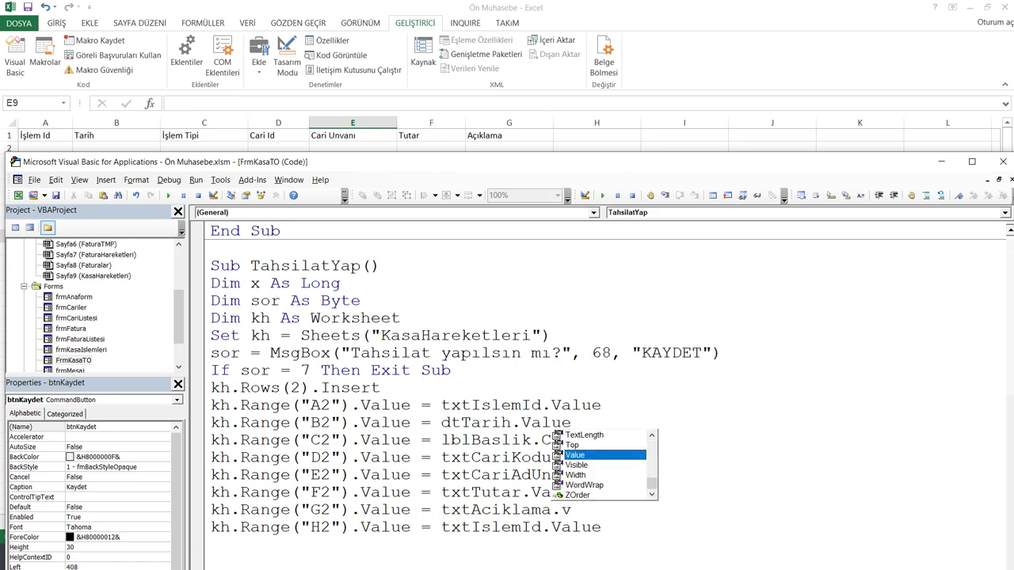
key(space)
key(shift+End)
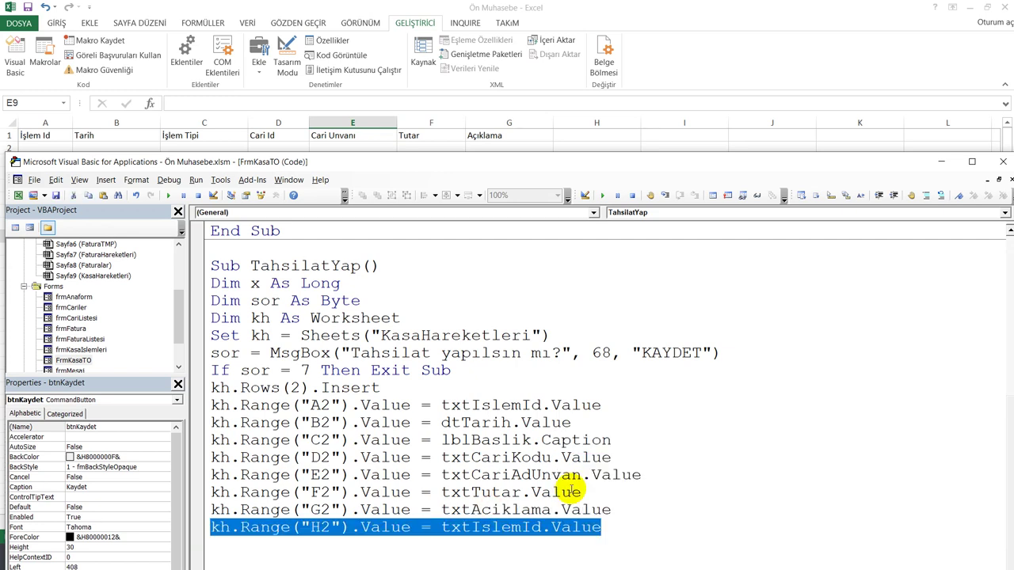
key(Delete)
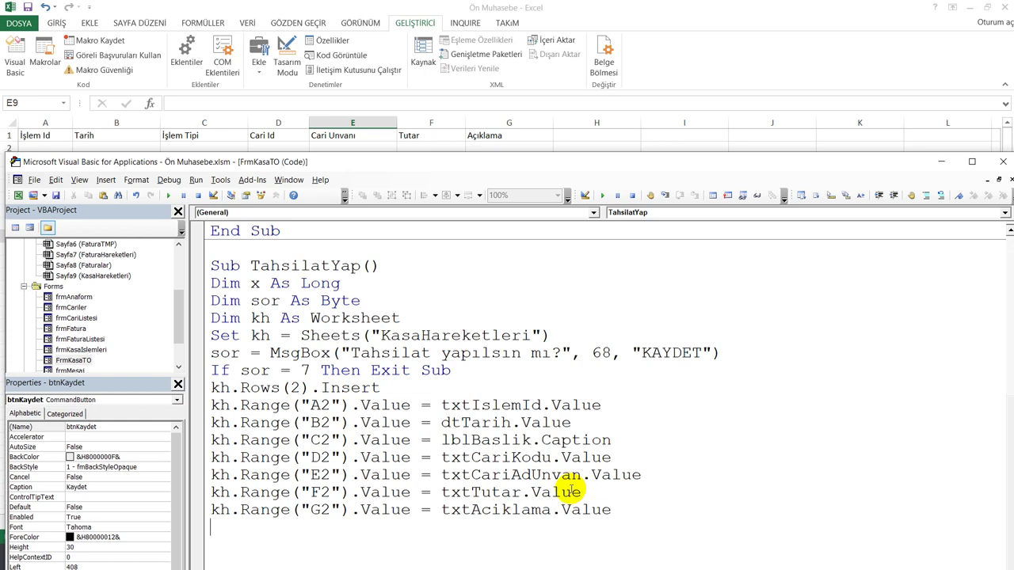
drag(446, 162, 535, 69)
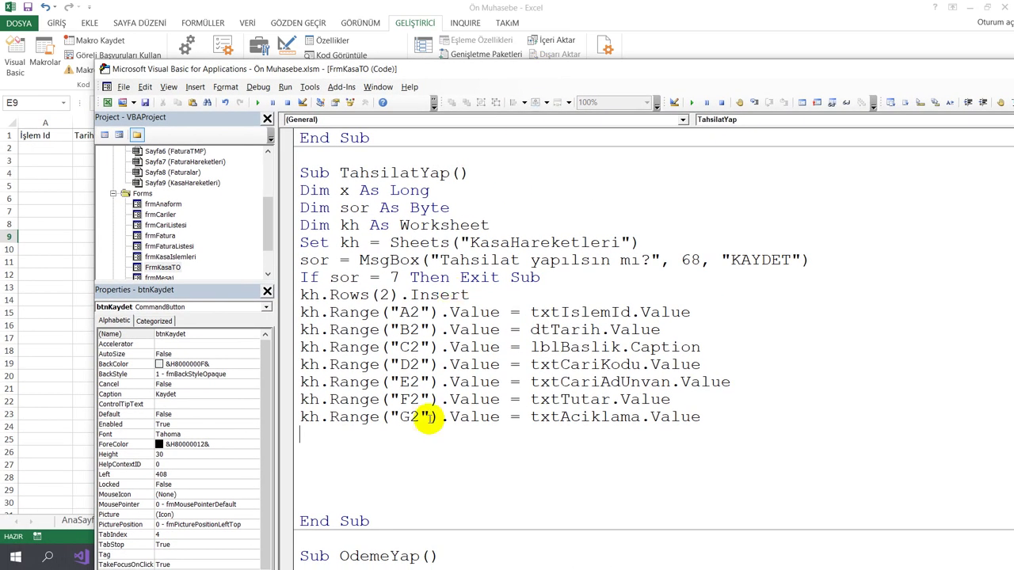
Add Unload Me, then set frmMesaj.lblMesaj.Caption to "Tahsilat Kaydedildi."
text(un)
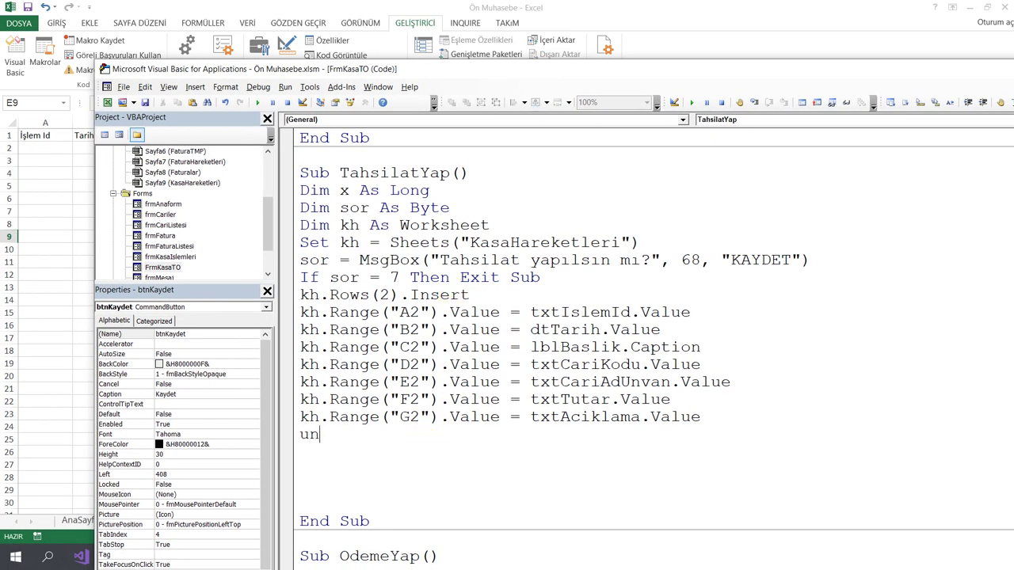
text(load)
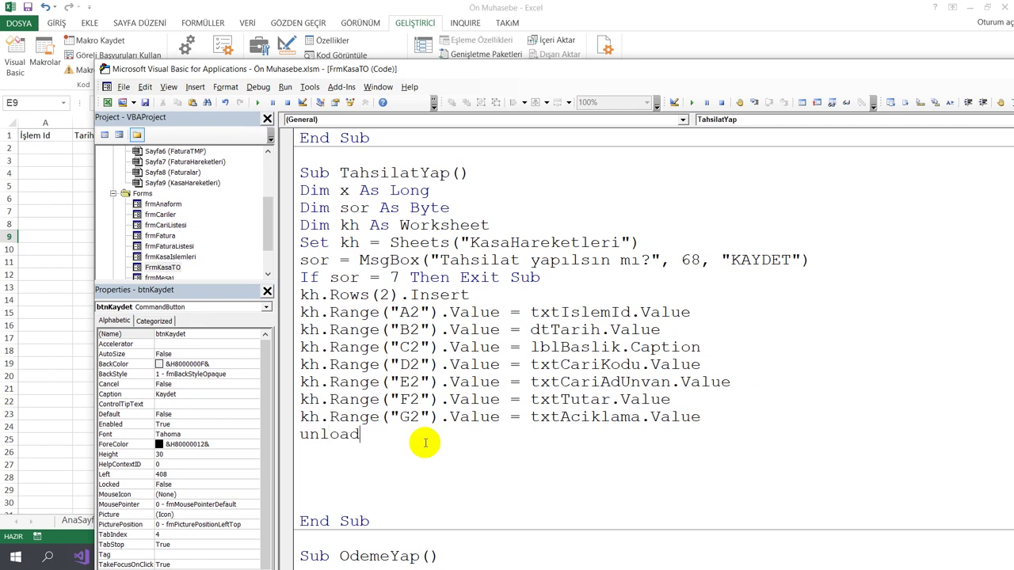
text( me)
key(Return)
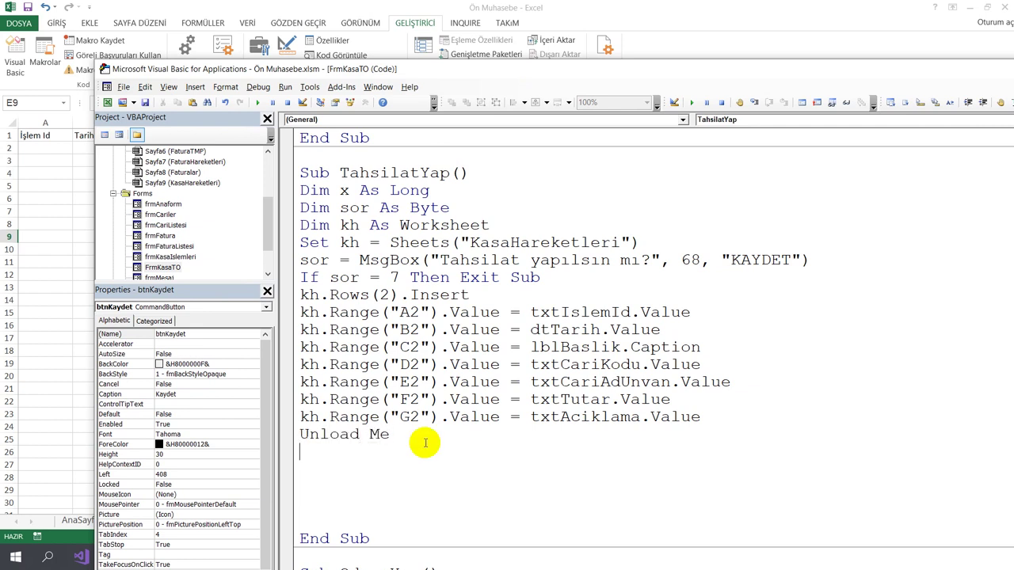
text(lbl)
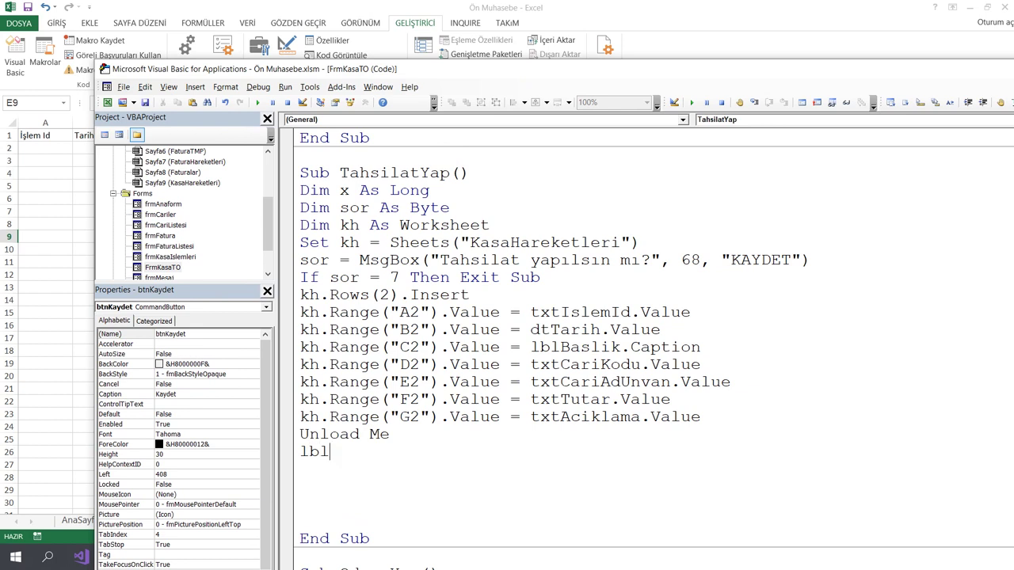
key(BackSpace)
key(BackSpace)
text(frm)
text(Mesaj.lbl)
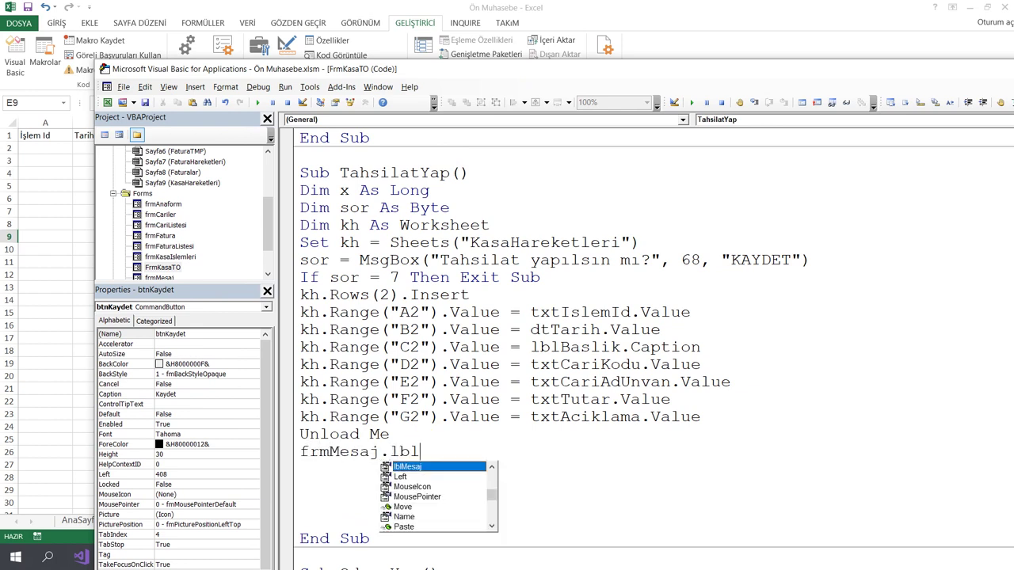
text(Mesaj.c)
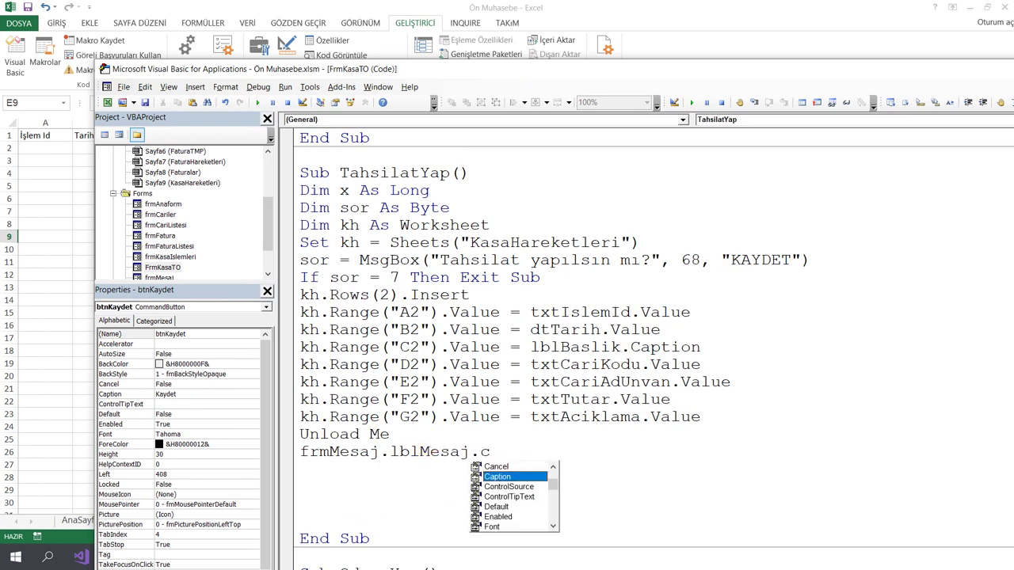
text(=")
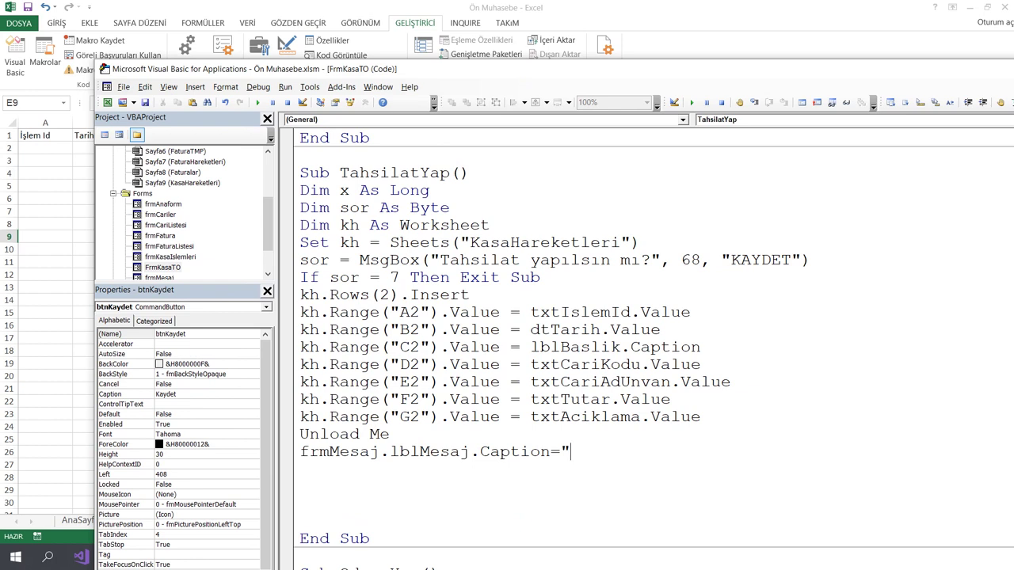
text(Tahsi)
text(lat Kaydedil)
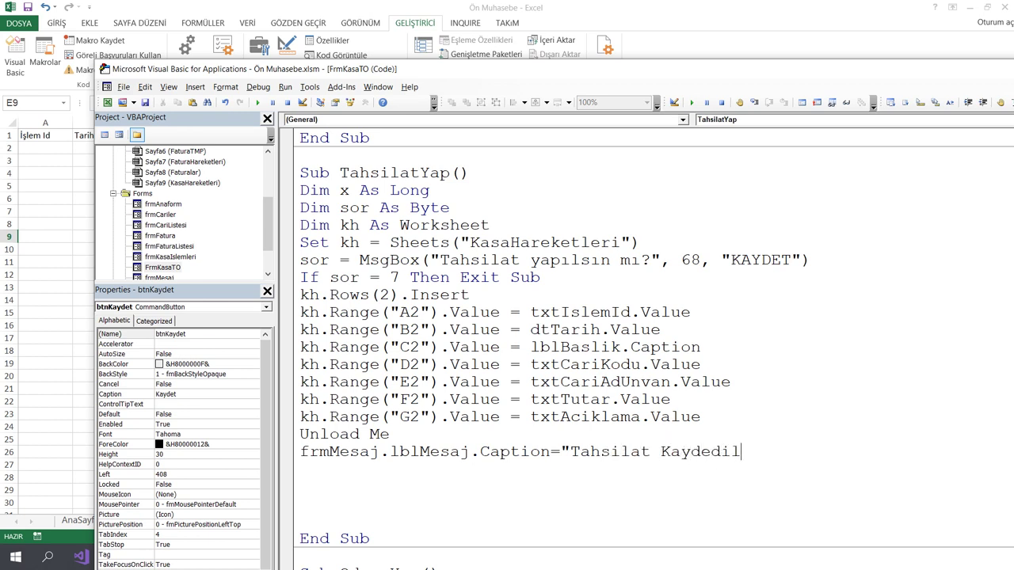
text(di.")
key(Return)
Add a frmMesaj.Show line, completing the names with IntelliSense
text(rmm)
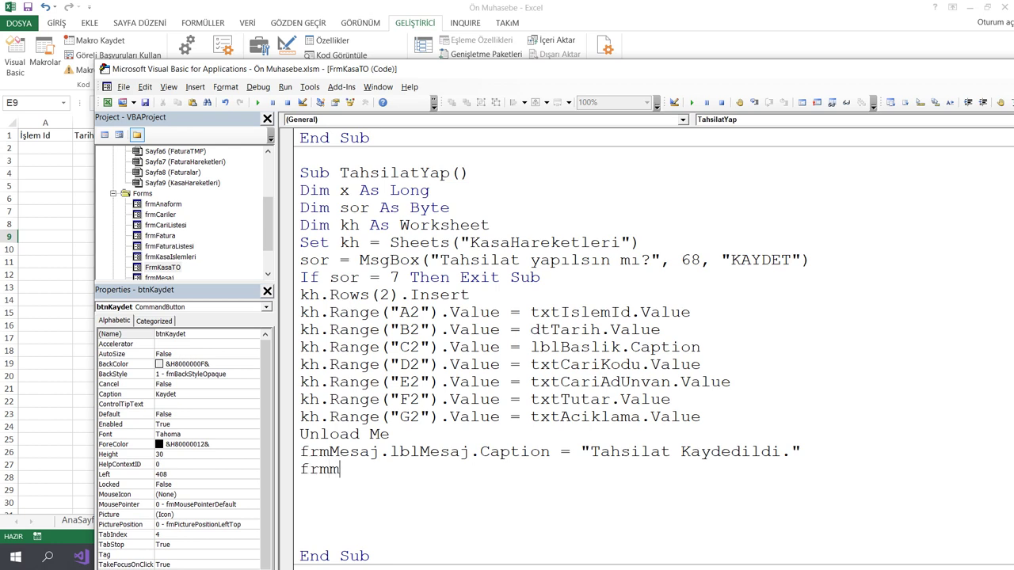
key(ctrl+space)
text(.s)
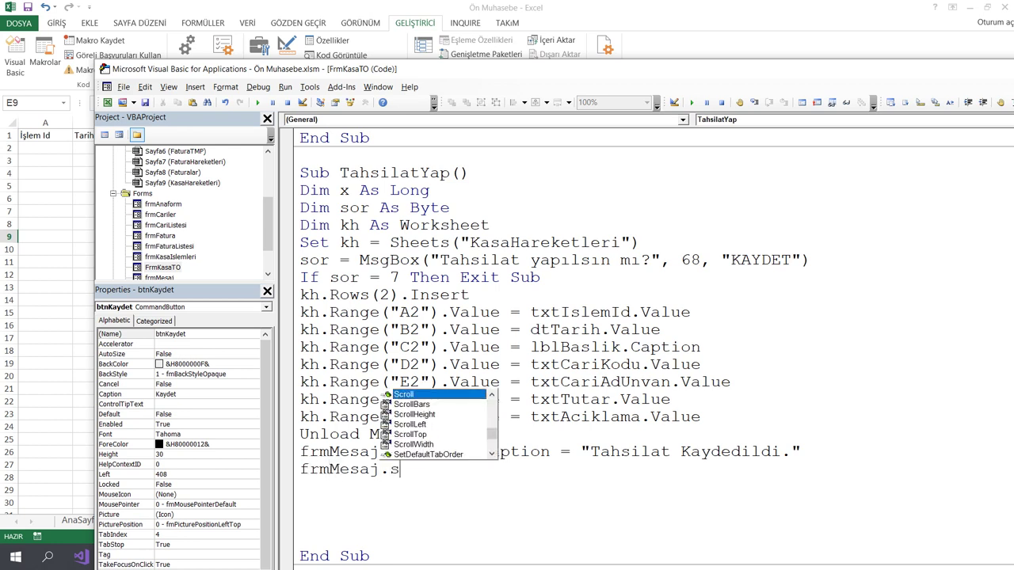
text(h)
key(Tab)
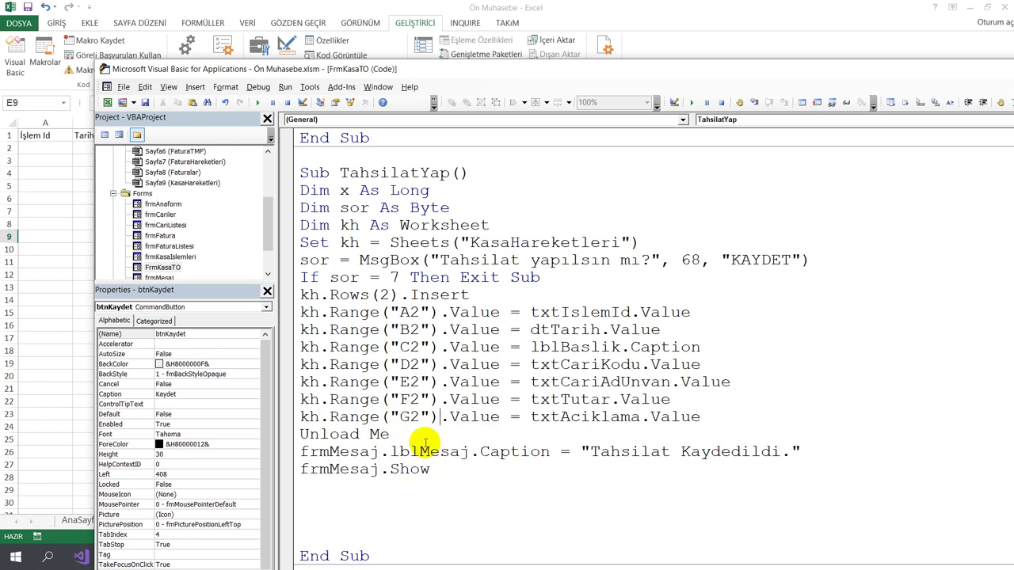
key(Return)
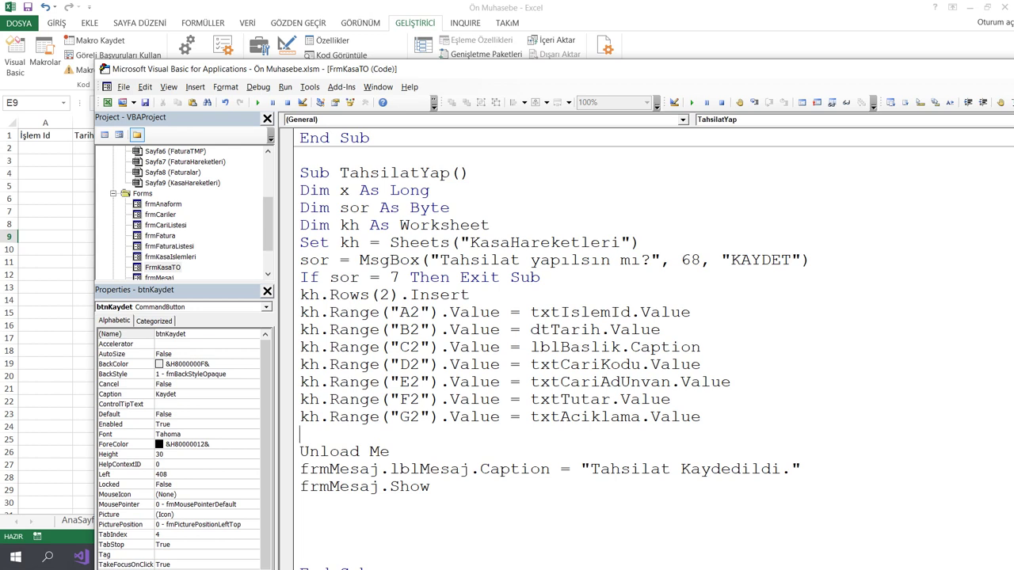
Add the CarininBorcunuDusur call and delete the blank lines before End Sub
text(Carinin)
text(Bor)
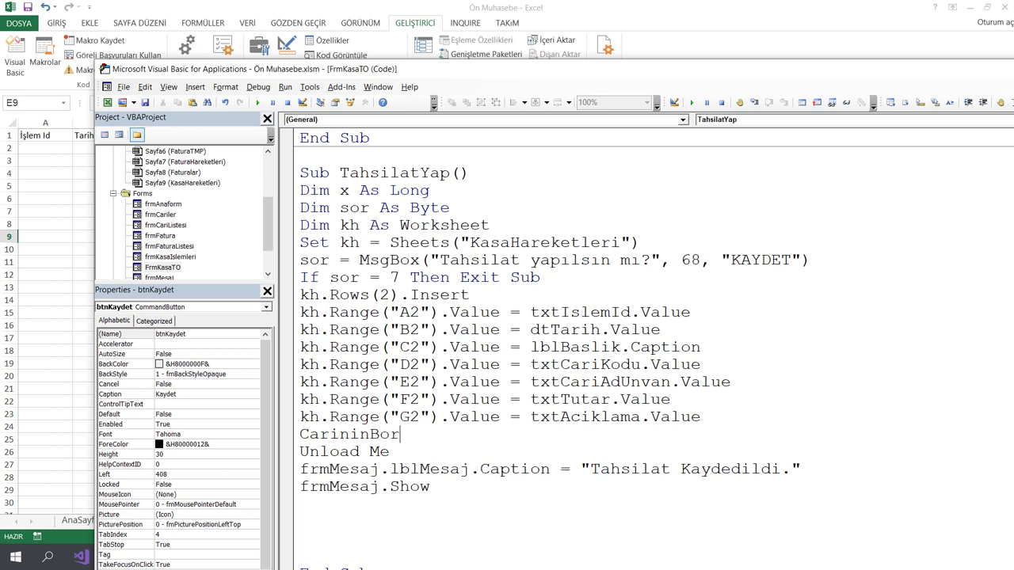
text(cunuDu)
text(sur)
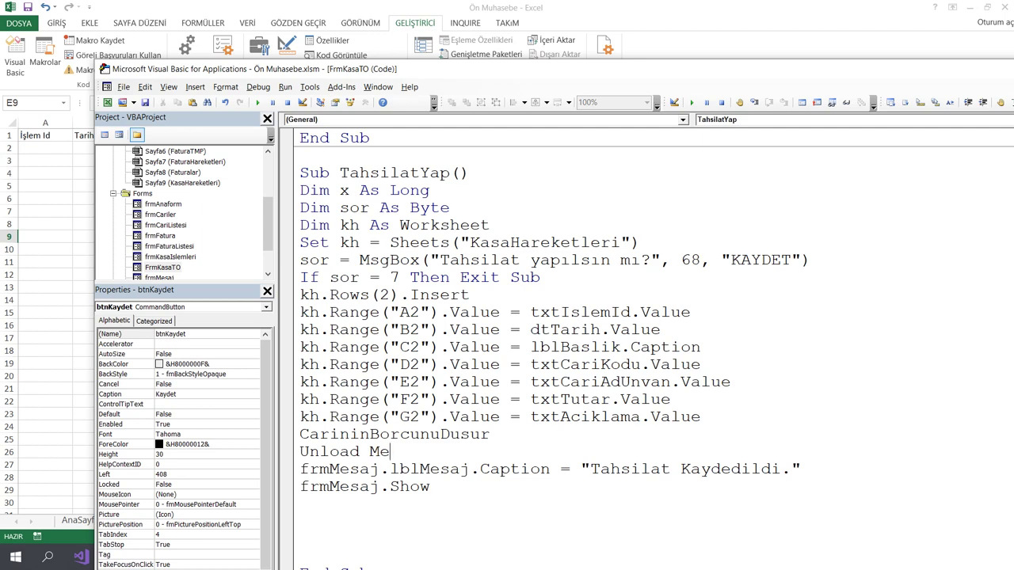
scroll(351, 510, up, 1)
scroll(362, 487, down, 1)
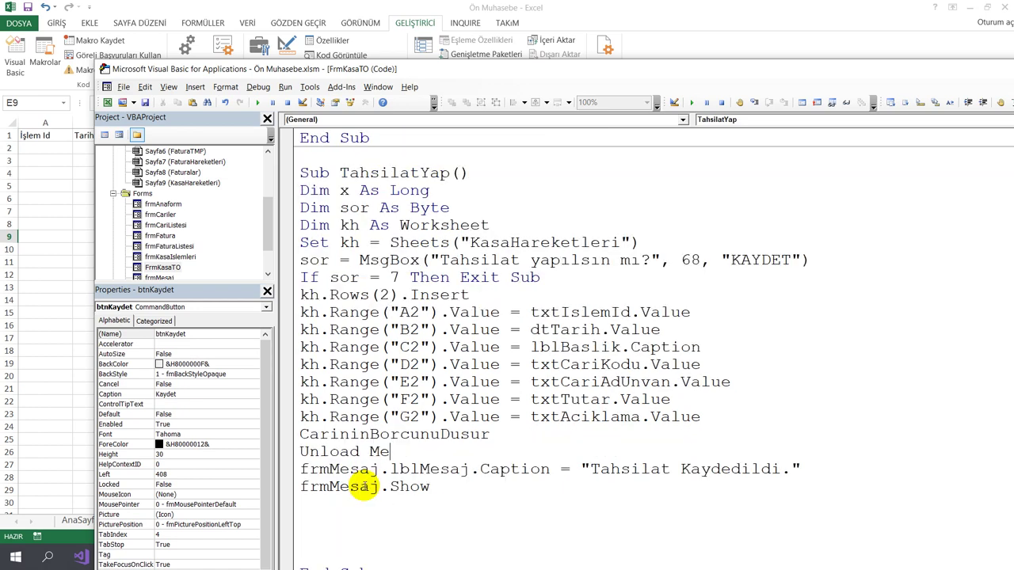
scroll(363, 487, down, 1)
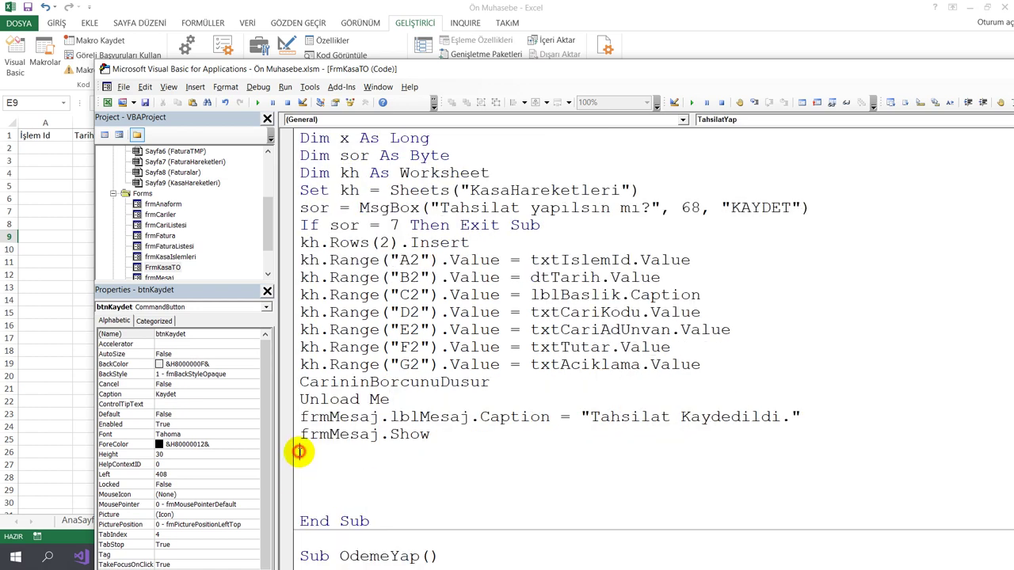
drag(299, 452, 303, 507)
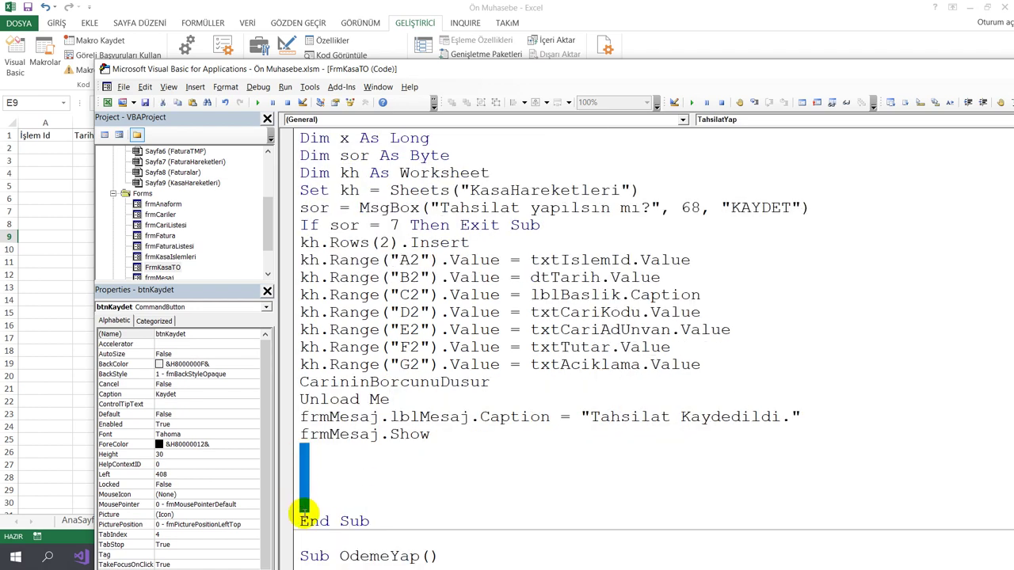
key(Delete)
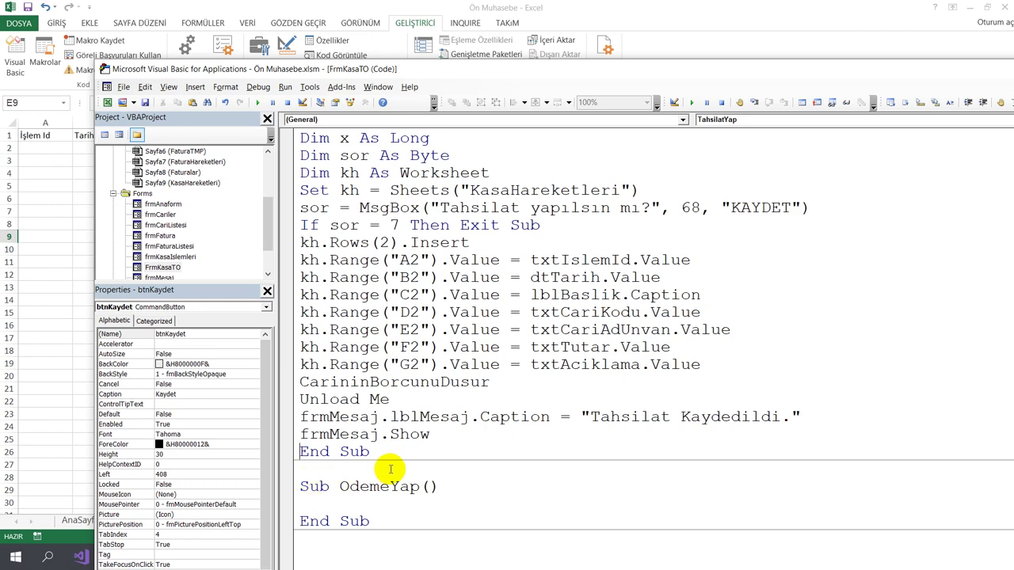
scroll(354, 235, up, 1)
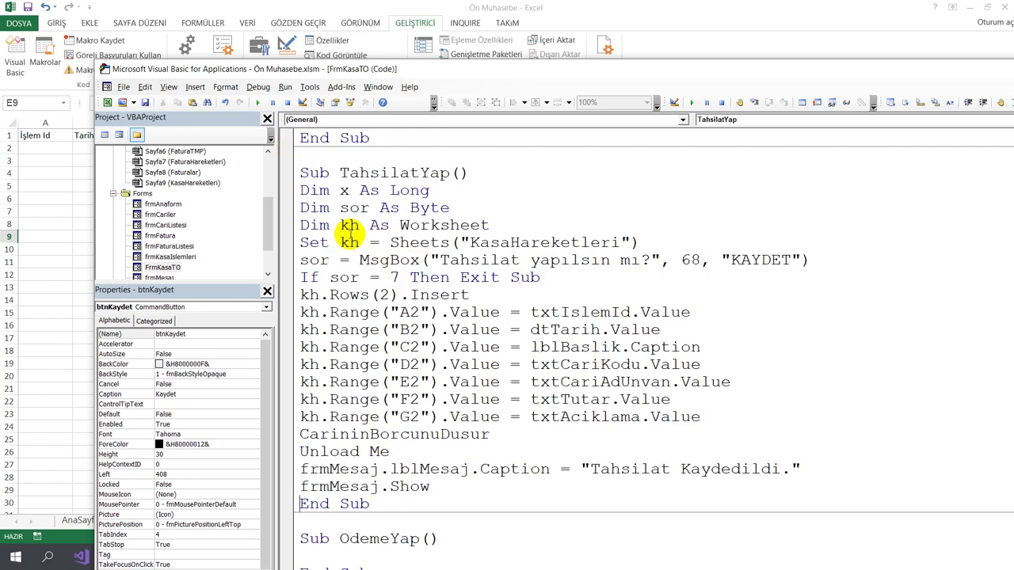
Copy the TahsilatYap body and paste it into OdemeYap
mouse_move(301, 190)
mouse_down()
mouse_move(543, 382)
mouse_move(624, 481)
mouse_up()
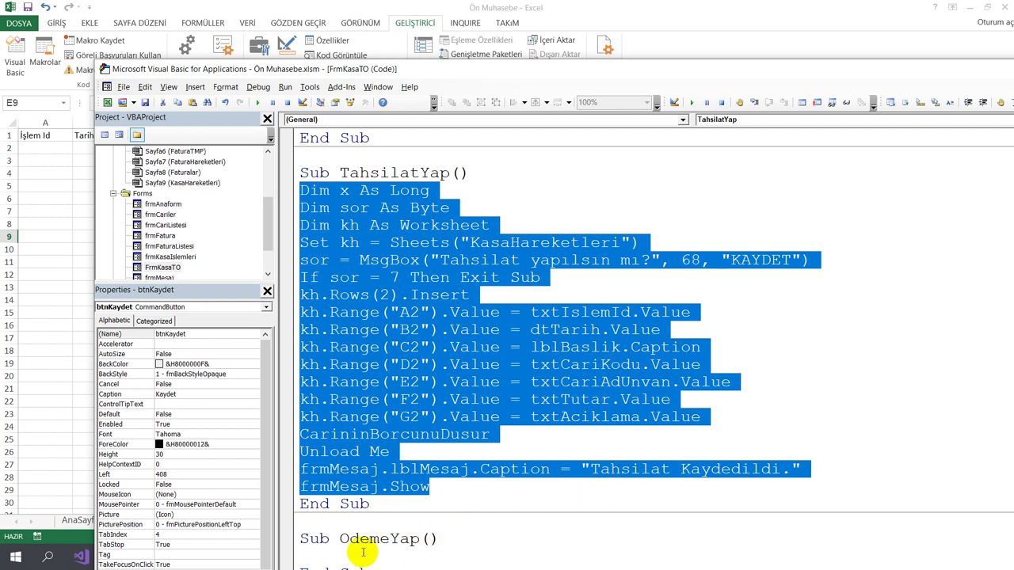
scroll(361, 549, down, 1)
key(ctrl+c)
click(335, 502)
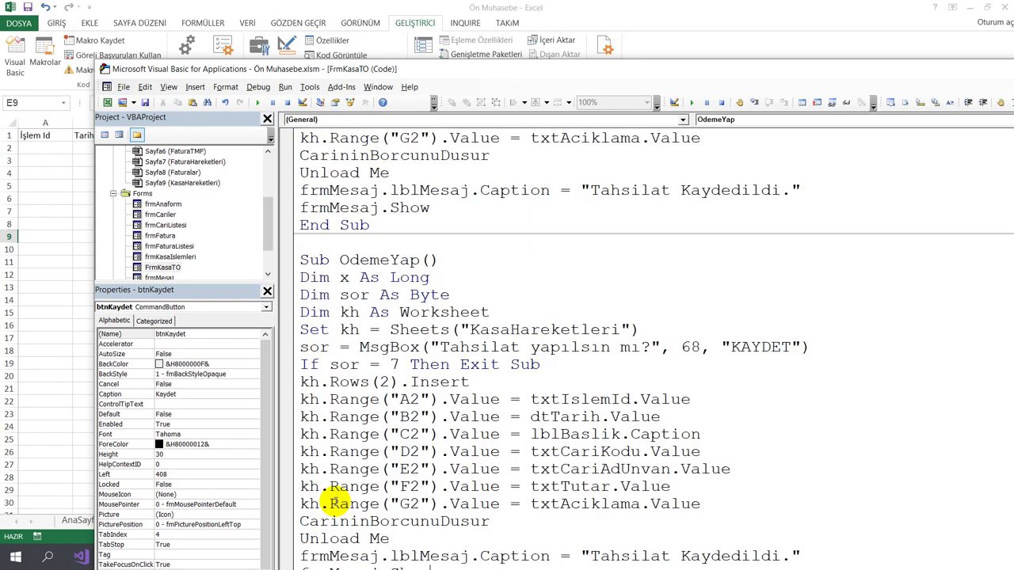
key(ctrl+v)
In OdemeYap, replace Tahsilat with Ödeme twice and Borcunu with Alacagini
scroll(443, 400, down, 1)
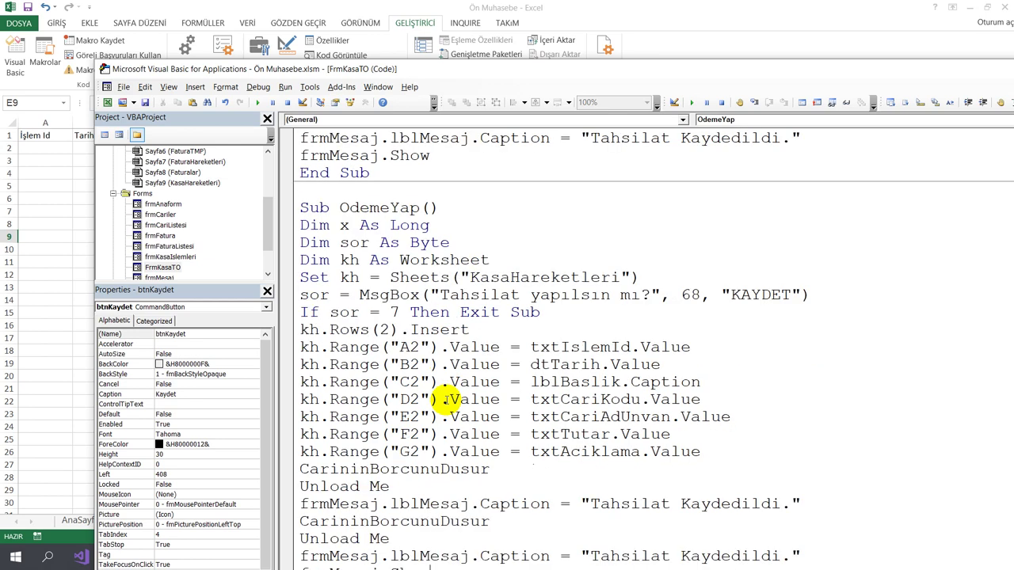
double_click(476, 295)
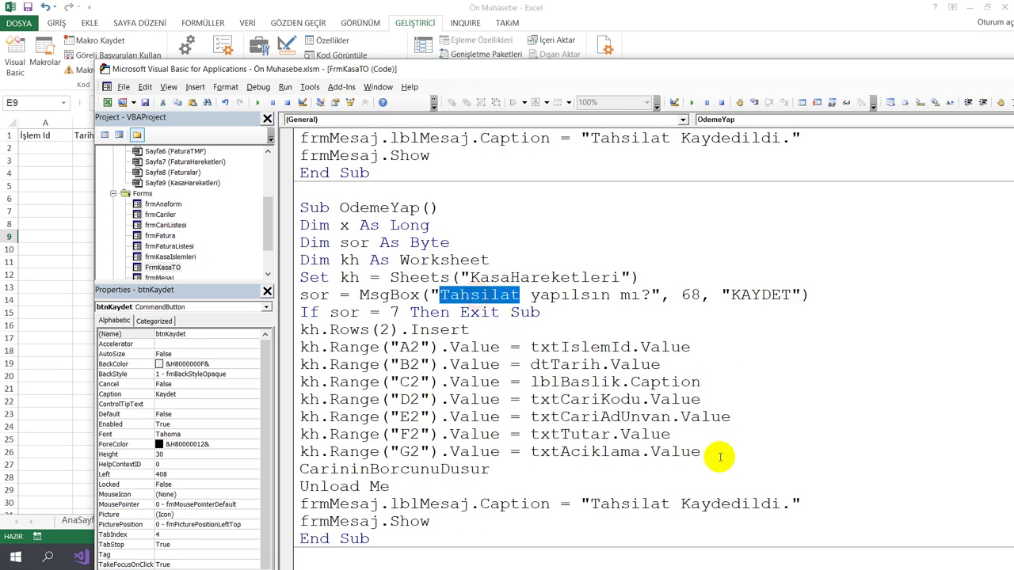
text(Ödeme)
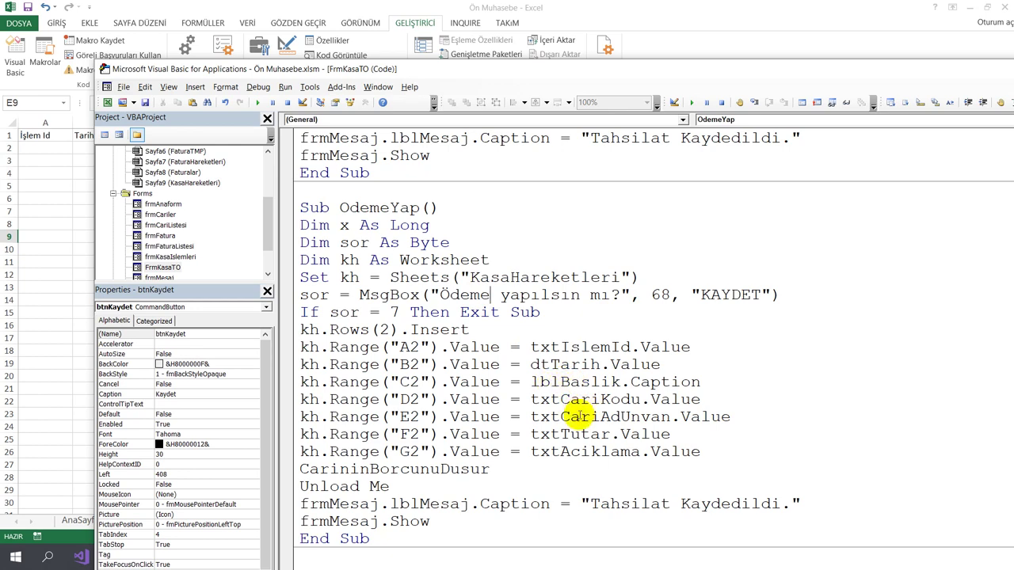
scroll(578, 416, down, 1)
double_click(614, 453)
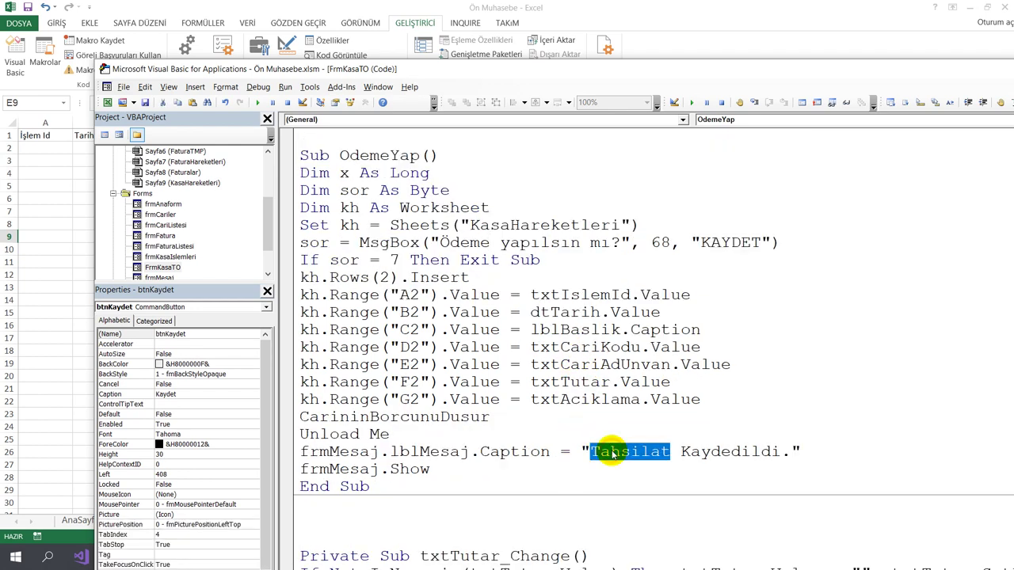
text(Ödeme)
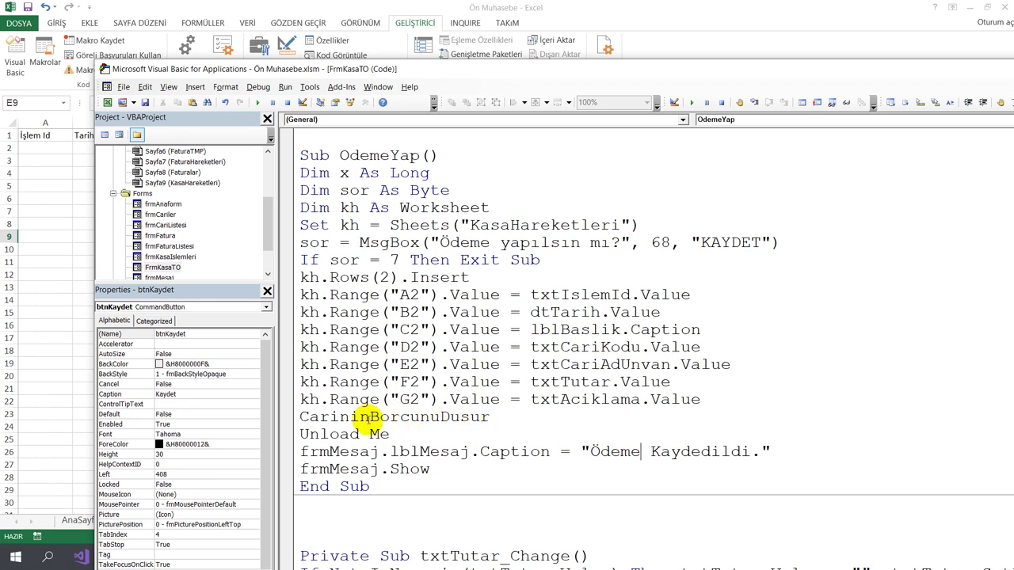
drag(370, 418, 439, 419)
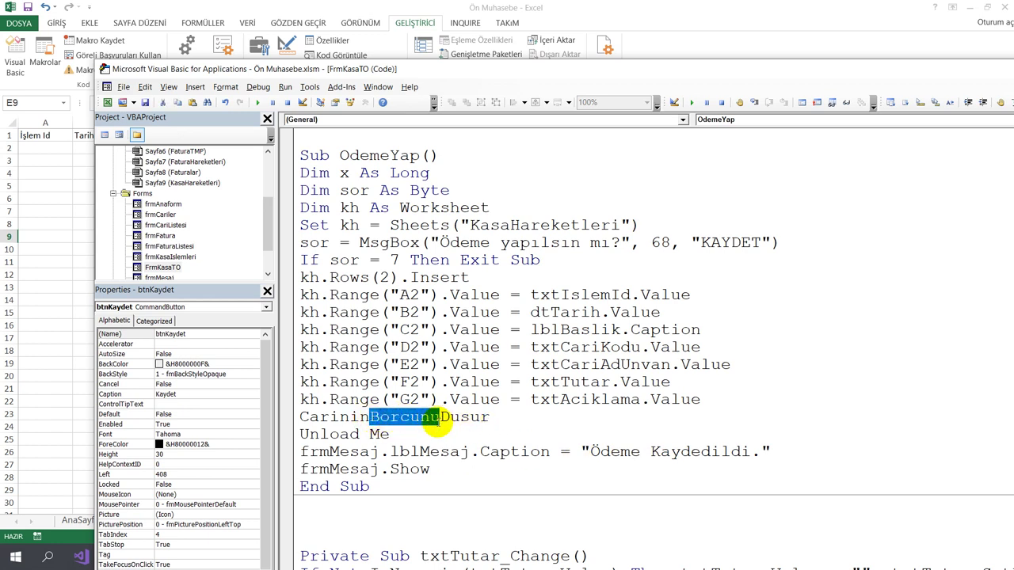
text(Alaca)
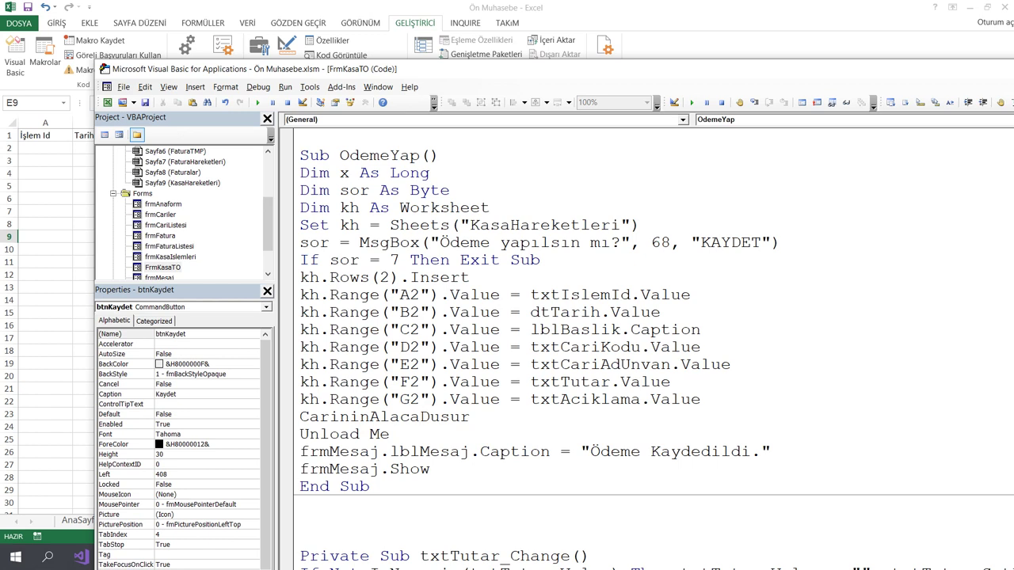
text(g)
text(ini)
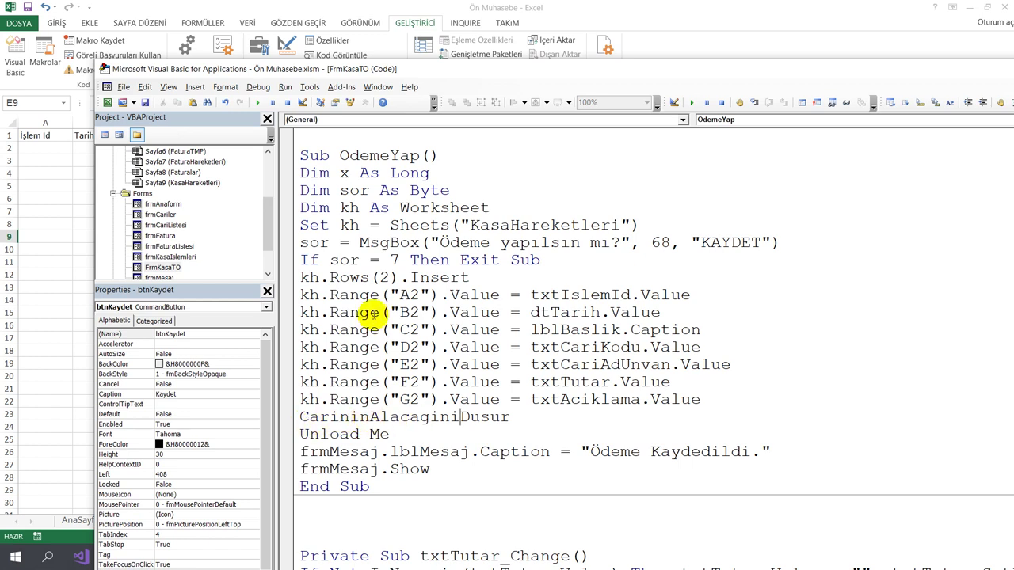
scroll(396, 226, up, 1)
scroll(386, 291, up, 2)
scroll(387, 291, up, 1)
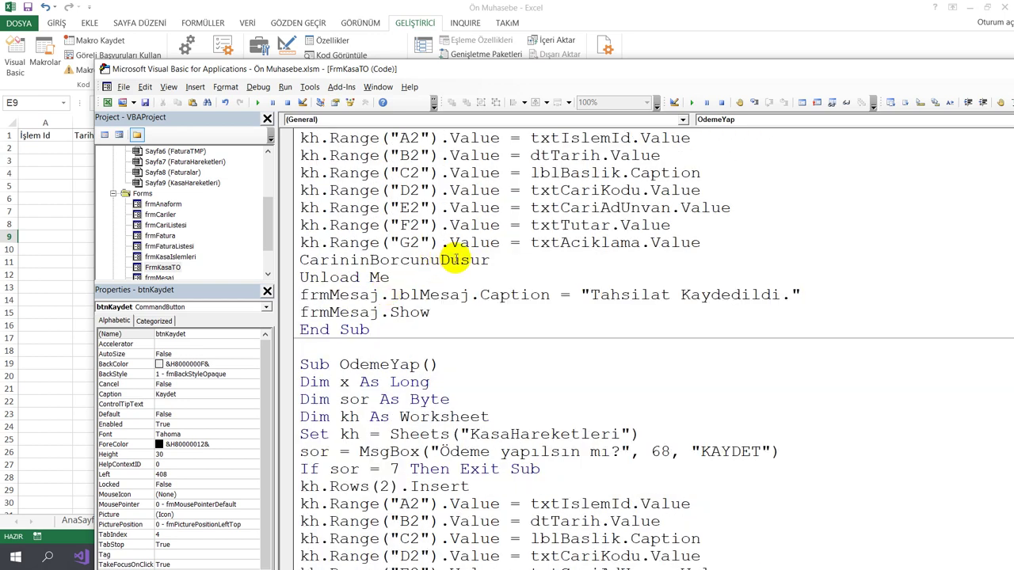
Create an empty Sub CarininBorcunuDusur below OdemeYap
drag(490, 260, 283, 266)
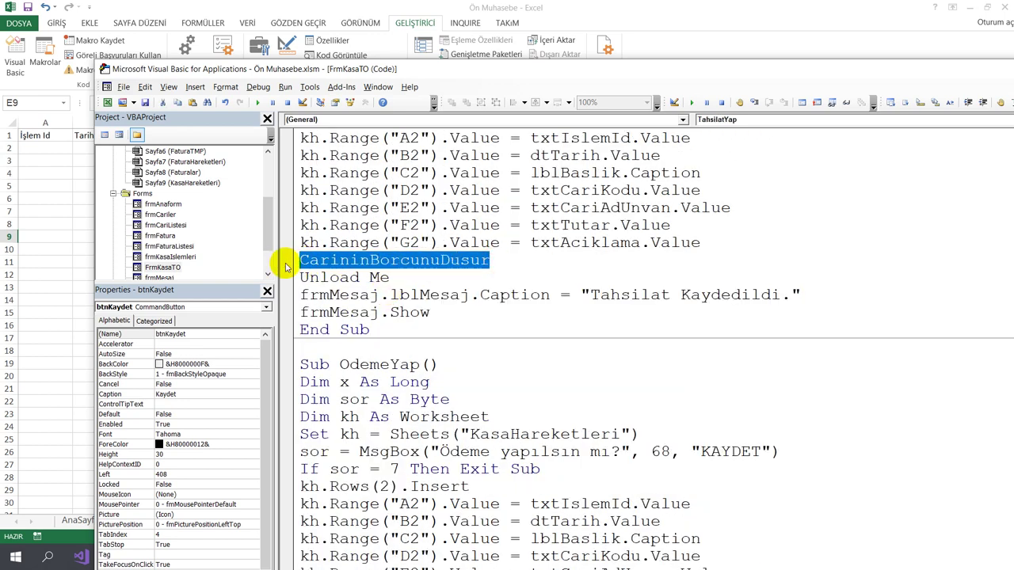
scroll(327, 344, down, 2)
scroll(329, 351, down, 3)
scroll(331, 353, down, 1)
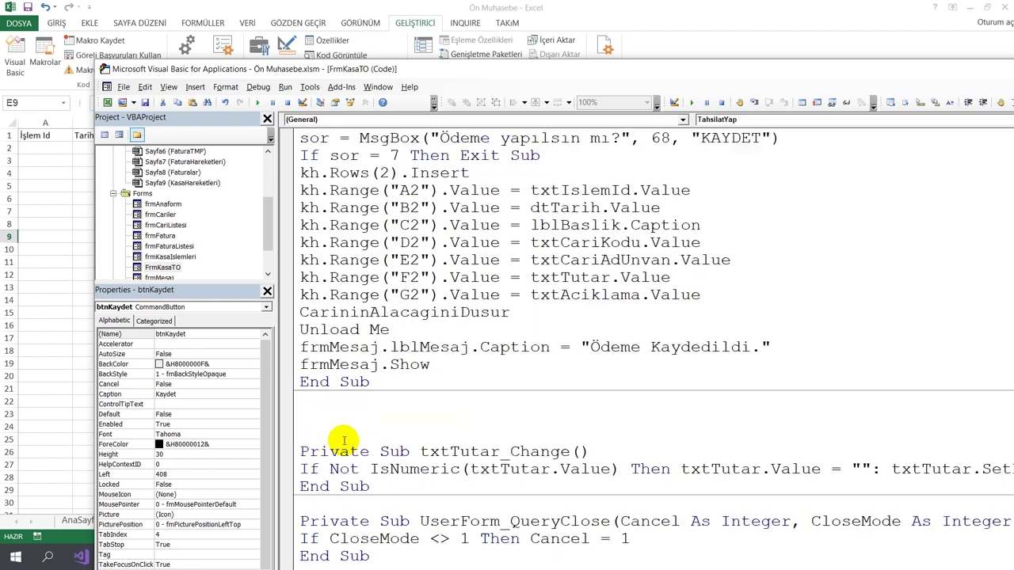
click(309, 405)
text(su)
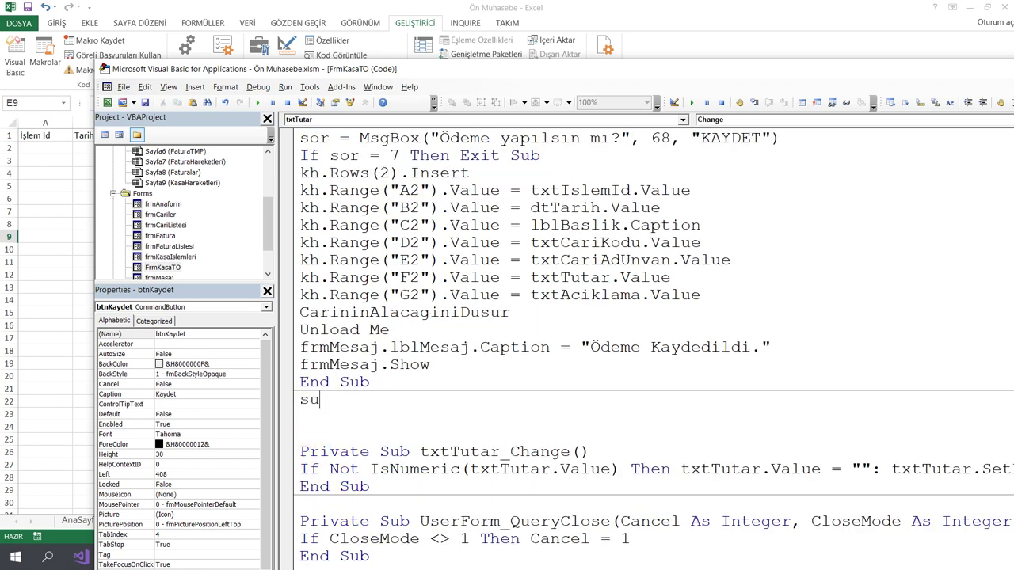
text(b CarininBorcunuDusur)
key(Return)
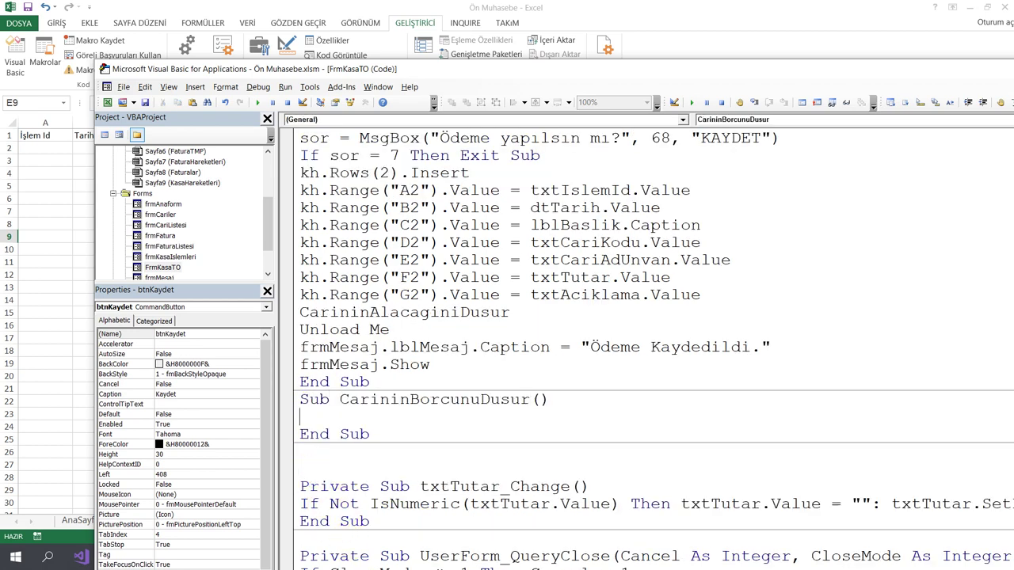
Create an empty Sub CarininAlacaginiDusur using the copied procedure name
click(300, 451)
text(su)
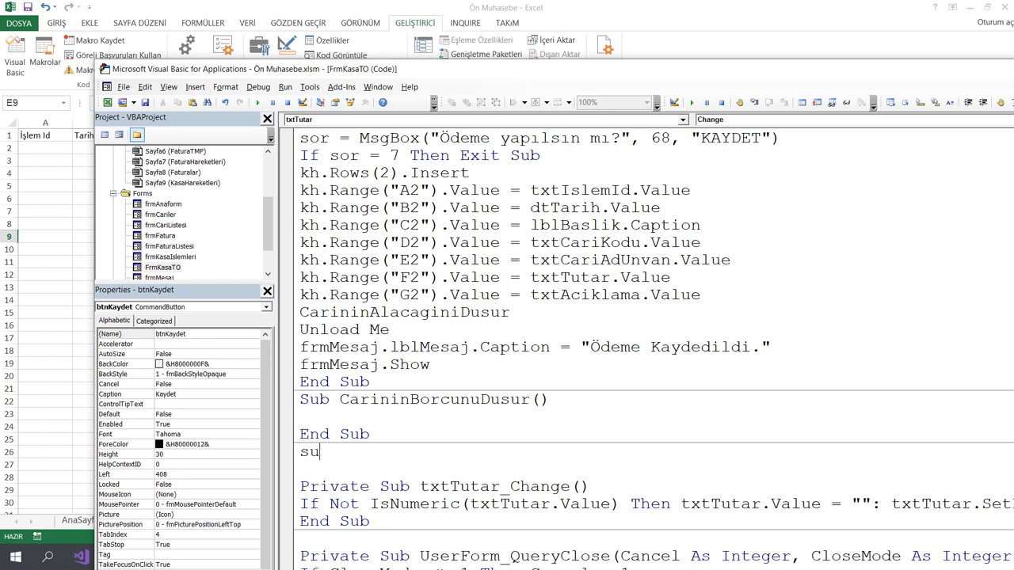
text(b)
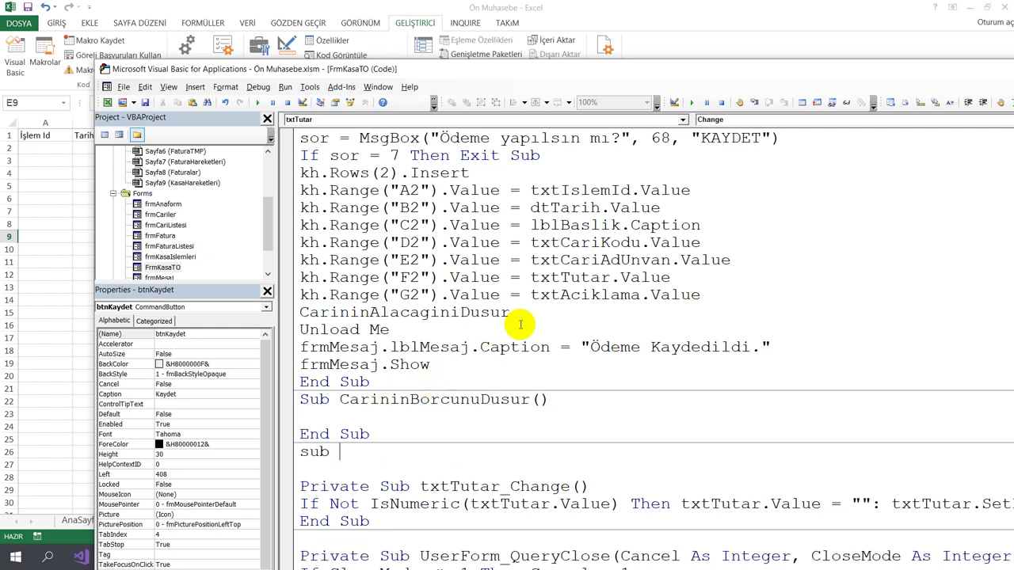
drag(520, 313, 275, 314)
key(ctrl+c)
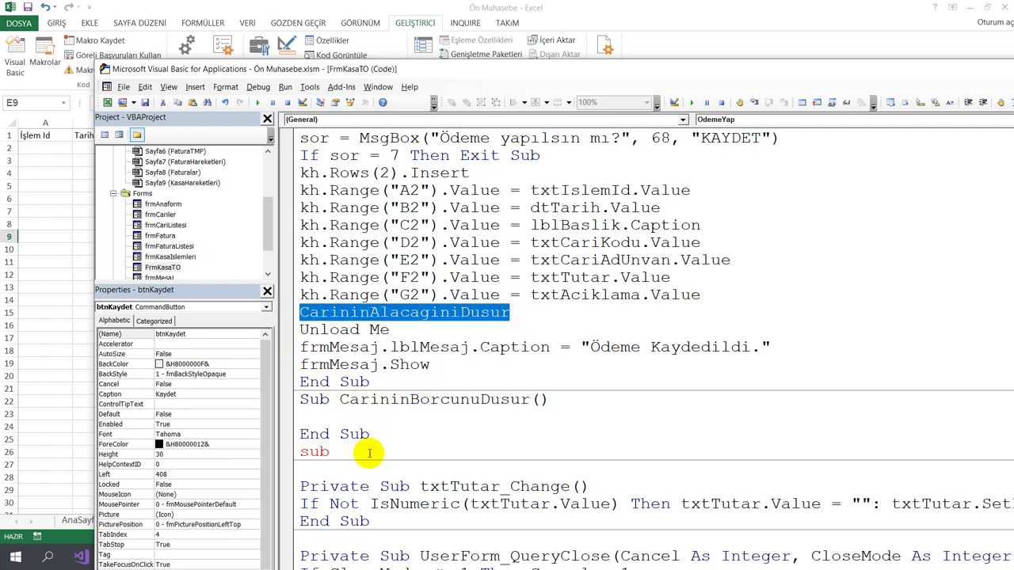
click(369, 453)
key(ctrl+v)
key(Return)
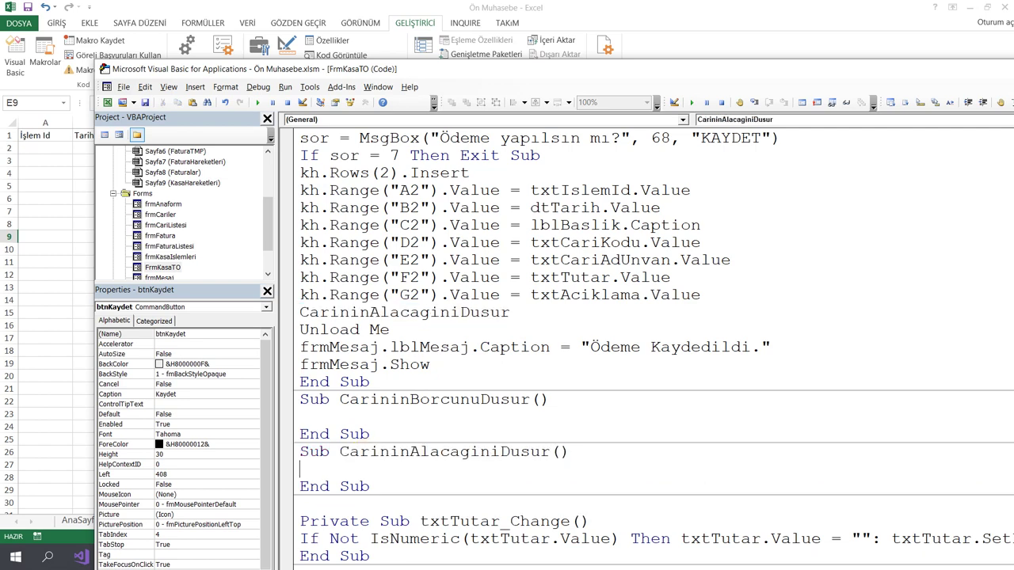
click(339, 417)
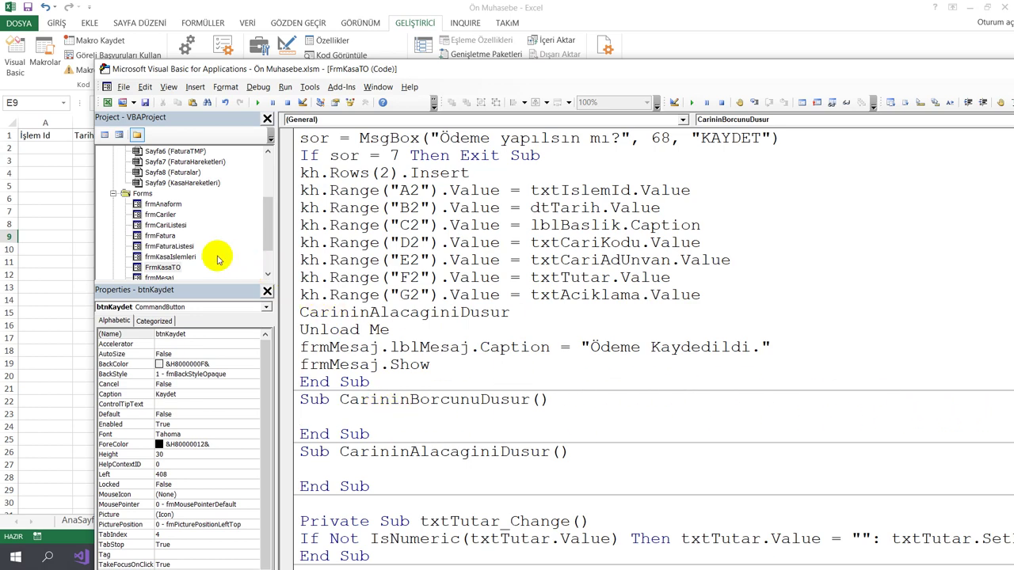
Open frmFatura's Kaydet code in a maximized code window
double_click(167, 236)
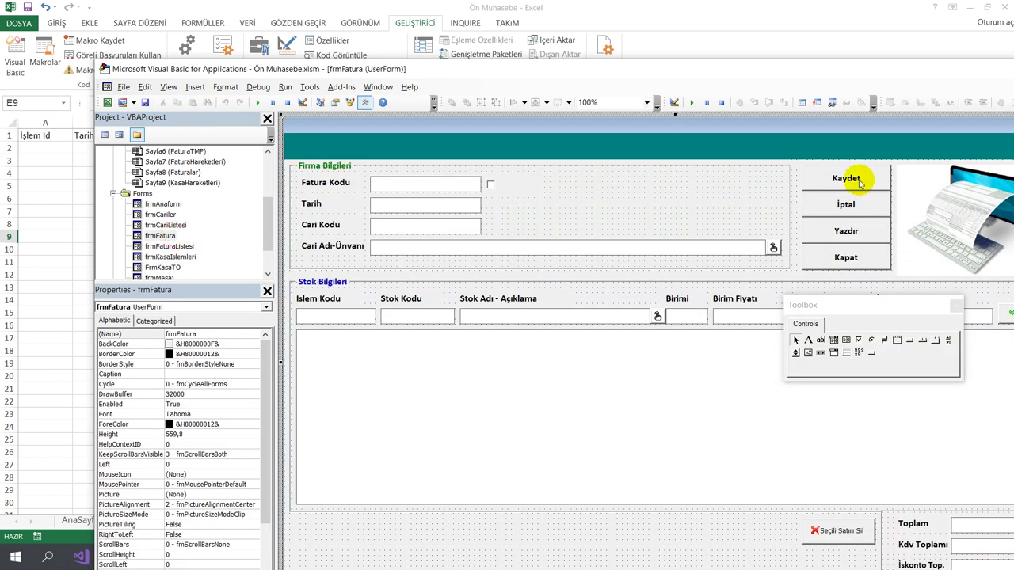
double_click(860, 181)
double_click(848, 70)
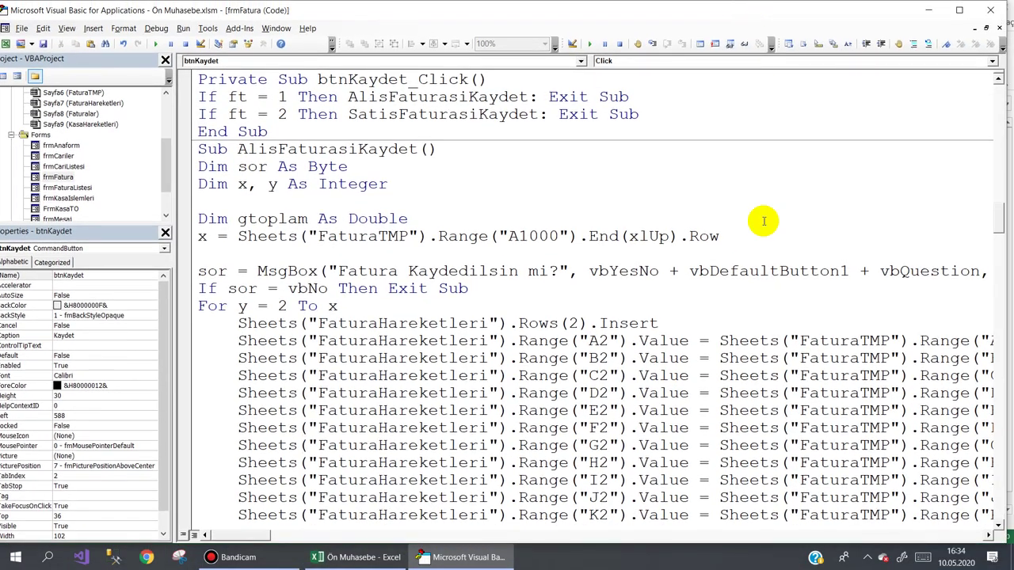
scroll(757, 262, up, 1)
scroll(754, 317, down, 4)
scroll(754, 412, down, 1)
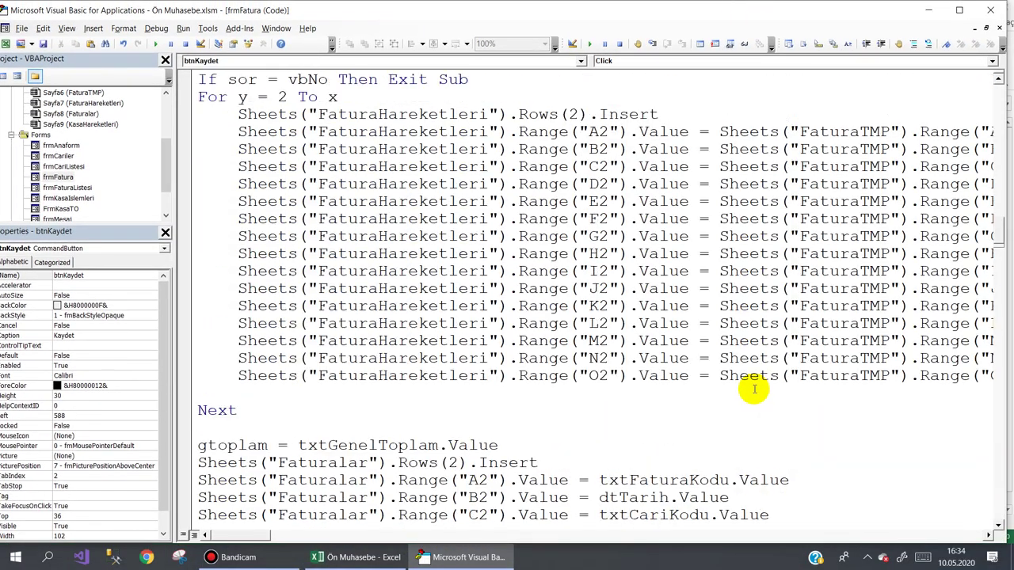
scroll(872, 349, down, 2)
Copy the CariyiBorclandir loop body and return to the FrmKasaTO form design
drag(991, 226, 999, 406)
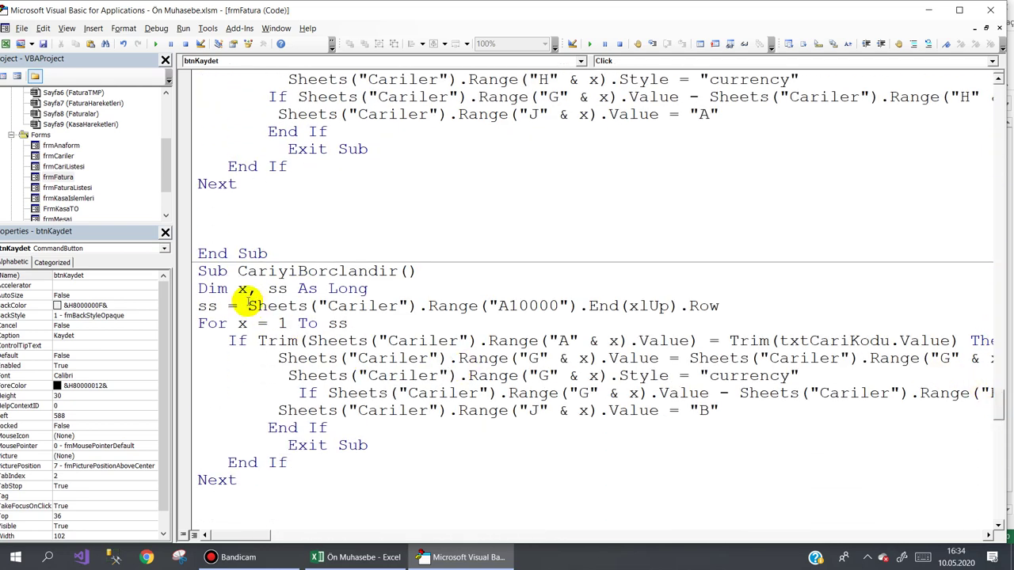
drag(198, 271, 210, 313)
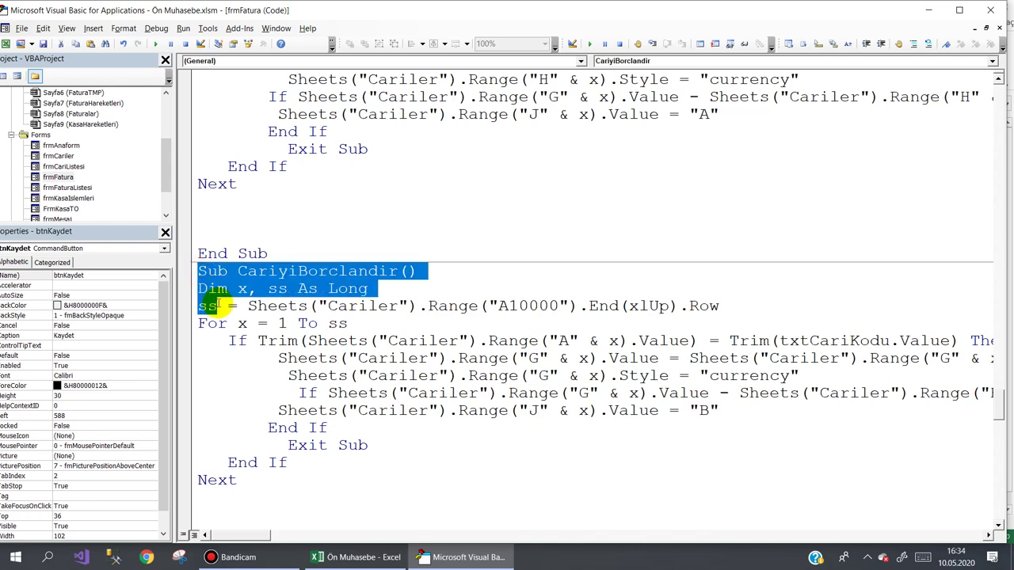
click(230, 333)
drag(224, 350, 241, 463)
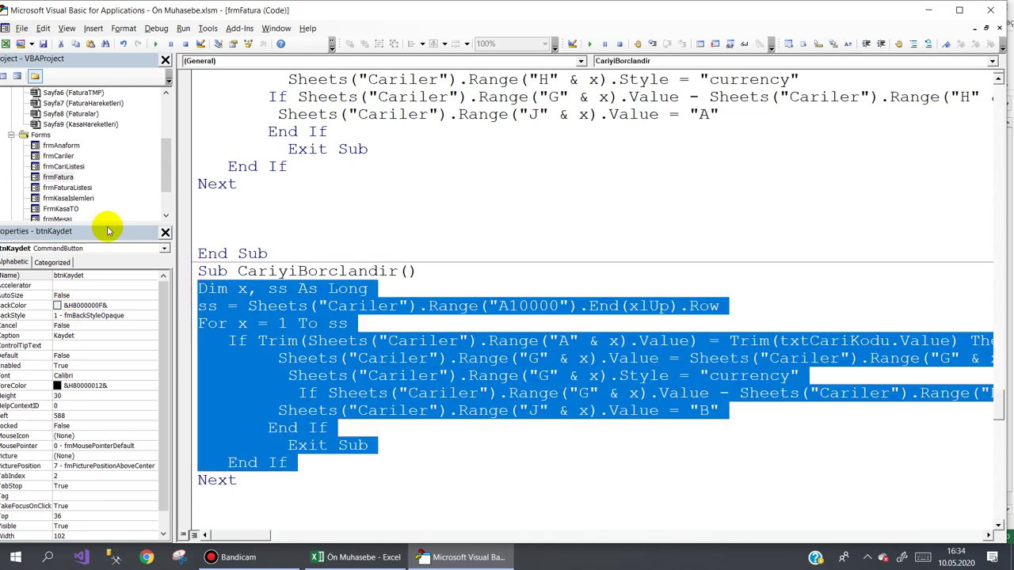
double_click(67, 209)
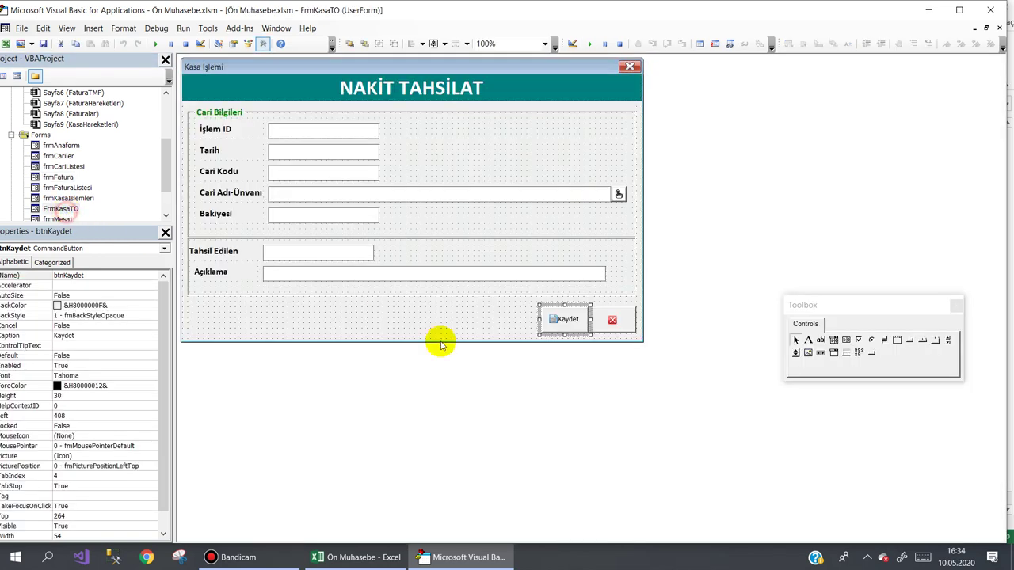
Paste the copied Cariler loop into the empty CarininBorcunuDusur sub of FrmKasaTO
double_click(562, 317)
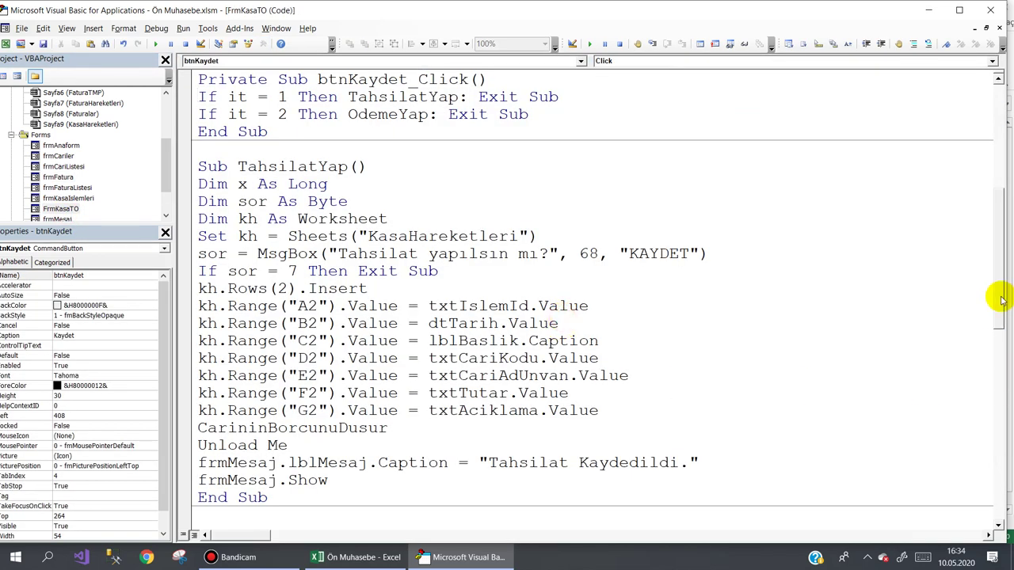
scroll(996, 328, down, 3)
drag(996, 372, 983, 475)
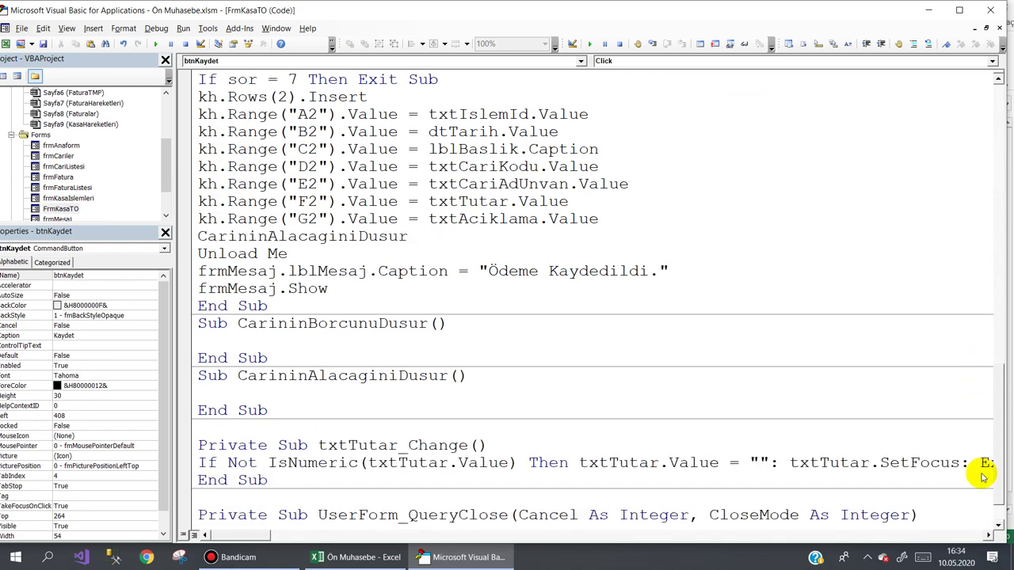
click(230, 321)
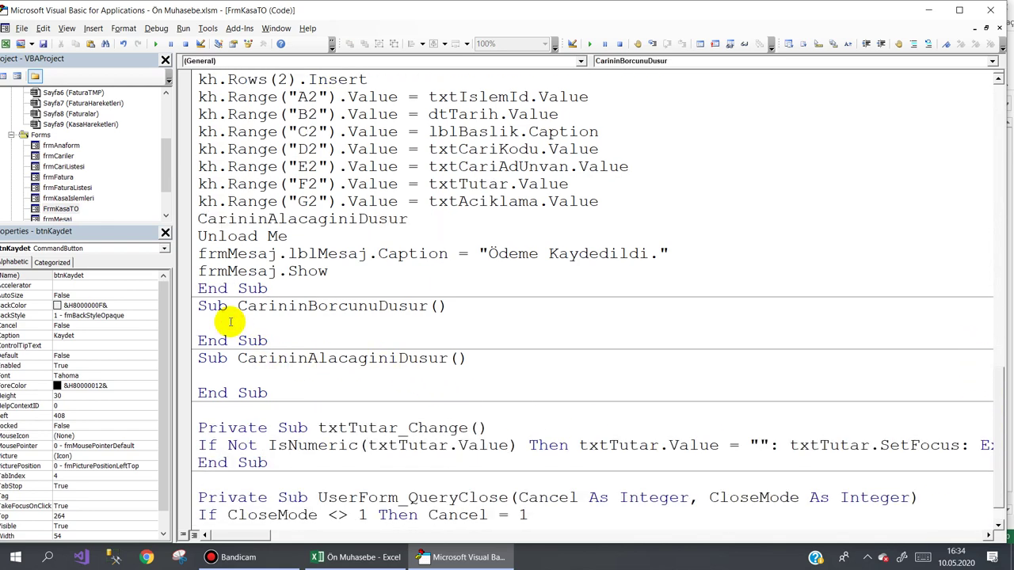
key(ctrl+v)
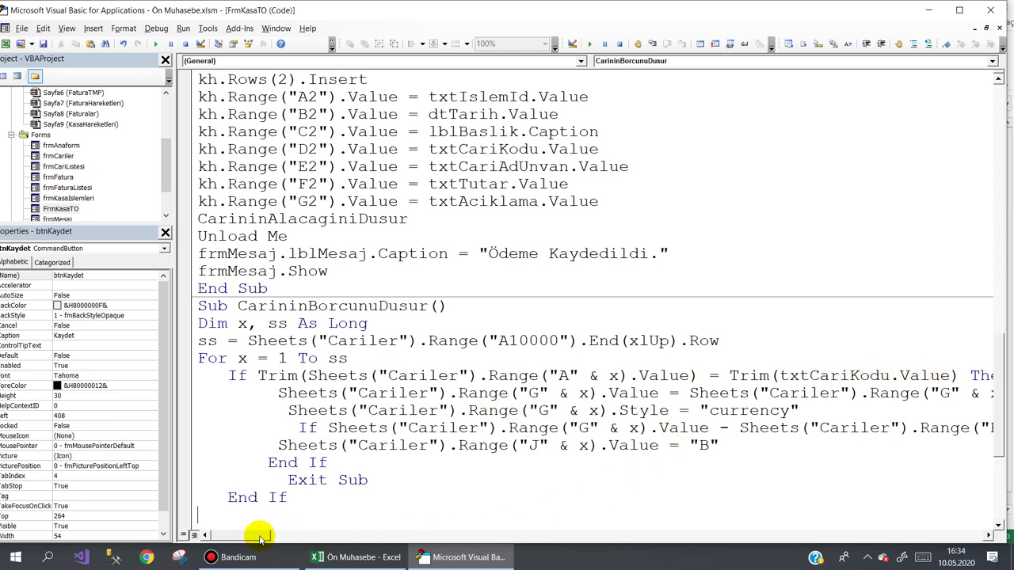
Change the + before Sheets("Faturalar").Range("E2") to - in the column G update
drag(260, 535, 265, 536)
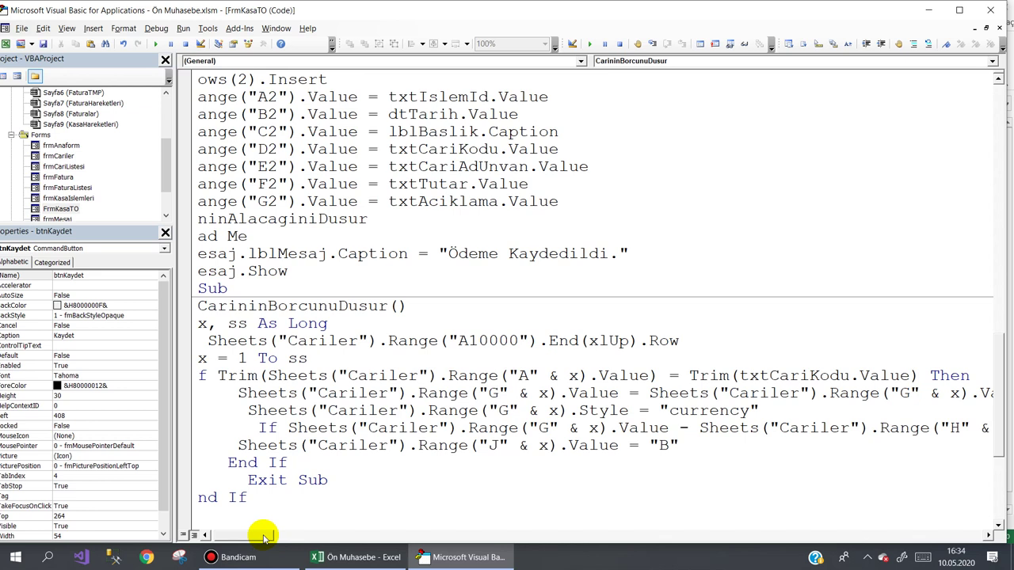
drag(264, 538, 287, 538)
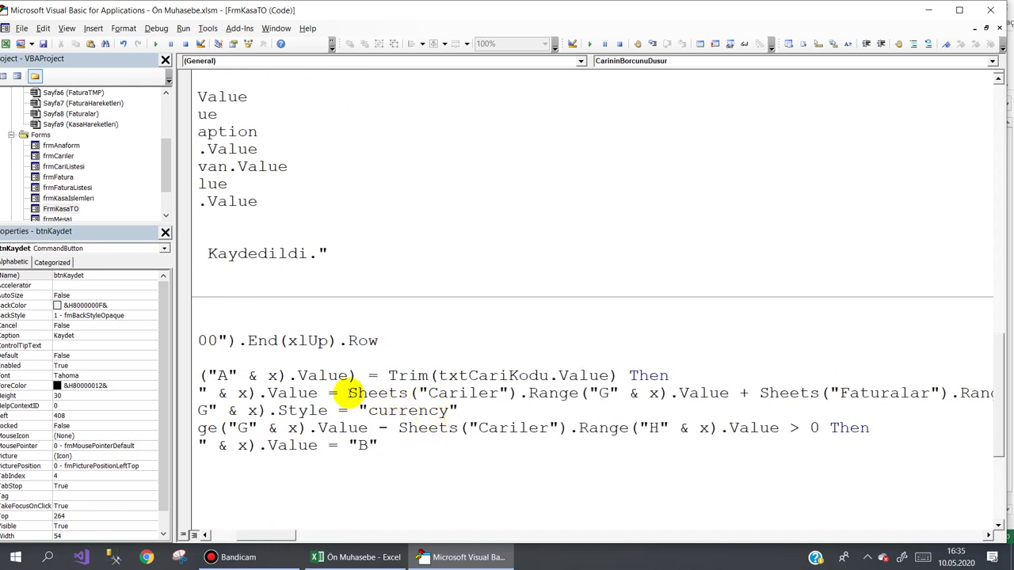
drag(348, 393, 679, 393)
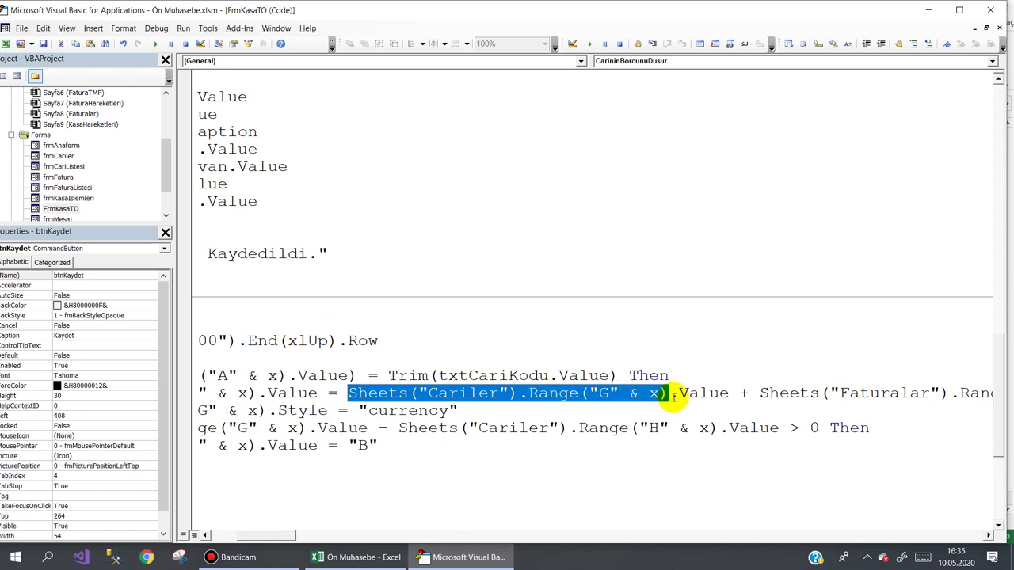
click(733, 404)
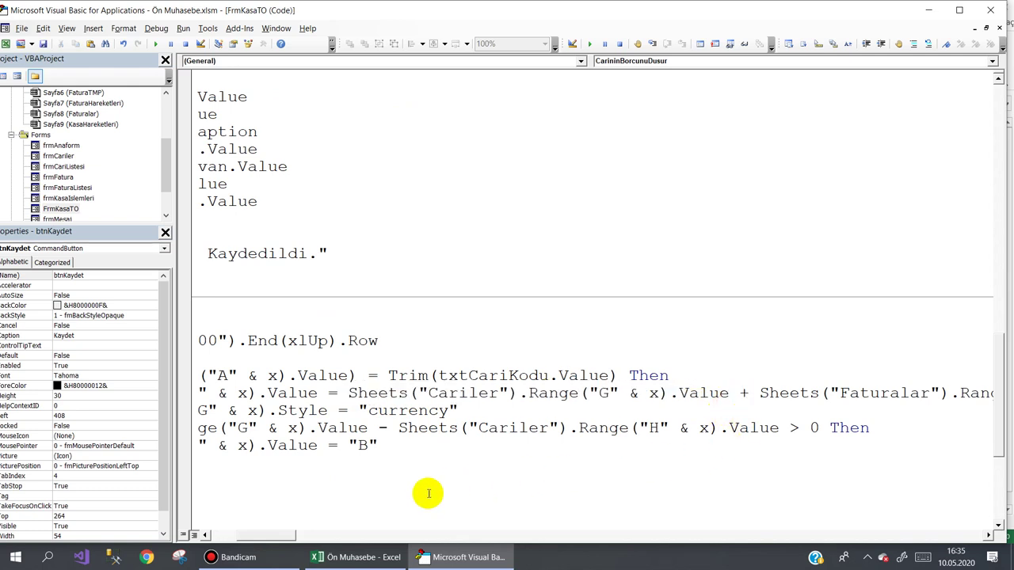
scroll(279, 533, right, 2)
scroll(282, 534, right, 2)
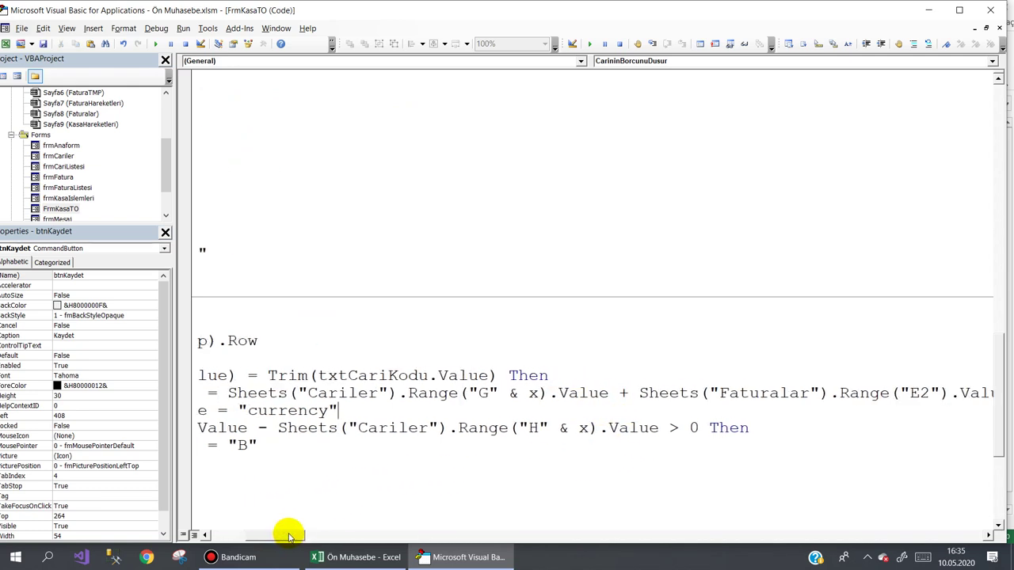
scroll(282, 535, right, 1)
double_click(614, 393)
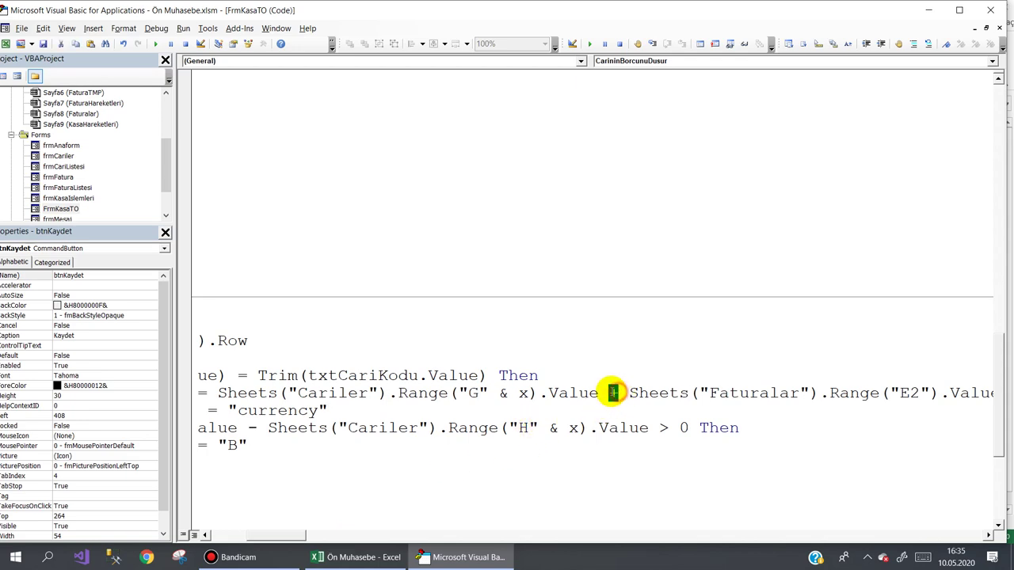
text(-)
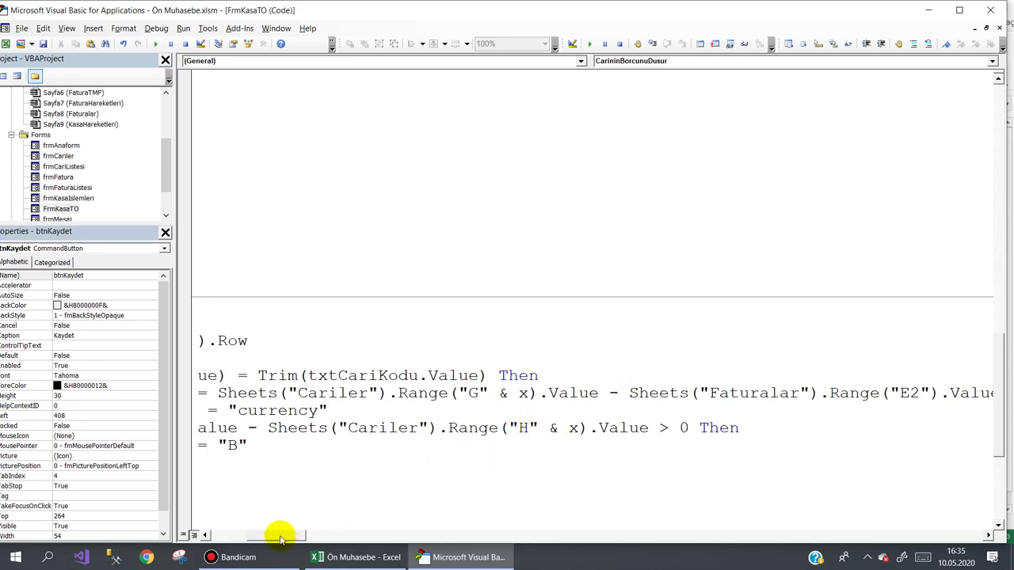
mouse_move(276, 539)
mouse_down()
mouse_move(234, 538)
mouse_move(258, 532)
mouse_up()
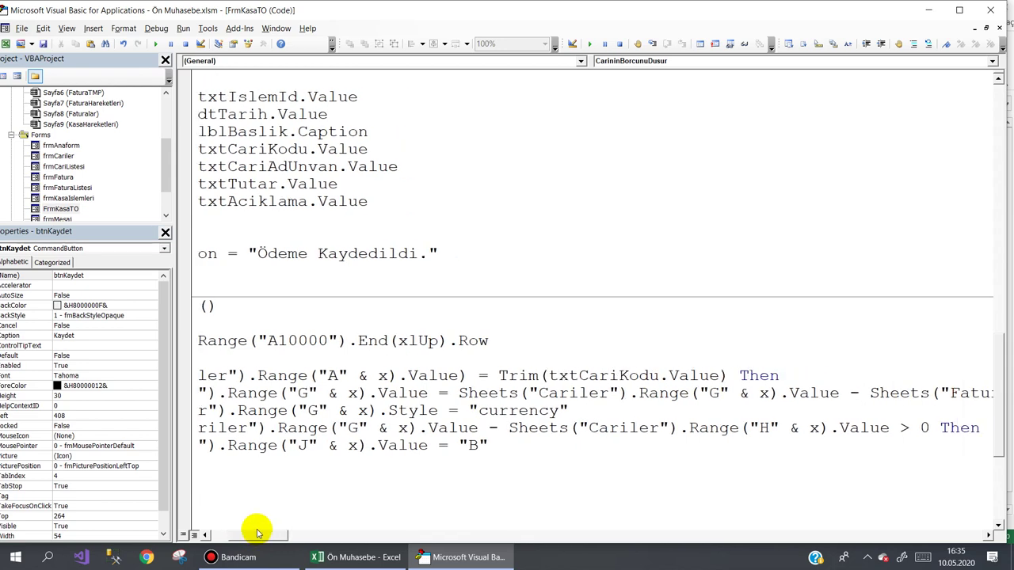
drag(258, 532, 288, 531)
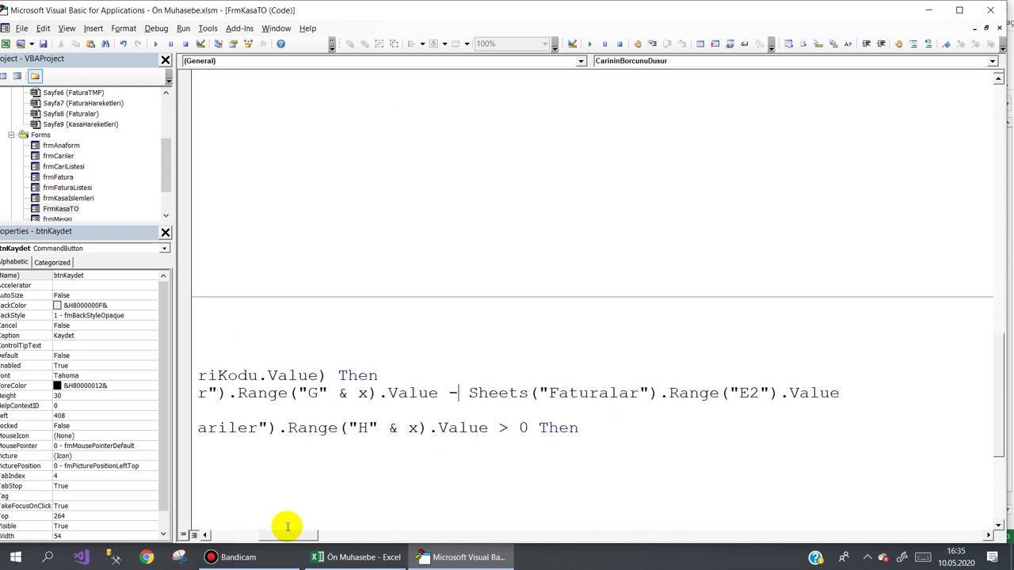
drag(467, 393, 478, 393)
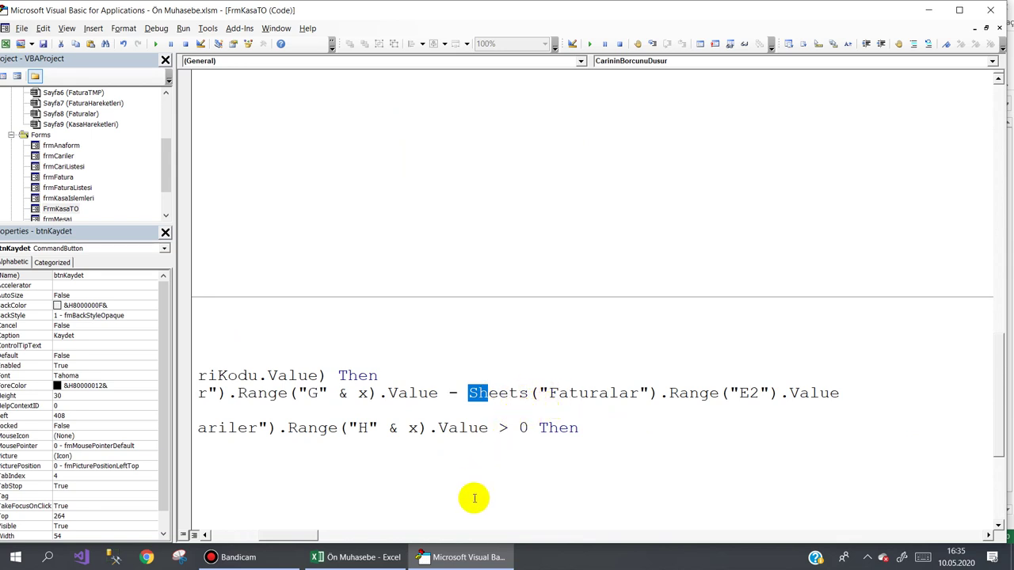
click(365, 561)
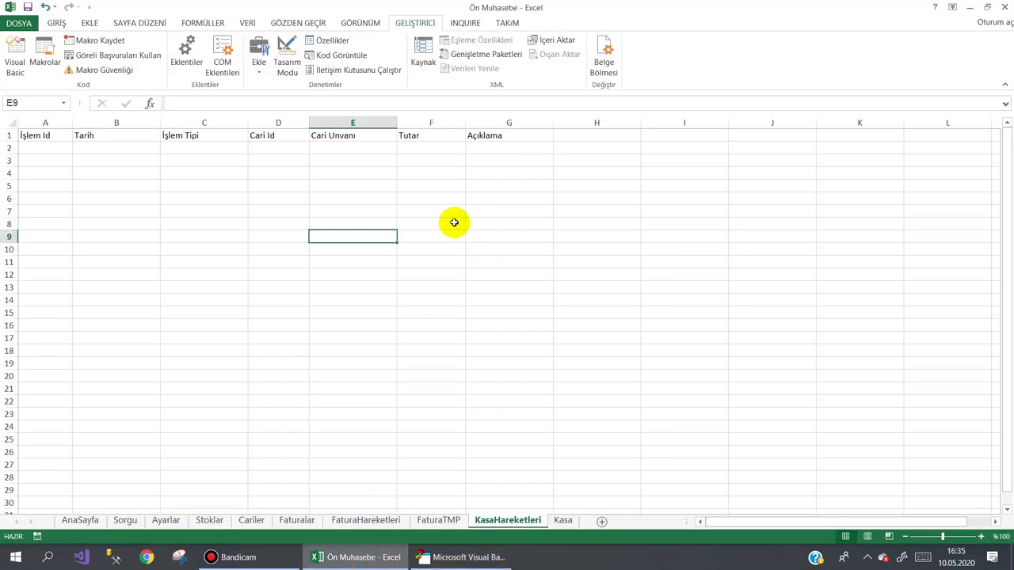
click(421, 148)
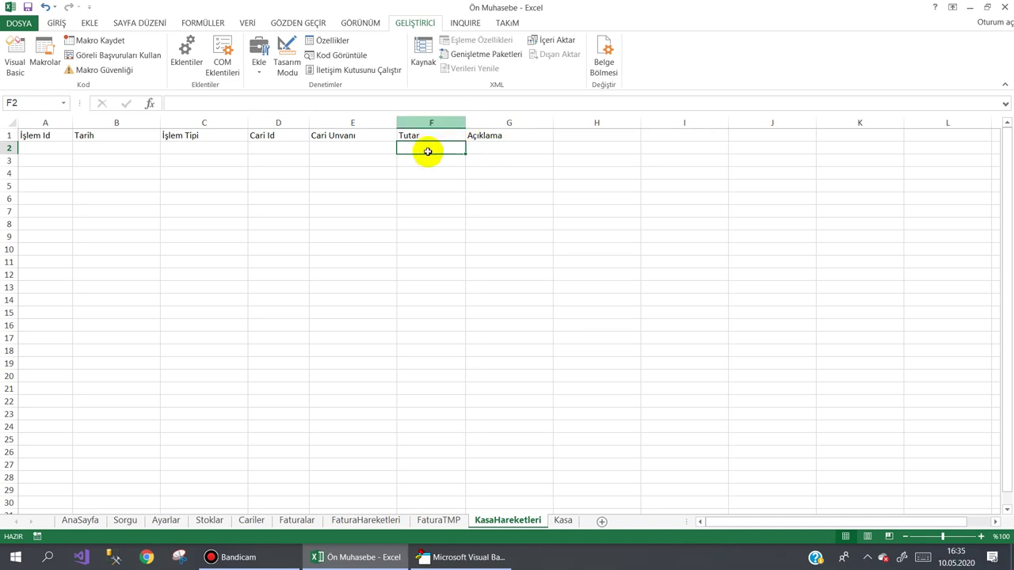
click(448, 557)
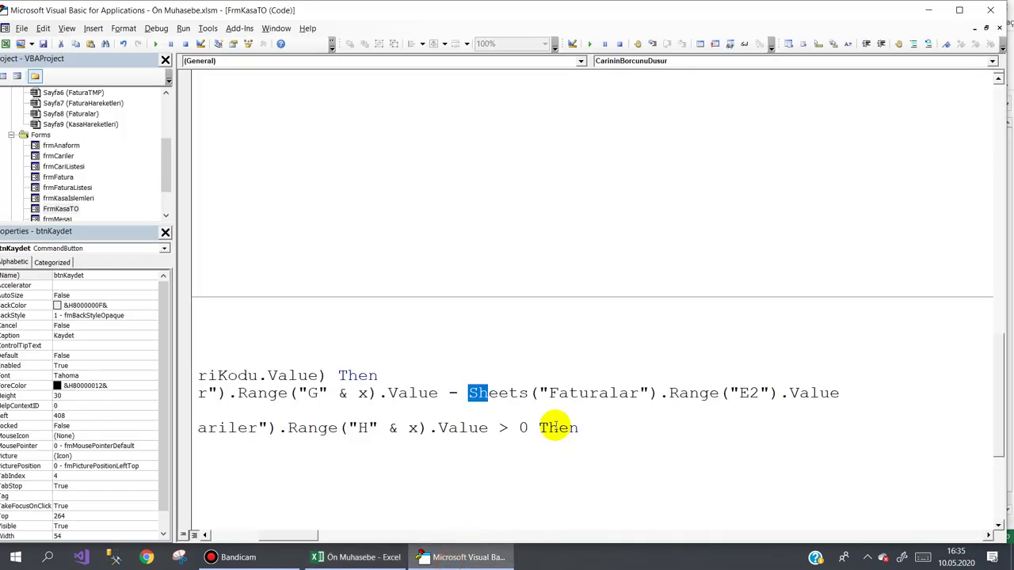
Replace Faturalar with the KasaHareketleri sheet name and E2 with F2 in the column G formula
double_click(569, 391)
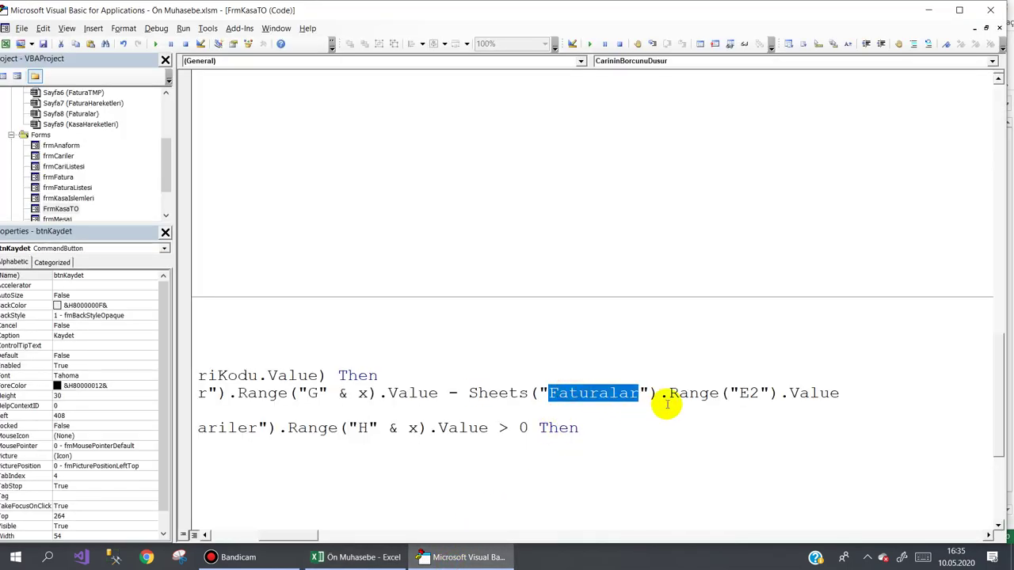
text(Kasa)
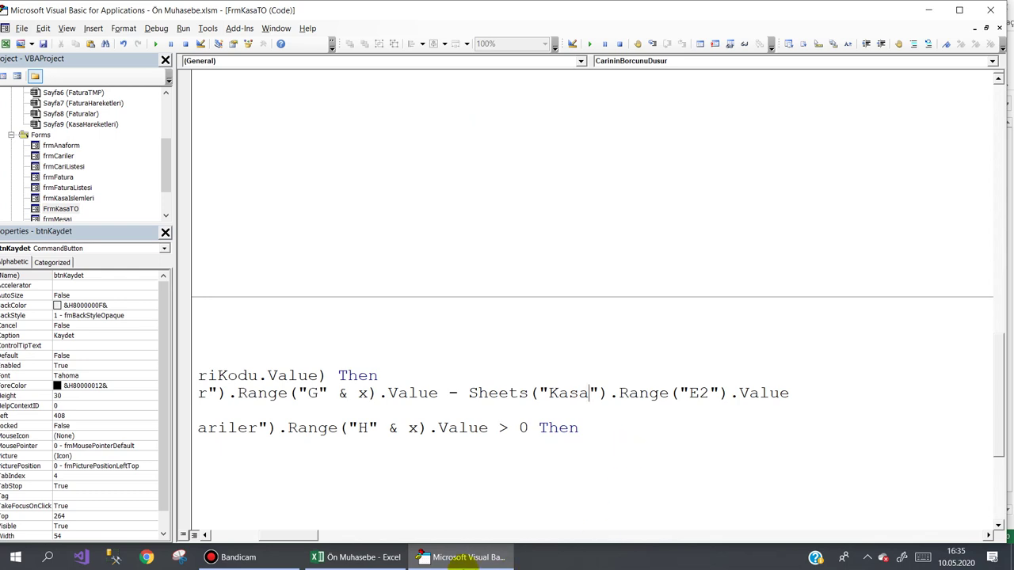
click(364, 557)
click(496, 524)
double_click(500, 520)
key(ctrl+c)
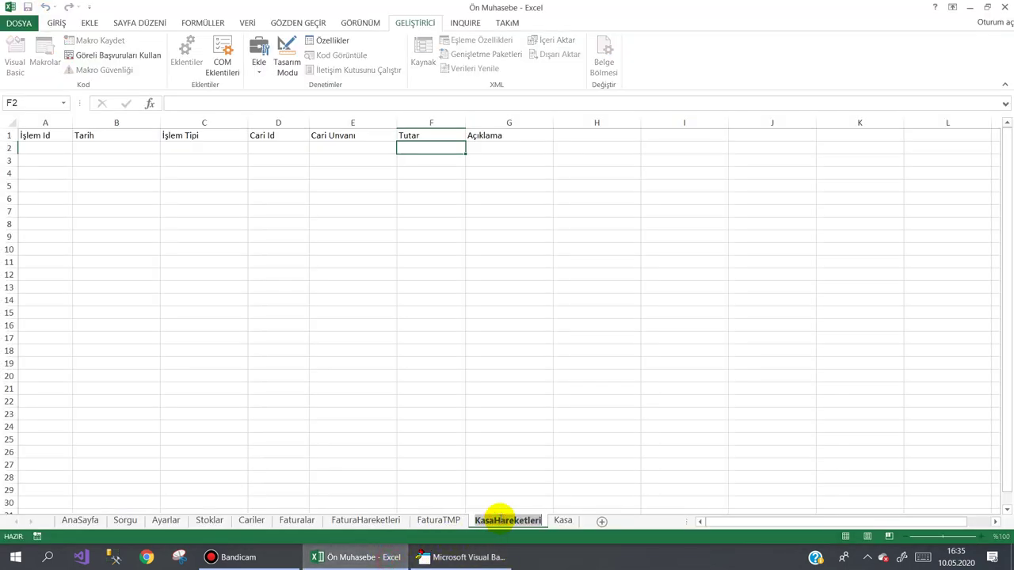
click(476, 557)
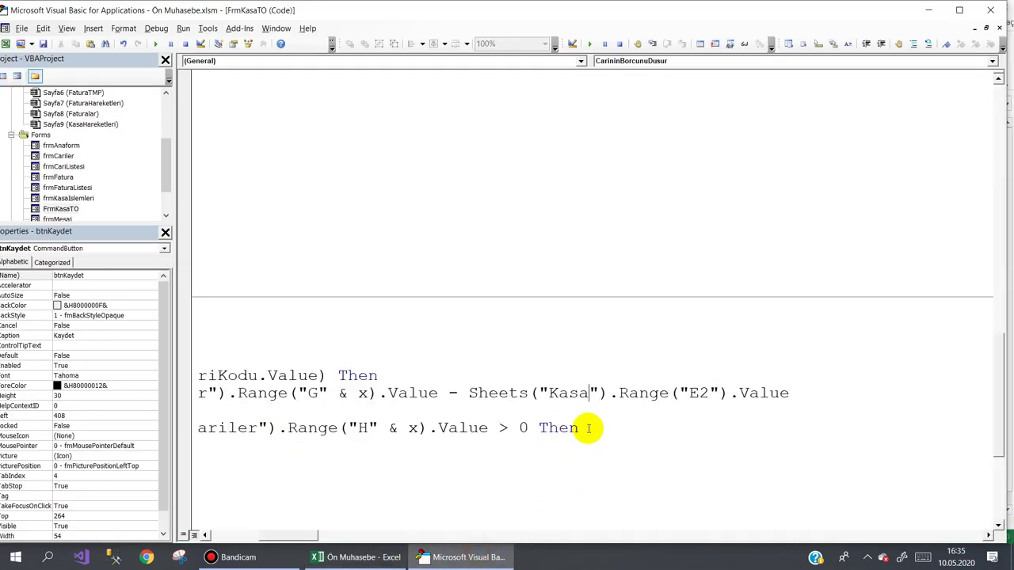
double_click(564, 394)
key(ctrl+v)
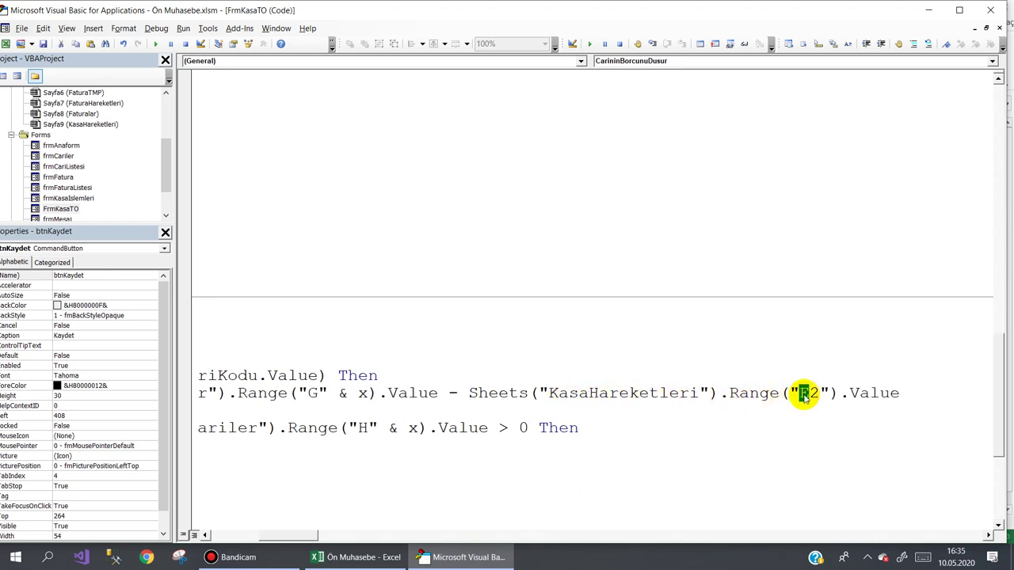
text(F)
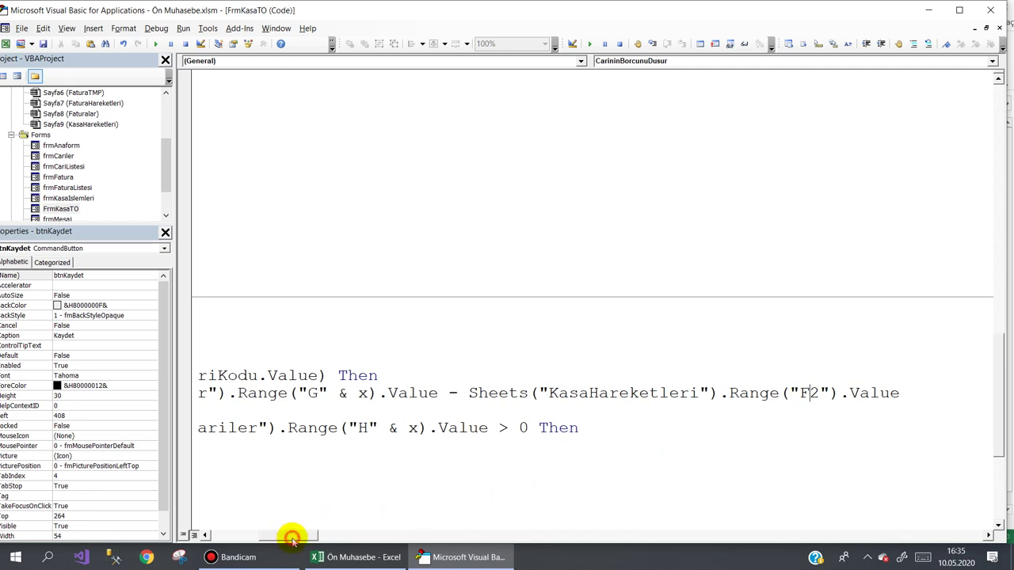
drag(292, 539, 284, 543)
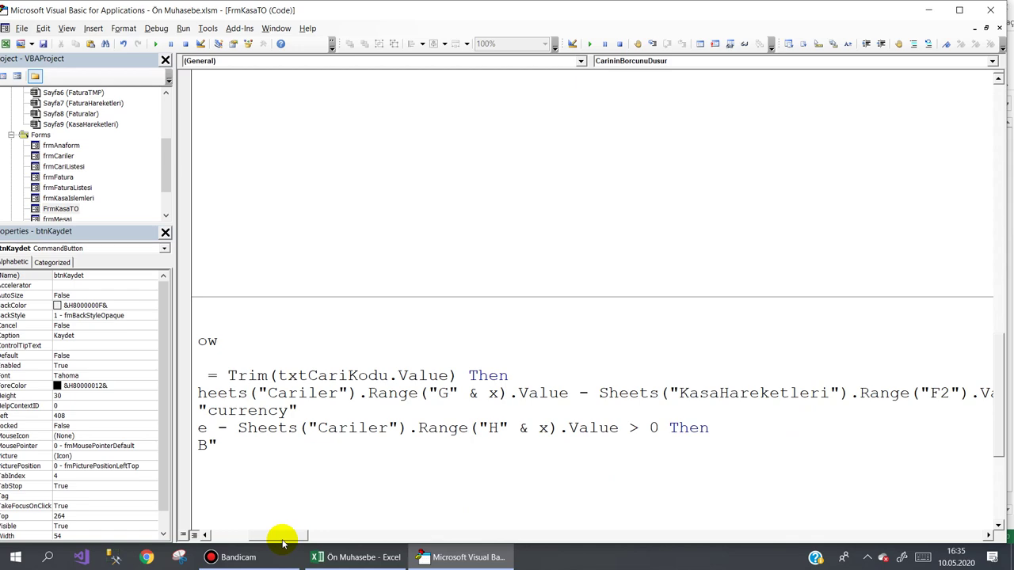
drag(284, 544, 235, 546)
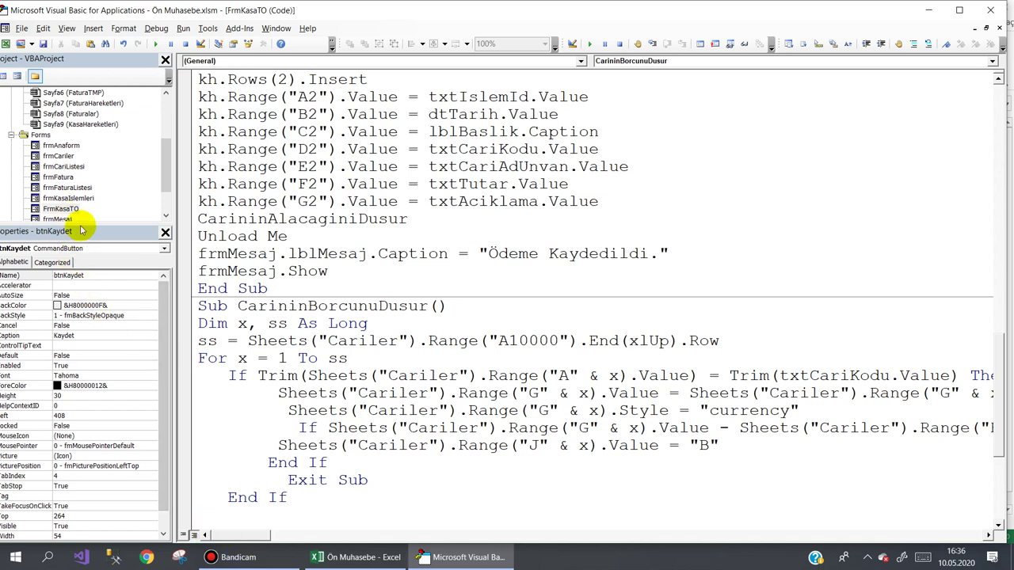
Open frmFatura's save code and select the CariyiAlacaklandir loop body from Dim to Next
drag(164, 158, 167, 182)
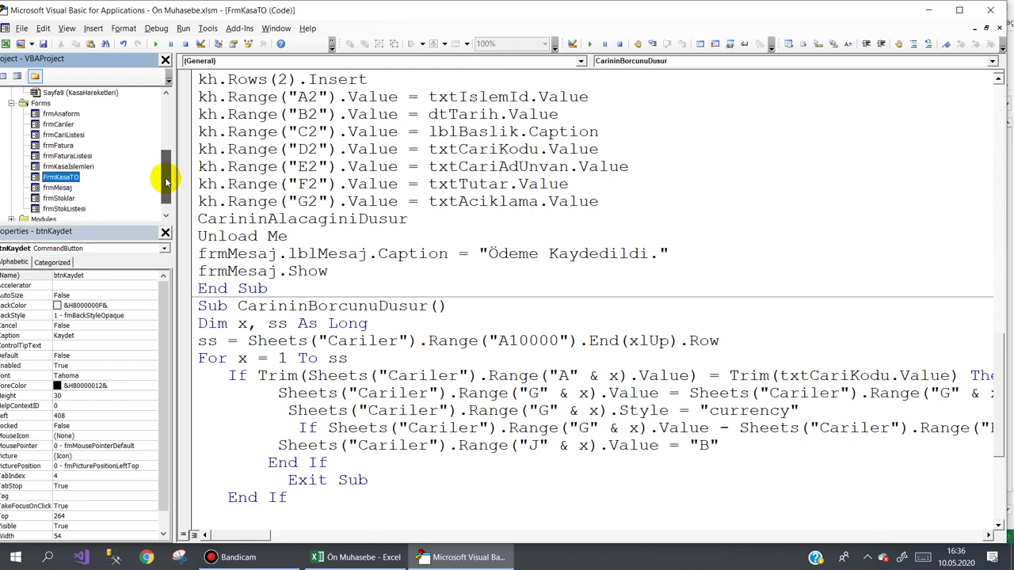
double_click(56, 144)
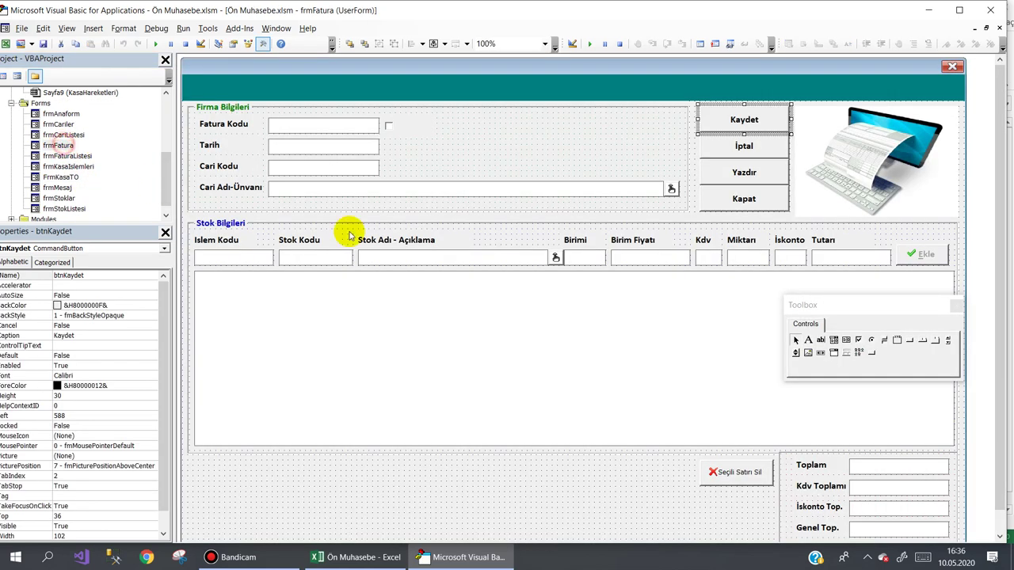
double_click(749, 123)
drag(1003, 222, 1000, 391)
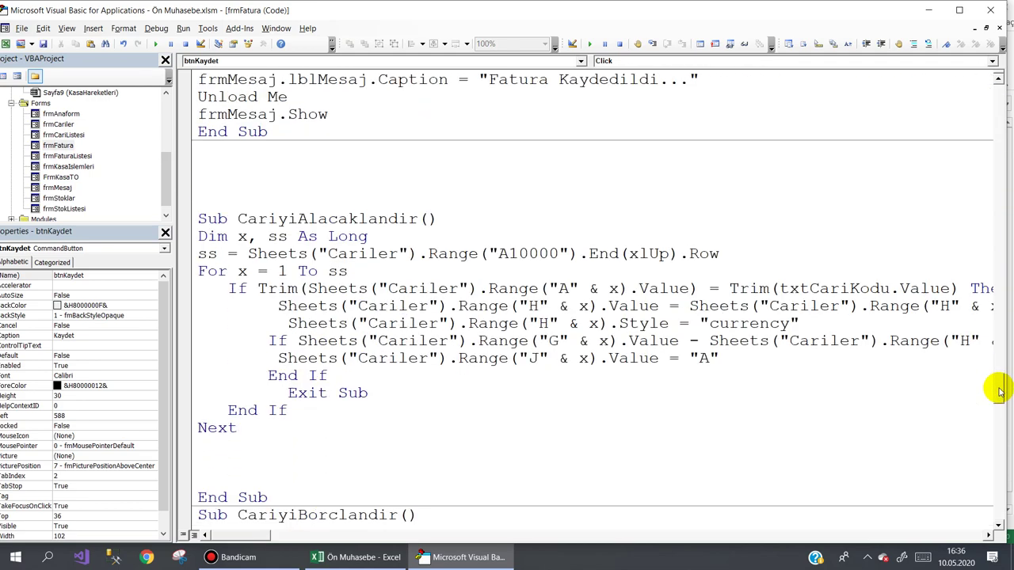
drag(280, 465, 146, 236)
key(ctrl+c)
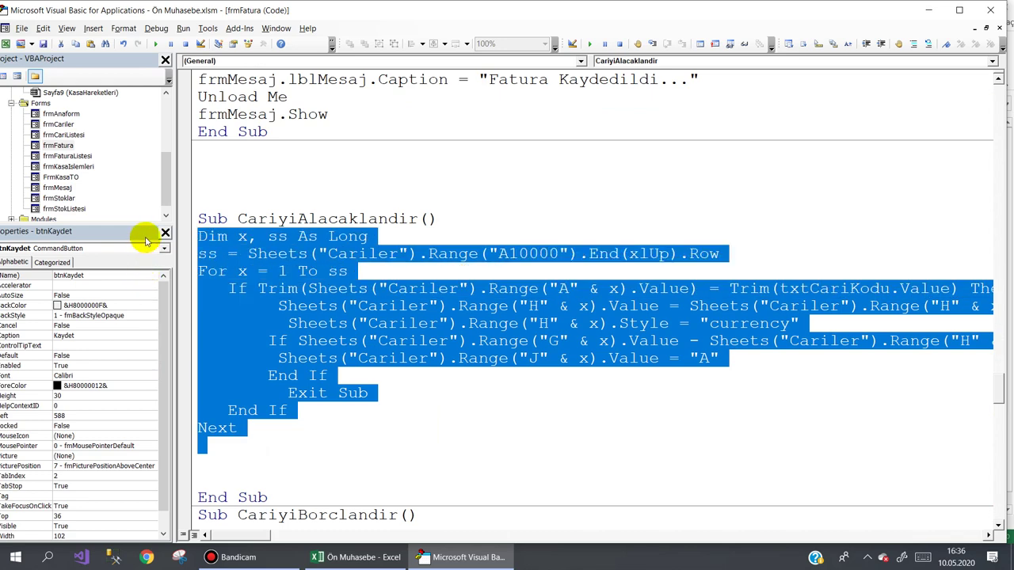
Paste the copied Cariler loop into CarininAlacaginiDusur in FrmKasaTO's code
double_click(63, 176)
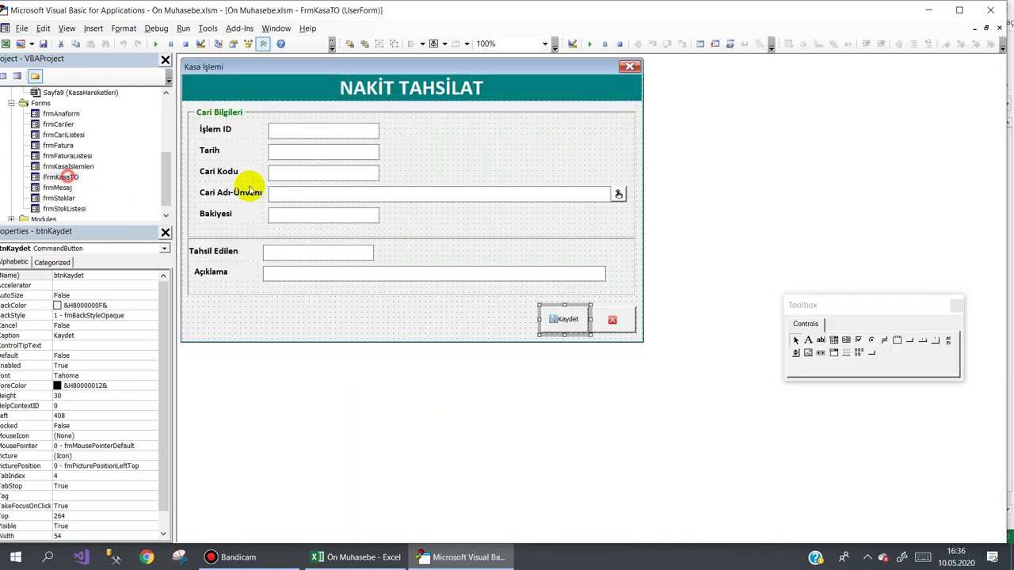
double_click(584, 322)
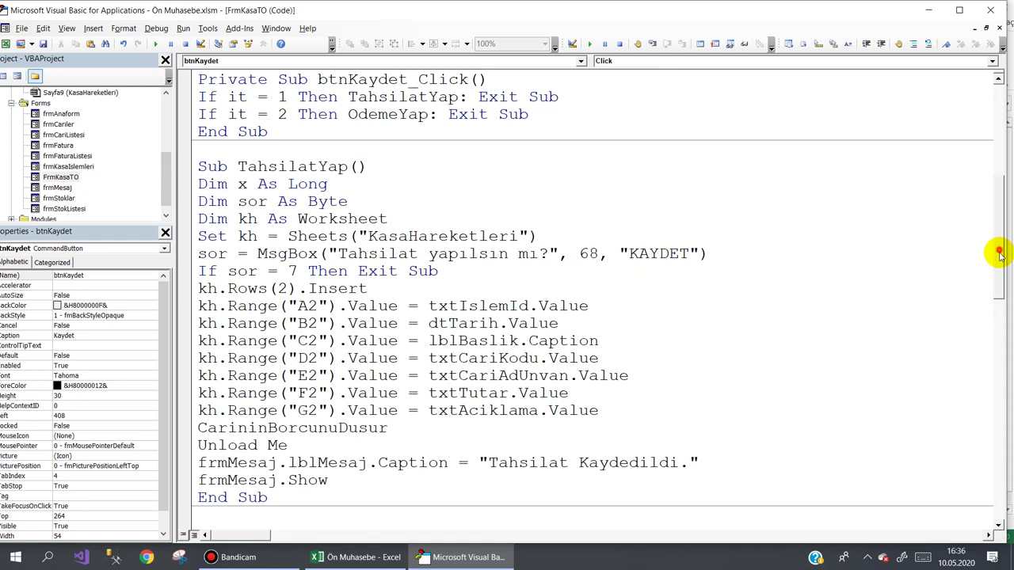
drag(1000, 252, 985, 461)
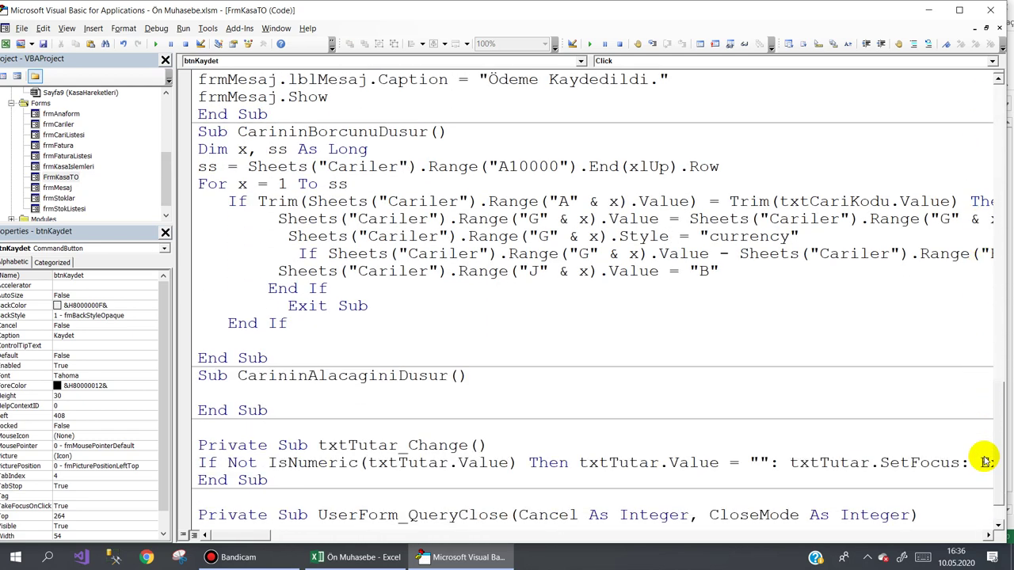
click(210, 390)
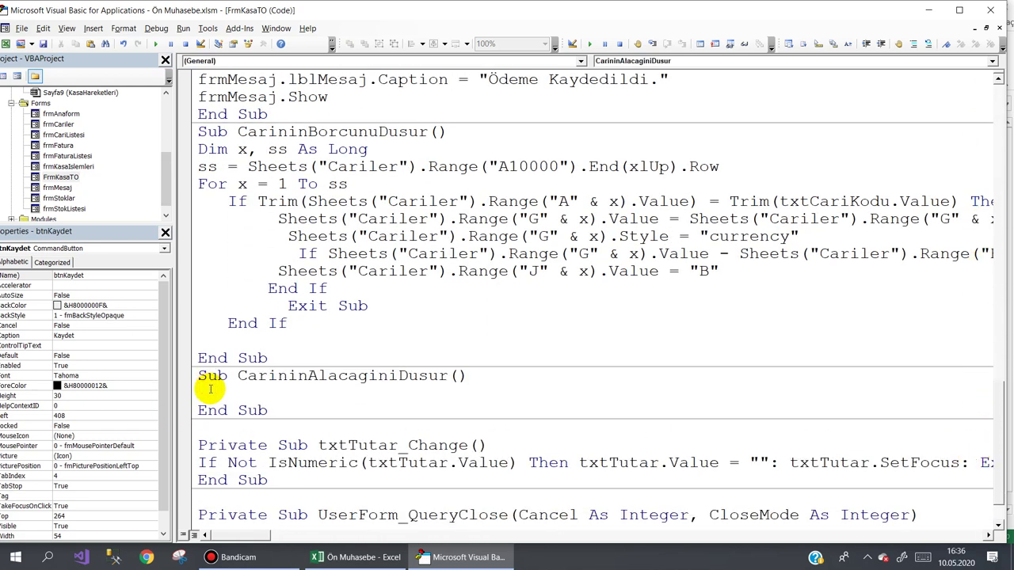
key(ctrl+v)
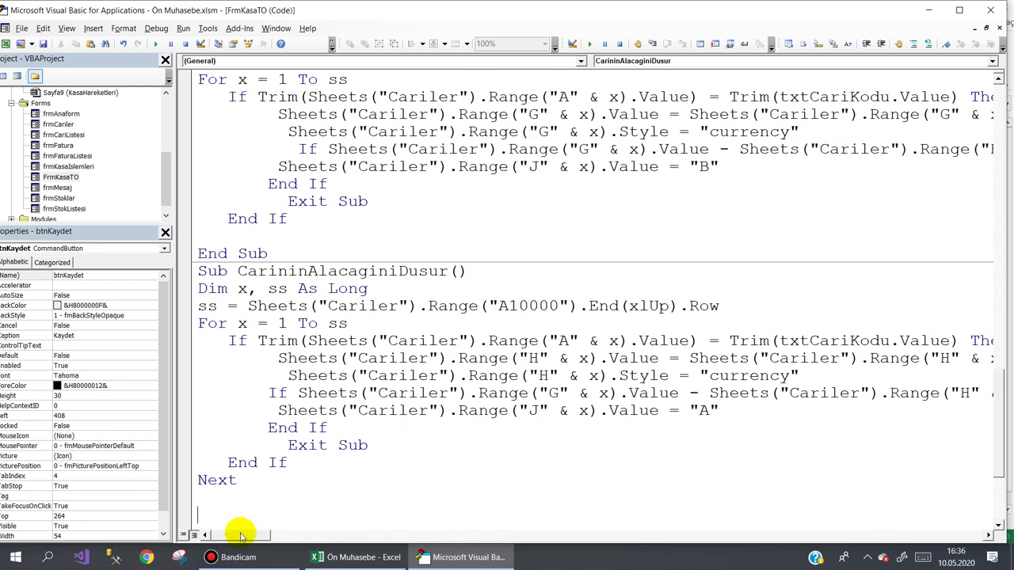
drag(244, 536, 295, 536)
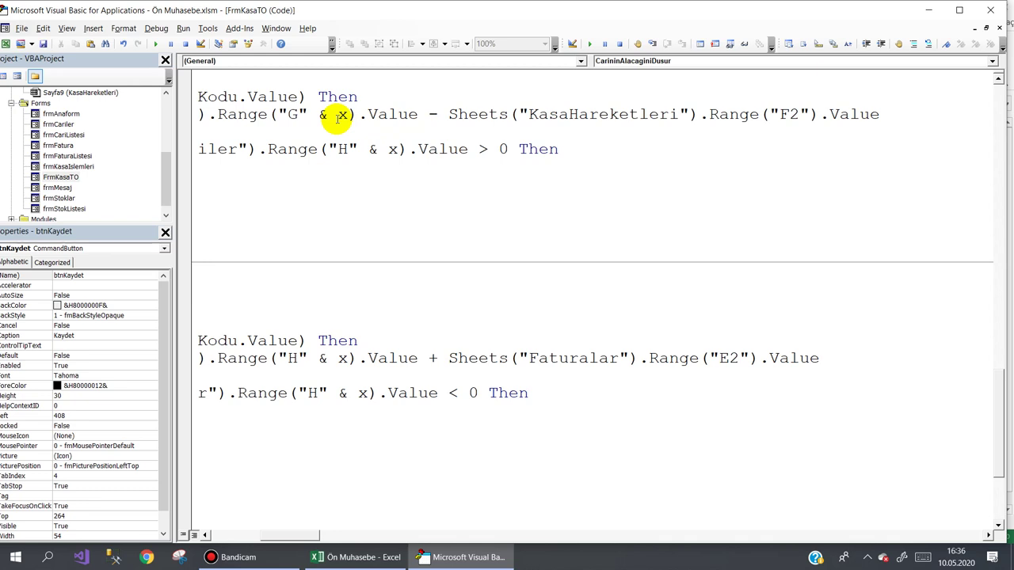
Change + to - and replace Faturalar E2 with KasaHareketleri F2 in the column H update
double_click(432, 358)
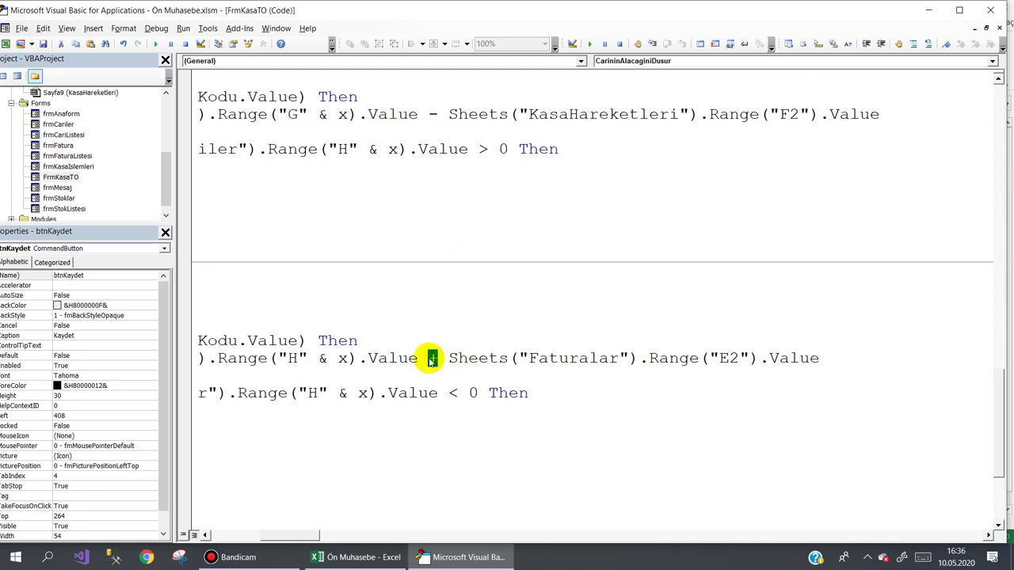
text(-)
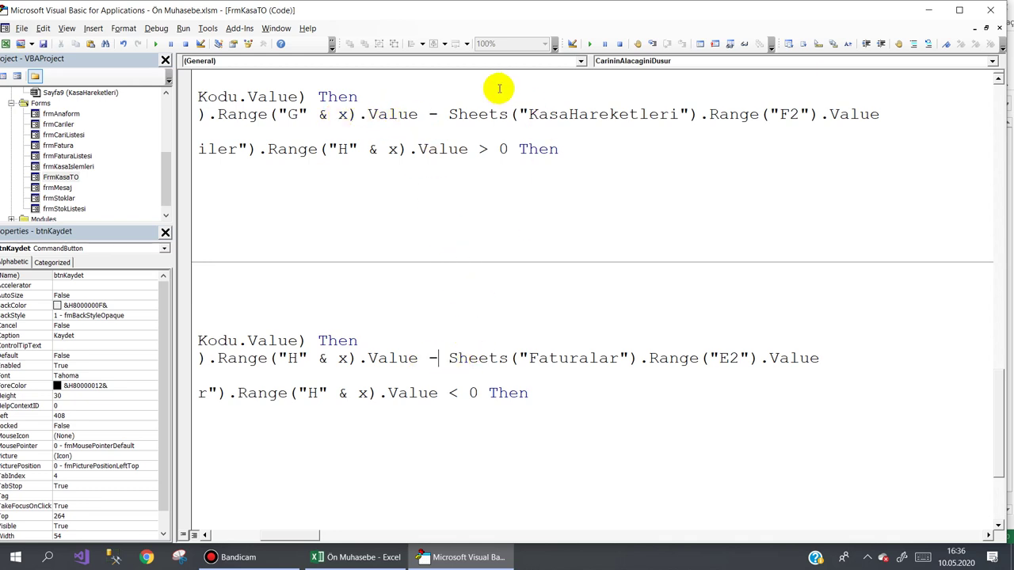
drag(449, 114, 1005, 114)
key(ctrl+c)
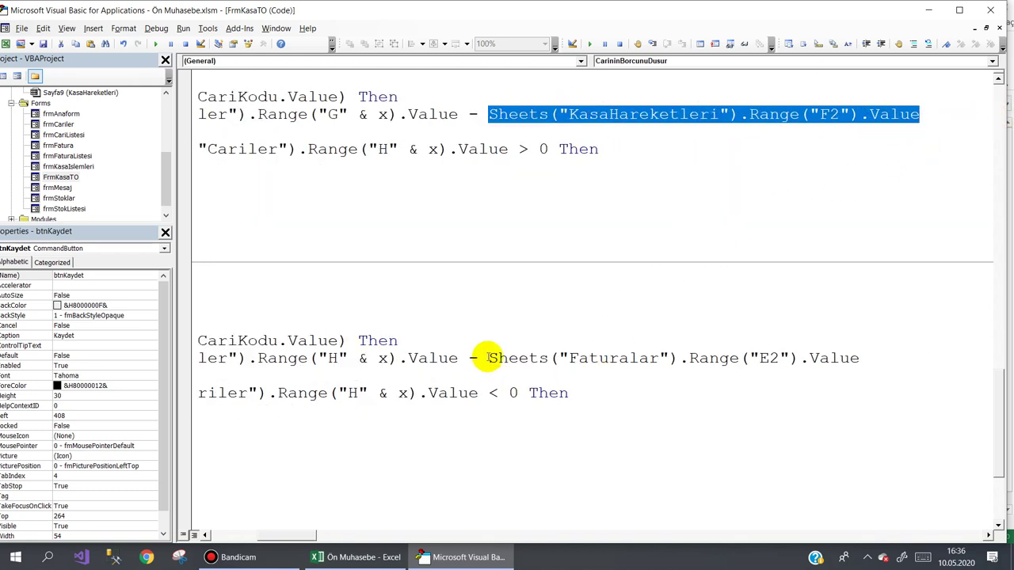
mouse_move(488, 358)
mouse_down()
mouse_move(748, 351)
mouse_move(878, 362)
mouse_up()
key(ctrl+v)
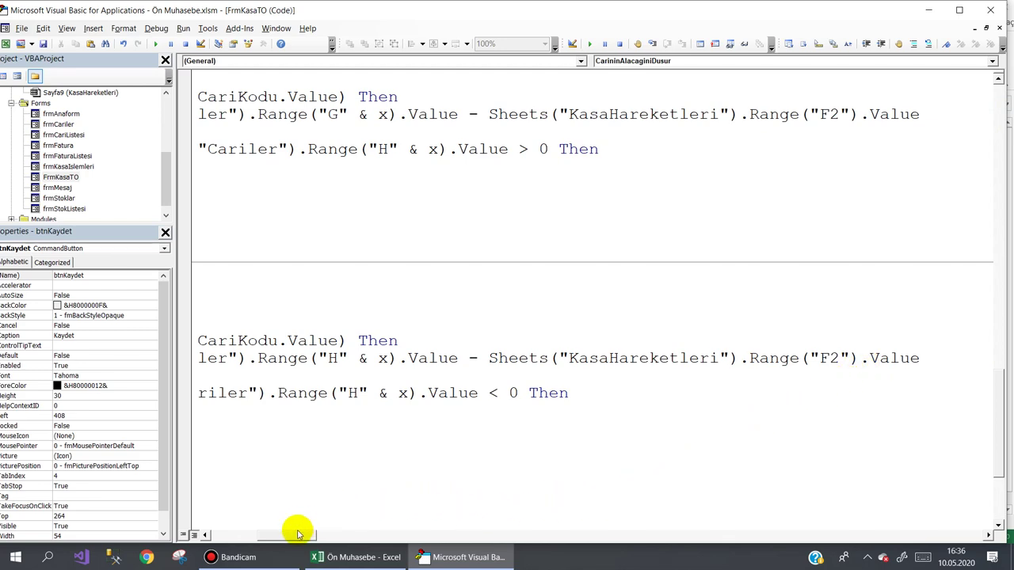
drag(292, 534, 231, 536)
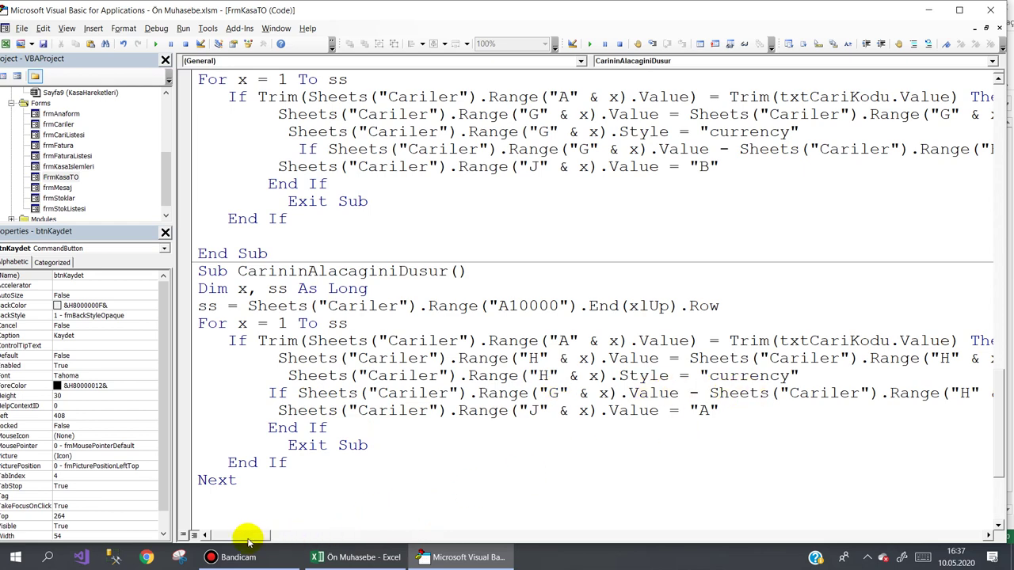
mouse_move(248, 535)
mouse_down()
mouse_move(267, 539)
mouse_move(233, 541)
mouse_up()
Review the Cariler, FaturaHareketleri, FaturaTMP and KasaHareketleri sheets, ending on AnaSayfa
click(360, 557)
click(88, 523)
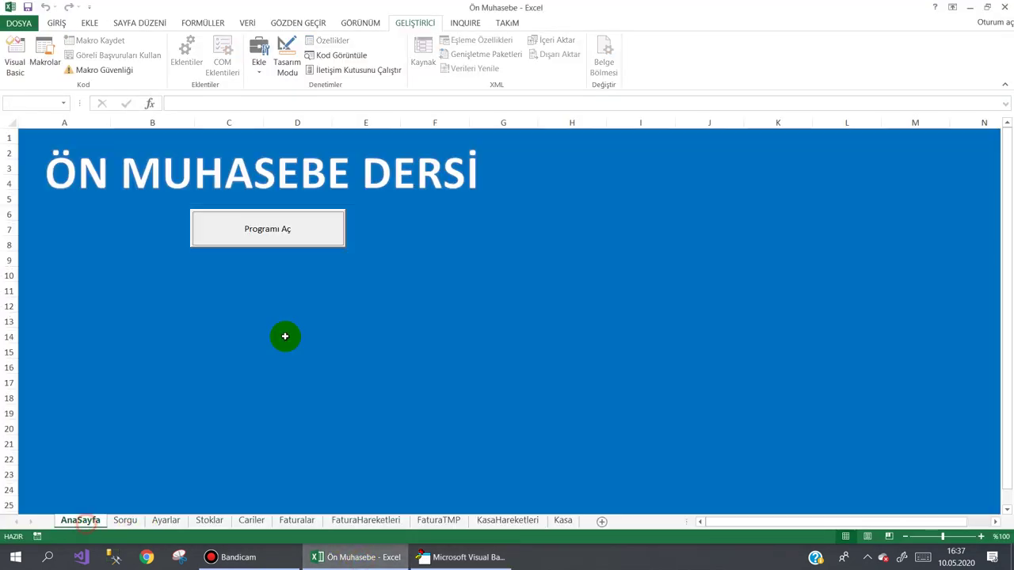
click(252, 523)
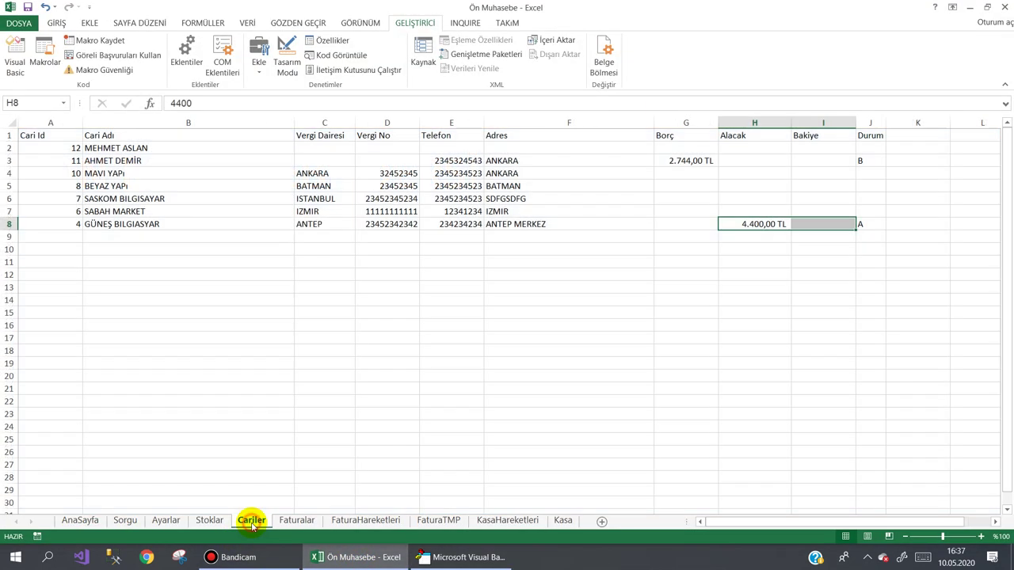
click(360, 520)
click(471, 523)
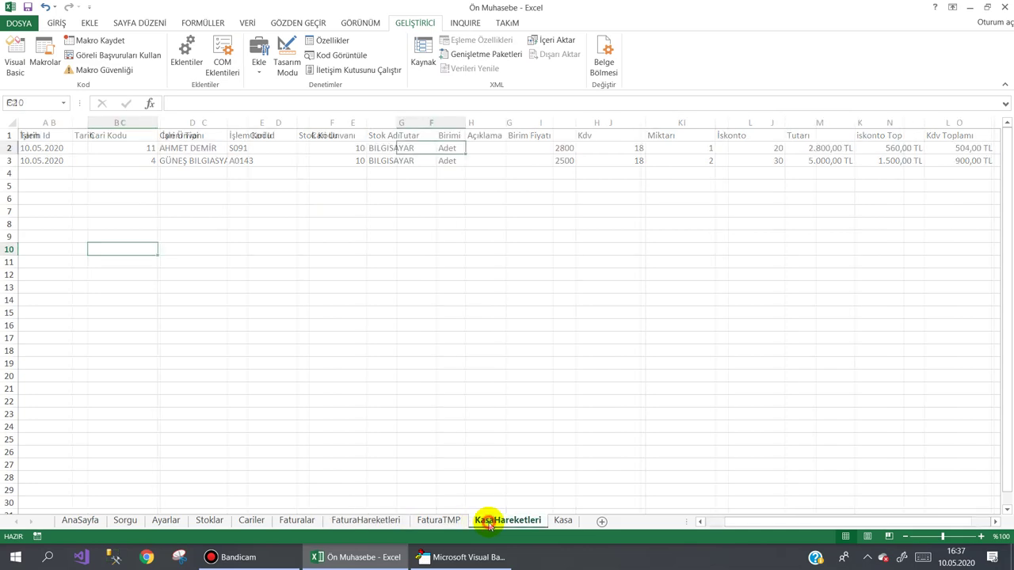
click(499, 521)
click(71, 522)
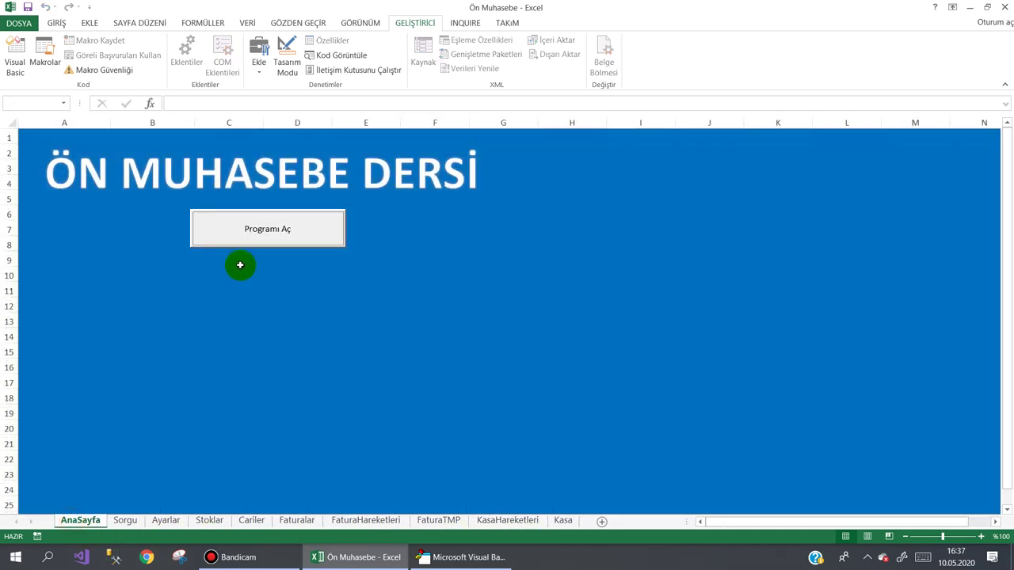
In Kasa İşlemleri, record and confirm a 744 'nakit' collection for the customer owing 2,744
click(258, 229)
mouse_move(414, 100)
mouse_move(538, 102)
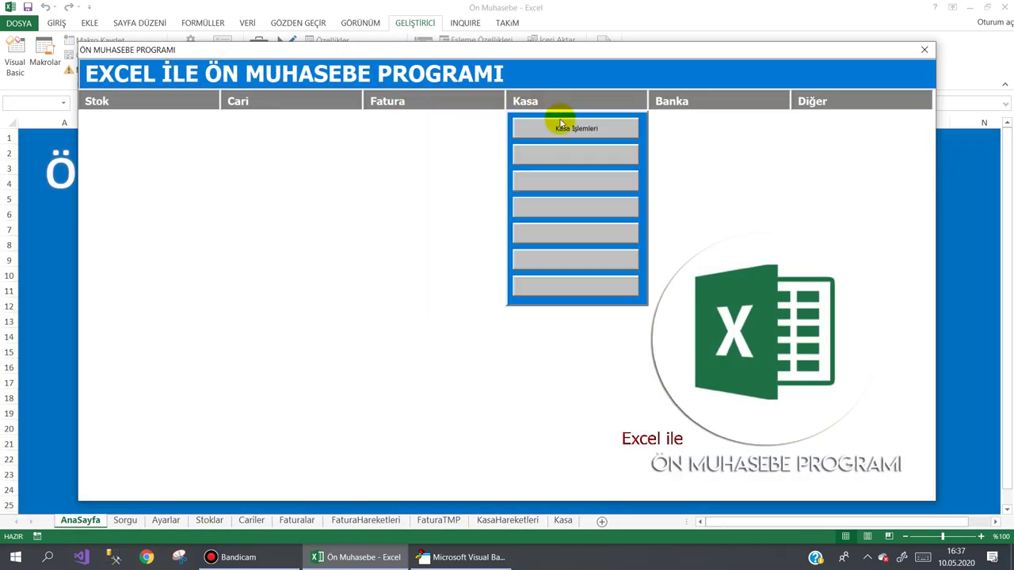
click(558, 127)
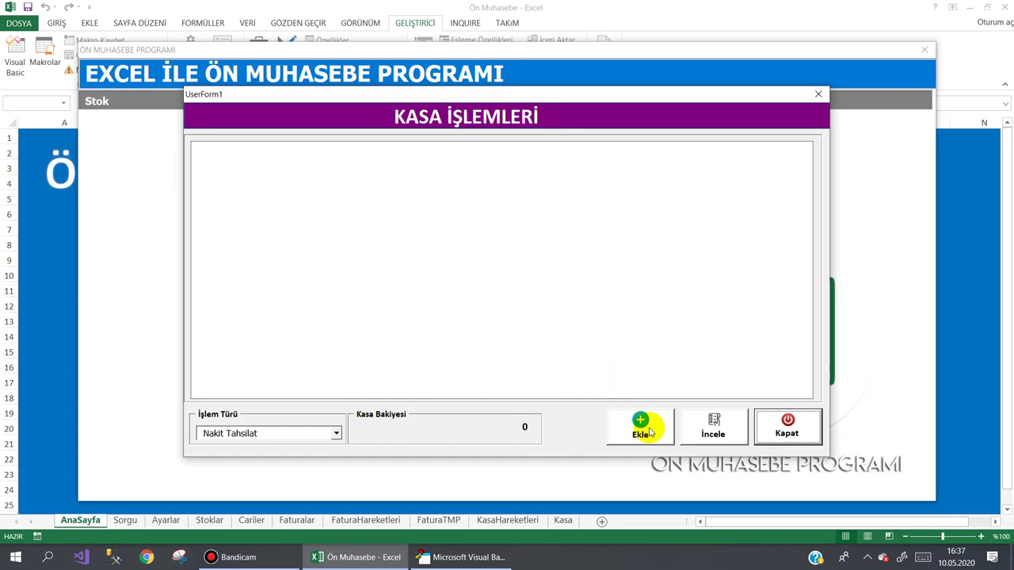
click(640, 426)
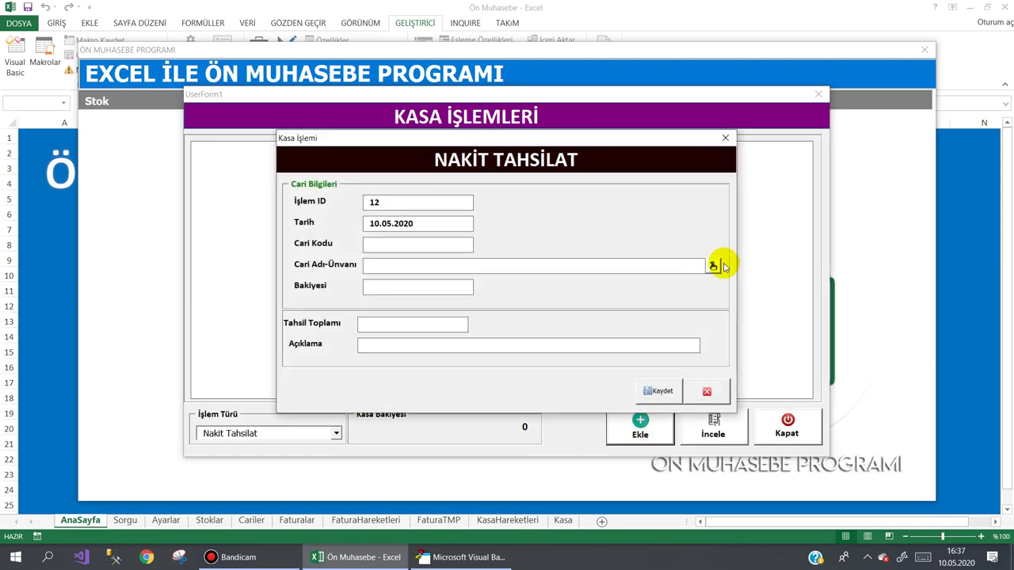
click(714, 266)
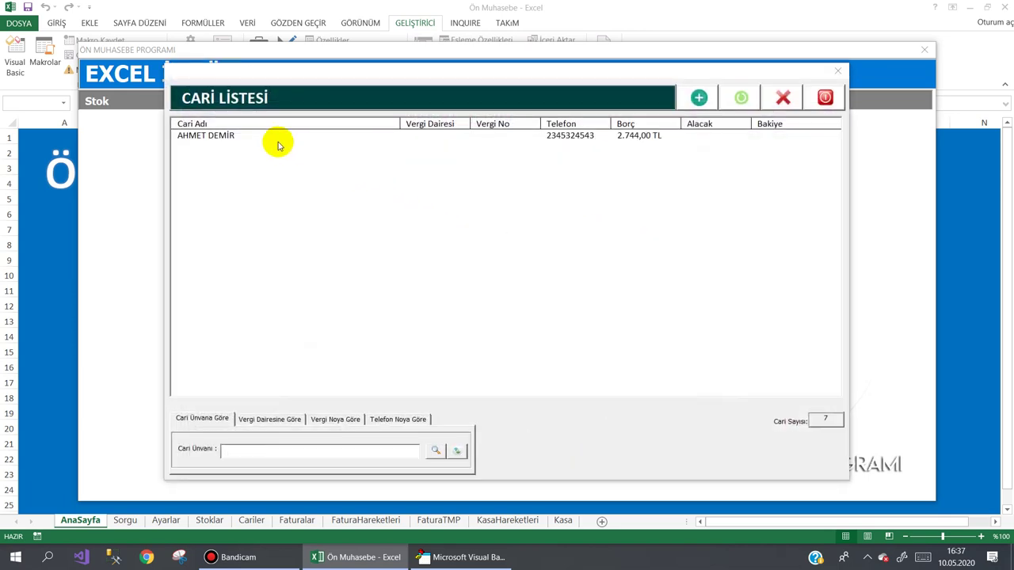
double_click(223, 139)
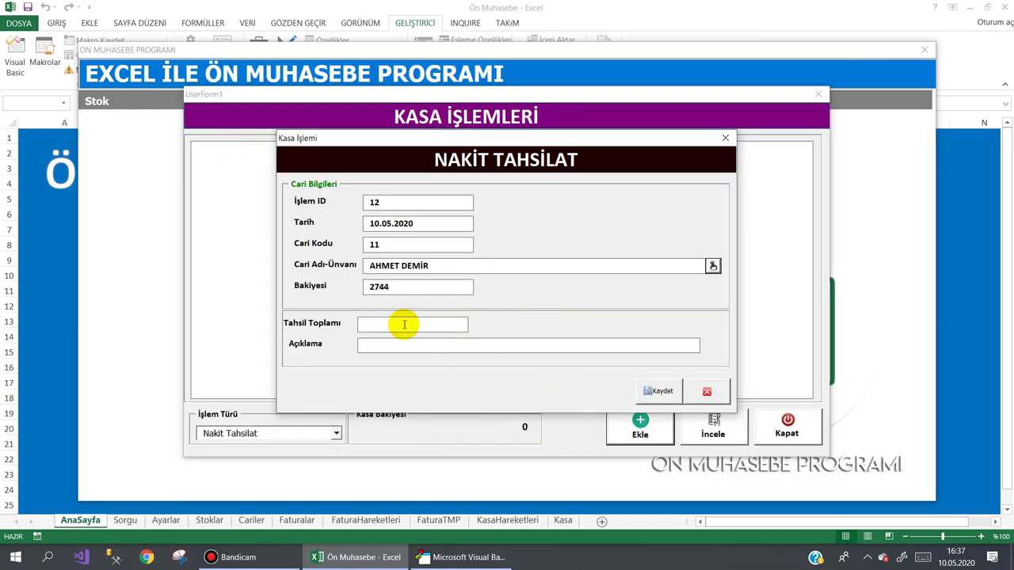
text(744)
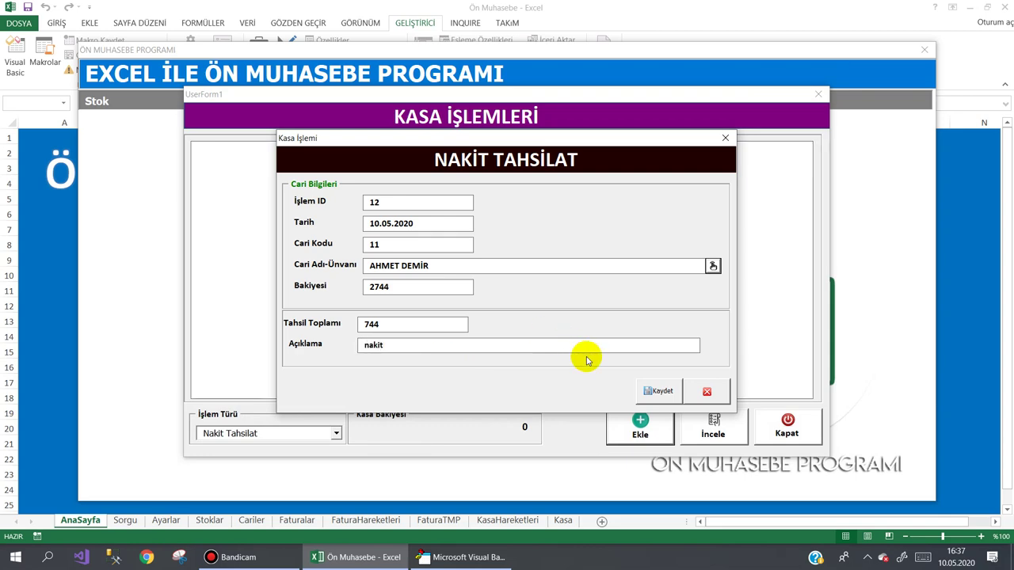
click(657, 391)
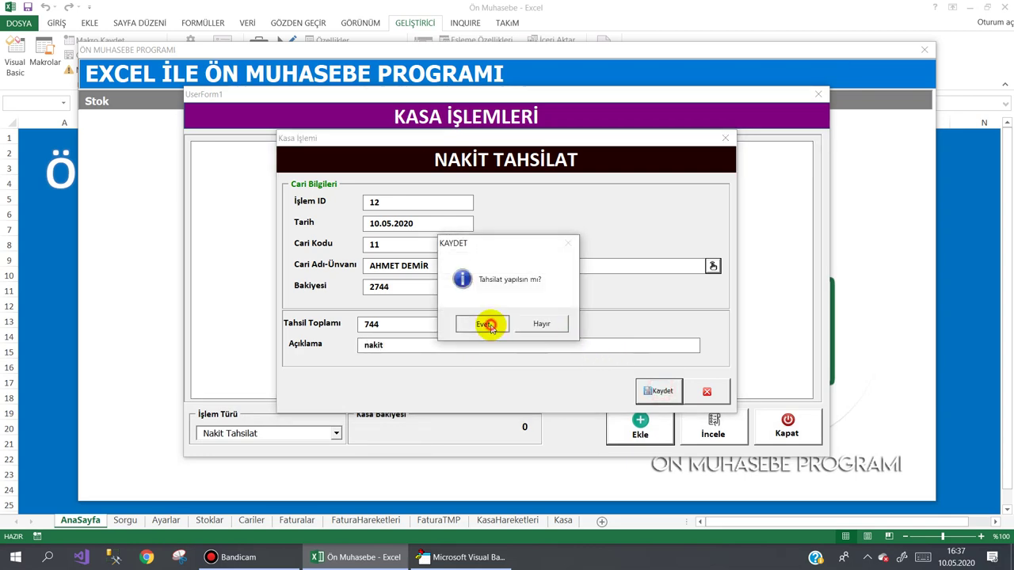
click(488, 326)
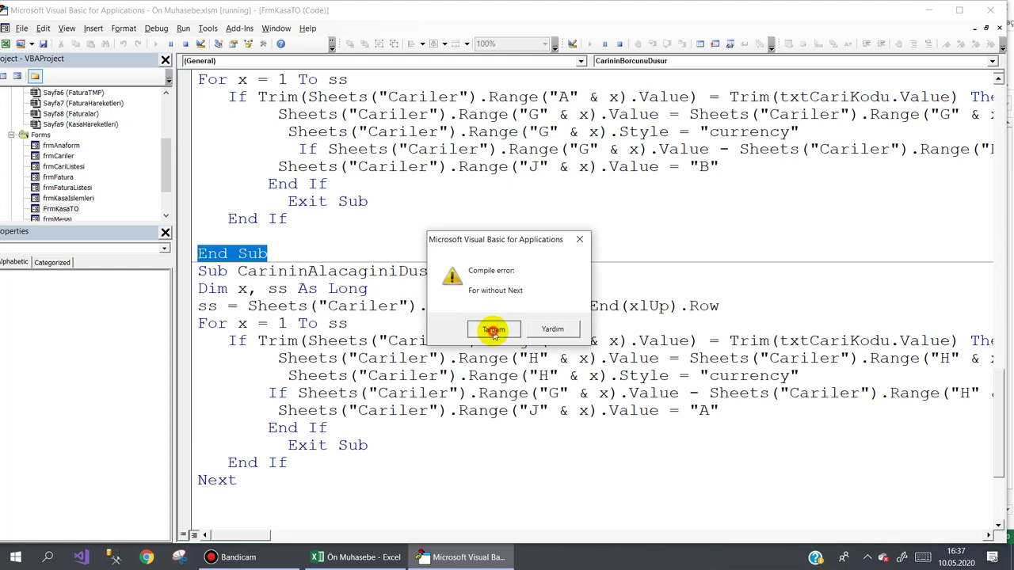
Dismiss the compile error and add a Next line above End Sub in CarininBorcunuDusur
click(493, 330)
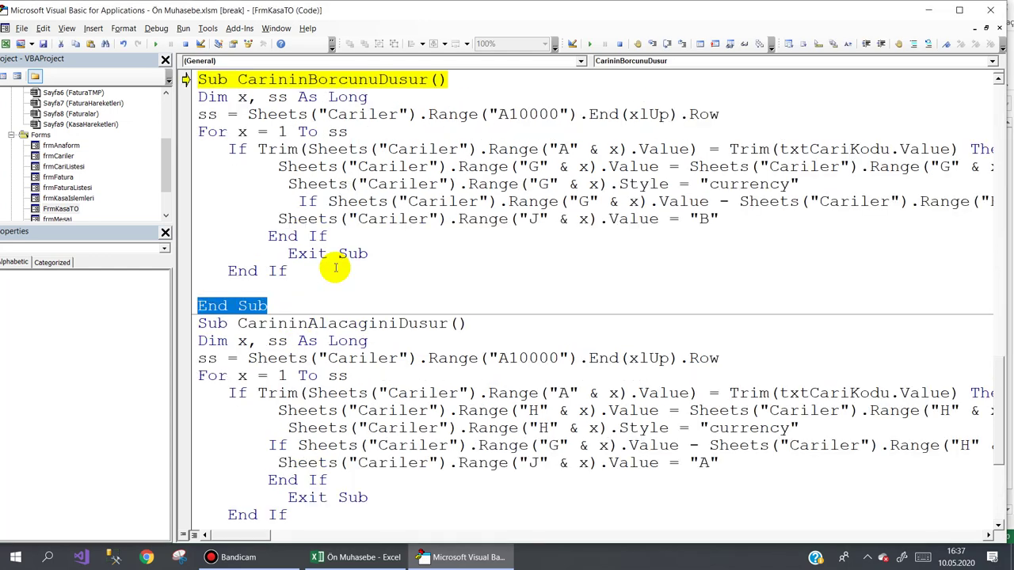
click(212, 287)
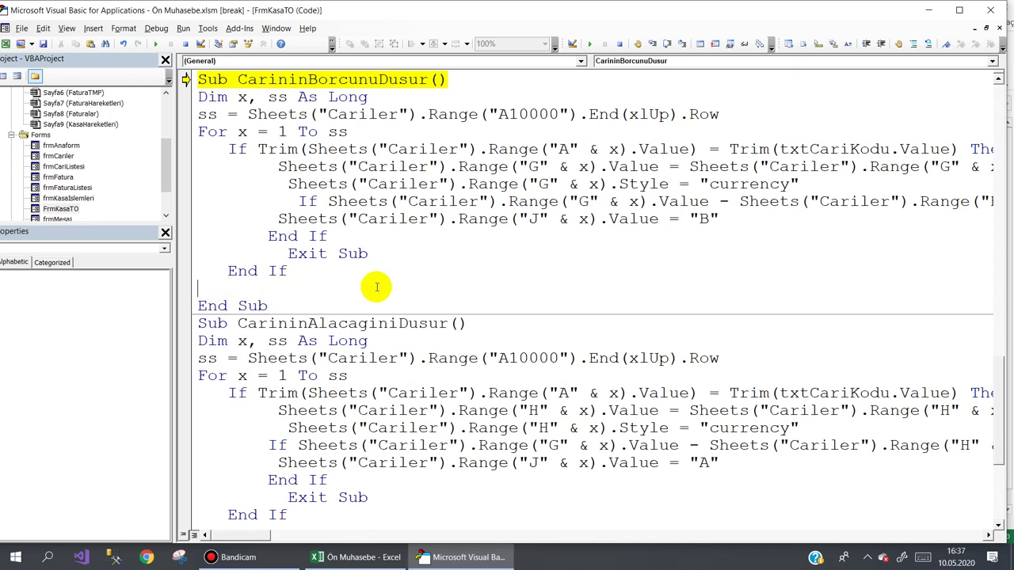
text(ne)
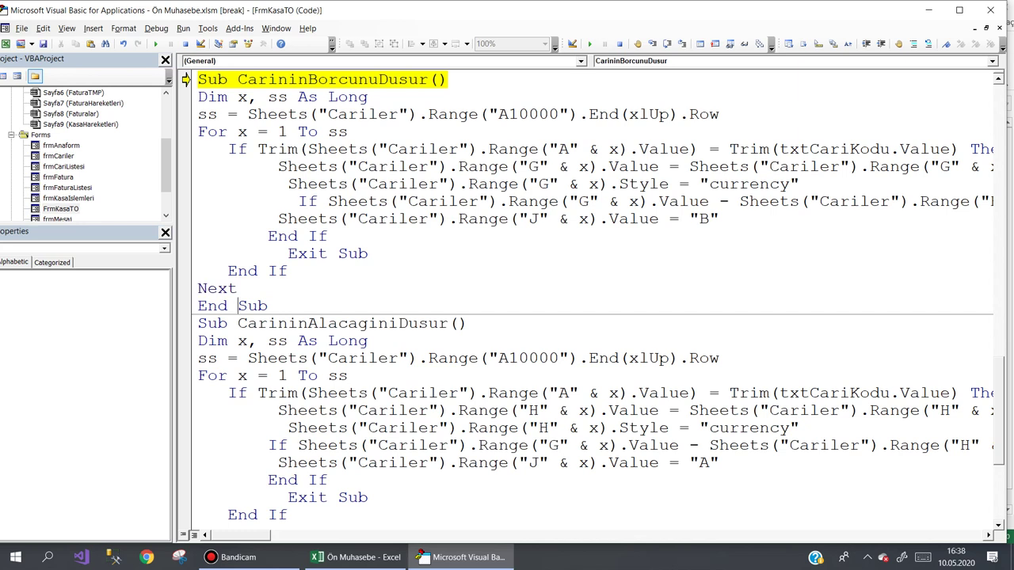
key(Down)
key(Down)
key(Down)
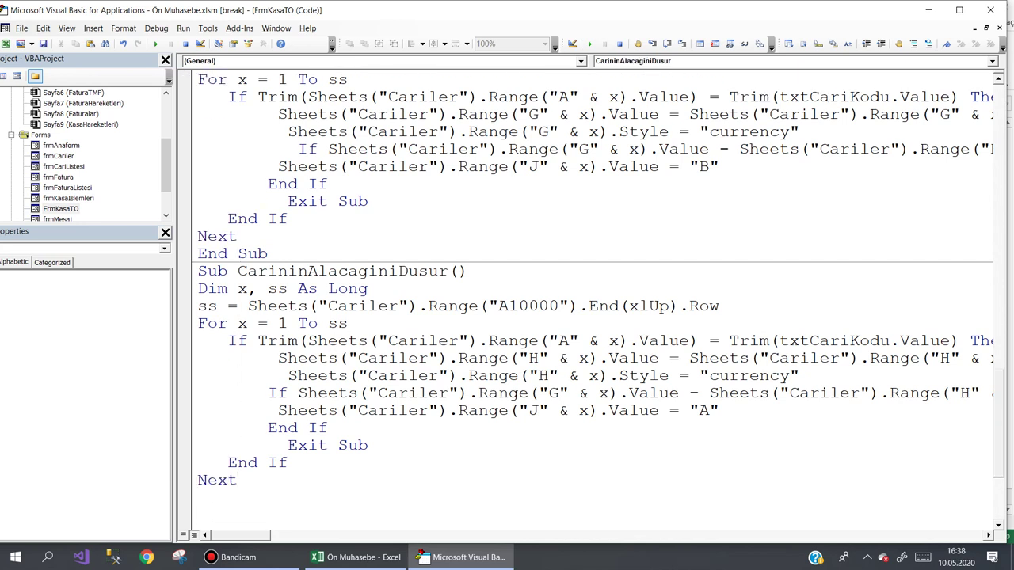
key(Down)
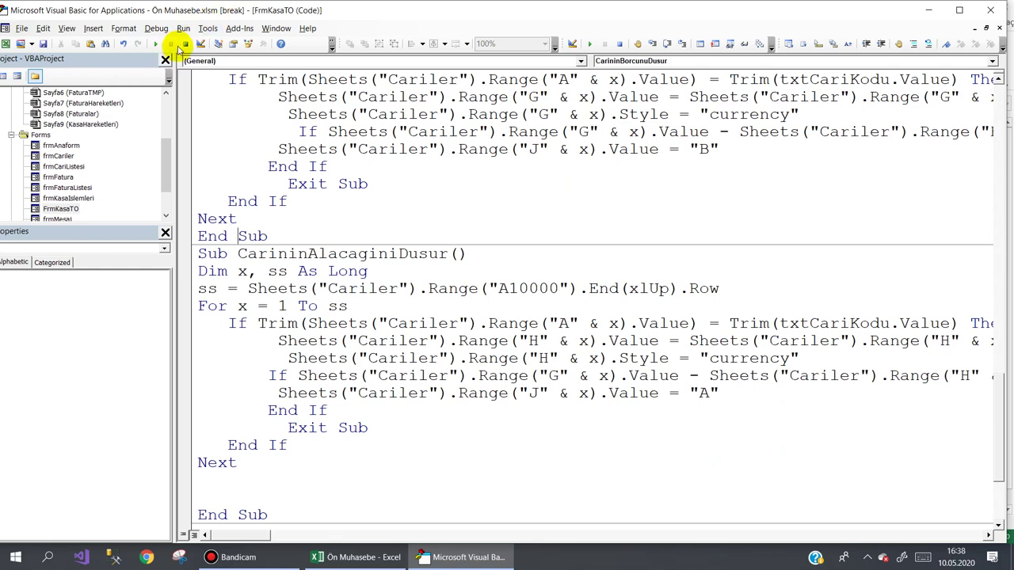
Resume the code, close the cash form, check the current accounts list, and exit the program
click(155, 44)
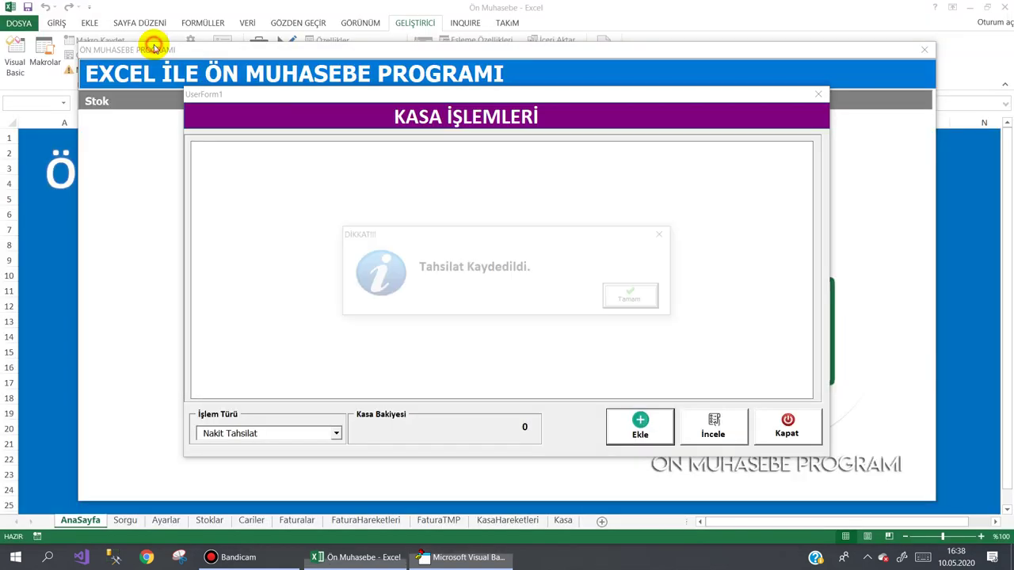
click(626, 298)
click(781, 424)
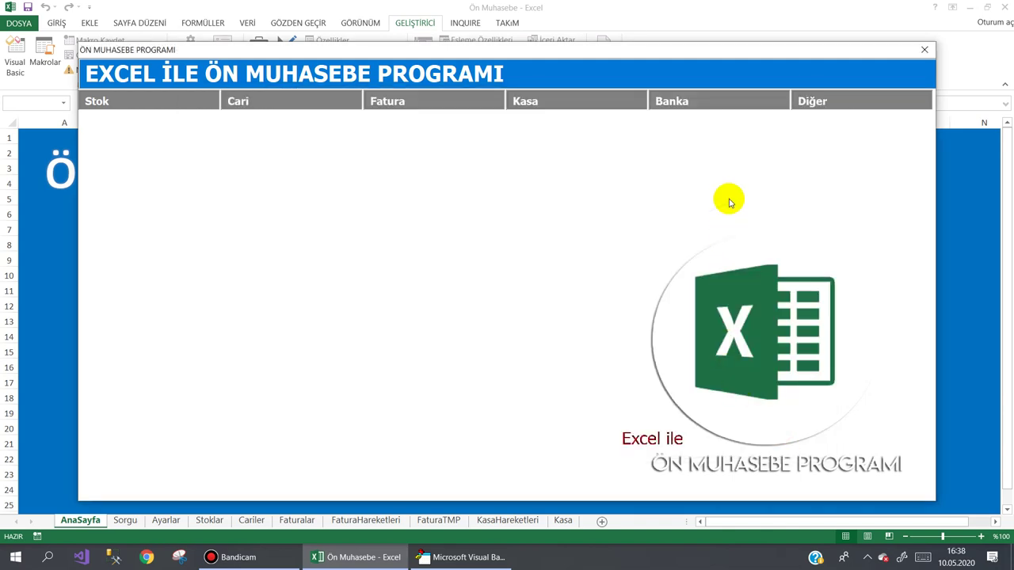
click(273, 107)
click(242, 129)
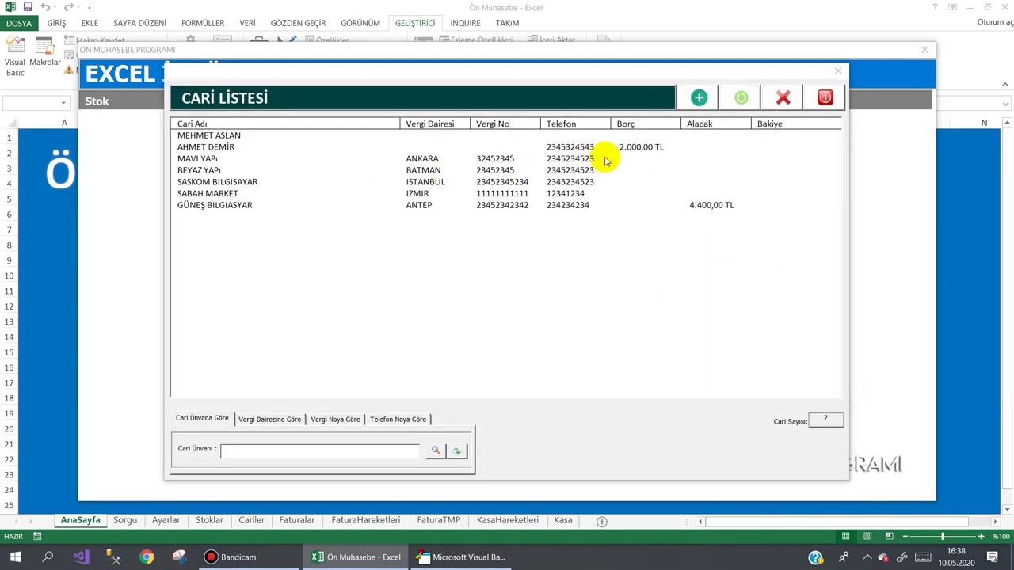
click(631, 150)
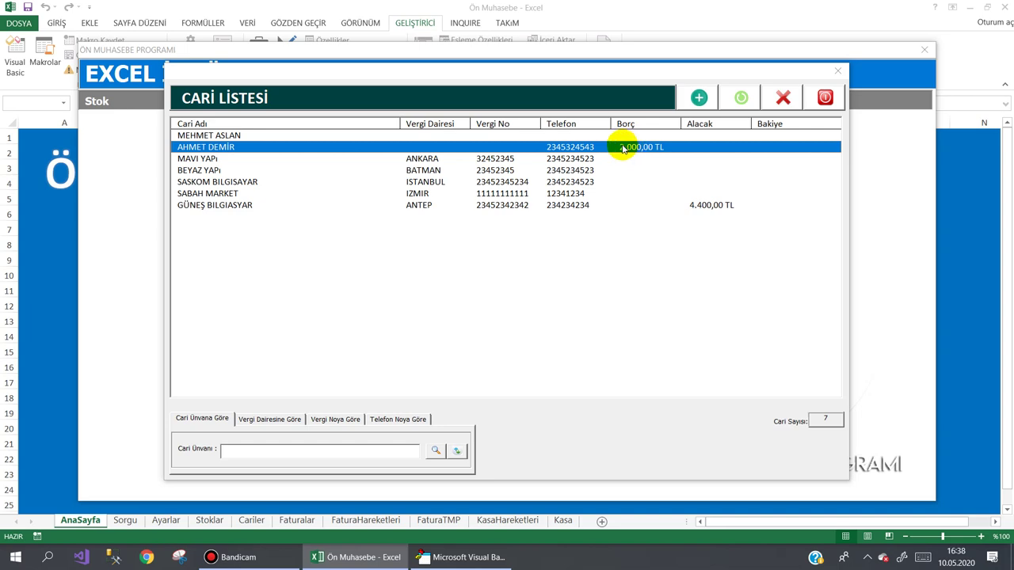
click(825, 97)
click(822, 111)
click(836, 287)
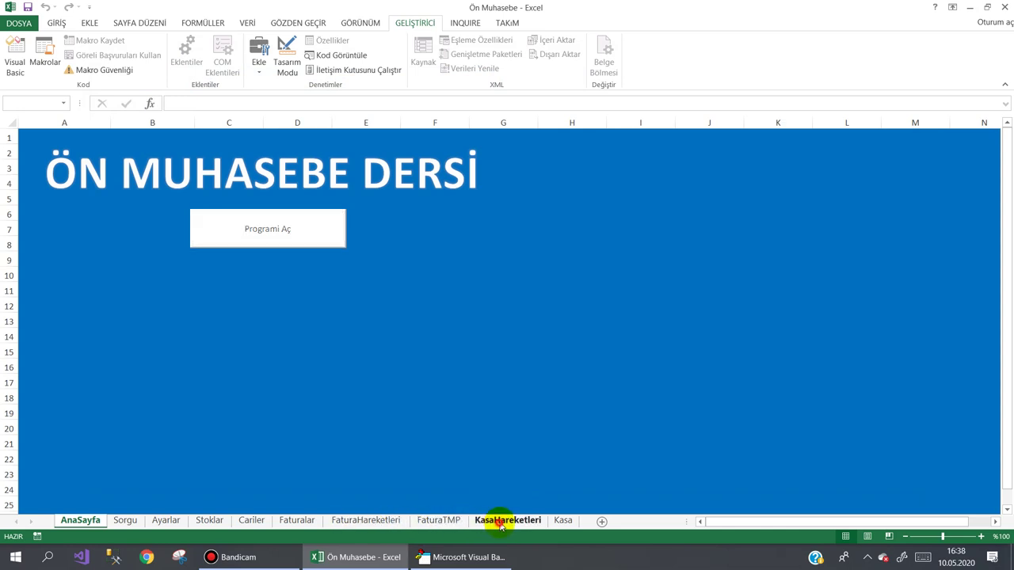
Verify row 2 of KasaHareketleri holds the 744 NAKİT TAHSİLAT record
click(507, 520)
click(35, 151)
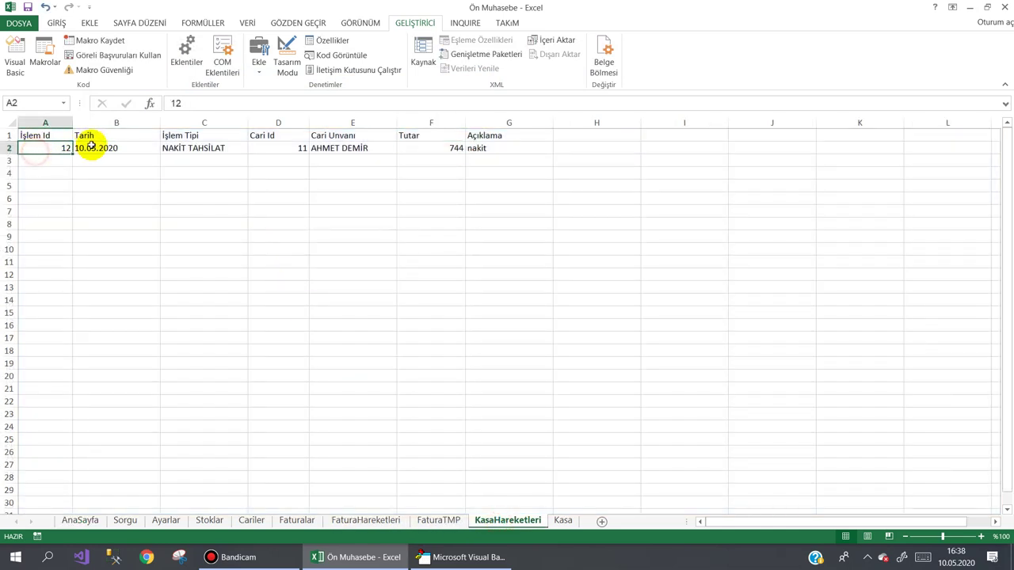
click(107, 151)
click(193, 149)
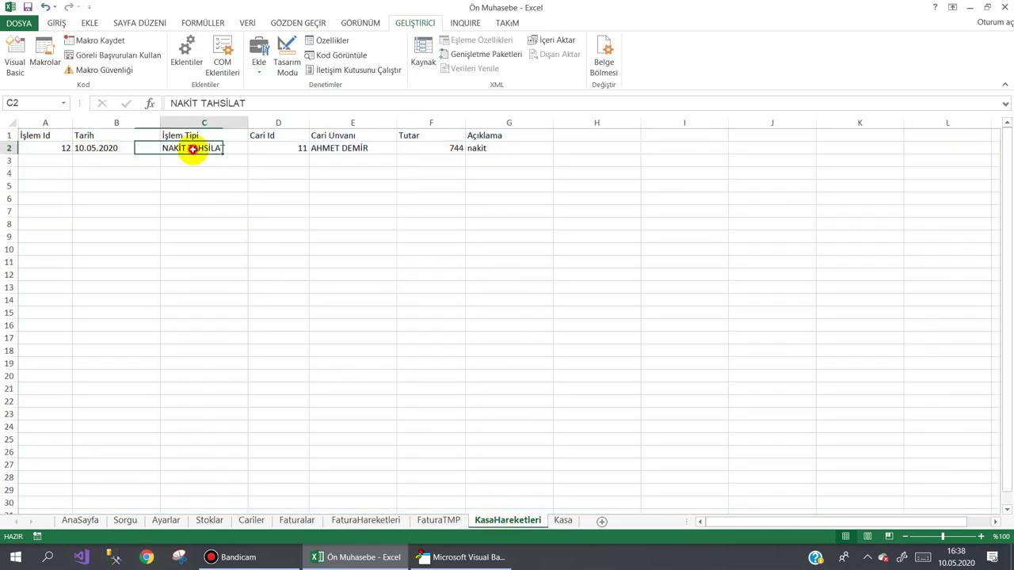
click(292, 151)
click(200, 149)
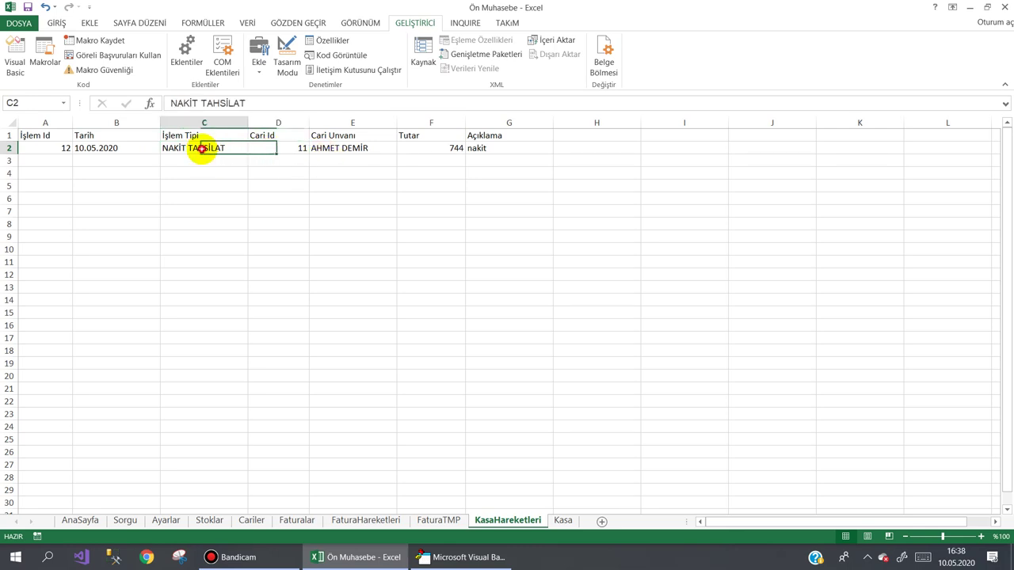
click(352, 149)
click(448, 157)
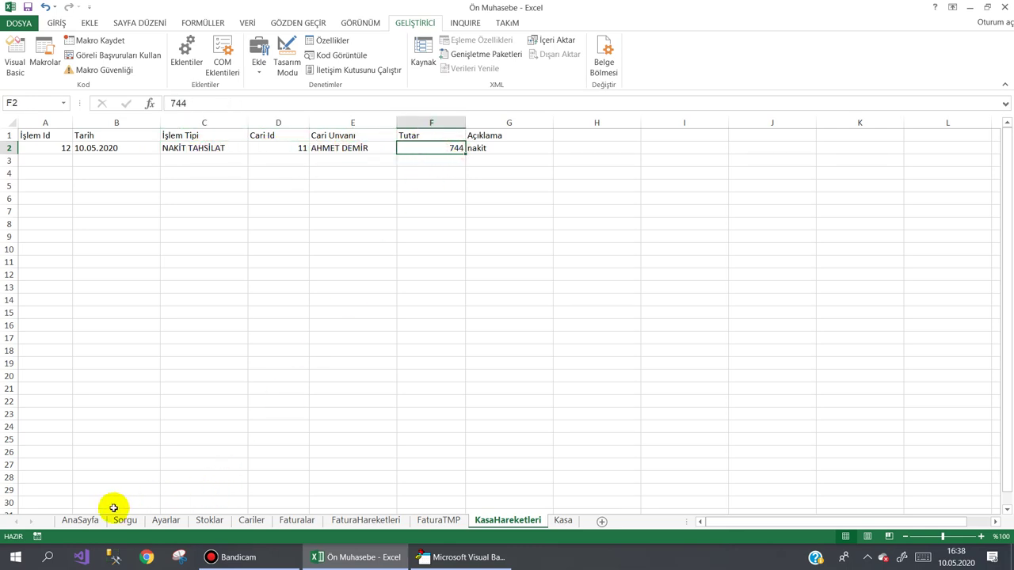
click(460, 557)
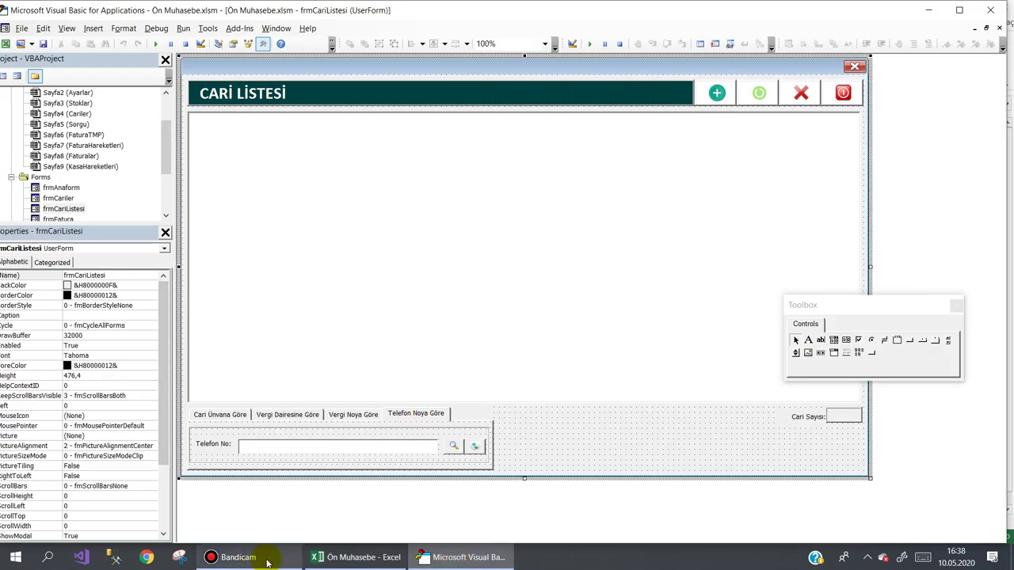
Test-launch the accounting program's cash operations form, then exit back to the worksheet
click(356, 557)
click(79, 520)
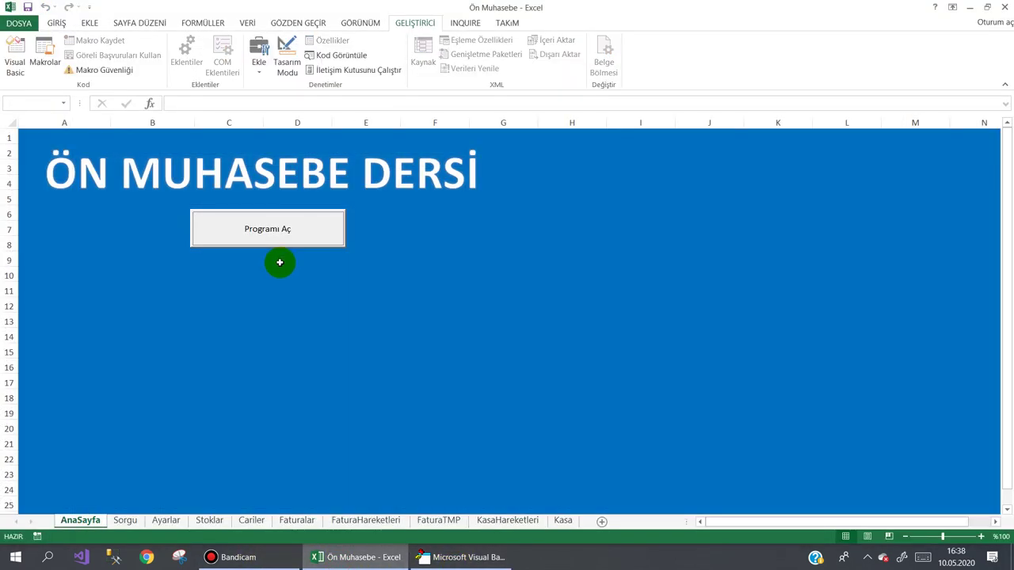
click(278, 229)
mouse_move(402, 103)
mouse_move(526, 99)
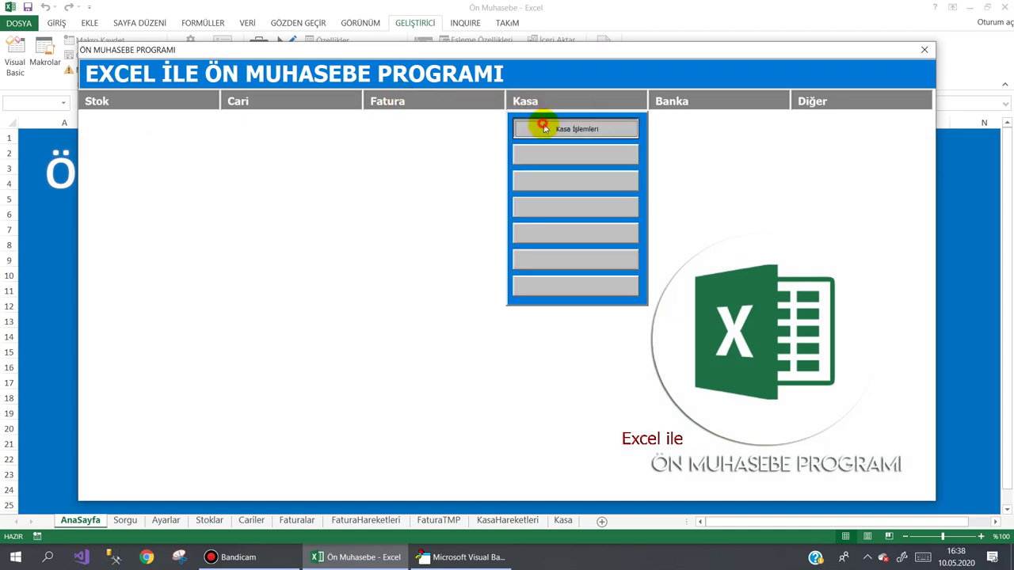
click(536, 127)
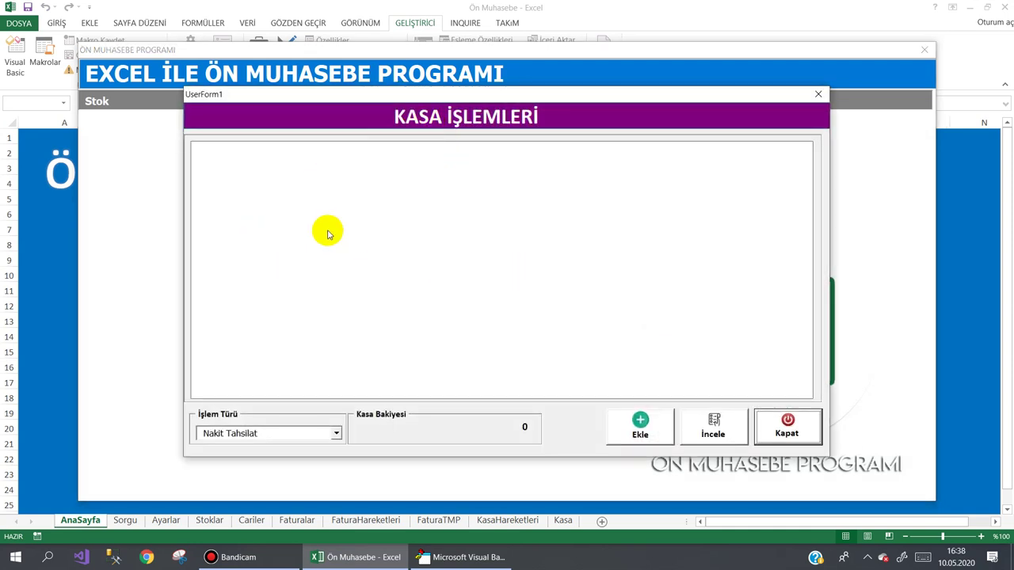
click(790, 424)
mouse_move(851, 100)
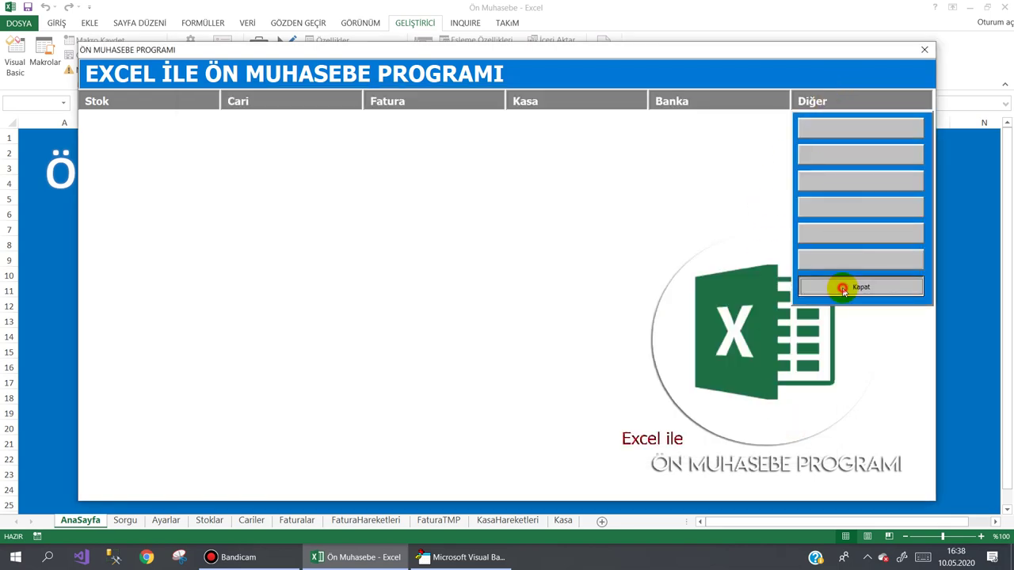
click(844, 285)
Copy the CarileriListele procedure body from frmCariListesi's code
click(452, 557)
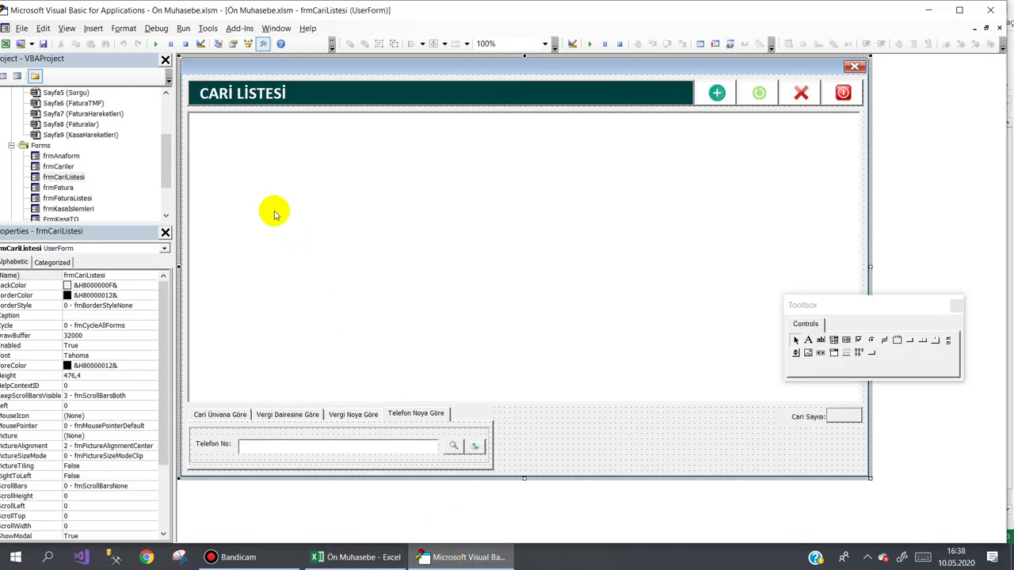
key(F7)
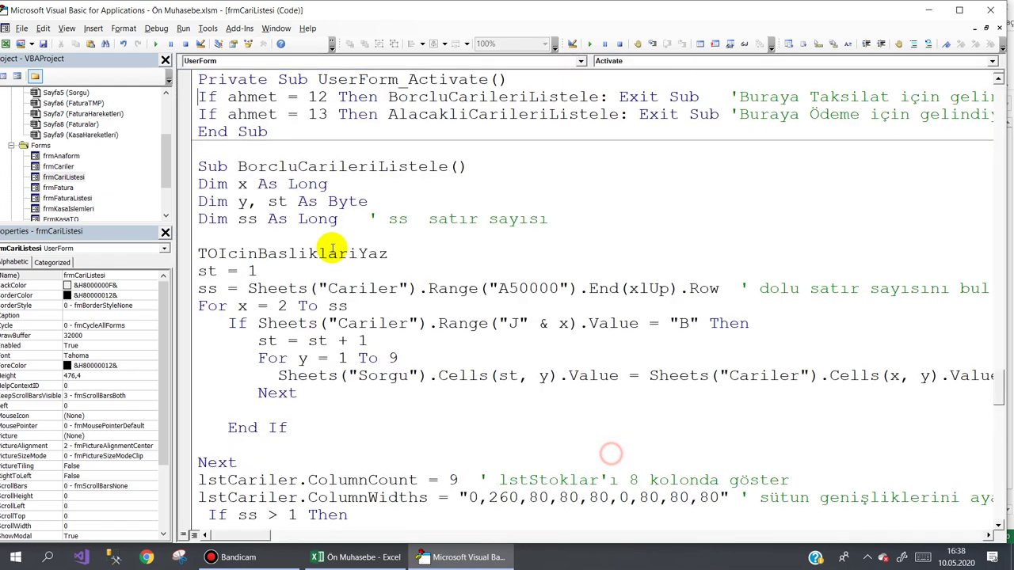
drag(196, 185, 322, 468)
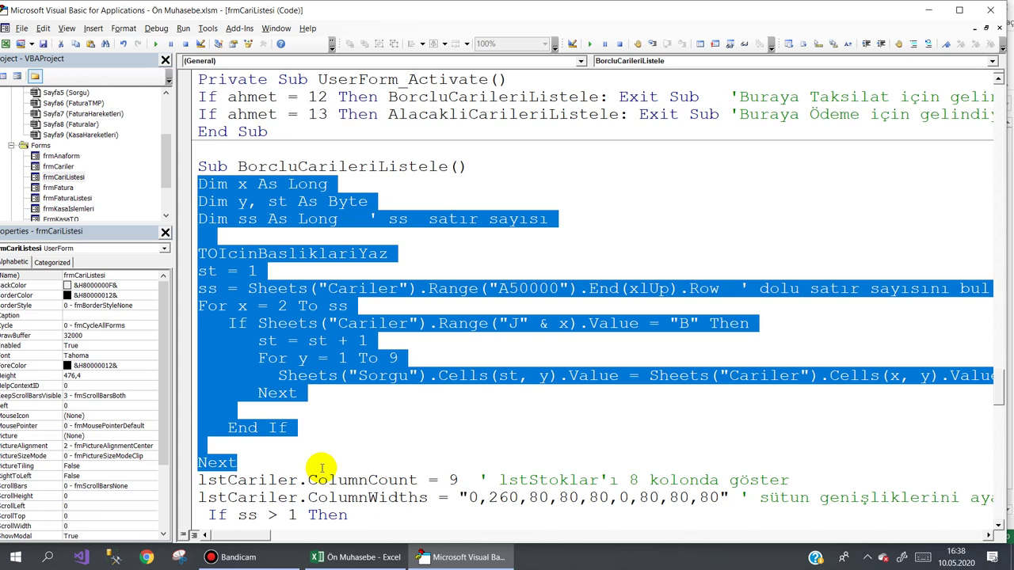
click(379, 404)
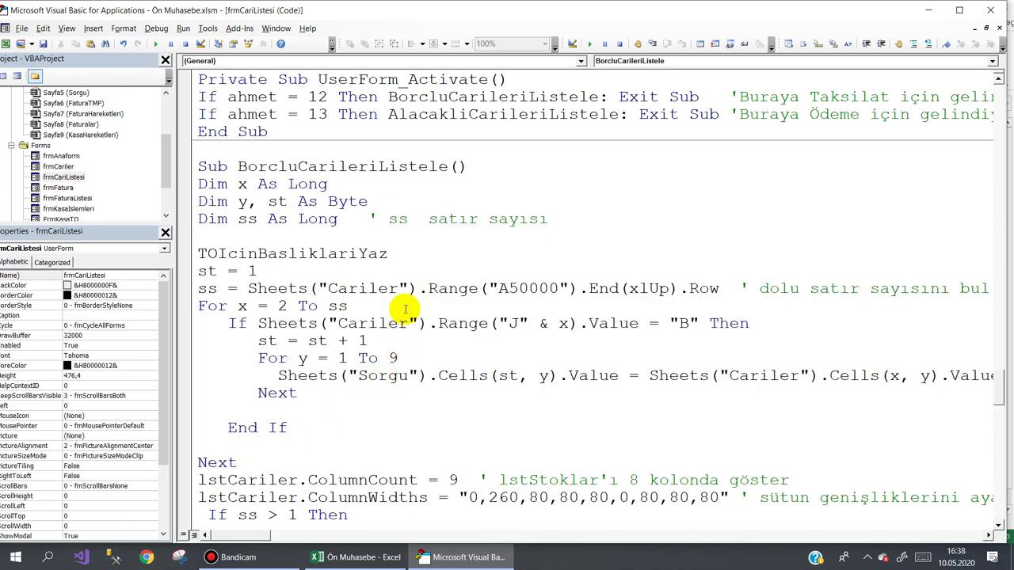
scroll(406, 349, down, 1)
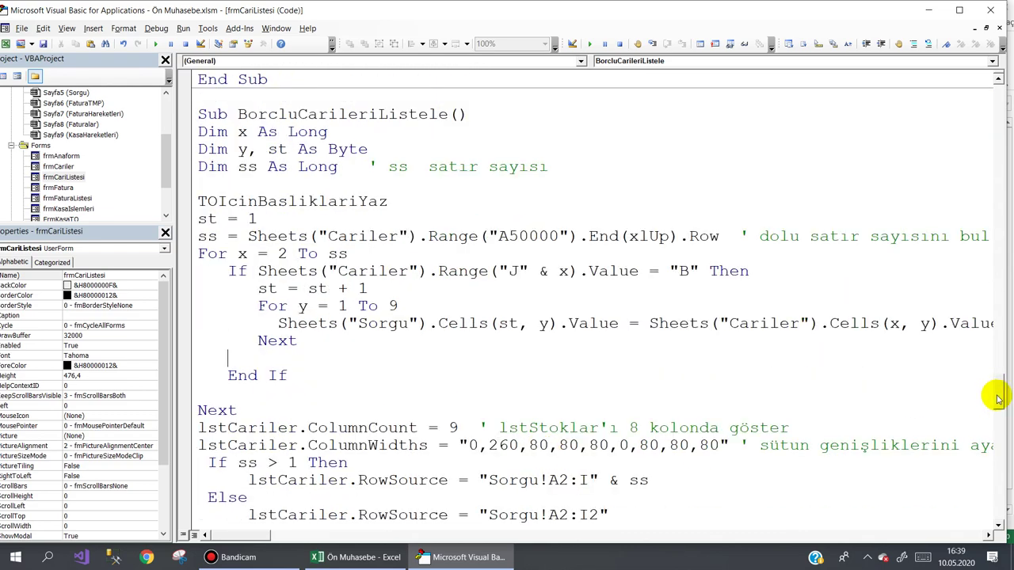
drag(998, 399, 1002, 486)
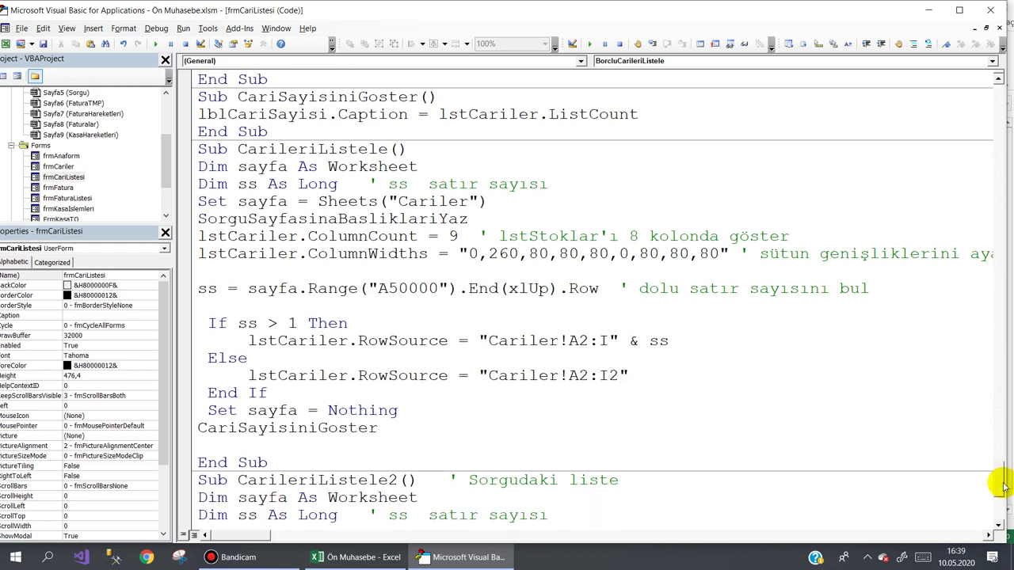
click(197, 170)
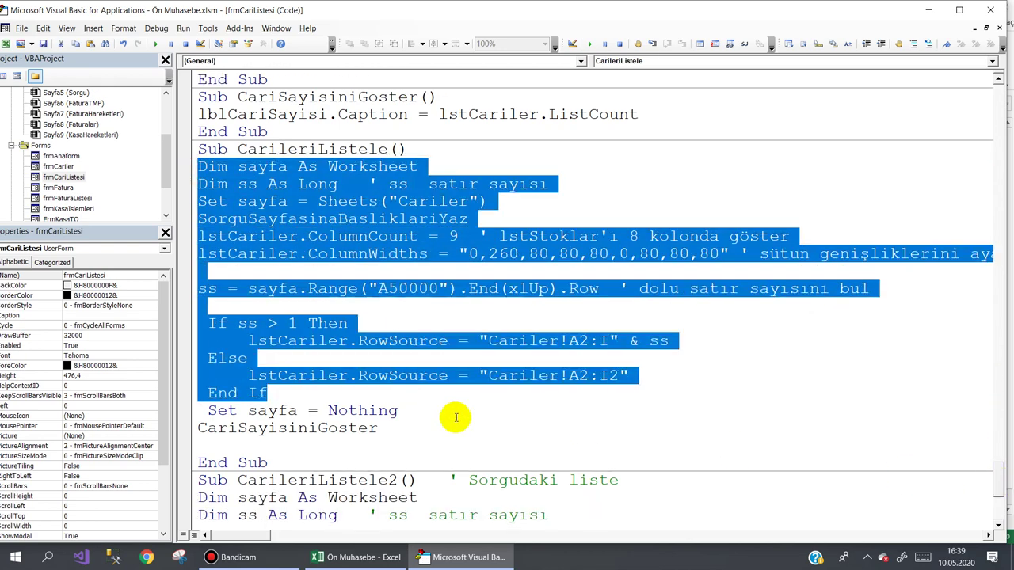
drag(214, 191, 469, 430)
right_click(303, 230)
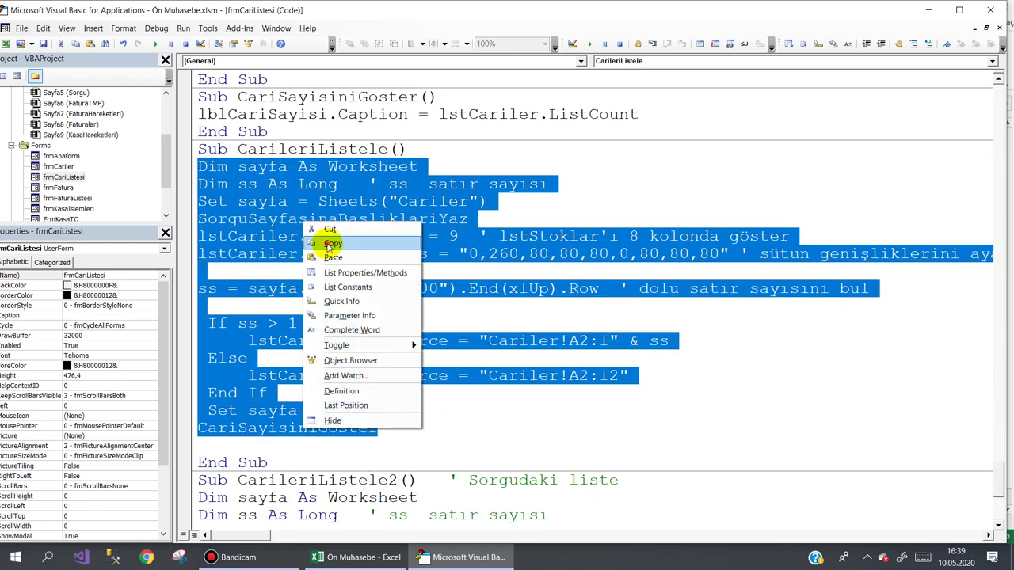
click(332, 243)
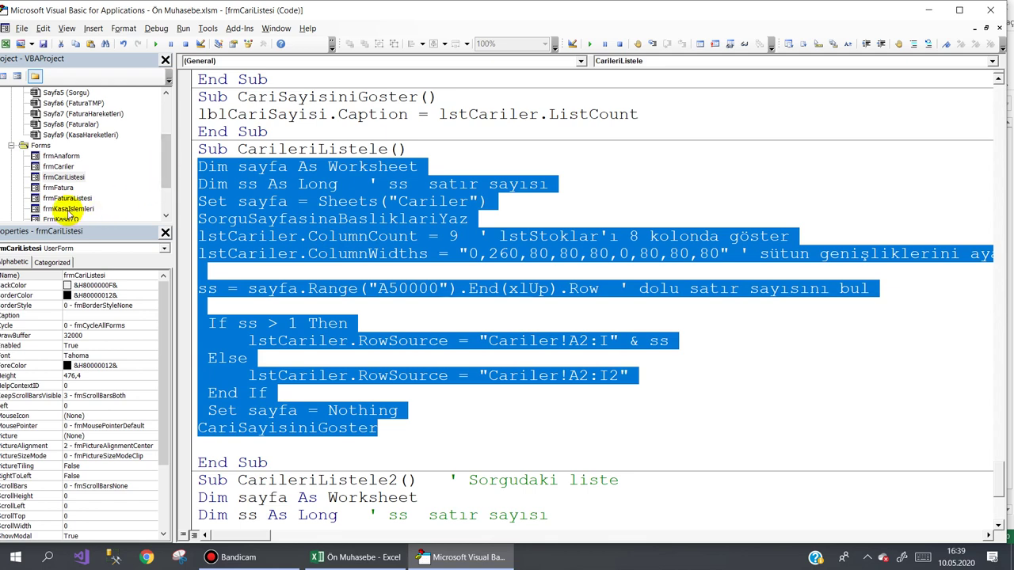
Show frmKasaIslemleri's code, then return to the Excel workbook
double_click(83, 209)
key(F7)
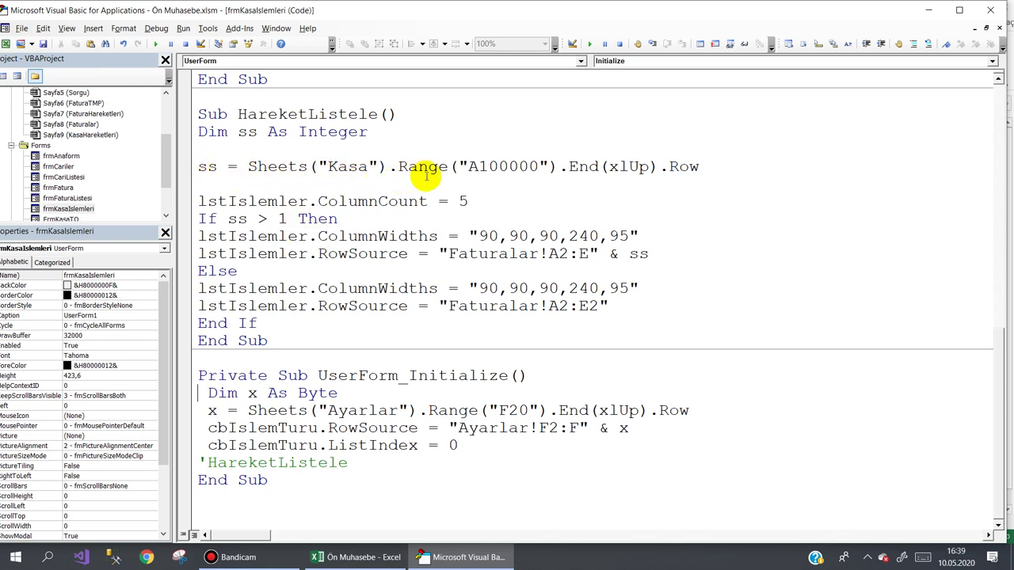
click(357, 557)
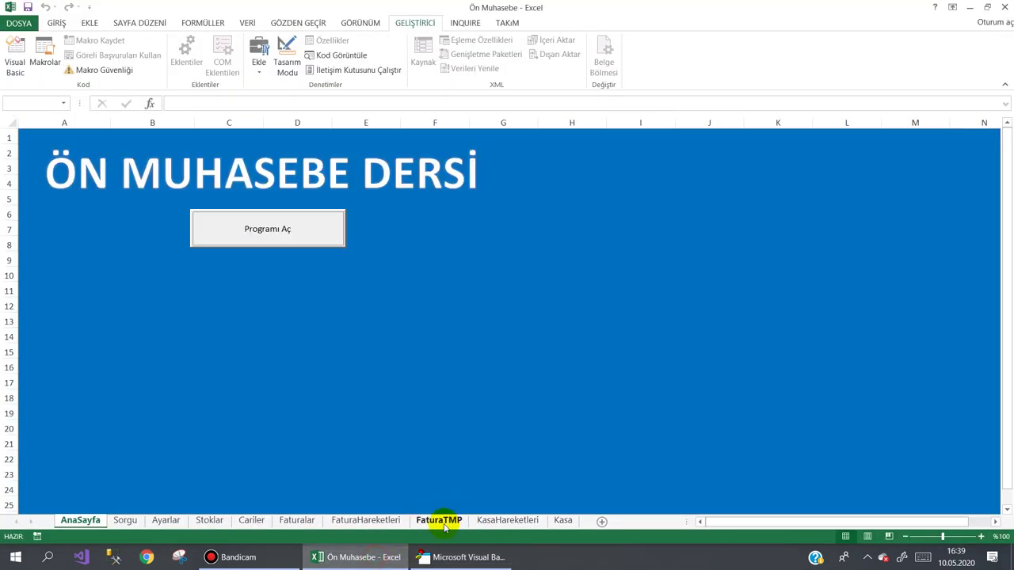
Confirm the Kasa sheet is empty and delete it, then go to AnaSayfa
click(562, 523)
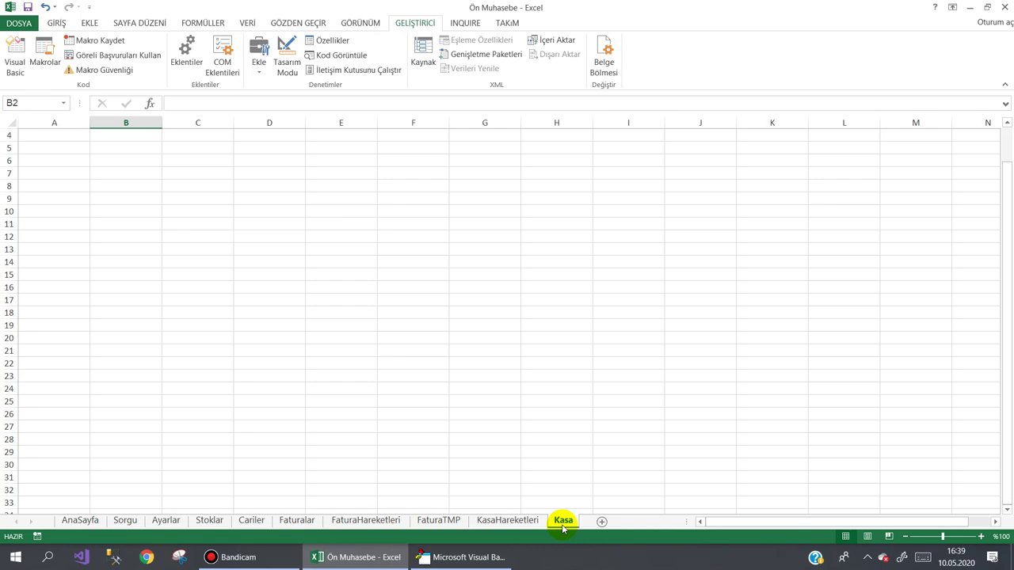
click(515, 523)
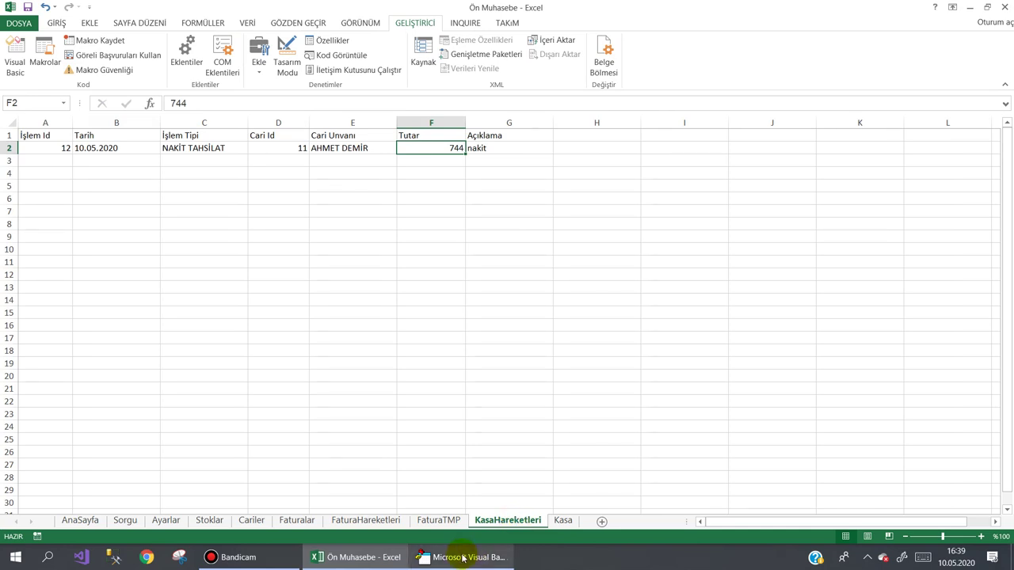
mouse_move(452, 556)
click(567, 521)
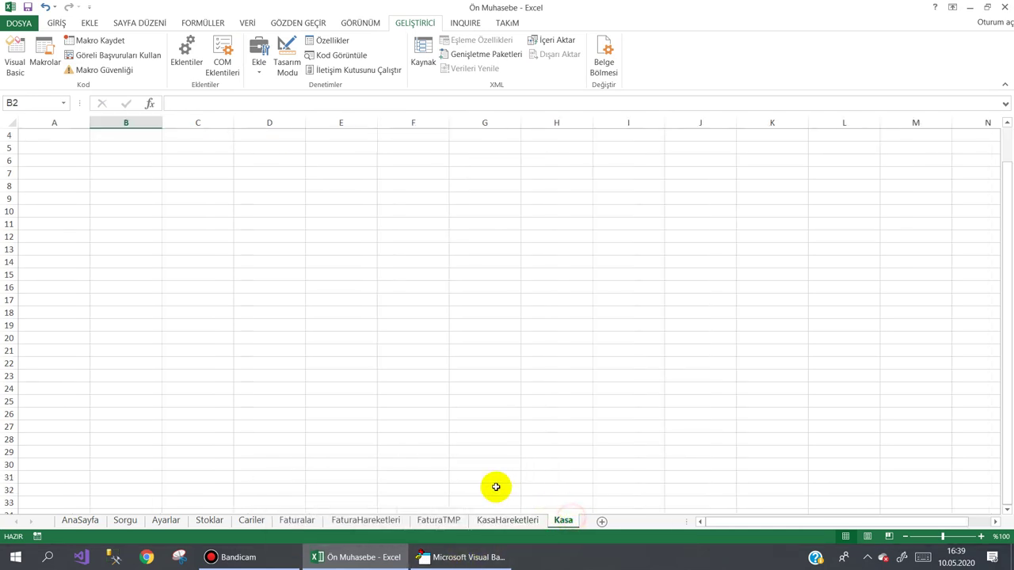
click(52, 135)
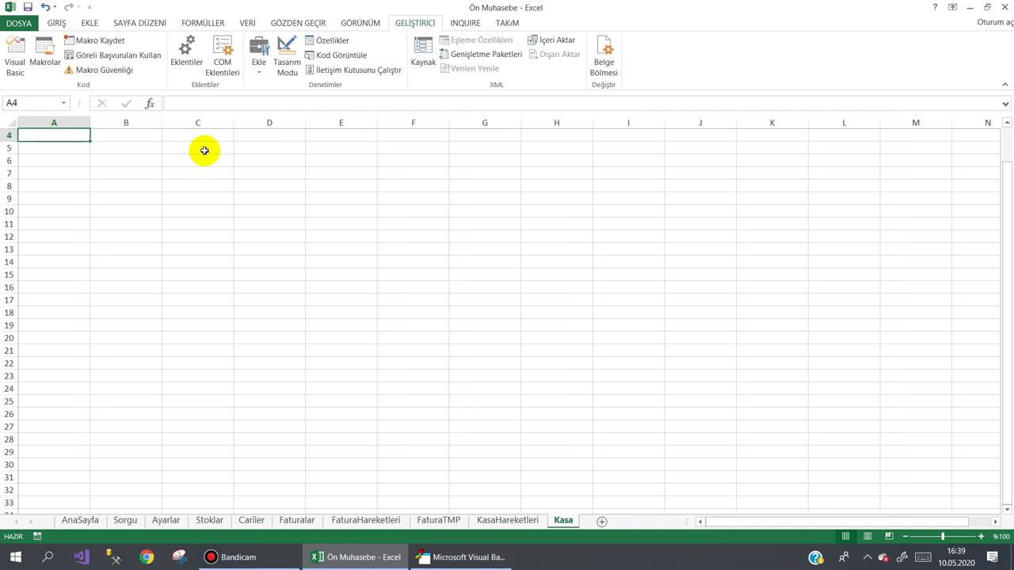
right_click(565, 522)
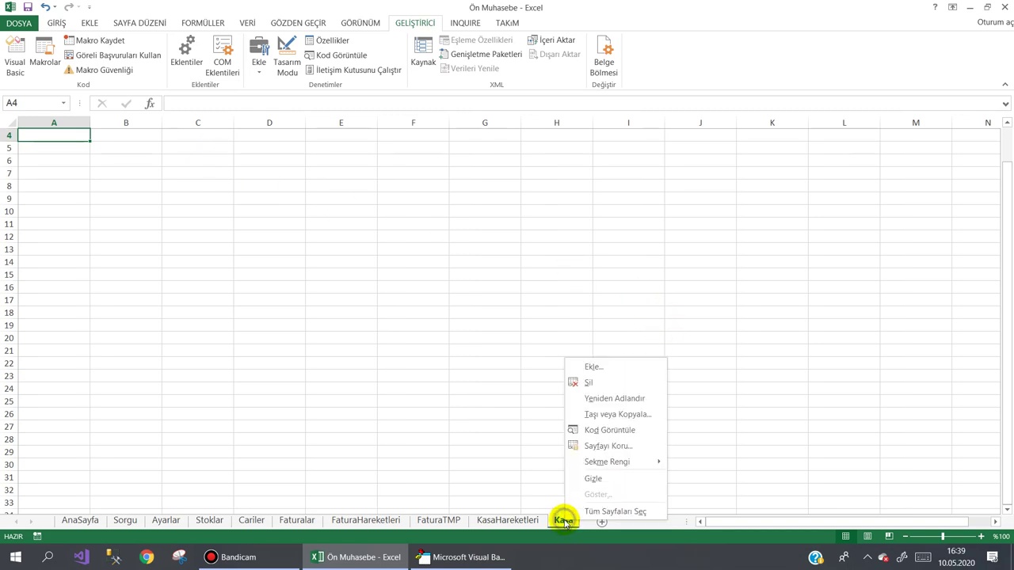
click(603, 384)
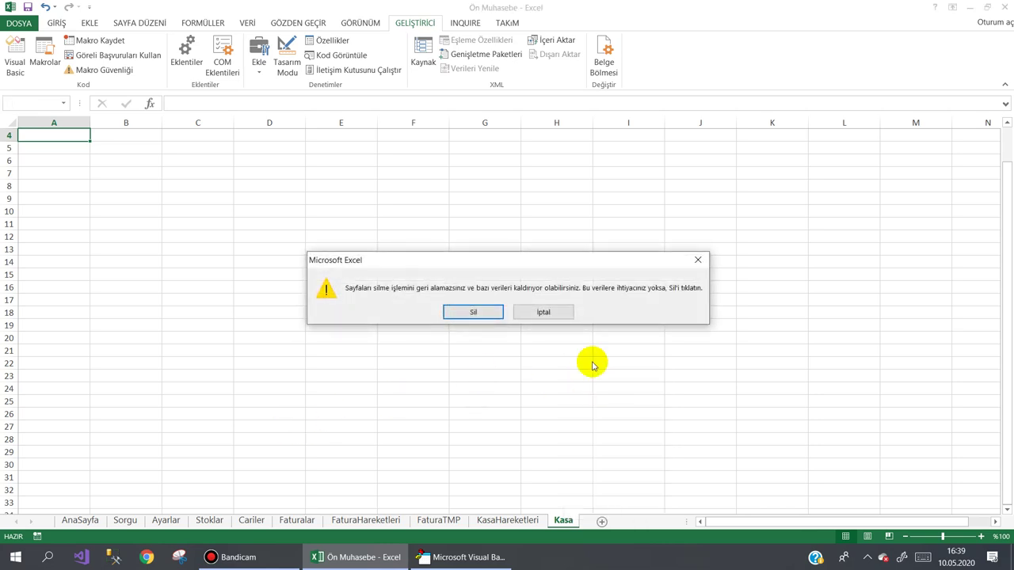
click(465, 307)
click(80, 520)
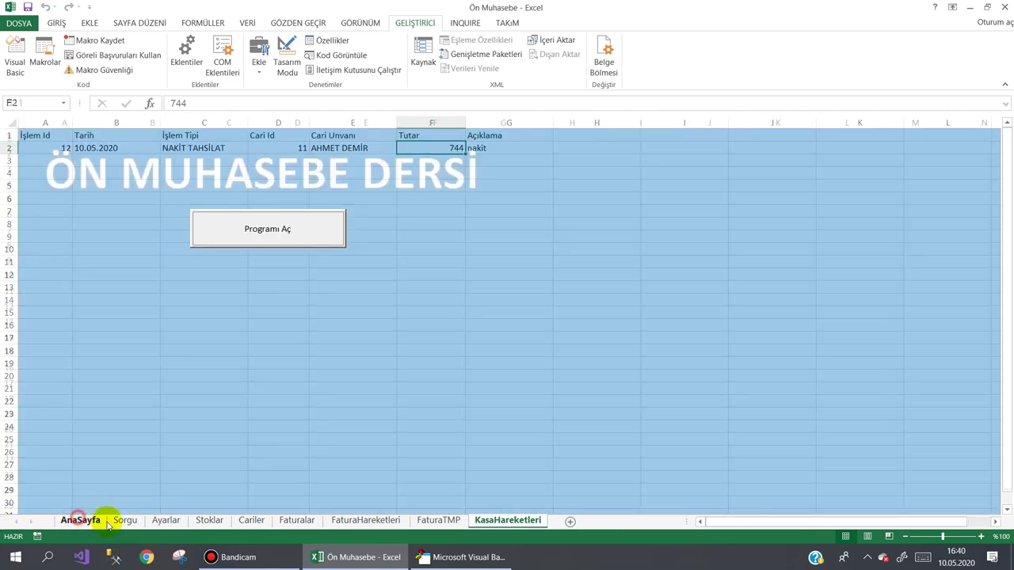
Enter the label 'Kasa Bakiyesi' in cell A9 of the Ayarlar sheet
click(166, 522)
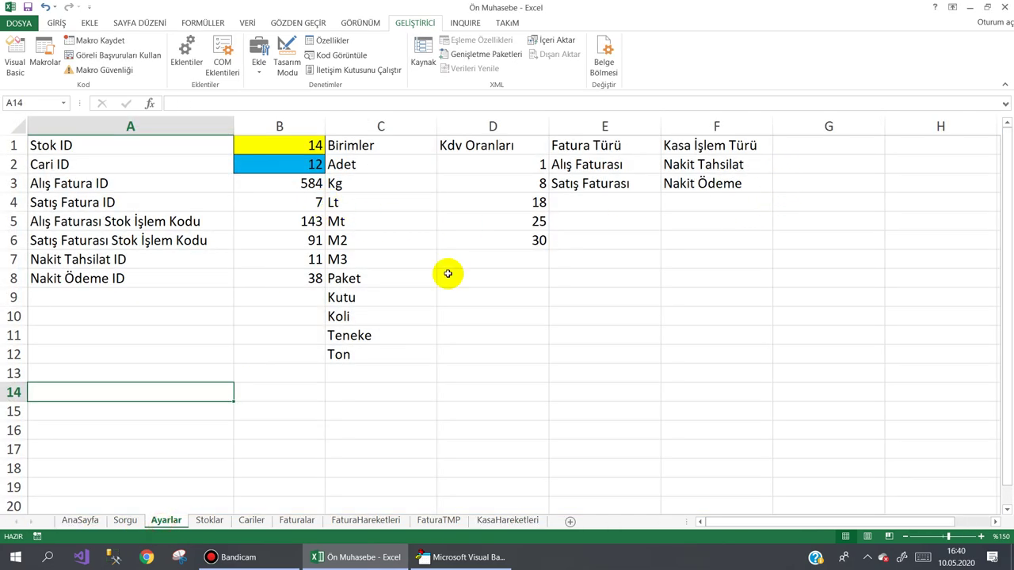
click(58, 300)
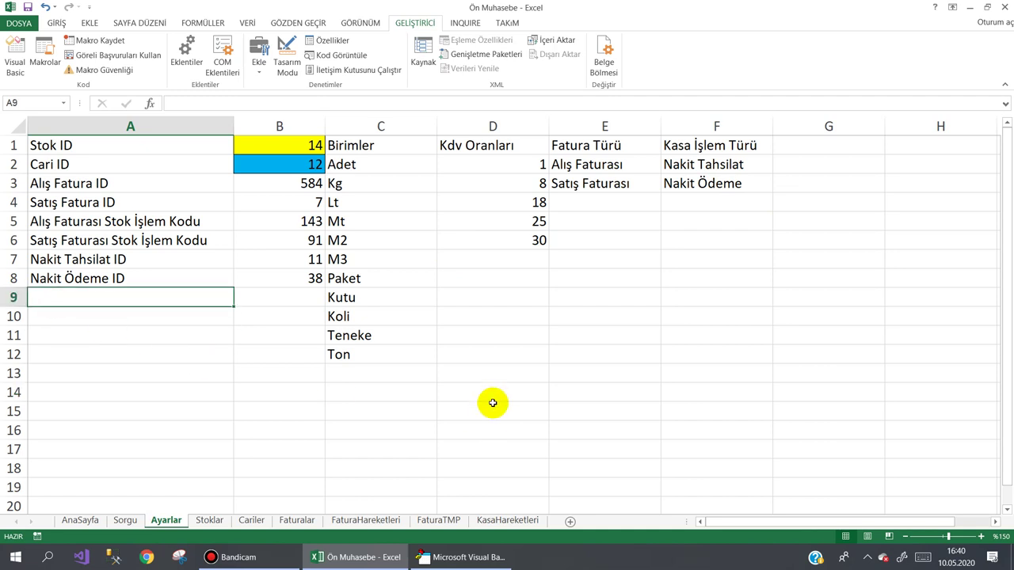
text(KAs)
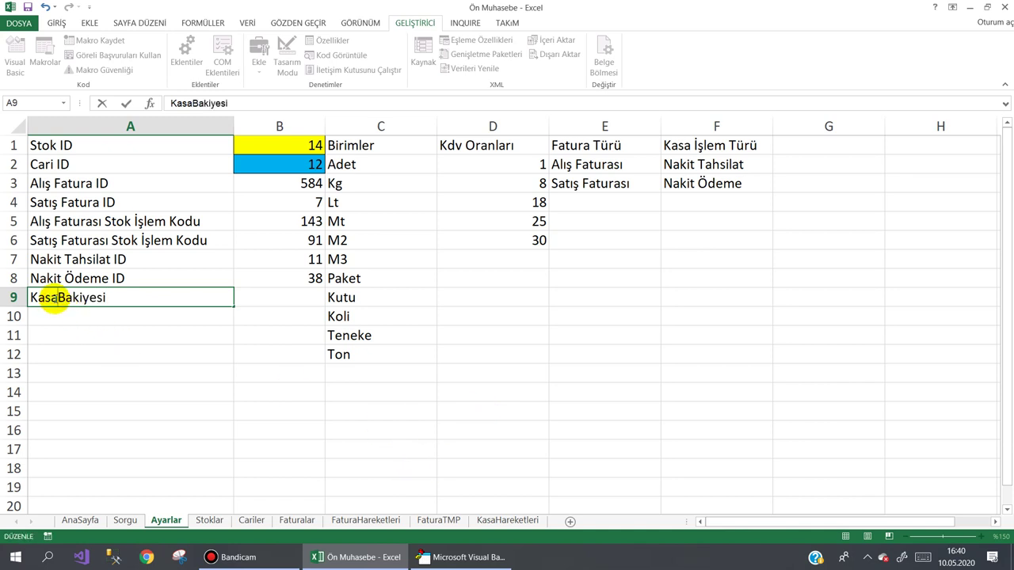
key(Return)
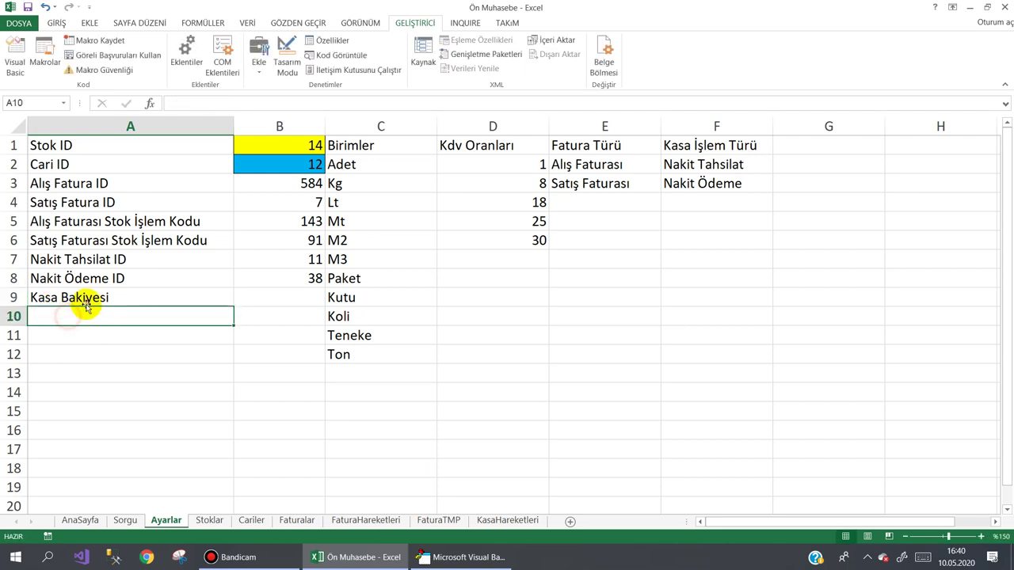
click(282, 298)
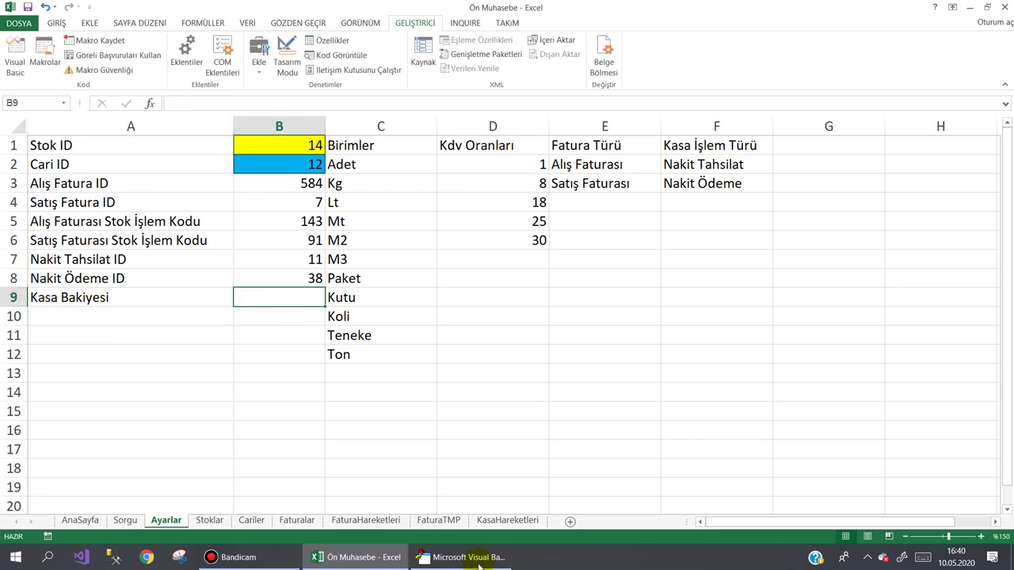
click(452, 560)
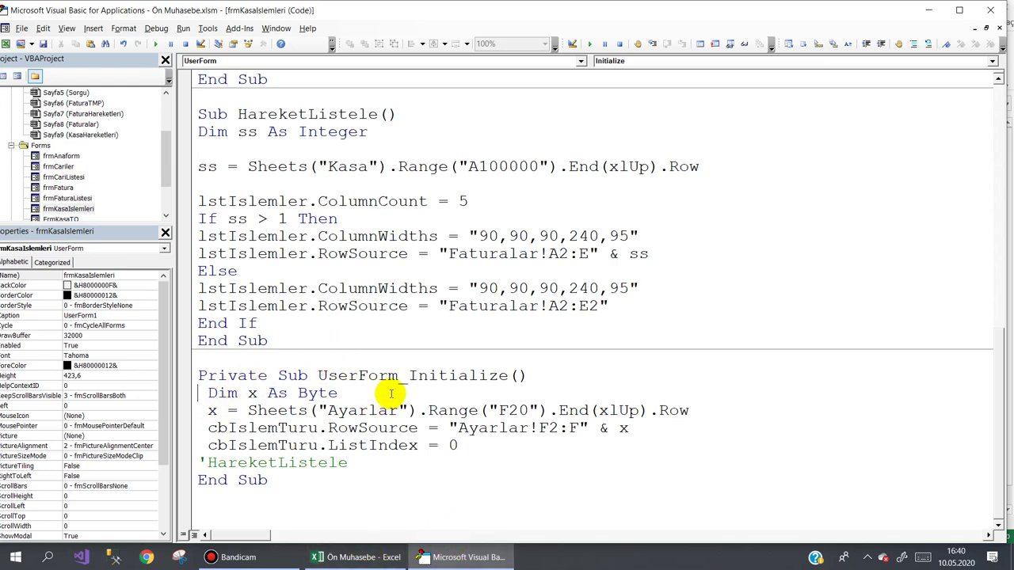
Copy the KasaHareketleri sheet name and paste it over Kasa in the row-count code
scroll(390, 394, up, 1)
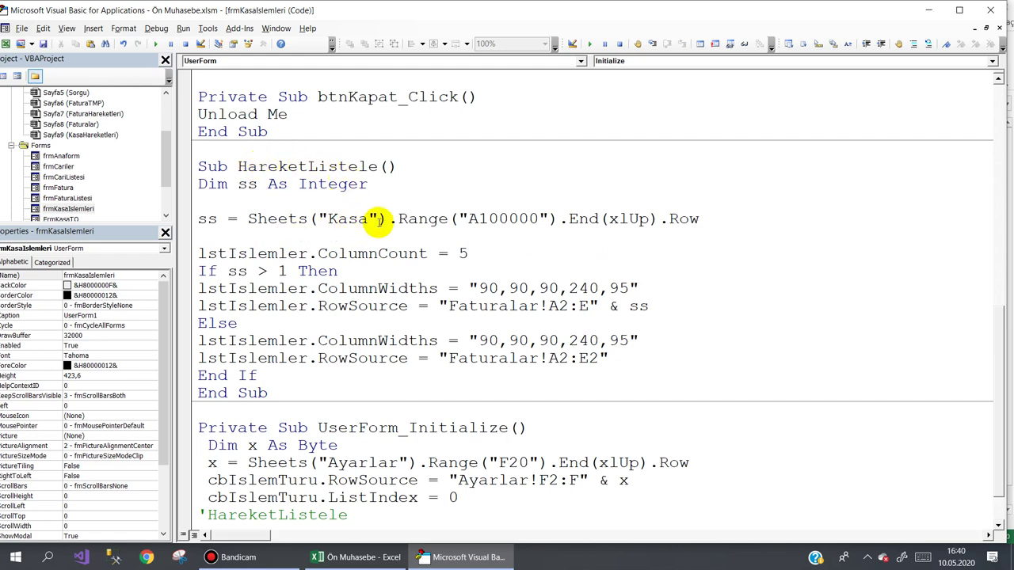
click(402, 557)
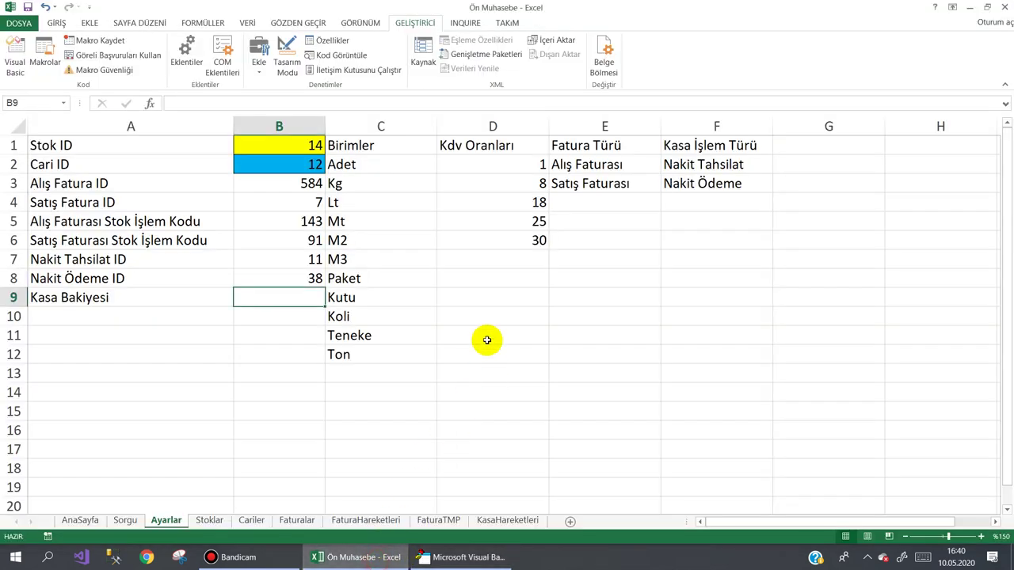
click(502, 524)
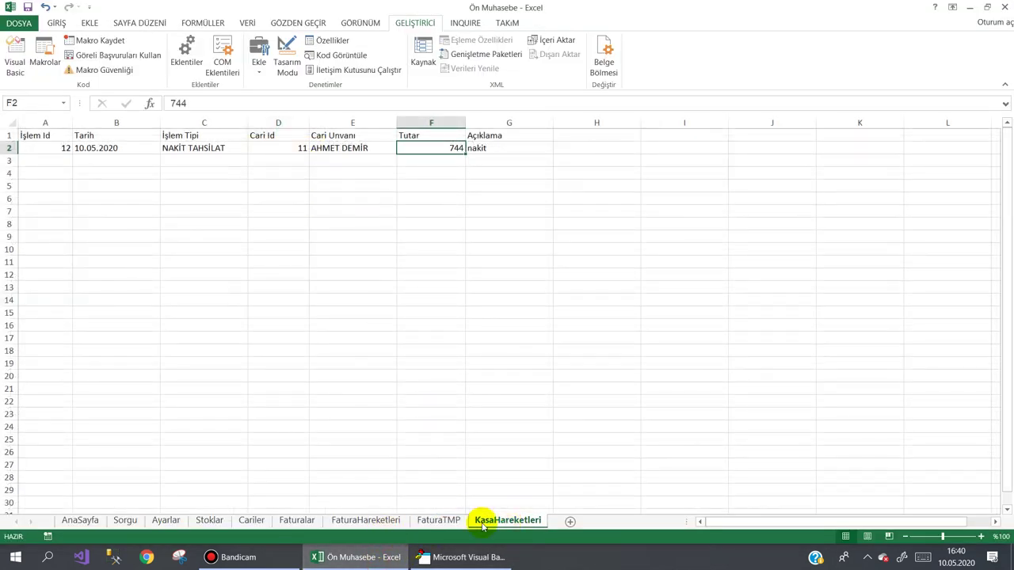
double_click(500, 523)
key(ctrl+c)
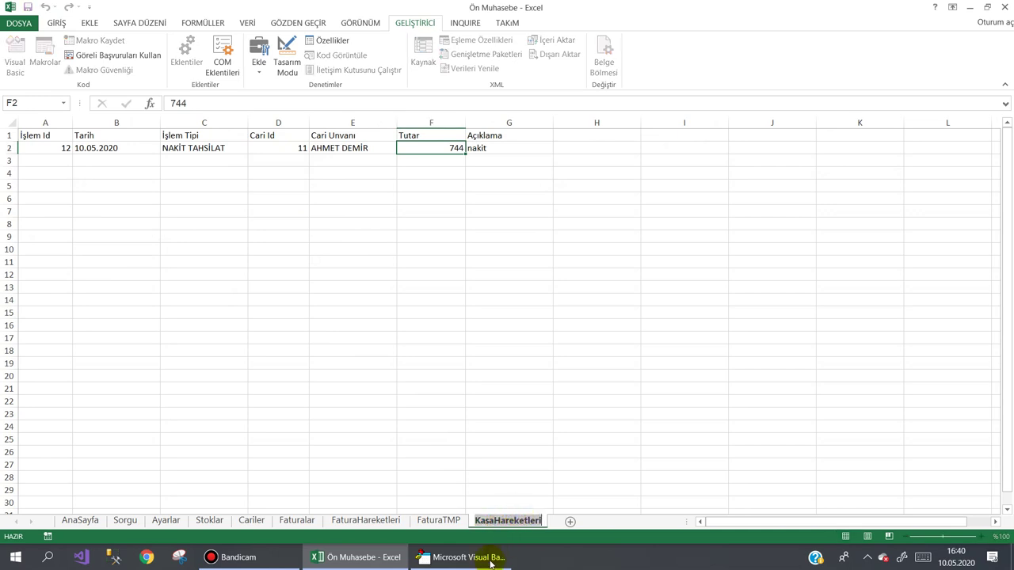
click(502, 463)
click(461, 554)
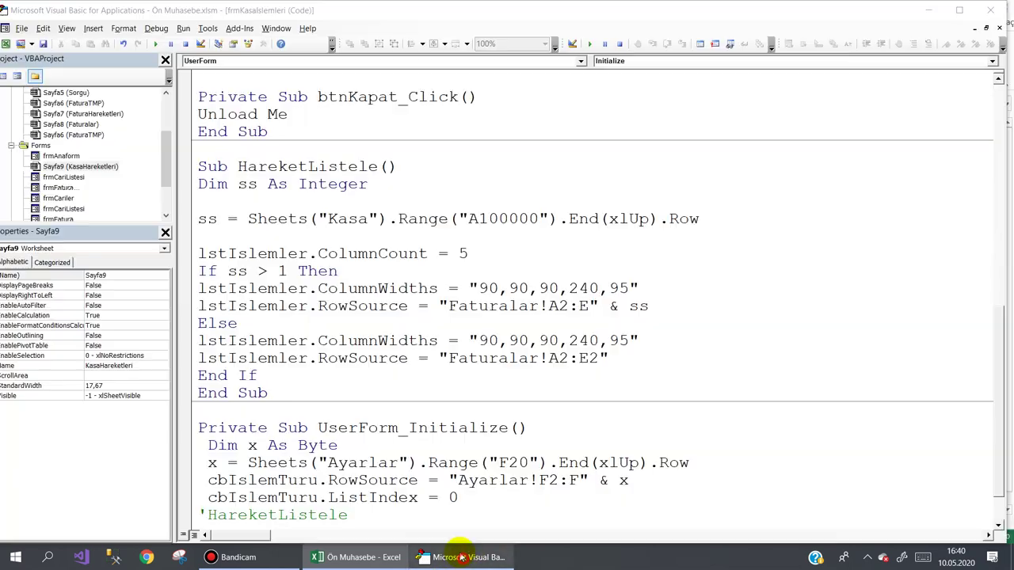
double_click(346, 220)
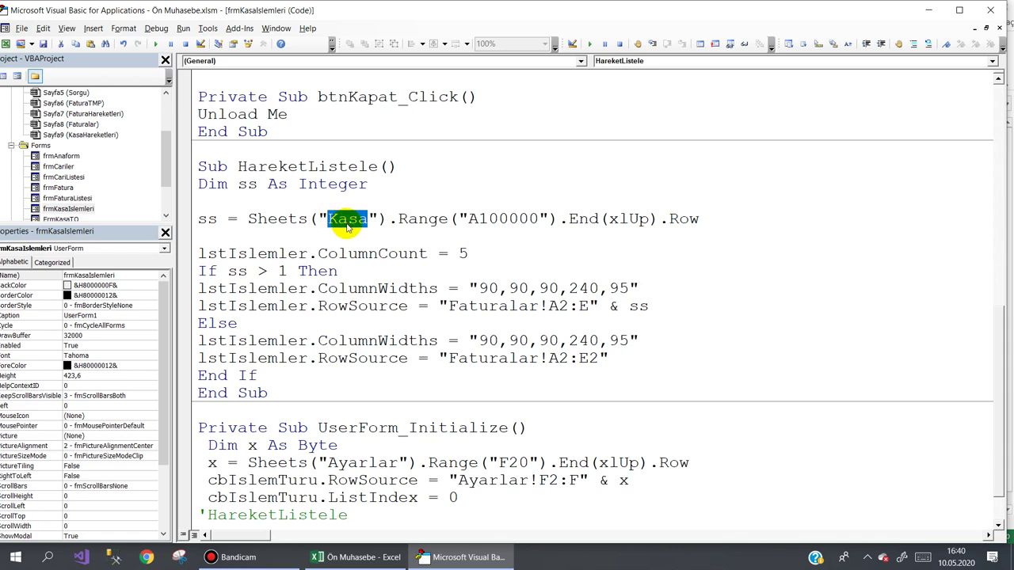
key(ctrl+v)
Set ColumnCount to 7 and extend the column widths with 80,80
click(364, 557)
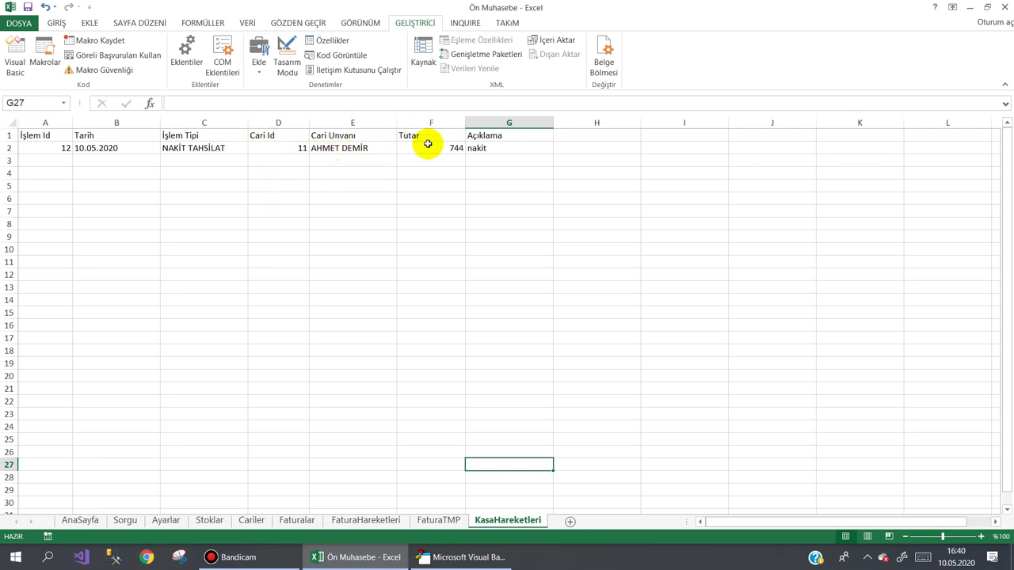
click(501, 561)
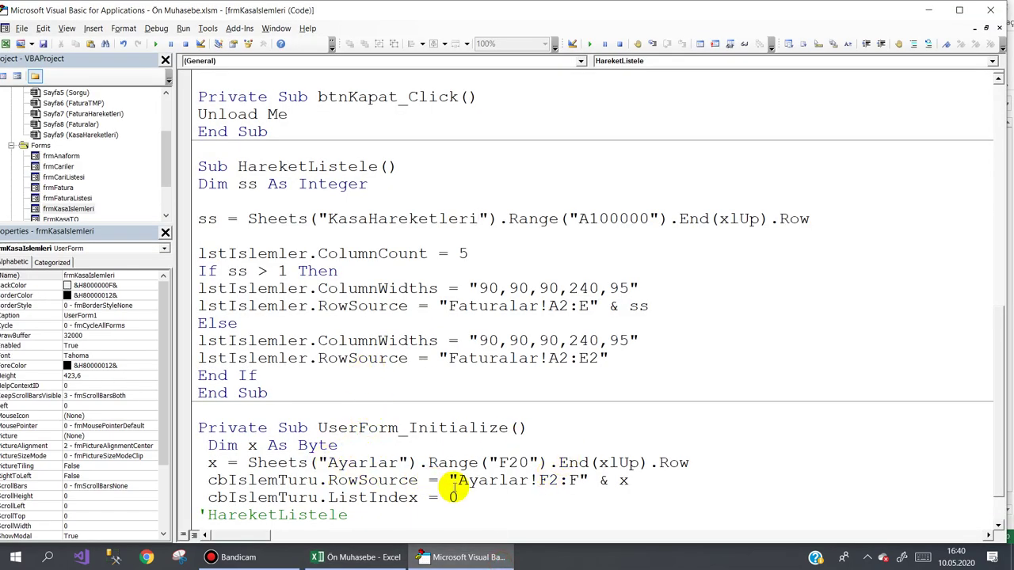
double_click(464, 252)
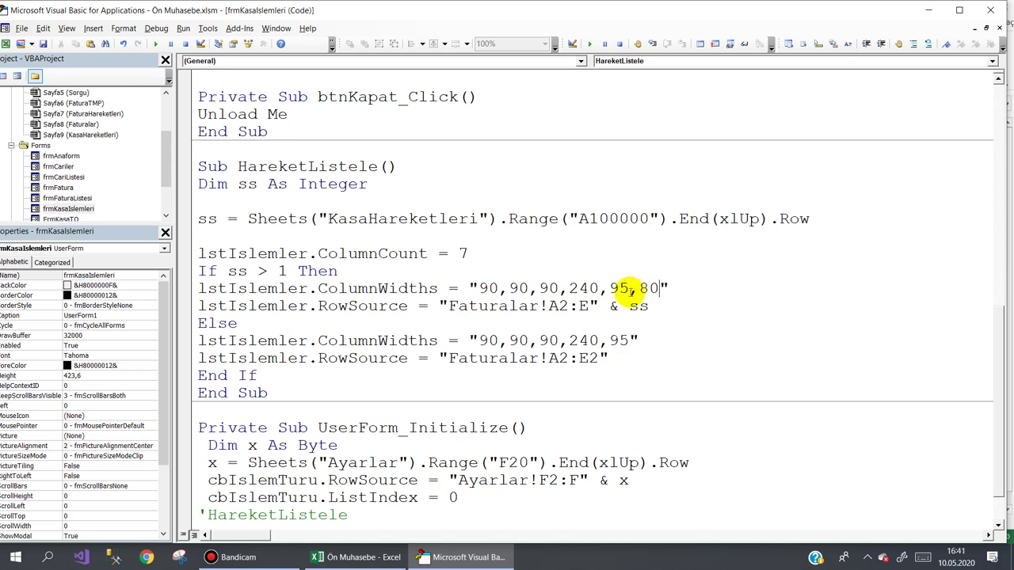
text(,8)
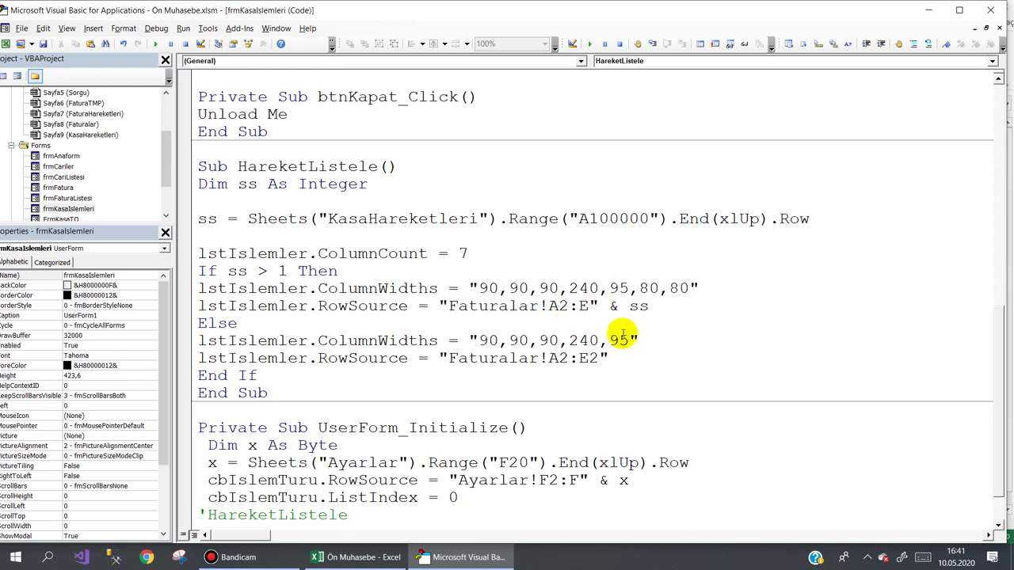
text(0,80)
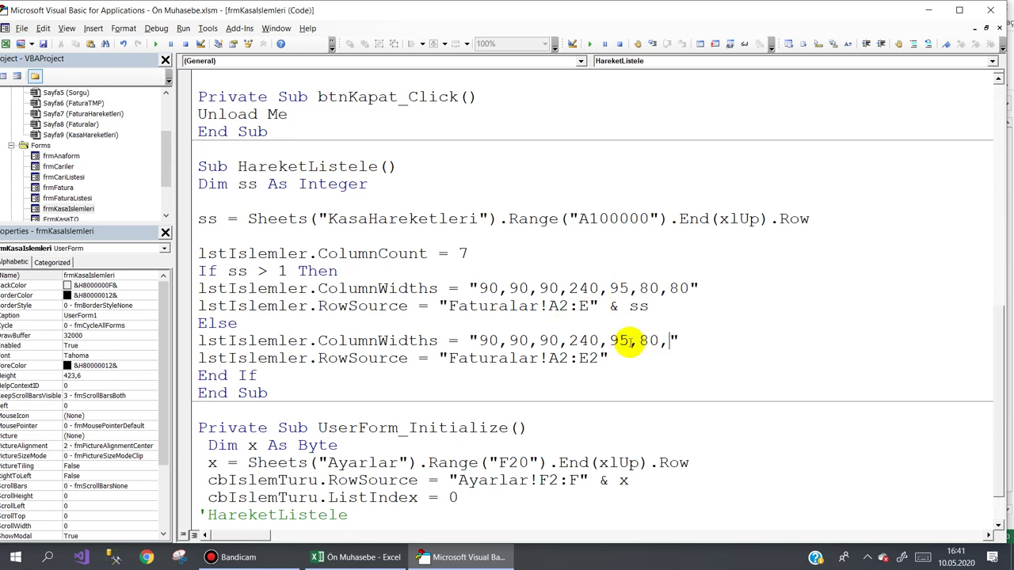
Replace Faturalar with KasaHareketleri in both RowSource strings
double_click(504, 310)
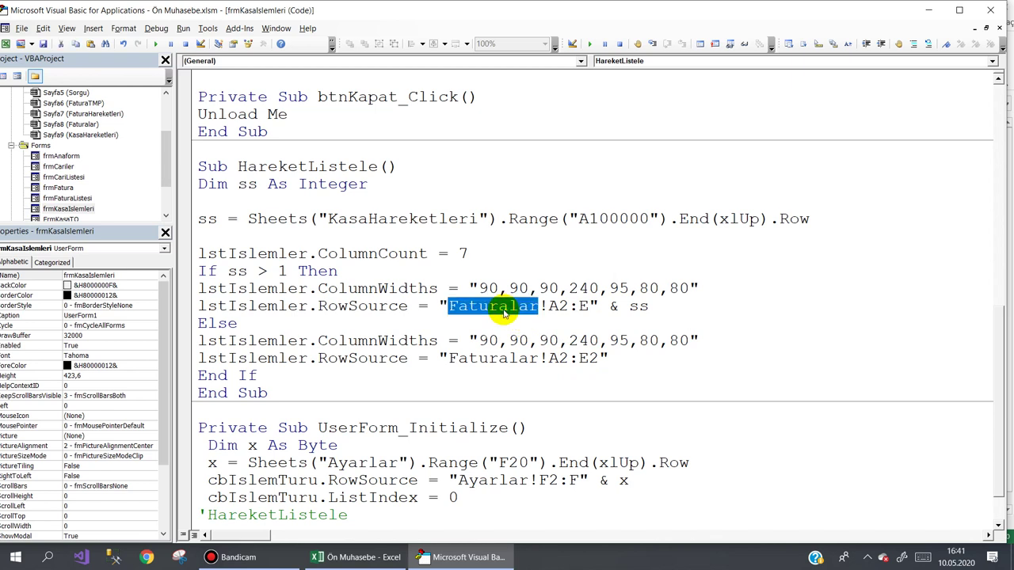
key(ctrl+v)
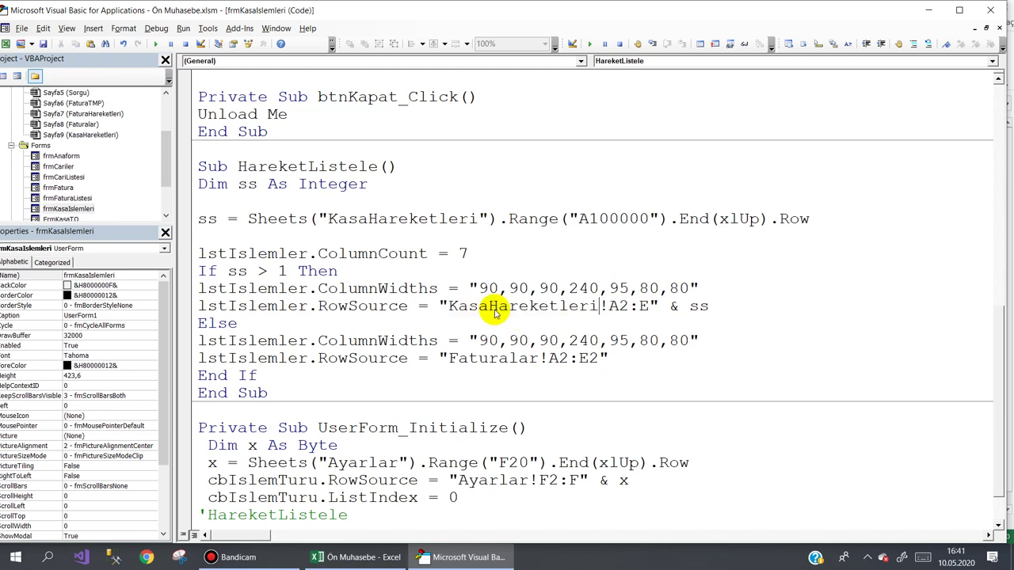
double_click(496, 359)
key(ctrl+v)
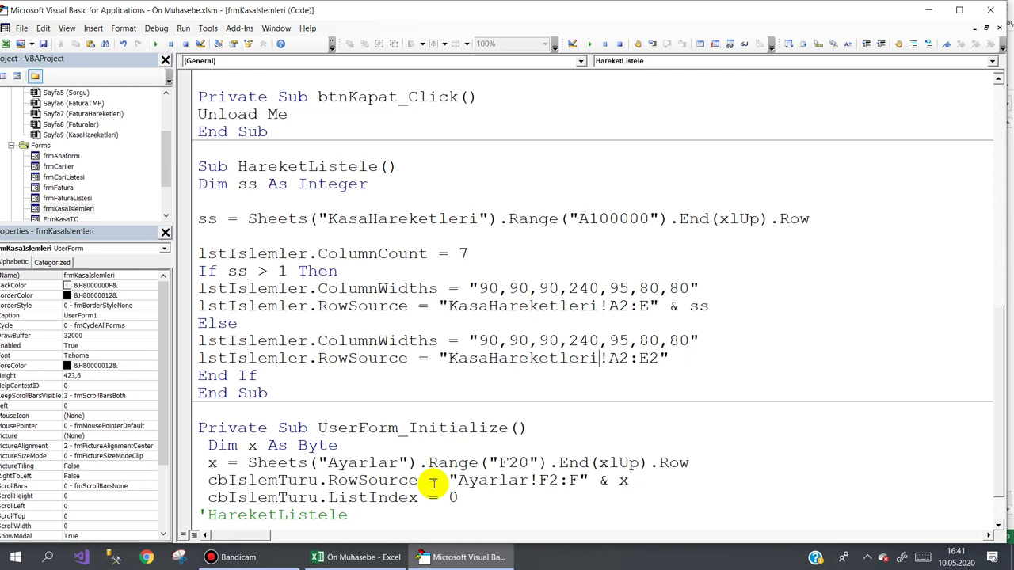
scroll(428, 466, down, 1)
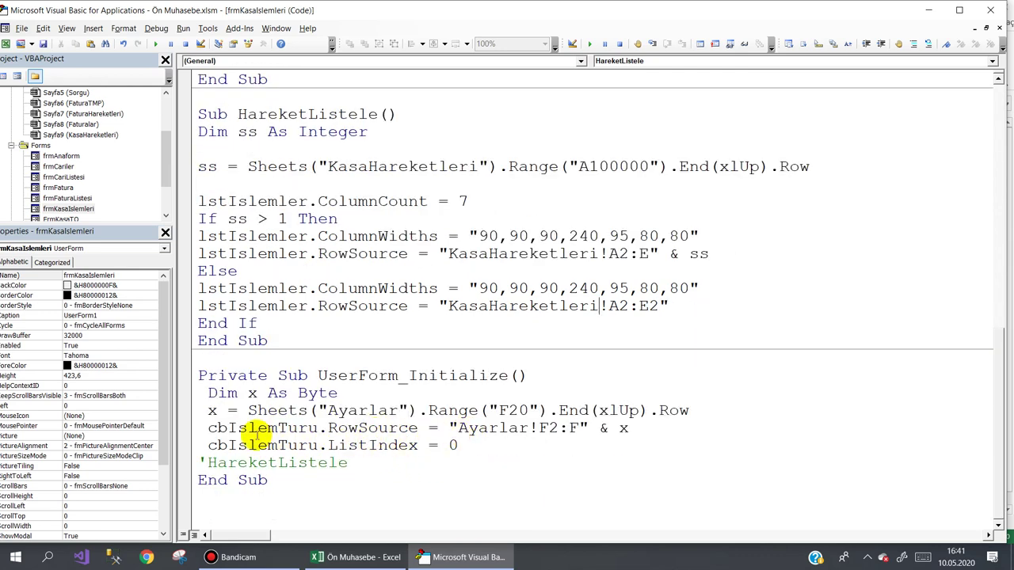
click(208, 393)
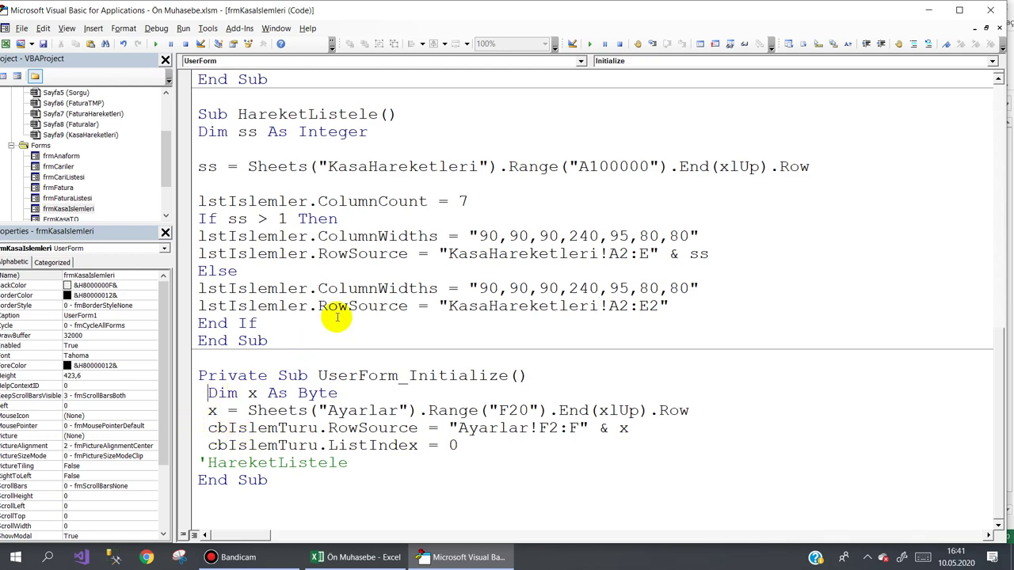
scroll(349, 301, up, 2)
scroll(357, 268, up, 1)
scroll(357, 268, up, 1)
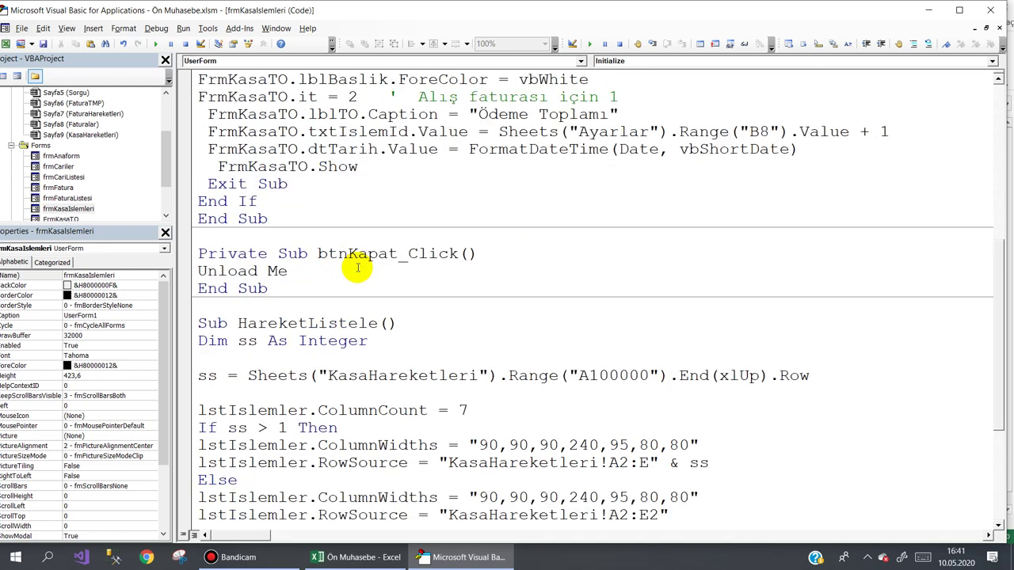
scroll(357, 268, up, 2)
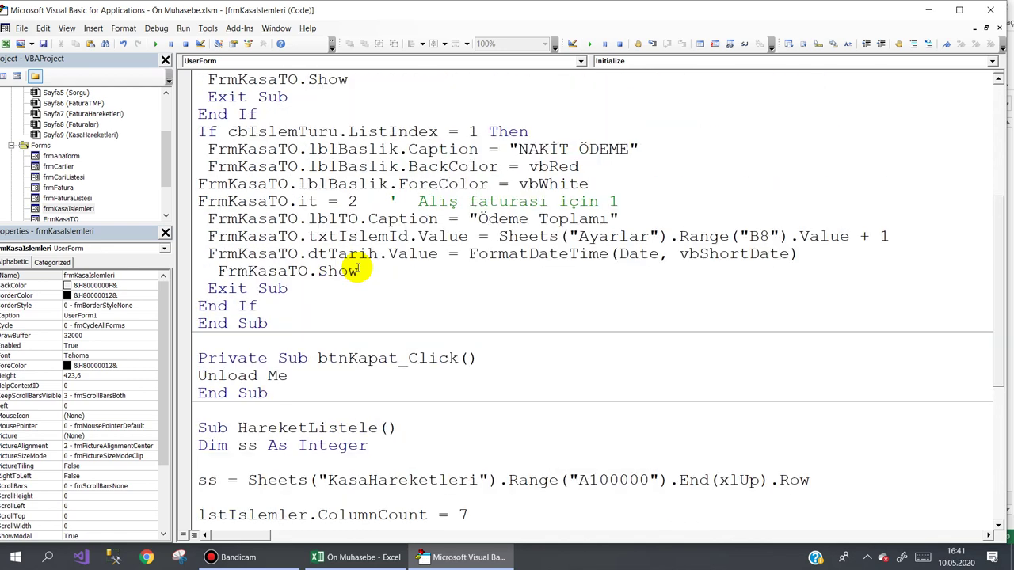
scroll(358, 268, down, 1)
scroll(357, 268, down, 2)
scroll(358, 267, down, 2)
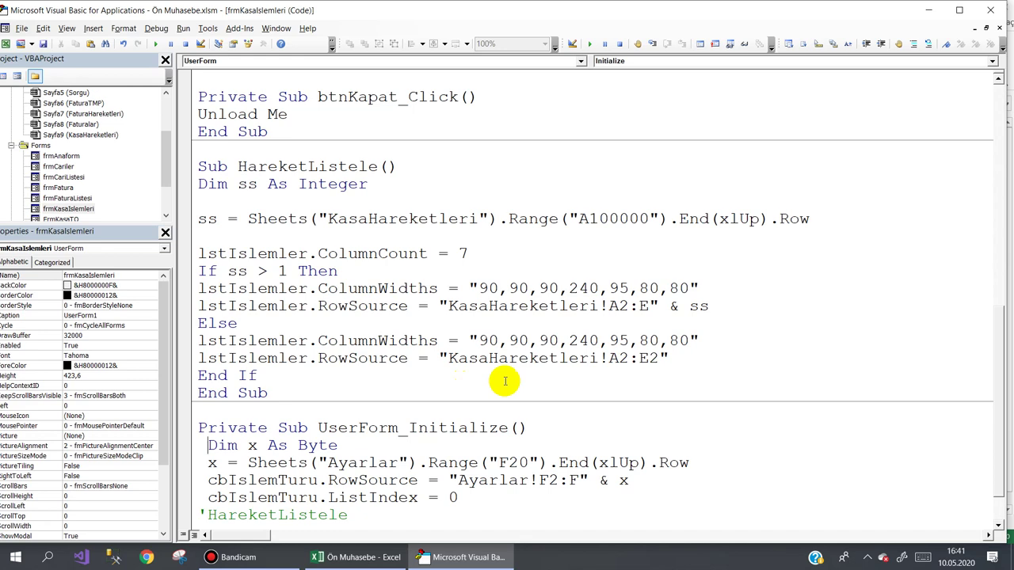
scroll(505, 381, down, 1)
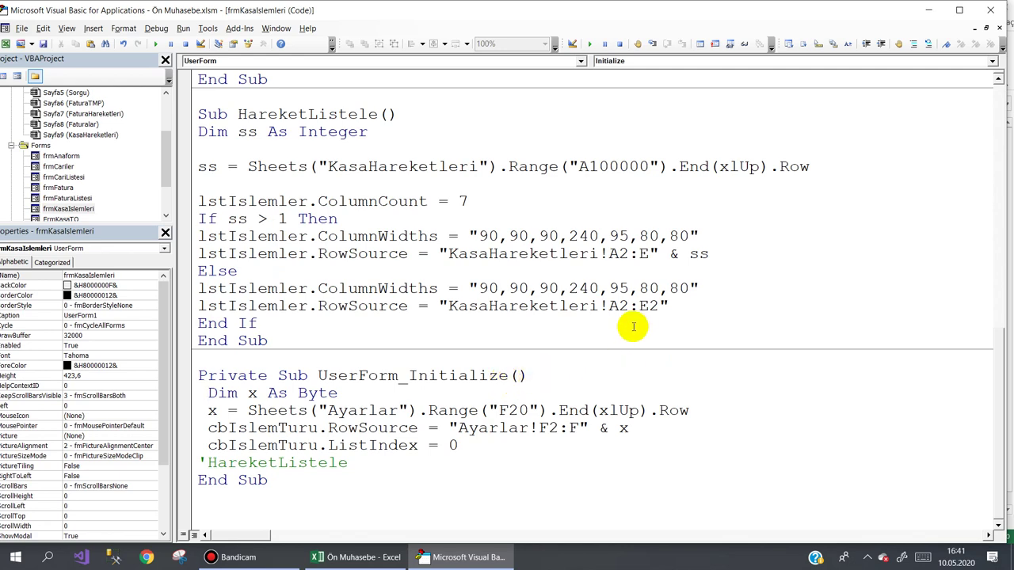
click(559, 323)
click(353, 557)
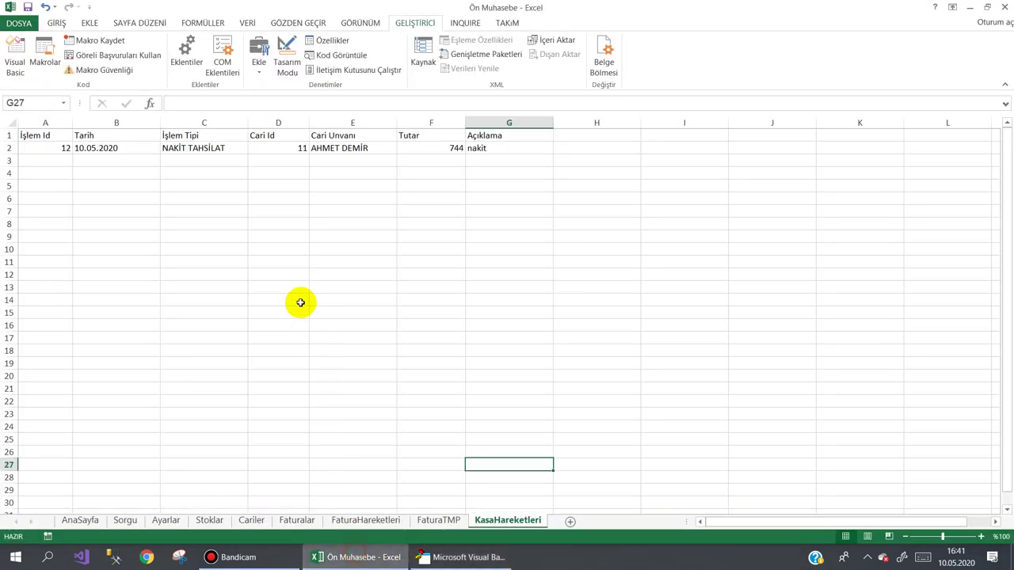
click(80, 520)
click(301, 236)
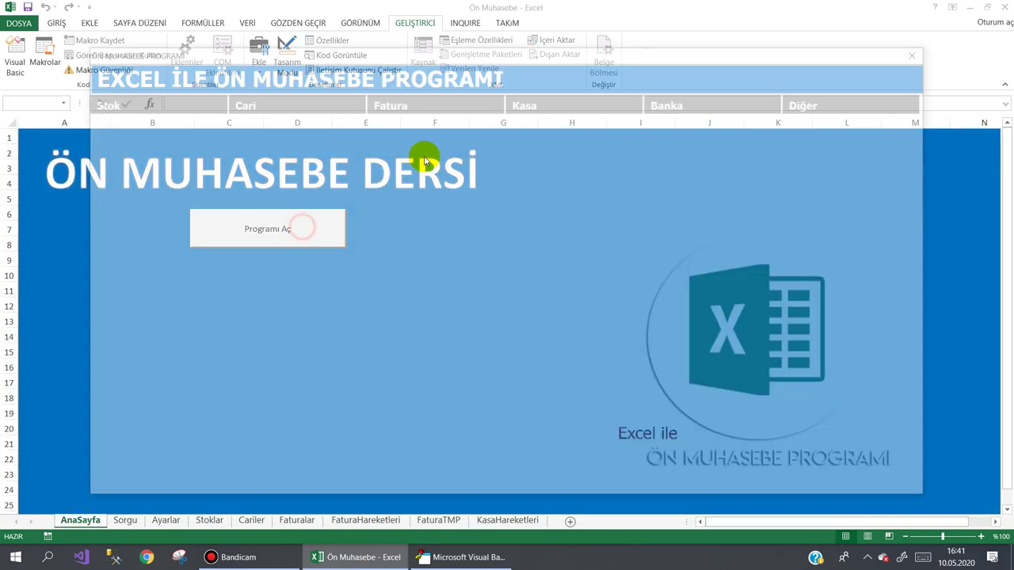
mouse_move(525, 101)
click(549, 127)
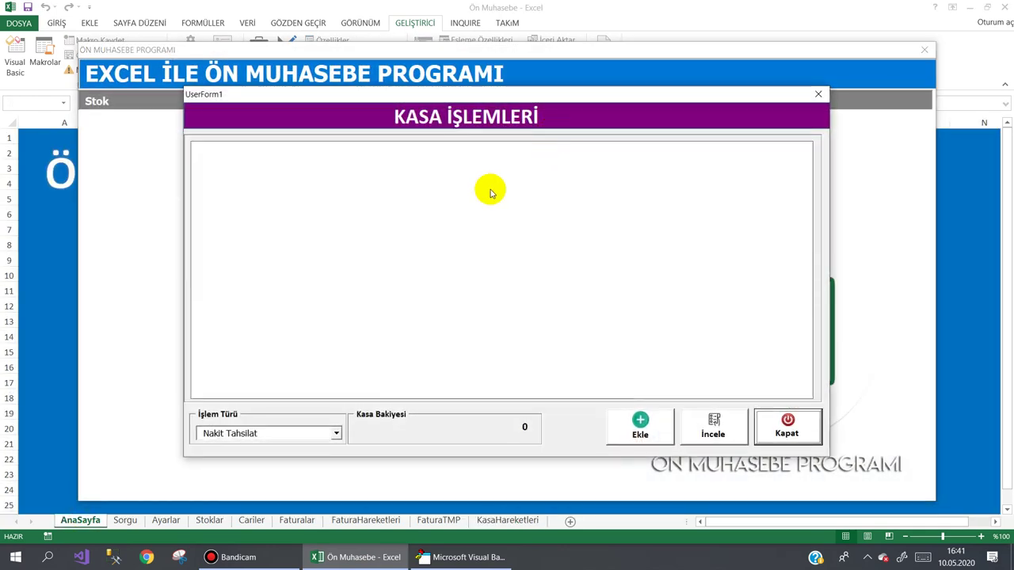
click(331, 154)
click(787, 424)
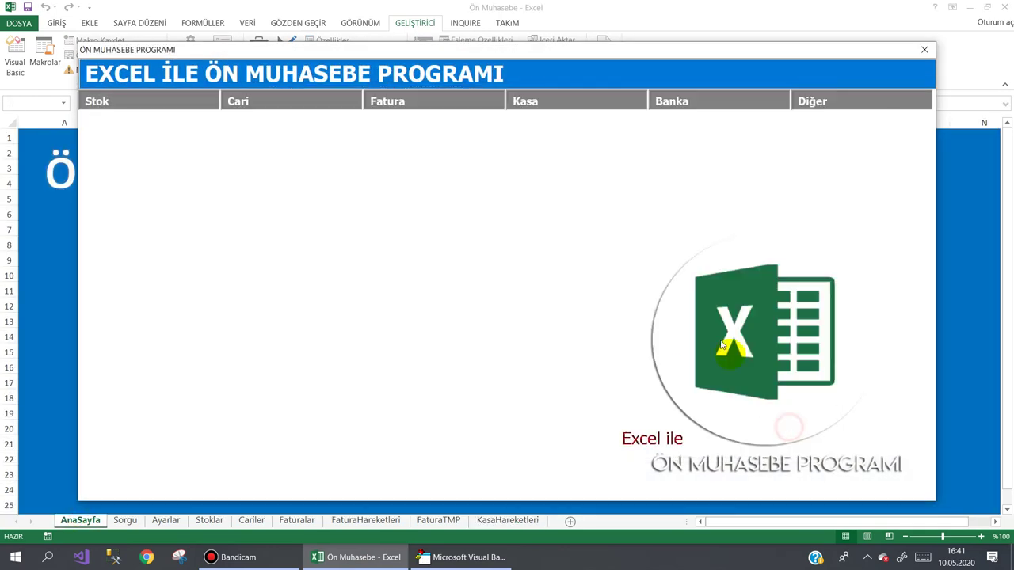
mouse_move(809, 101)
click(858, 288)
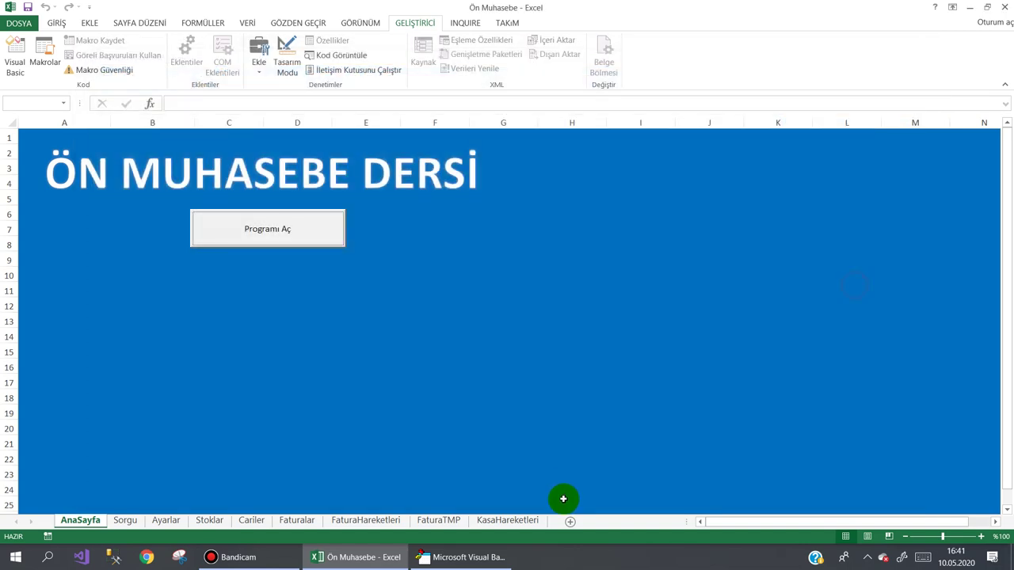
click(494, 557)
key(F7)
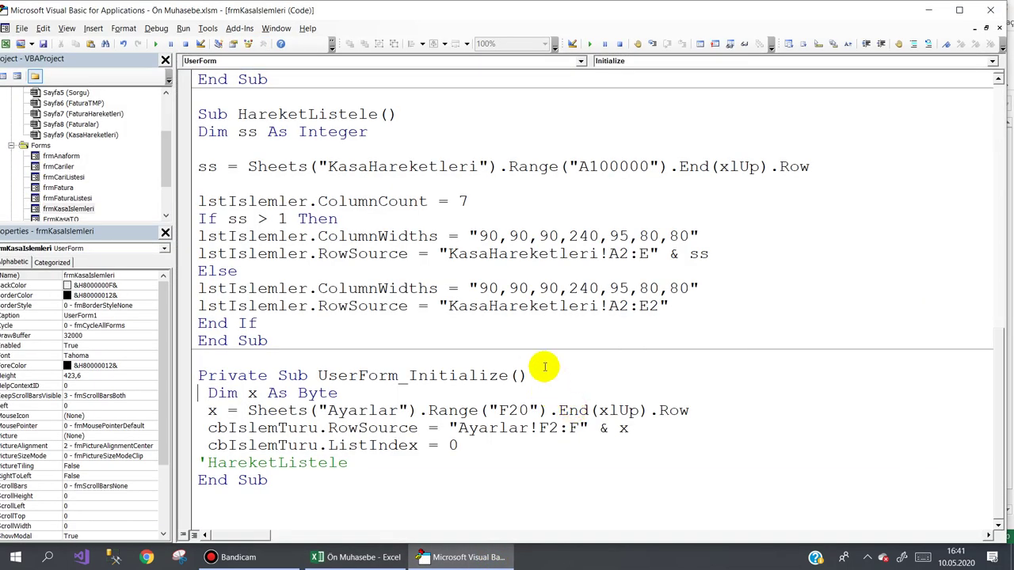
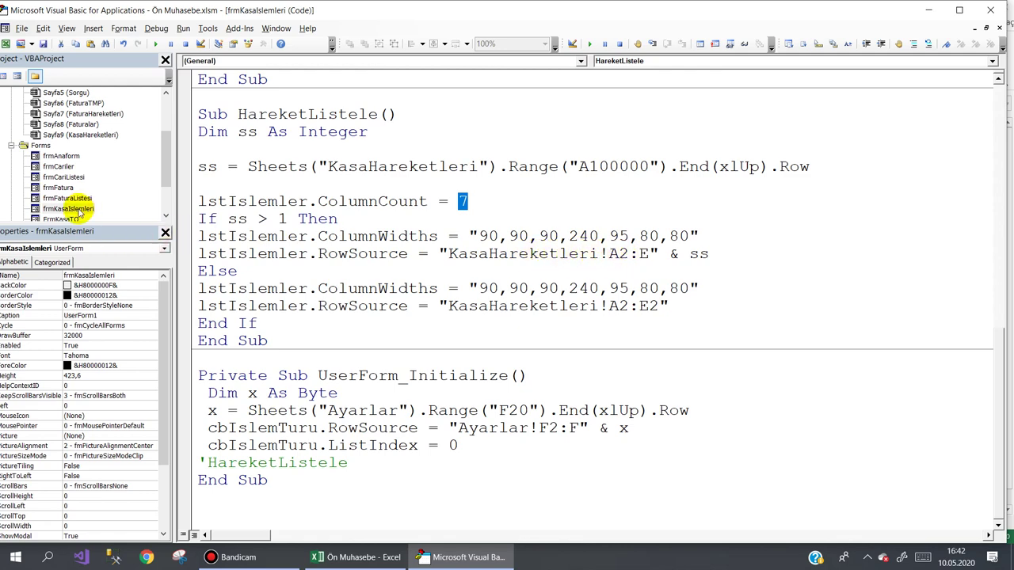
Extend HareketListele's RowSource ranges from A2:E to A2:G in the frmKasaIslemleri code
double_click(70, 208)
click(333, 206)
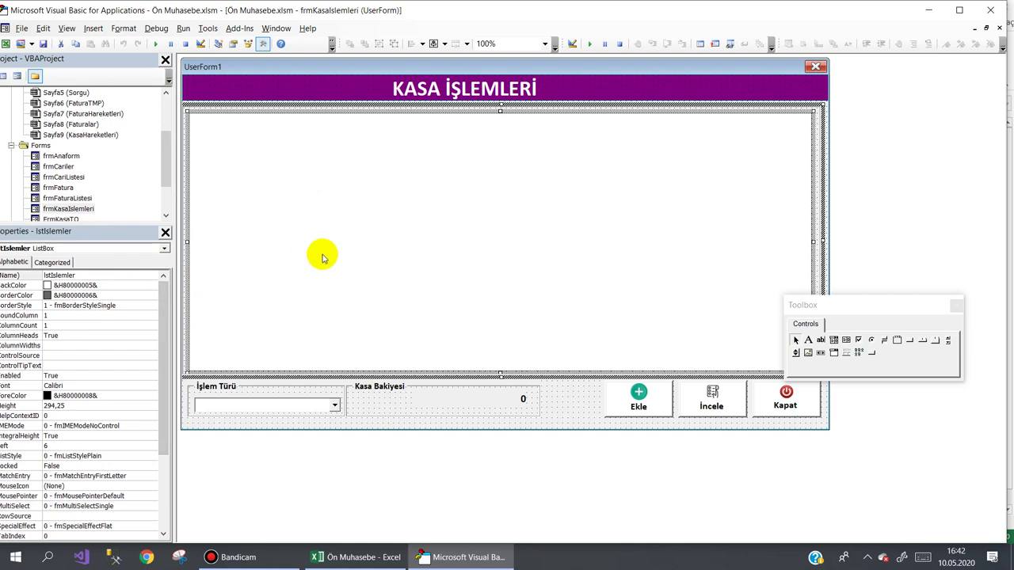
click(561, 417)
key(F7)
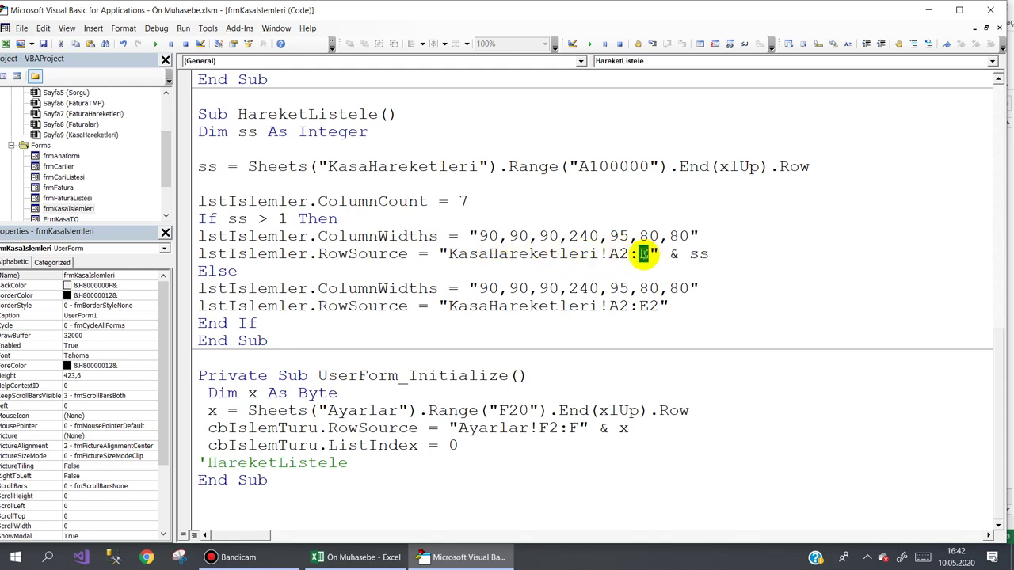
click(357, 557)
click(491, 520)
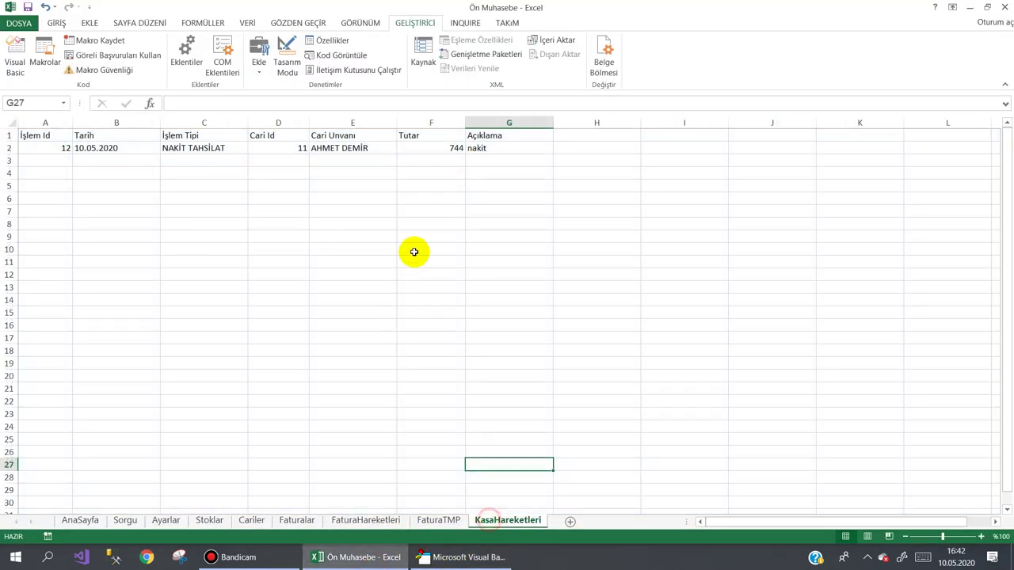
click(467, 557)
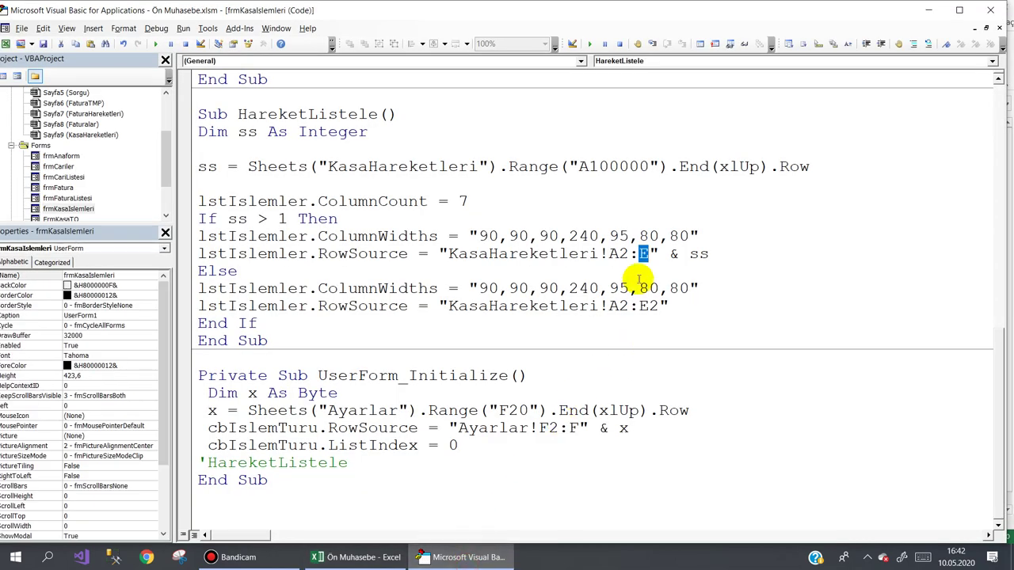
text(G)
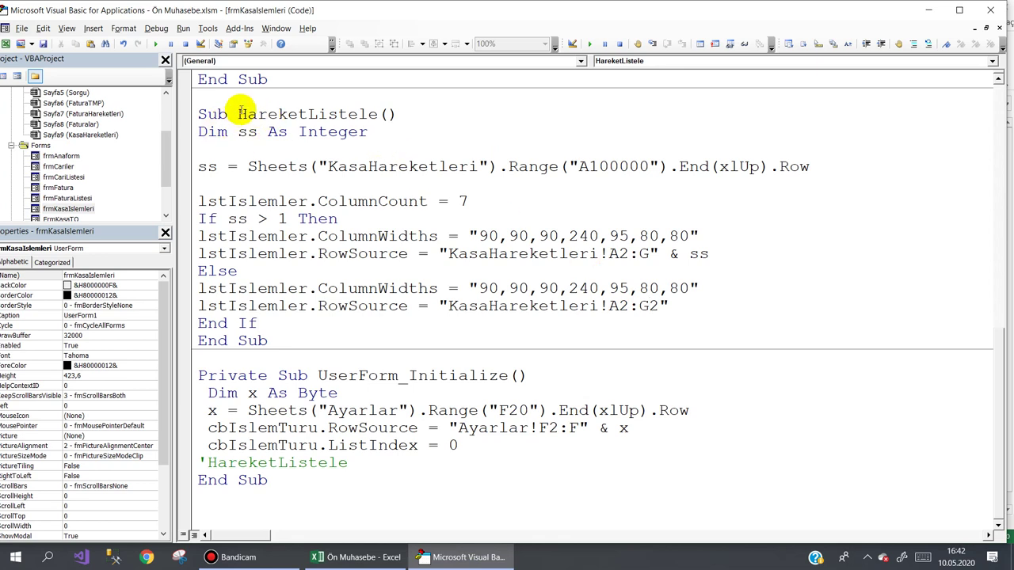
Uncomment the HareketListele call in UserForm_Initialize
drag(237, 114, 382, 115)
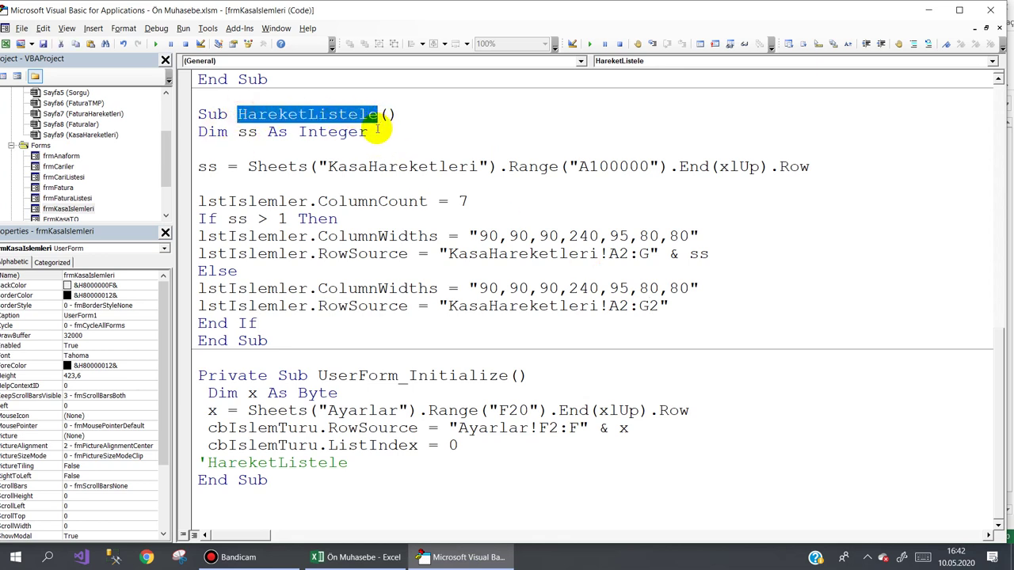
click(208, 462)
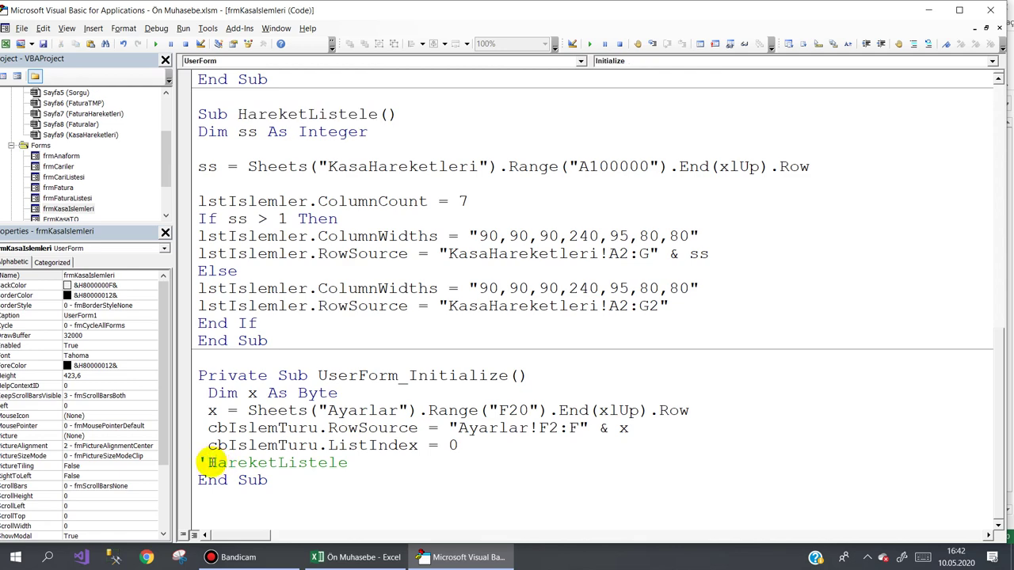
key(BackSpace)
click(355, 557)
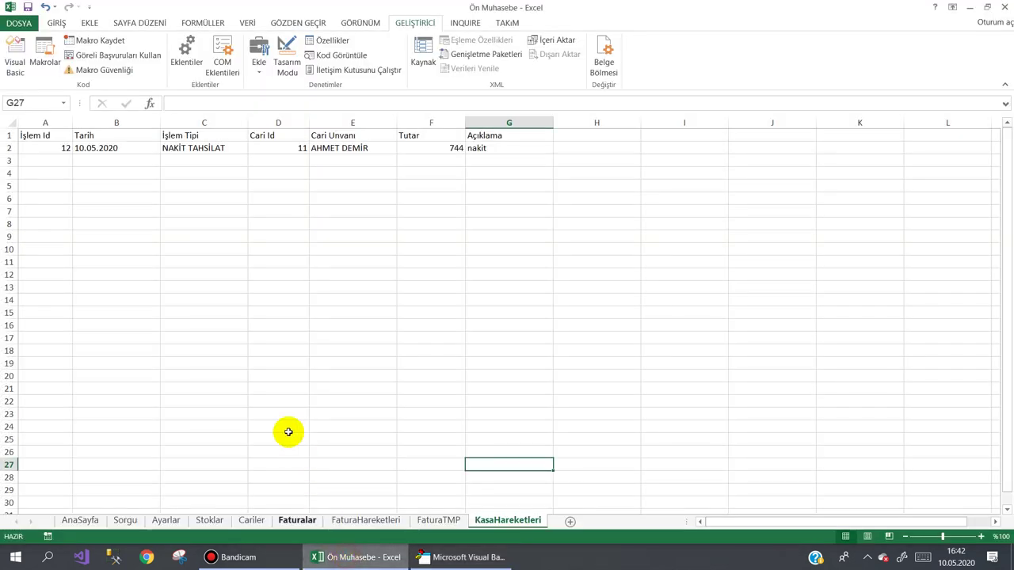
Test-run Kasa İşlemleri and confirm the NAKİT TAHSİLAT row shows all seven columns, then close it
click(81, 520)
click(283, 226)
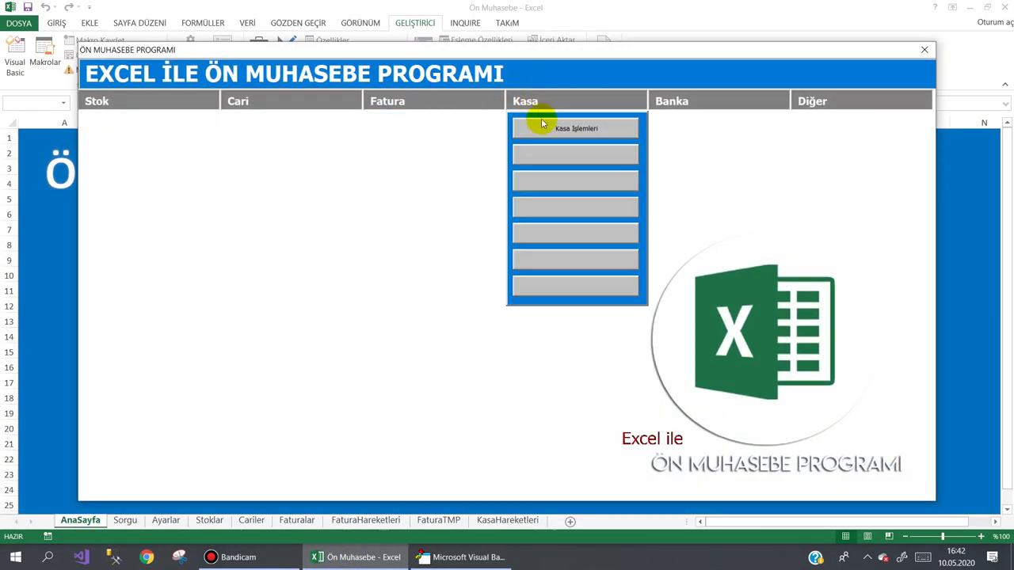
click(543, 125)
click(248, 162)
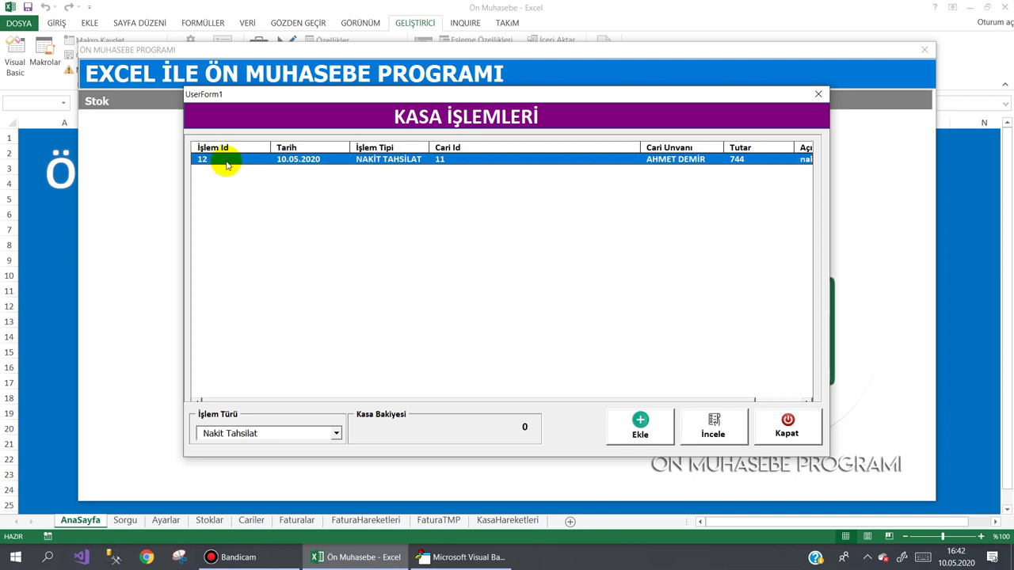
click(787, 432)
mouse_move(903, 100)
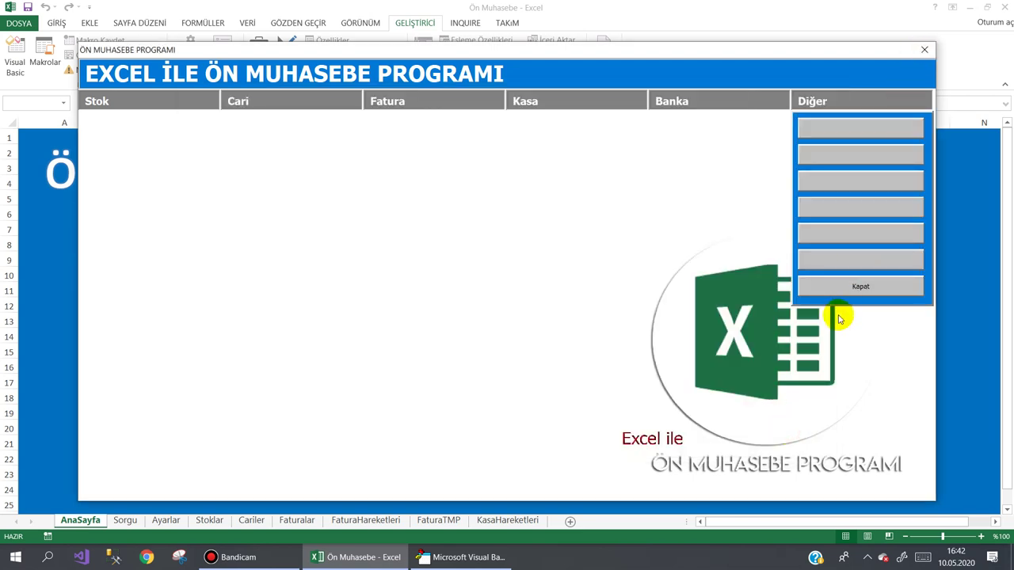
click(843, 286)
click(468, 557)
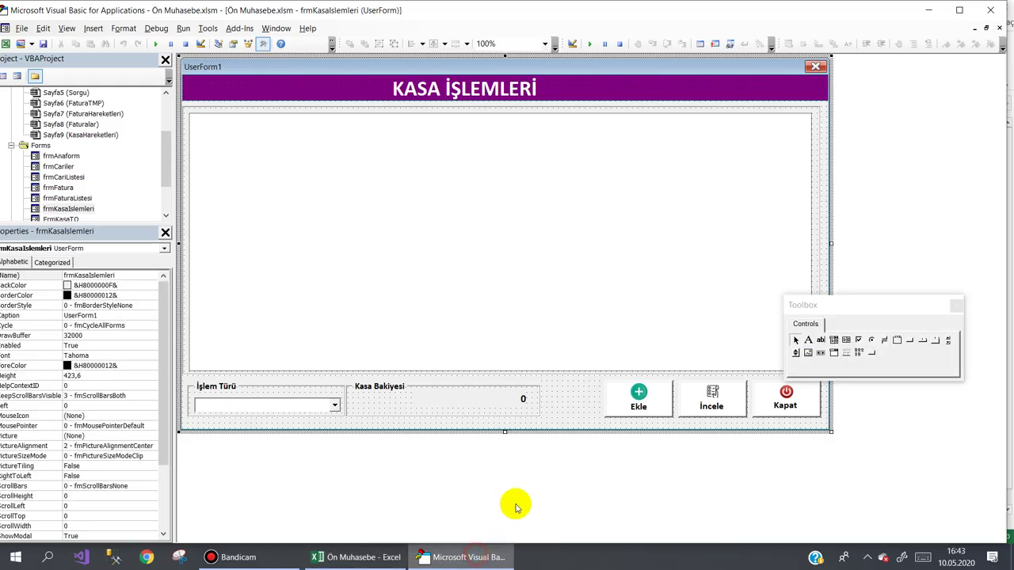
Set the first ColumnWidths value from 90 to 0 in both HareketListele branches
double_click(565, 425)
click(497, 237)
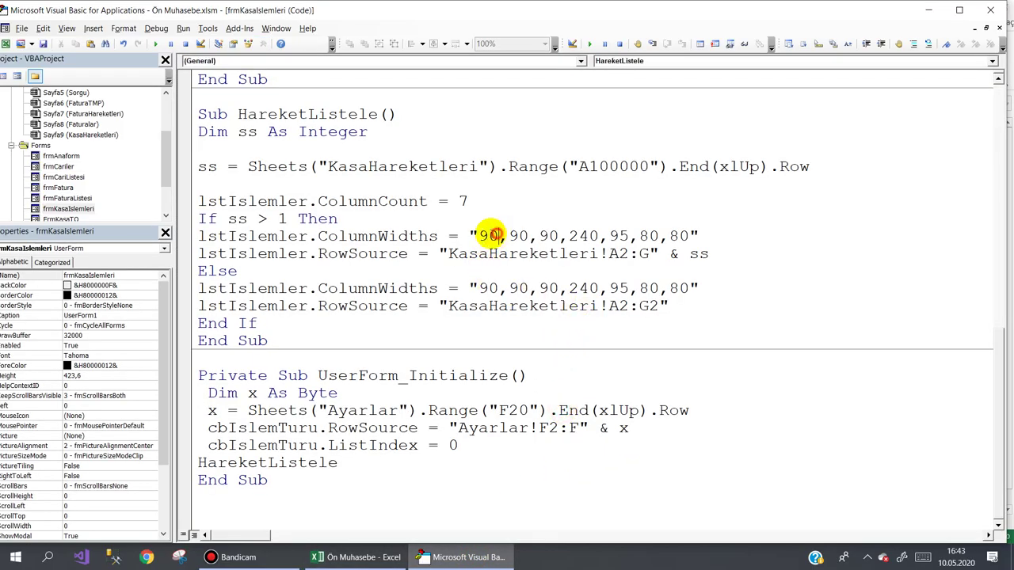
double_click(487, 235)
text(0)
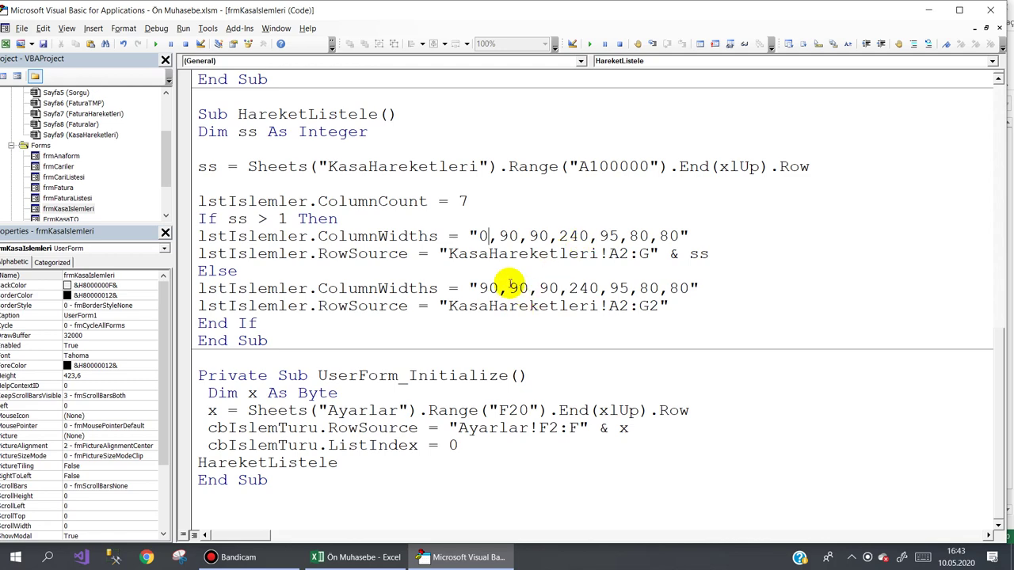
drag(499, 289, 488, 289)
text(0)
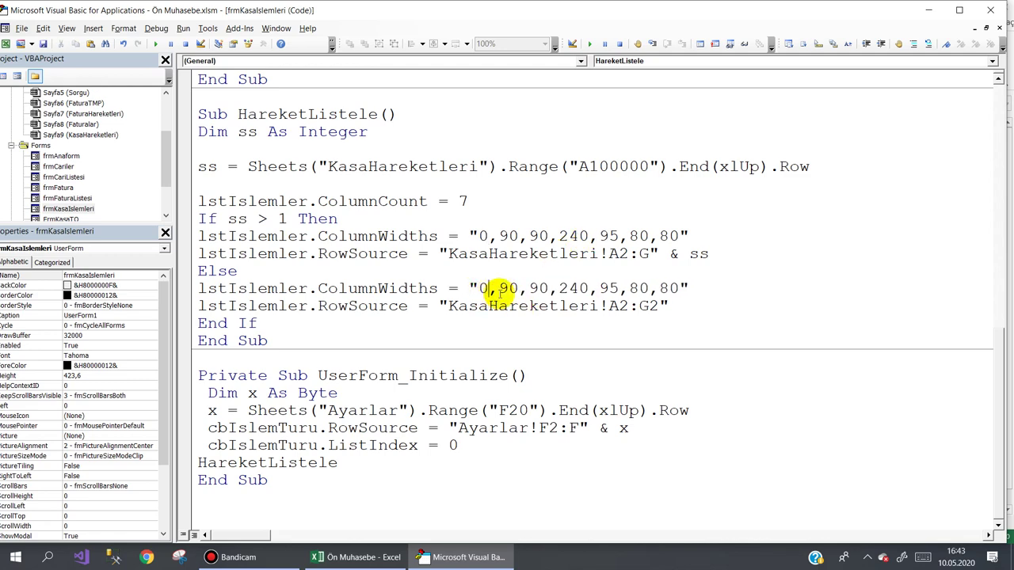
Test the Kasa İşlemleri form in Excel to check the hidden list columns
click(367, 558)
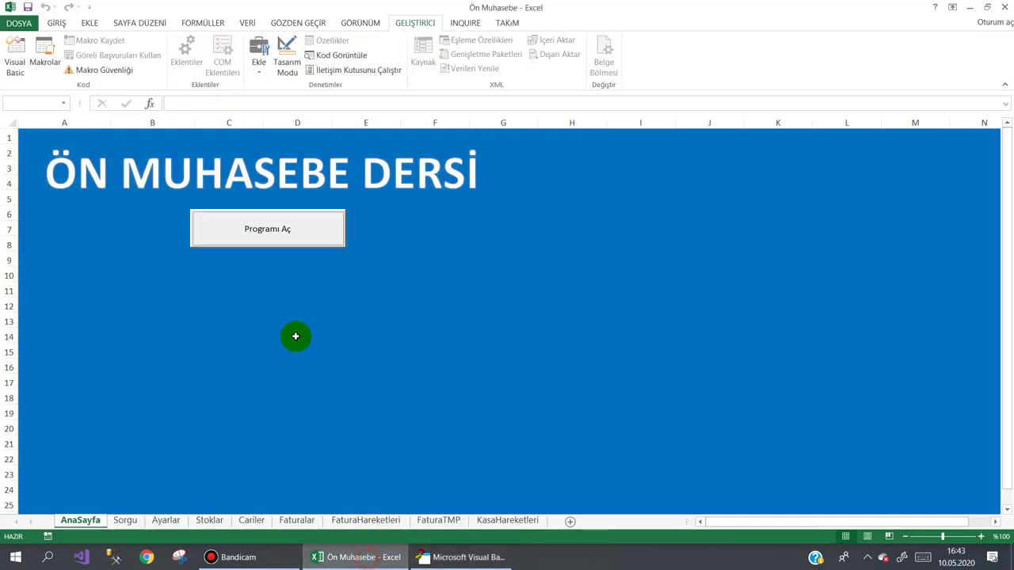
click(290, 235)
click(542, 136)
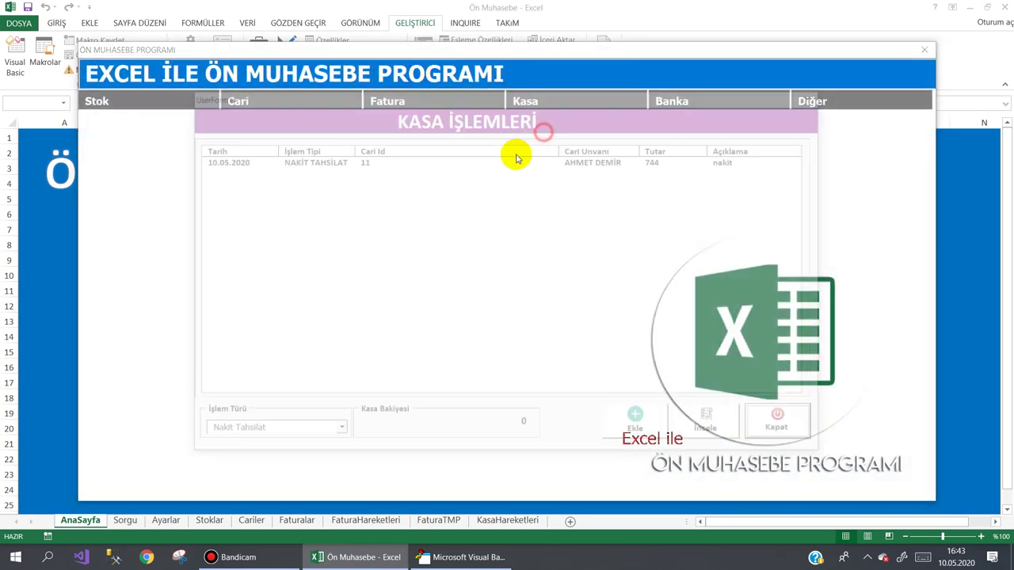
click(787, 428)
mouse_move(812, 101)
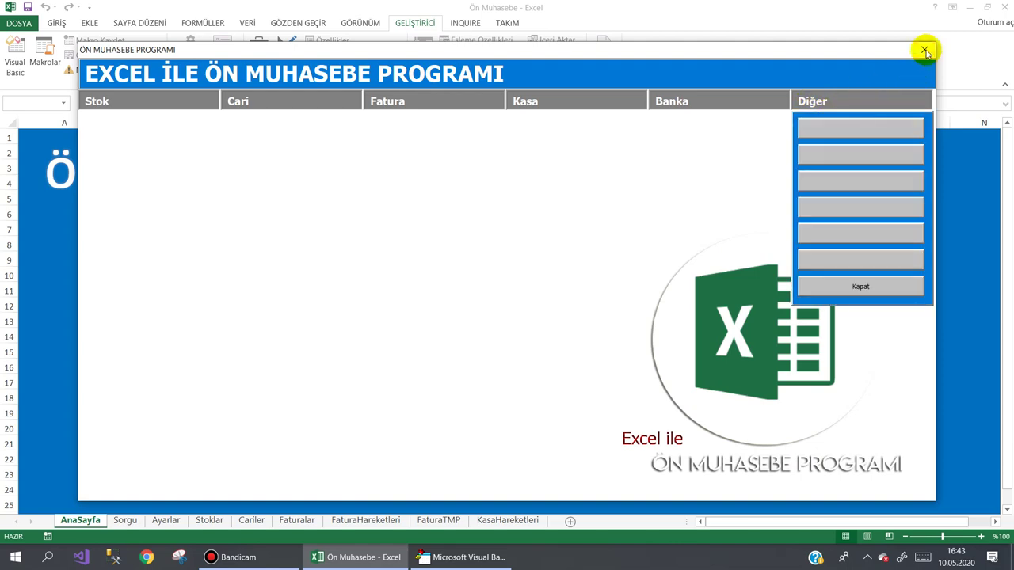
click(862, 285)
click(462, 556)
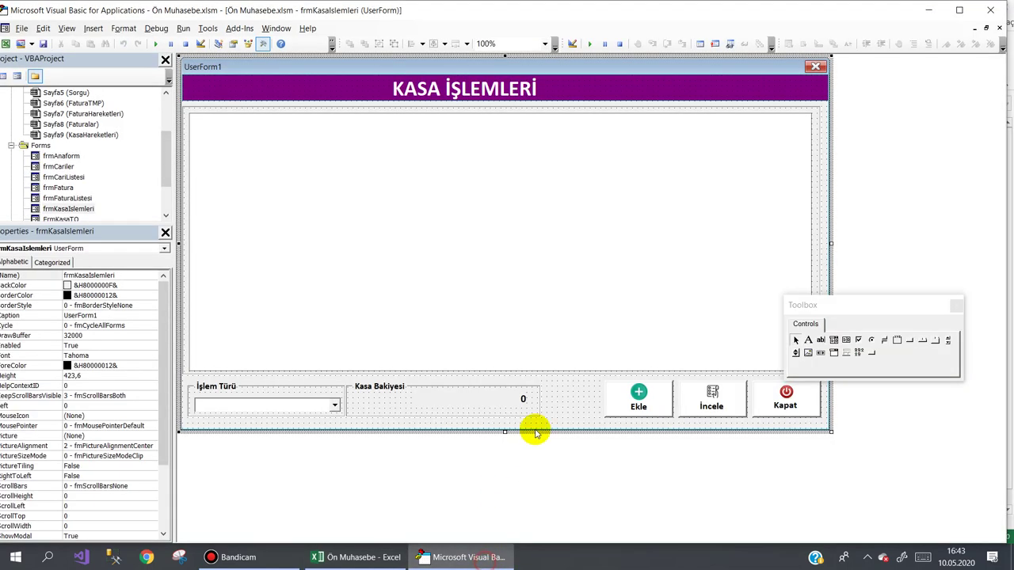
Change the fourth column width from 240 to 0 in both branches
key(F7)
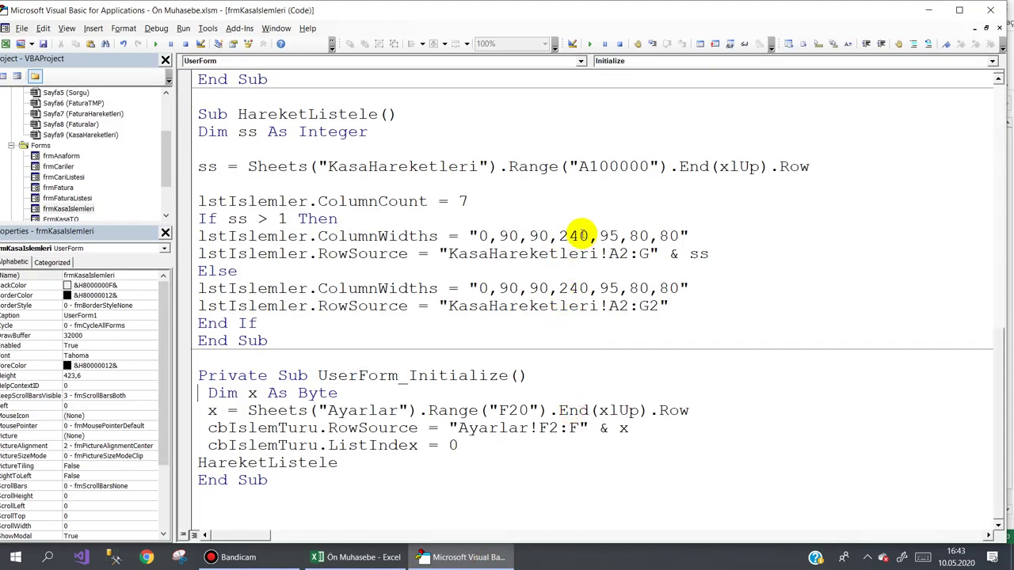
drag(579, 235, 557, 235)
key(BackSpace)
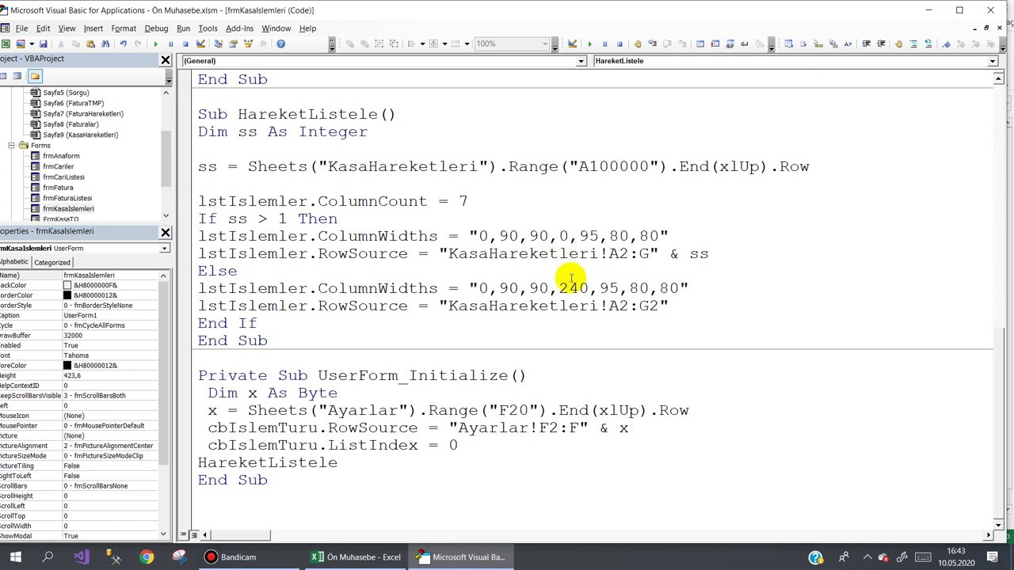
drag(578, 288, 569, 289)
key(BackSpace)
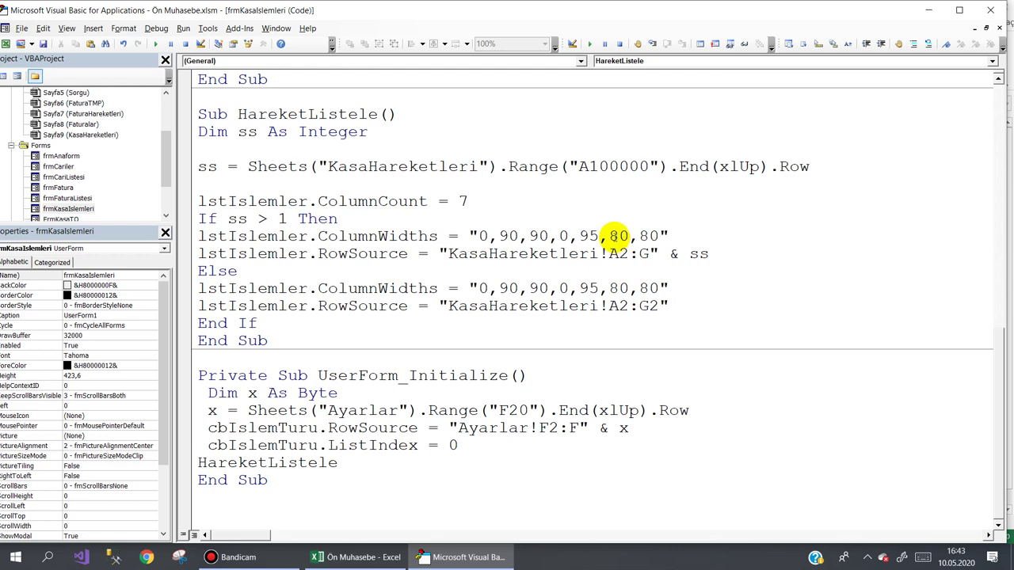
click(352, 557)
Open Kasa İşlemleri from the Kasa menu and select the NAKİT TAHSİLAT row
click(249, 240)
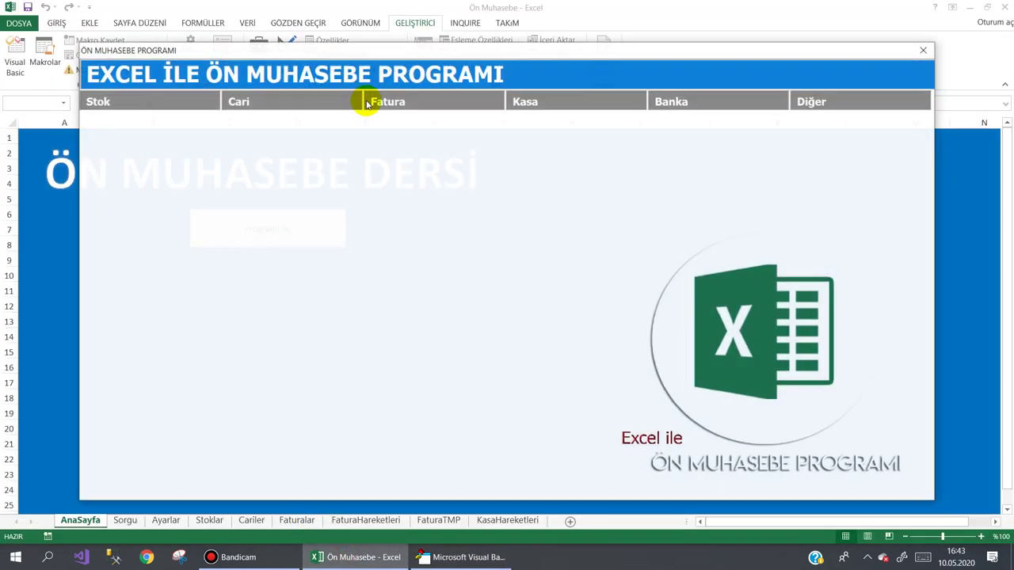
click(573, 106)
click(566, 129)
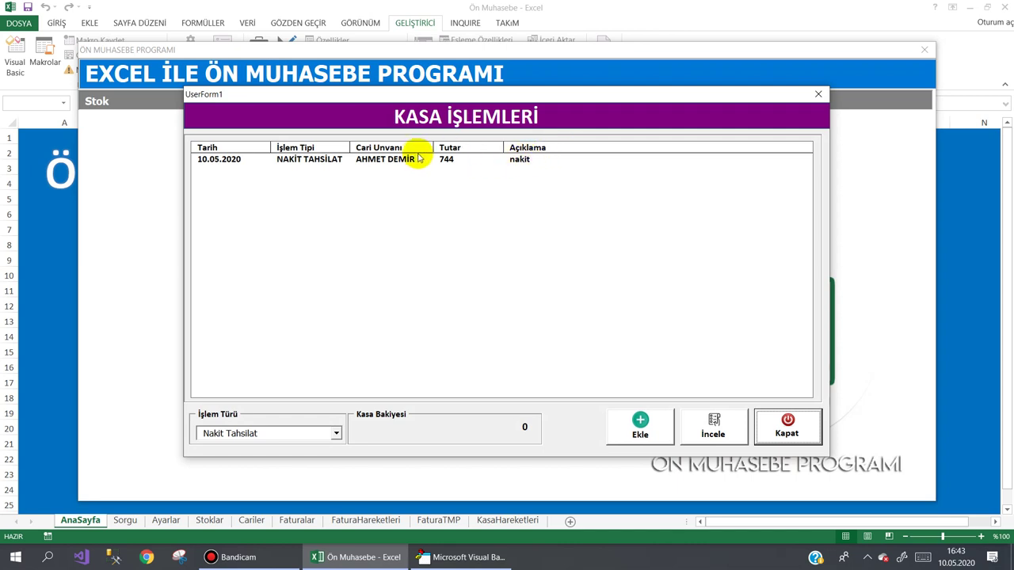
click(318, 160)
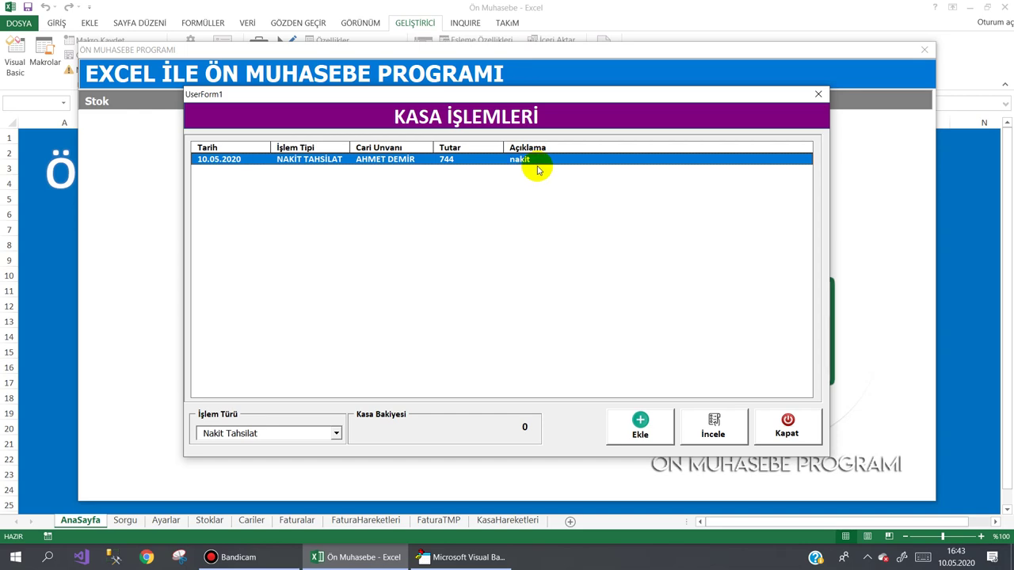
Add and save a 750 cash collection for the chosen customer, described 'elden tahsil edildi'
click(625, 420)
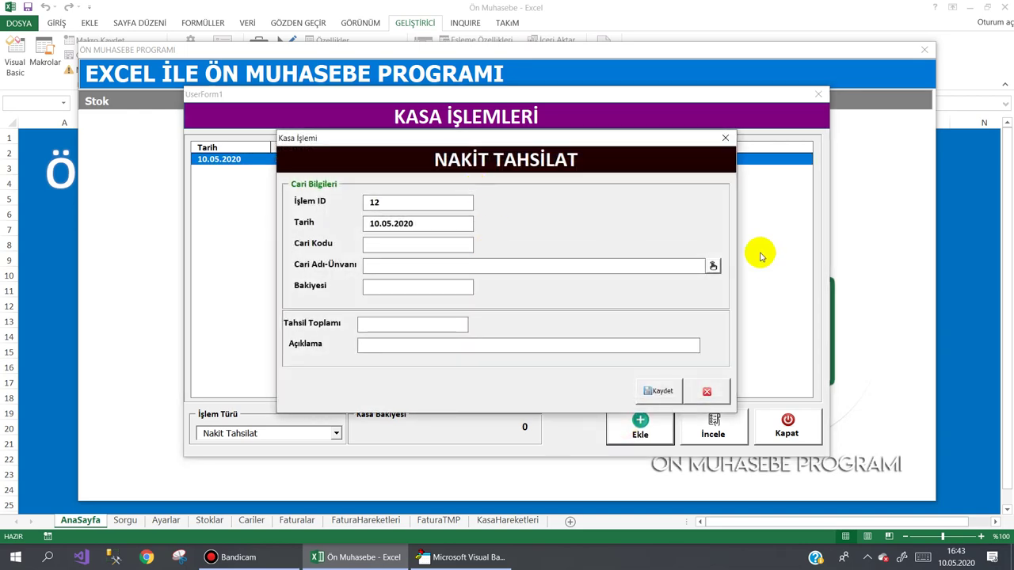
click(713, 266)
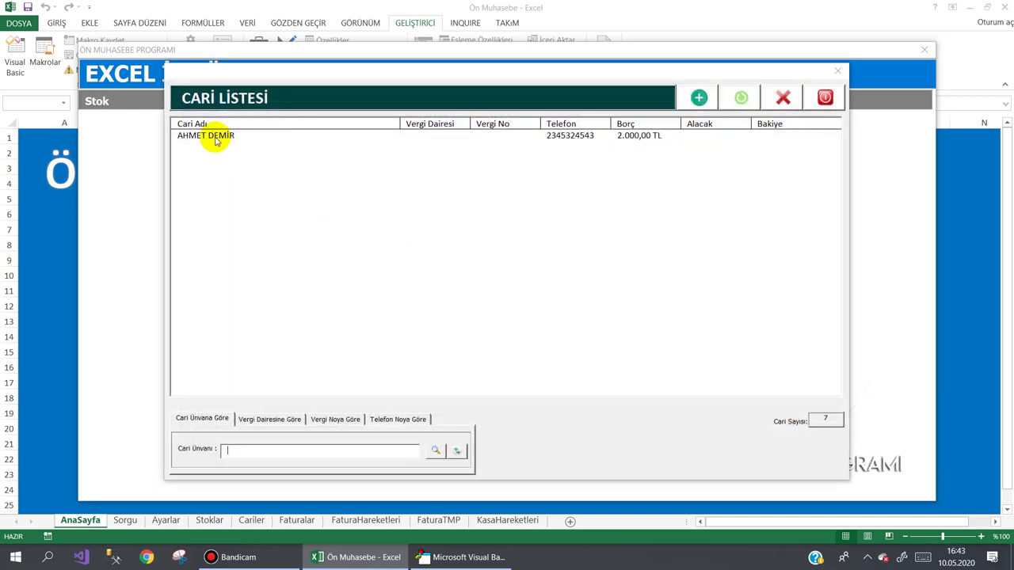
double_click(214, 137)
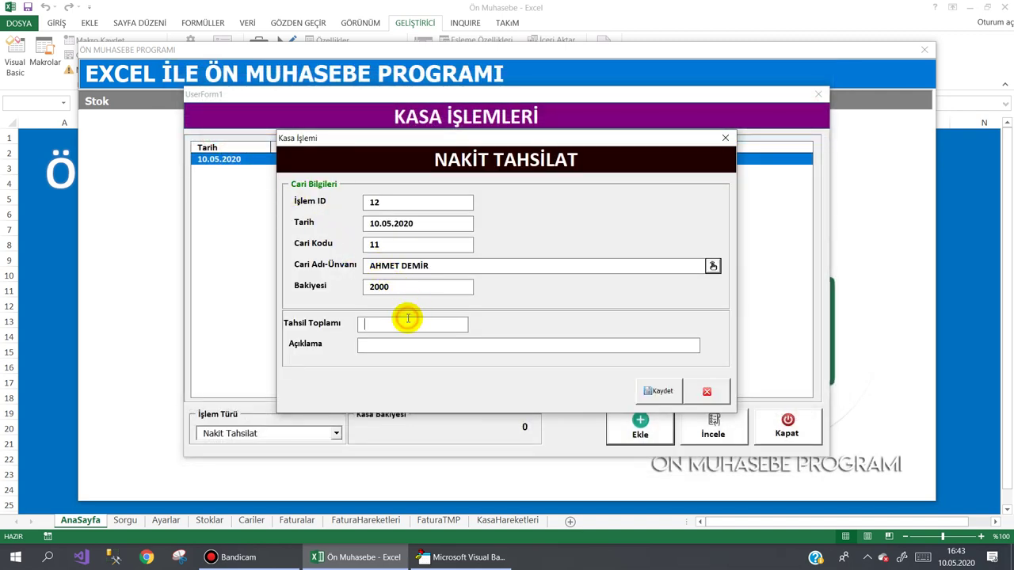
text(1)
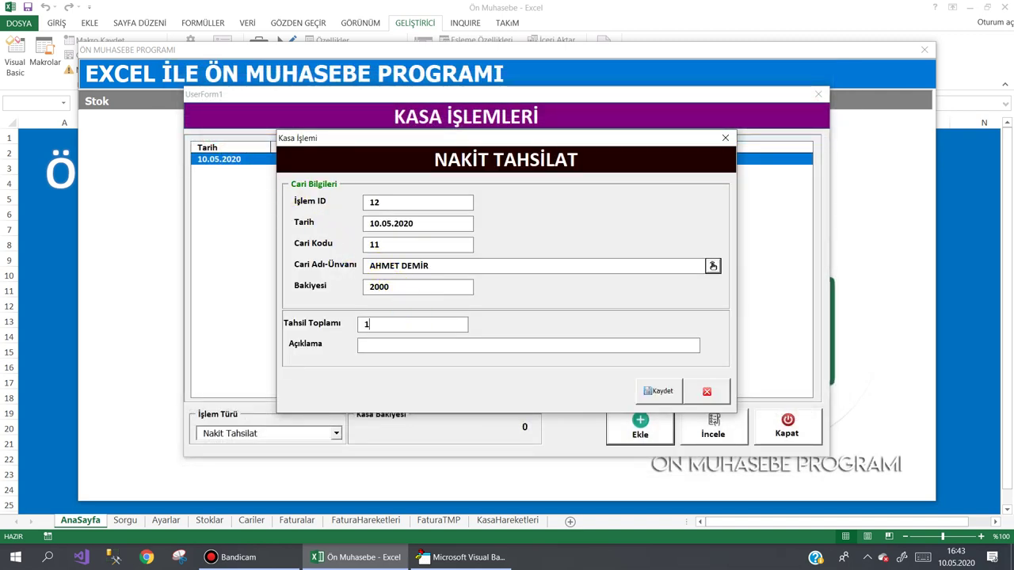
click(408, 319)
text(75)
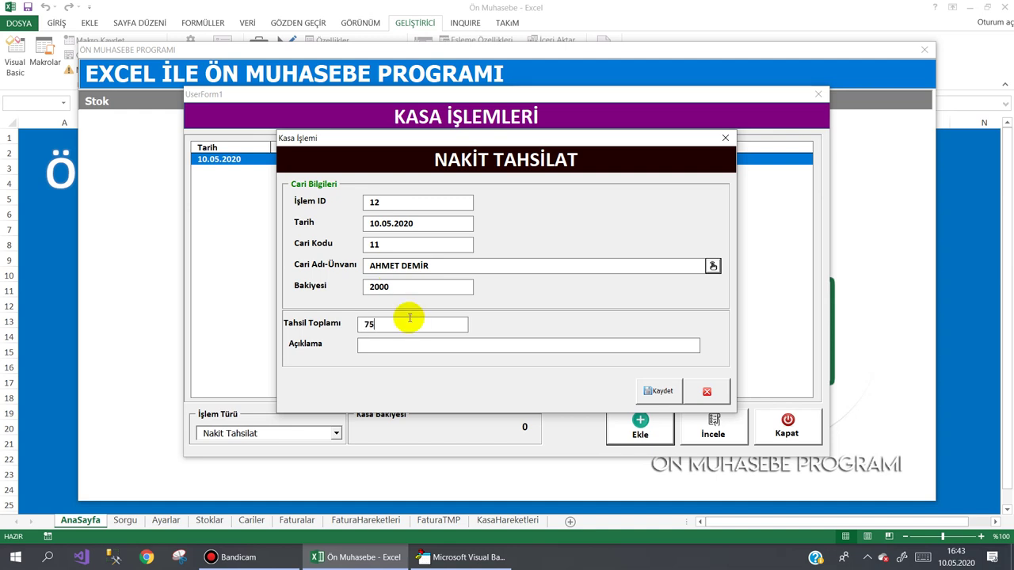
text(0)
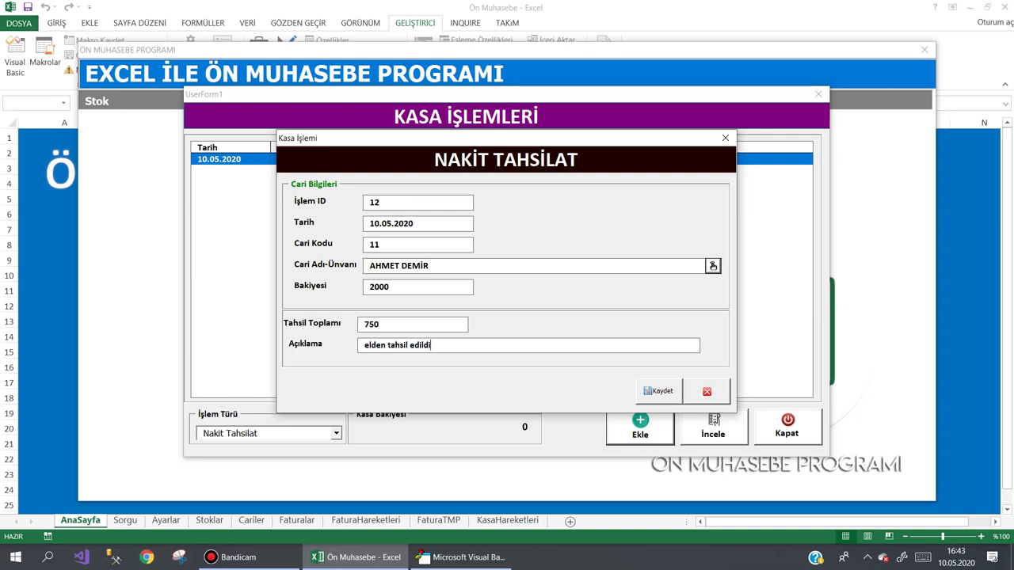
click(658, 389)
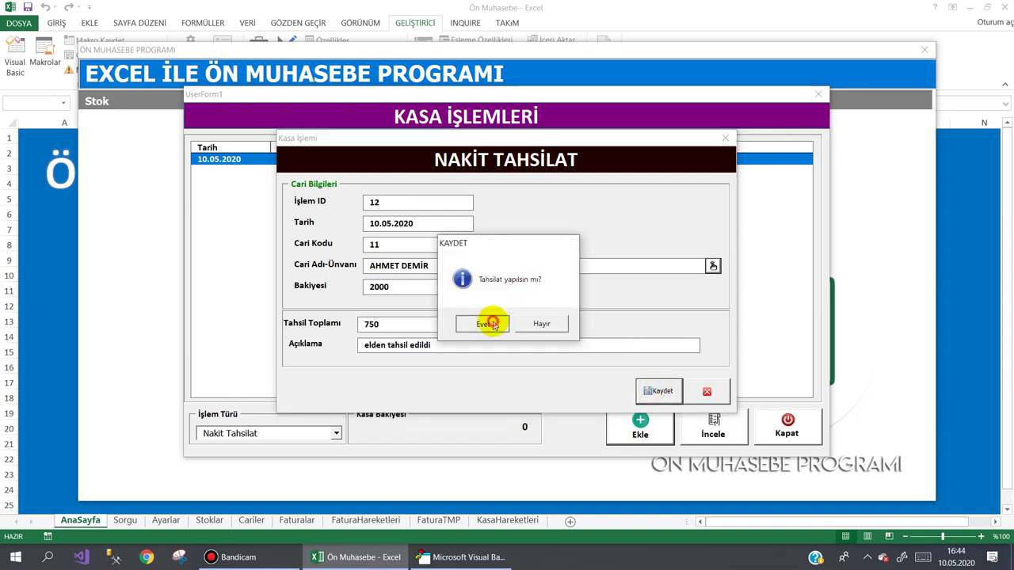
click(485, 320)
click(646, 299)
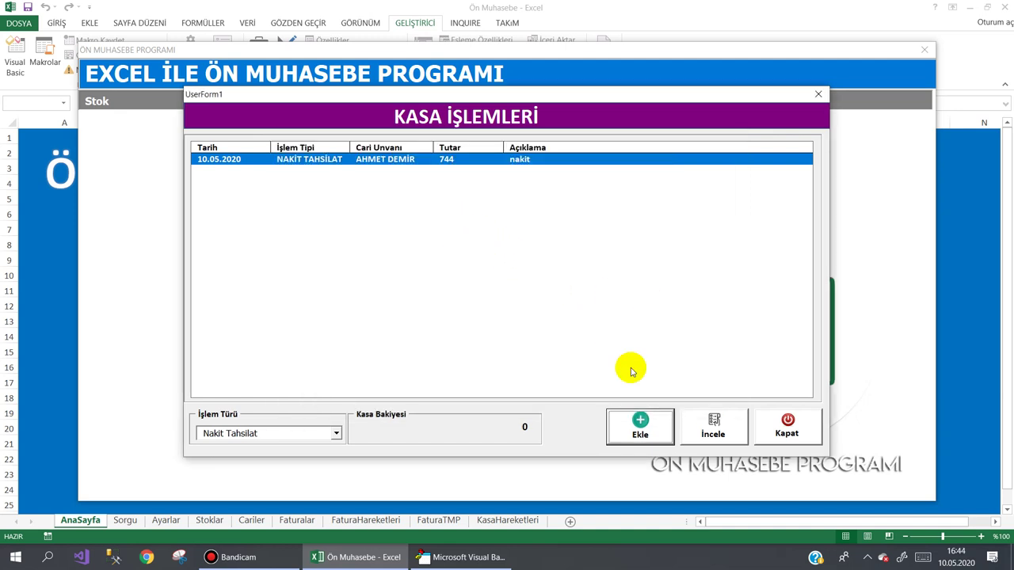
Reopen Kasa İşlemleri to confirm the 750 entry lists above 744, then close the program
click(773, 426)
mouse_move(554, 102)
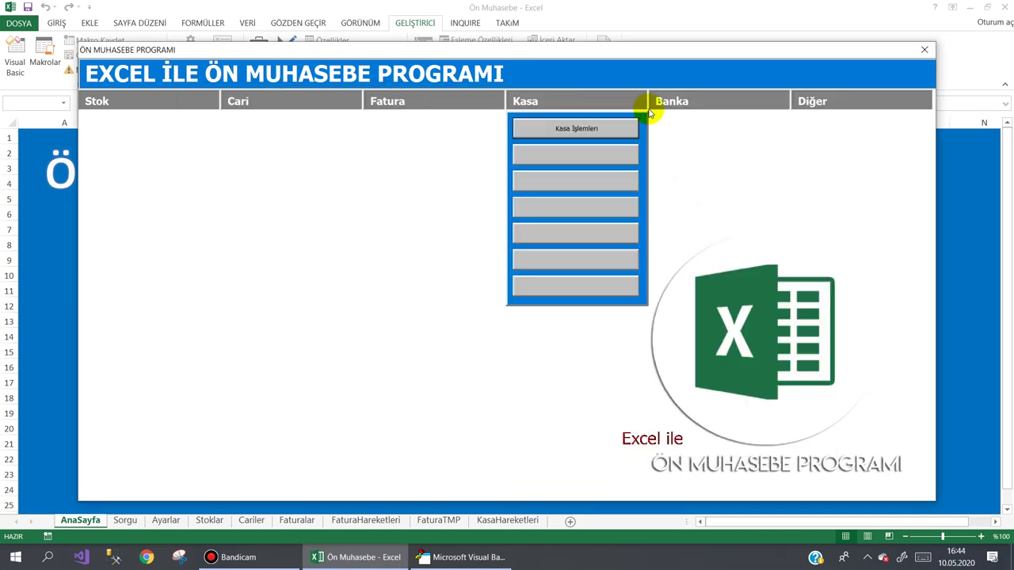
click(576, 125)
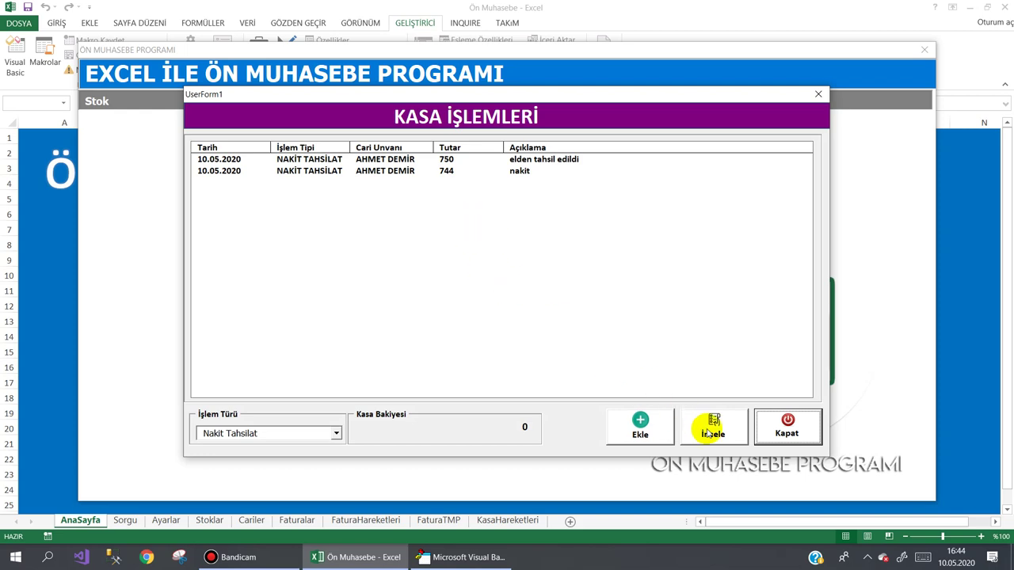
click(786, 428)
mouse_move(812, 101)
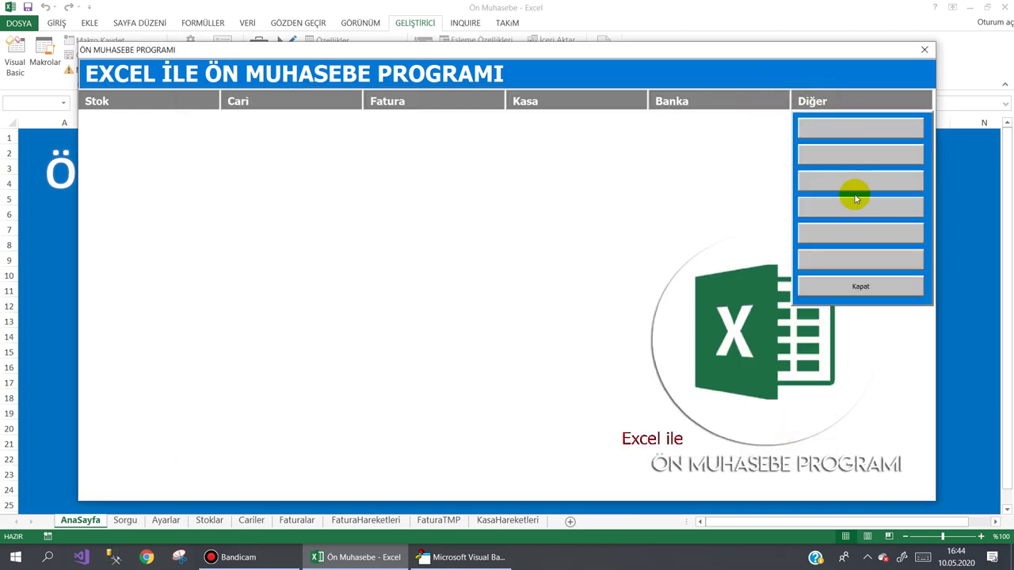
click(851, 287)
Add frmKasaIslemleri.HareketListele after Unload Me in TahsilatYap of FrmKasaTO's Kaydet code
click(452, 557)
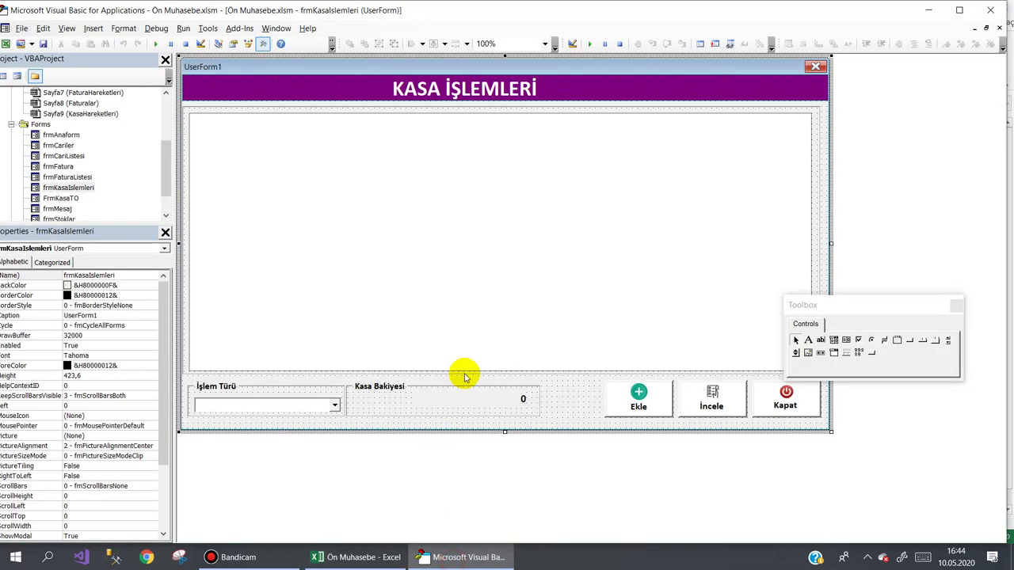
click(576, 404)
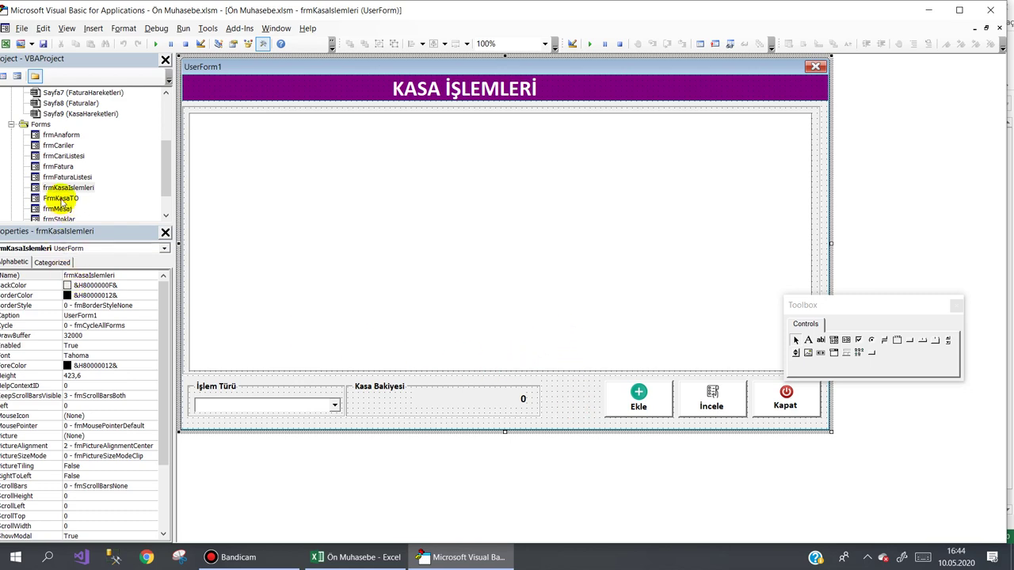
double_click(61, 198)
double_click(553, 317)
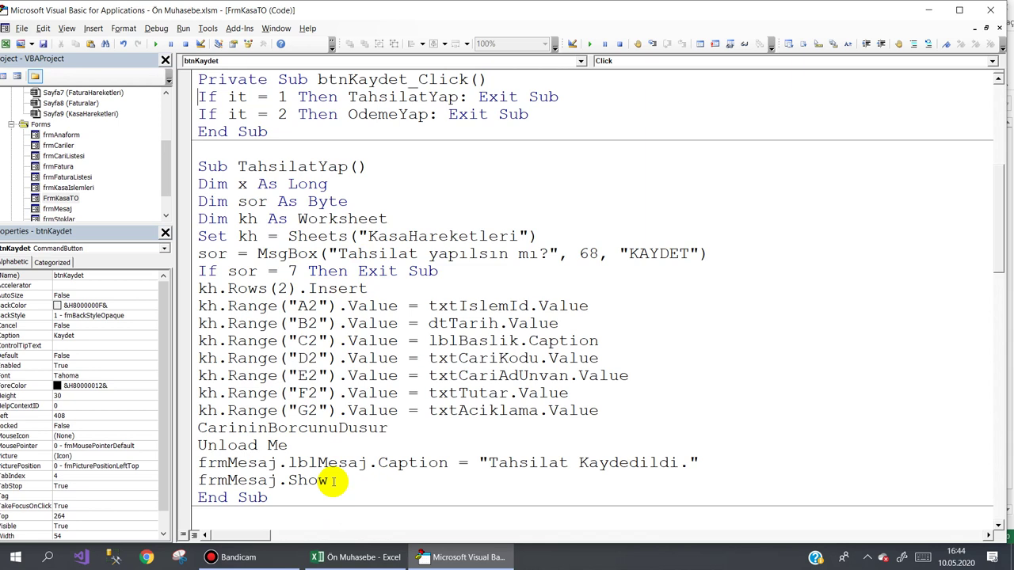
click(304, 445)
key(Return)
text(frmkas)
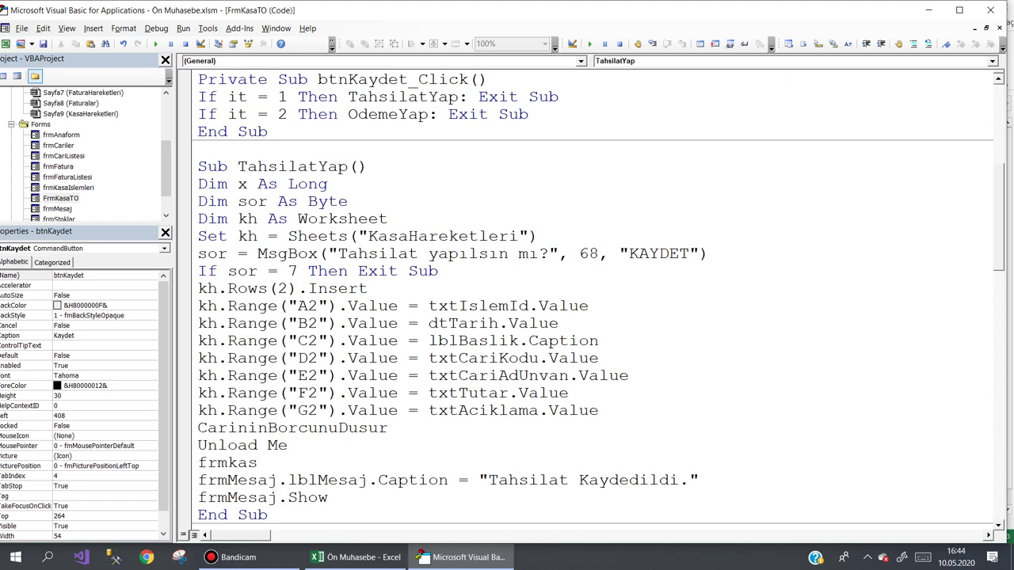
key(ctrl+space)
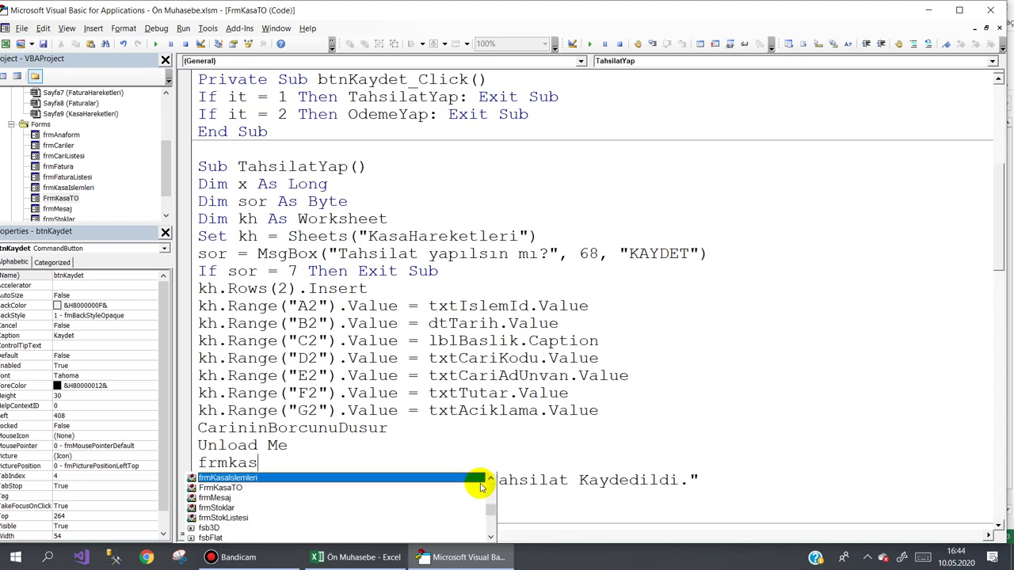
text(.)
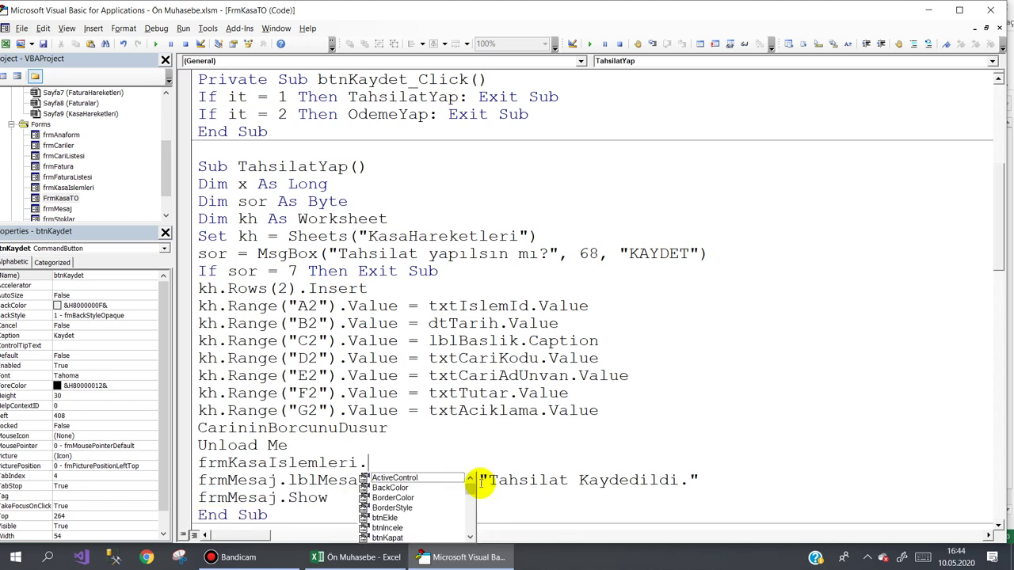
text(ha)
key(space)
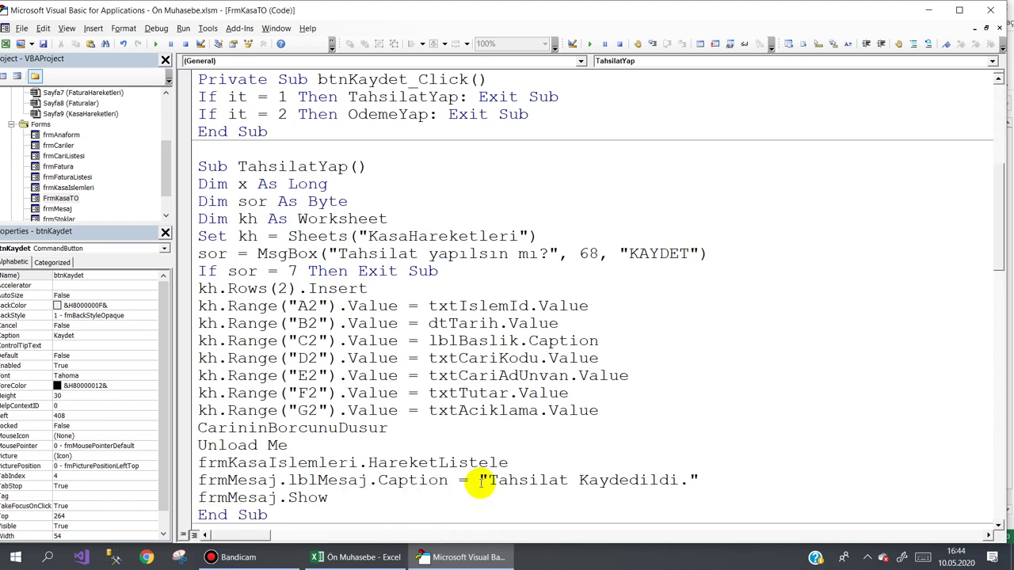
Copy that call and paste it after Unload Me in OdemeYap
key(shift+Home)
key(ctrl+c)
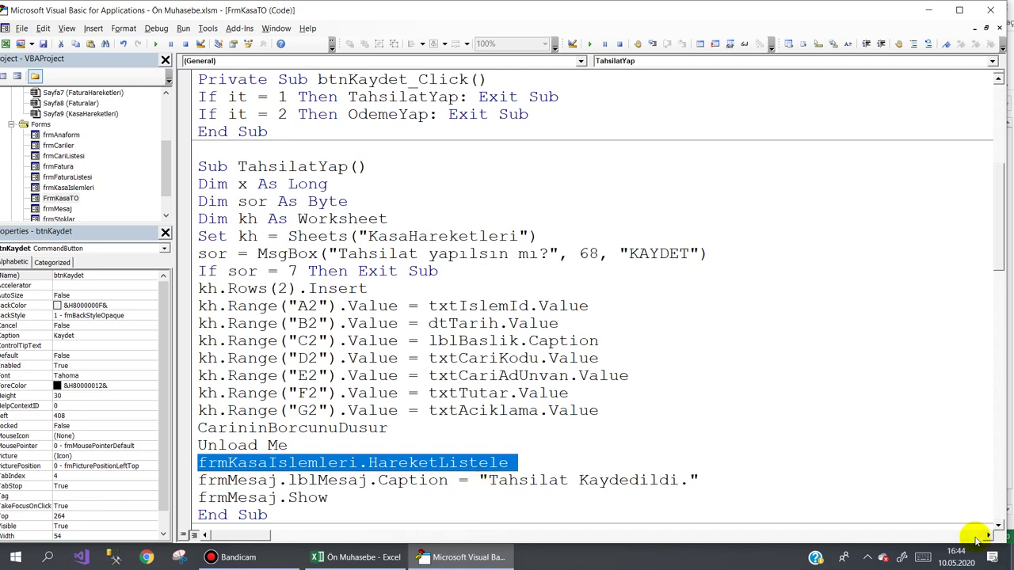
drag(999, 257, 997, 347)
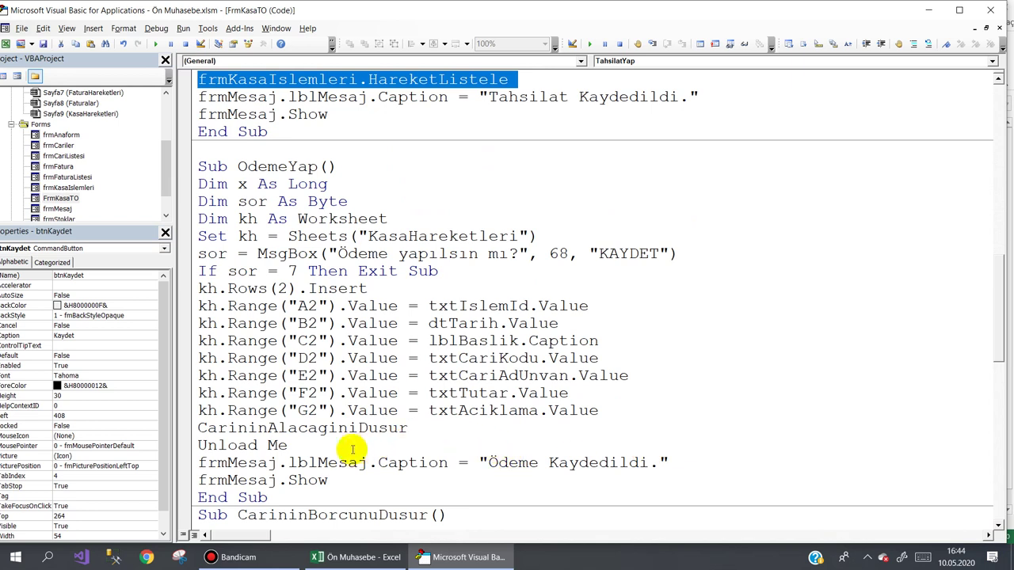
click(325, 445)
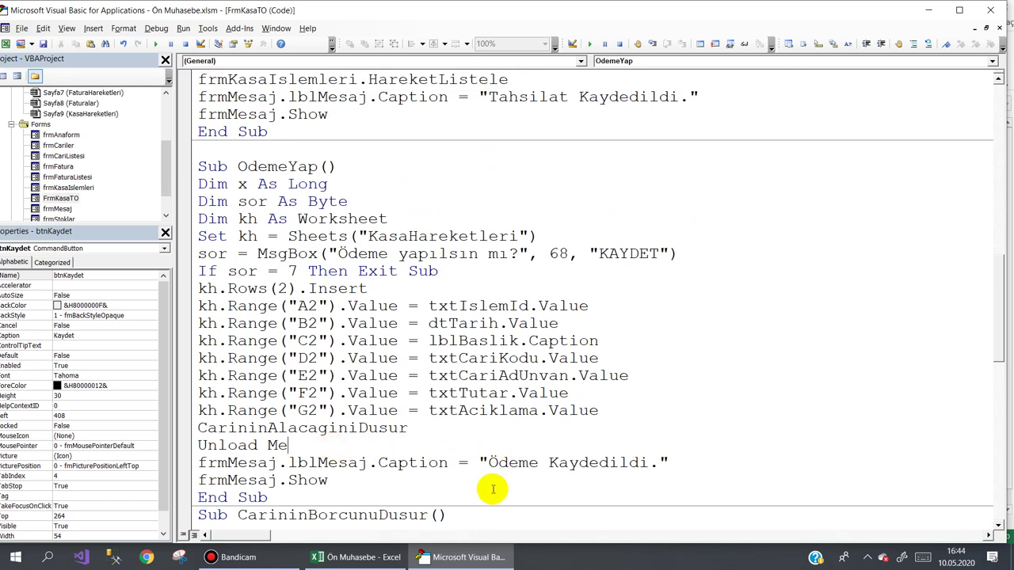
key(Return)
key(ctrl+v)
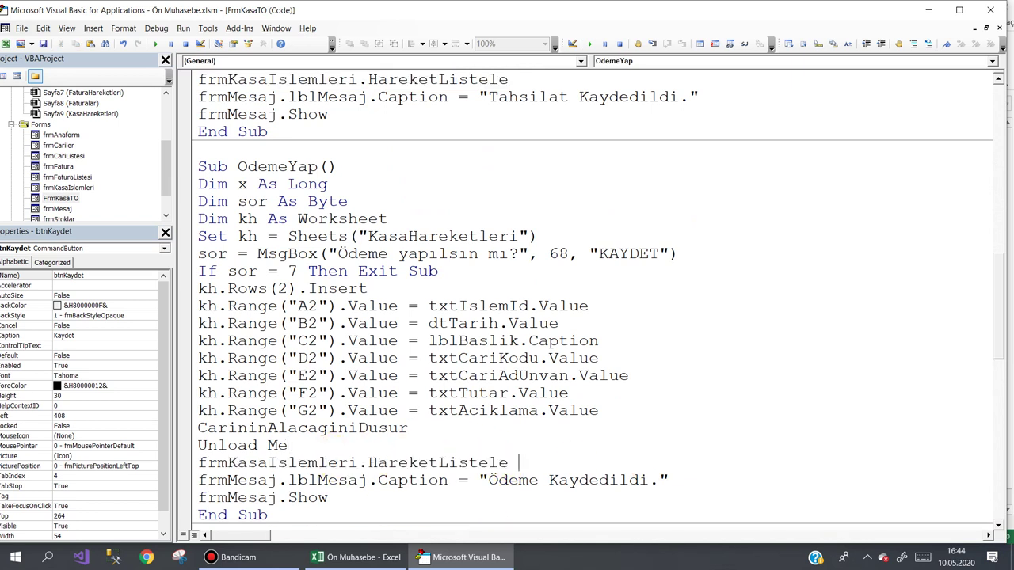
Launch the program and check the customer owing 1.250,00 TL in the customer list
click(341, 557)
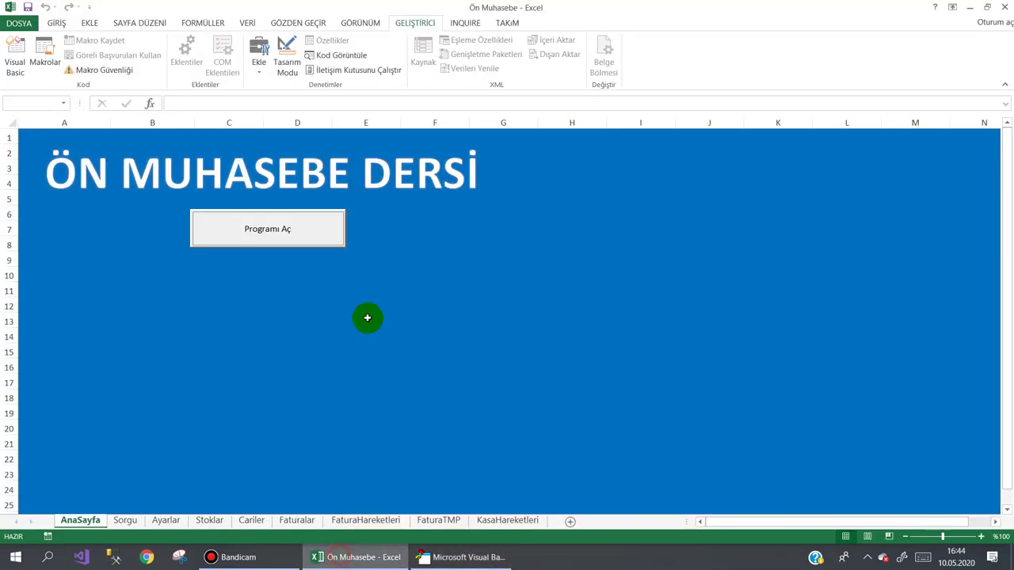
click(283, 224)
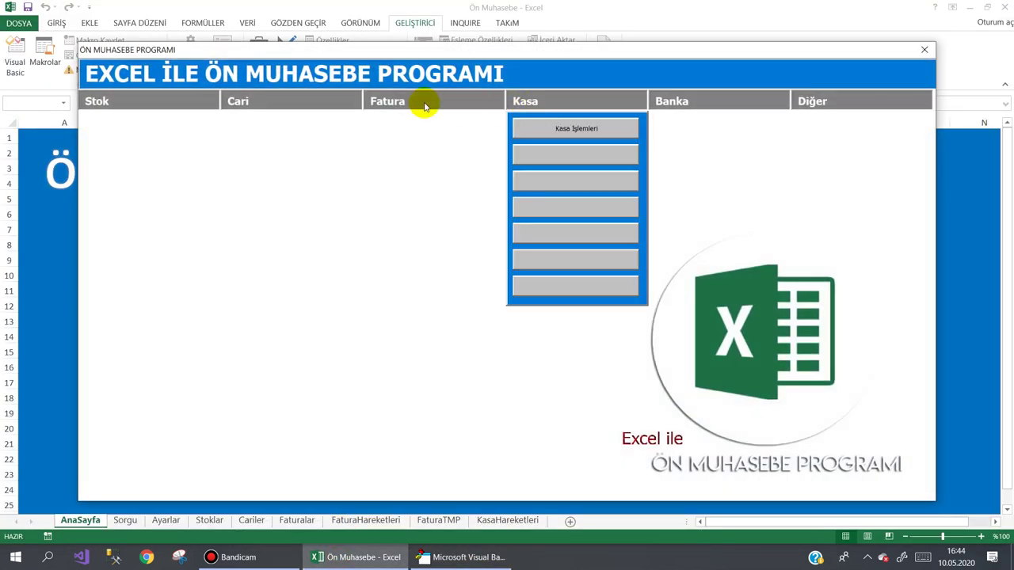
mouse_move(254, 103)
click(261, 125)
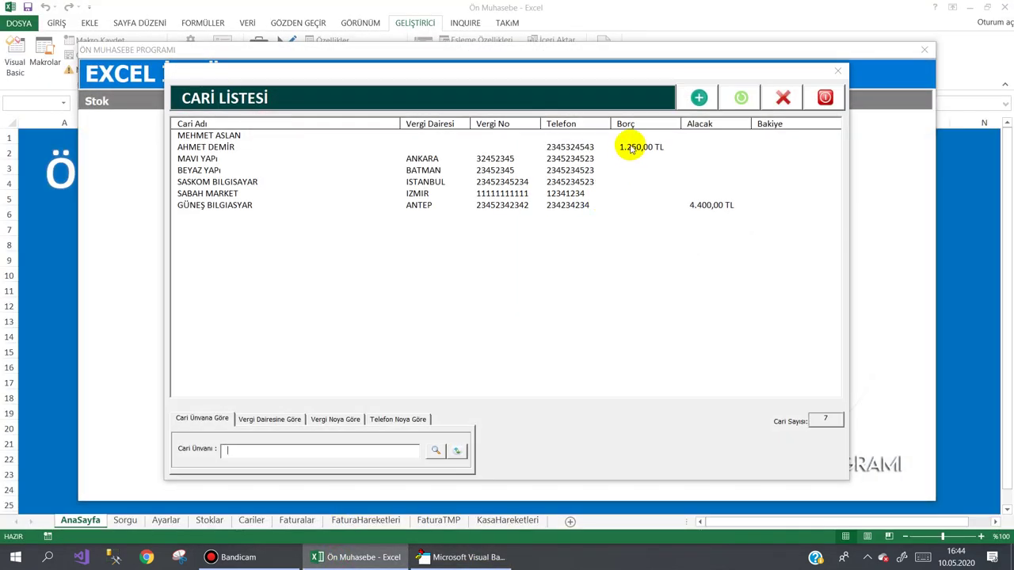
click(631, 149)
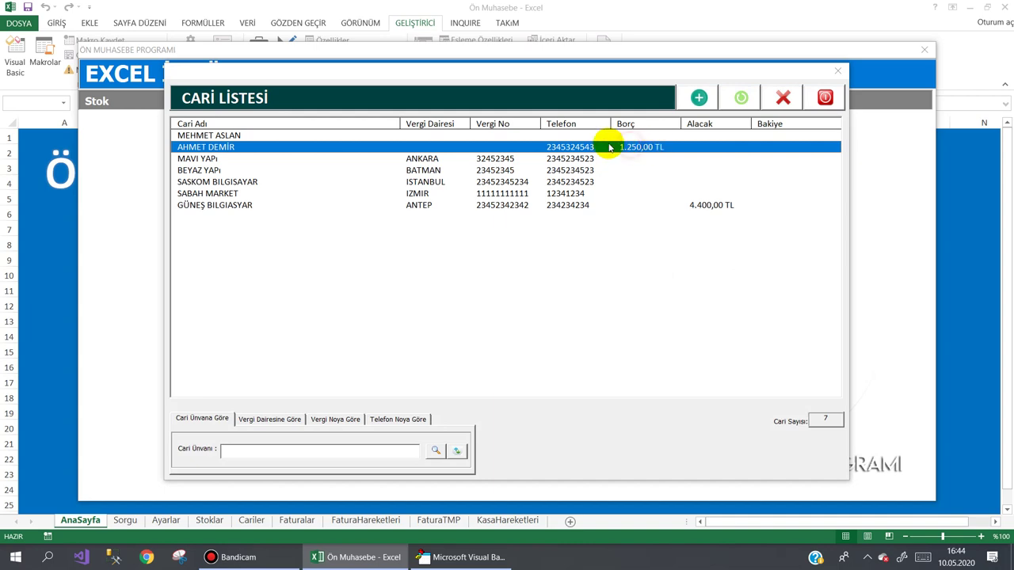
click(840, 99)
Save a 250 Nakit Tahsilat noted 'nakit' for that customer and check it lists immediately
mouse_move(539, 101)
click(556, 125)
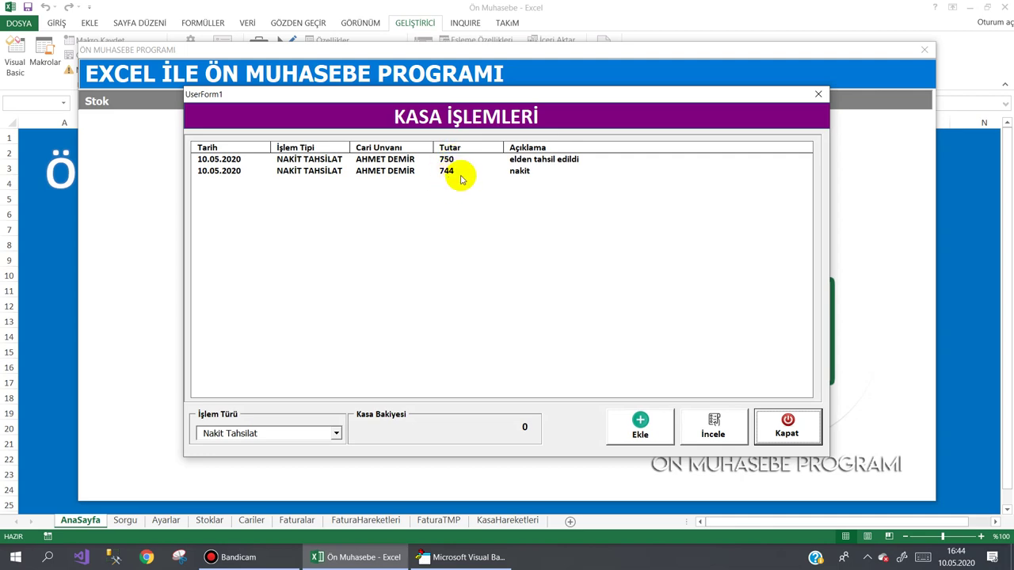
click(636, 432)
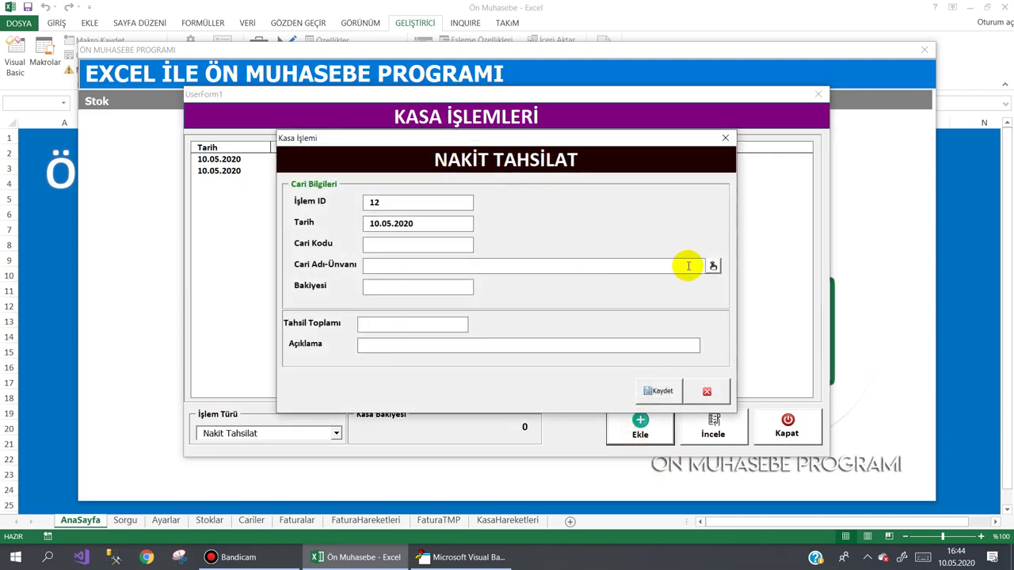
click(713, 266)
click(378, 138)
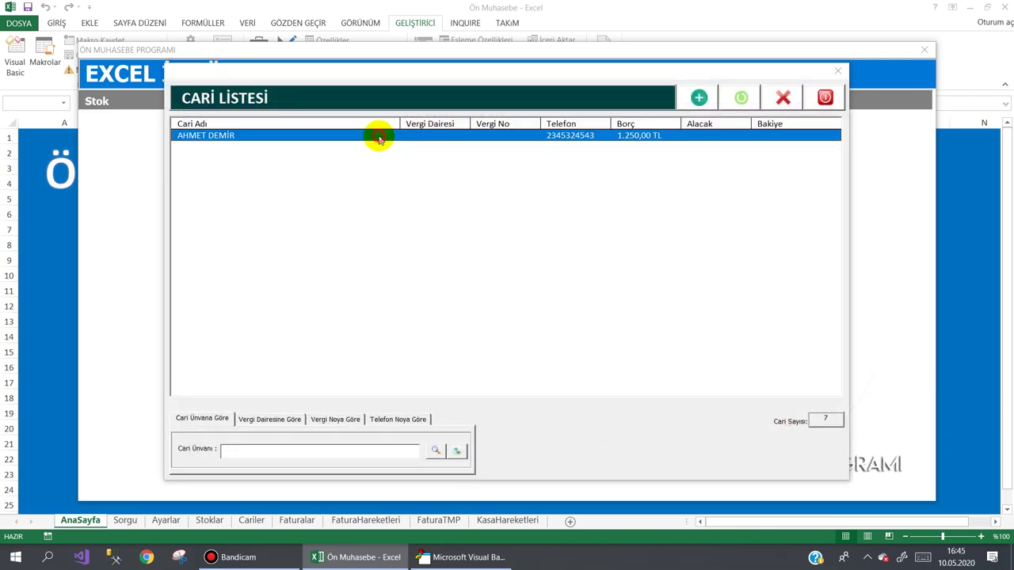
double_click(379, 136)
click(424, 324)
text(nakit)
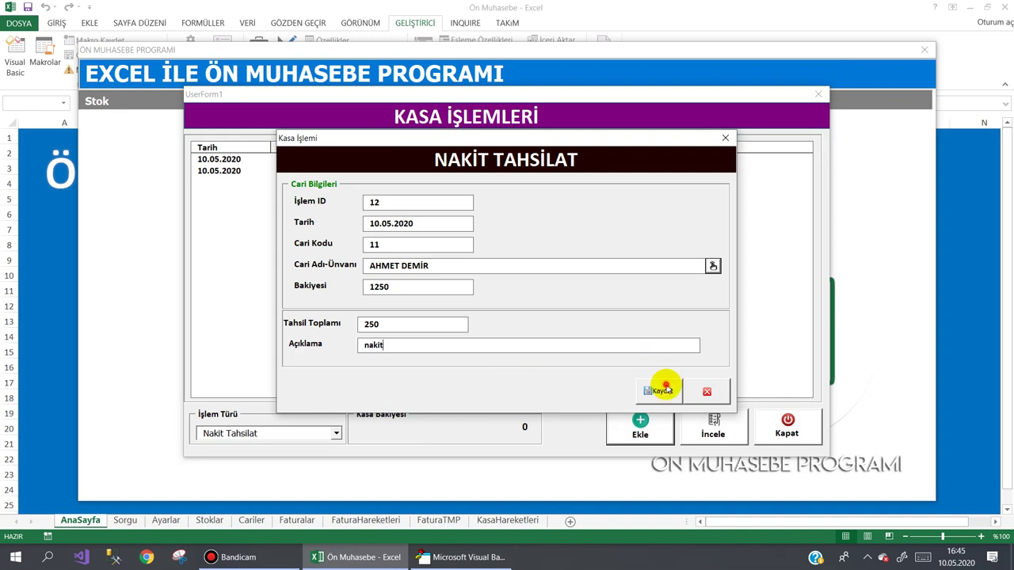
click(659, 389)
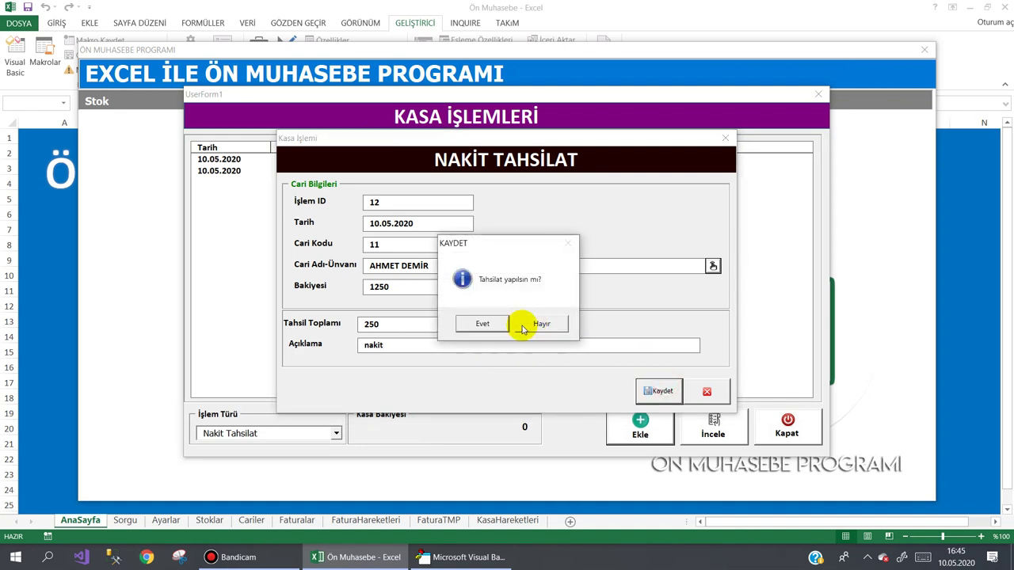
click(486, 325)
click(631, 299)
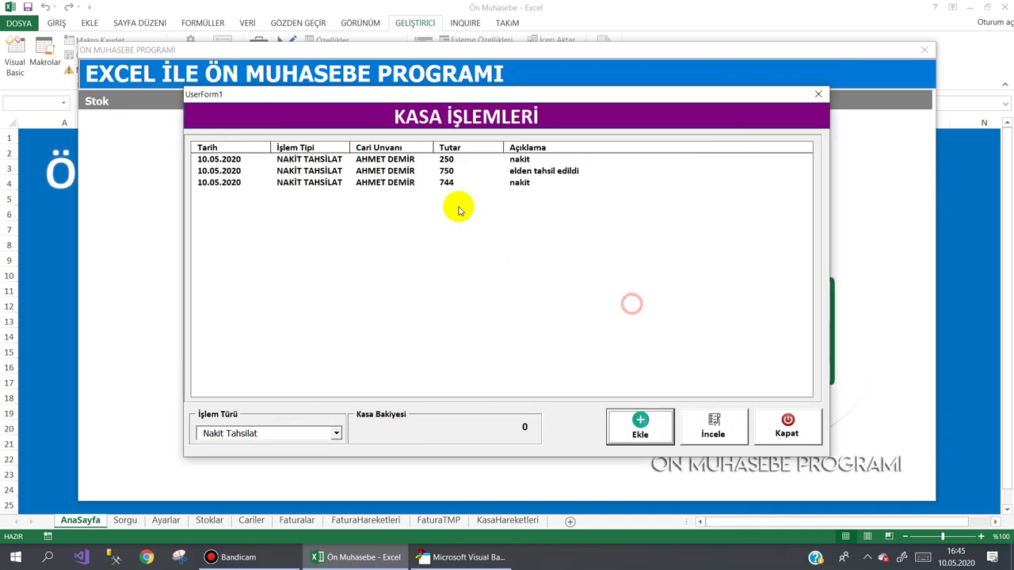
click(446, 159)
click(426, 171)
Confirm in the customer list that the customer's debt now shows 1.000,00 TL
click(787, 428)
mouse_move(250, 91)
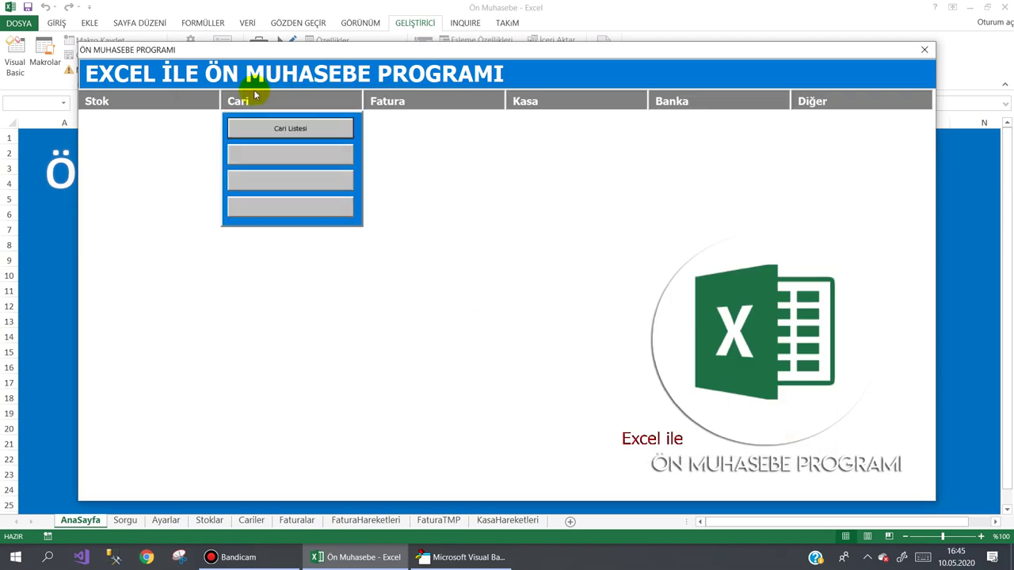
click(272, 129)
click(634, 149)
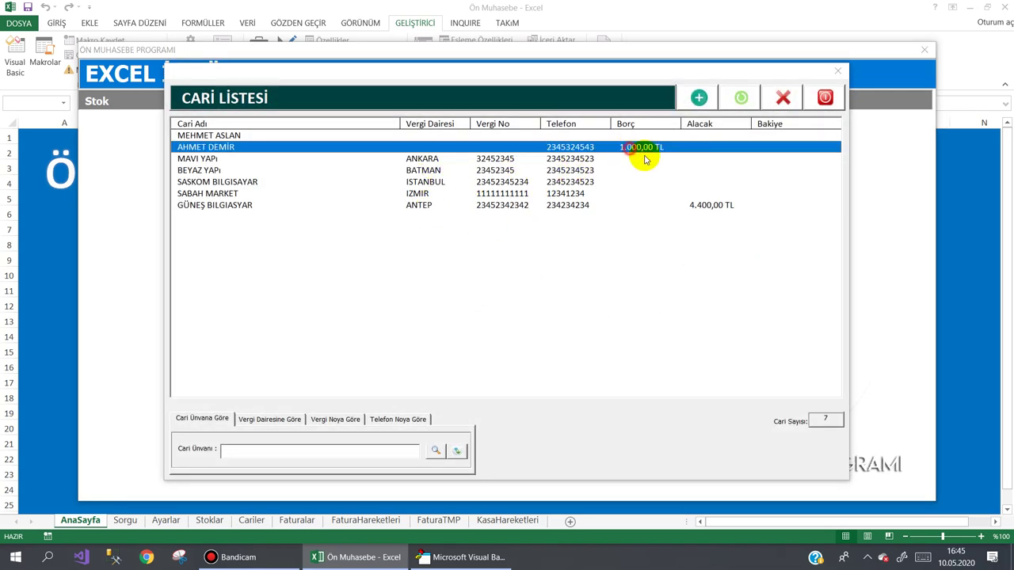
click(825, 98)
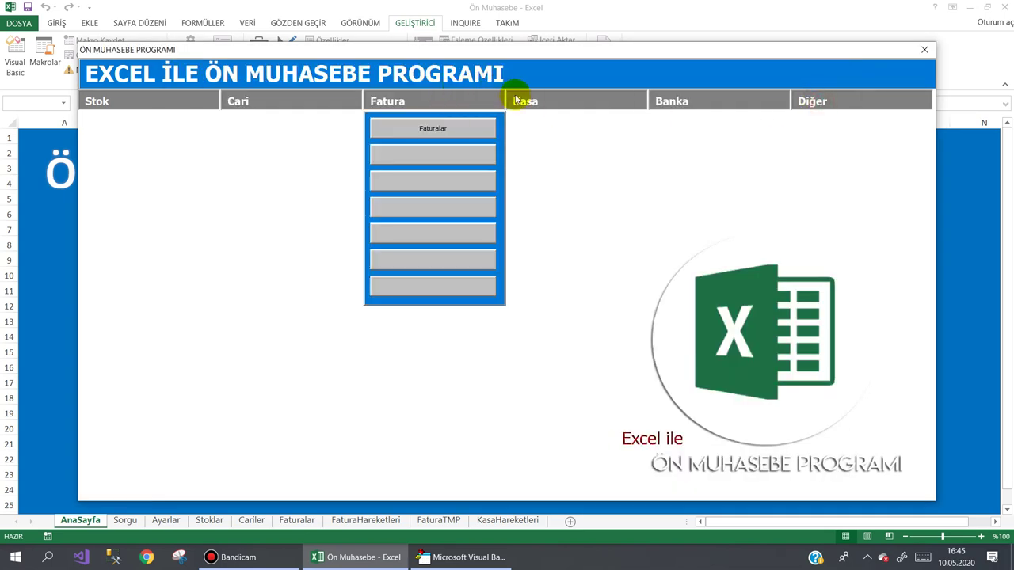
Record a 1500 Nakit Ödeme to GÜNEŞ BILGIASYAR with description 'ödeme'
mouse_move(515, 100)
click(539, 129)
click(640, 428)
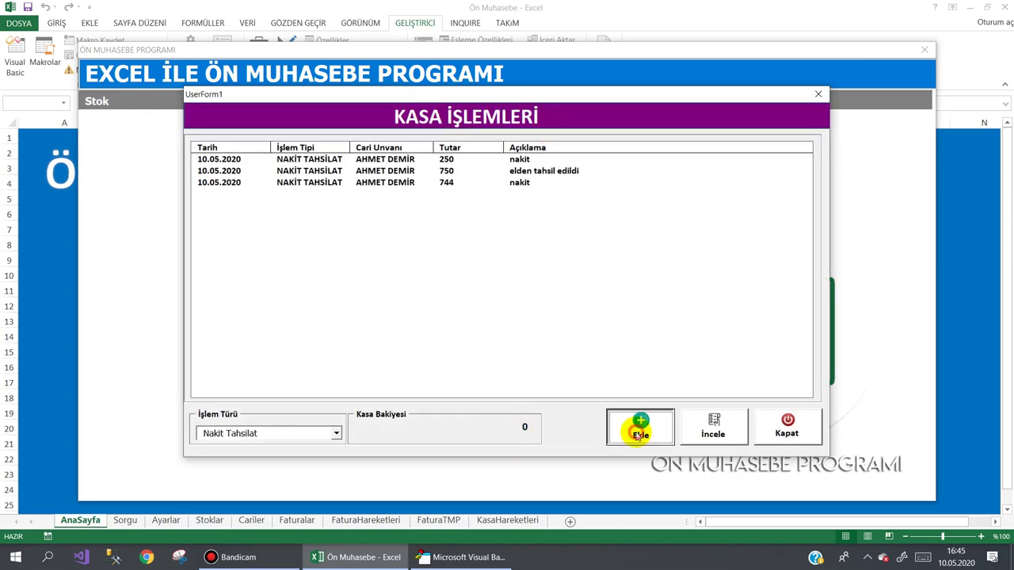
click(335, 436)
click(301, 456)
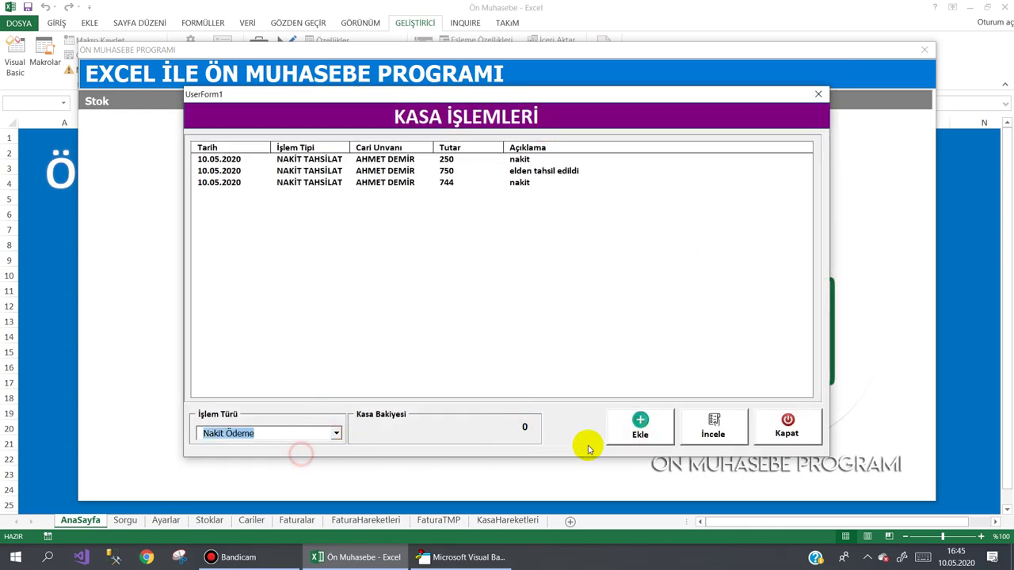
click(616, 422)
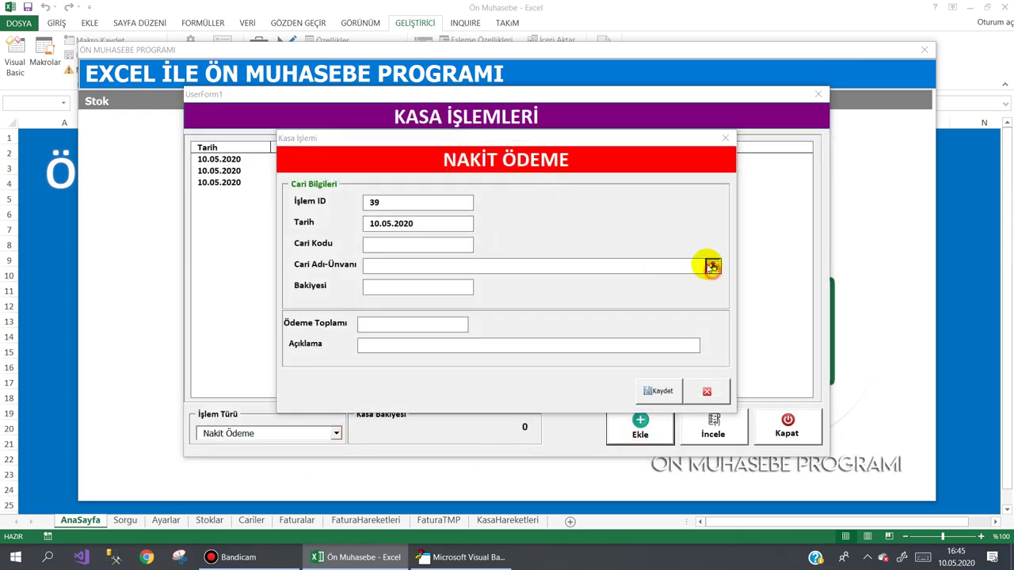
click(712, 266)
double_click(260, 137)
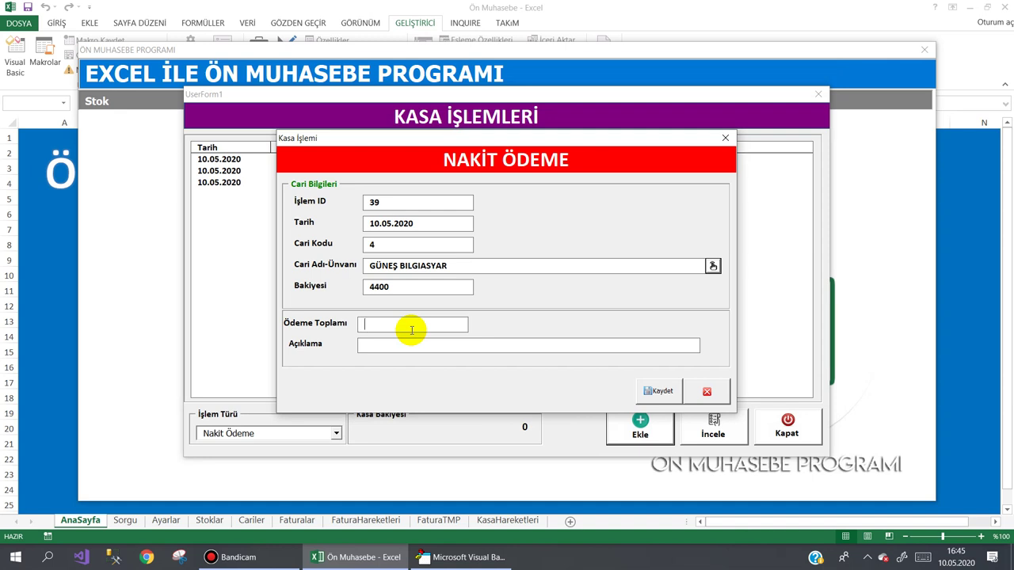
text(15000)
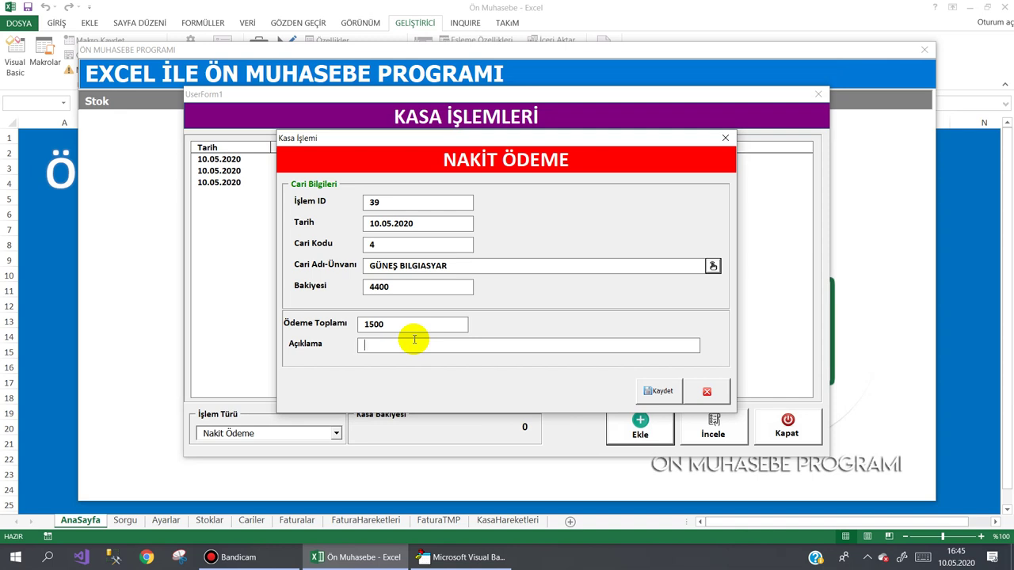
text(ödeme)
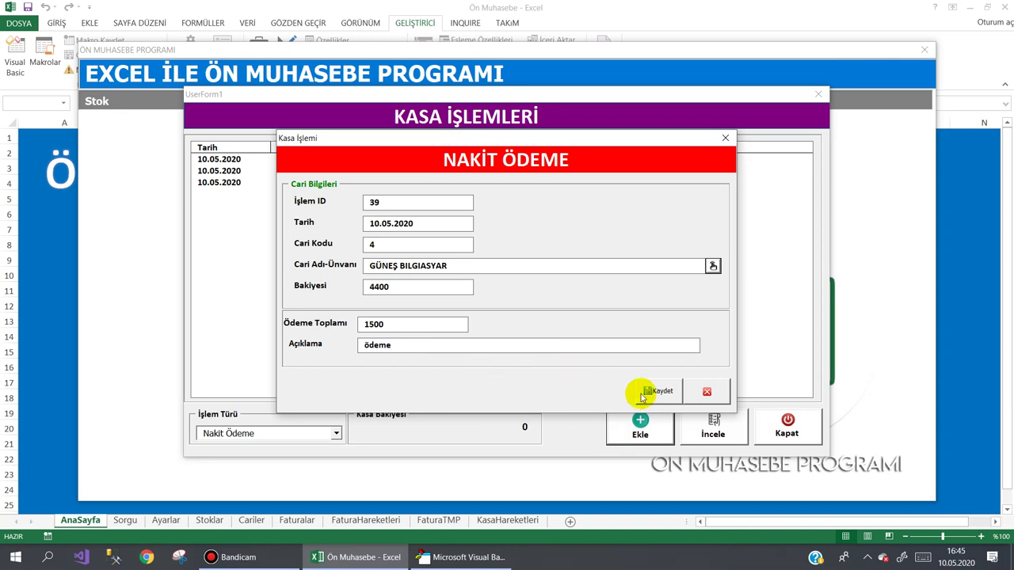
click(649, 390)
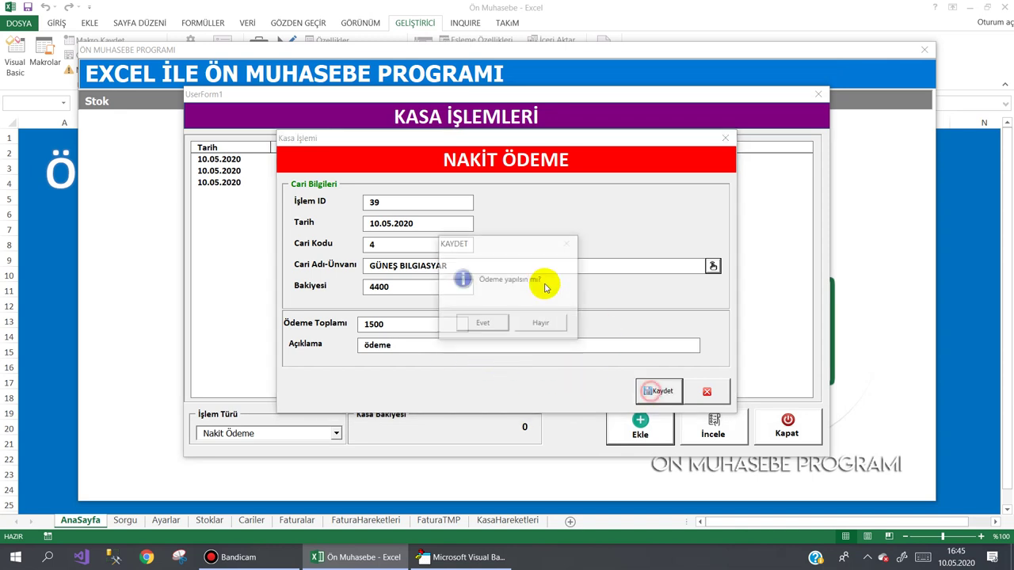
click(483, 322)
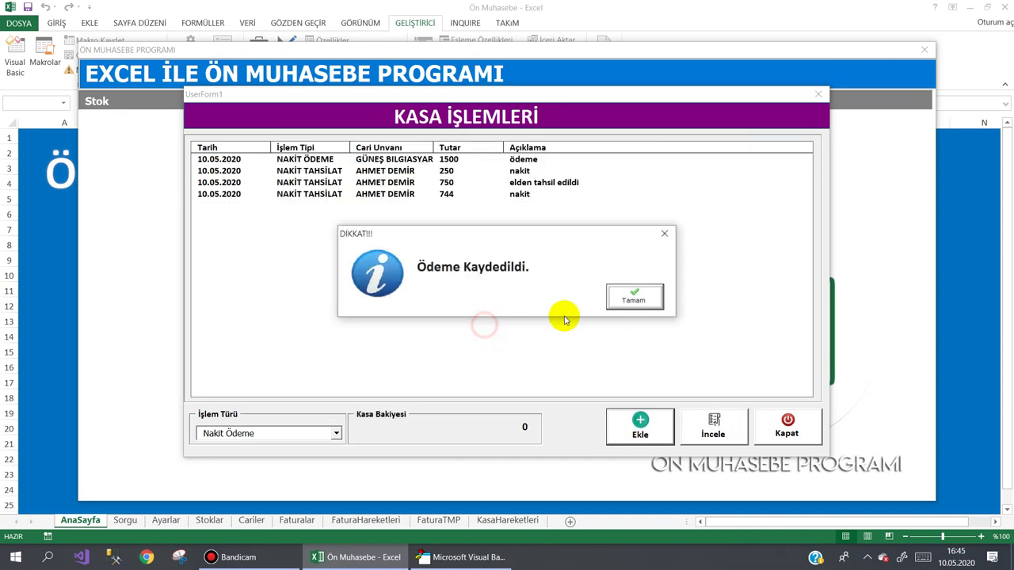
click(636, 296)
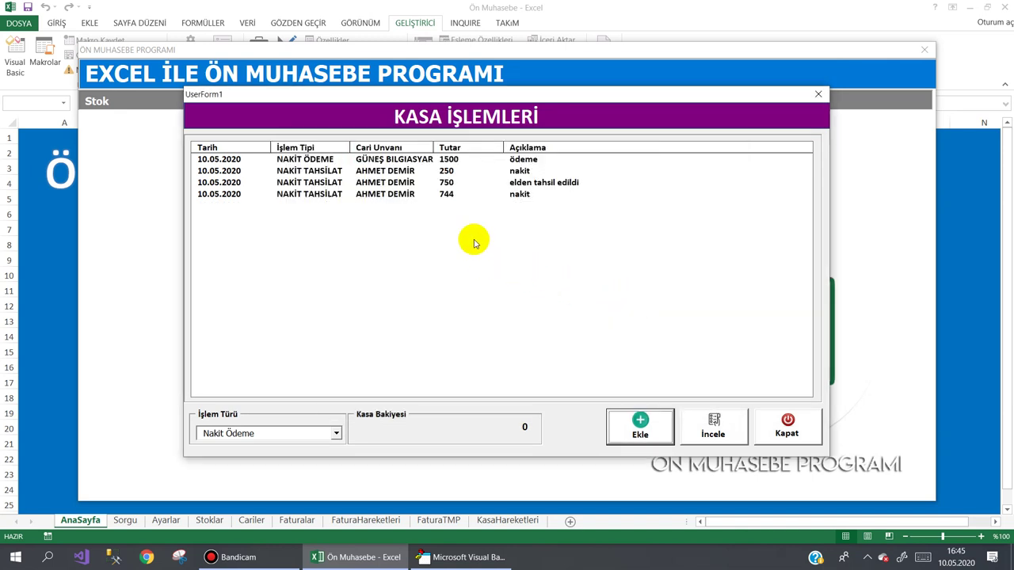
click(787, 425)
click(240, 126)
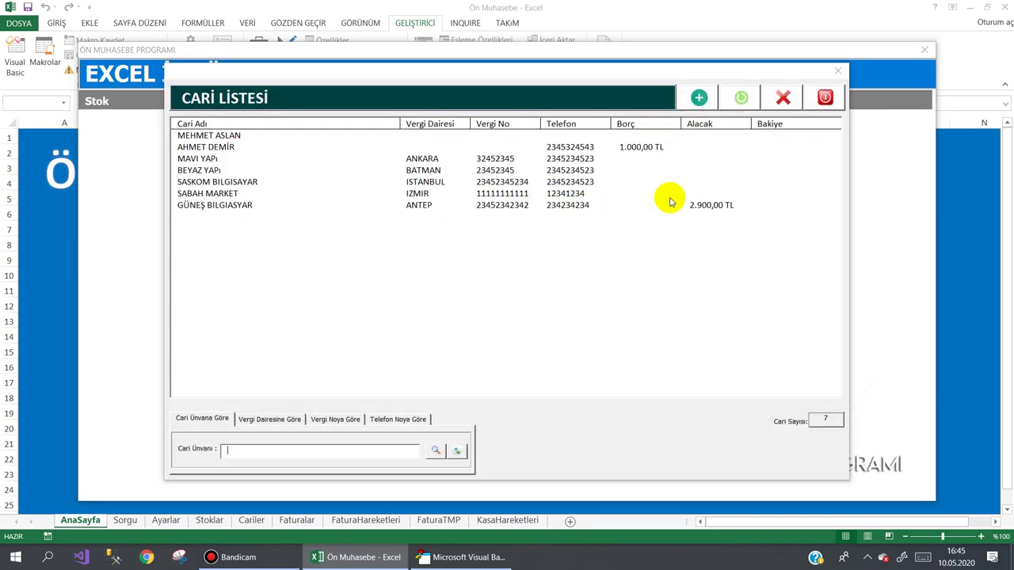
click(695, 205)
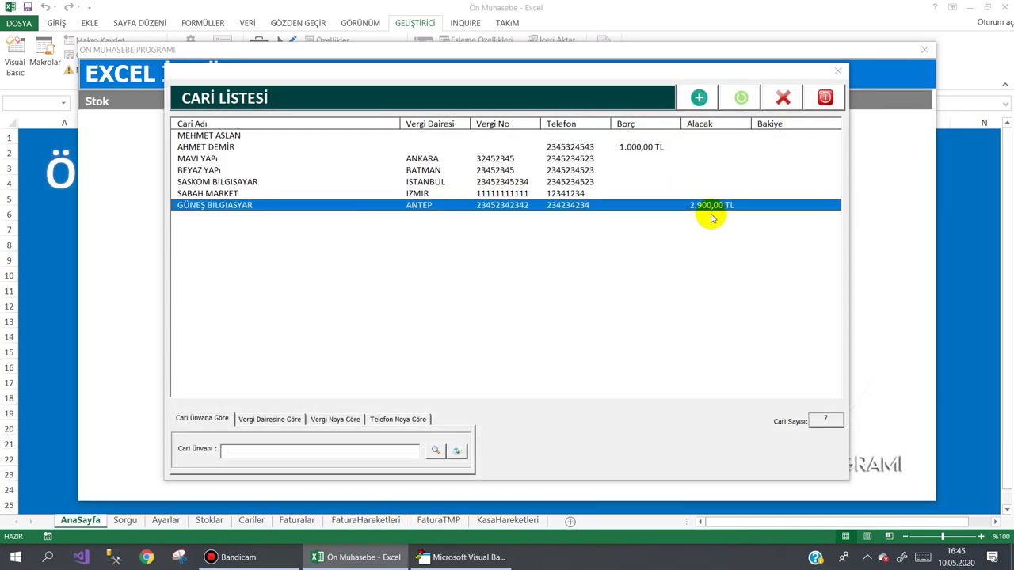
click(825, 97)
mouse_move(824, 101)
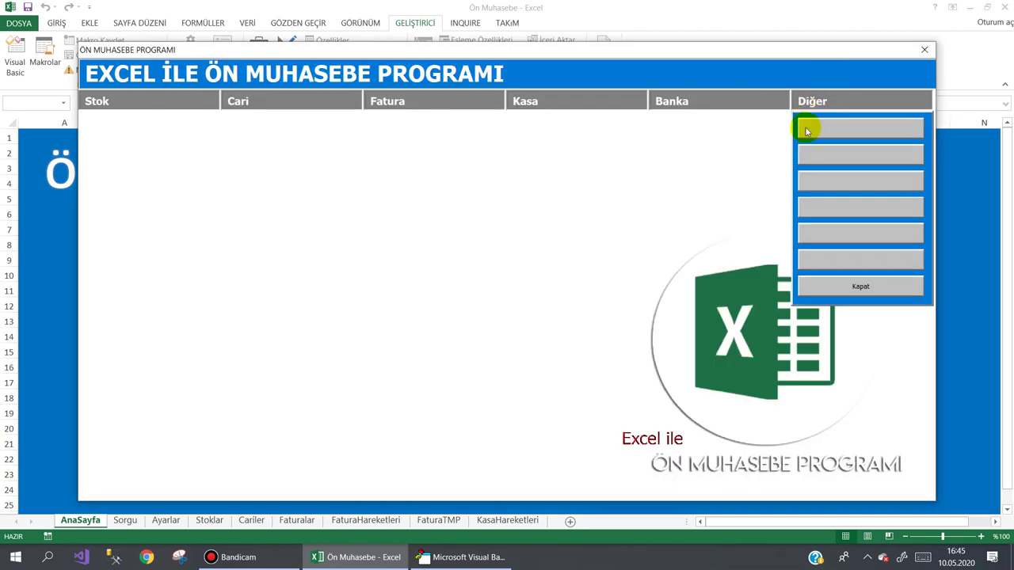
click(210, 557)
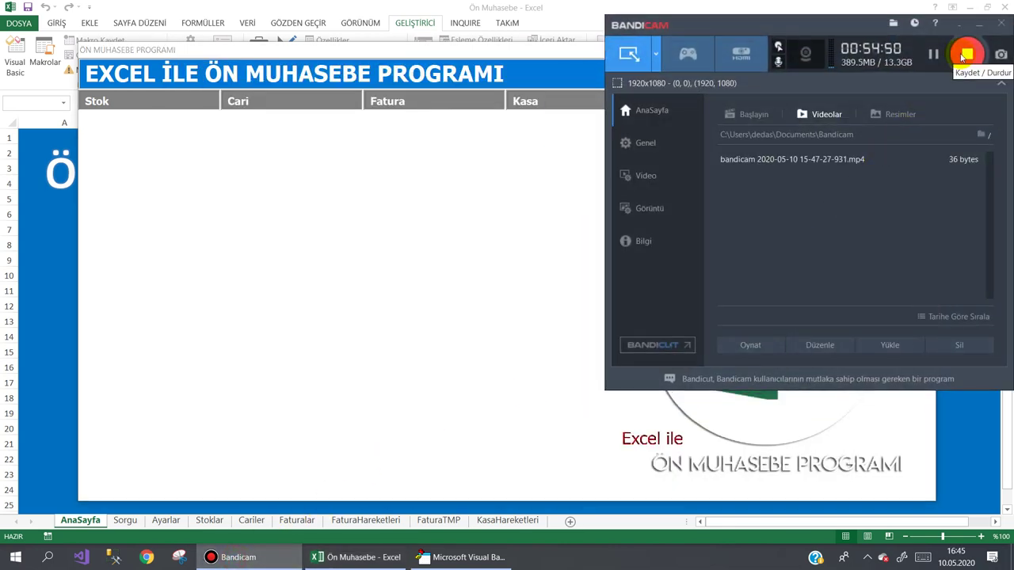